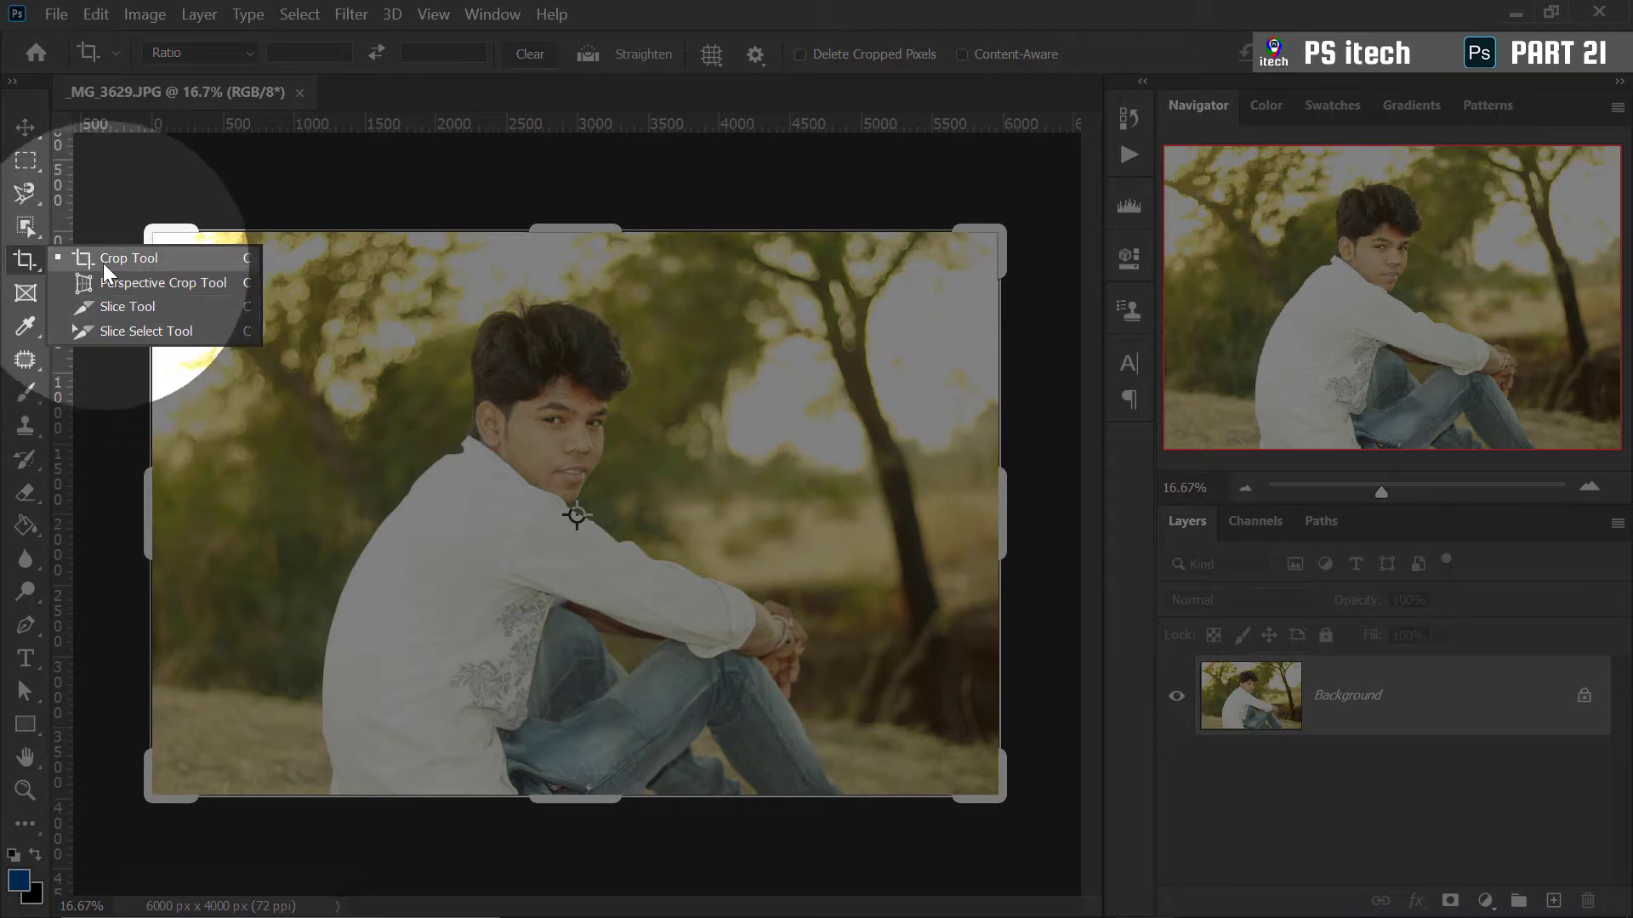
Activate the Slice Tool from the Crop tool group
{"action": "left_click", "coordinate": [48, 258]}
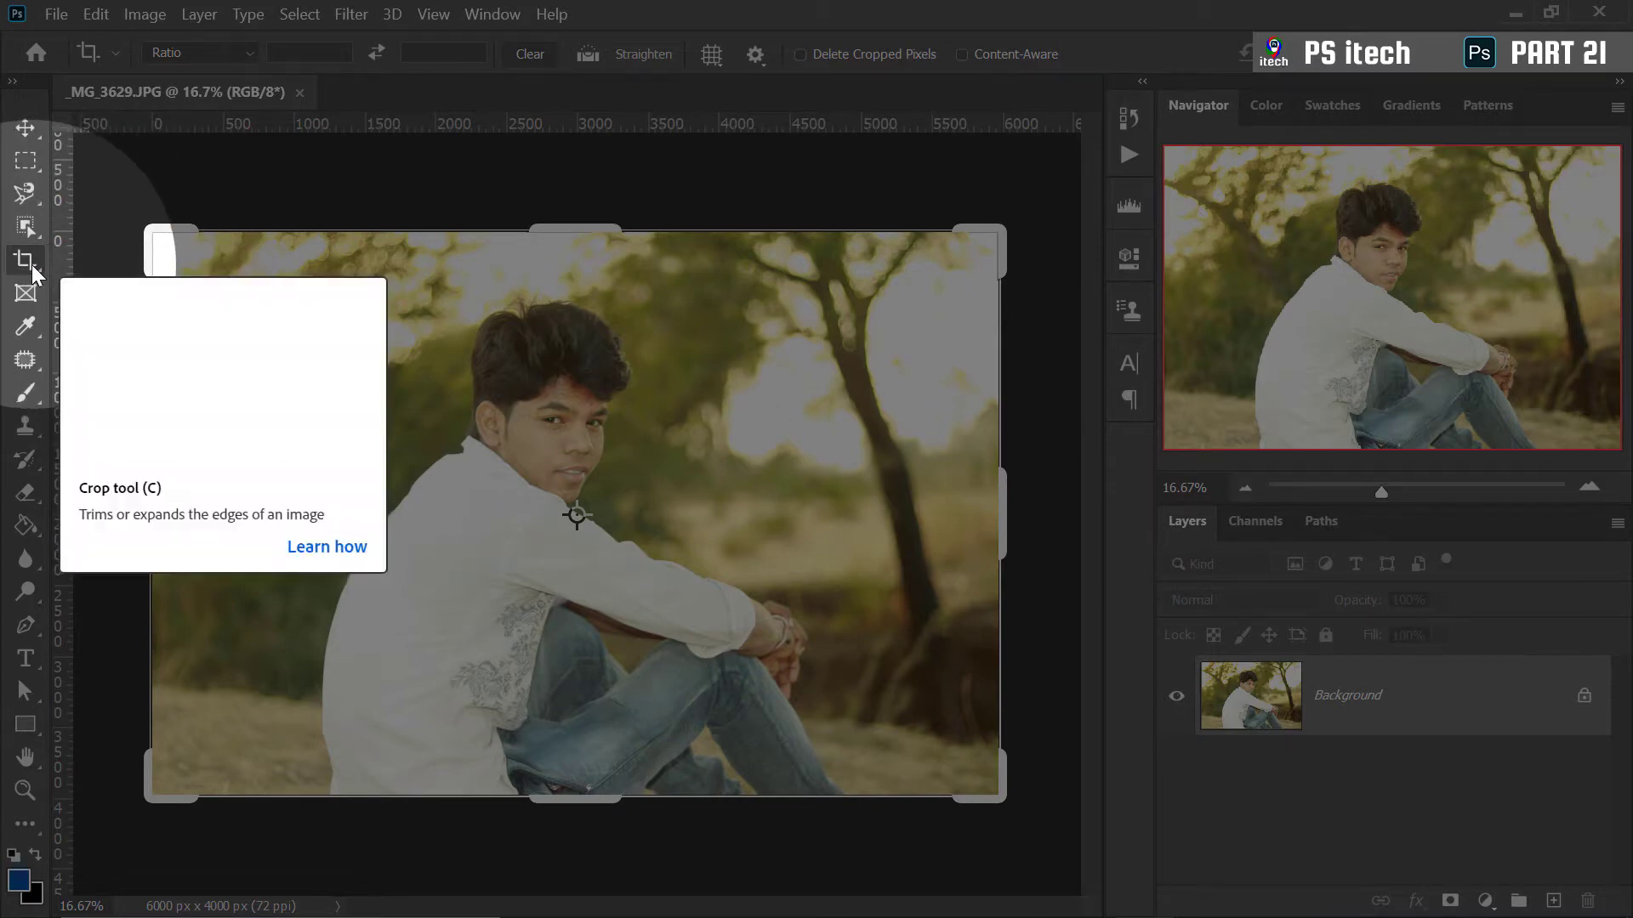
{"action": "right_click", "coordinate": [32, 263]}
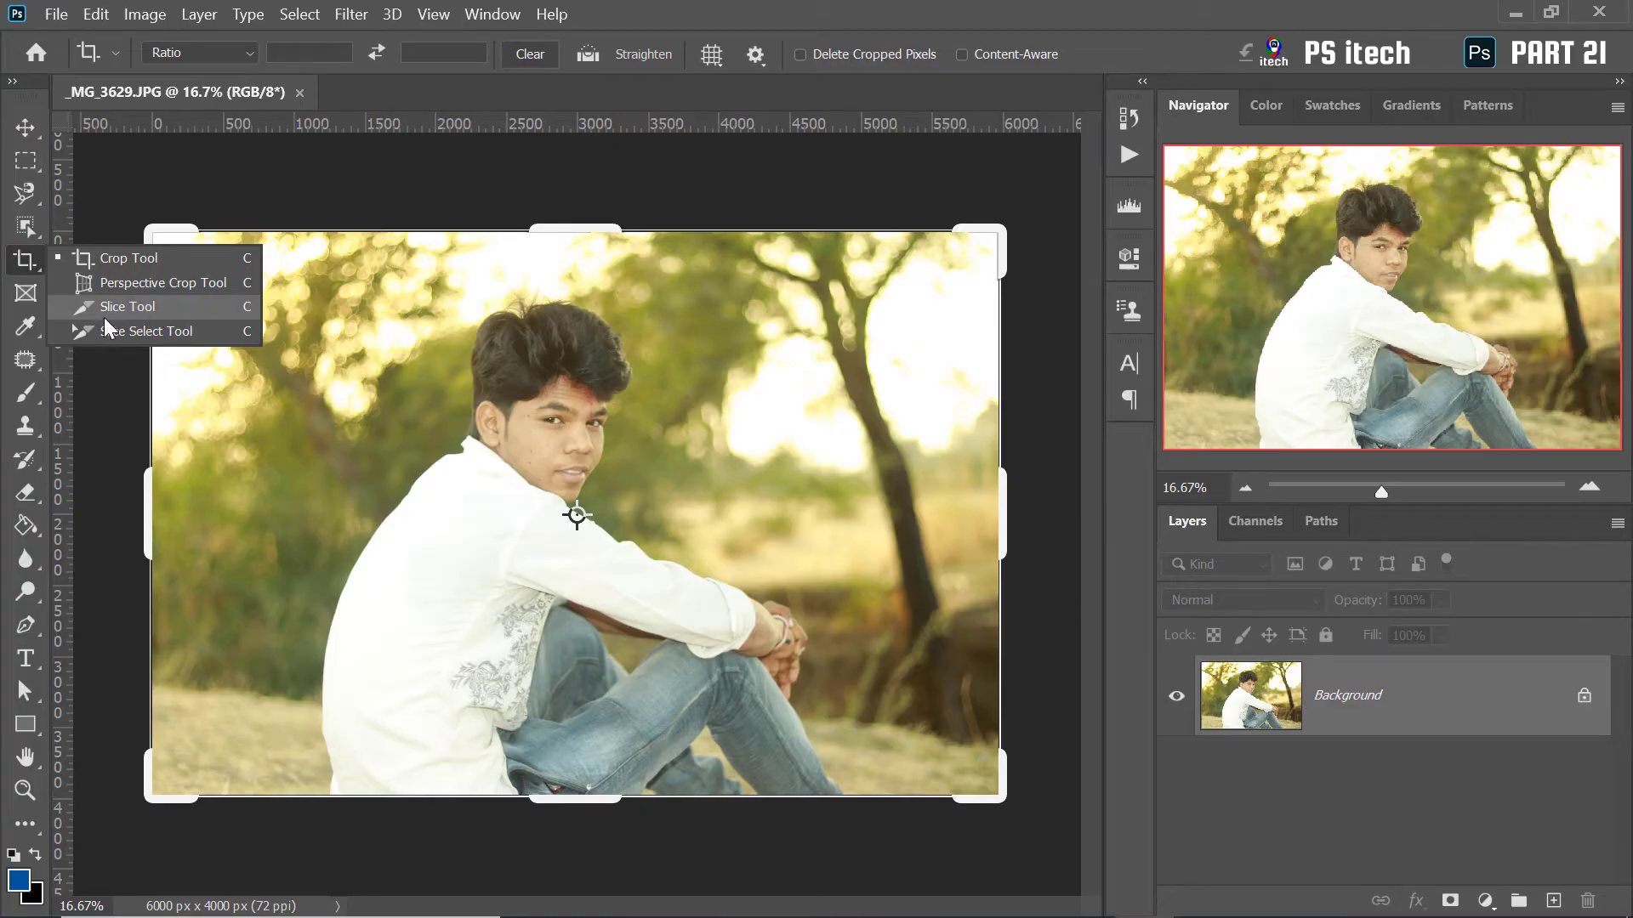
{"action": "left_click", "coordinate": [168, 308]}
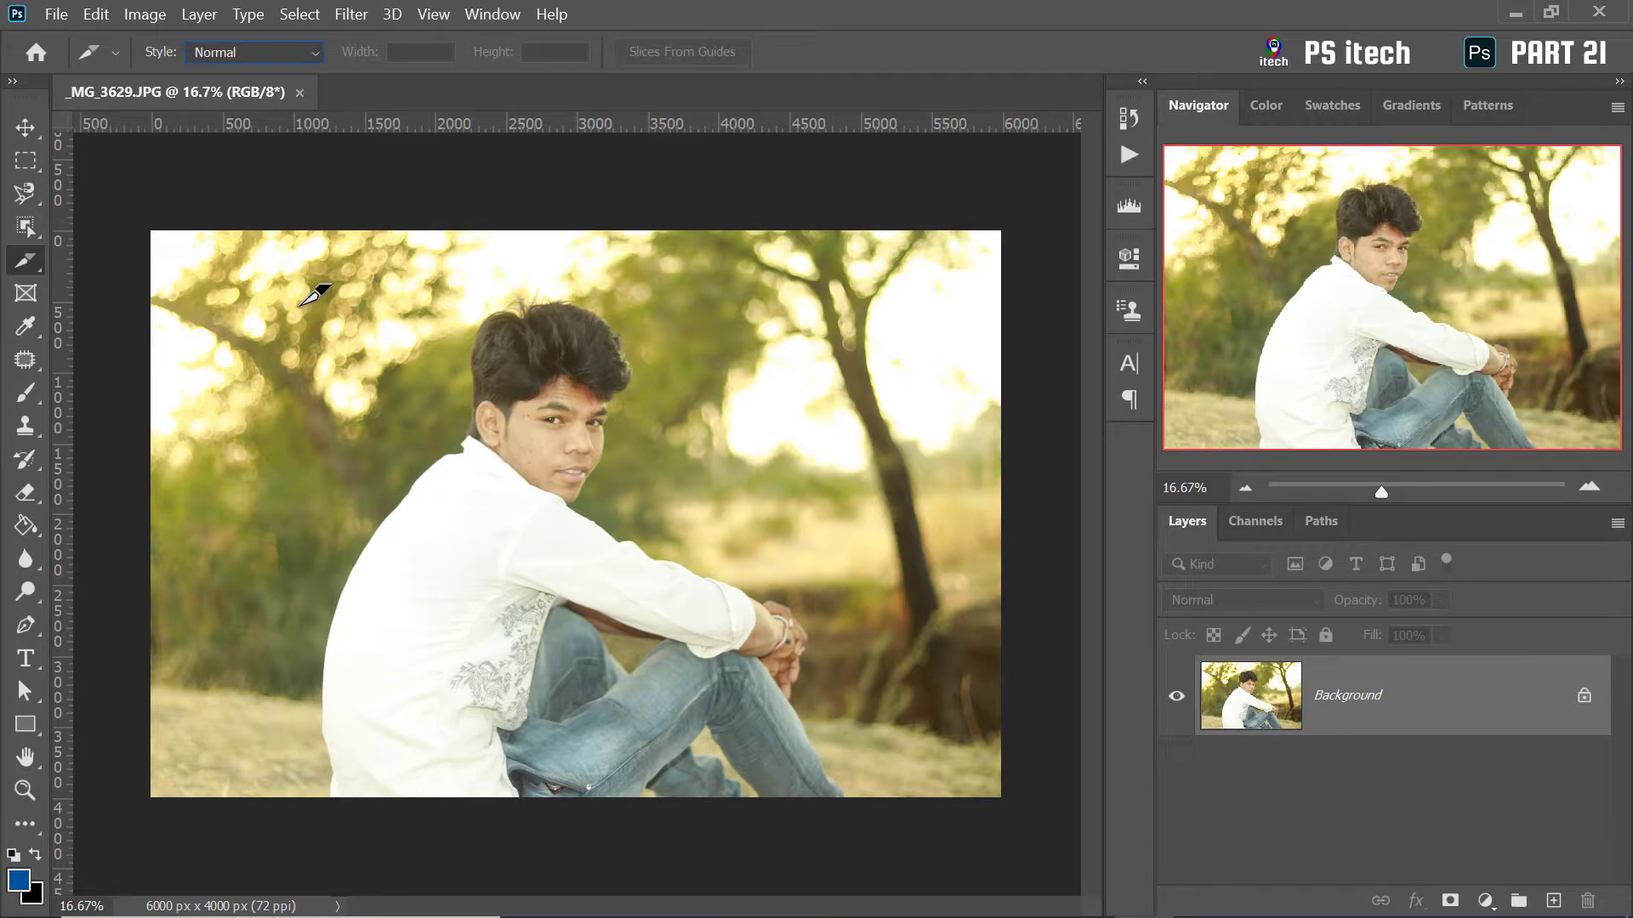
View the sliced tomato picture in Chrome and return to Photoshop
{"action": "mouse_move", "coordinate": [778, 912]}
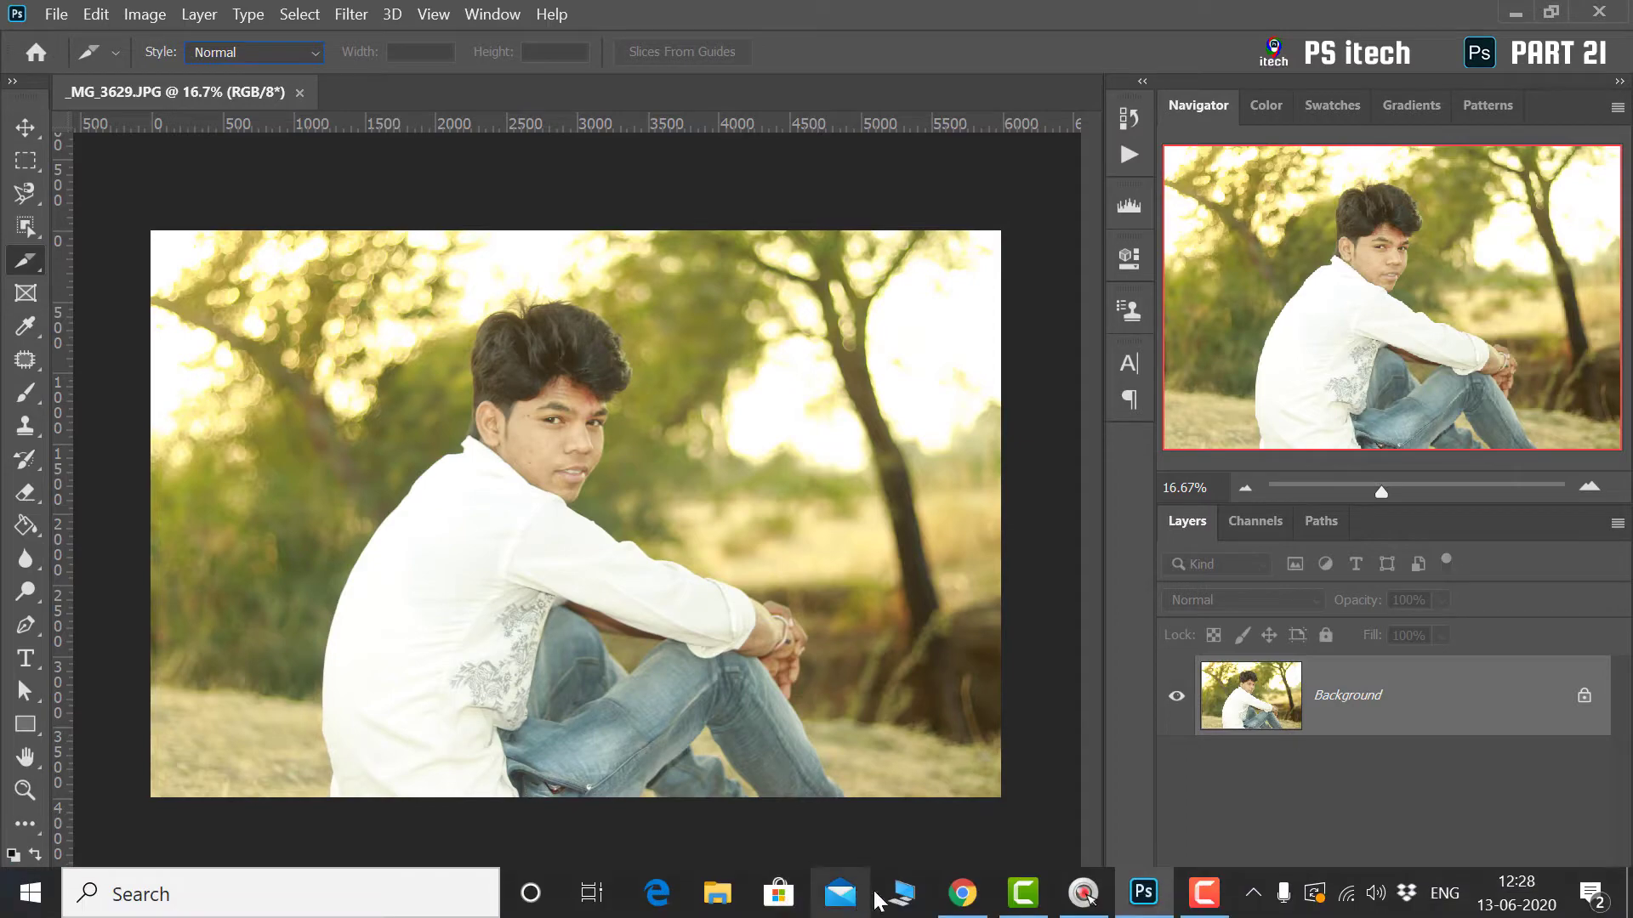
{"action": "left_click", "coordinate": [960, 894]}
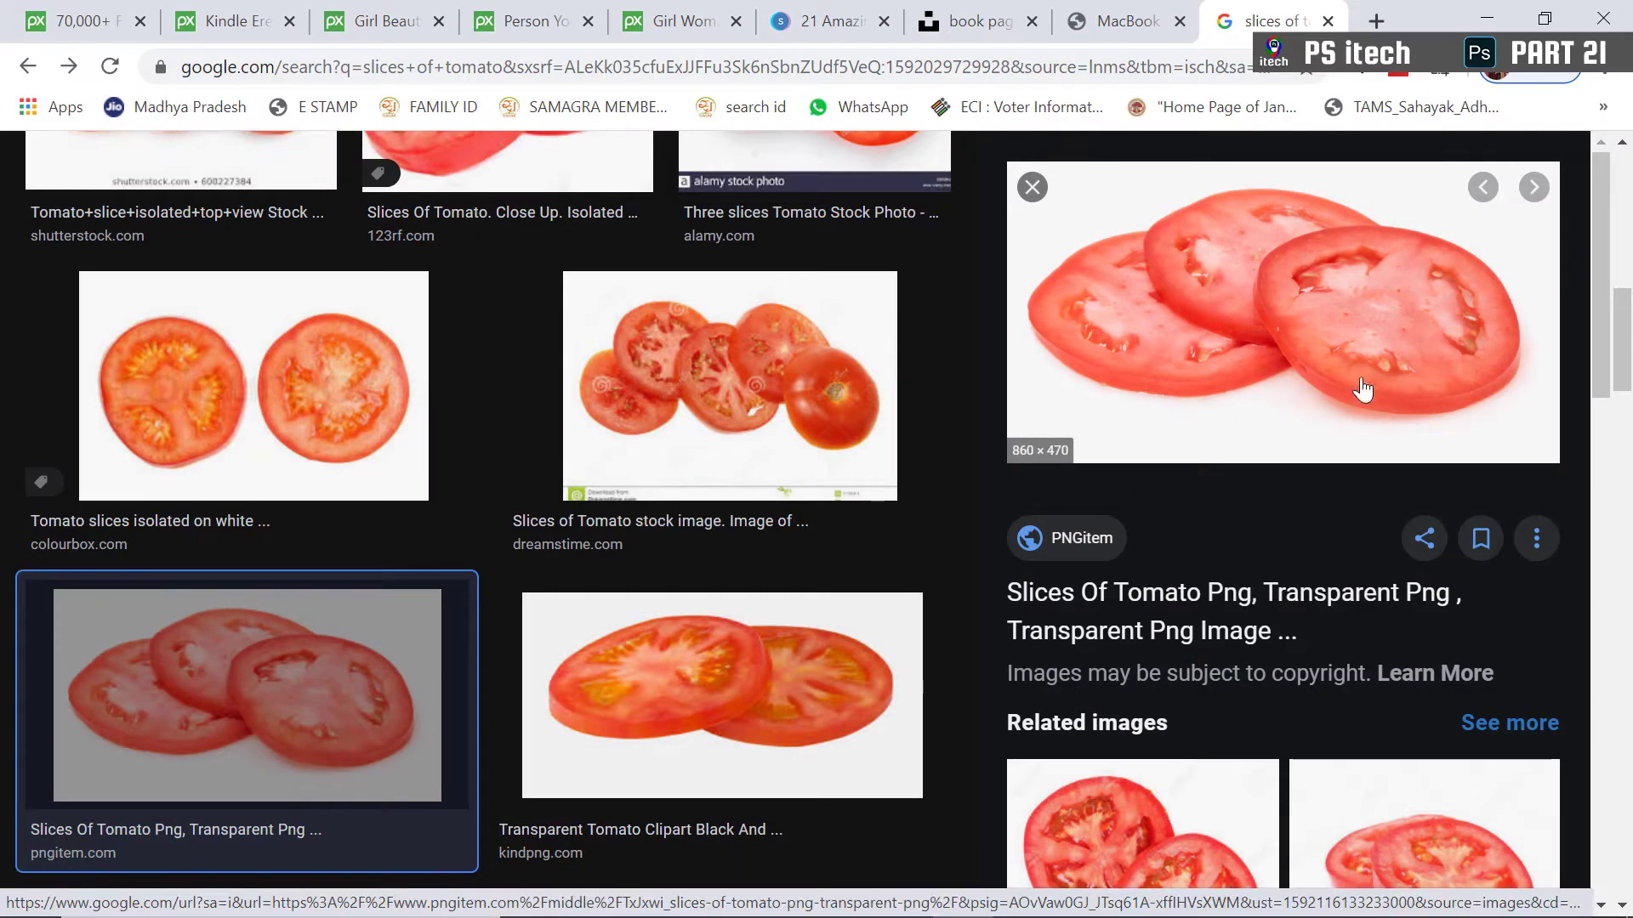
{"action": "left_click", "coordinate": [1545, 18]}
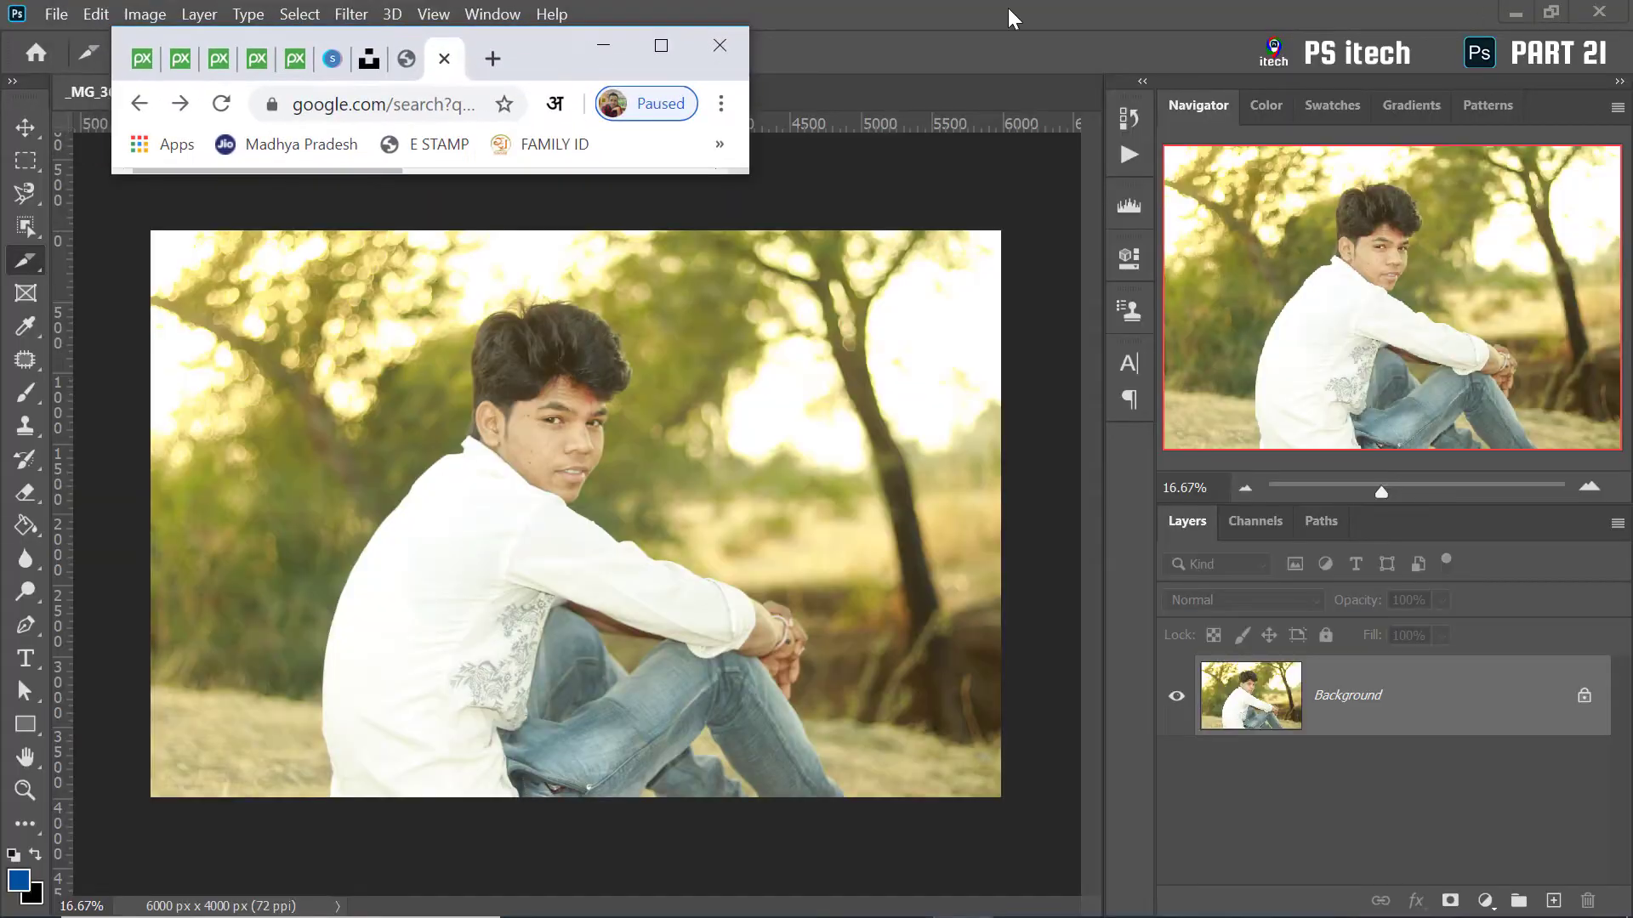
{"action": "left_click", "coordinate": [660, 45]}
{"action": "left_click", "coordinate": [1497, 13]}
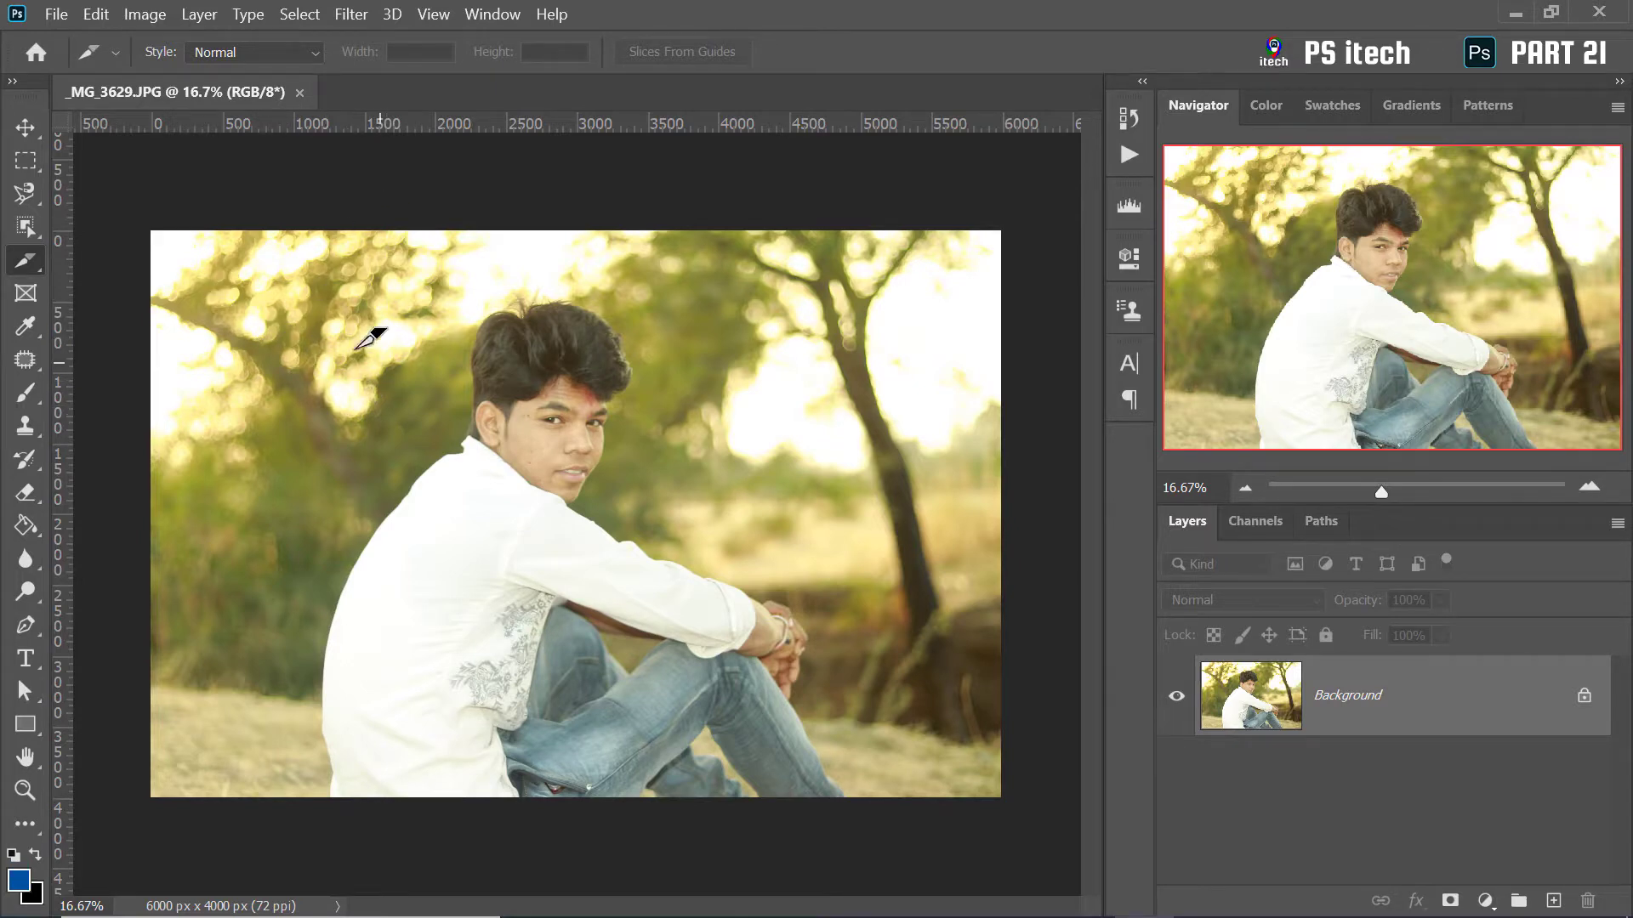
Draw a freehand slice around the man's head and torso and delete it
{"action": "left_click_drag", "start_coordinate": [248, 333], "coordinate": [829, 706]}
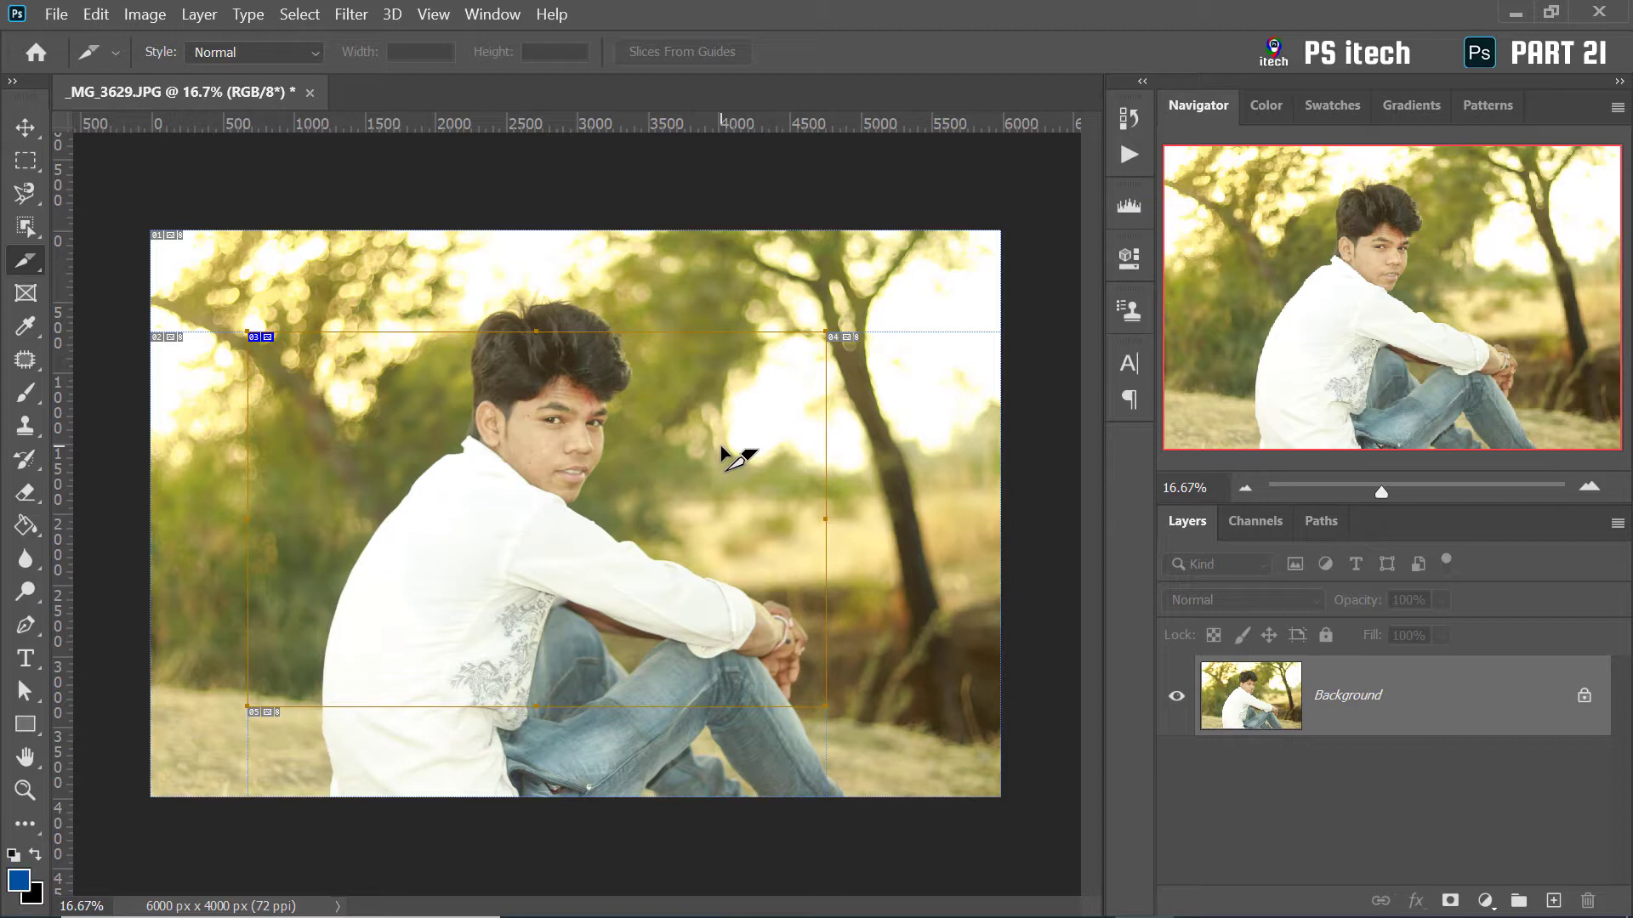
{"action": "key", "text": "Delete"}
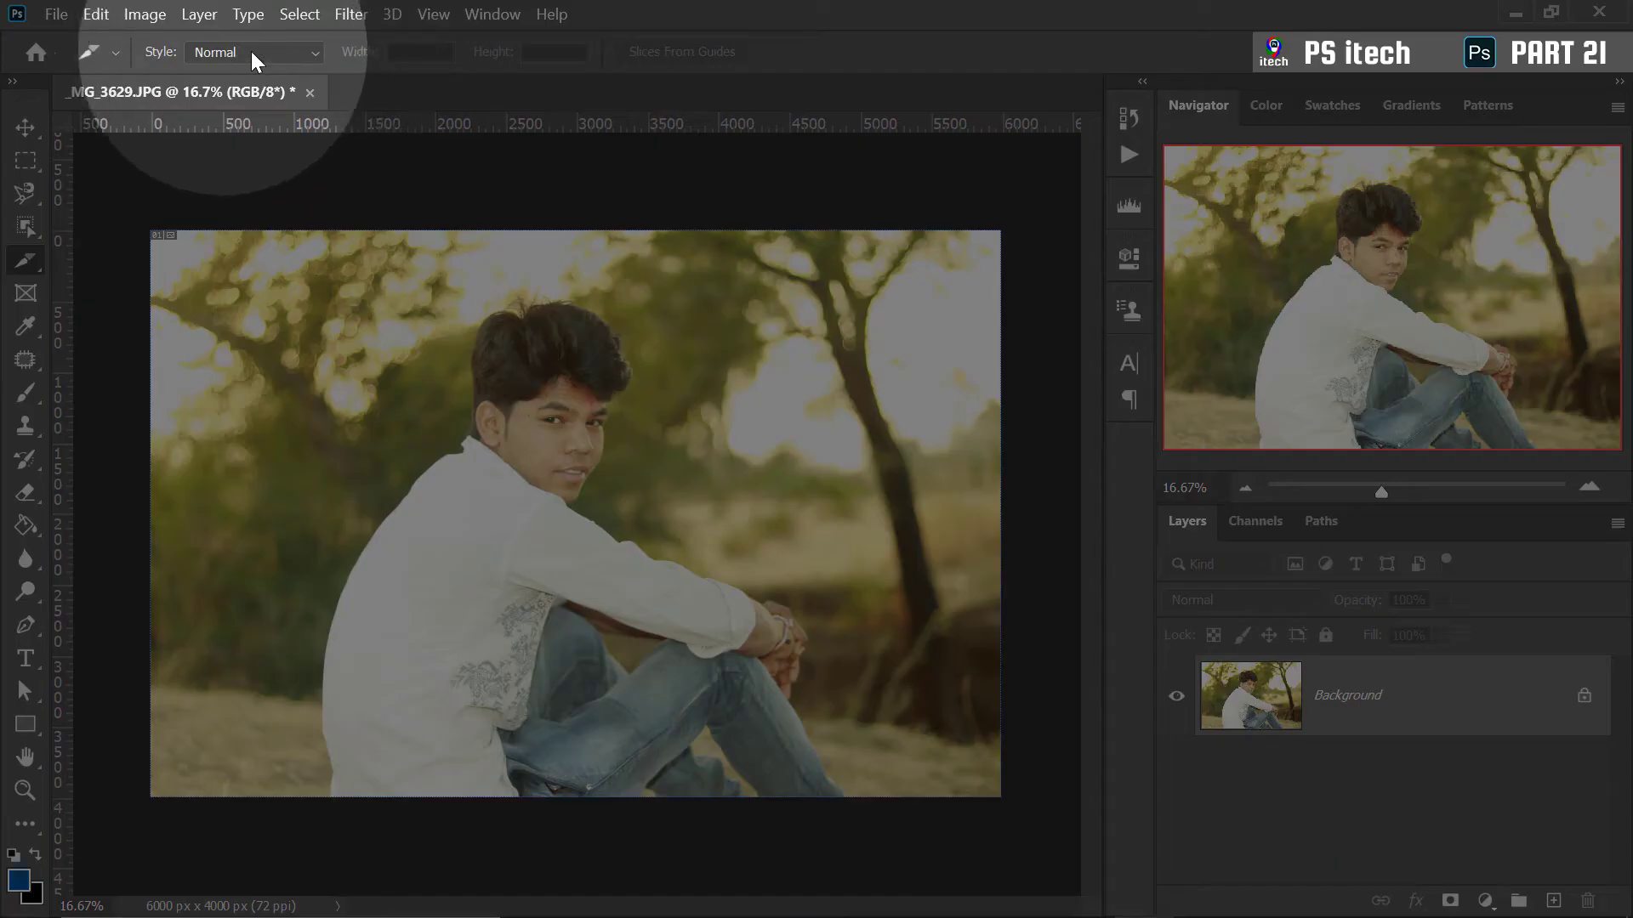
Set the slice style to Fixed Aspect Ratio, try slices at 4:6 and 1:1 over the man, and undo each one
{"action": "left_click", "coordinate": [270, 52]}
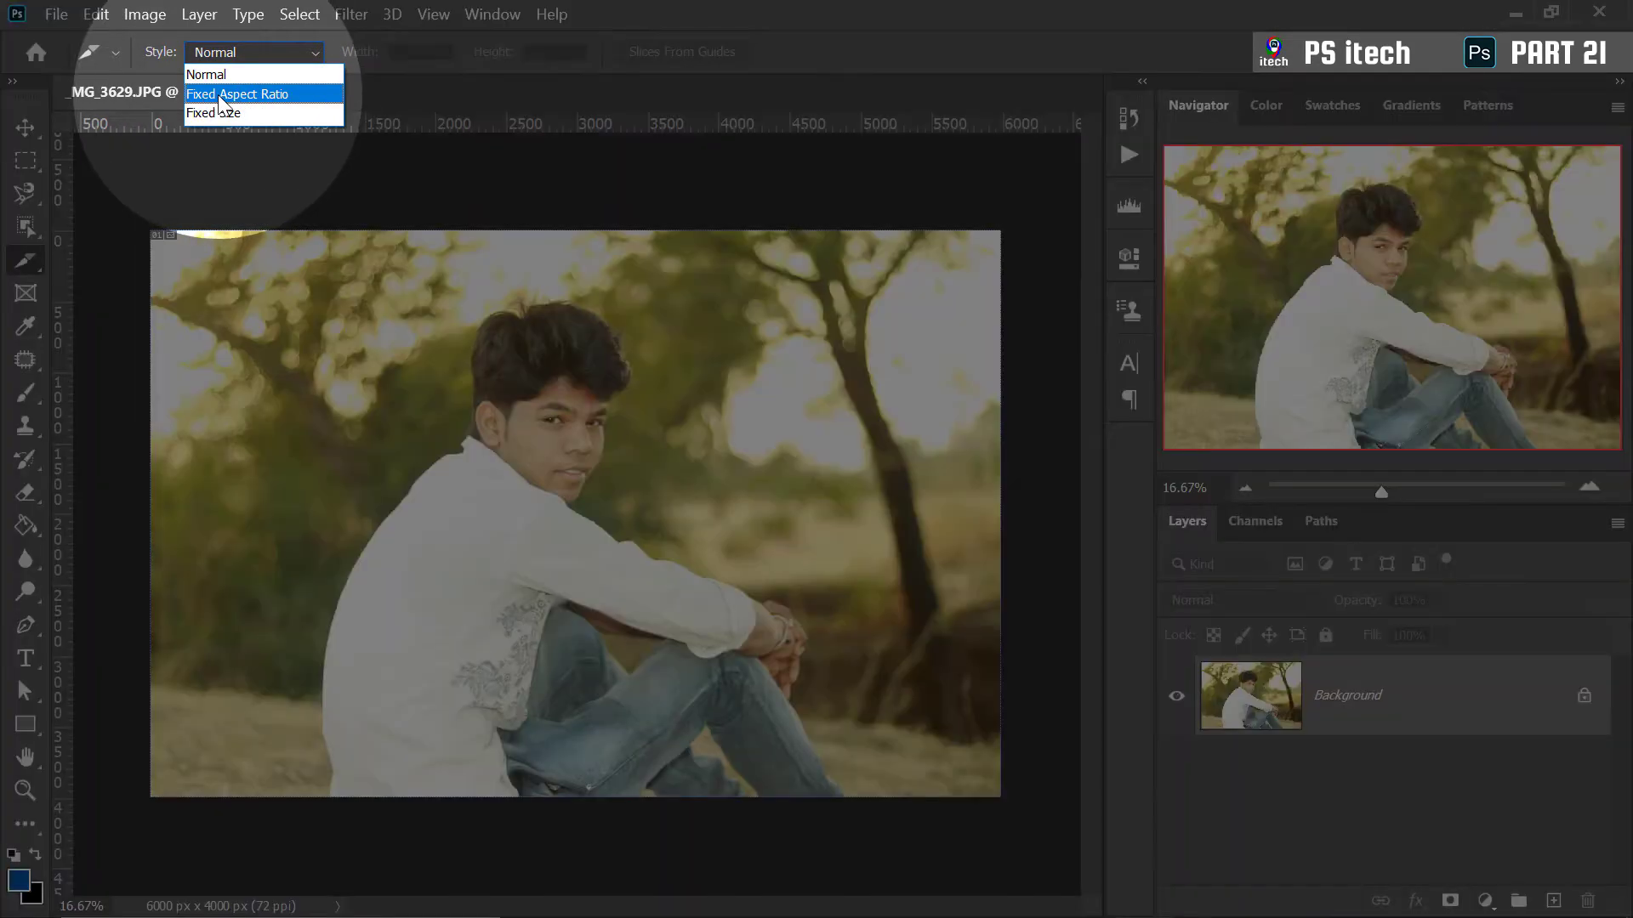
{"action": "left_click", "coordinate": [241, 95]}
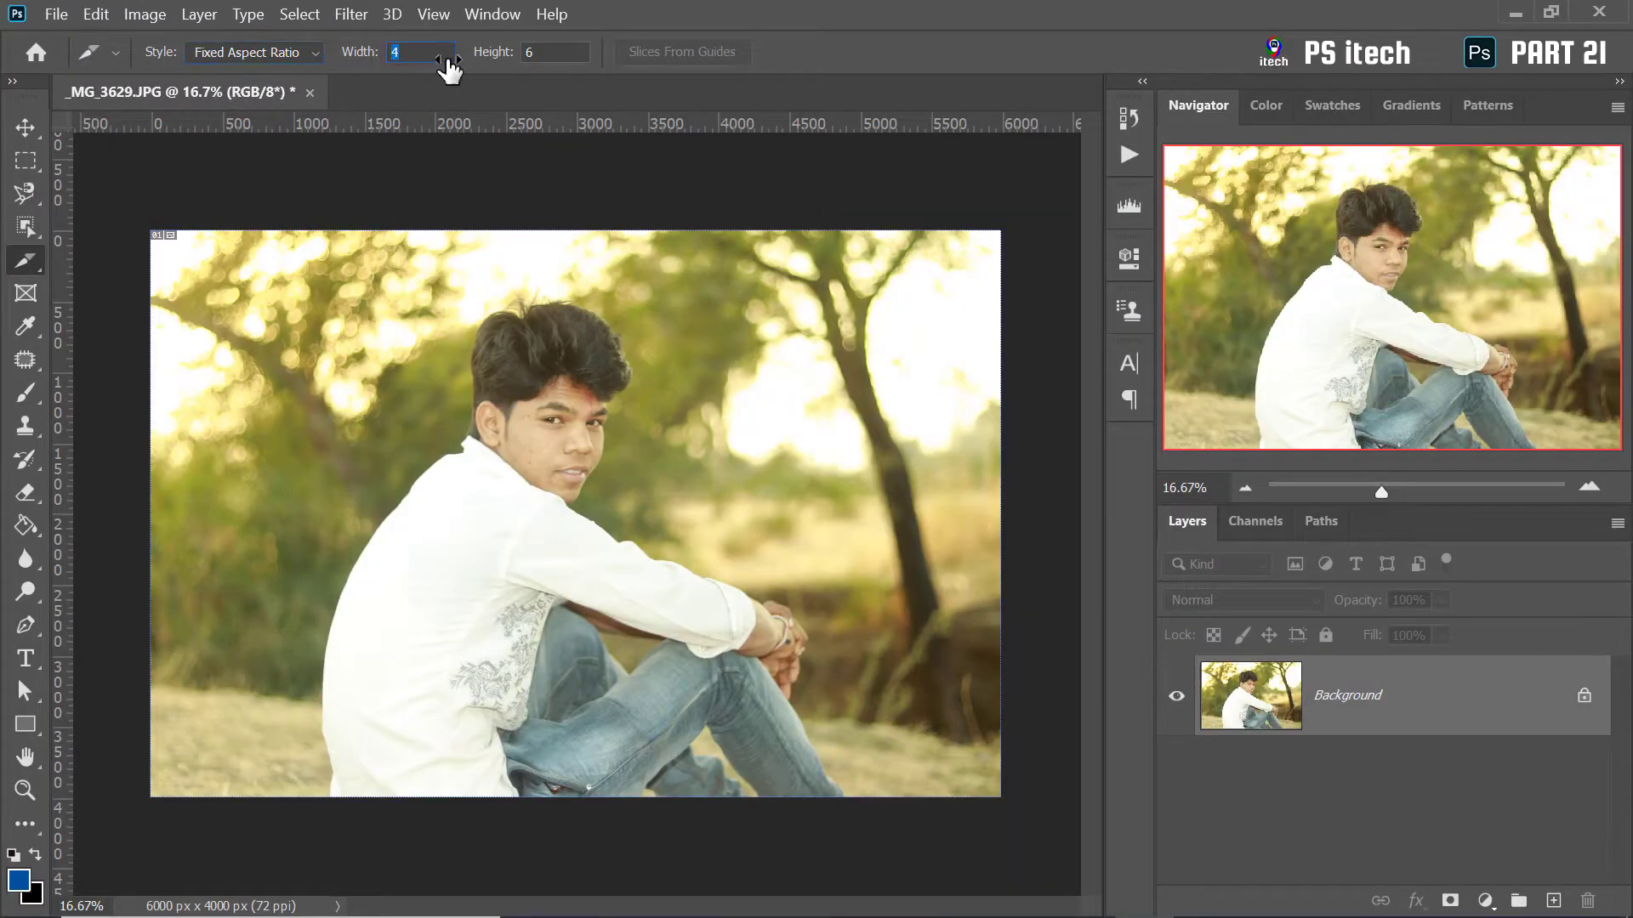
{"action": "left_click", "coordinate": [488, 68]}
{"action": "left_click_drag", "start_coordinate": [246, 273], "coordinate": [781, 779]}
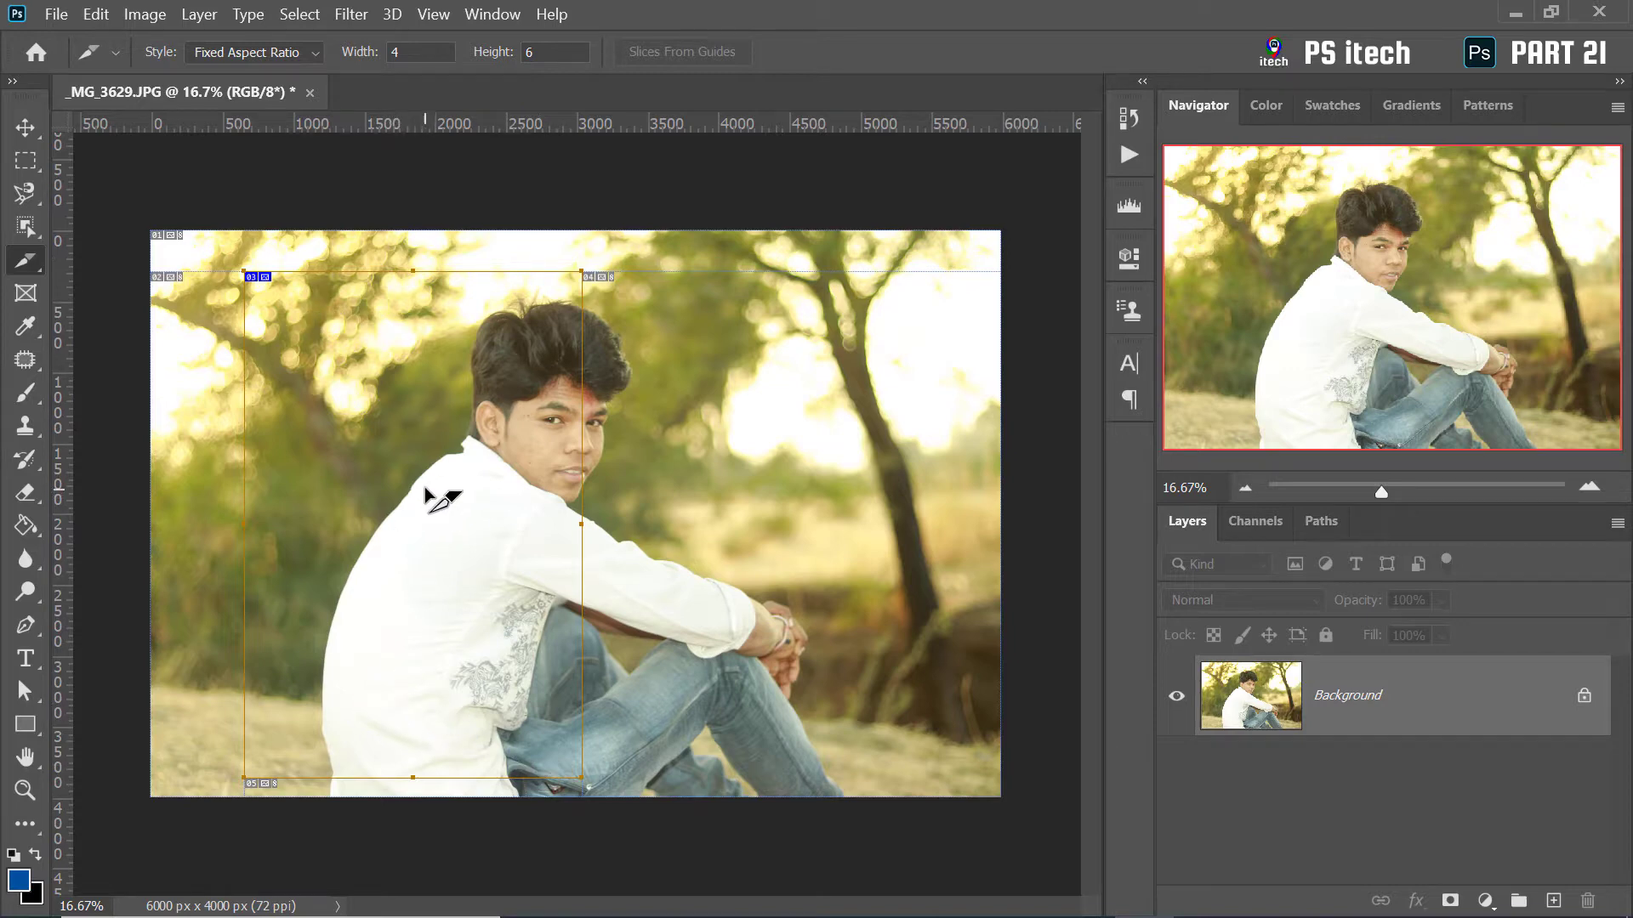
{"action": "key", "text": "ctrl+z"}
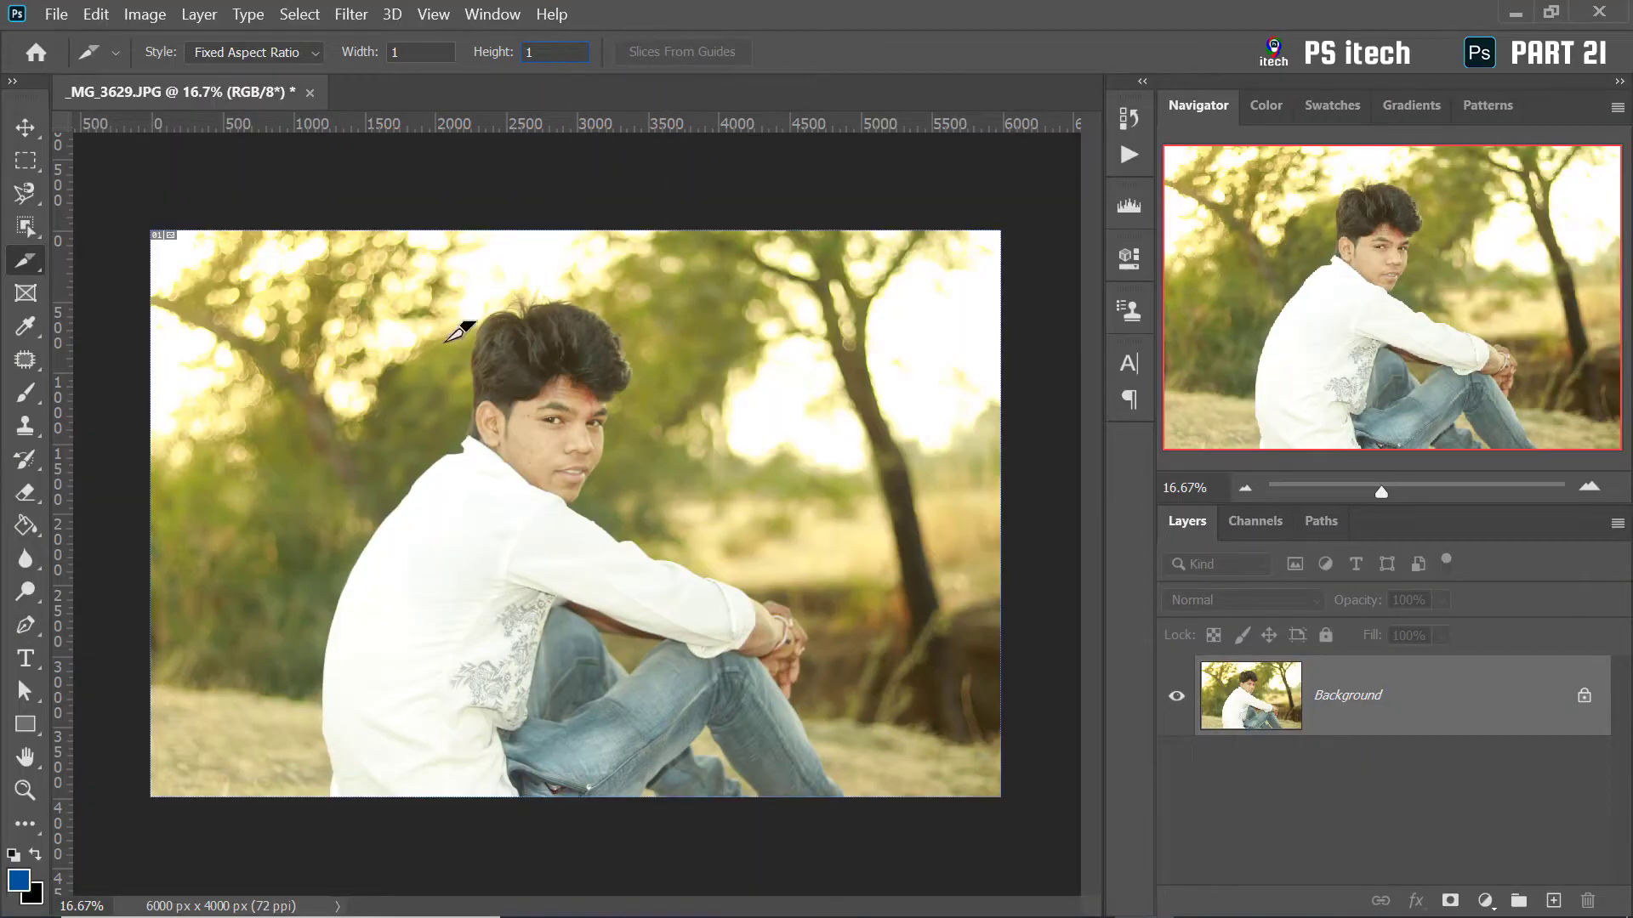
{"action": "left_click_drag", "start_coordinate": [263, 279], "coordinate": [918, 743]}
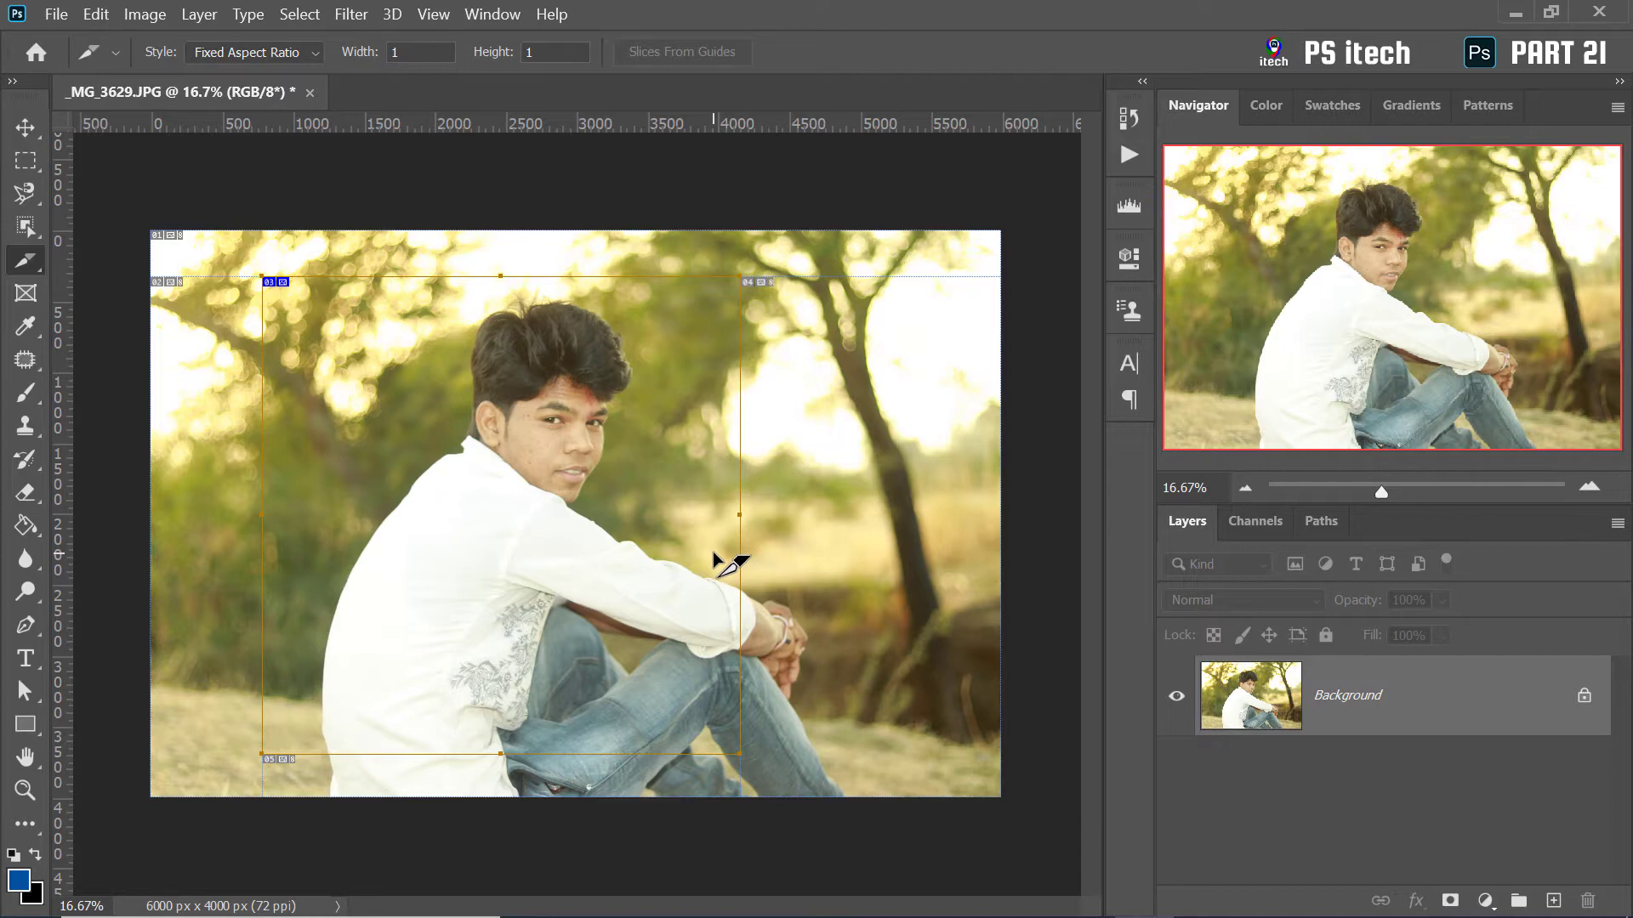
{"action": "key", "text": "ctrl+z"}
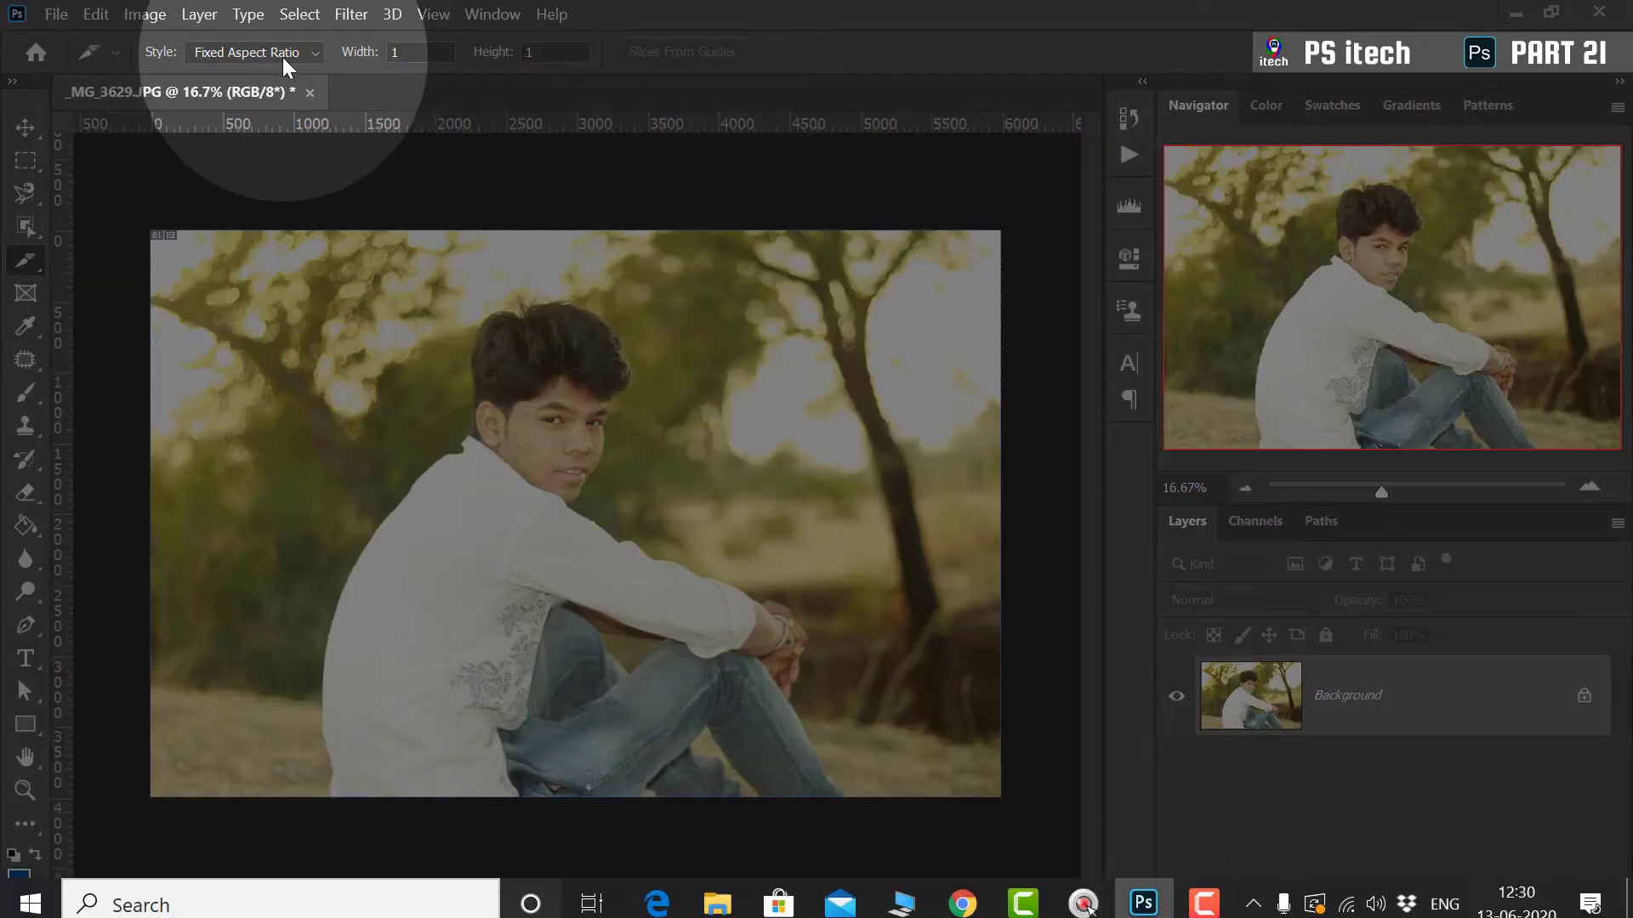
Set the slice style to Fixed Size with a width and height of 2000 px
{"action": "left_click", "coordinate": [284, 56]}
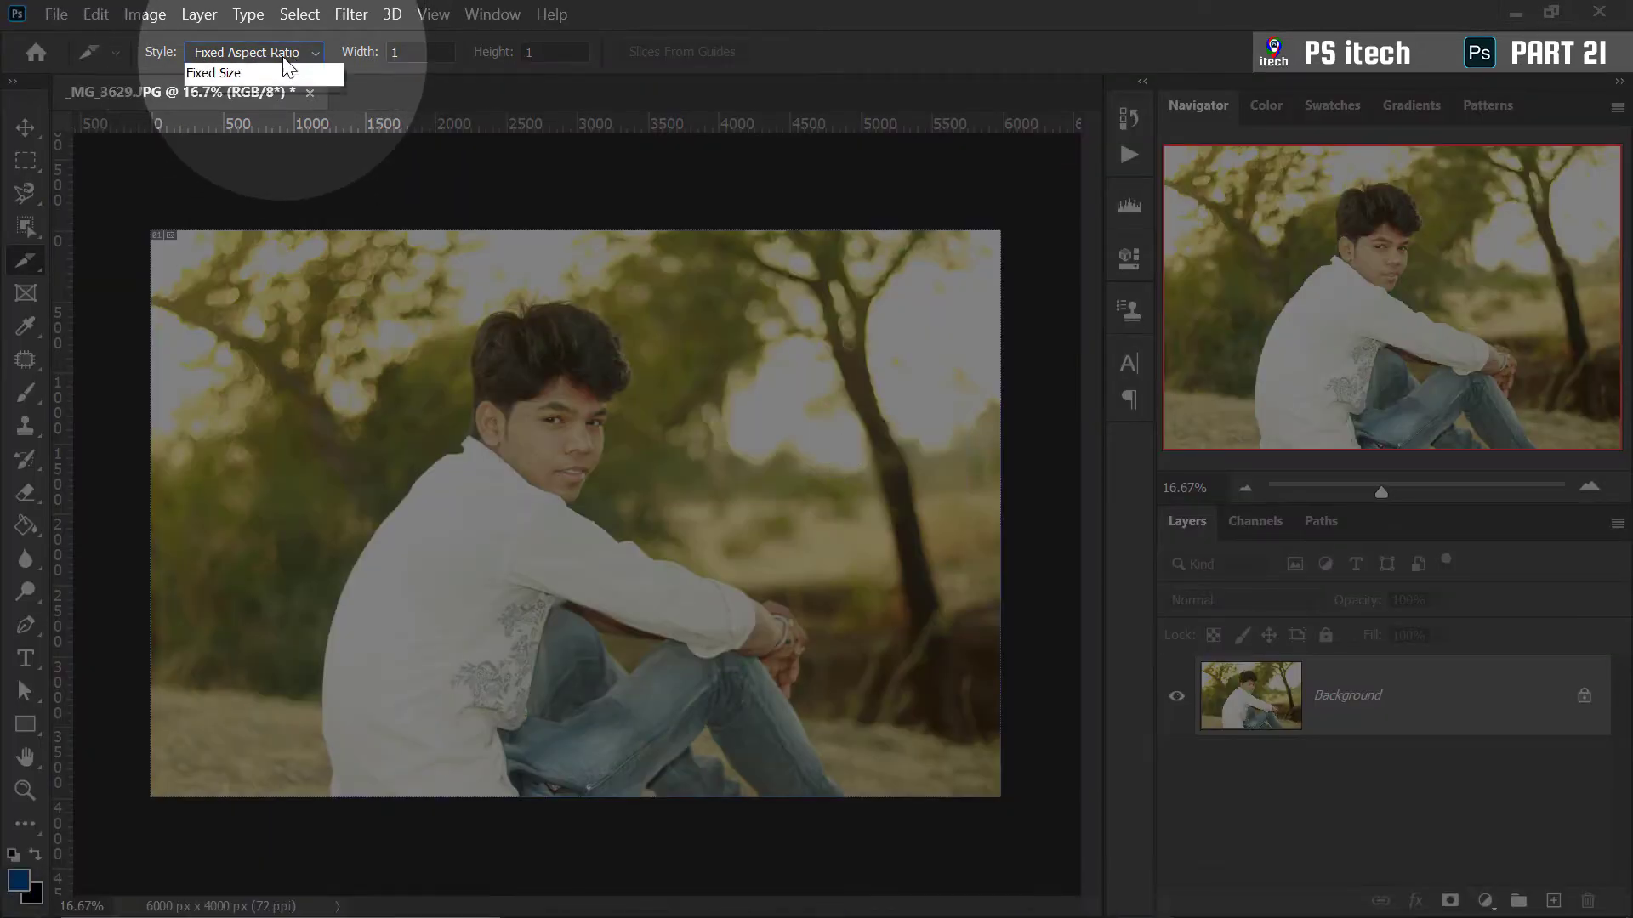
{"action": "left_click", "coordinate": [226, 113]}
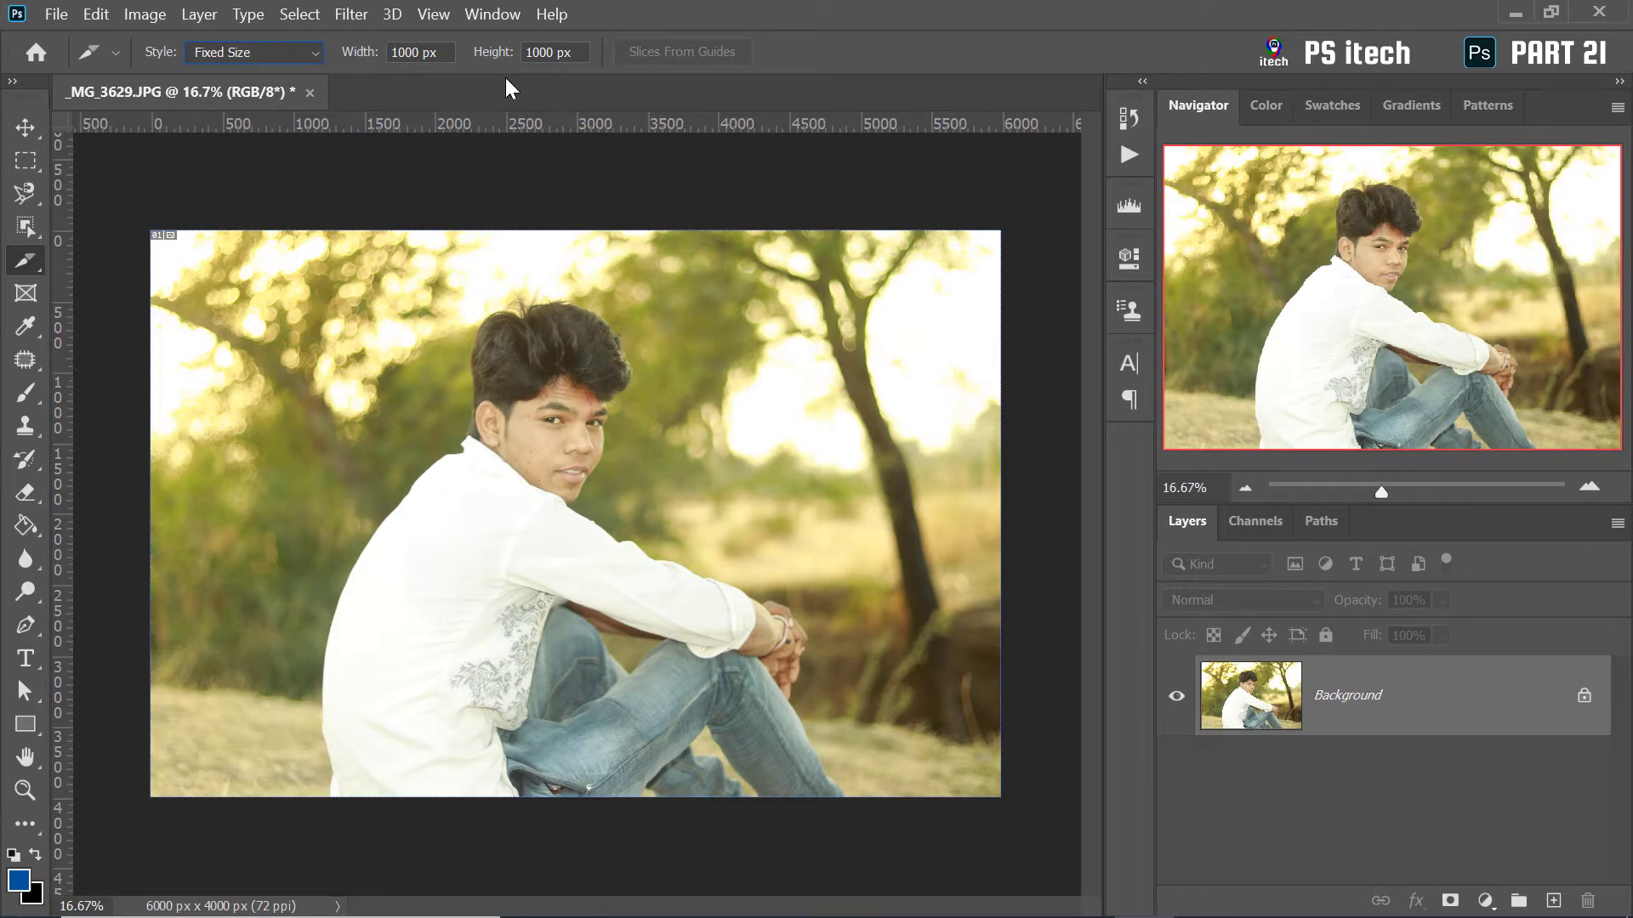
{"action": "left_click_drag", "start_coordinate": [446, 53], "coordinate": [425, 53]}
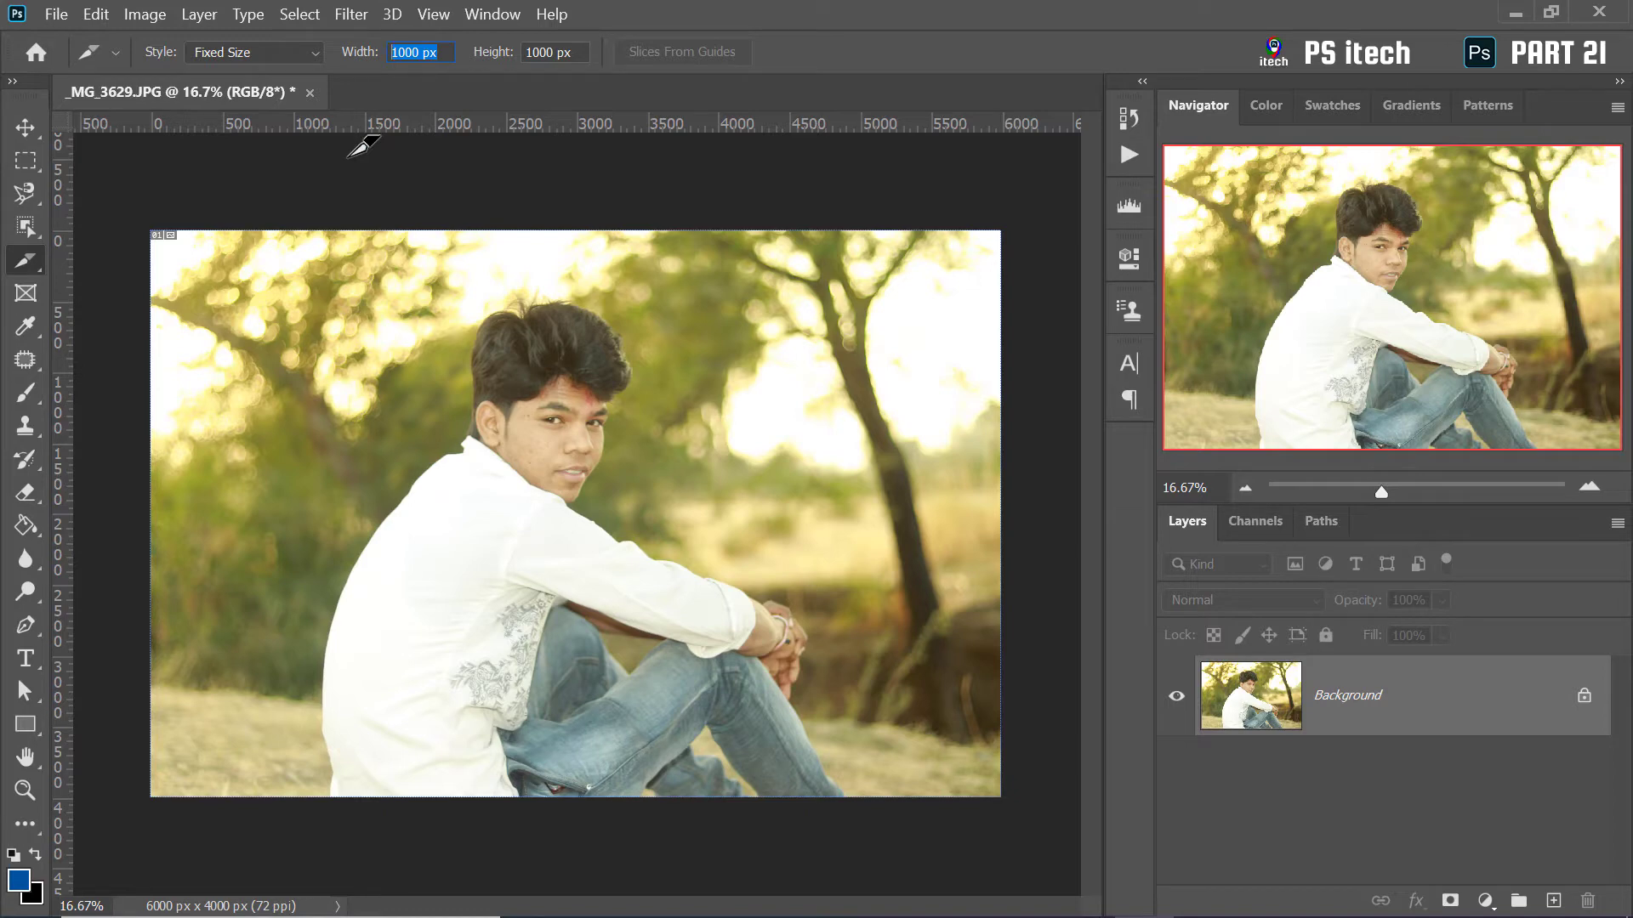
{"action": "type", "text": "5"}
{"action": "left_click", "coordinate": [581, 52]}
{"action": "type", "text": "200"}
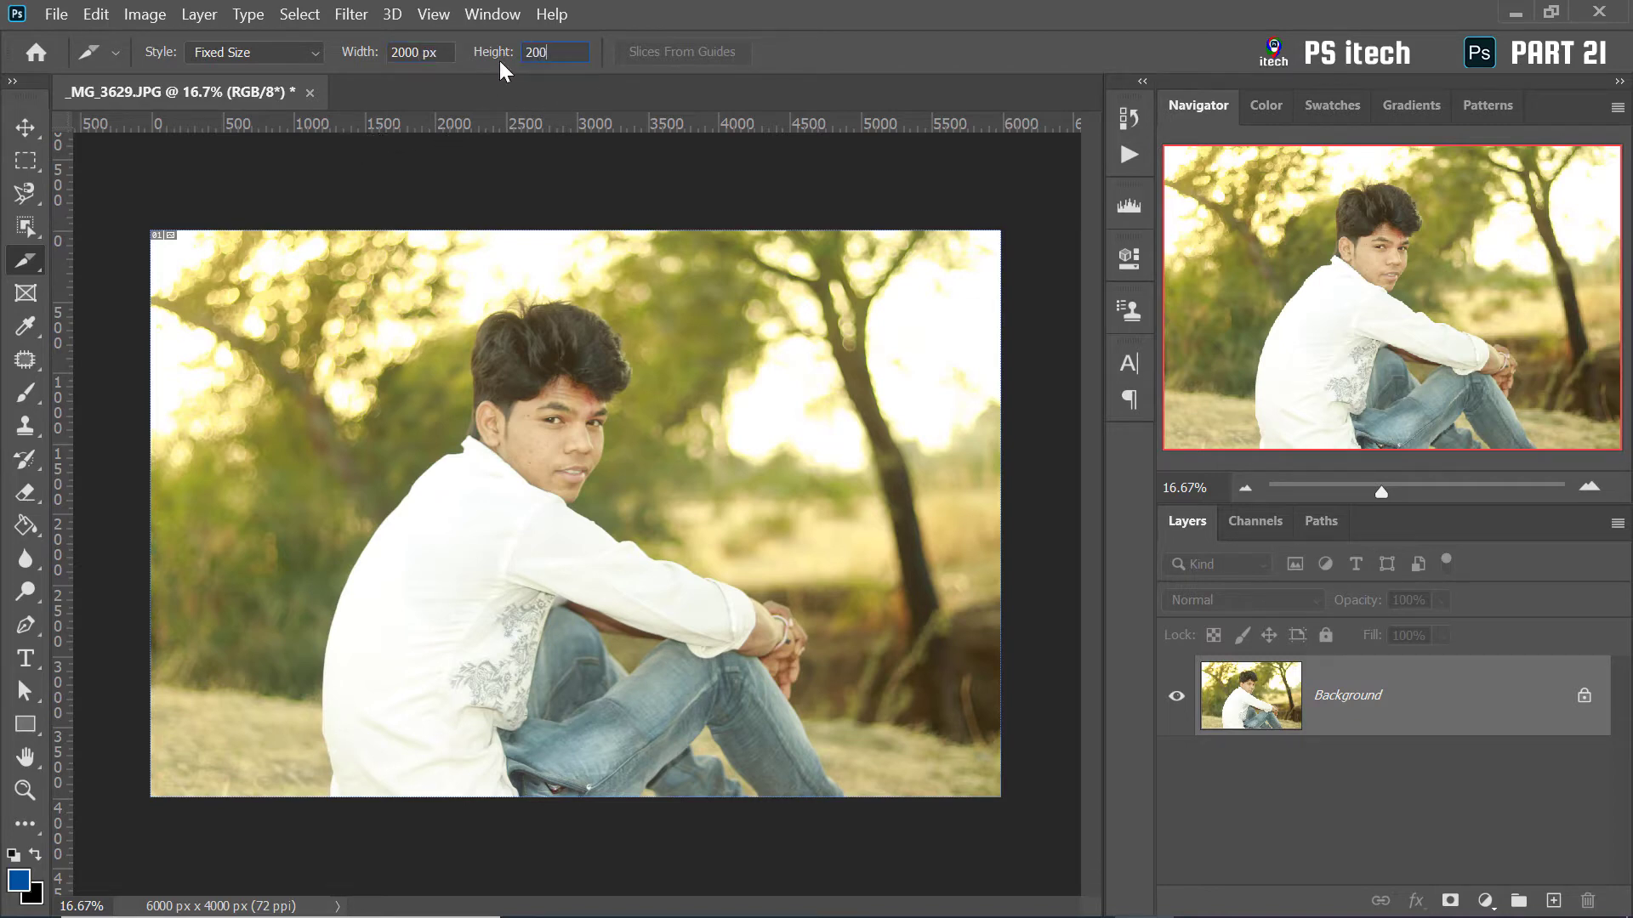
{"action": "type", "text": "0"}
Try placing several 2000 px square slices across the photo and undo them all
{"action": "left_click", "coordinate": [372, 347]}
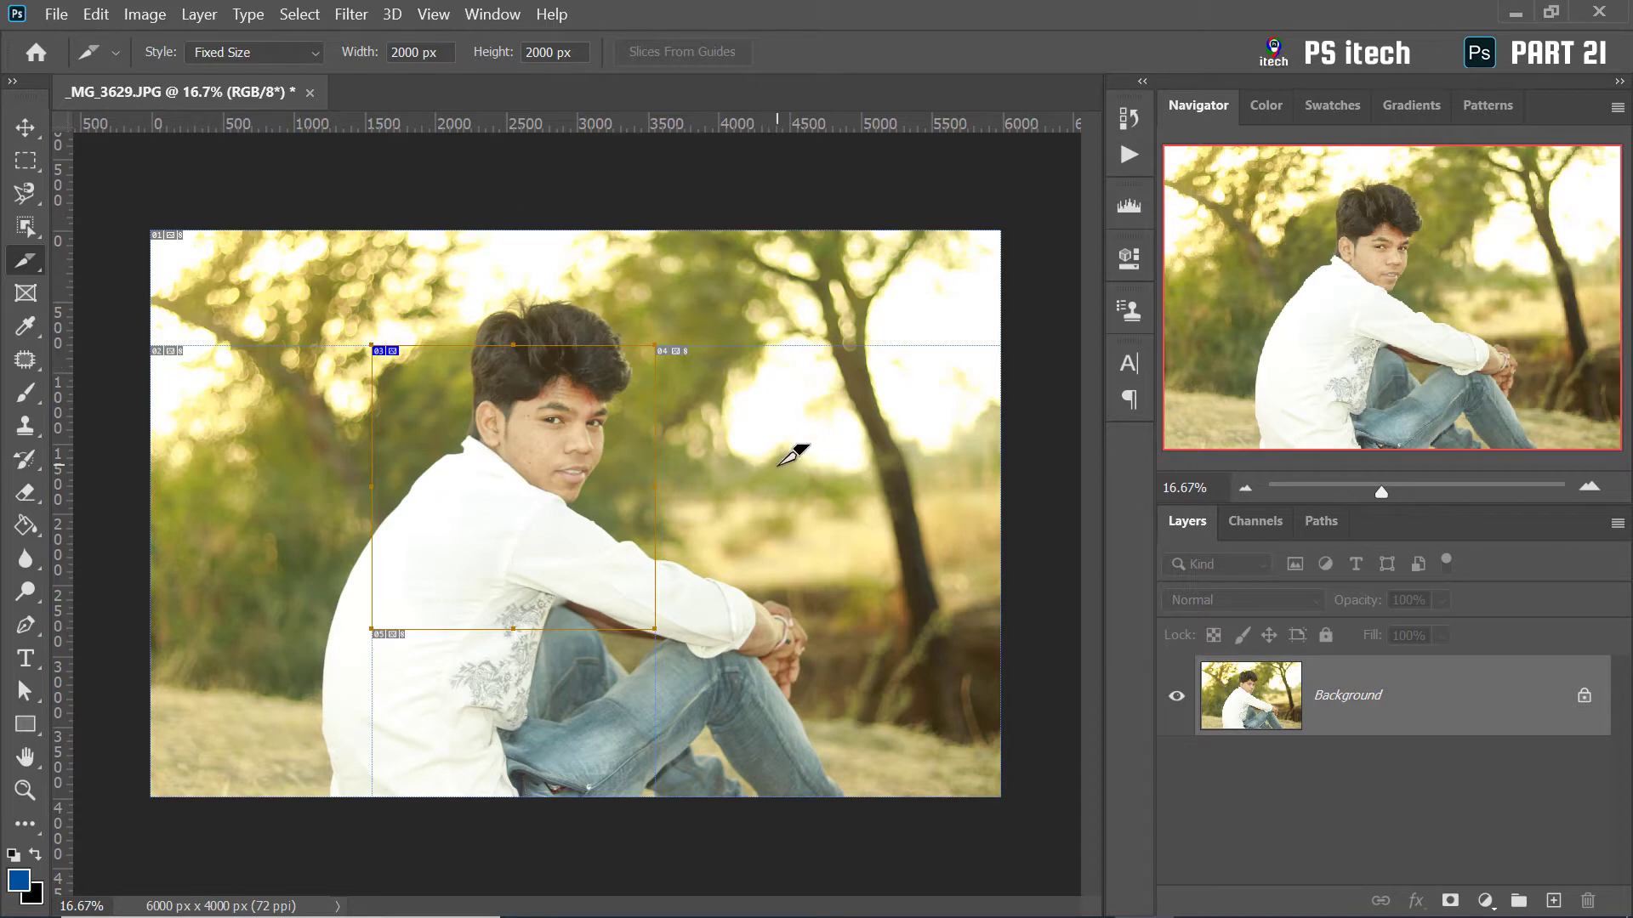
{"action": "left_click", "coordinate": [204, 473]}
{"action": "left_click", "coordinate": [484, 272]}
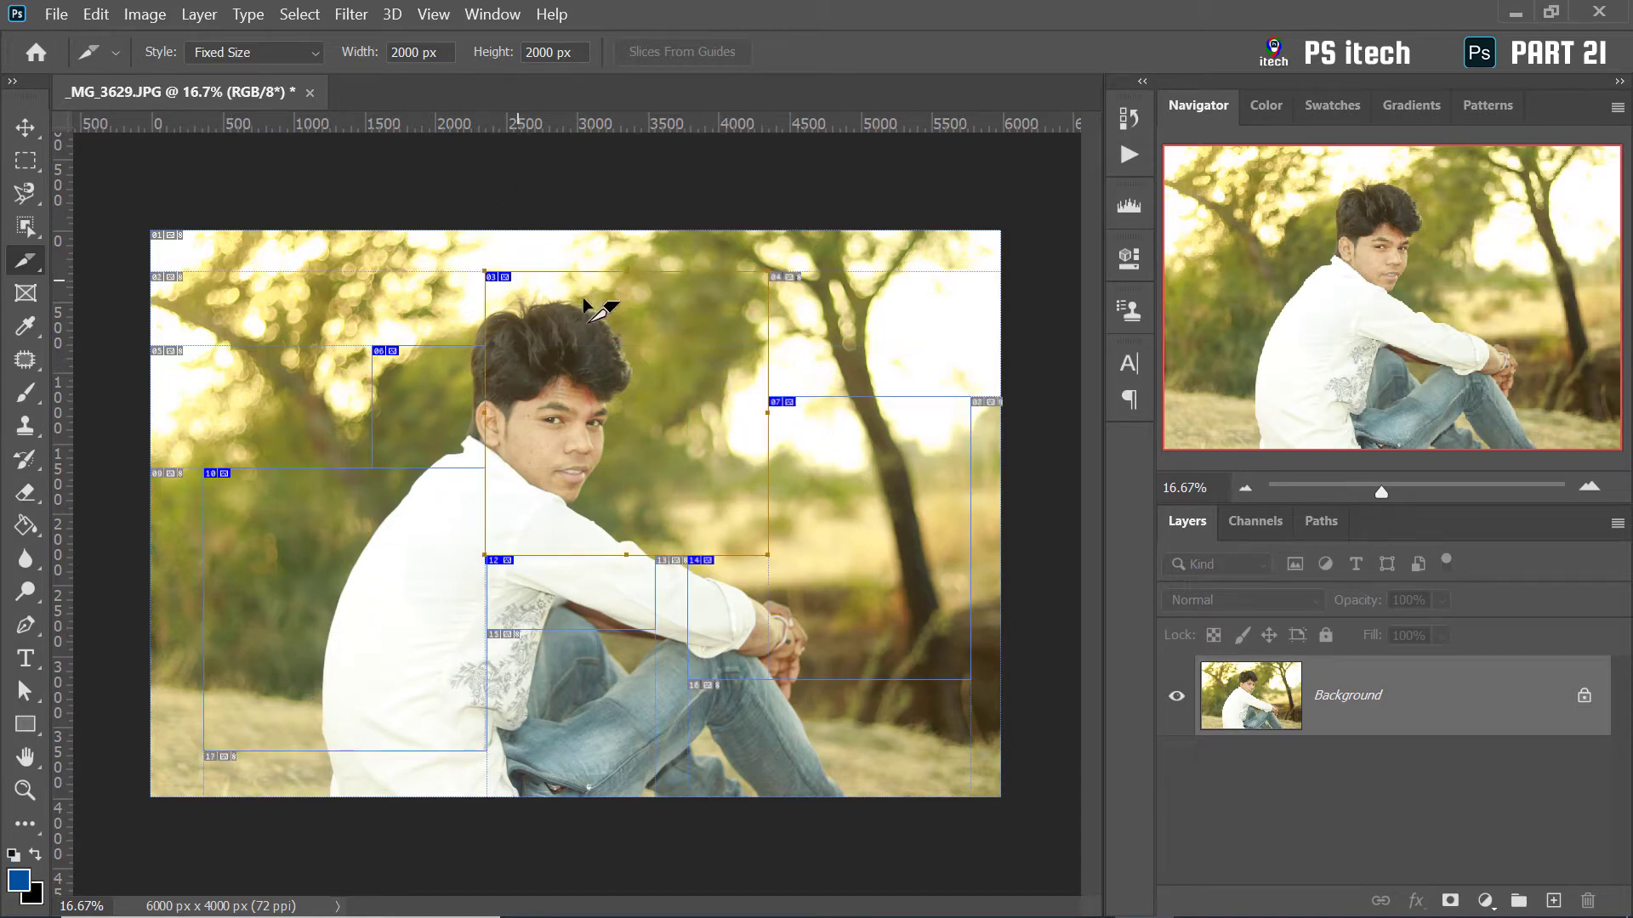
{"action": "left_click", "coordinate": [864, 322]}
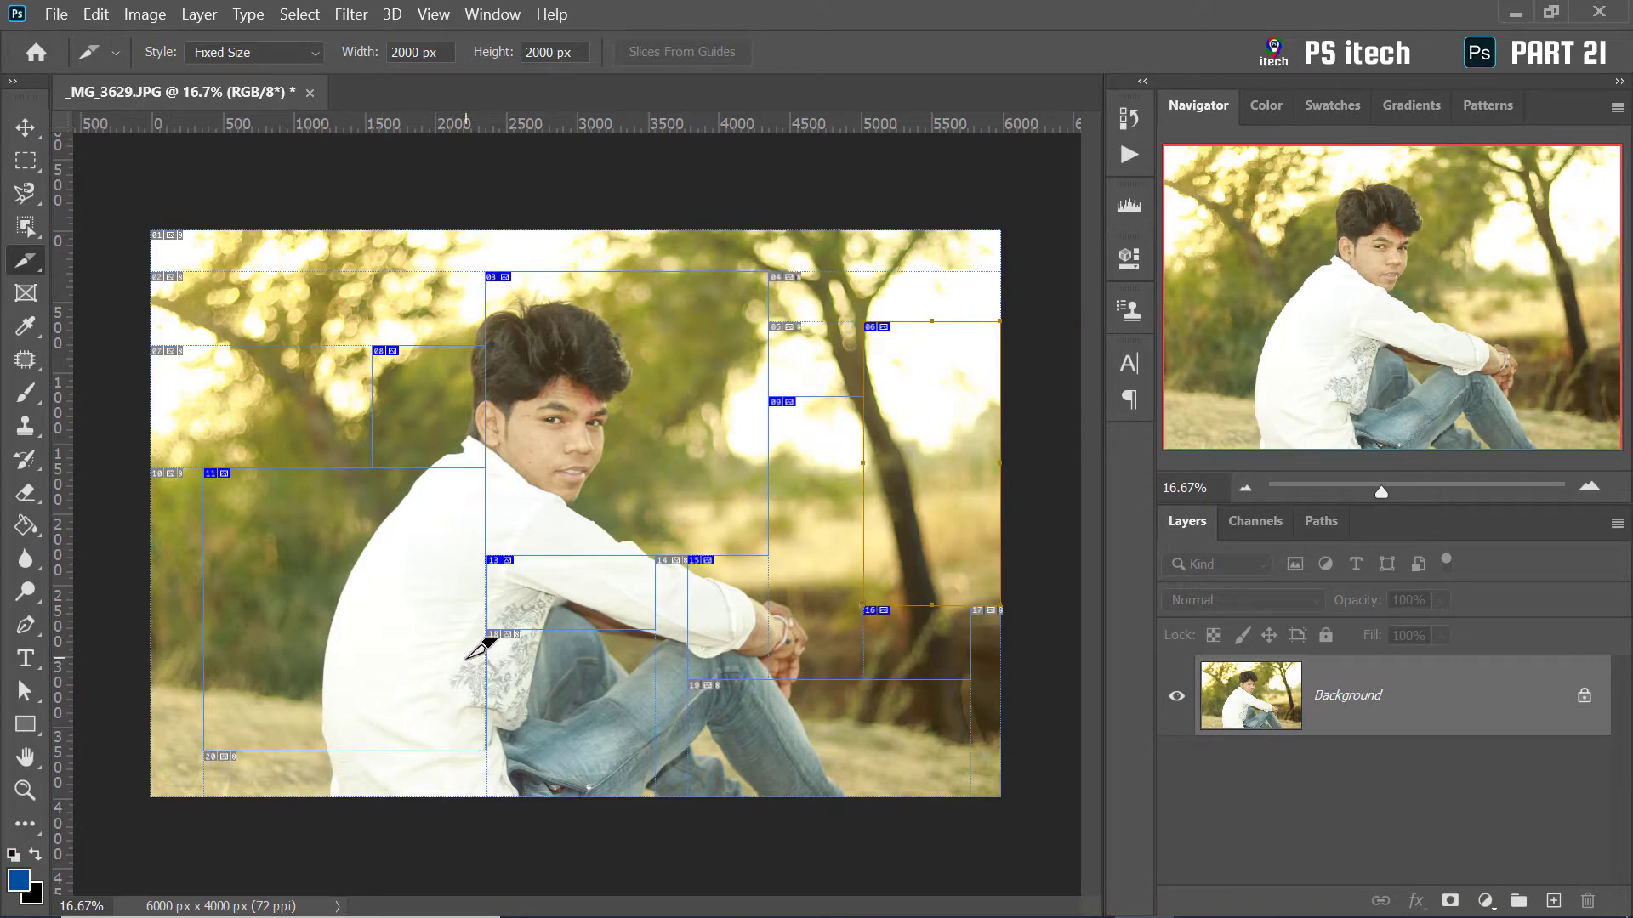
{"action": "key", "text": "ctrl+z"}
{"action": "key", "text": "ctrl+z"}
{"action": "key", "text": "ctrl+z"}
{"action": "key", "text": "ctrl+z"}
{"action": "key", "text": "ctrl+z"}
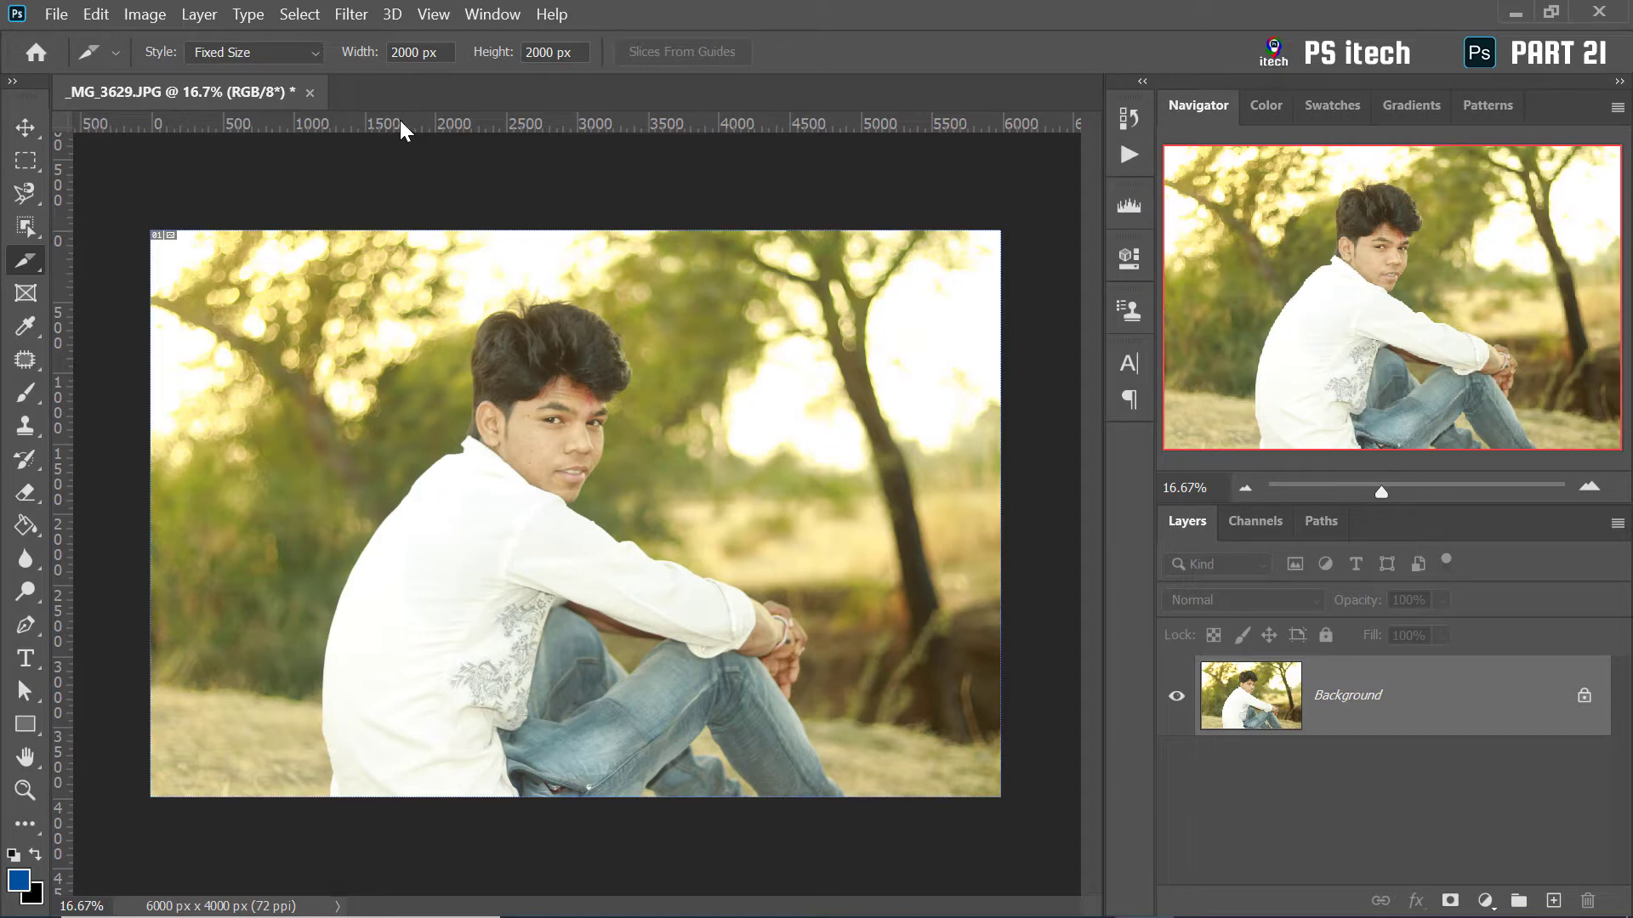
Try a horizontal guide across the man's head, undo it, and switch the rulers off and on again
{"action": "left_click_drag", "start_coordinate": [400, 128], "coordinate": [411, 367]}
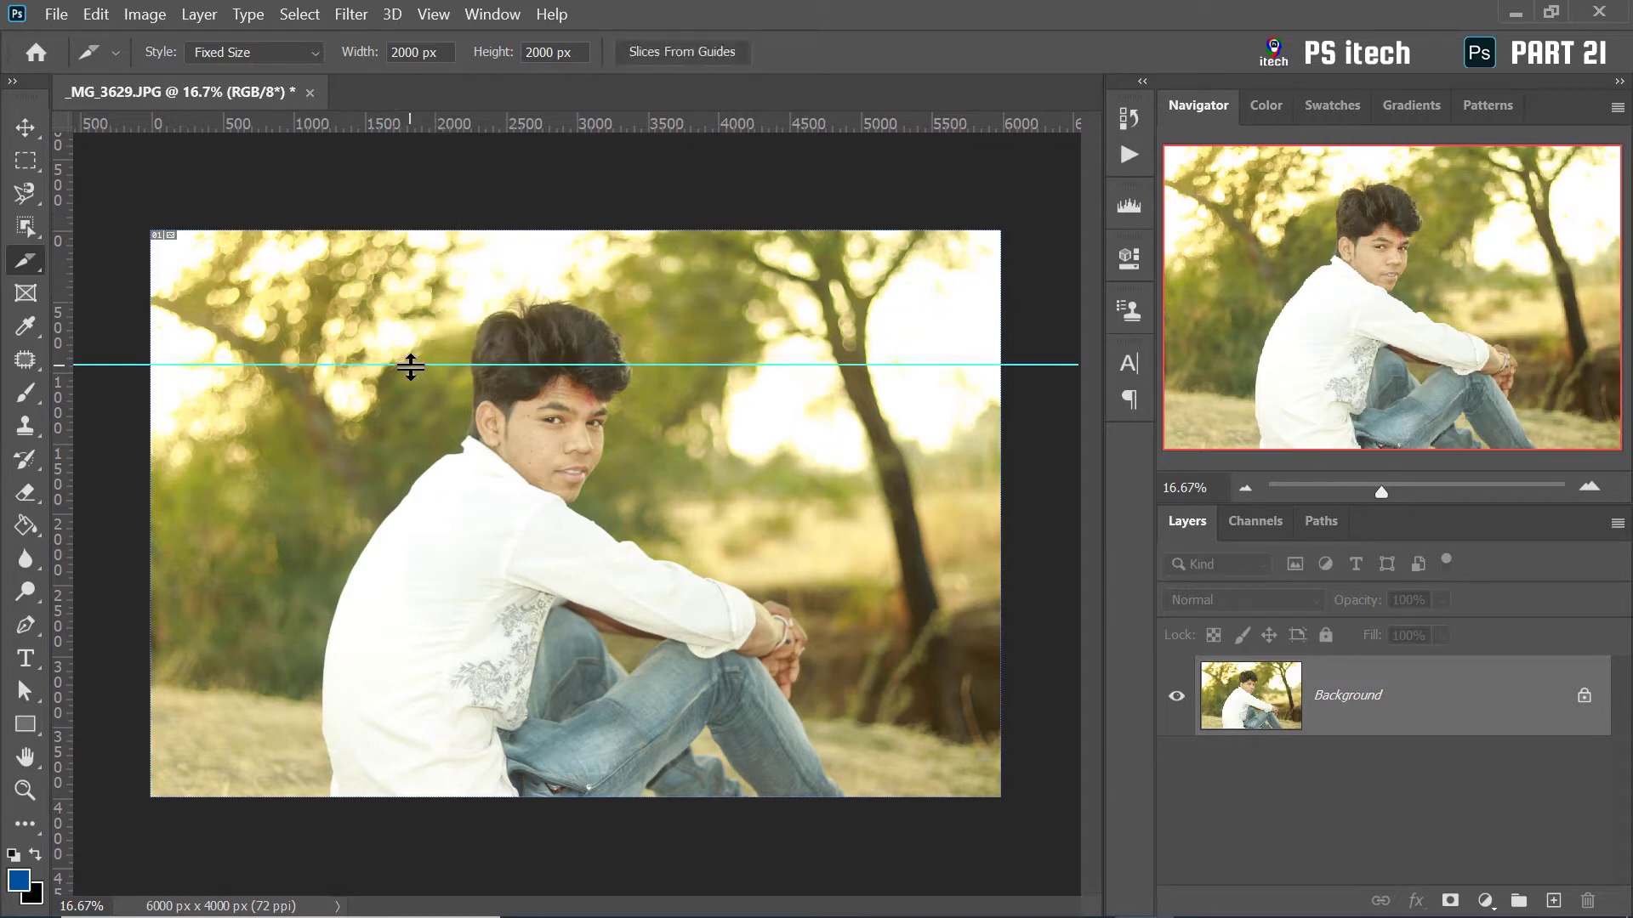
{"action": "key", "text": "ctrl+z"}
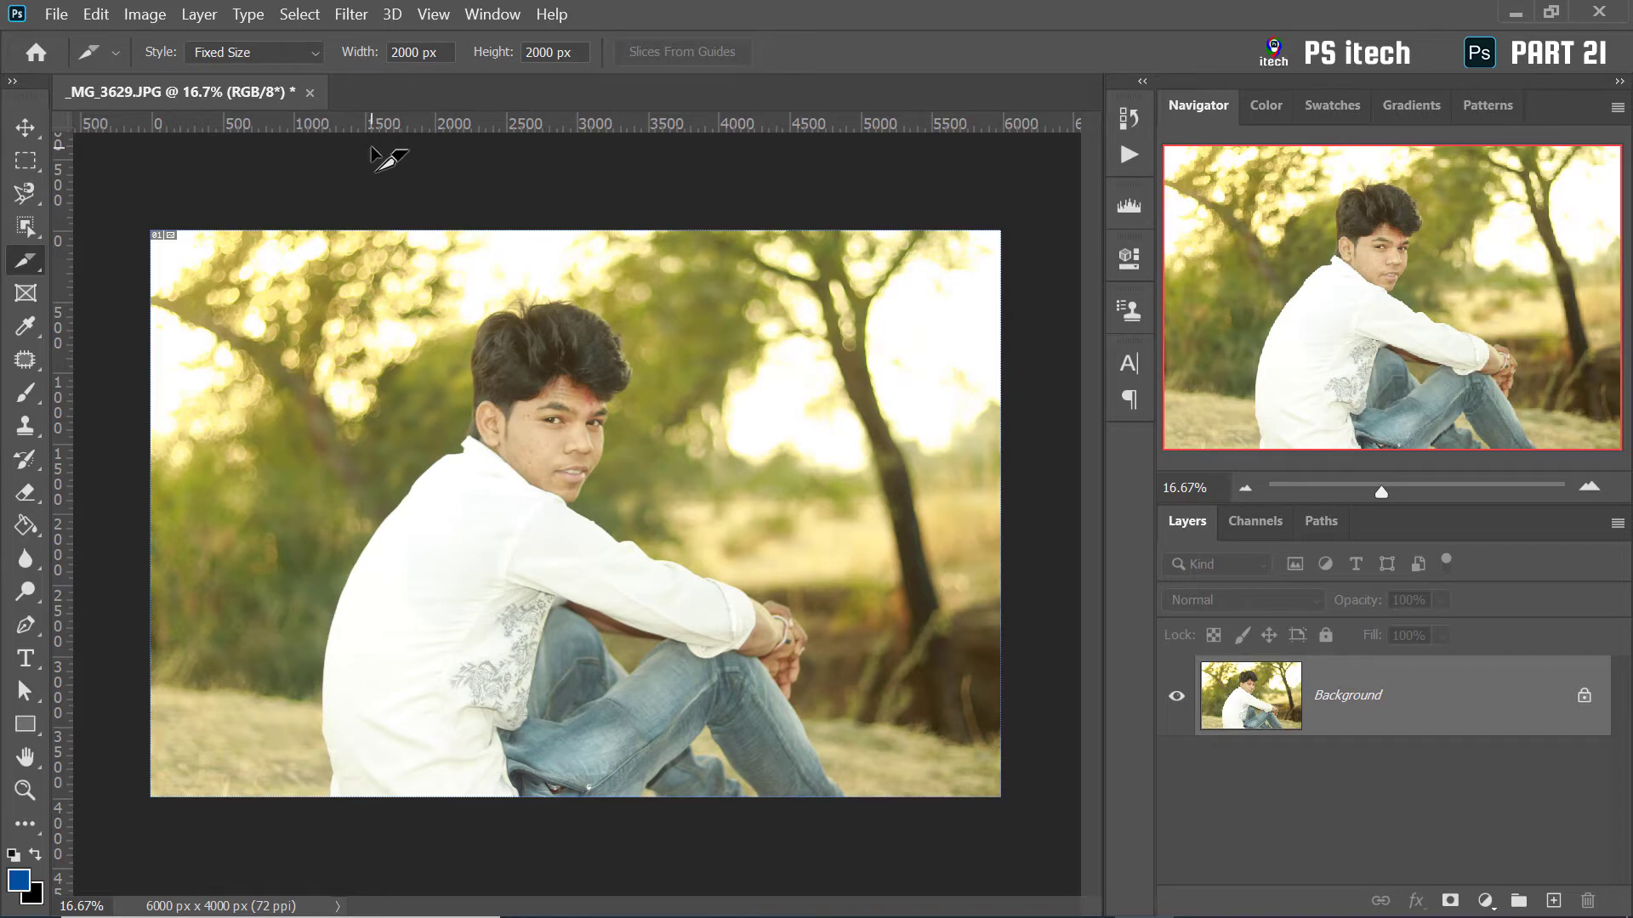
{"action": "key", "text": "ctrl+r"}
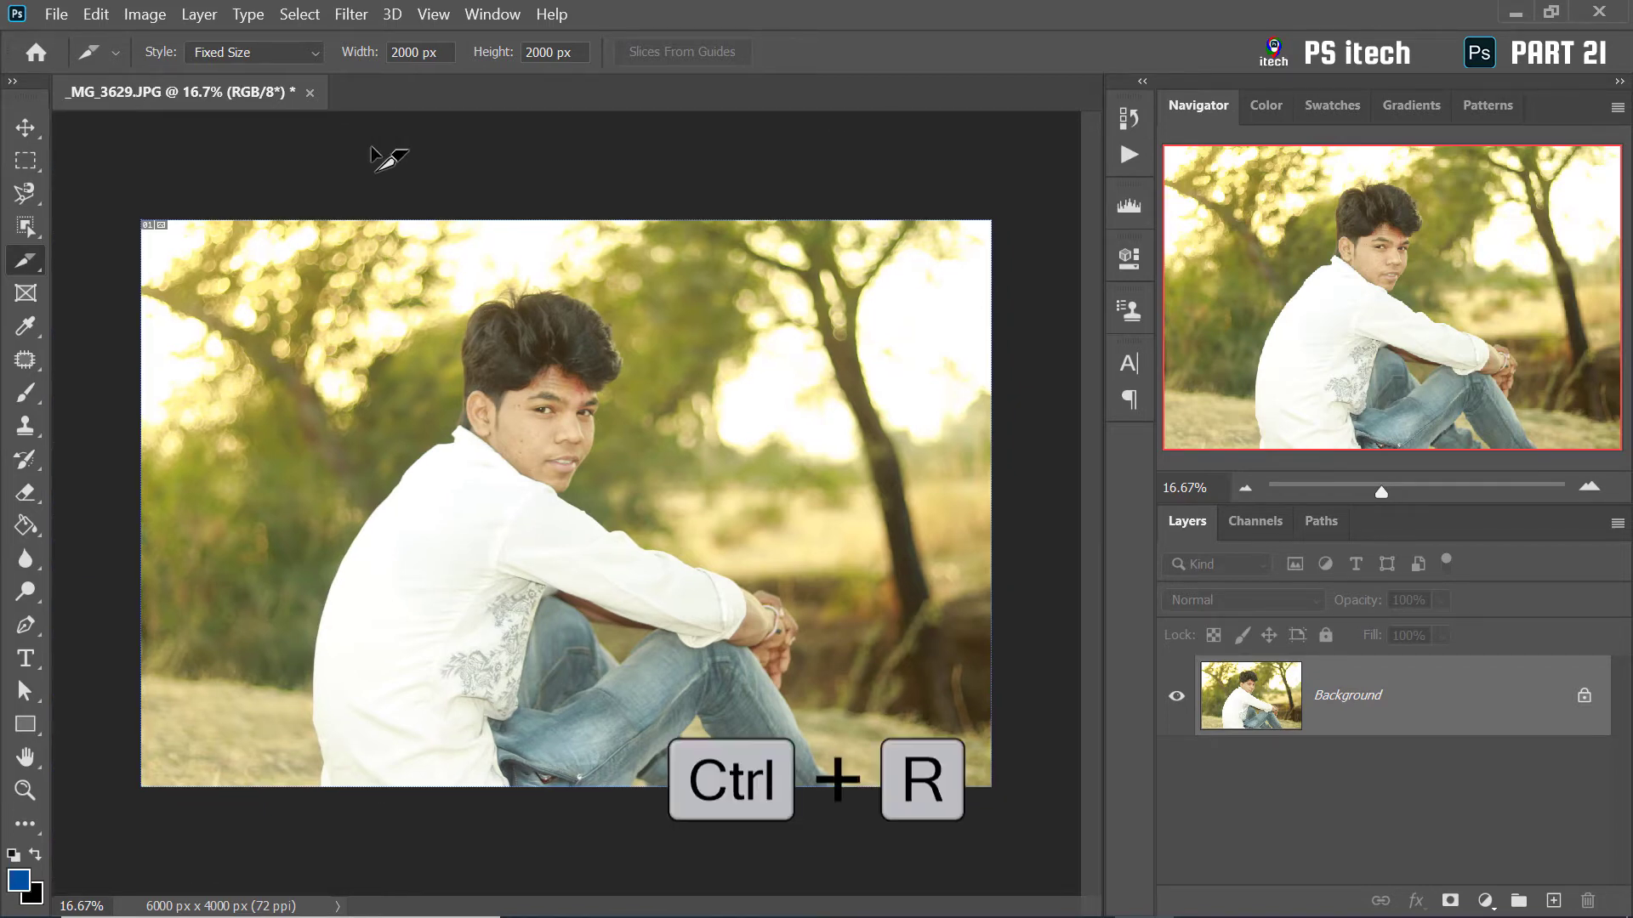
{"action": "key", "text": "ctrl+r"}
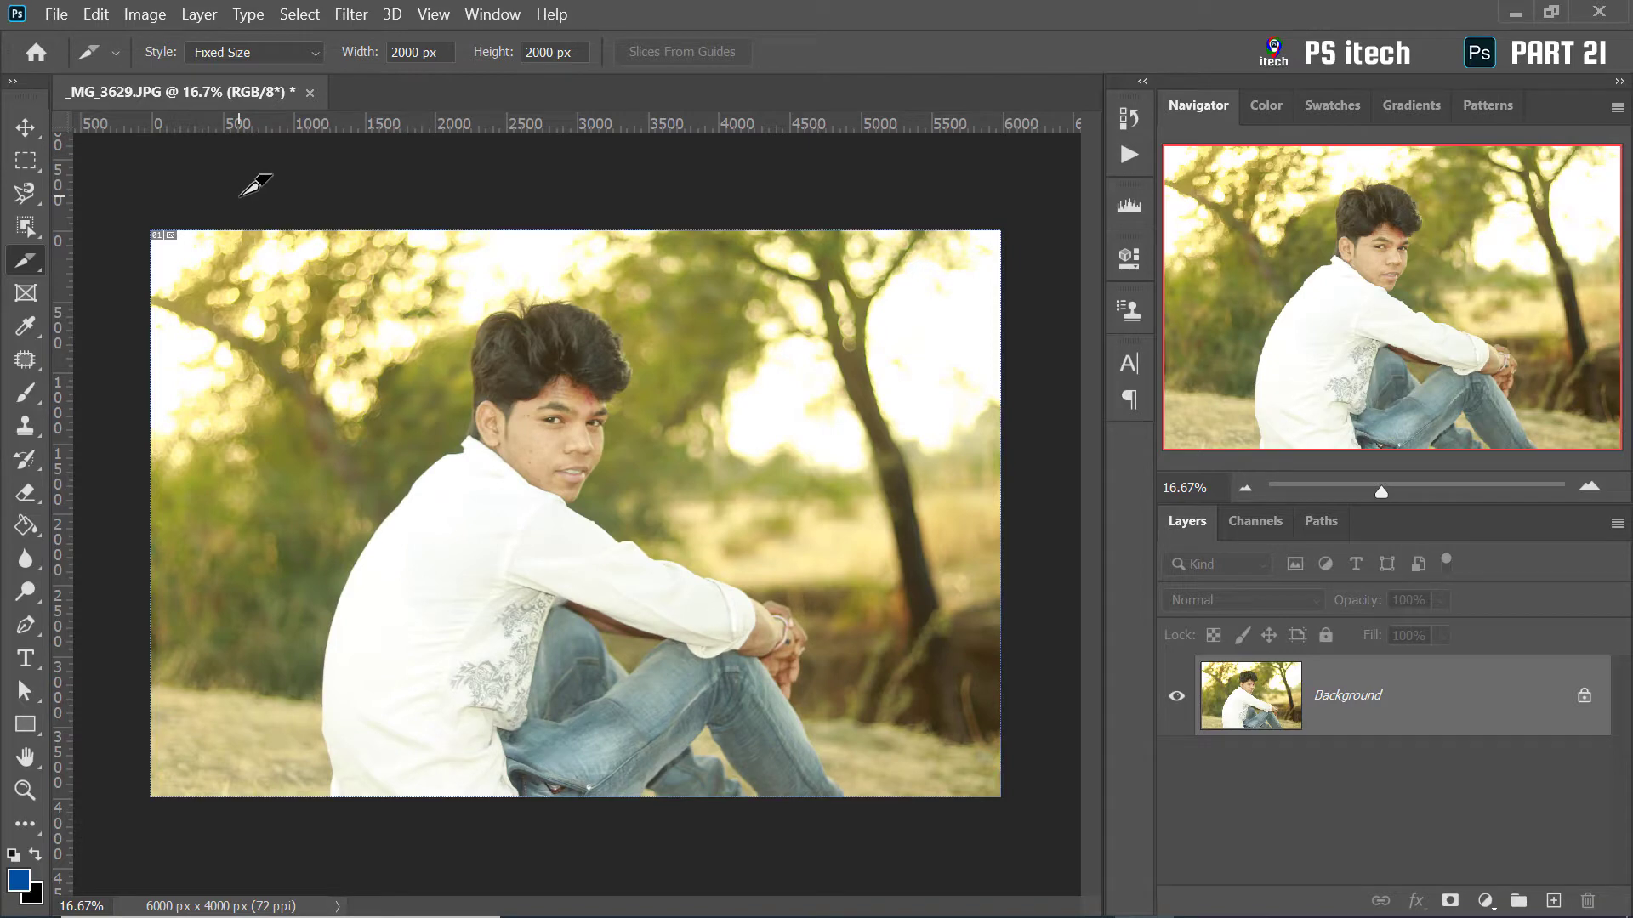
Add vertical guides at about 2000 and 3800 px and horizontal guides at about 1150 and 3000 px on the photo
{"action": "left_click_drag", "start_coordinate": [60, 212], "coordinate": [434, 196]}
{"action": "left_click_drag", "start_coordinate": [70, 238], "coordinate": [687, 245]}
{"action": "left_click_drag", "start_coordinate": [731, 123], "coordinate": [748, 396]}
{"action": "left_click_drag", "start_coordinate": [740, 125], "coordinate": [749, 657]}
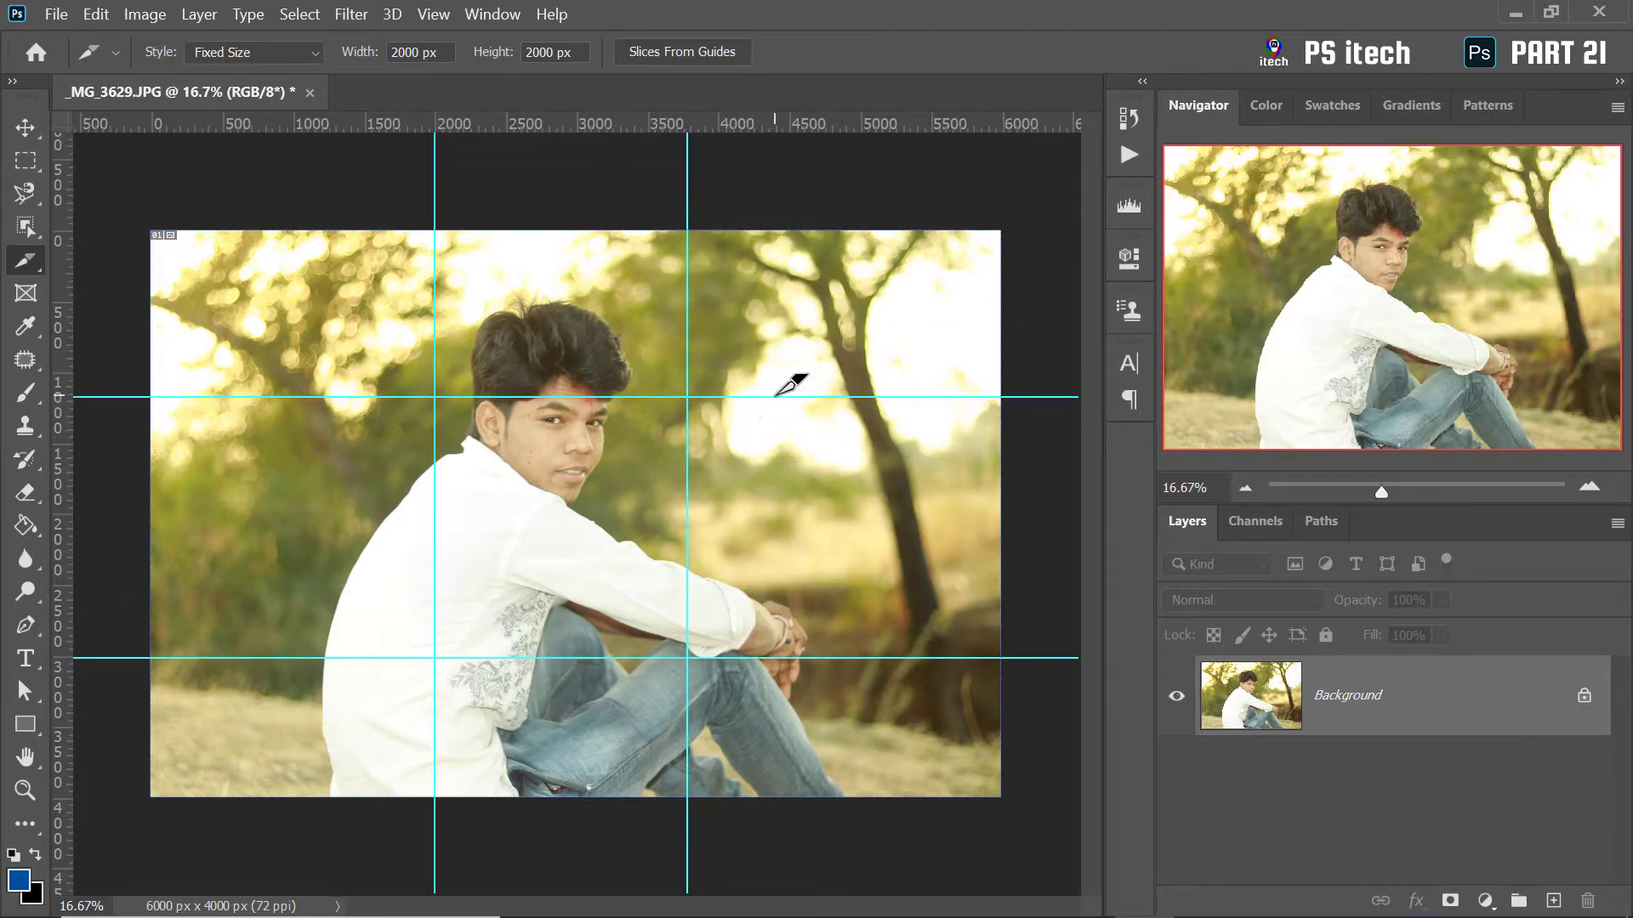
Reposition the vertical guides to about 1600 and 4150 px and the horizontal guides to about 1150 and 2750 px
{"action": "key", "text": "v"}
{"action": "left_click_drag", "start_coordinate": [773, 396], "coordinate": [769, 365]}
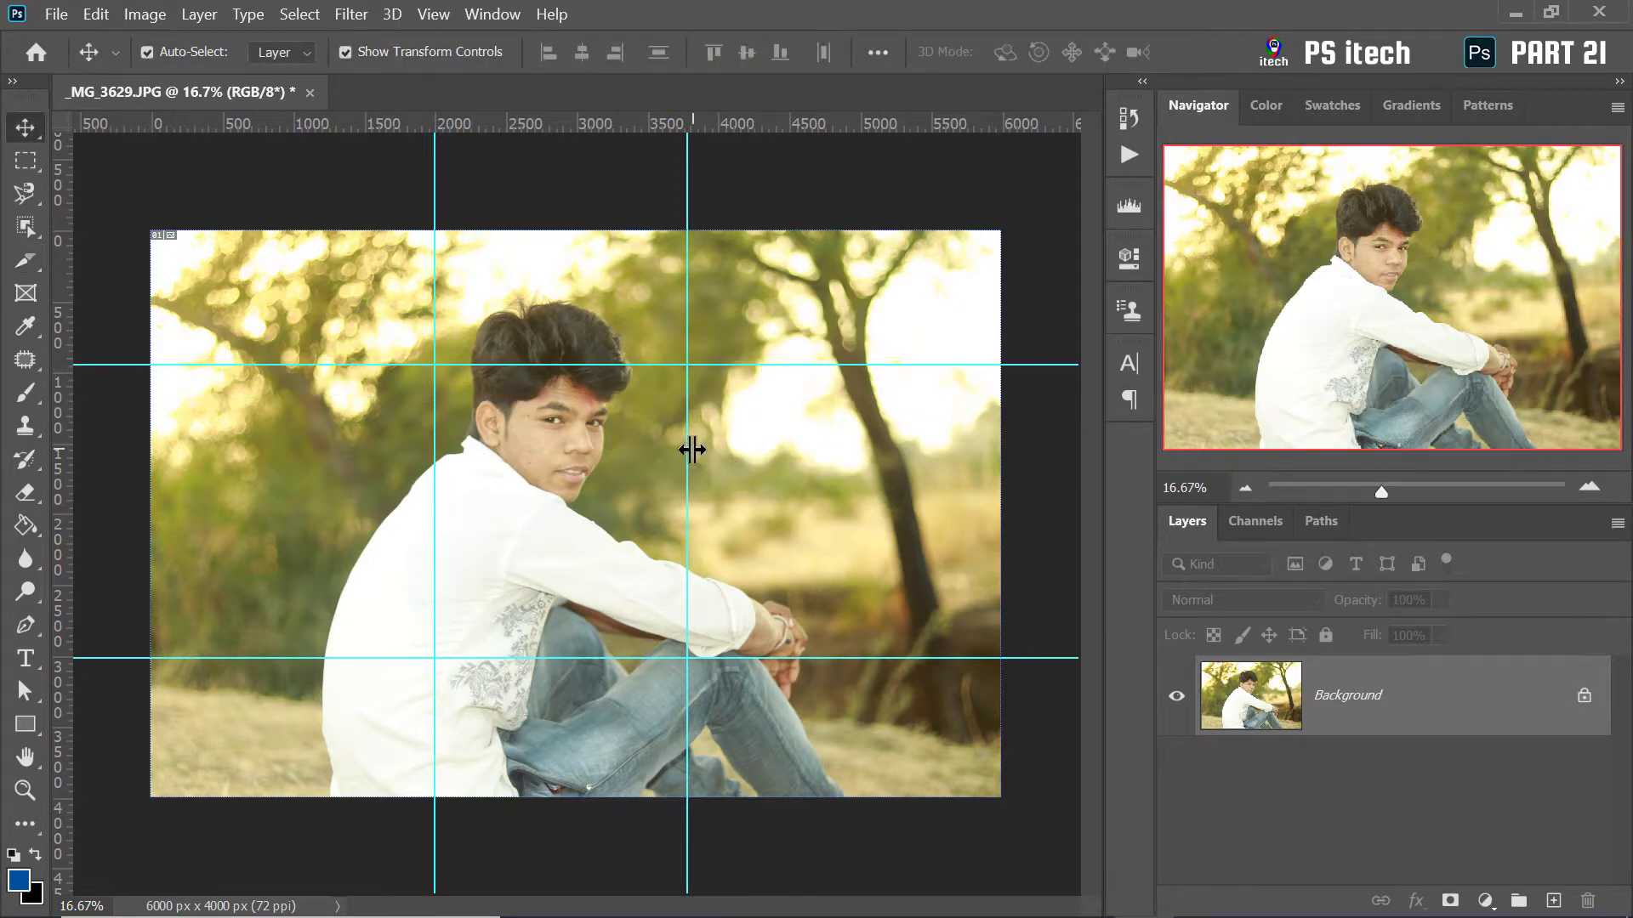
{"action": "left_click_drag", "start_coordinate": [689, 448], "coordinate": [738, 451]}
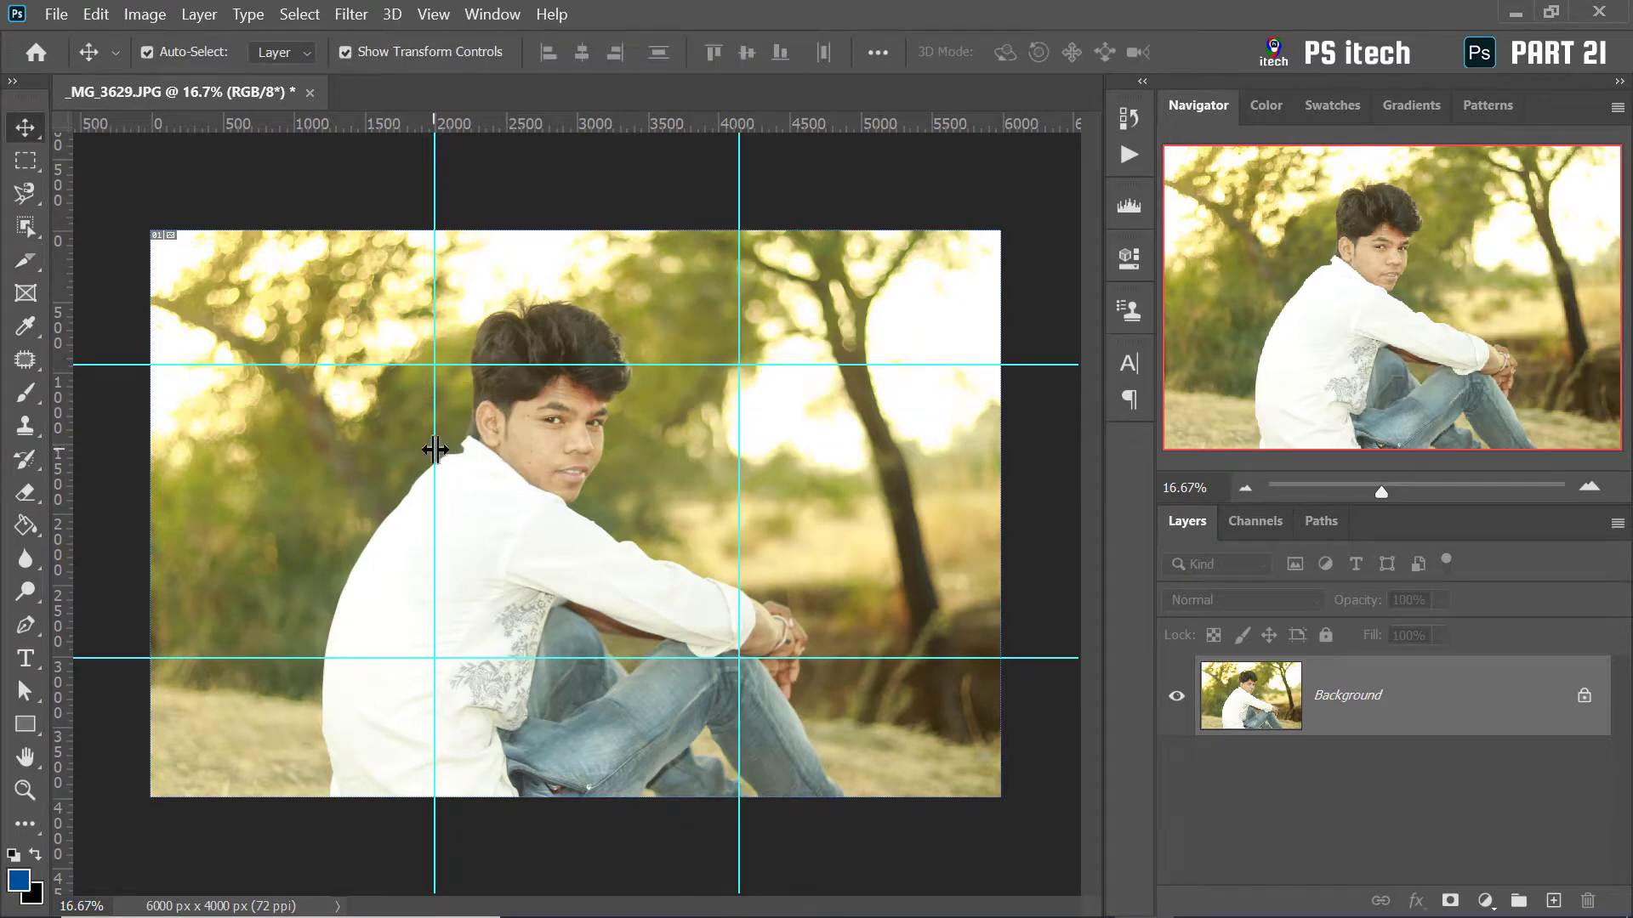
{"action": "left_click_drag", "start_coordinate": [434, 449], "coordinate": [380, 451]}
{"action": "left_click_drag", "start_coordinate": [635, 657], "coordinate": [650, 597]}
{"action": "left_click_drag", "start_coordinate": [718, 364], "coordinate": [706, 395]}
{"action": "left_click_drag", "start_coordinate": [628, 597], "coordinate": [625, 620]}
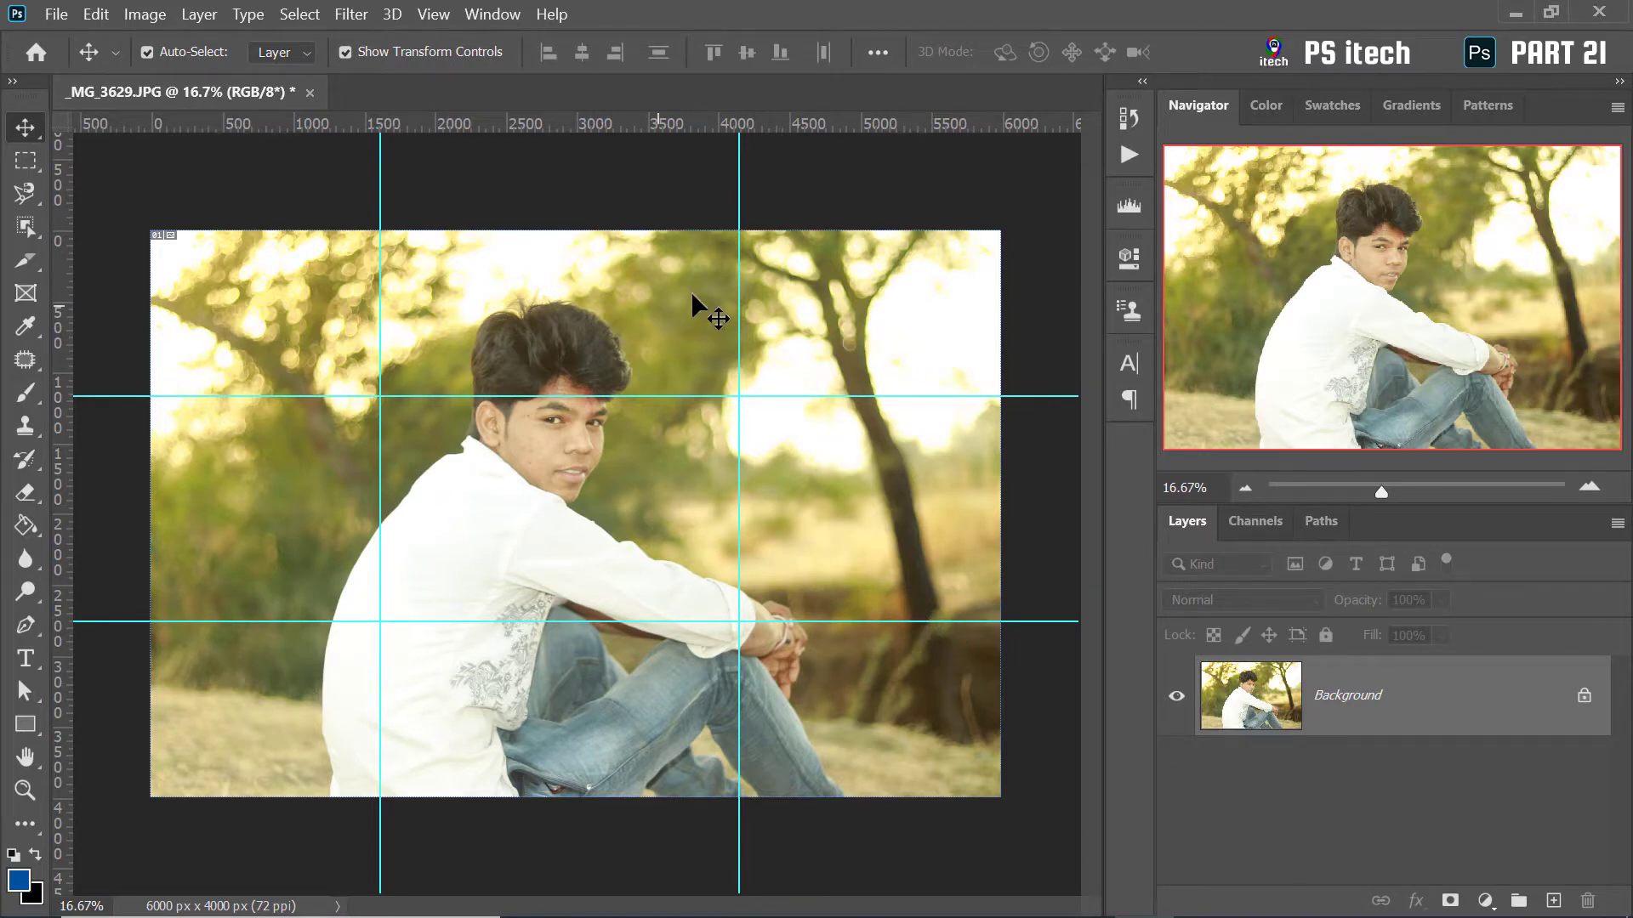
Divide the photo into slices from the guides with the Slice Tool
{"action": "left_click", "coordinate": [28, 266]}
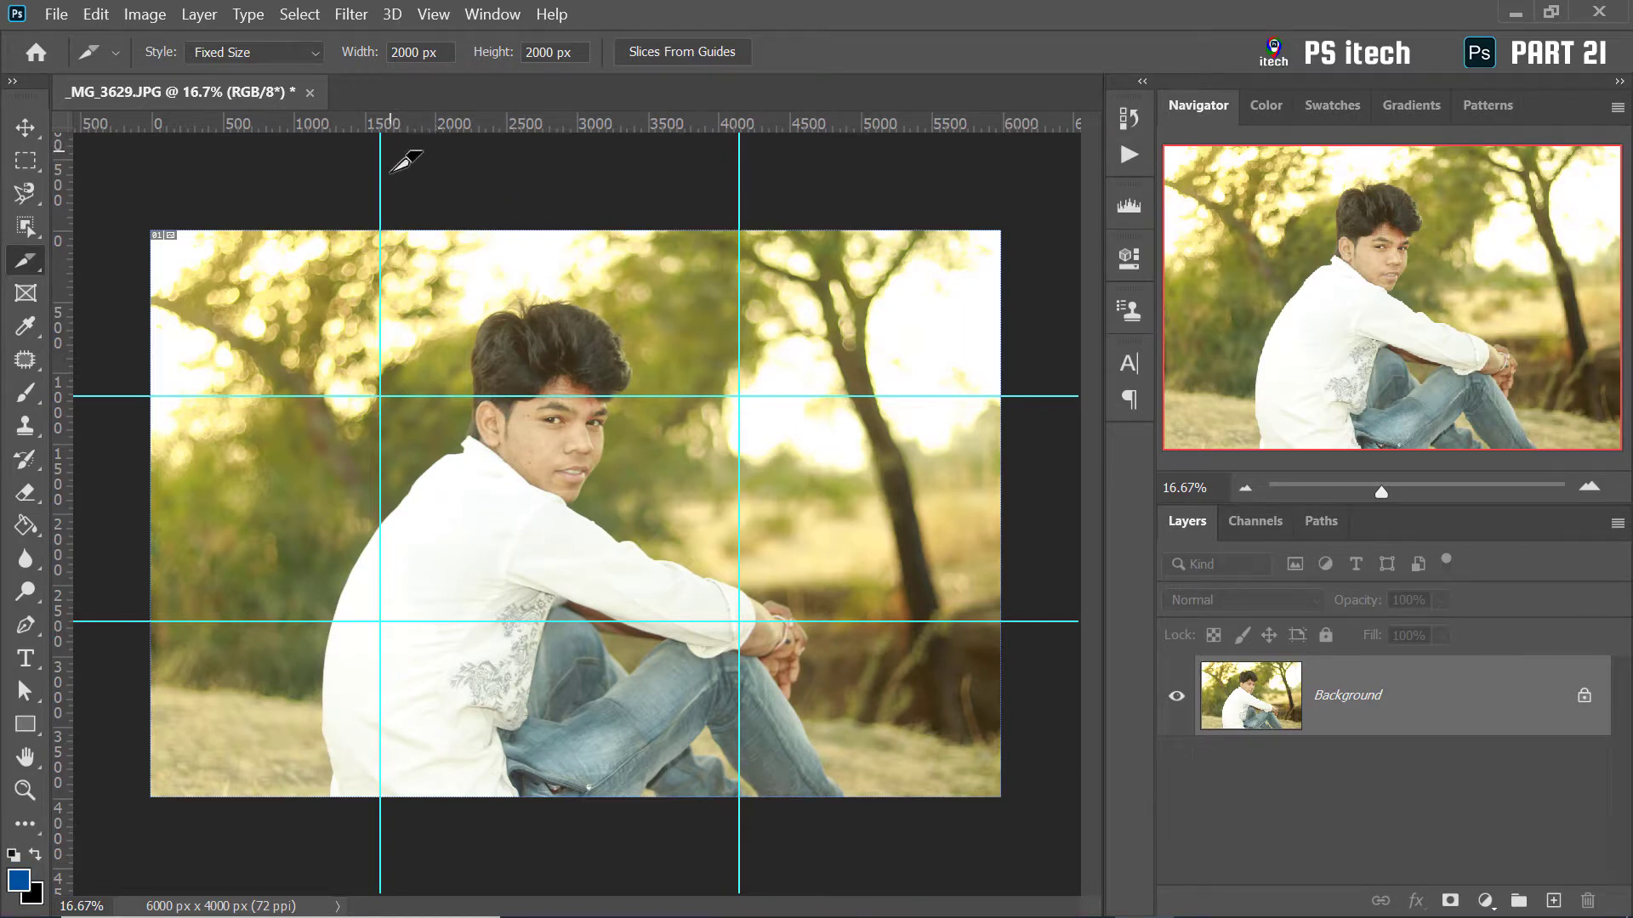
{"action": "left_click", "coordinate": [676, 54]}
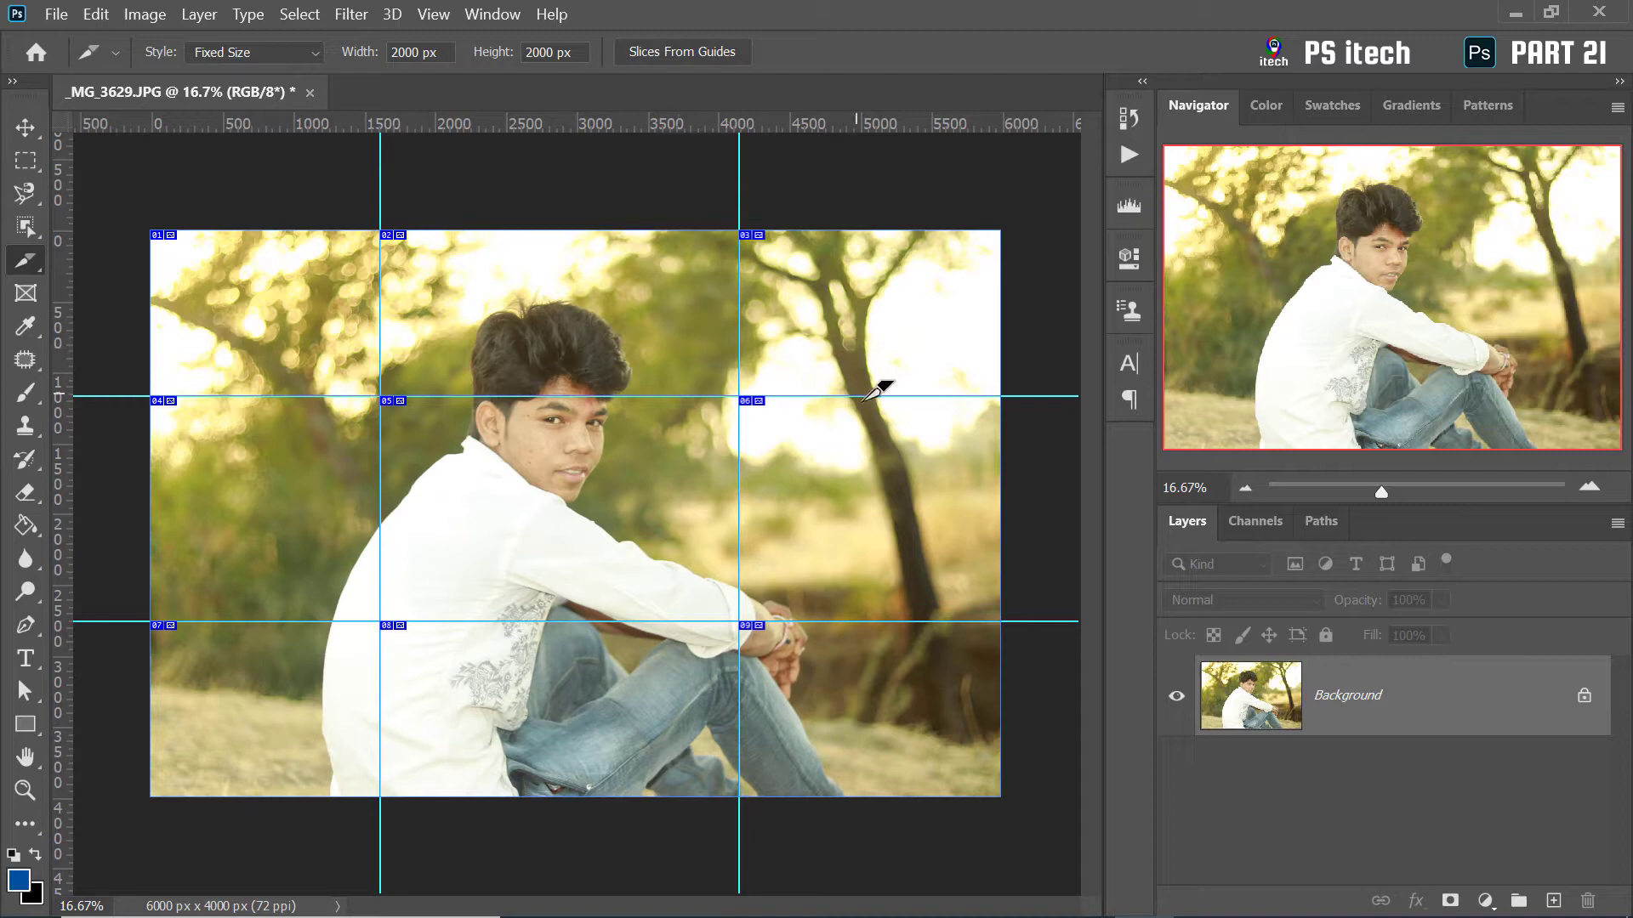
Remove both vertical and both horizontal guides from the sliced photo with the Move Tool
{"action": "left_click", "coordinate": [26, 127]}
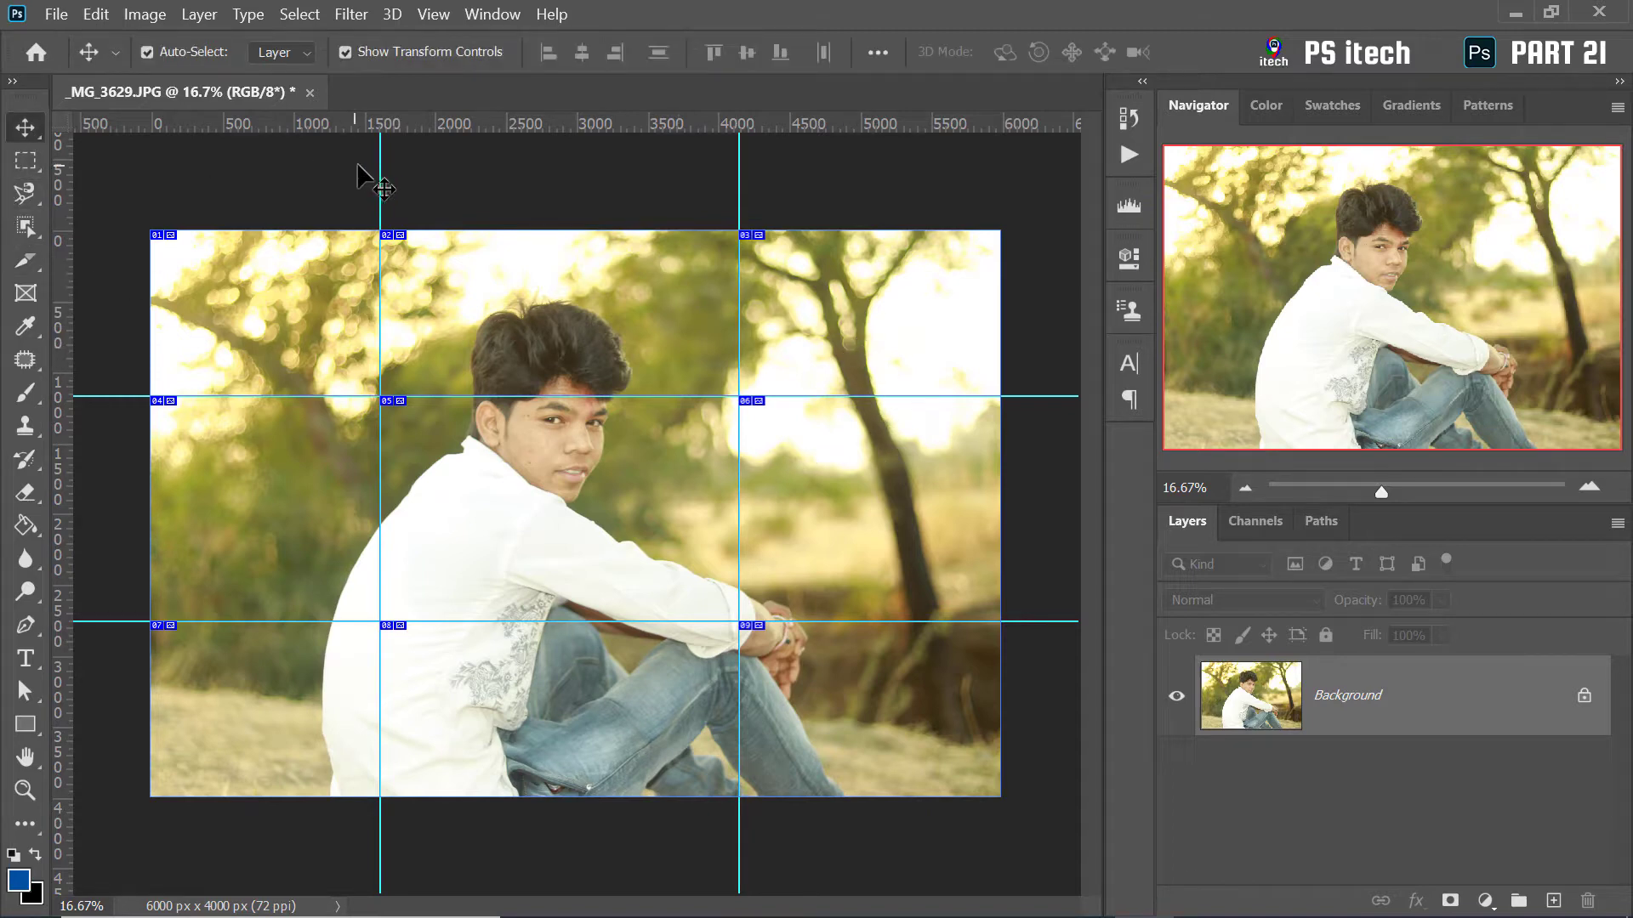
{"action": "left_click_drag", "start_coordinate": [379, 164], "coordinate": [59, 188]}
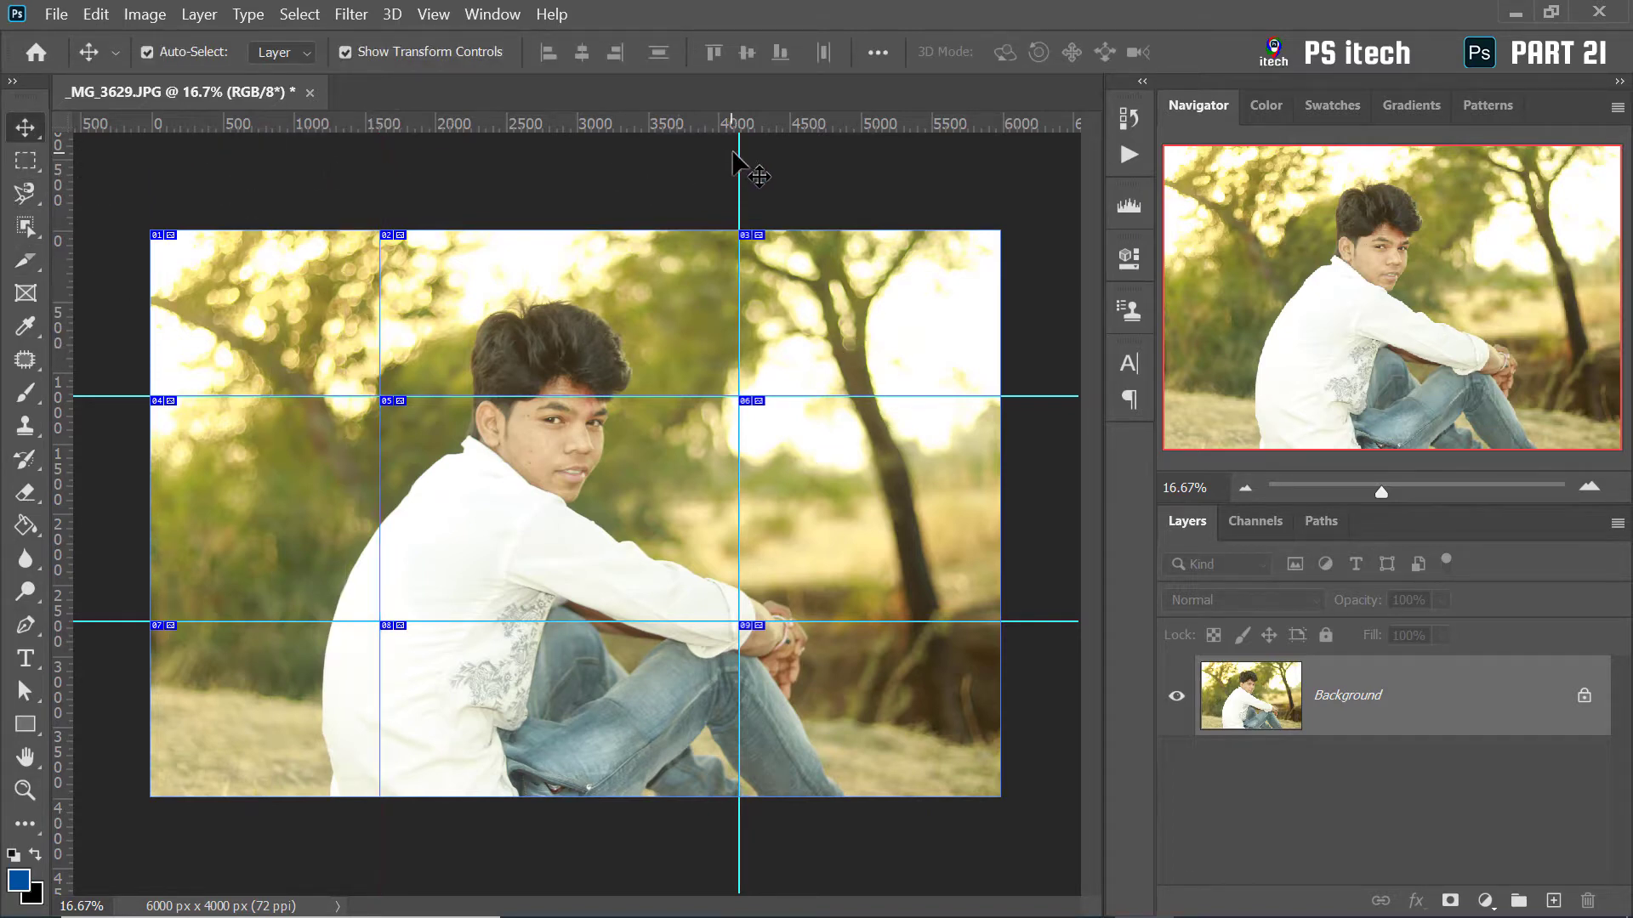
{"action": "left_click_drag", "start_coordinate": [738, 152], "coordinate": [59, 225]}
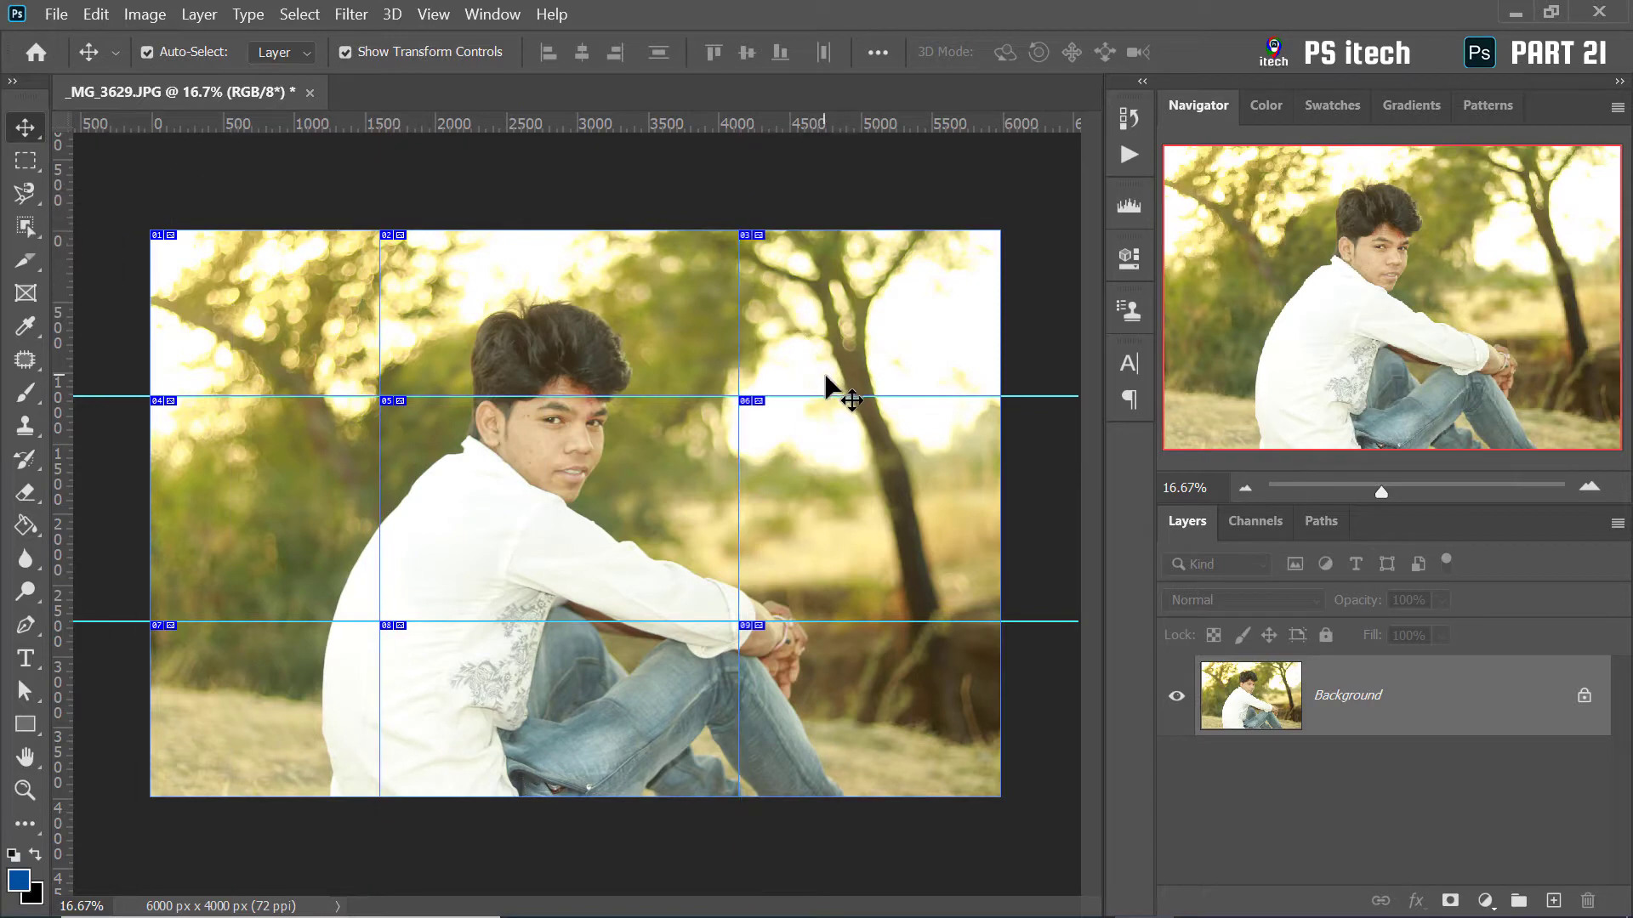
{"action": "left_click_drag", "start_coordinate": [834, 393], "coordinate": [871, 119]}
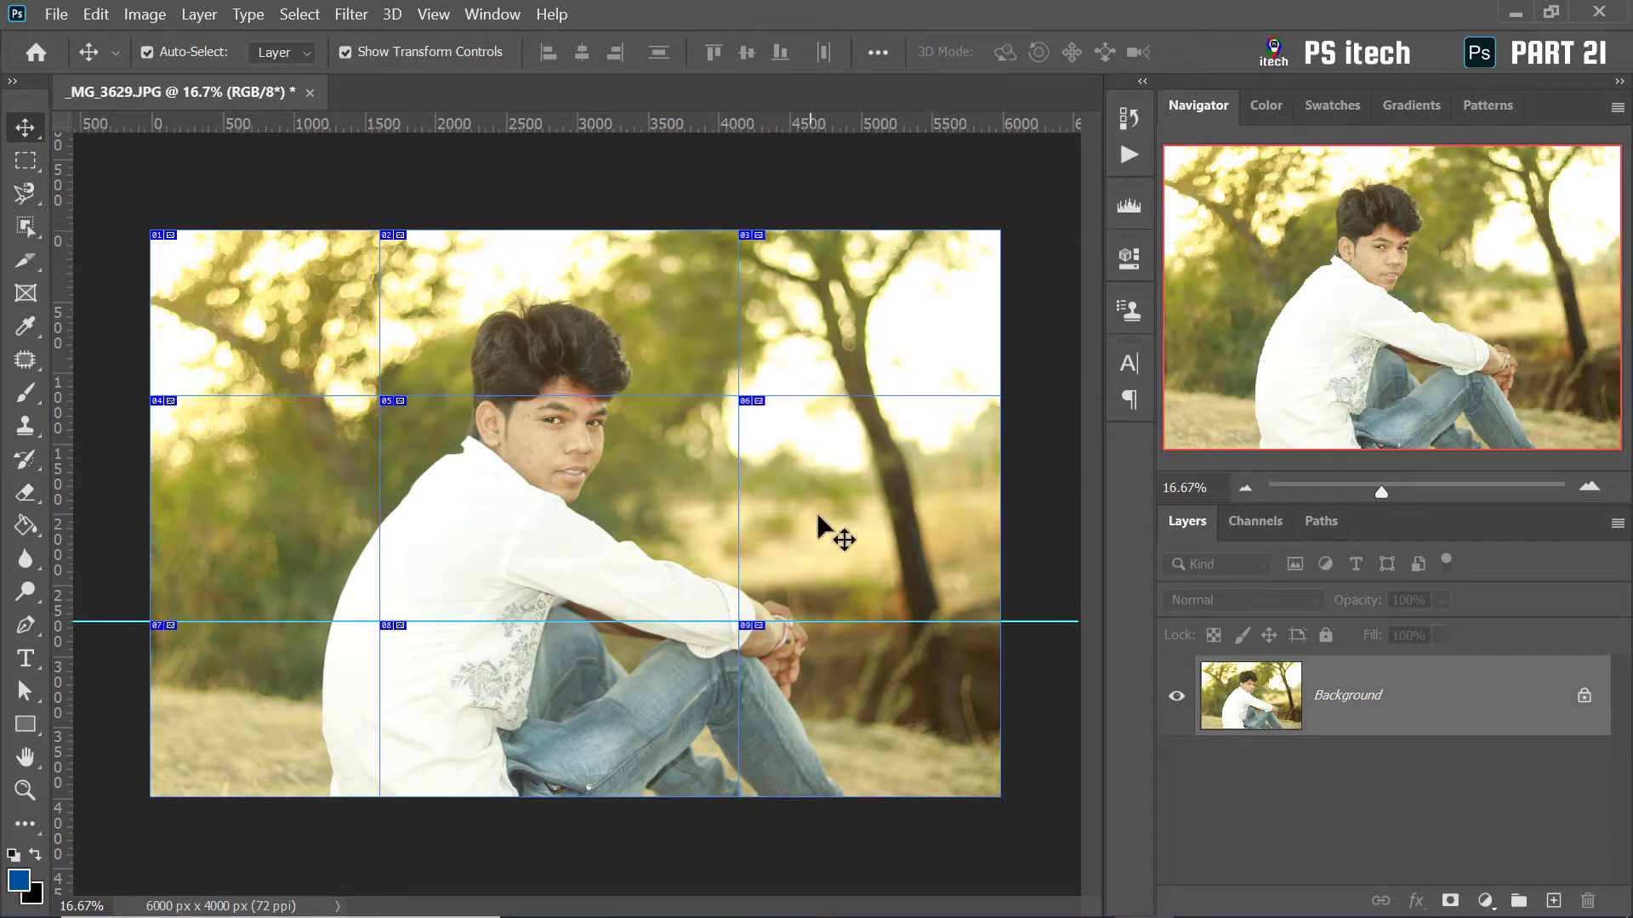
{"action": "left_click_drag", "start_coordinate": [843, 622], "coordinate": [911, 130]}
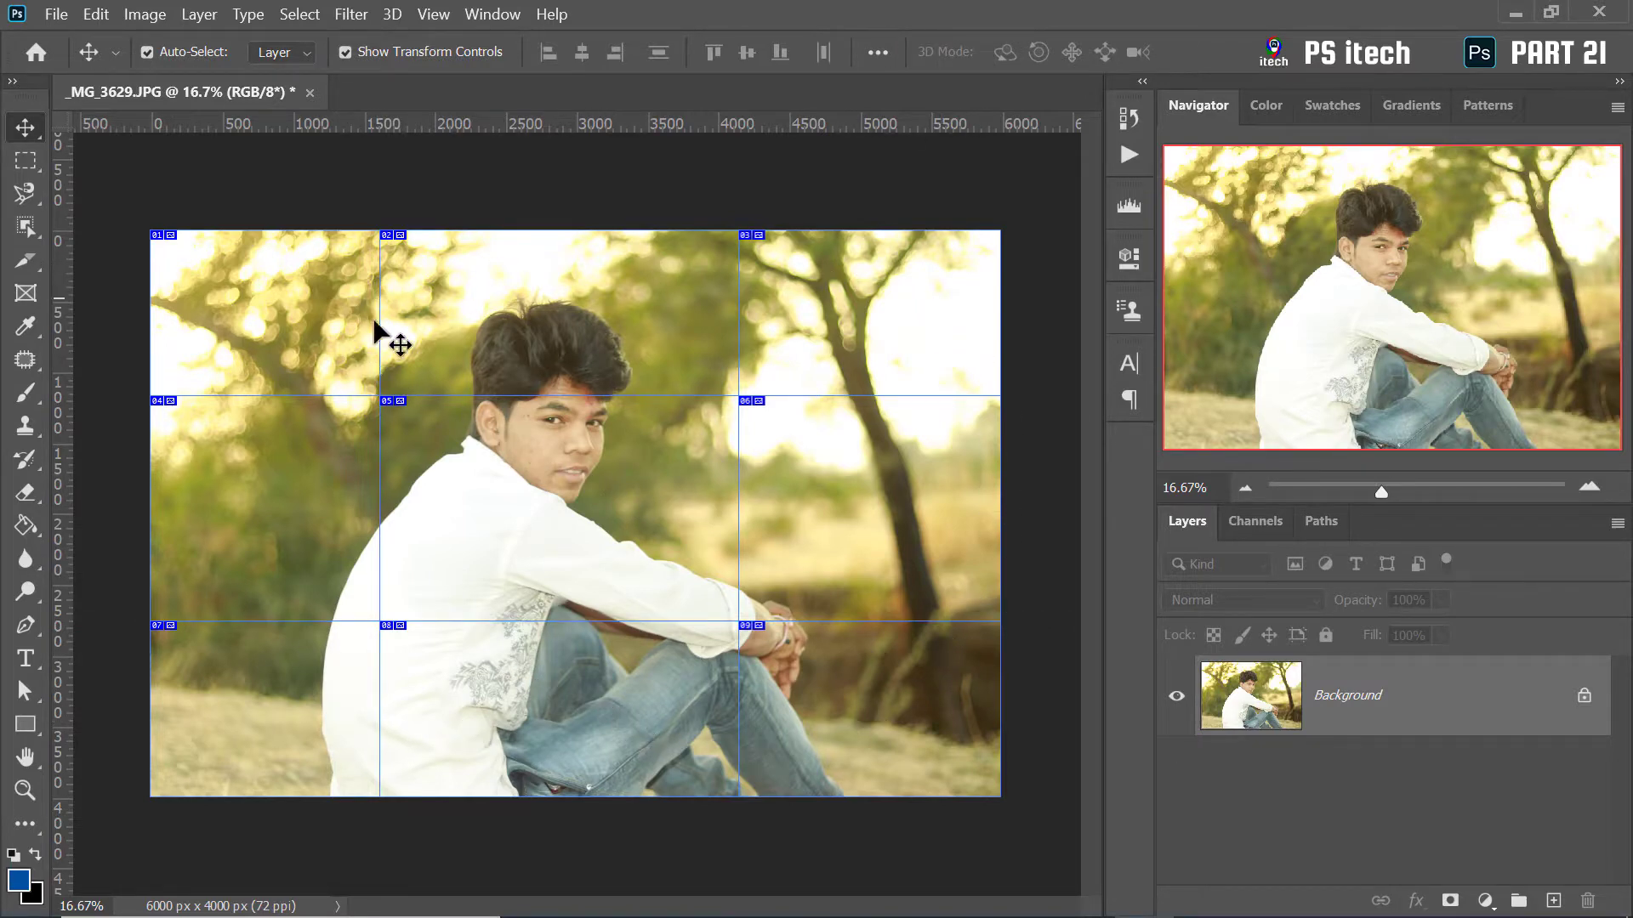
Undo the guide-based division into slices, and try a vertical guide at about 1700 px before undoing it
{"action": "key", "text": "ctrl+z"}
{"action": "key", "text": "ctrl+z"}
{"action": "key", "text": "ctrl+z"}
{"action": "key", "text": "ctrl+h"}
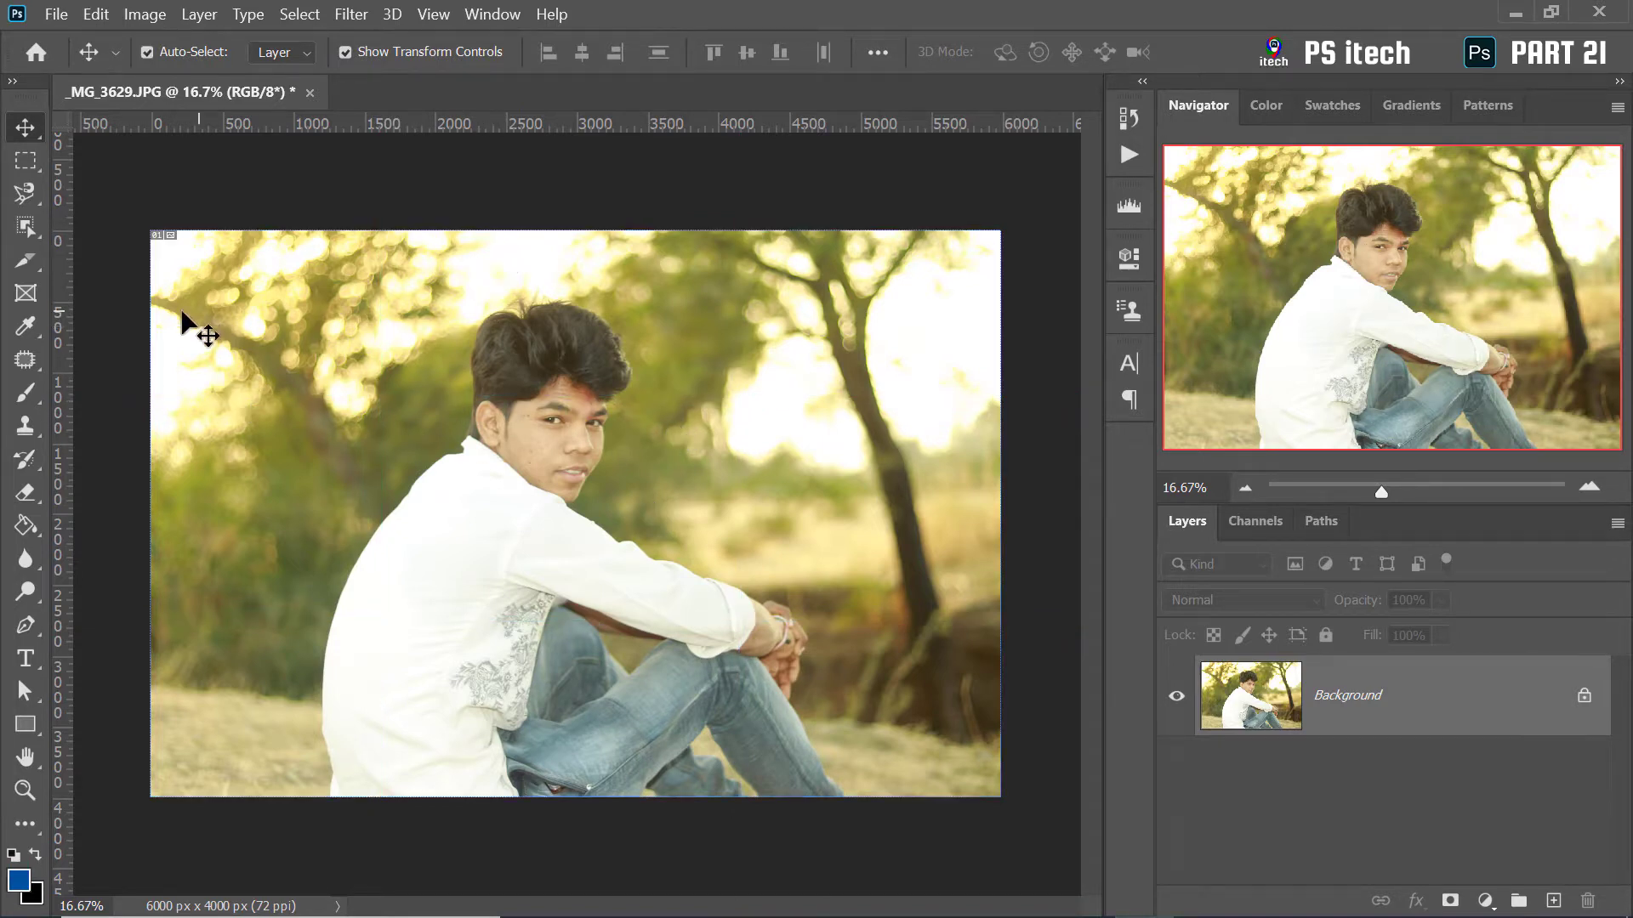
{"action": "left_click_drag", "start_coordinate": [62, 340], "coordinate": [393, 346]}
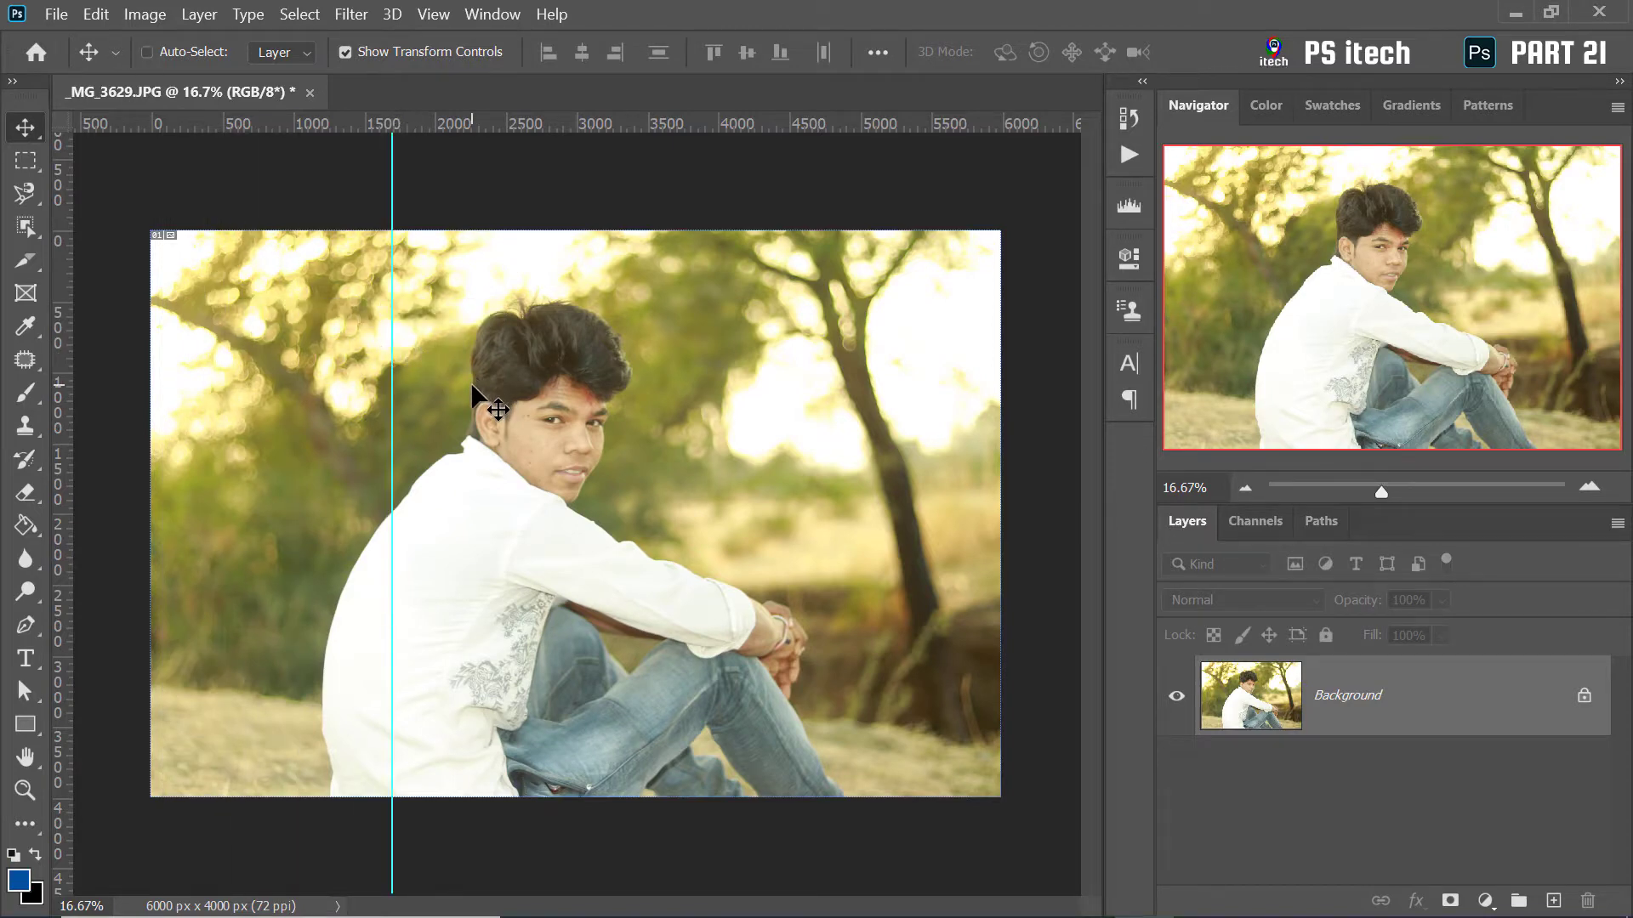
{"action": "key", "text": "ctrl+z"}
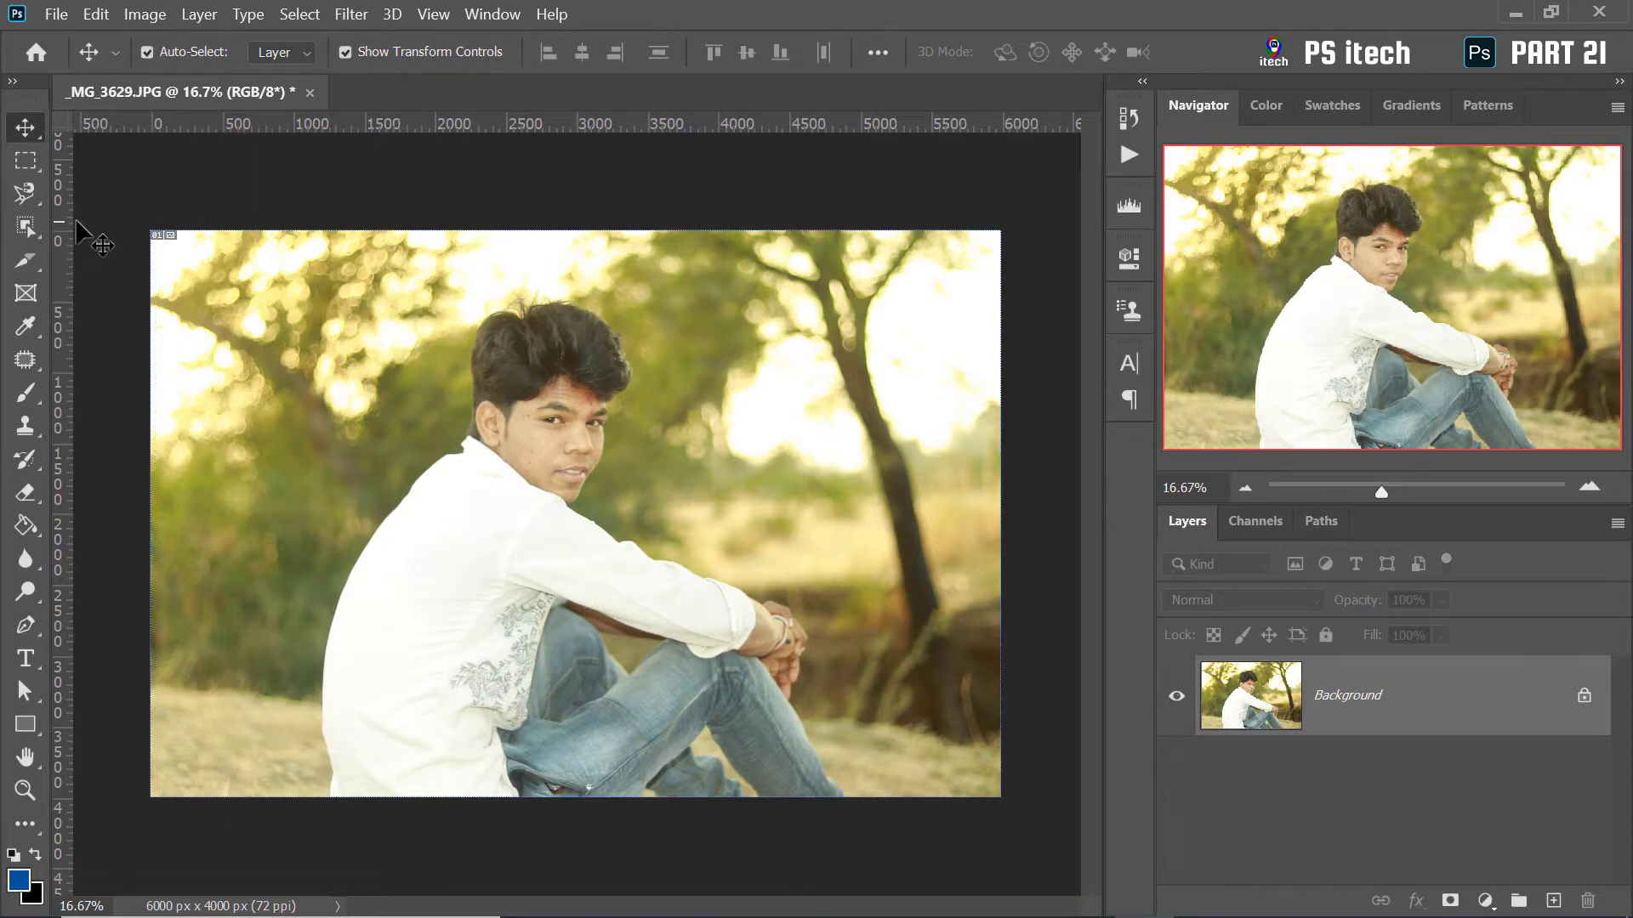
Activate the Crop Tool with the Rule of Thirds overlay and show its grid over the photo
{"action": "right_click", "coordinate": [34, 265]}
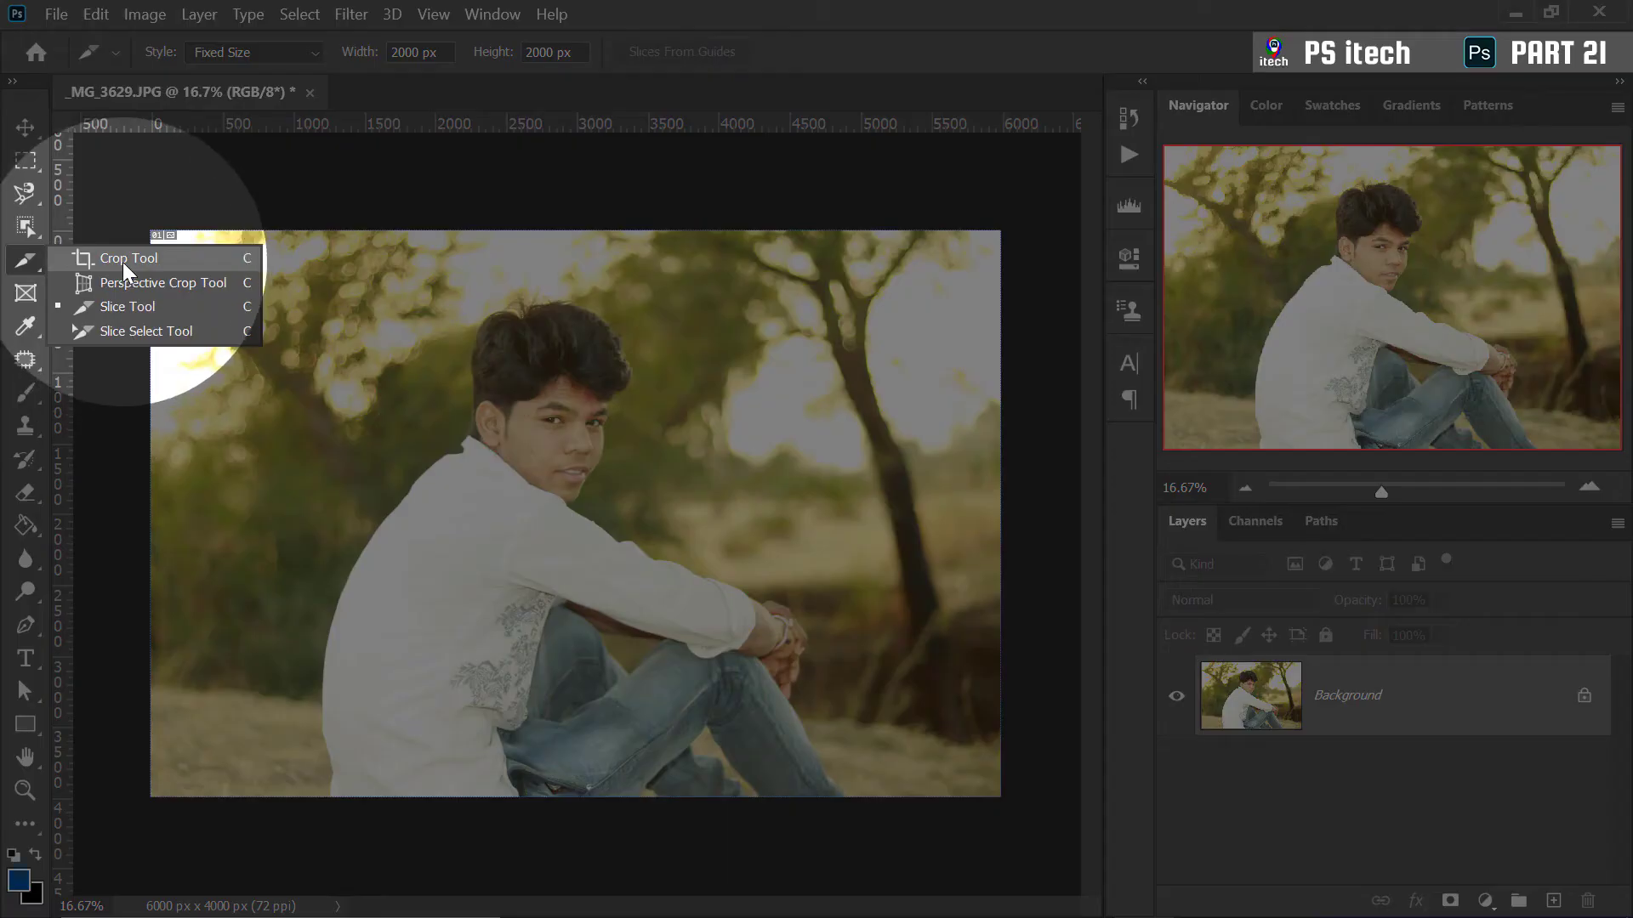
{"action": "left_click", "coordinate": [122, 262]}
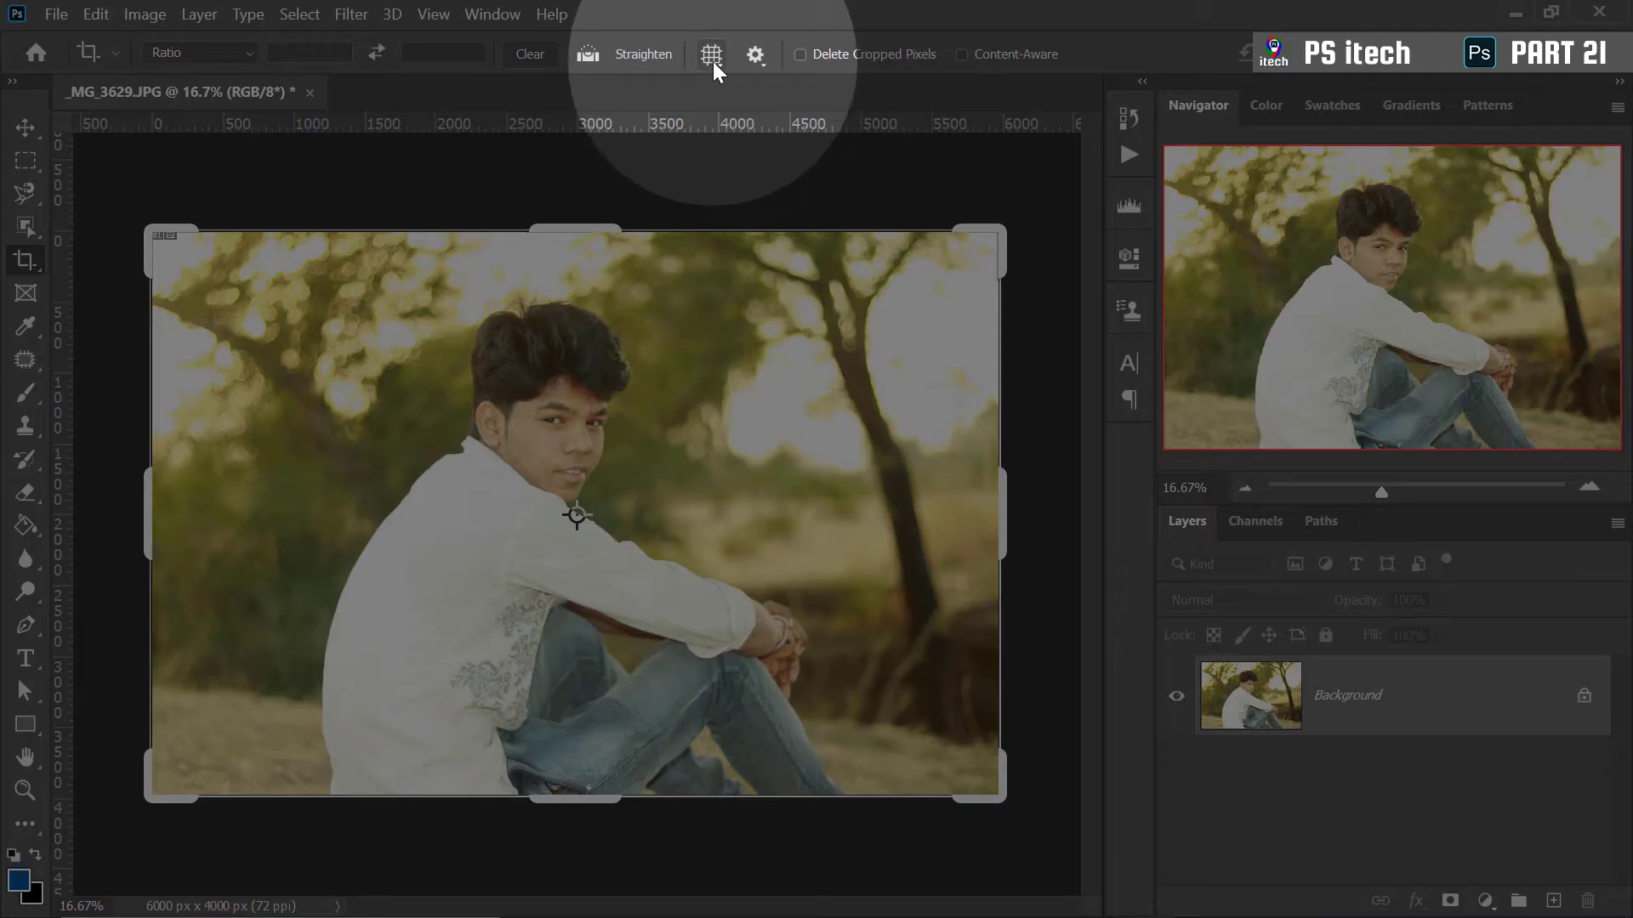
{"action": "left_click", "coordinate": [713, 56]}
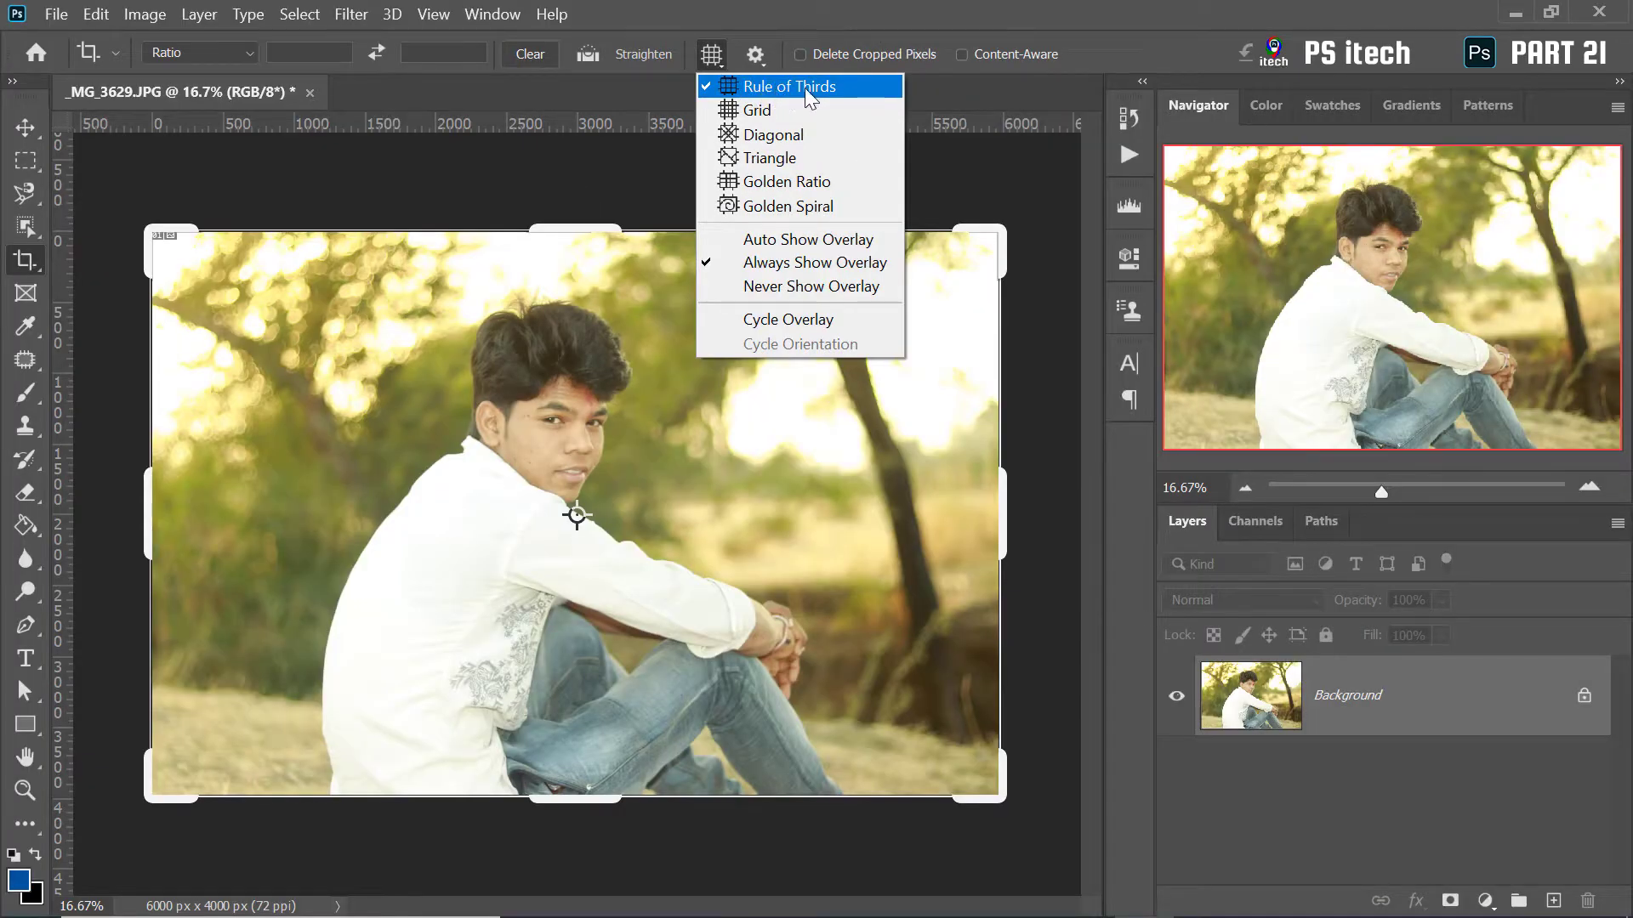
{"action": "left_click", "coordinate": [786, 88]}
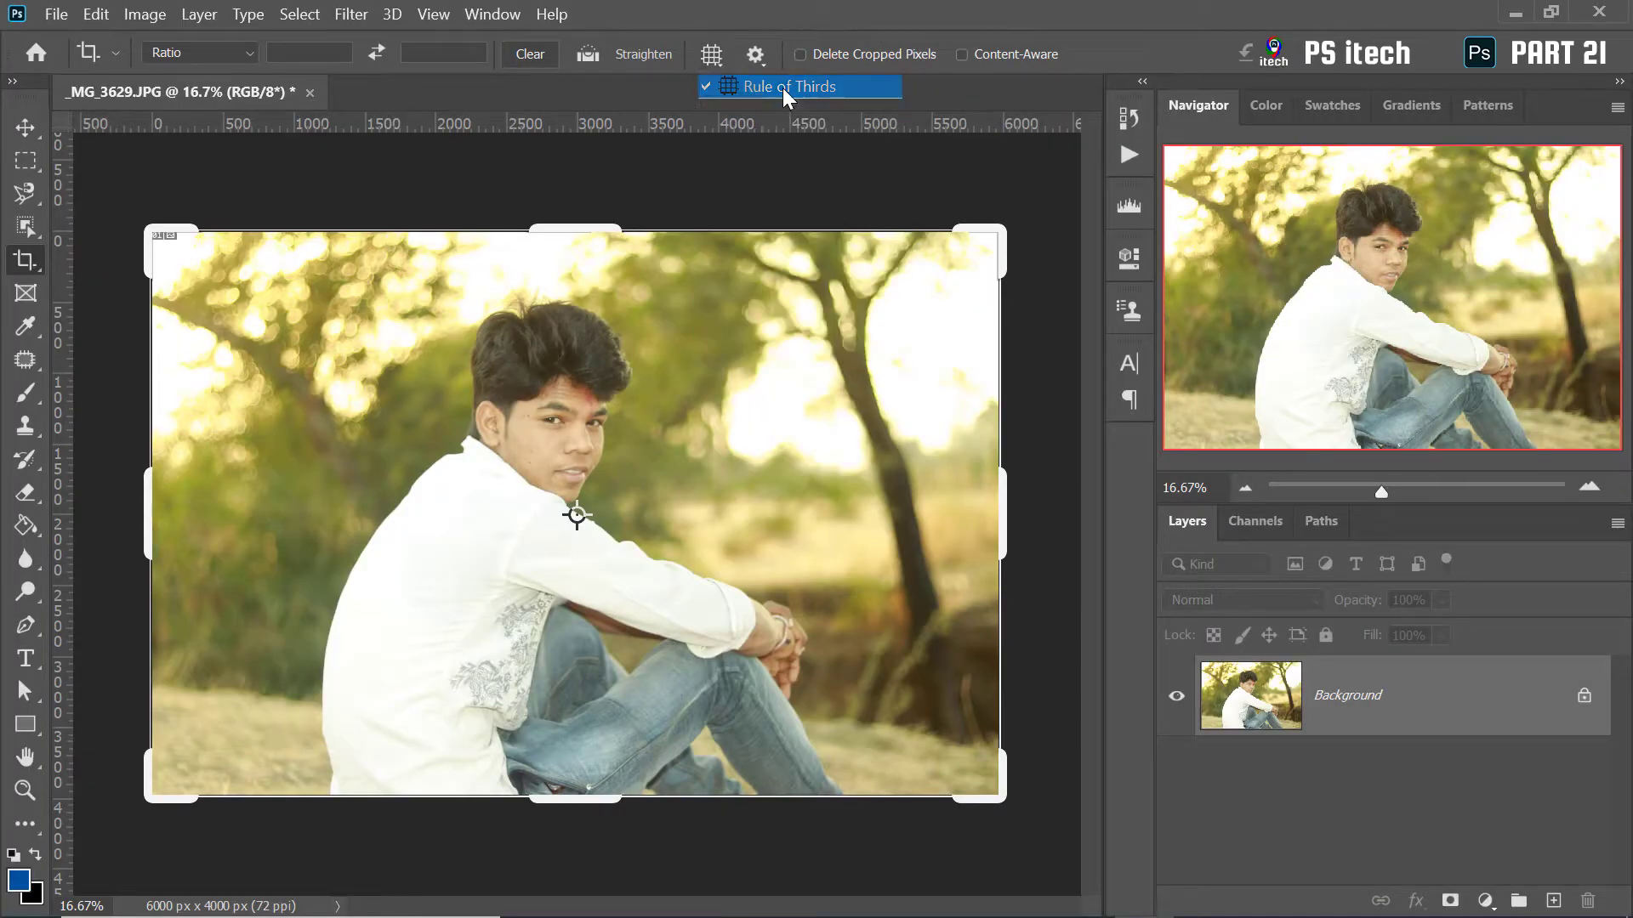
{"action": "left_click", "coordinate": [762, 414]}
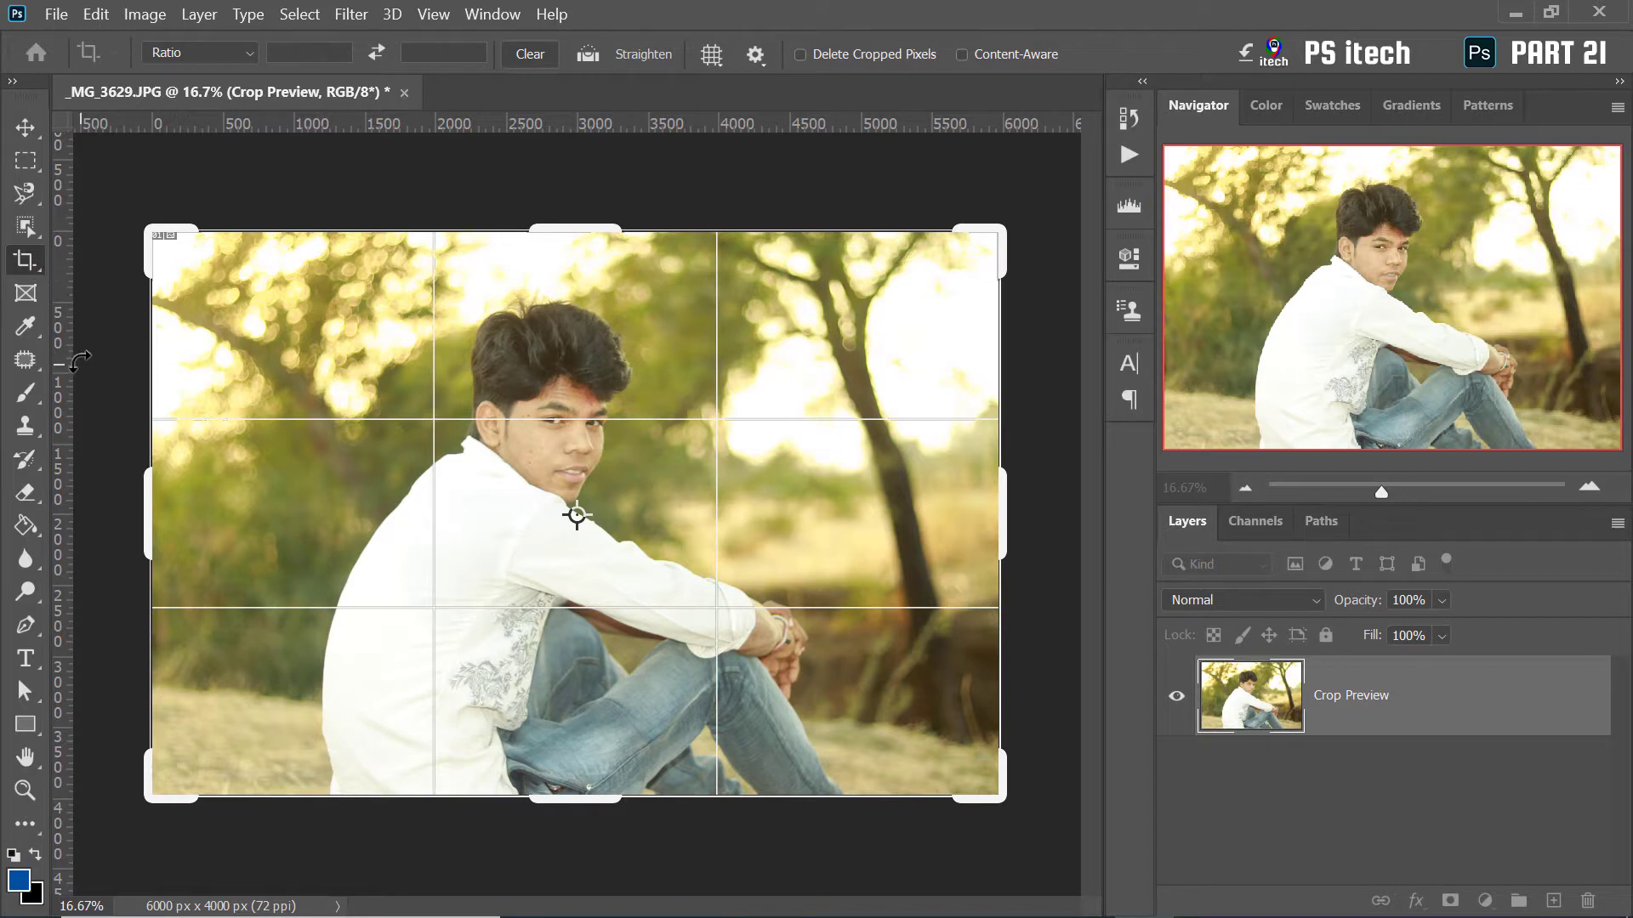
Add guides along the thirds grid: vertical at about 2000 and 4000 px, horizontal at about 1330 and 2670 px
{"action": "left_click_drag", "start_coordinate": [68, 365], "coordinate": [434, 378]}
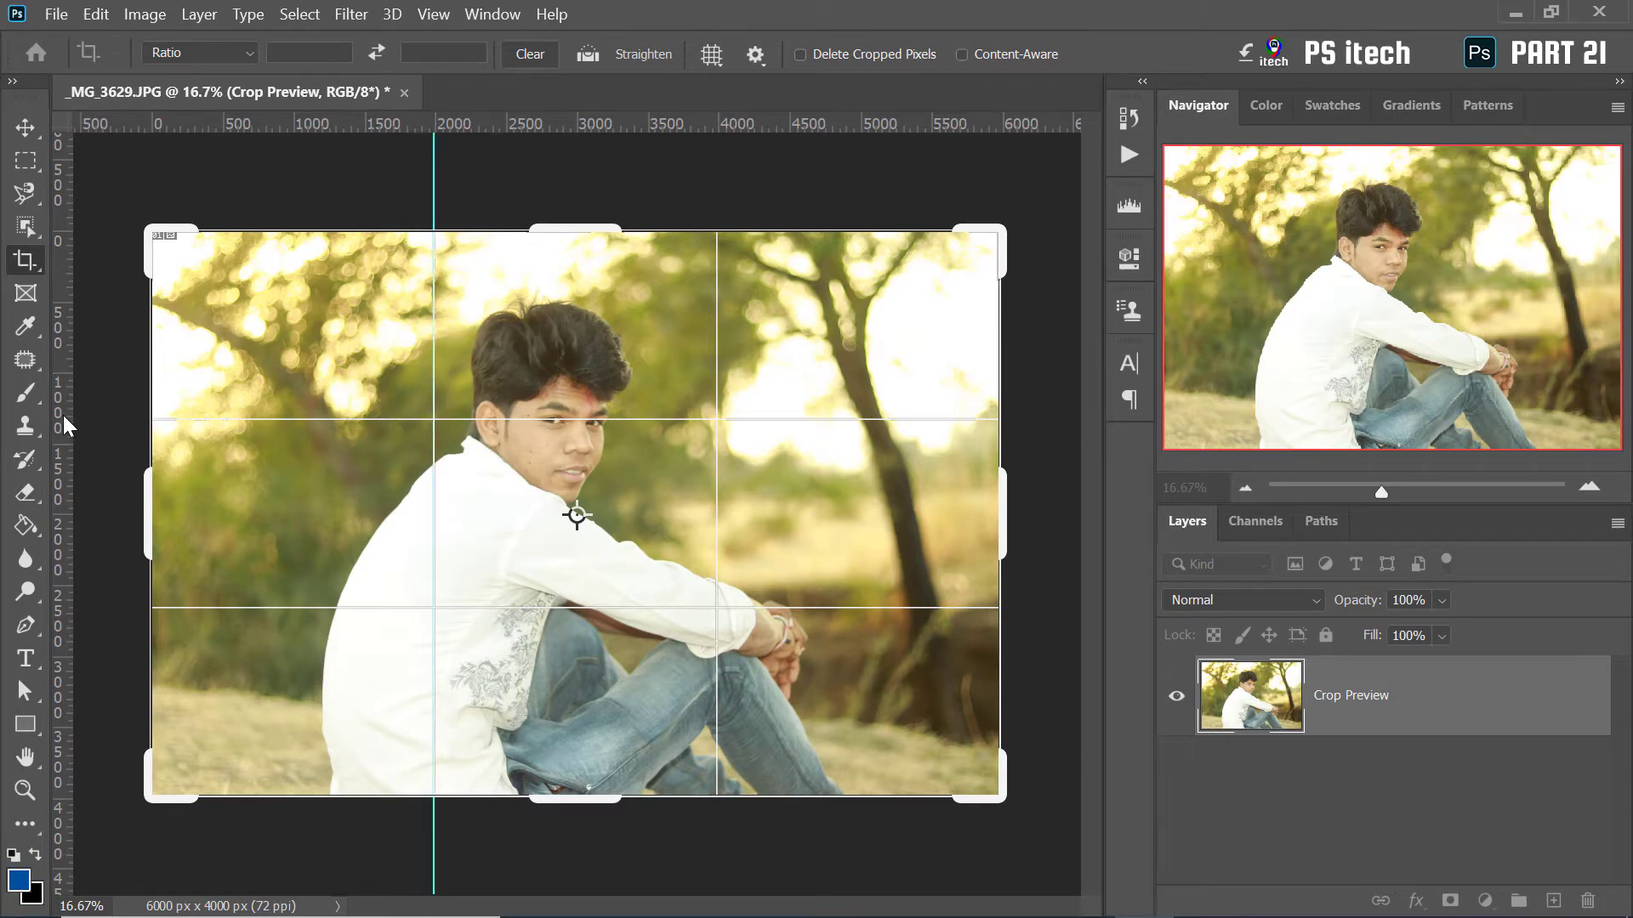
{"action": "left_click_drag", "start_coordinate": [66, 425], "coordinate": [721, 424]}
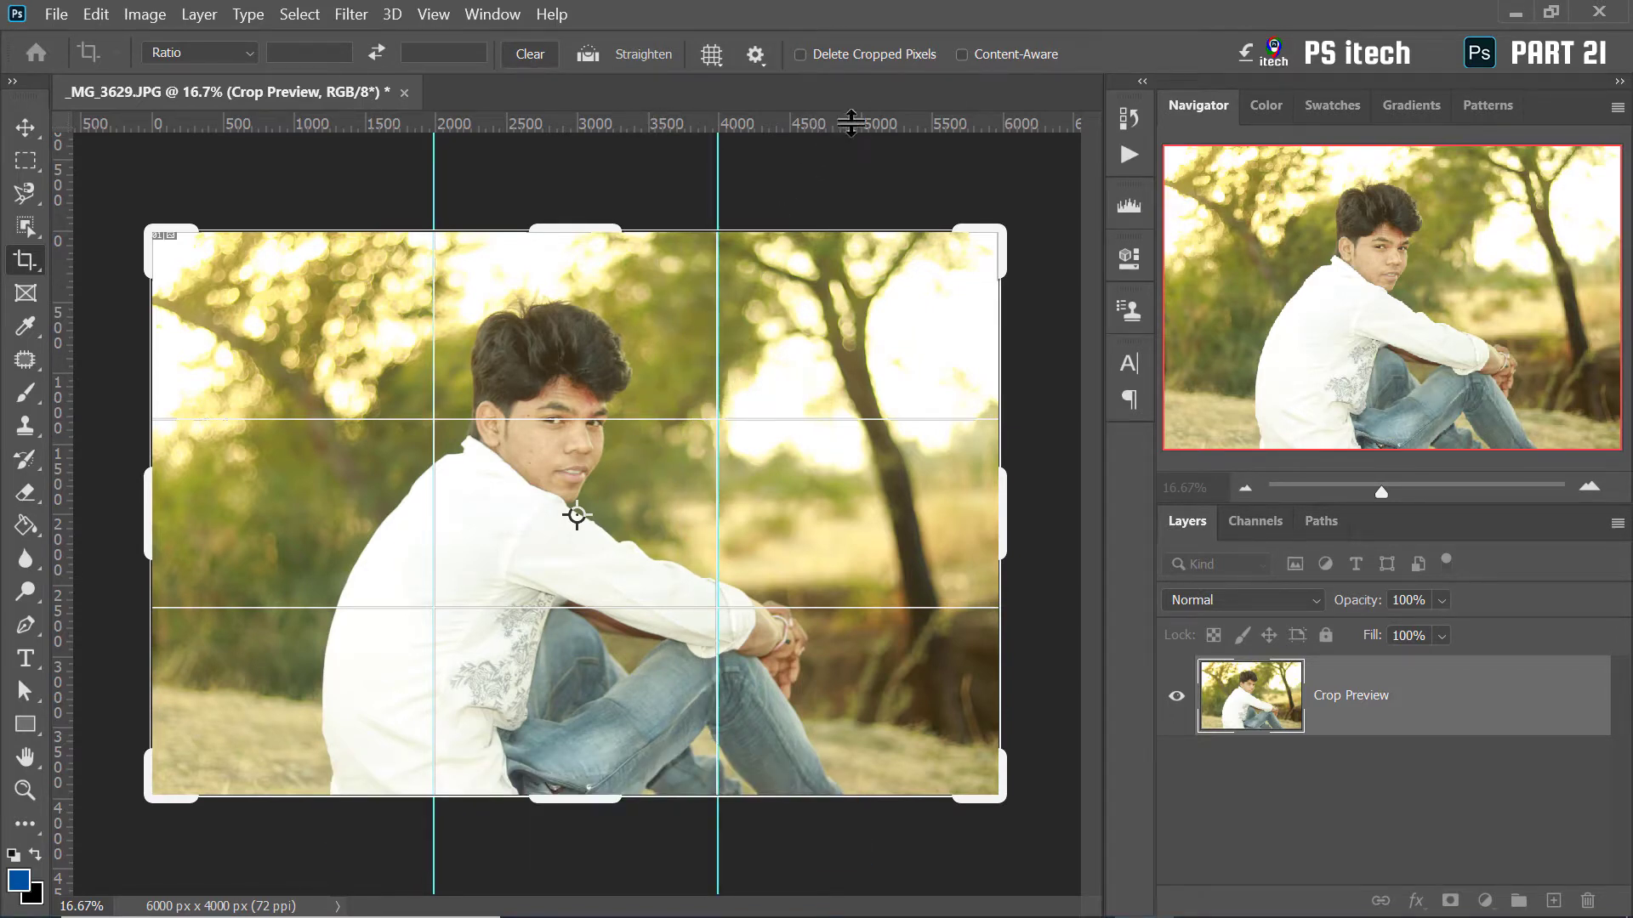
{"action": "left_click_drag", "start_coordinate": [851, 123], "coordinate": [878, 421]}
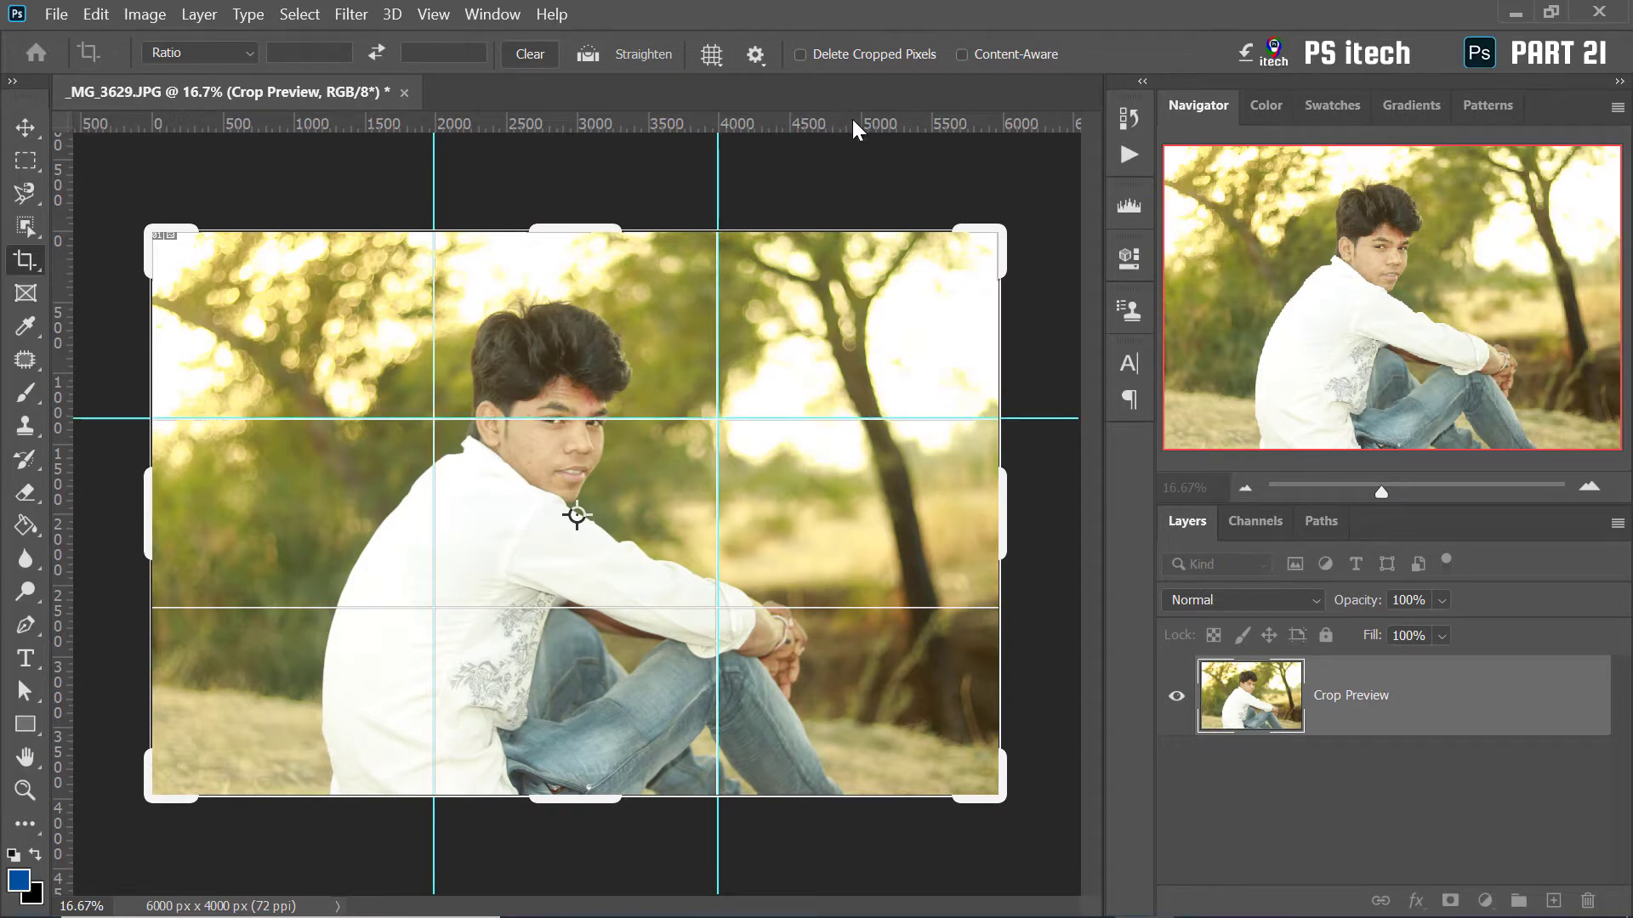
{"action": "left_click_drag", "start_coordinate": [852, 119], "coordinate": [863, 609]}
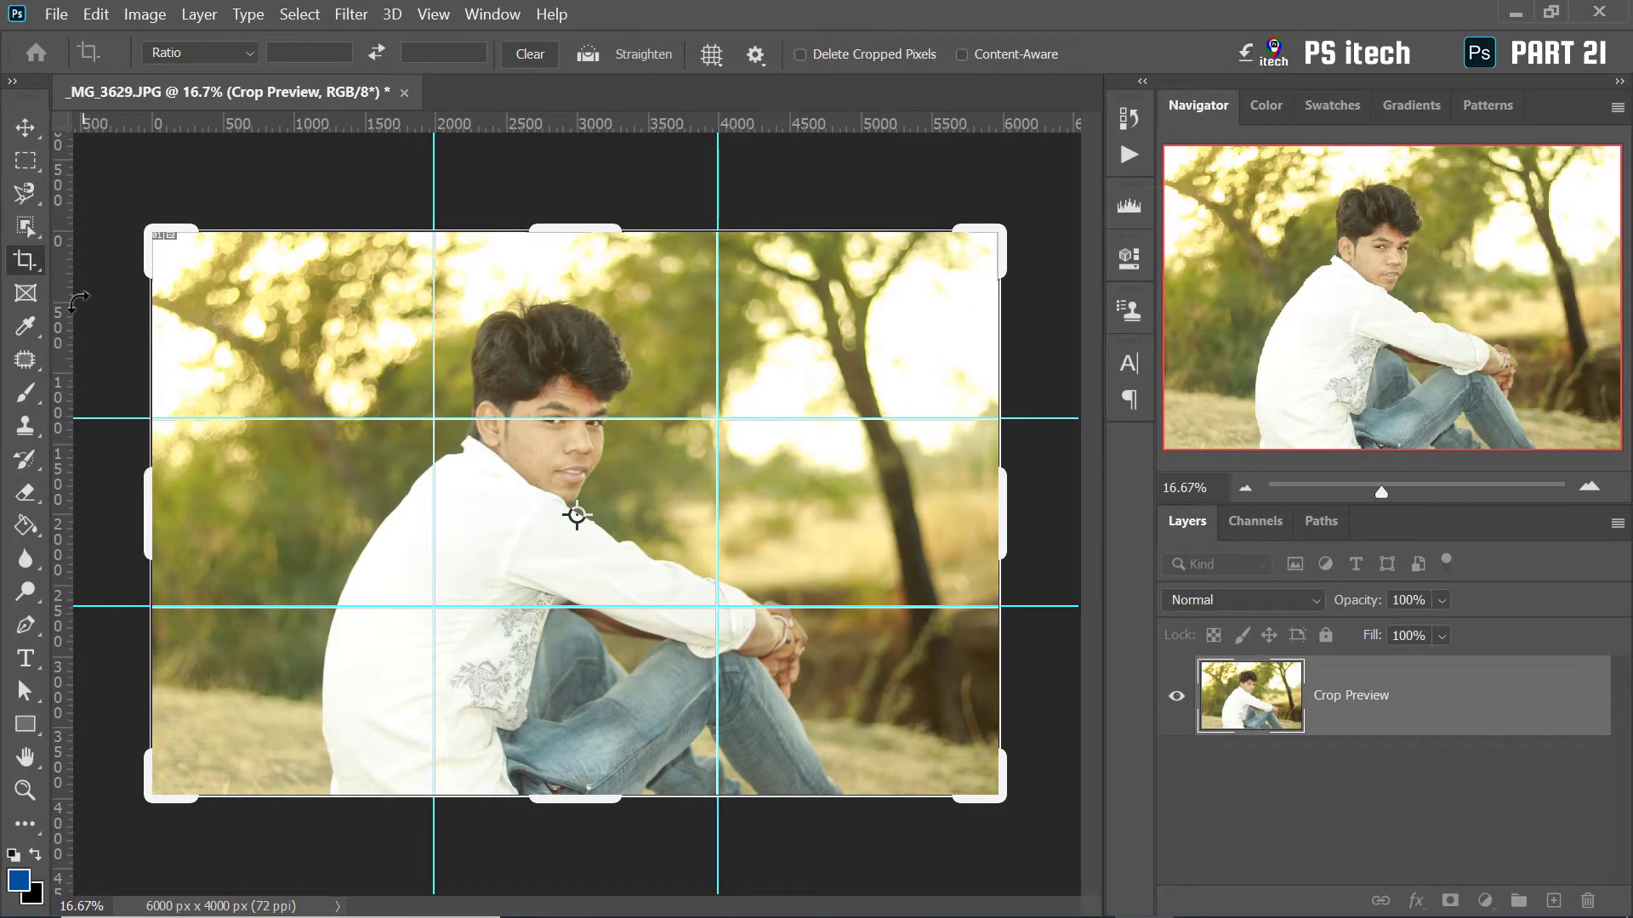
Divide the photo into nine equal slices from the thirds guides with the Slice Tool
{"action": "right_click", "coordinate": [25, 260]}
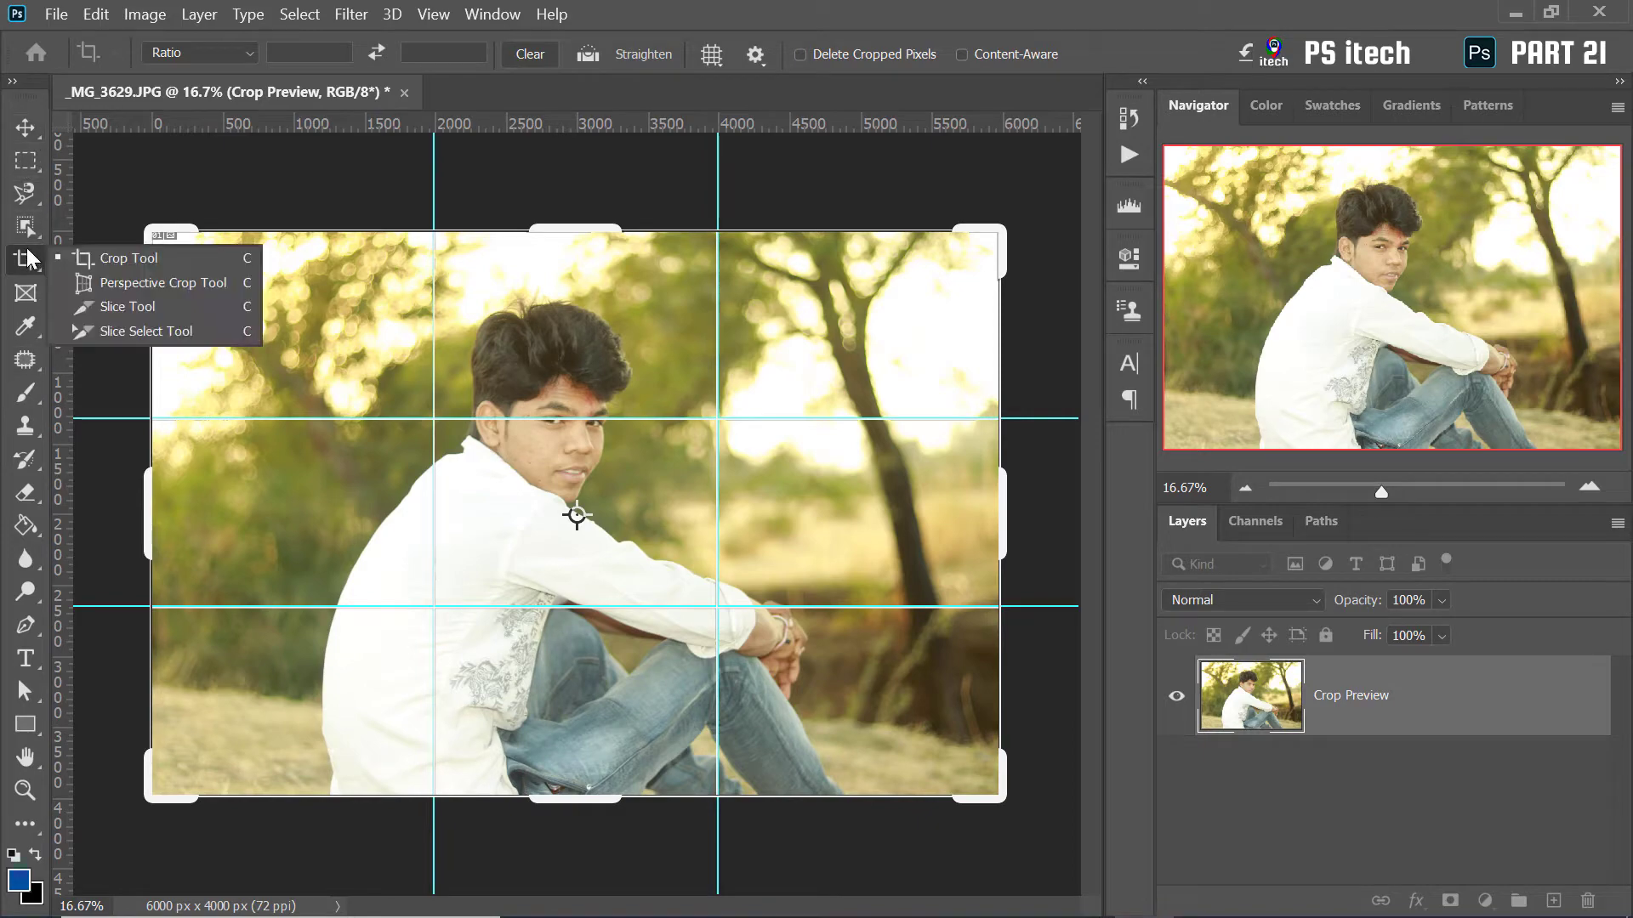
{"action": "left_click", "coordinate": [162, 304]}
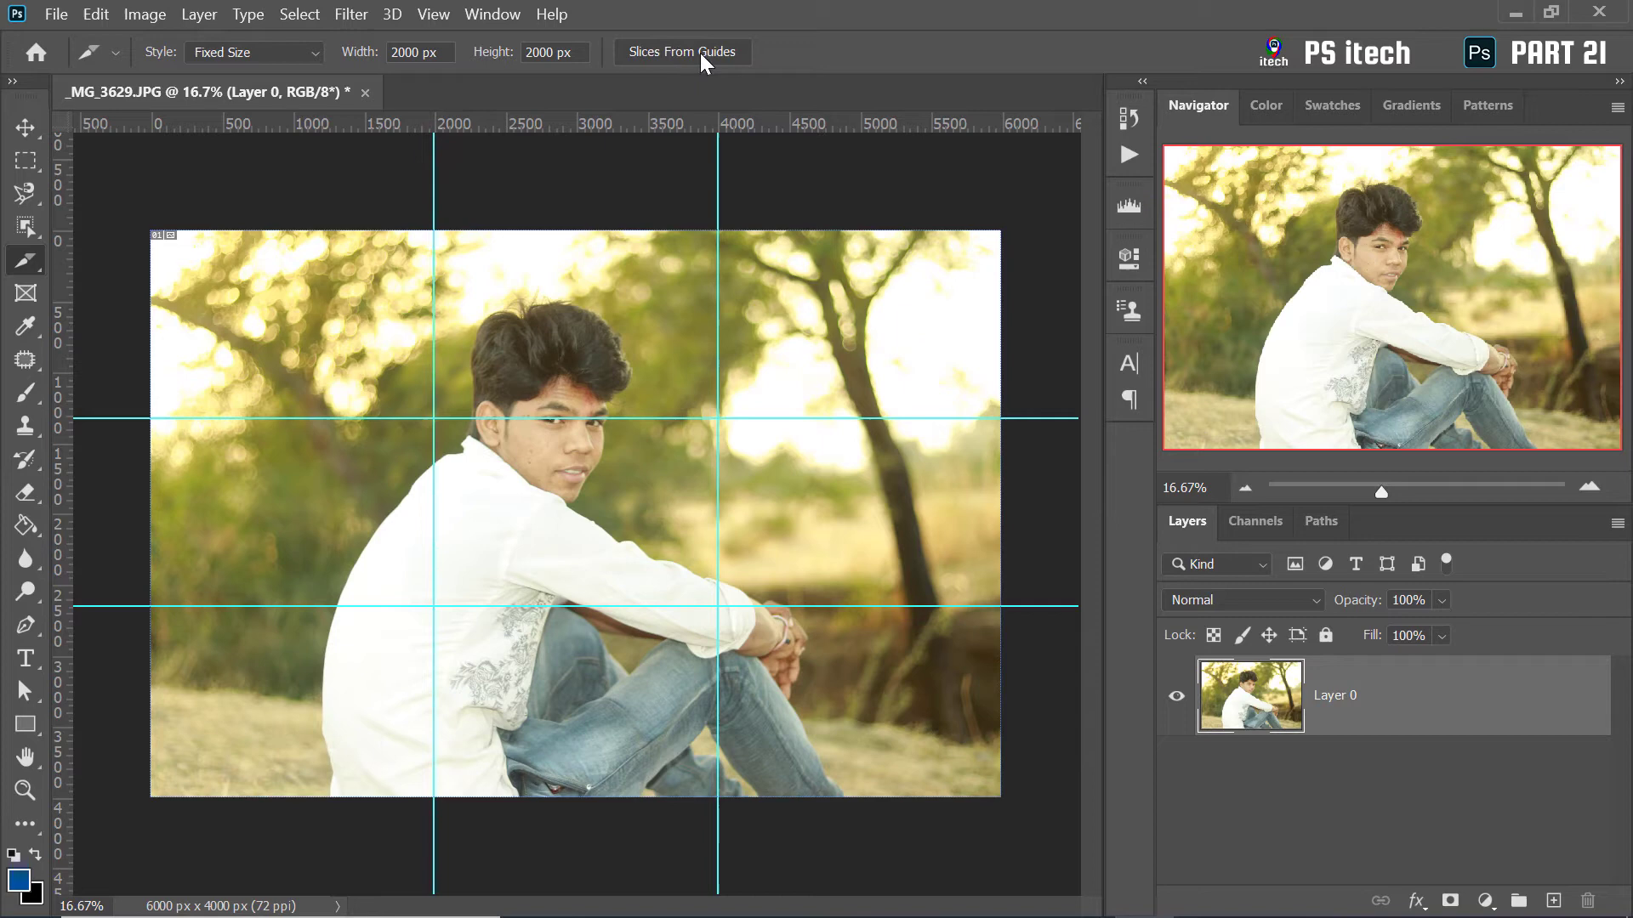
{"action": "left_click", "coordinate": [701, 53]}
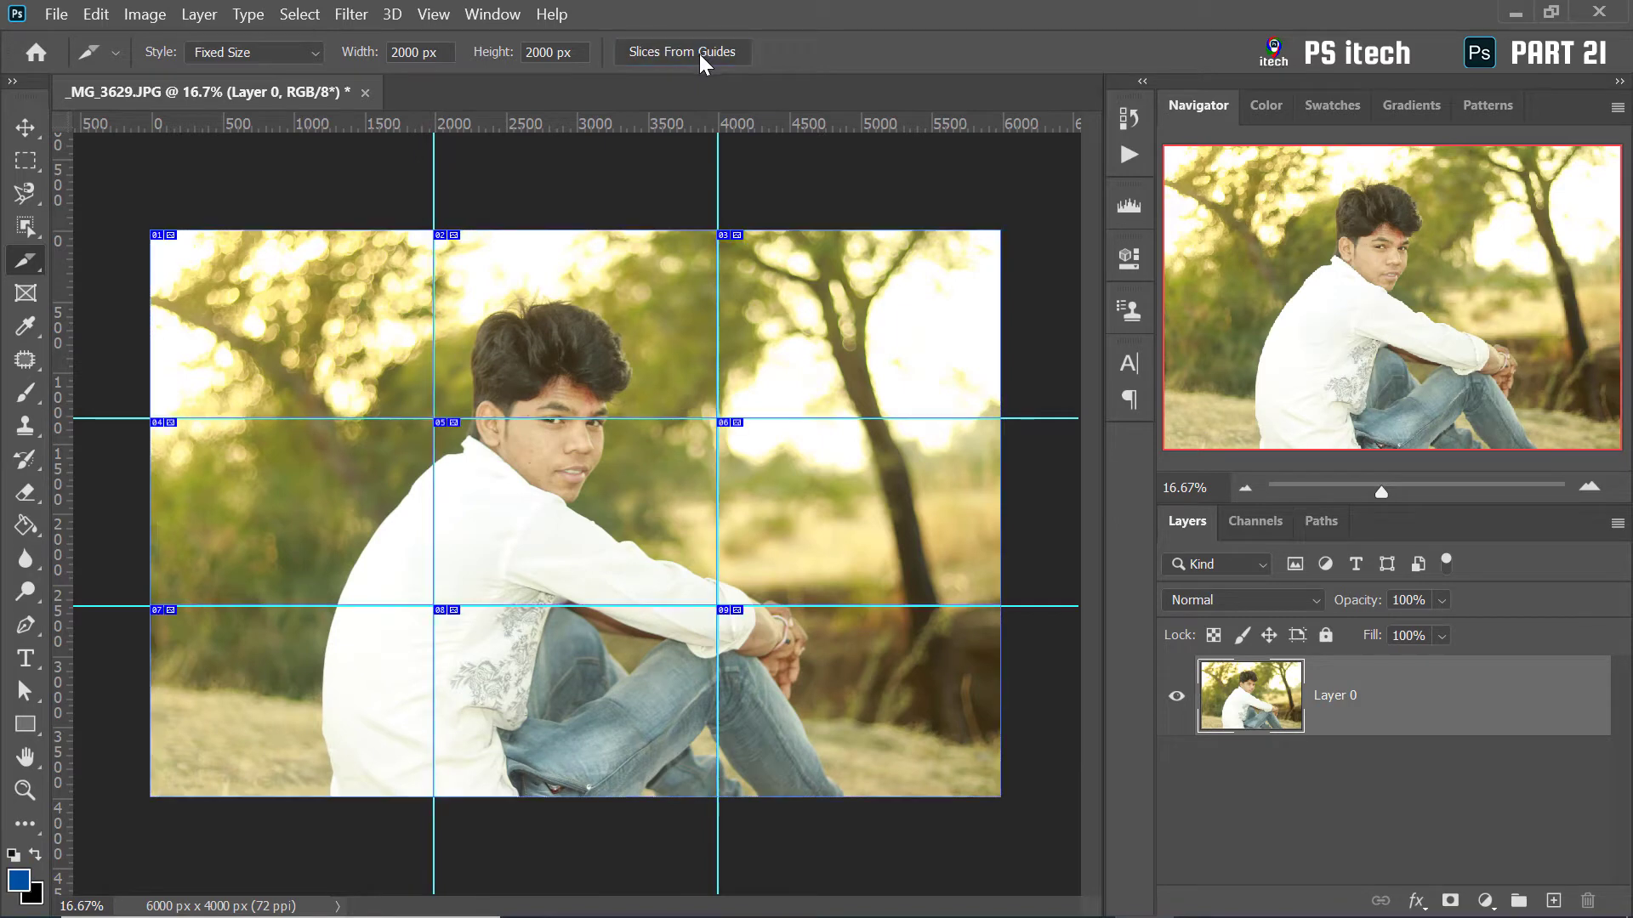
Remove the four thirds guides from the photo with the Move Tool, leaving only the slices
{"action": "key", "text": "v"}
{"action": "left_click_drag", "start_coordinate": [434, 174], "coordinate": [61, 175]}
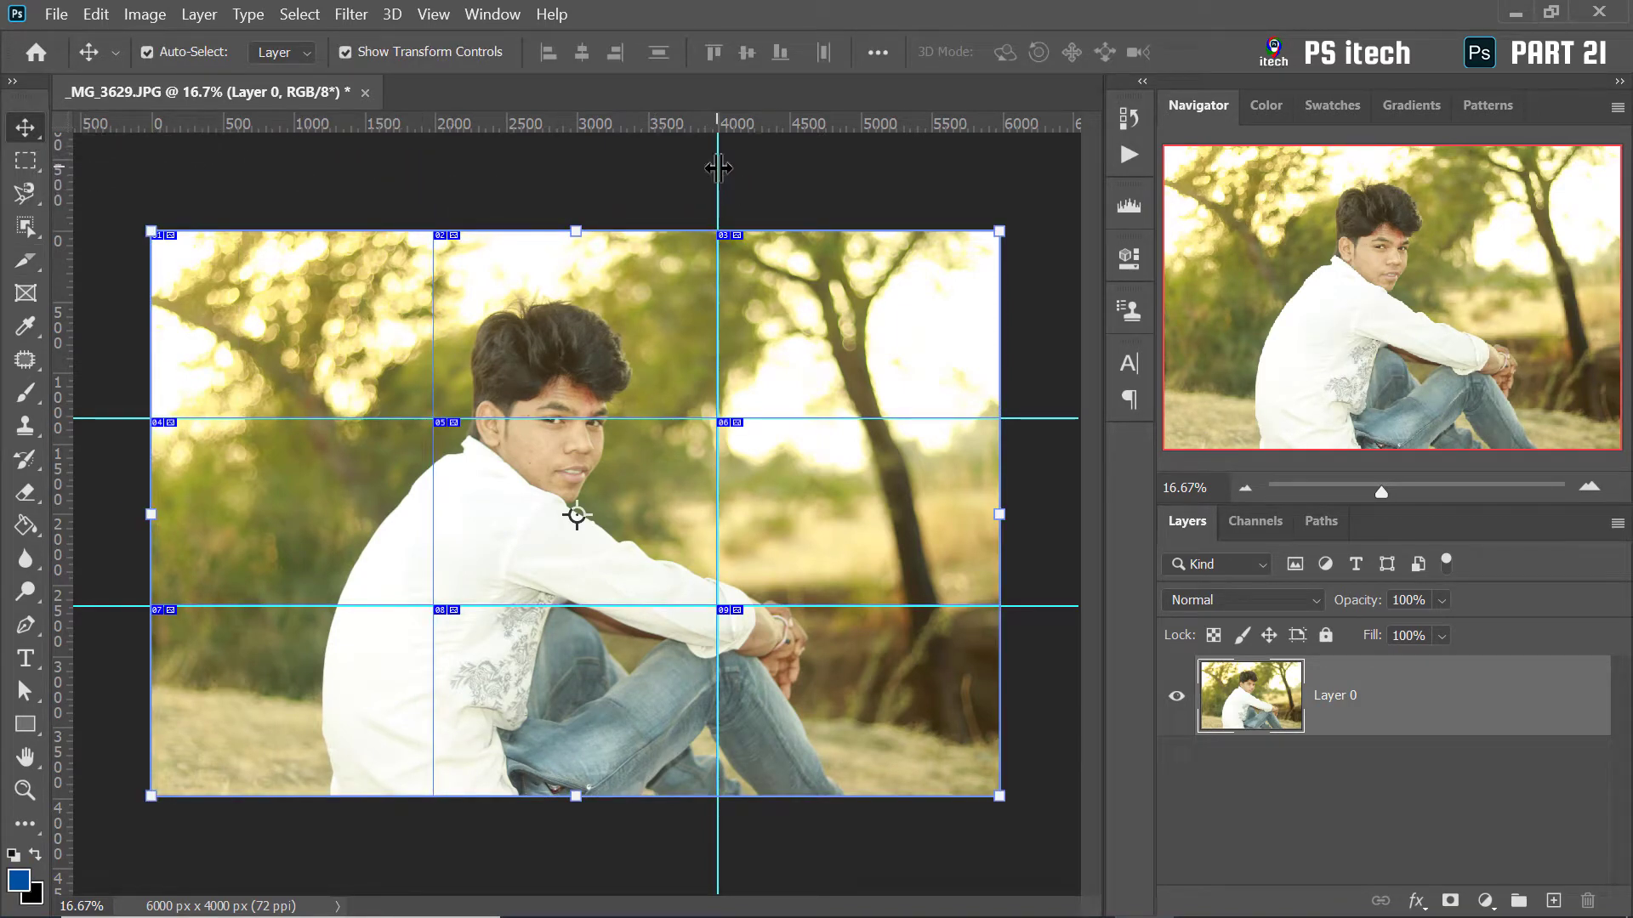
{"action": "left_click_drag", "start_coordinate": [715, 162], "coordinate": [17, 183]}
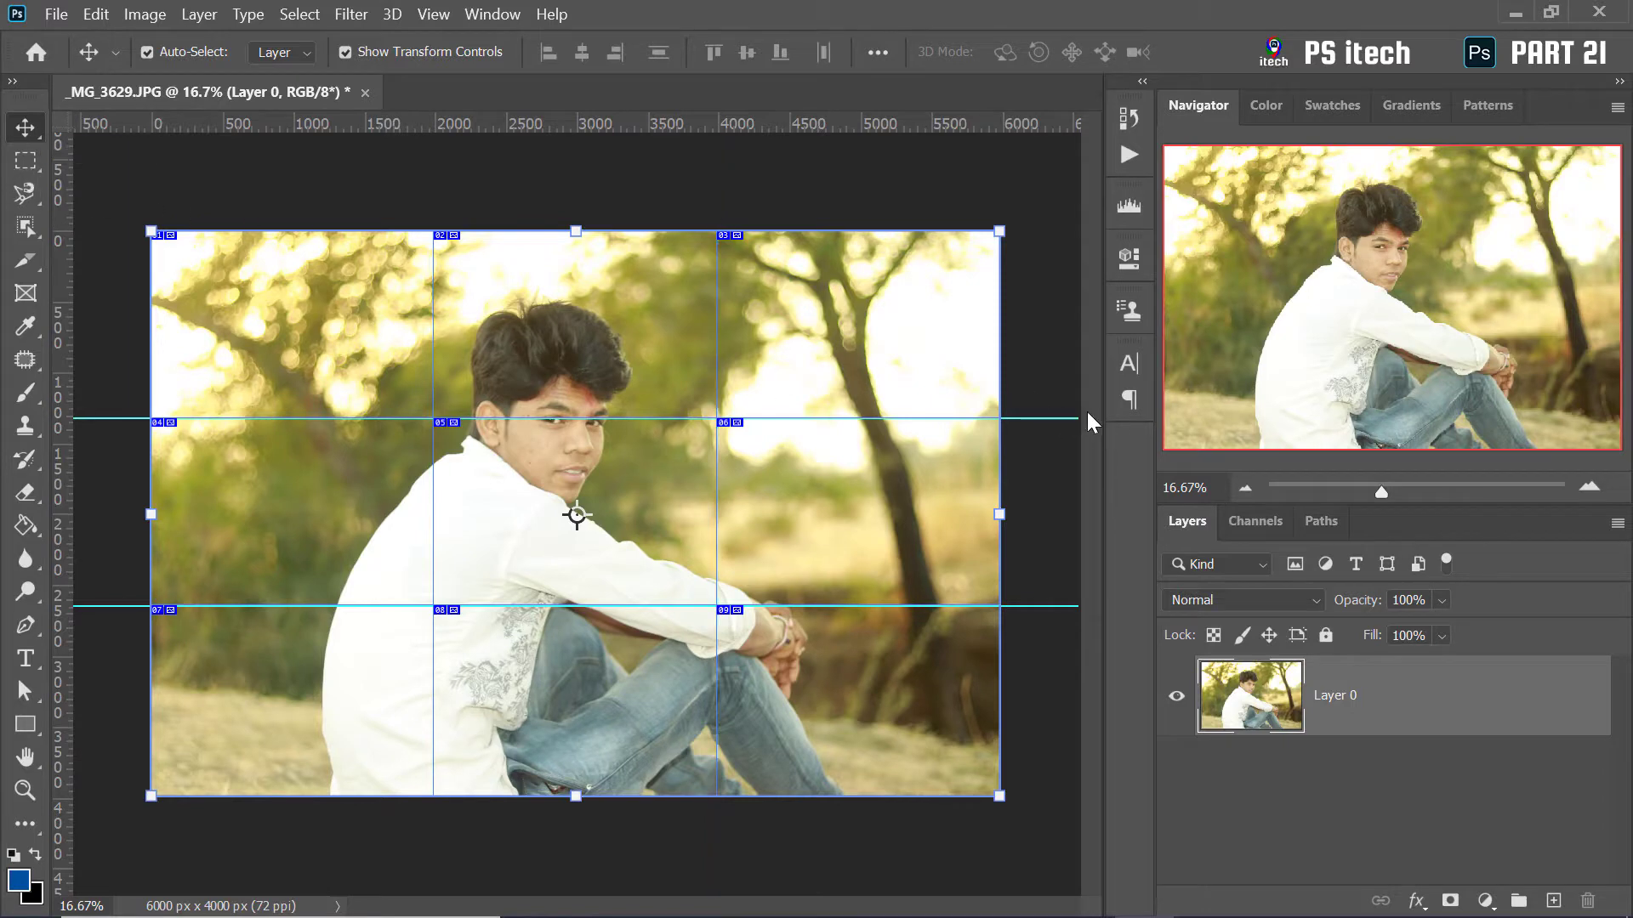
{"action": "left_click_drag", "start_coordinate": [1086, 418], "coordinate": [1054, 127]}
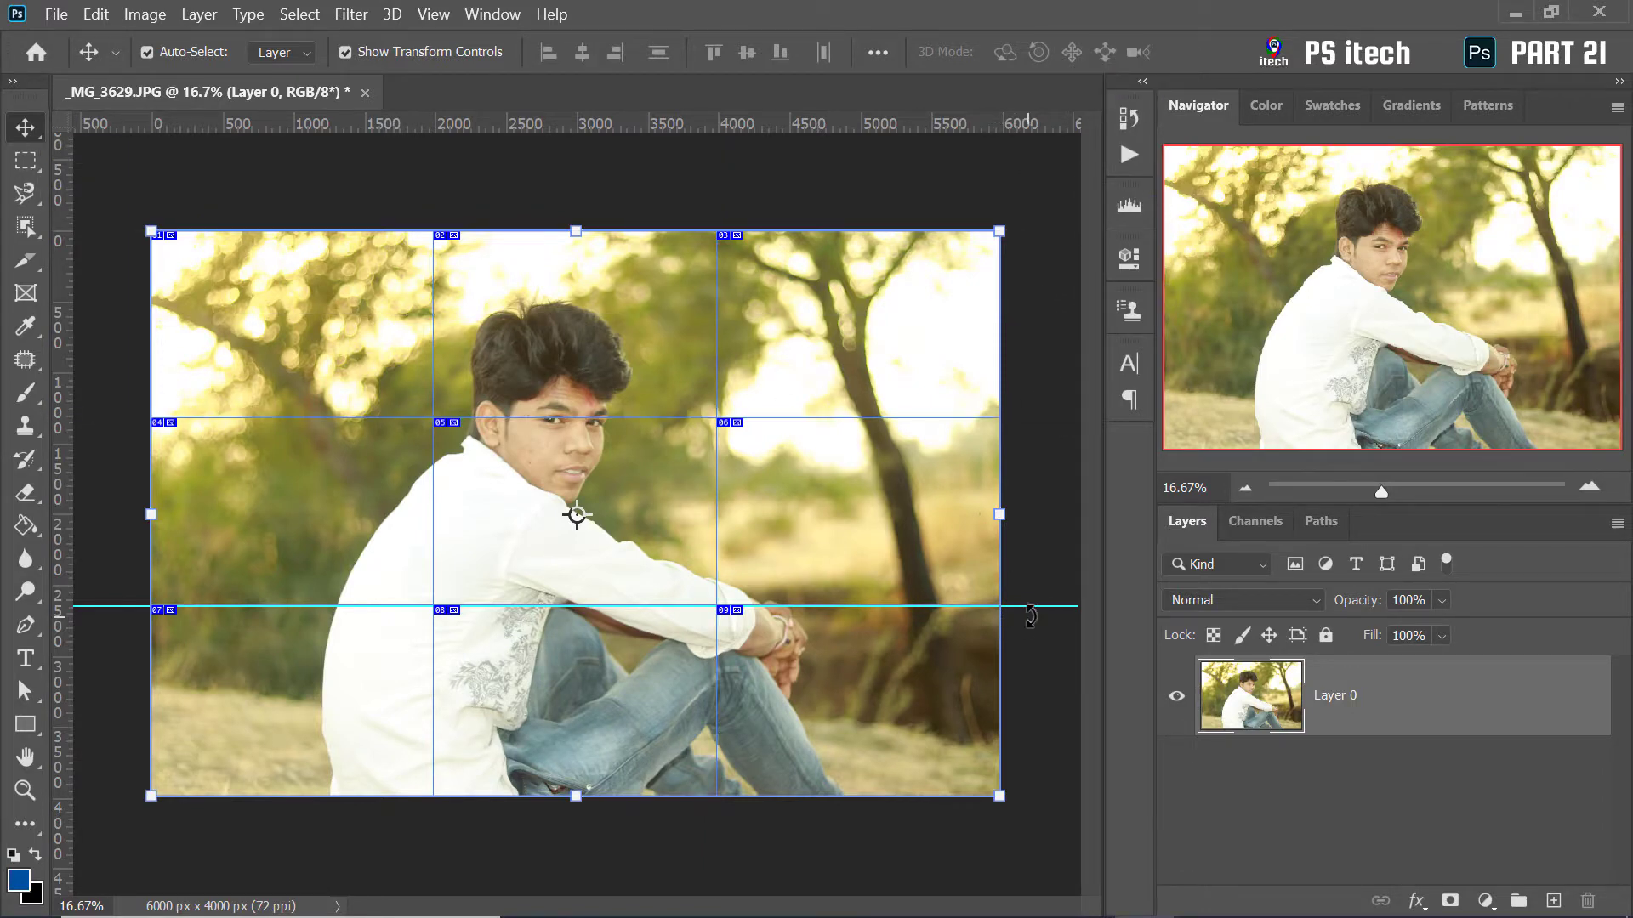
{"action": "left_click_drag", "start_coordinate": [1032, 606], "coordinate": [1093, 44]}
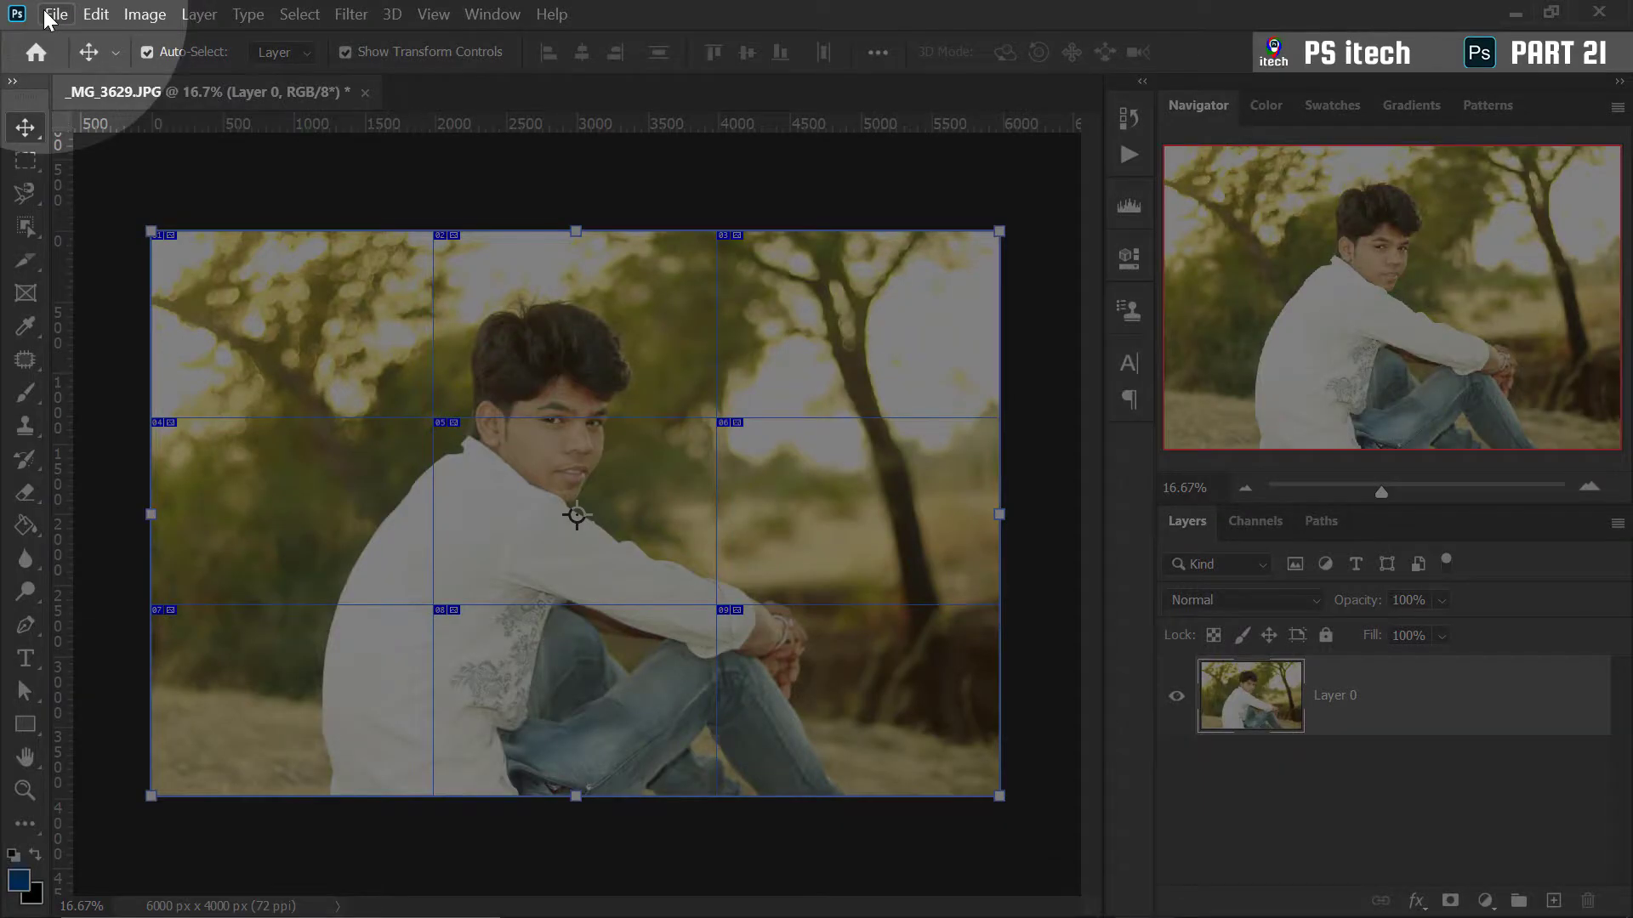
Open Save for Web (Legacy) for the sliced photo and fit the whole image in the preview
{"action": "left_click", "coordinate": [56, 14]}
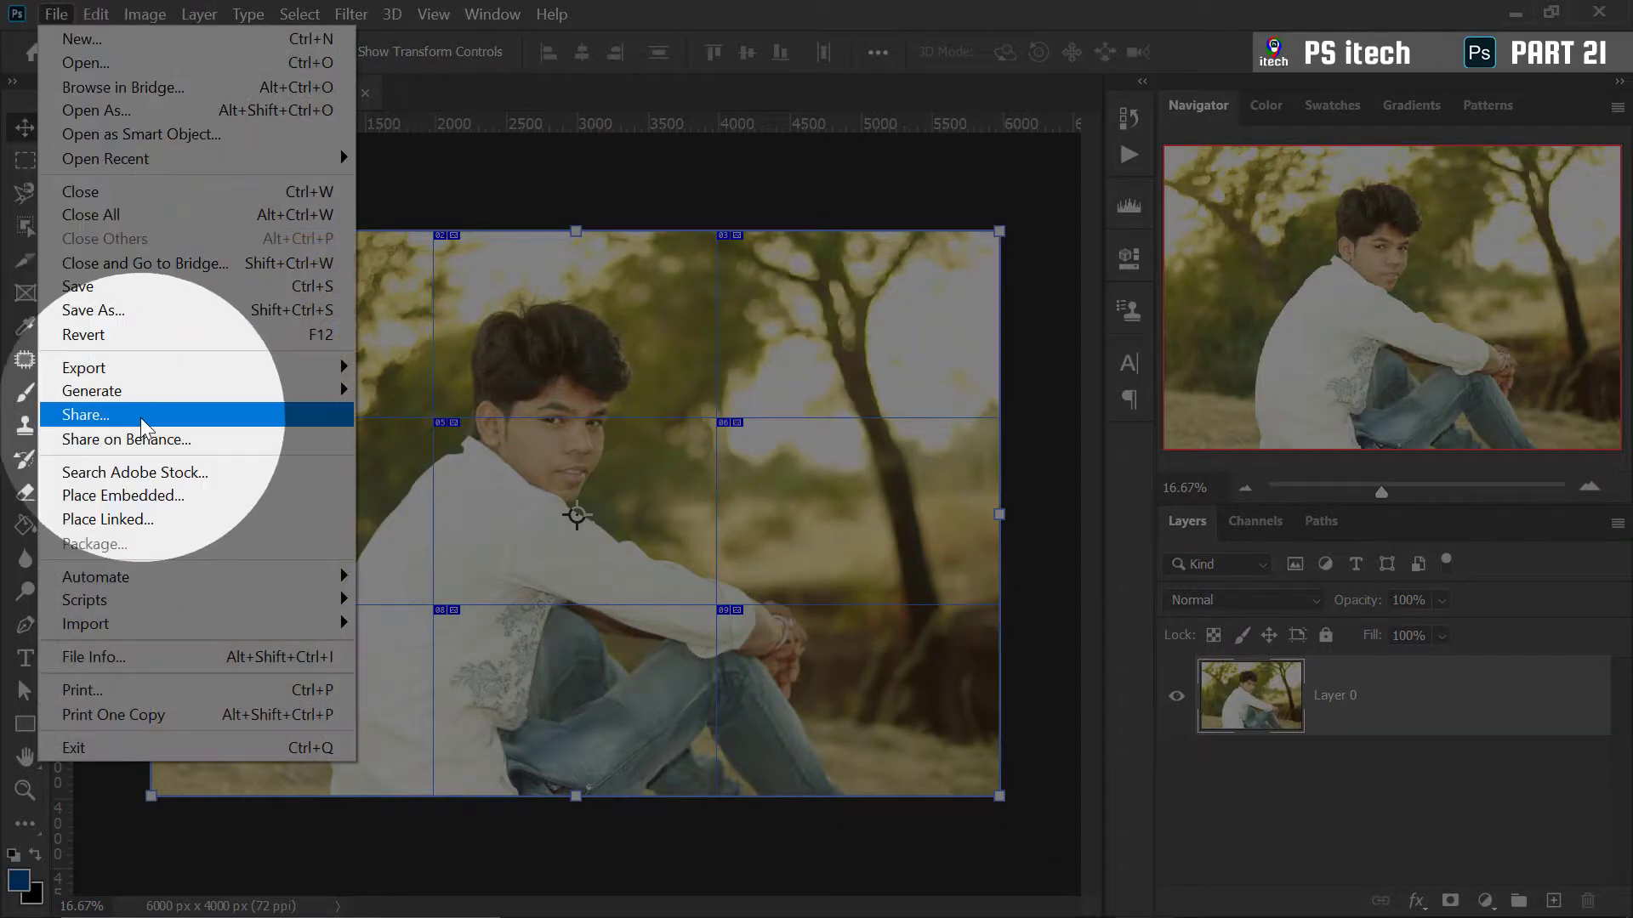
{"action": "mouse_move", "coordinate": [146, 371]}
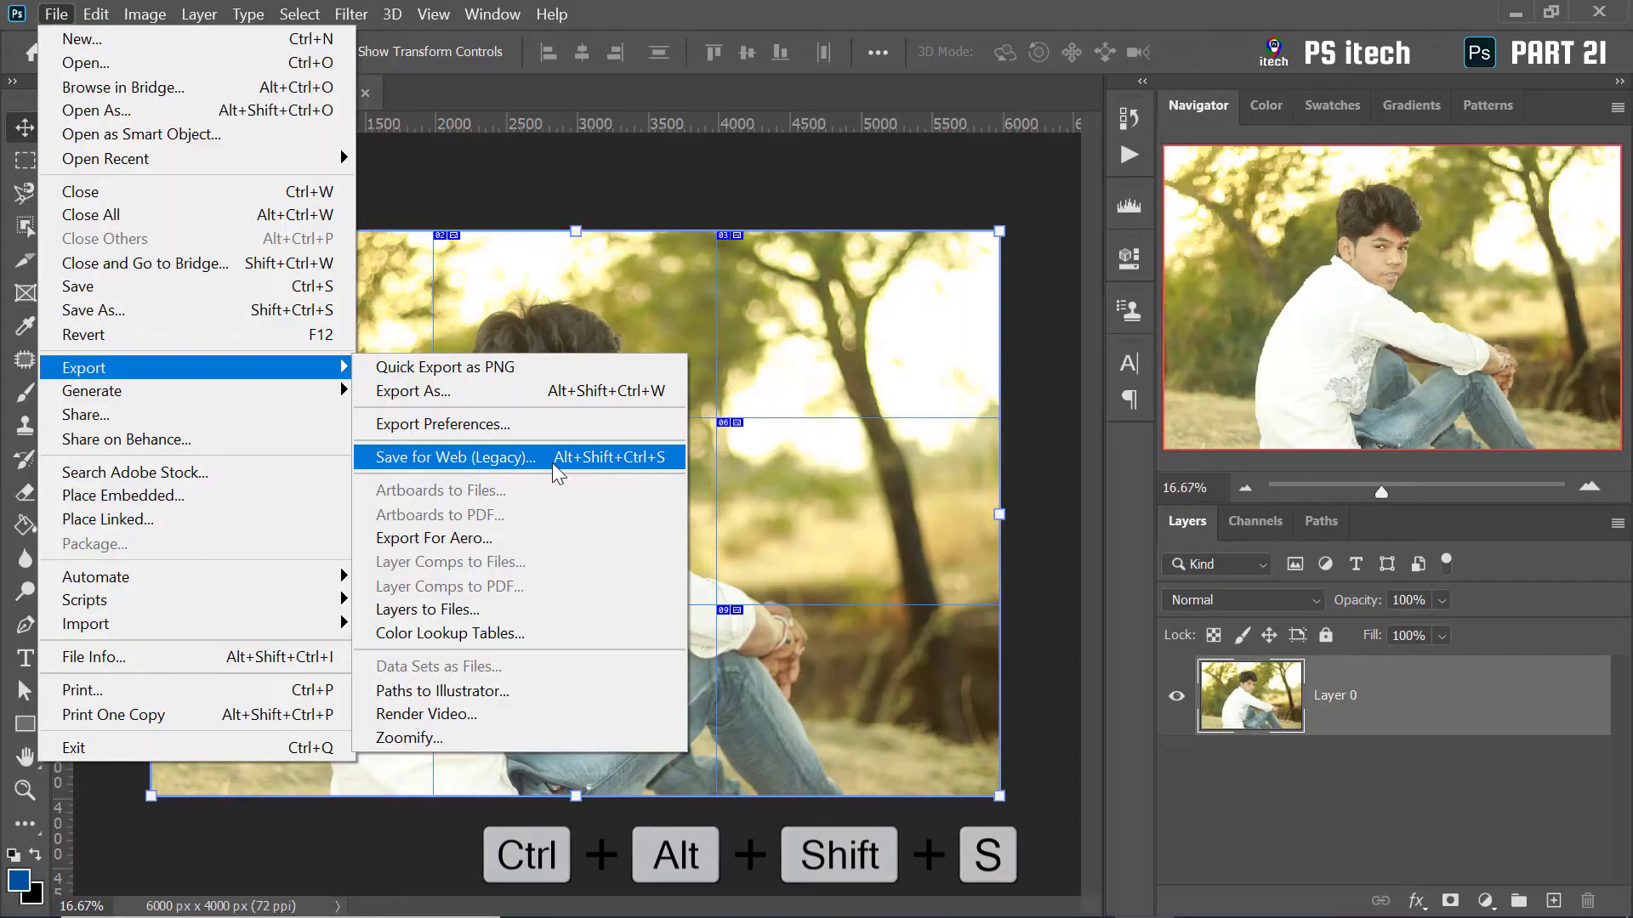
{"action": "left_click", "coordinate": [562, 464]}
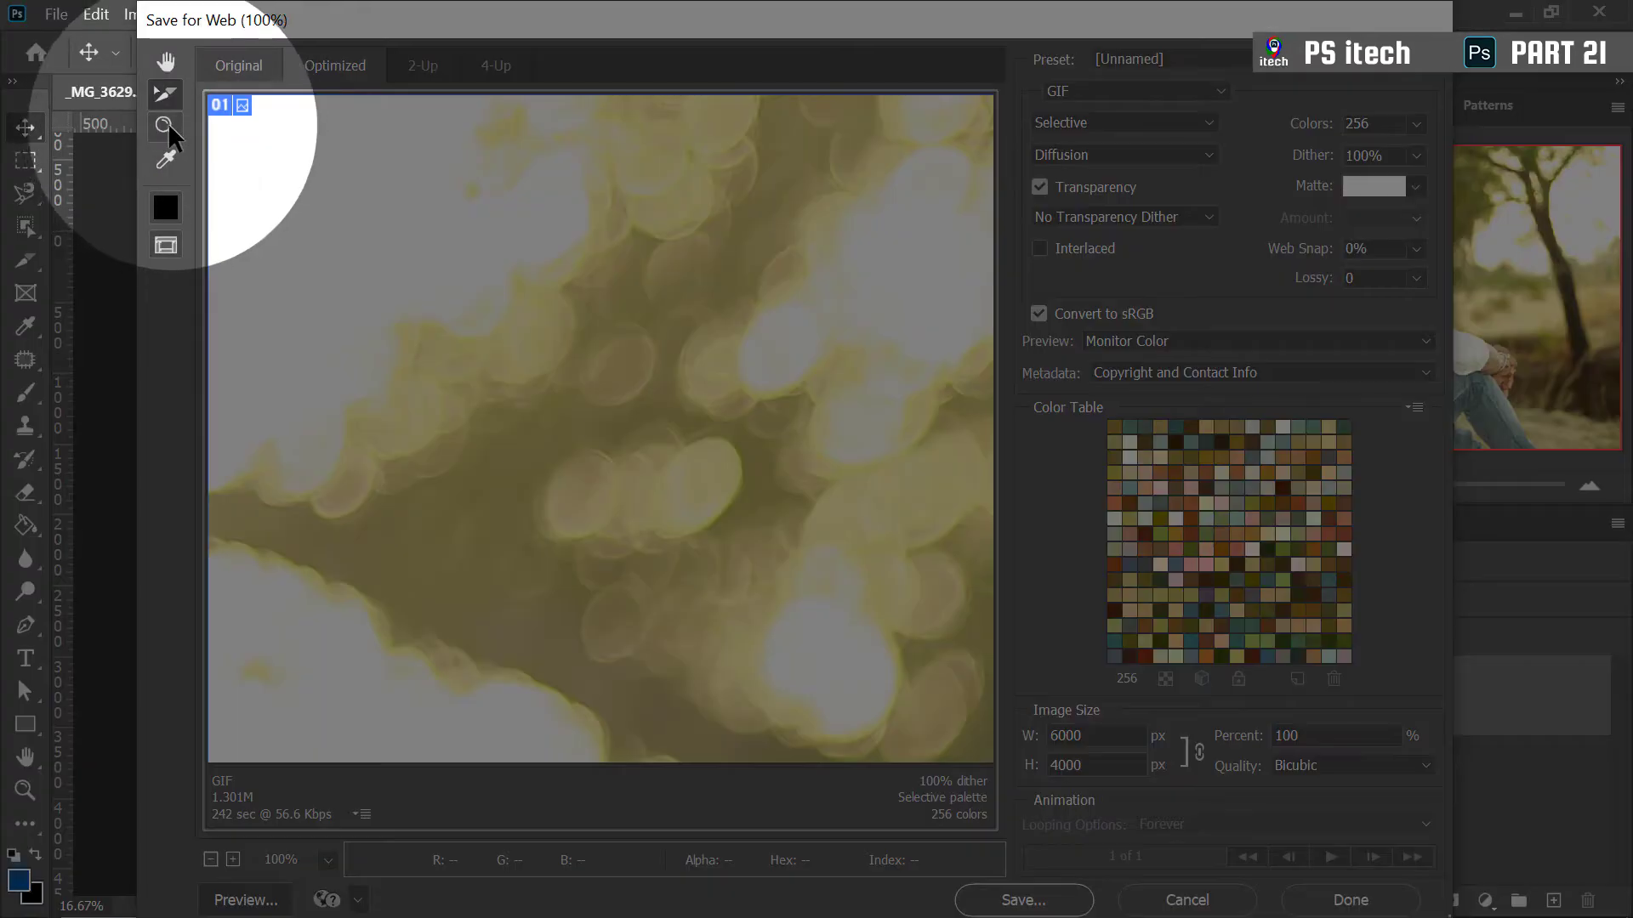
{"action": "left_click", "coordinate": [166, 124]}
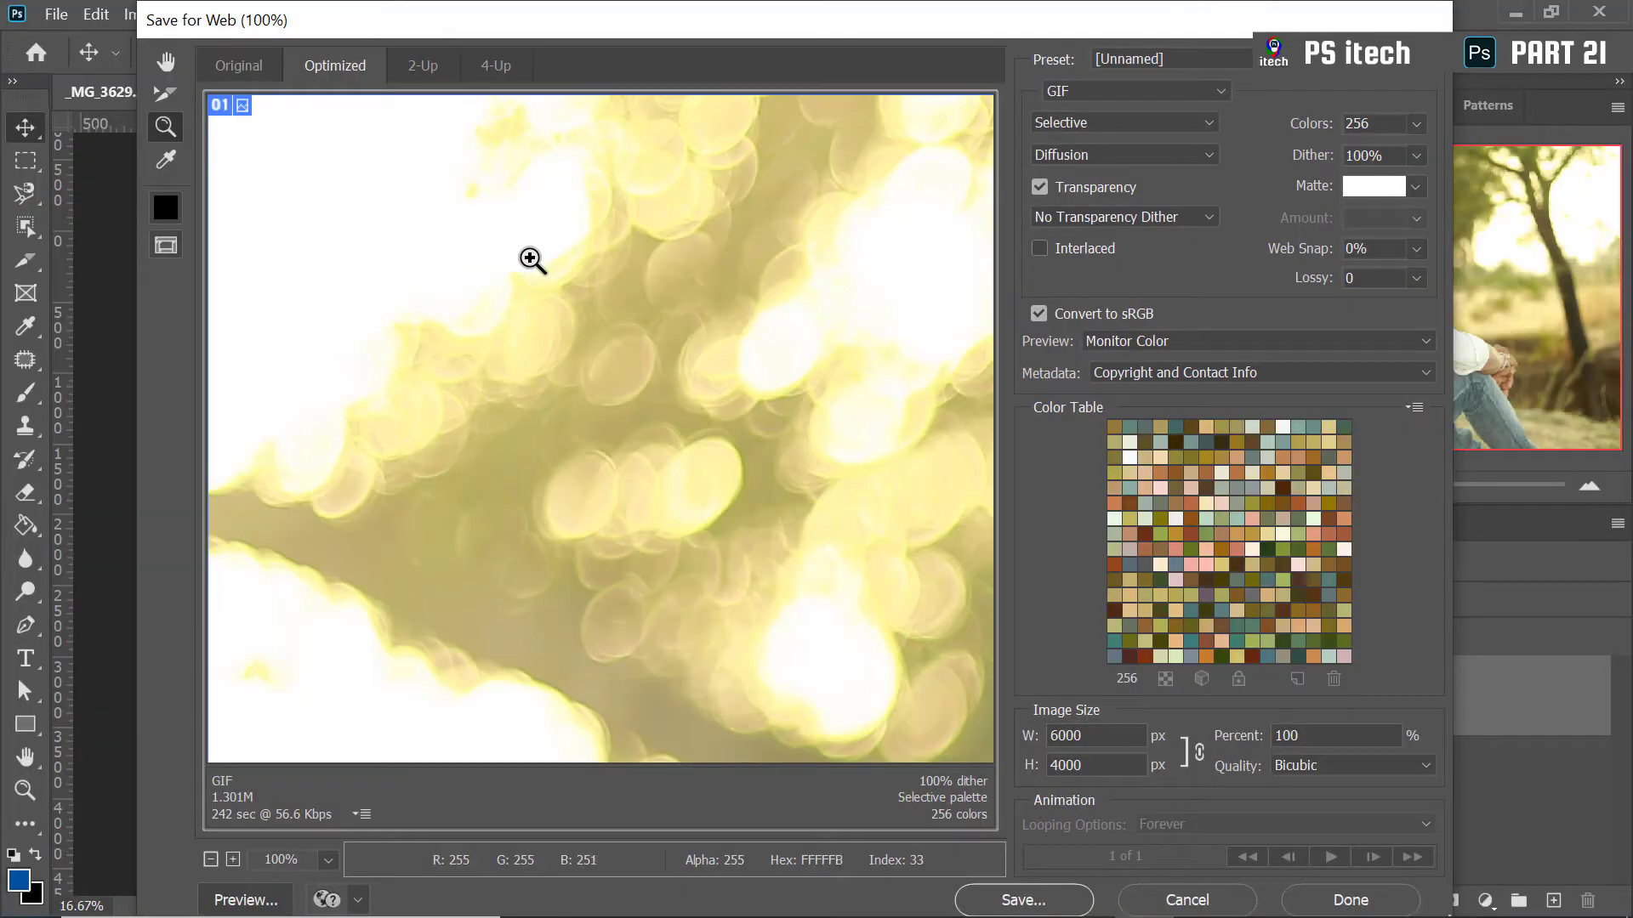
{"action": "right_click", "coordinate": [553, 270]}
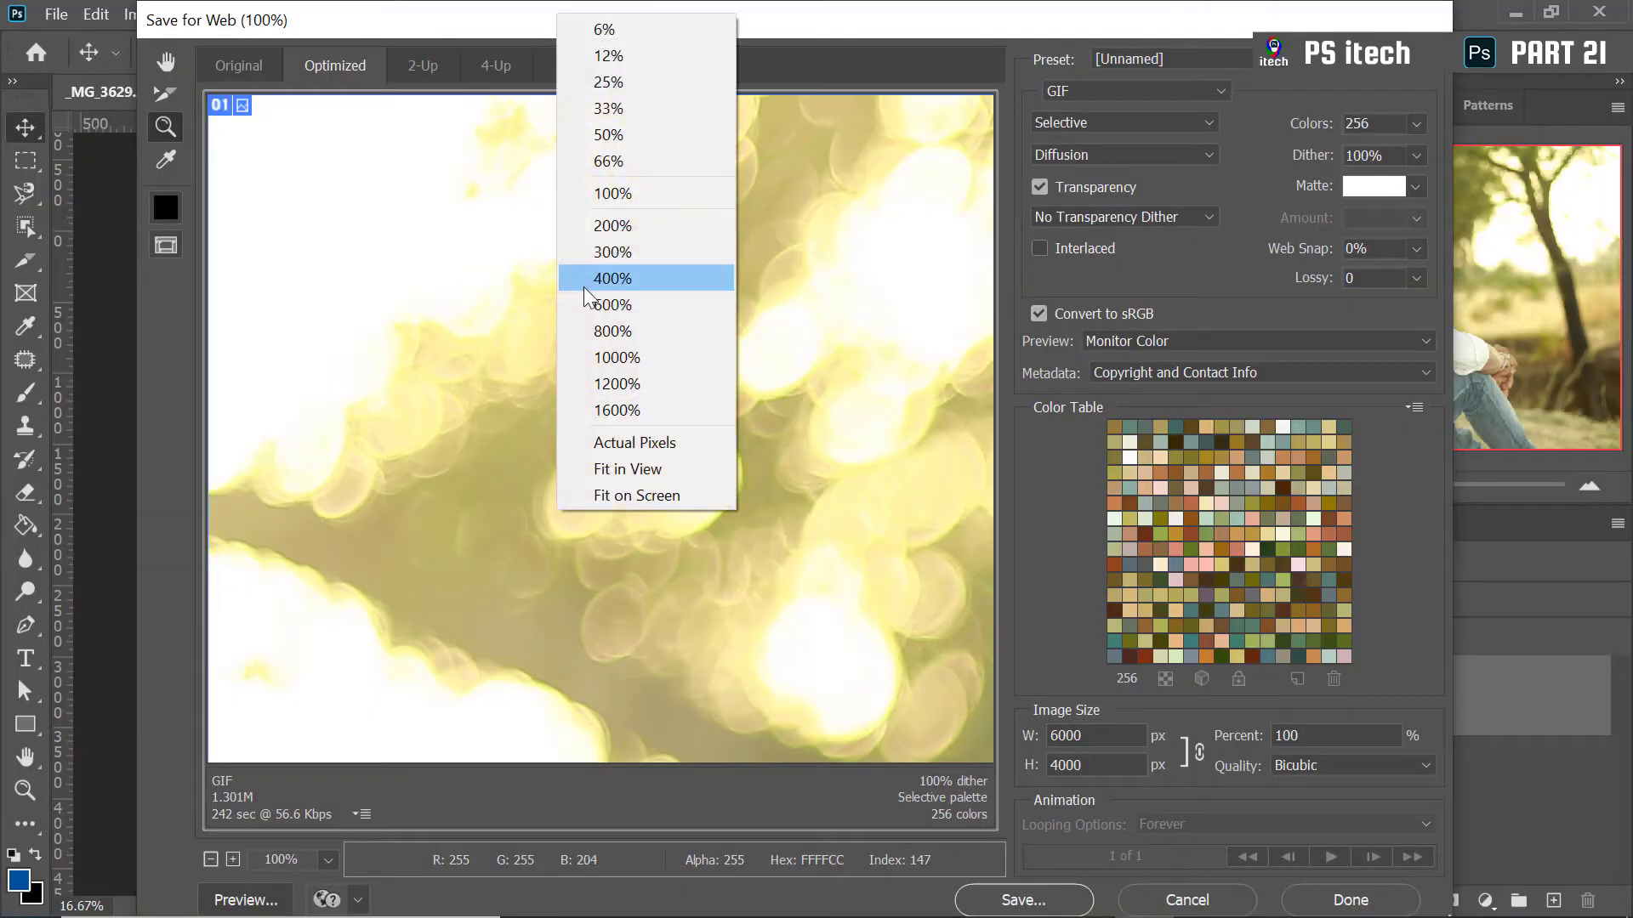
{"action": "left_click", "coordinate": [685, 473]}
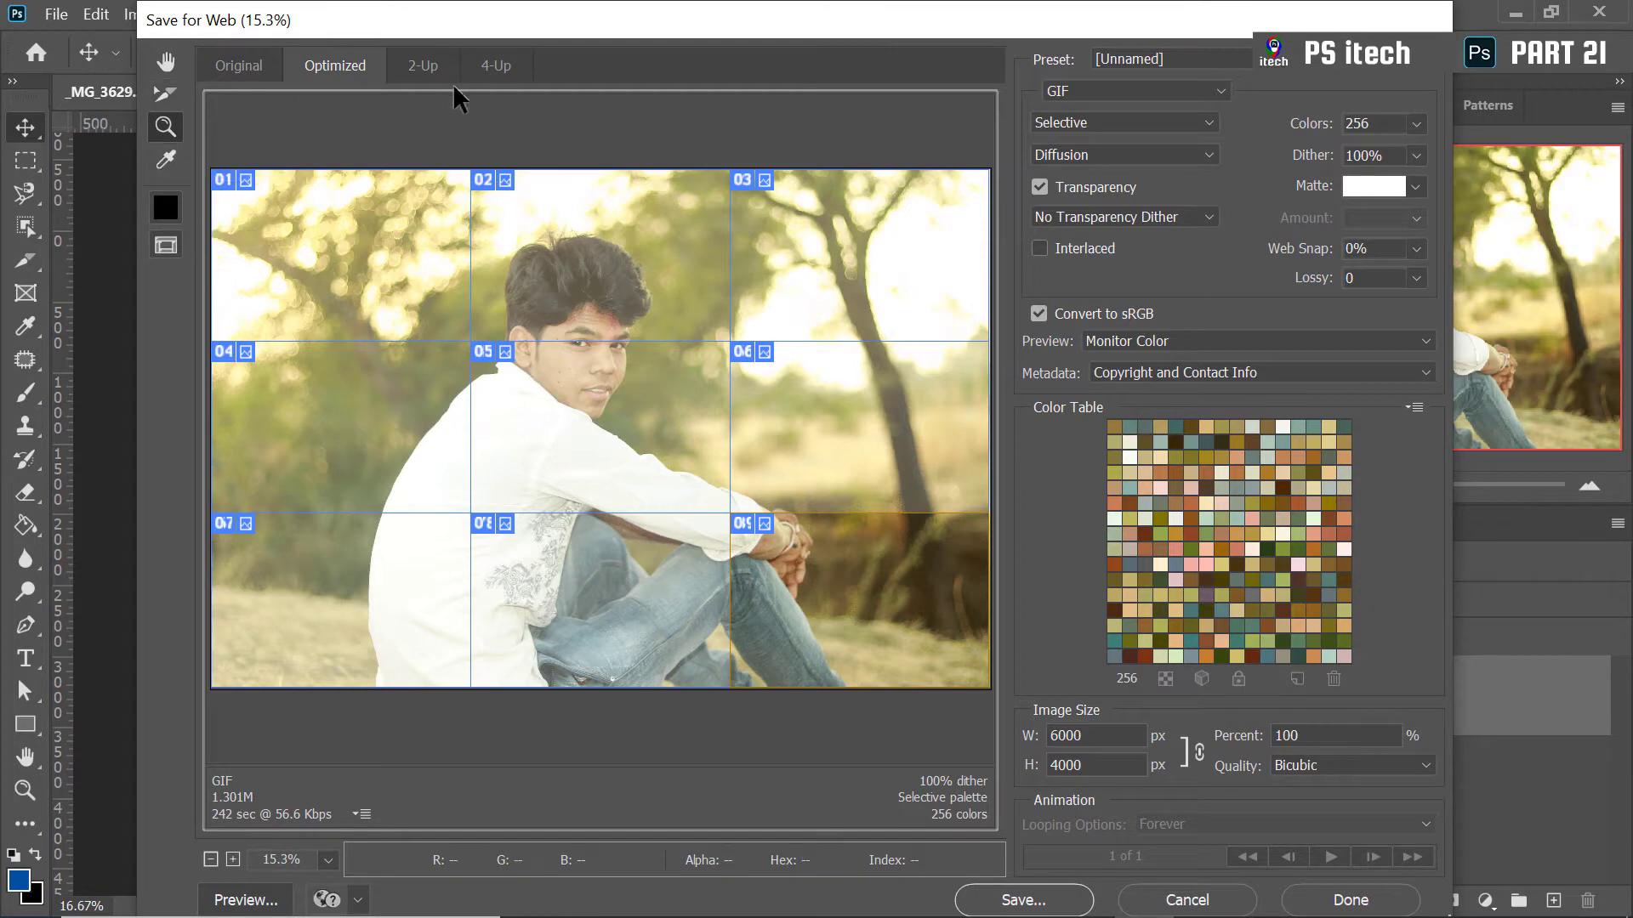
Set the selected slice's export format to JPEG with Medium quality
{"action": "left_click", "coordinate": [1165, 88]}
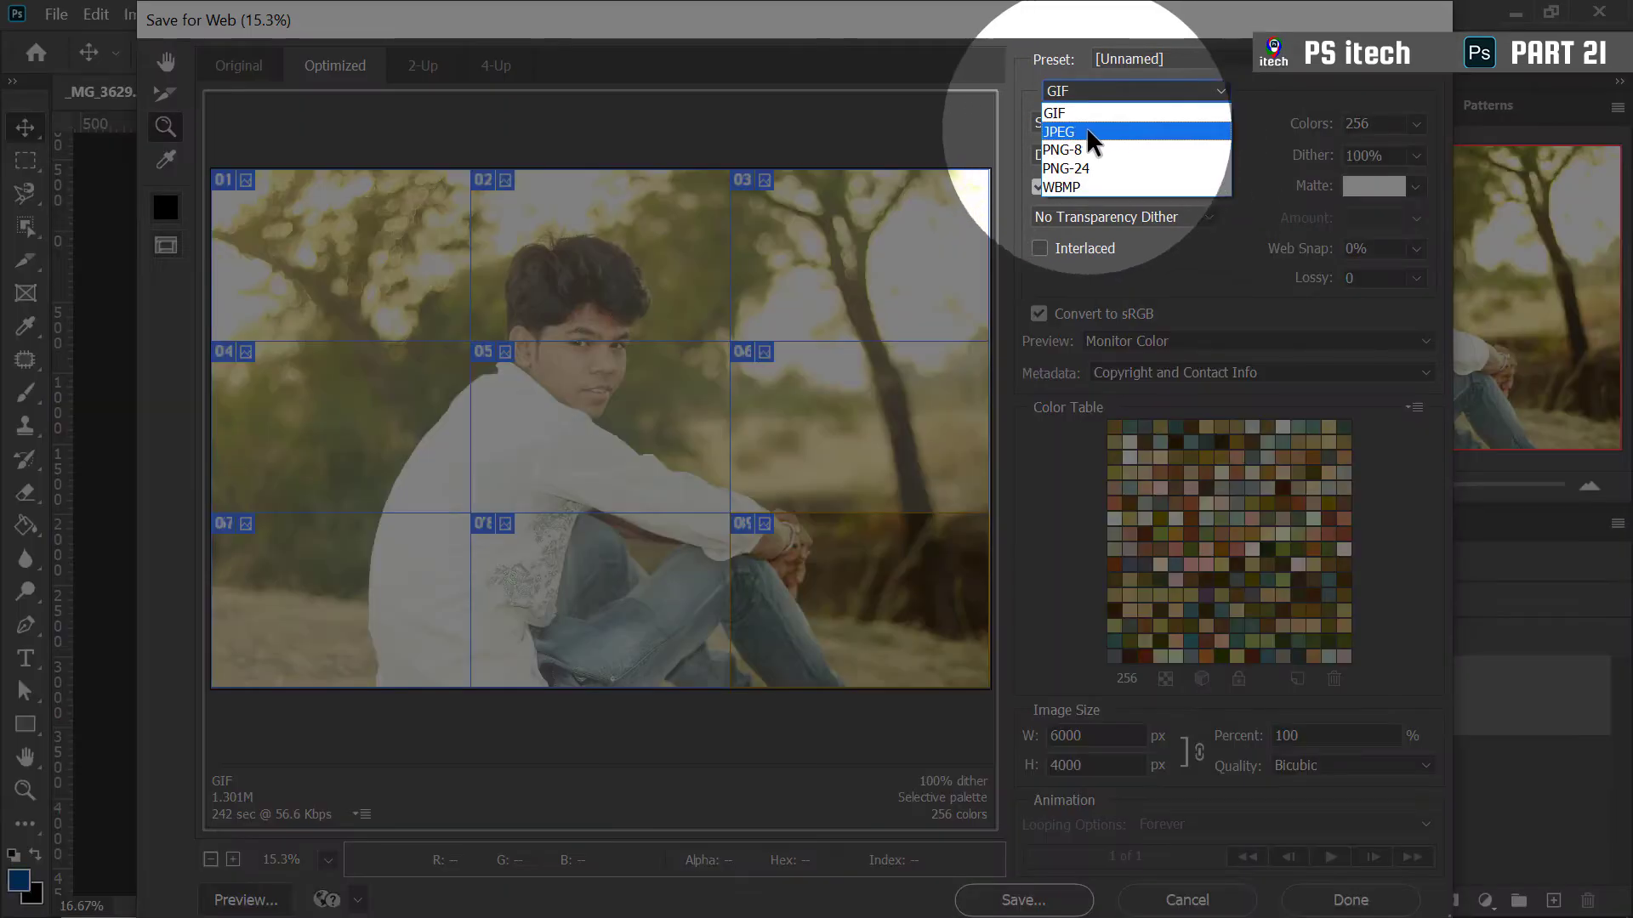
{"action": "left_click", "coordinate": [1089, 131]}
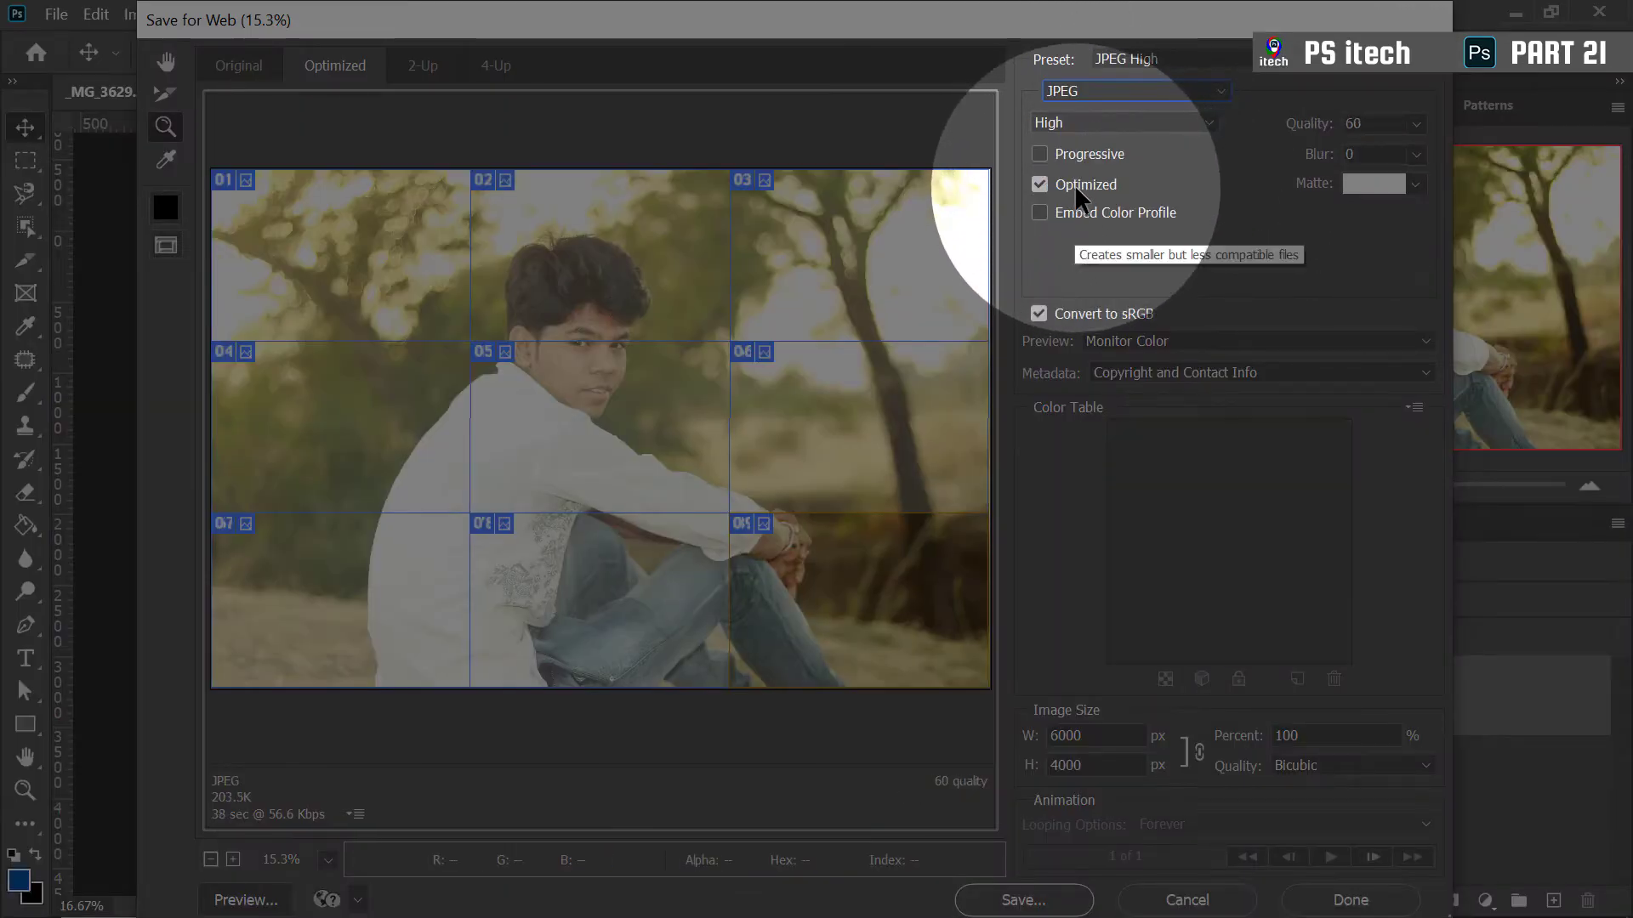
{"action": "left_click", "coordinate": [1136, 125]}
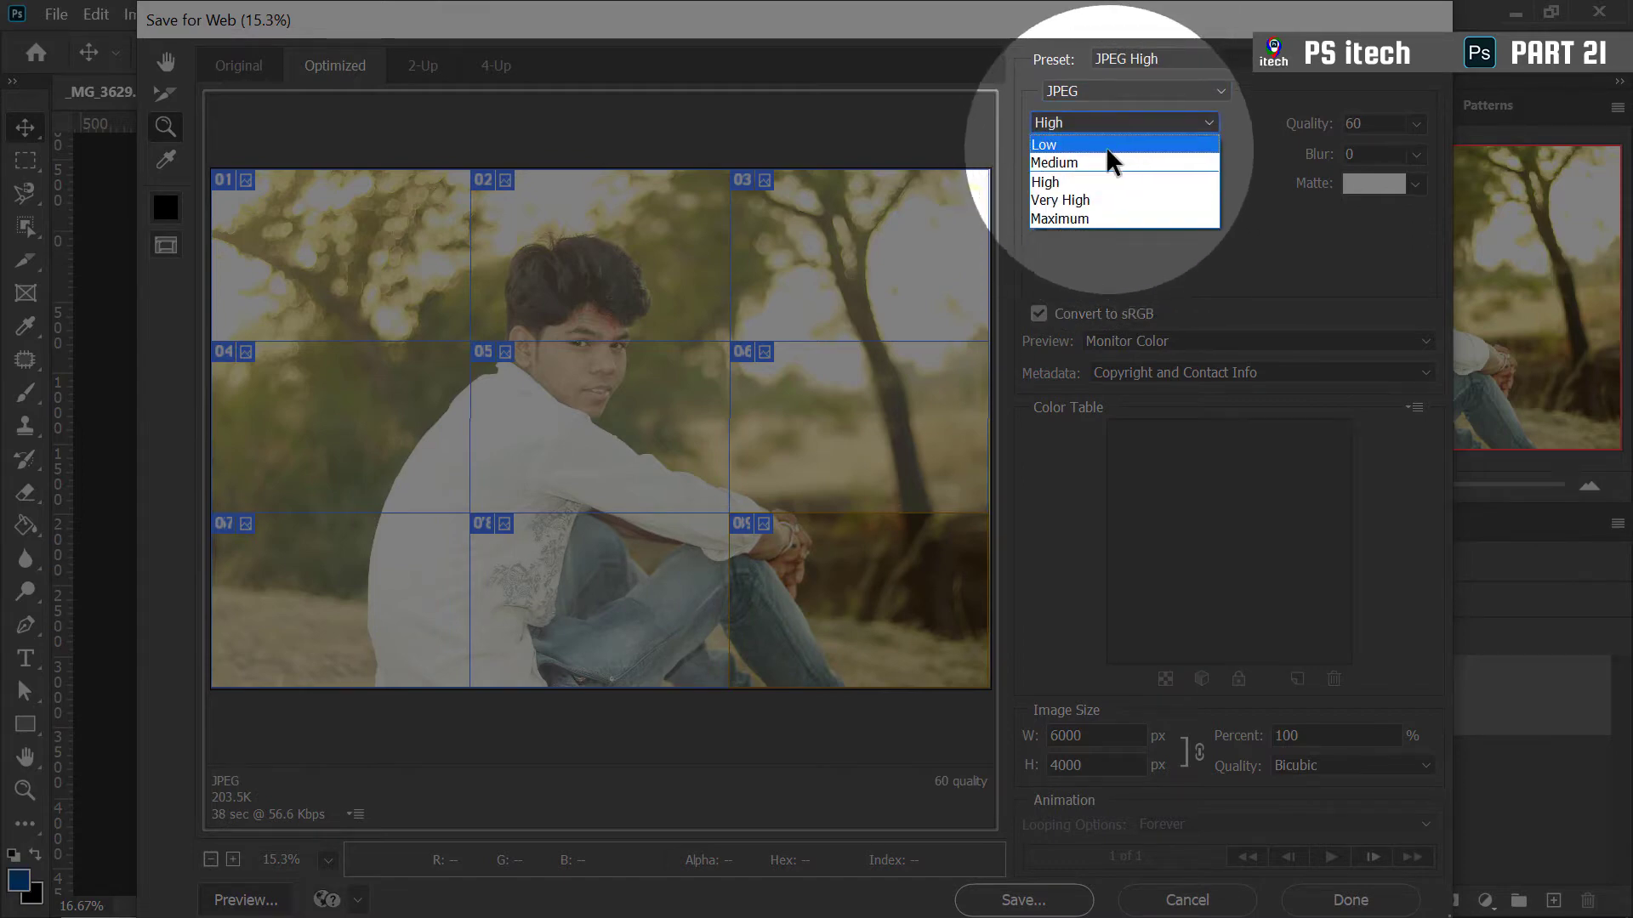
{"action": "left_click", "coordinate": [1080, 161]}
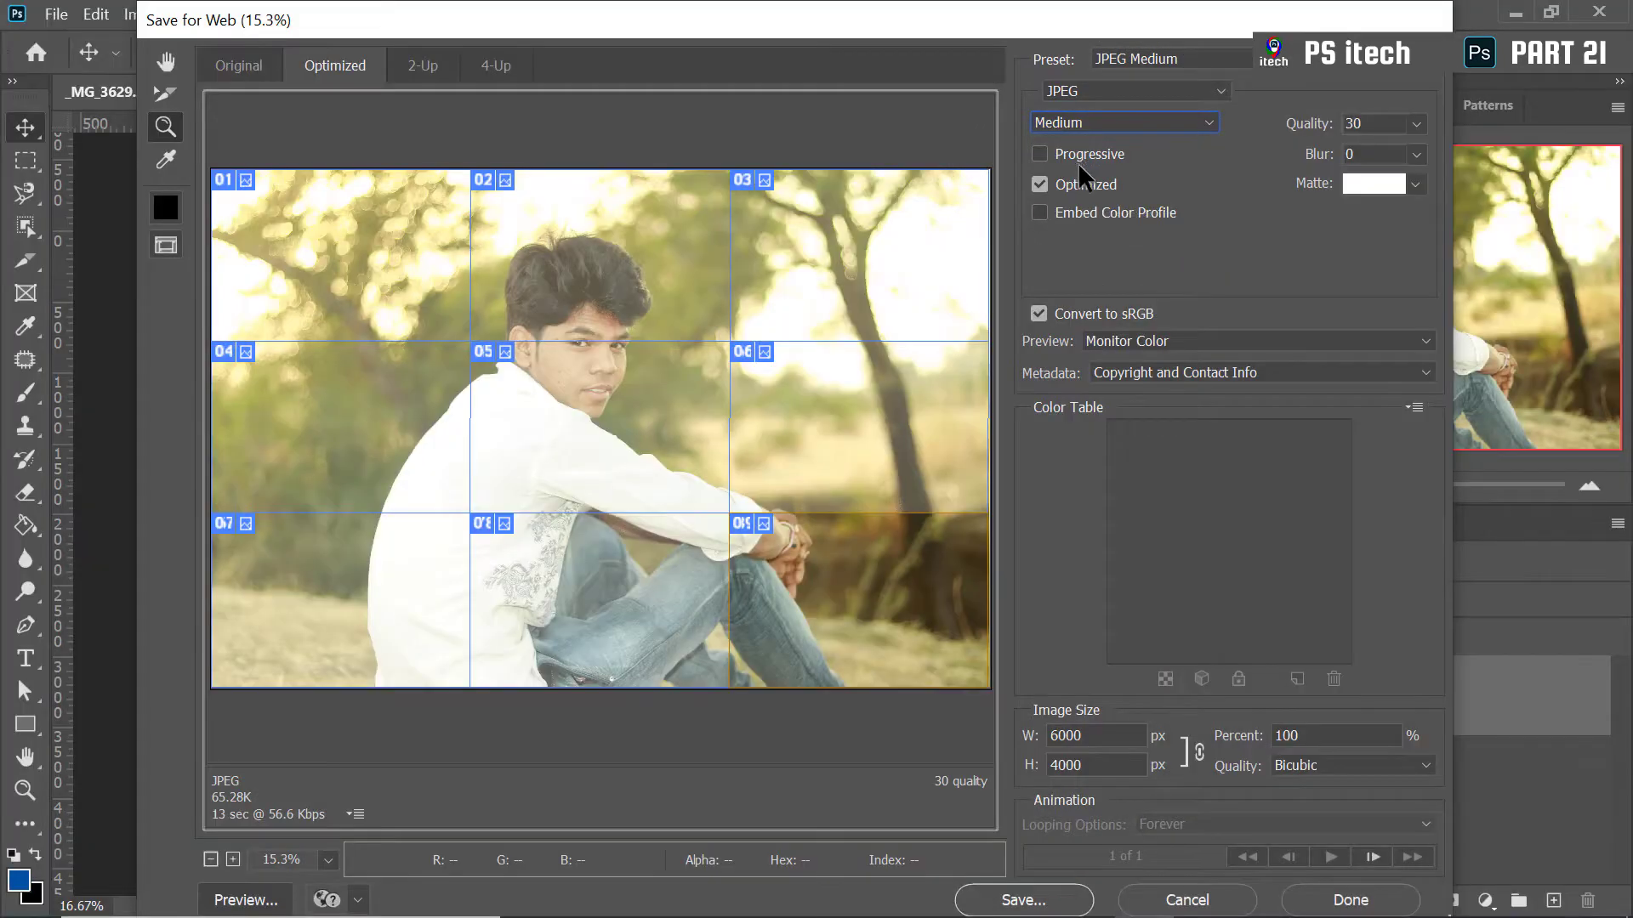
Examine the export settings of individual slices across the preview with the Slice Select Tool
{"action": "left_click", "coordinate": [165, 90]}
{"action": "left_click", "coordinate": [342, 242]}
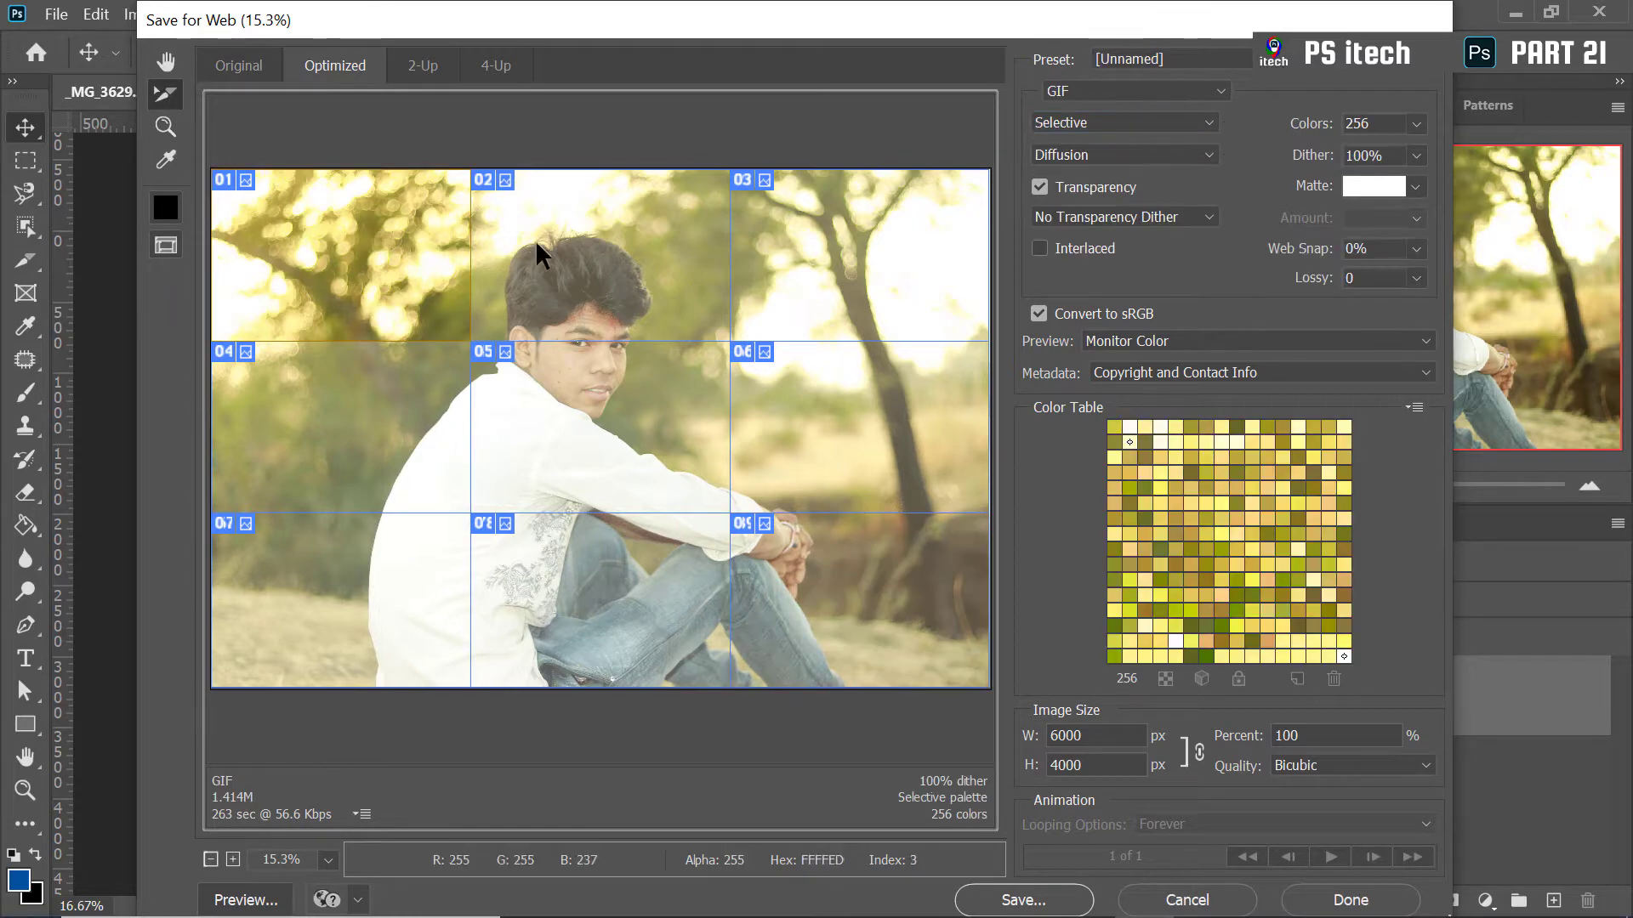
{"action": "left_click", "coordinate": [594, 240]}
{"action": "left_click", "coordinate": [799, 246]}
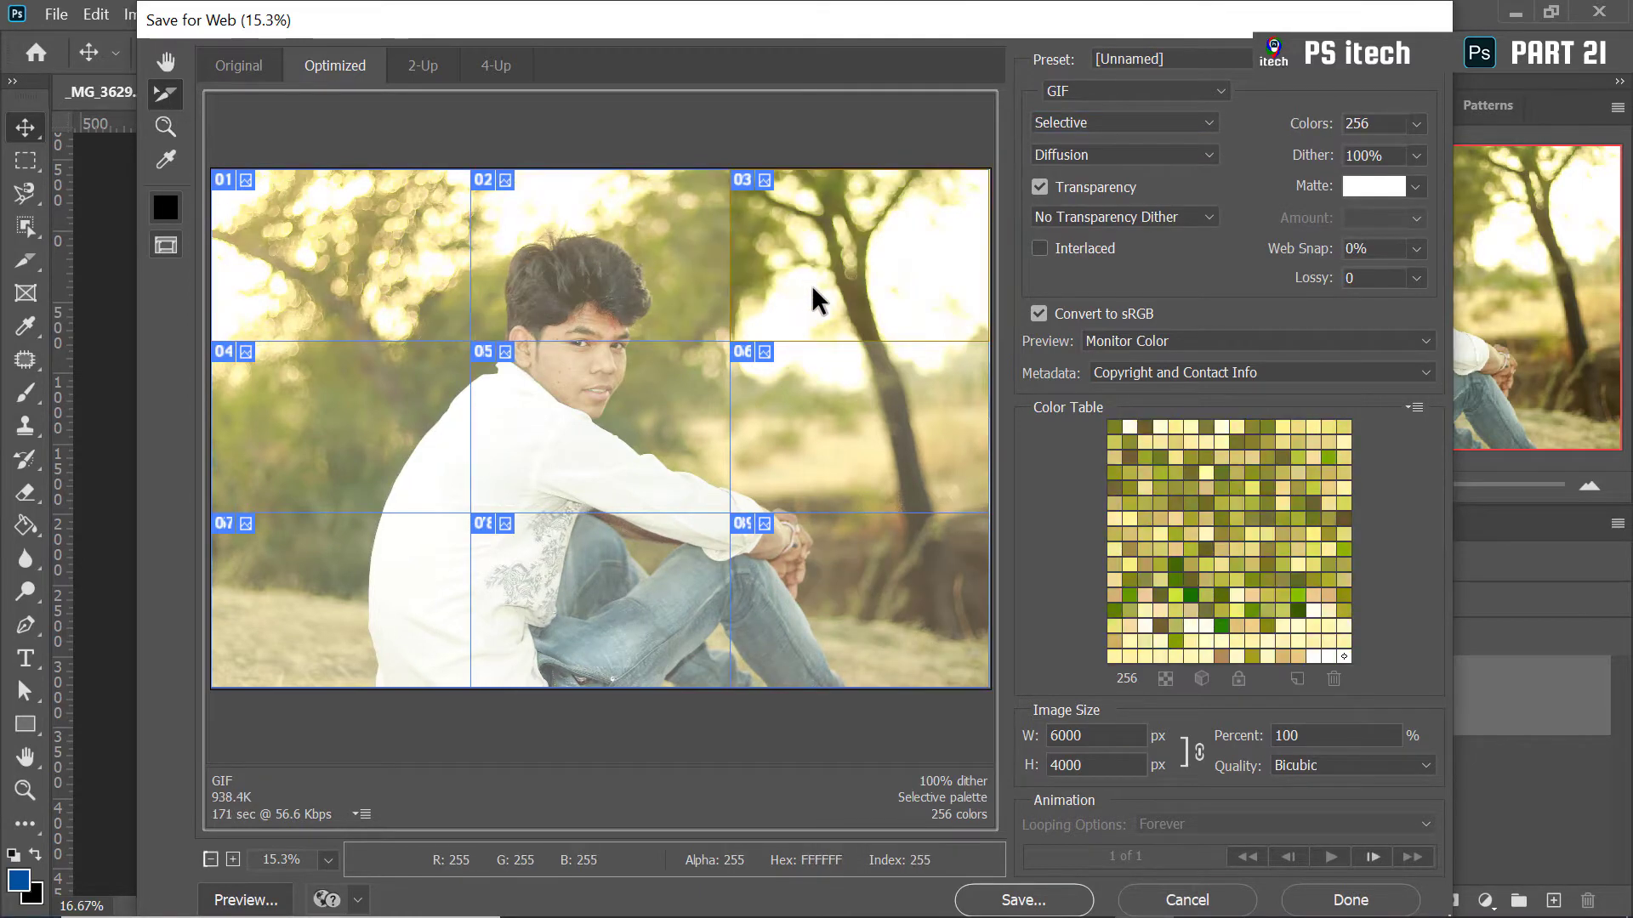
{"action": "left_click", "coordinate": [821, 387]}
{"action": "left_click", "coordinate": [578, 470]}
{"action": "left_click", "coordinate": [447, 585]}
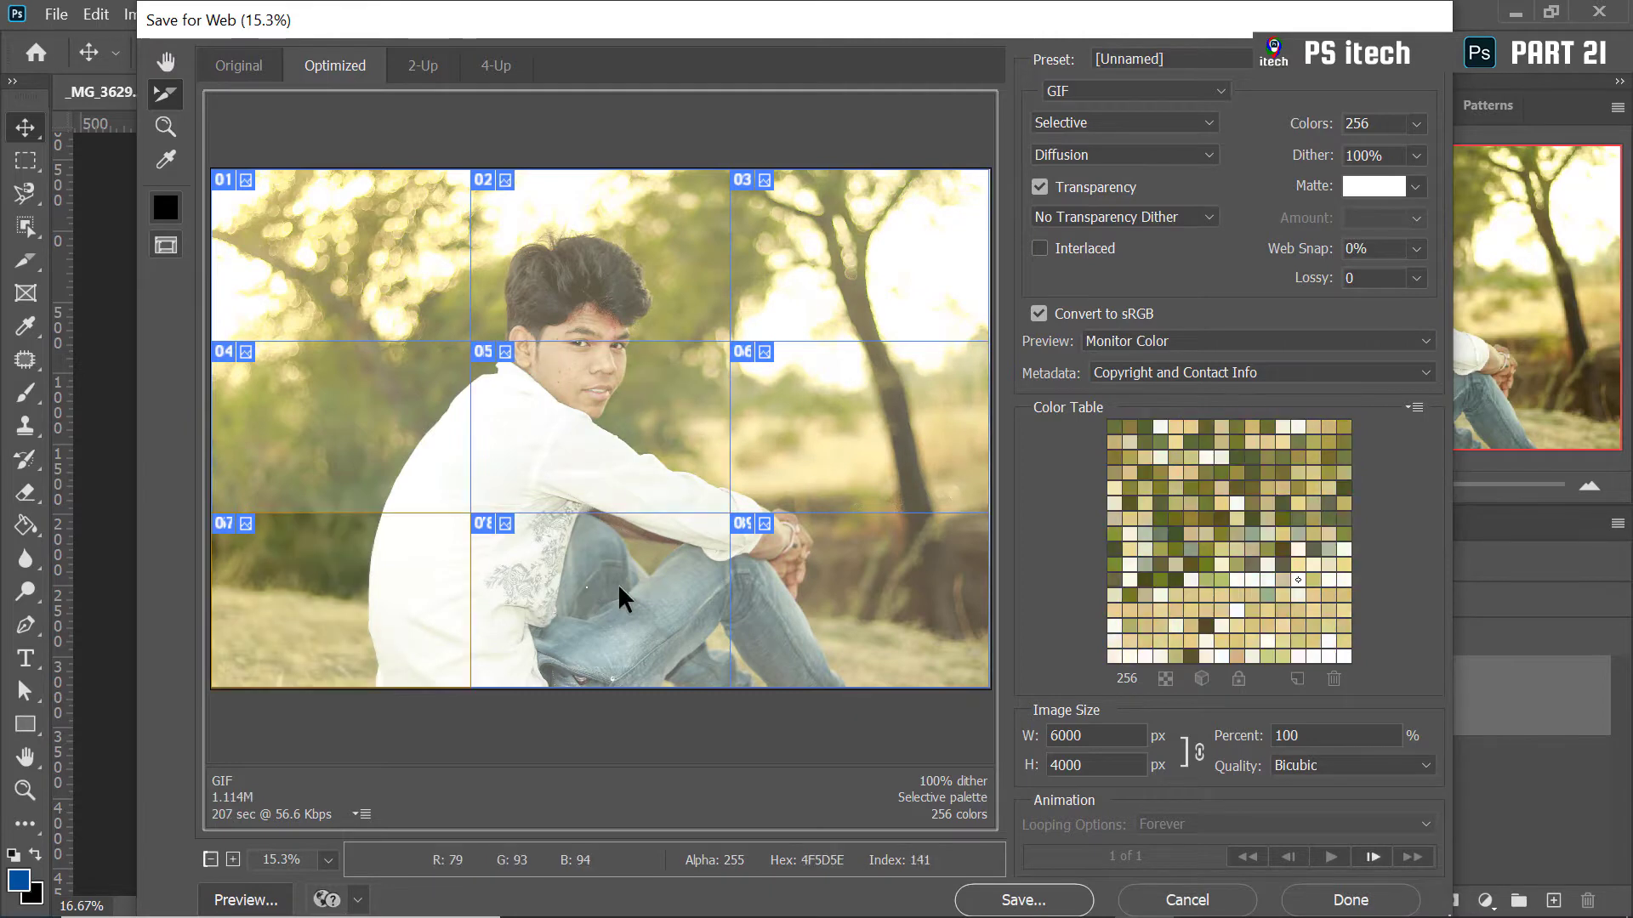
{"action": "left_click", "coordinate": [617, 583]}
{"action": "left_click", "coordinate": [810, 569]}
Set the export format of slices 02 and 03 to JPEG with High quality
{"action": "left_click", "coordinate": [1172, 91]}
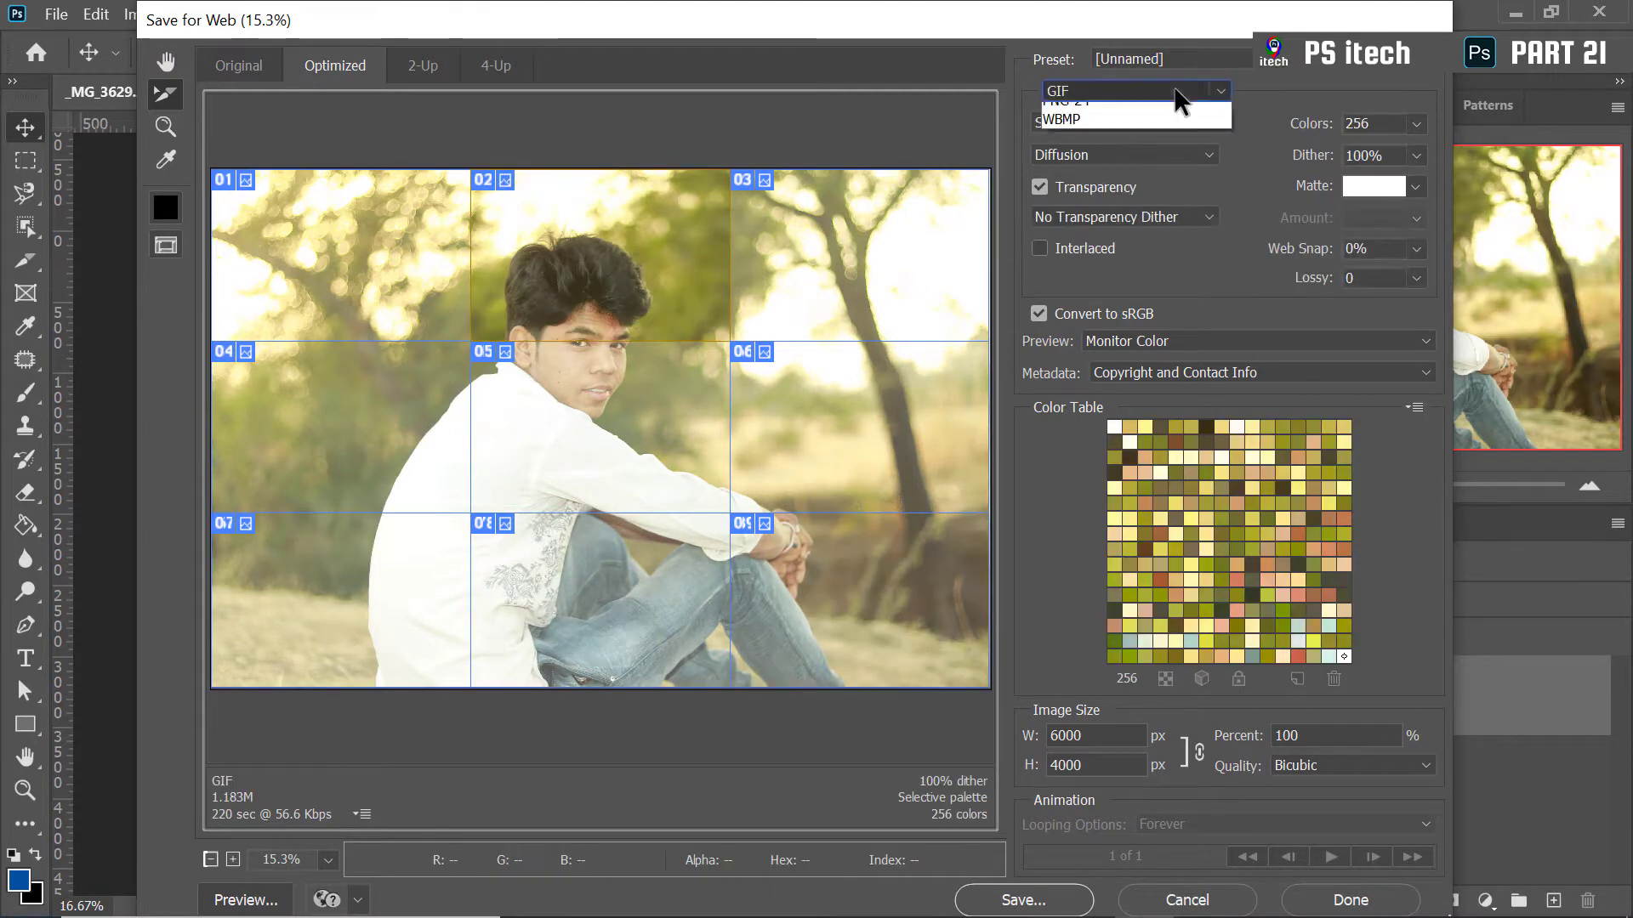
{"action": "left_click", "coordinate": [1104, 132]}
{"action": "left_click", "coordinate": [874, 229]}
{"action": "left_click", "coordinate": [1148, 91]}
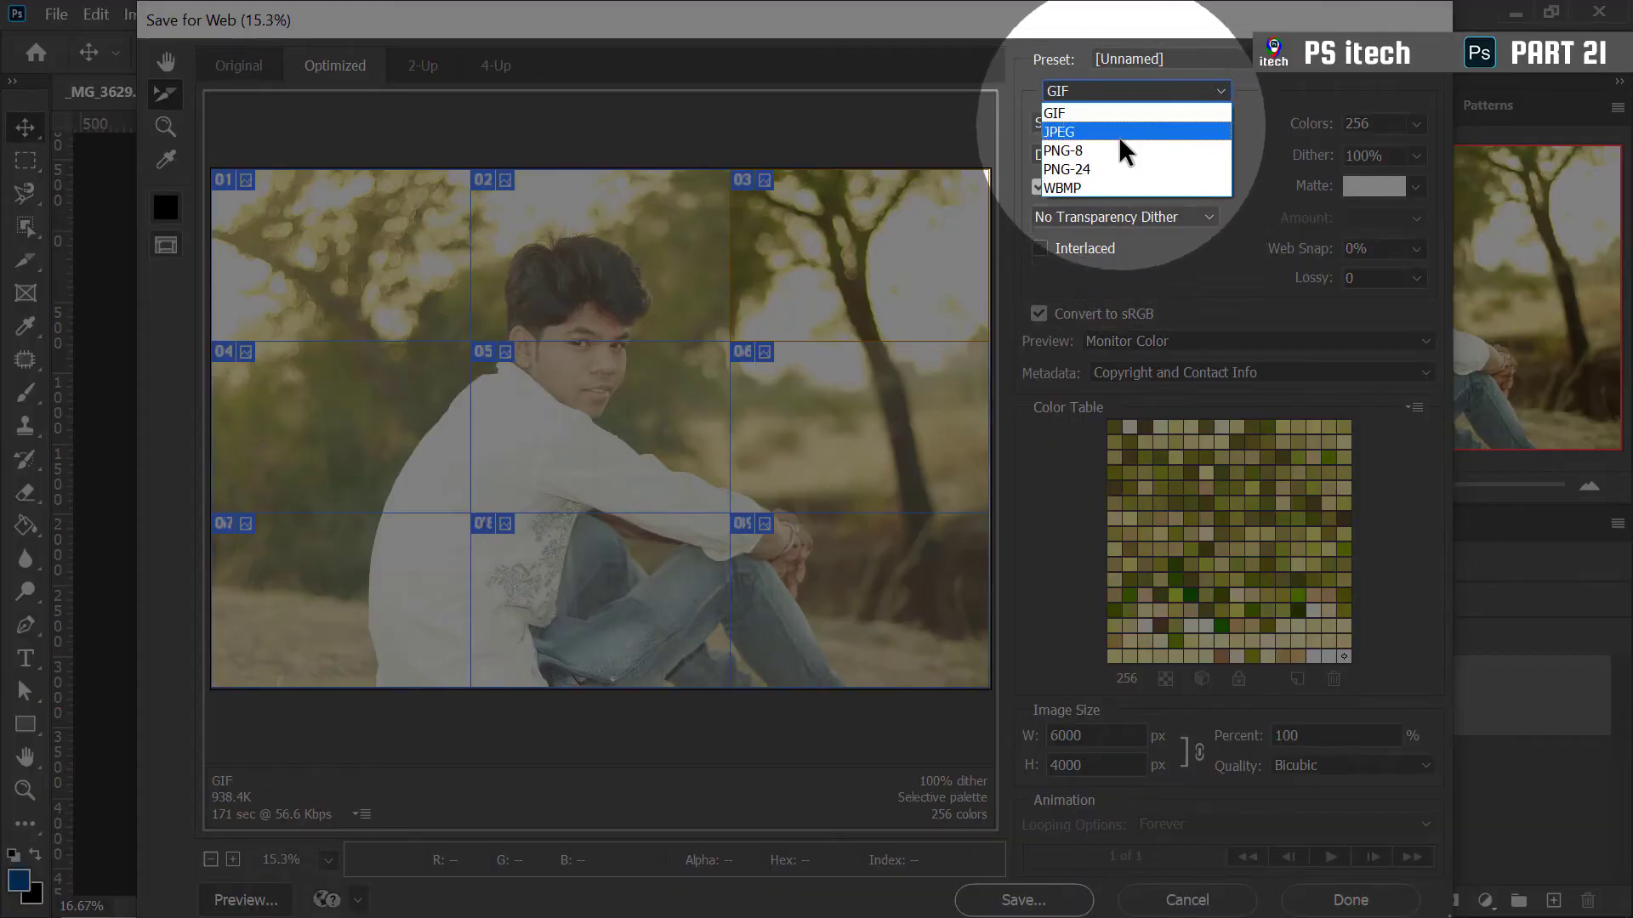
{"action": "left_click", "coordinate": [1114, 132]}
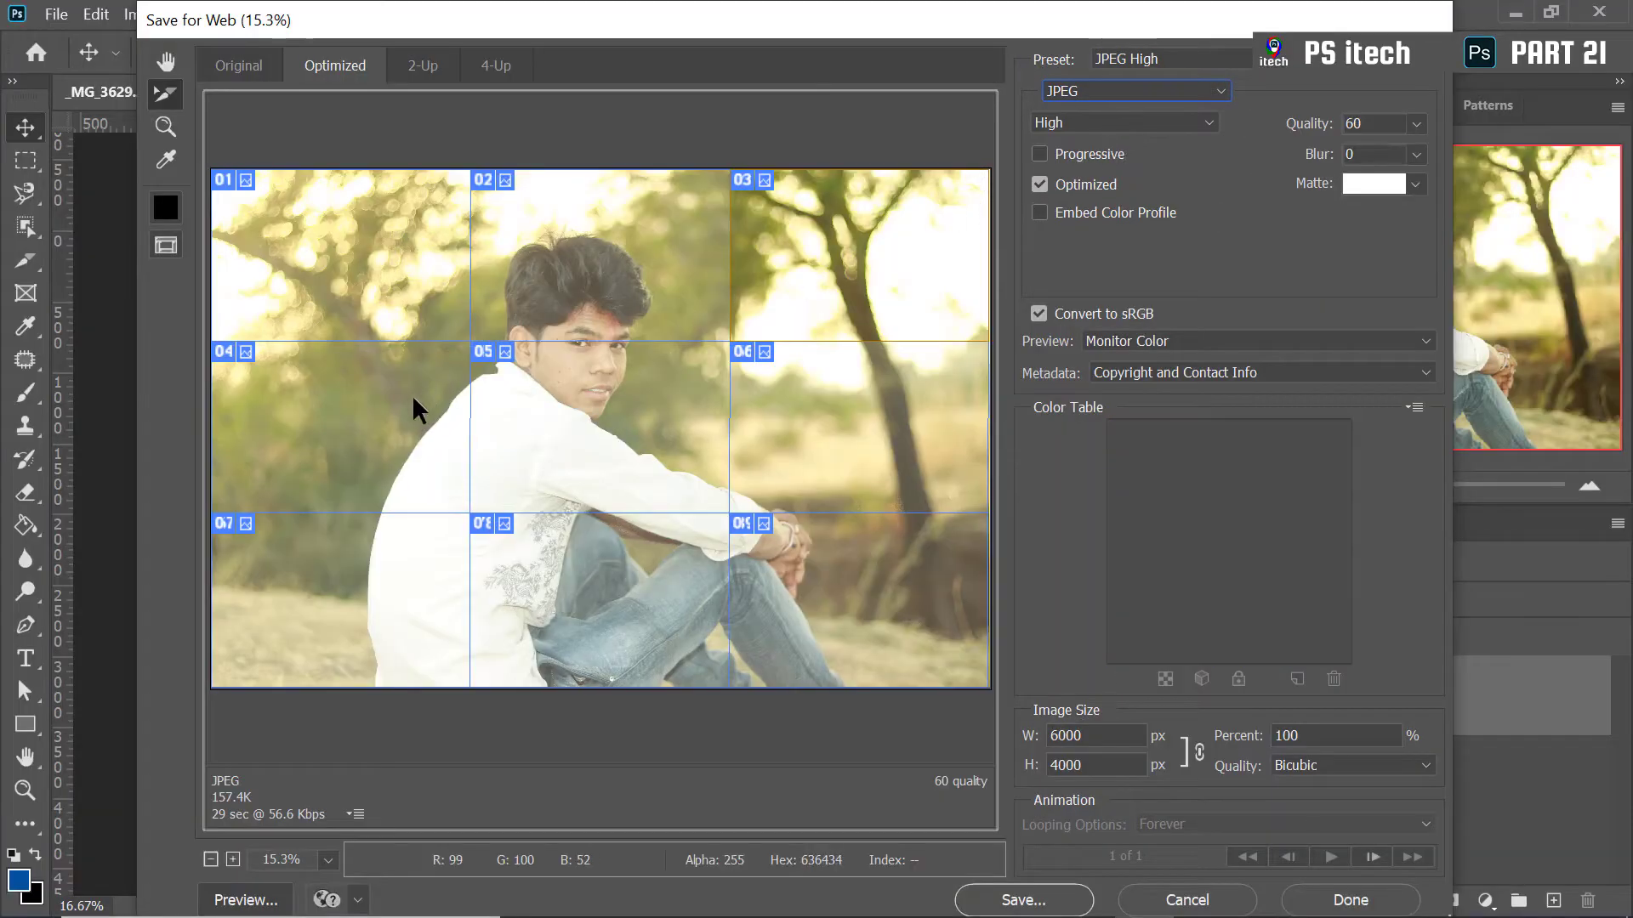
Set the export format of slices 04 through 08 to JPEG
{"action": "left_click", "coordinate": [412, 395]}
{"action": "left_click", "coordinate": [1108, 92]}
{"action": "left_click", "coordinate": [1109, 132]}
{"action": "left_click", "coordinate": [879, 383]}
{"action": "left_click", "coordinate": [357, 595]}
{"action": "left_click", "coordinate": [608, 595]}
{"action": "left_click", "coordinate": [1130, 91]}
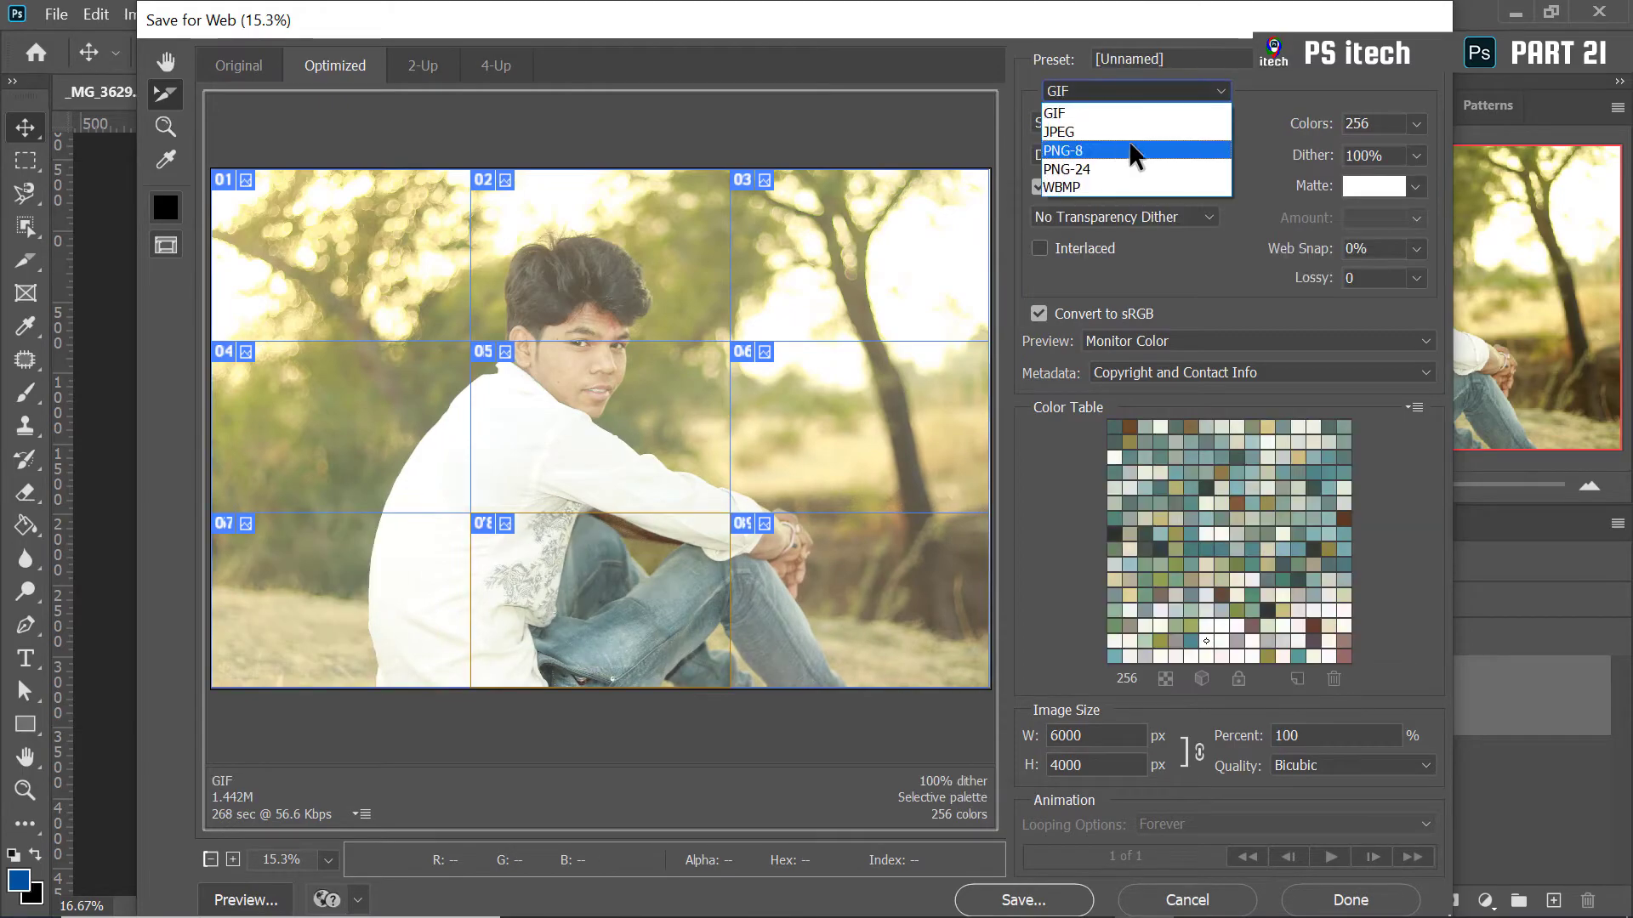
{"action": "left_click", "coordinate": [1122, 131]}
Set the export format of slice 09 to JPEG with a quality of 27
{"action": "left_click", "coordinate": [859, 595]}
{"action": "left_click", "coordinate": [1122, 132]}
{"action": "left_click", "coordinate": [1416, 124]}
{"action": "mouse_move", "coordinate": [1329, 157]}
{"action": "left_mouse_down"}
{"action": "mouse_move", "coordinate": [1350, 156]}
{"action": "mouse_move", "coordinate": [1324, 156]}
{"action": "left_mouse_up"}
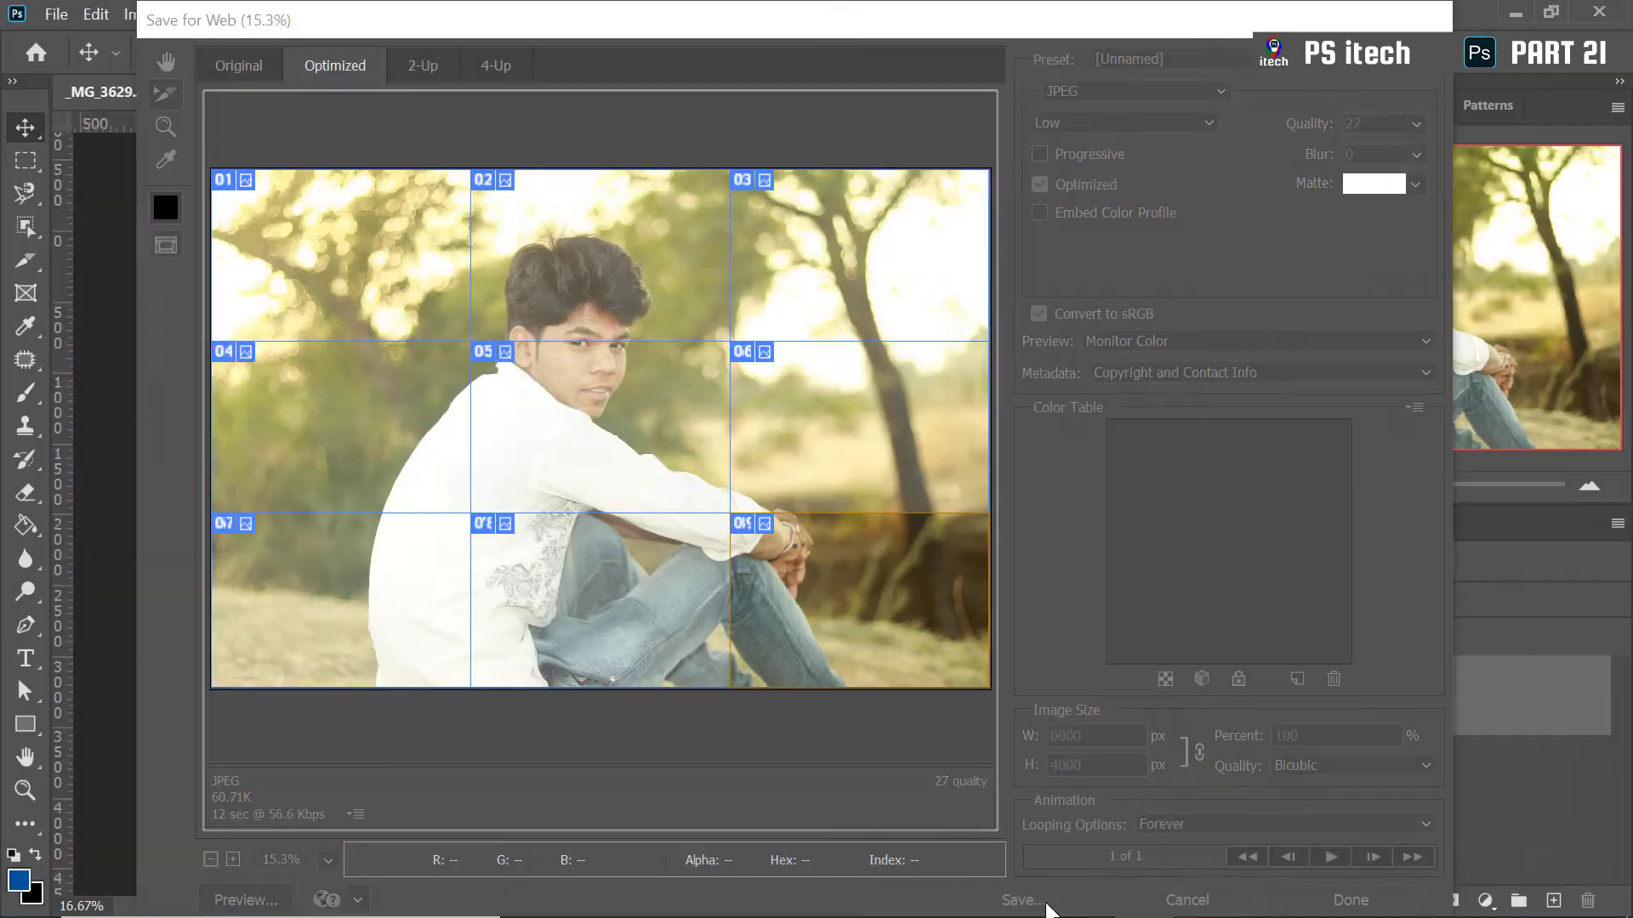
Save all slices as images only into a new Desktop folder named "test slices"
{"action": "left_click", "coordinate": [1023, 900]}
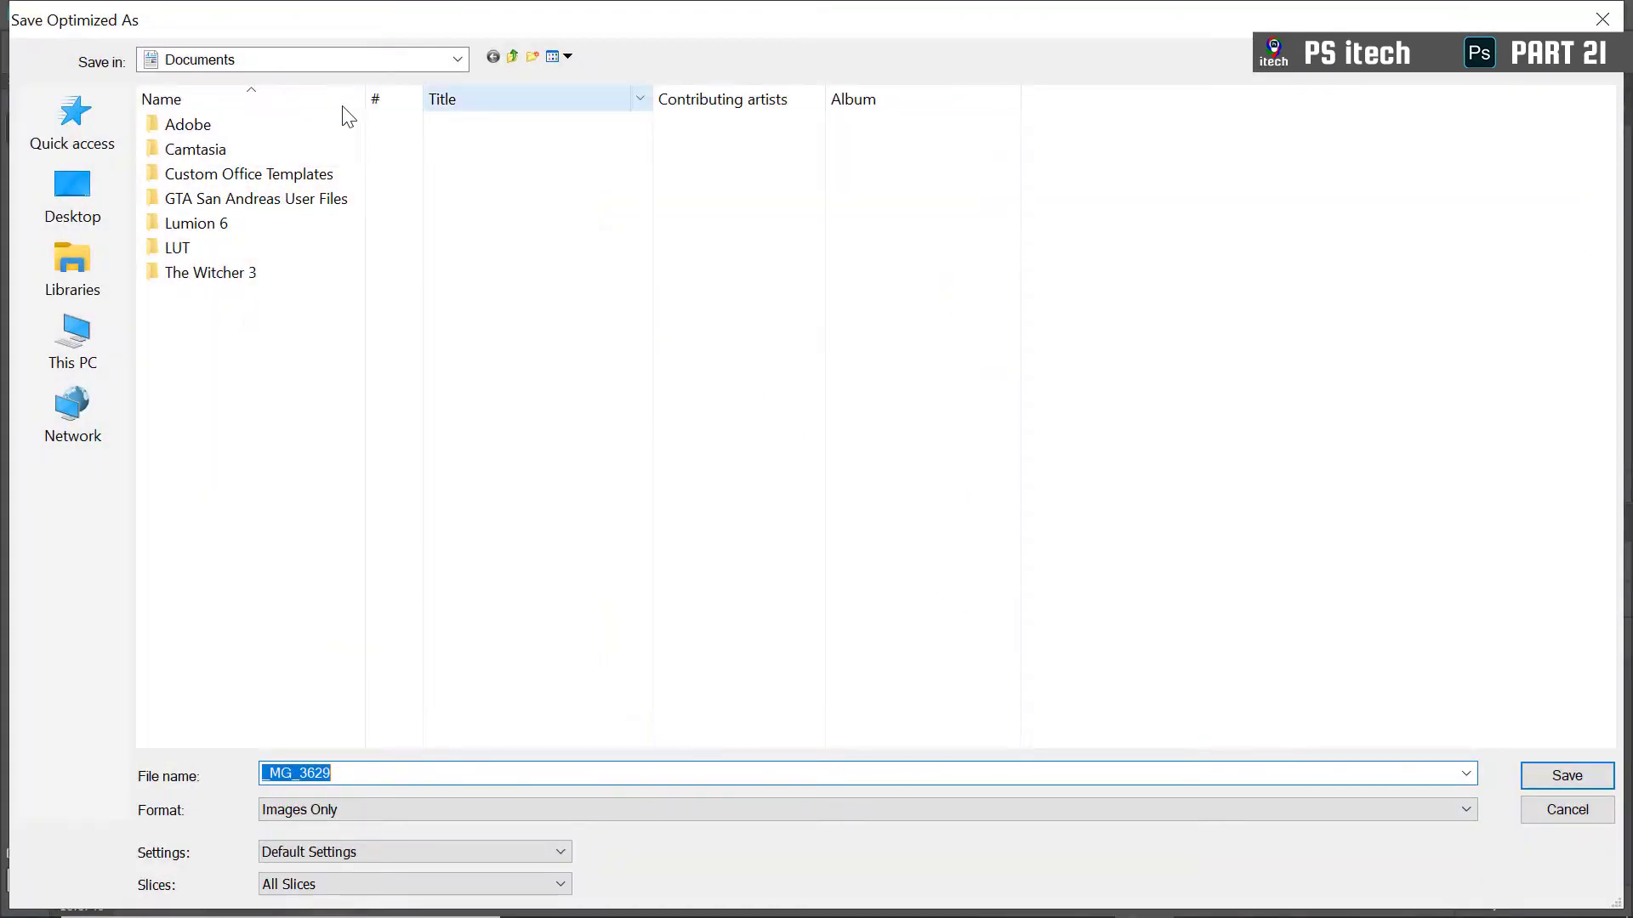
{"action": "left_click", "coordinate": [109, 176]}
{"action": "right_click", "coordinate": [660, 519]}
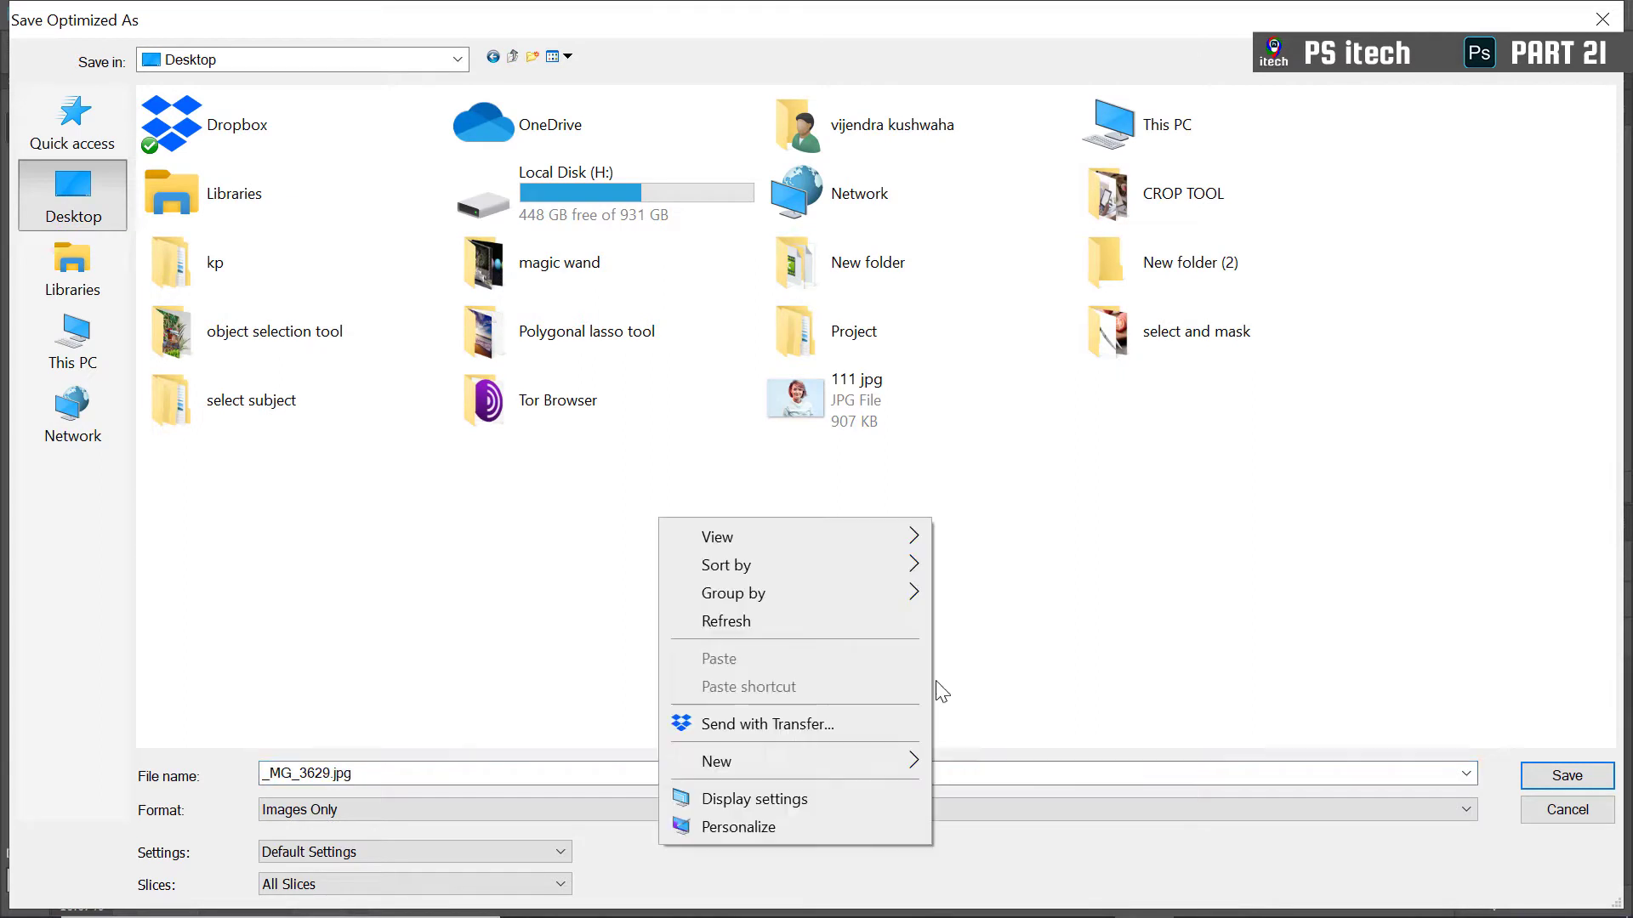
{"action": "mouse_move", "coordinate": [738, 761]}
{"action": "left_click", "coordinate": [1007, 469]}
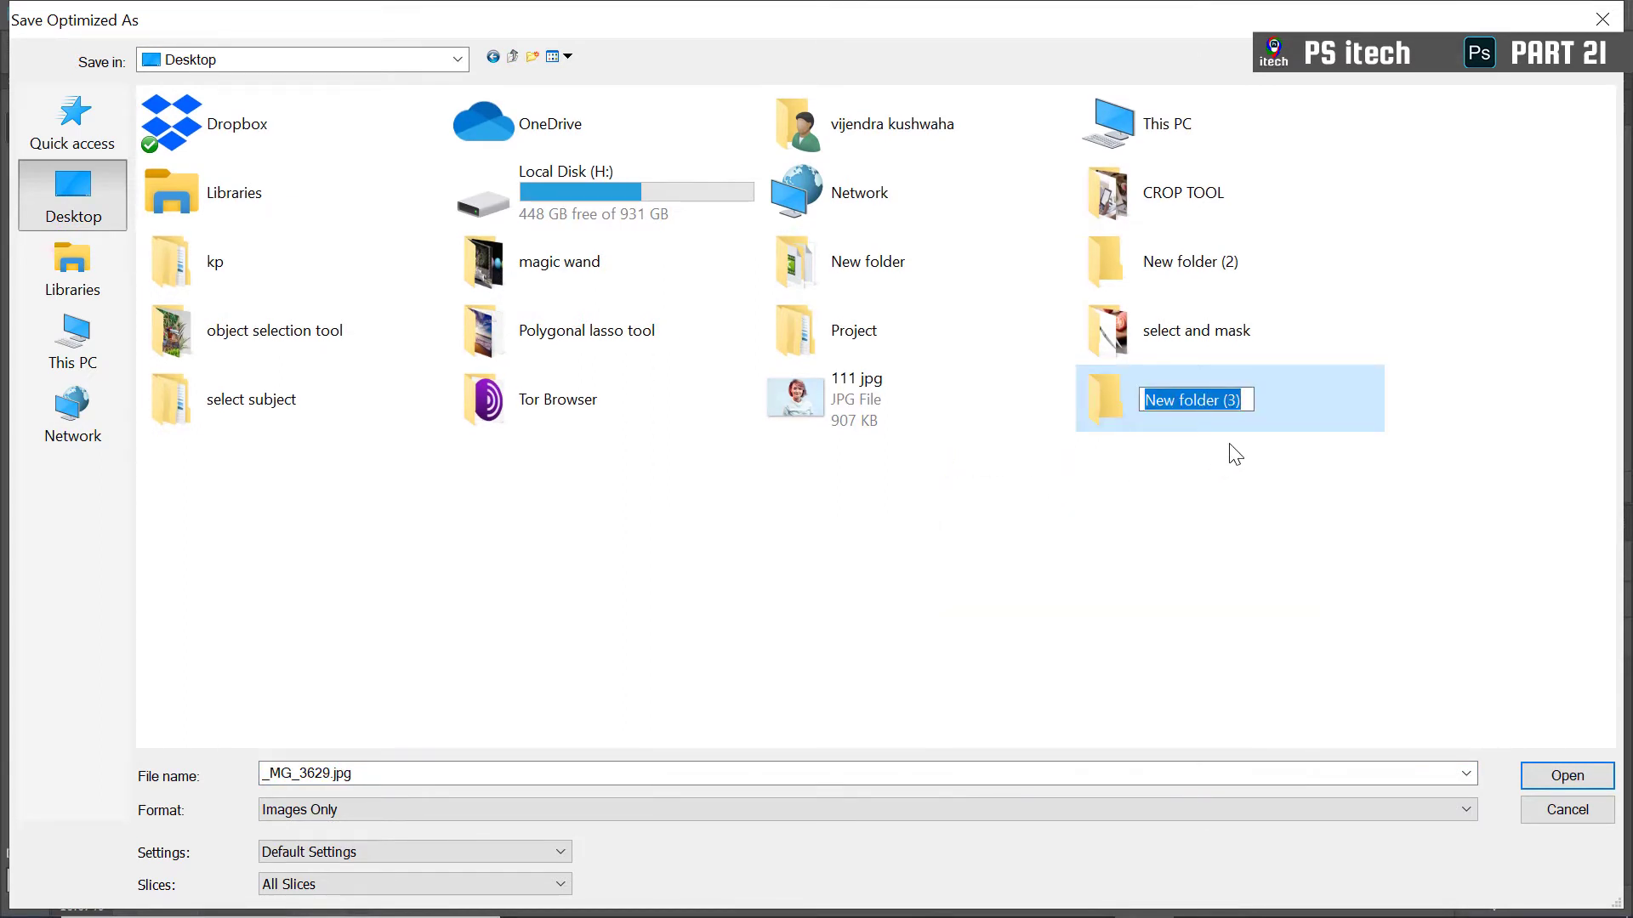
{"action": "type", "text": "test"}
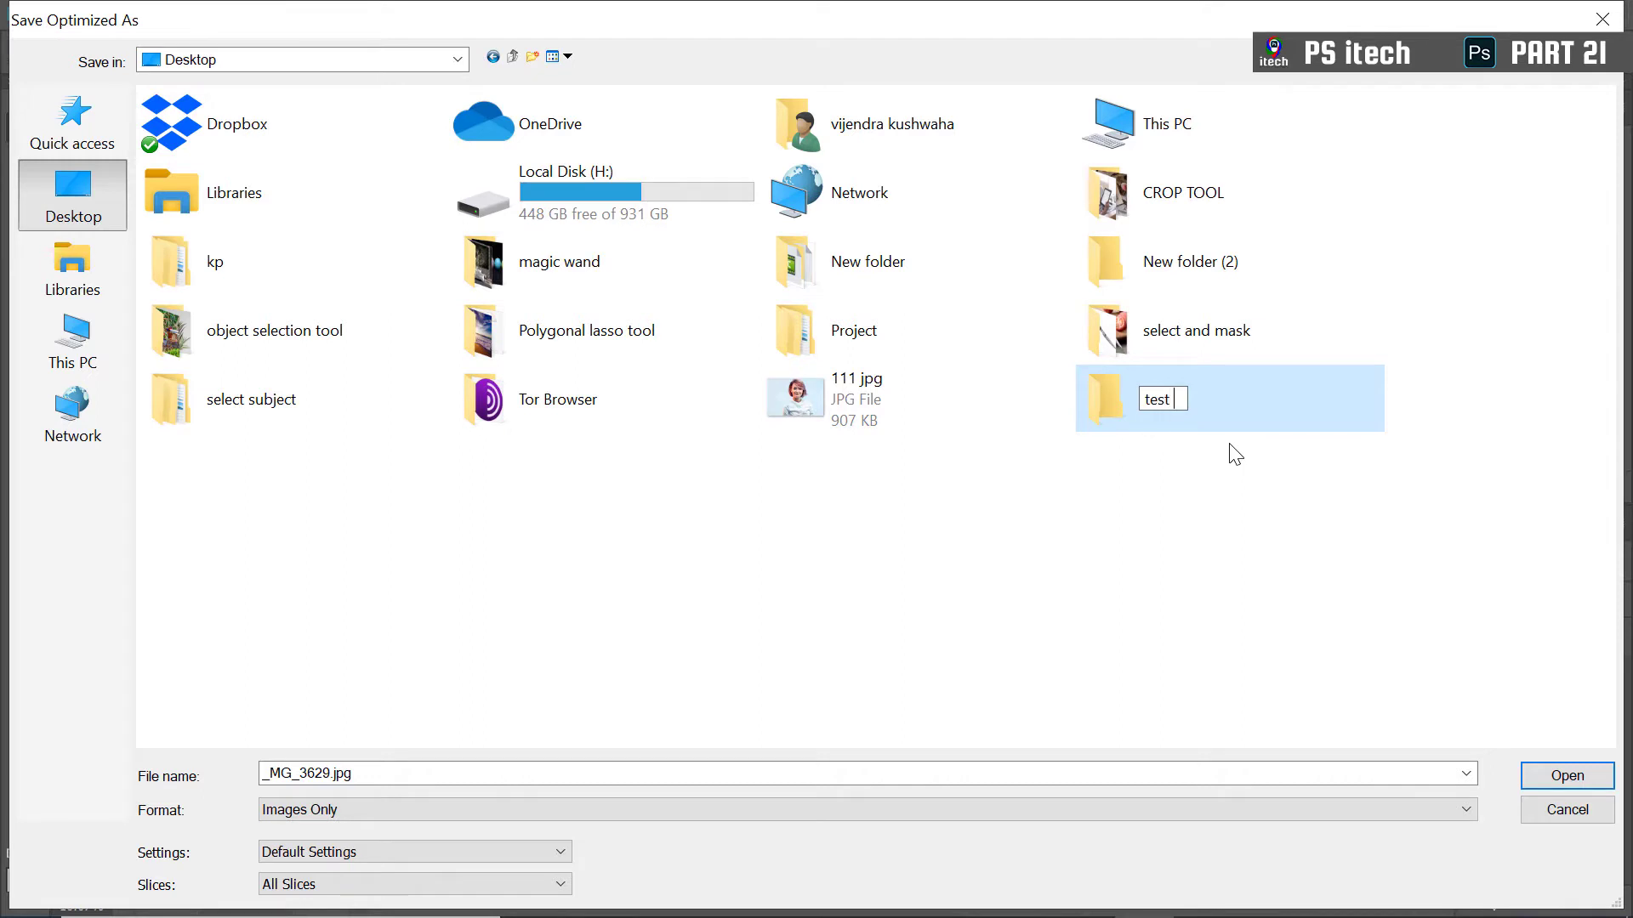
{"action": "type", "text": " slices"}
{"action": "key", "text": "Return"}
{"action": "double_click", "coordinate": [1092, 433]}
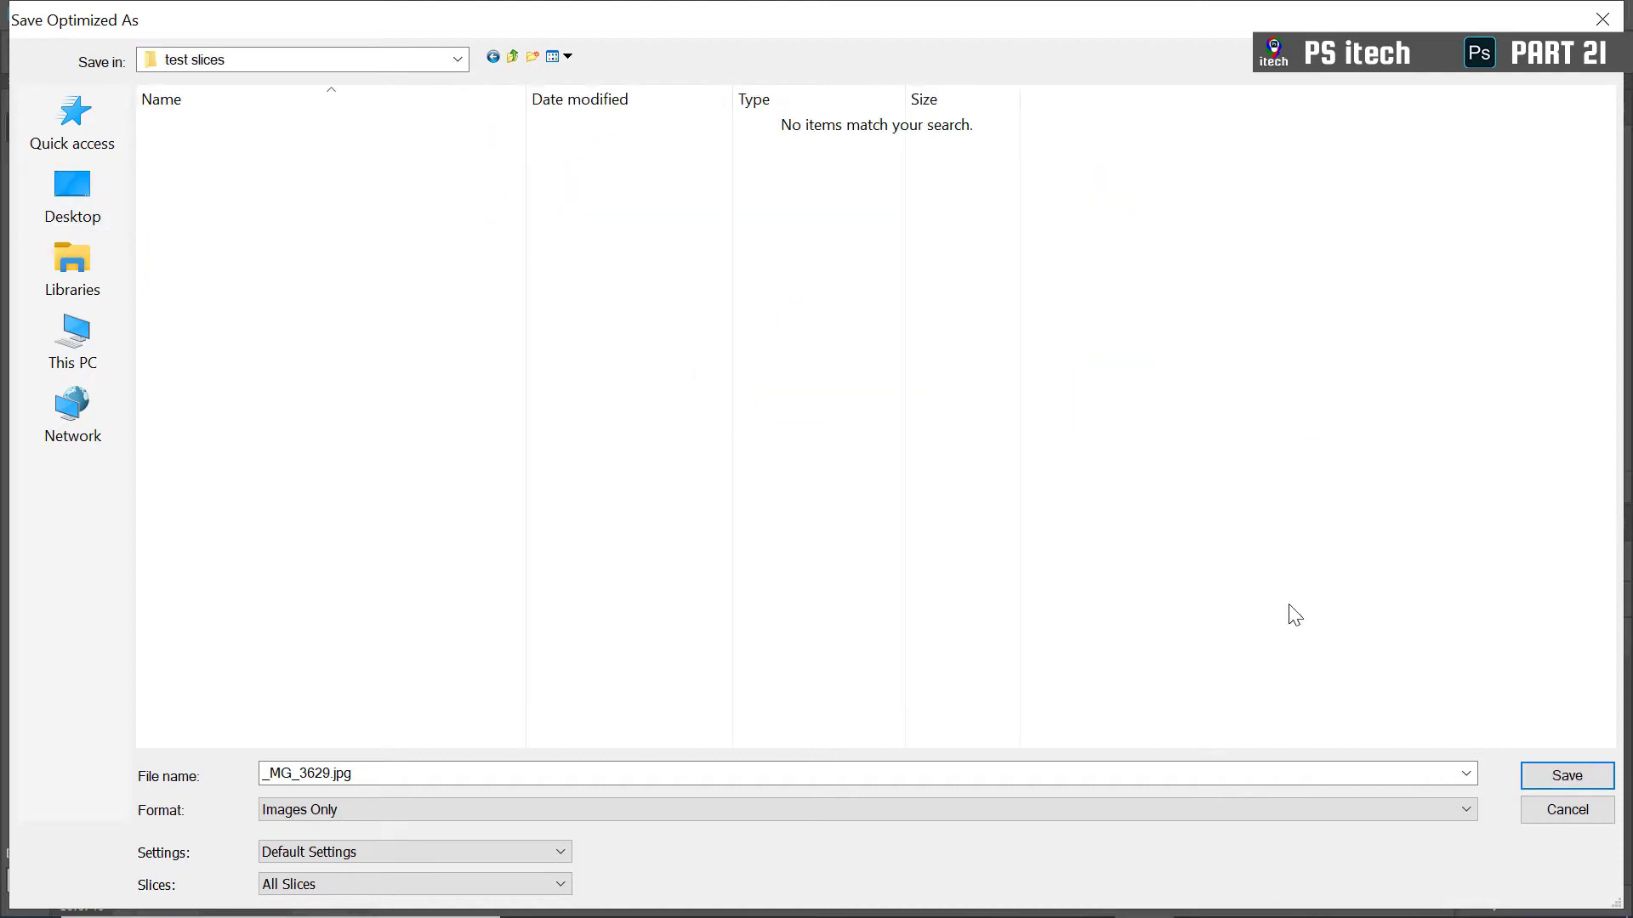
{"action": "left_click", "coordinate": [1556, 773]}
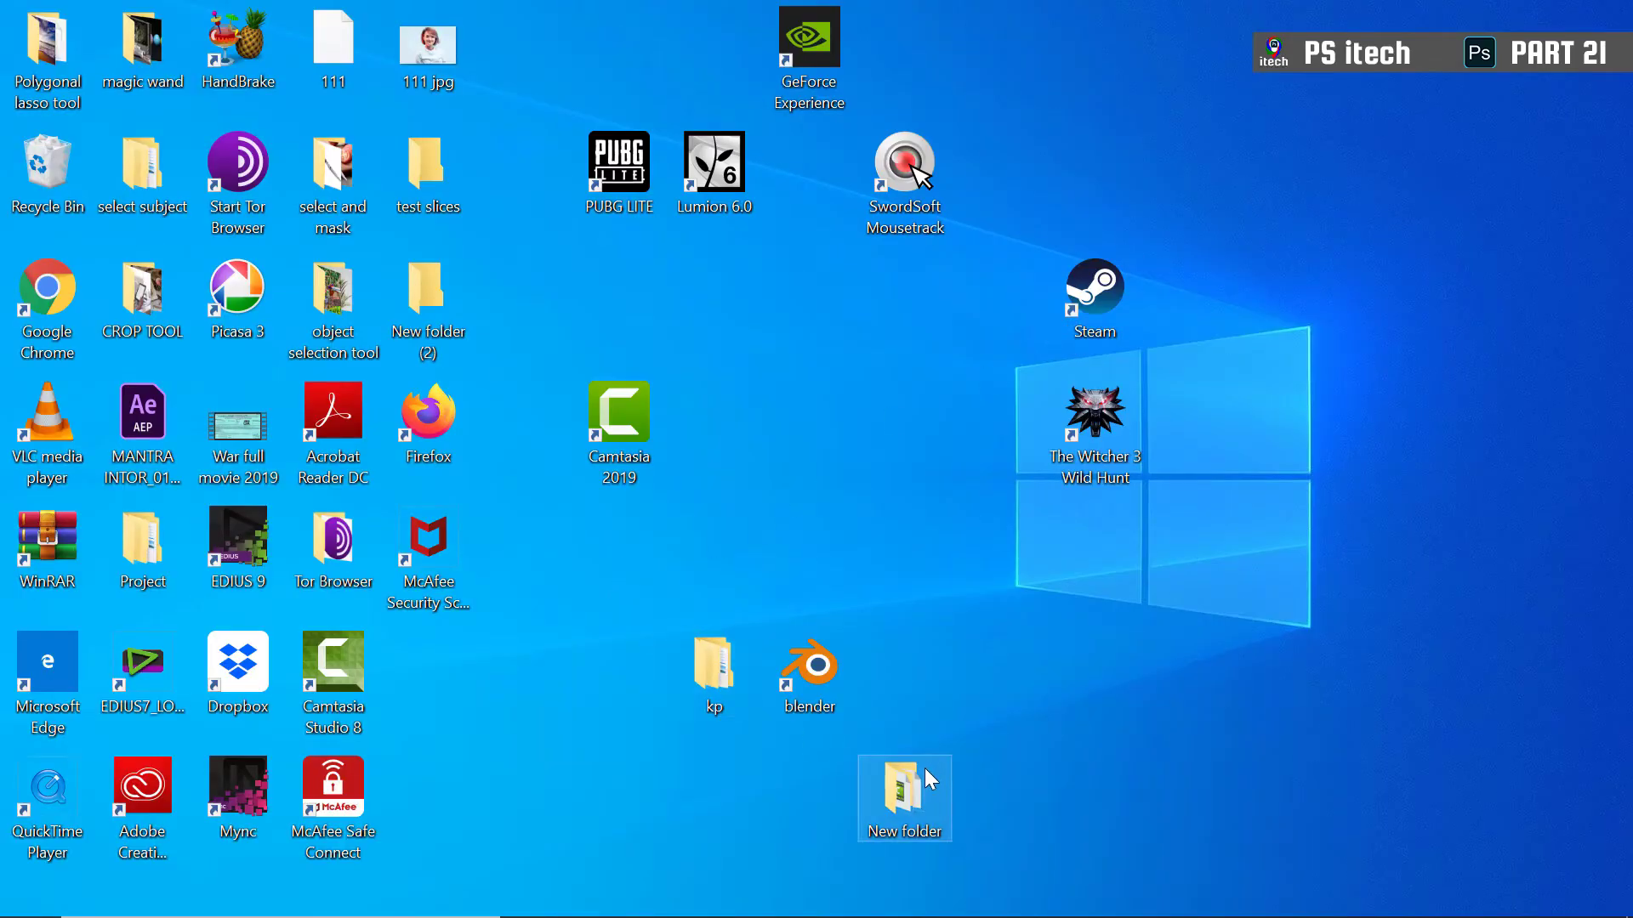
Open the images folder inside the Desktop folder "test slices" and view the first two exported slices
{"action": "double_click", "coordinate": [438, 194]}
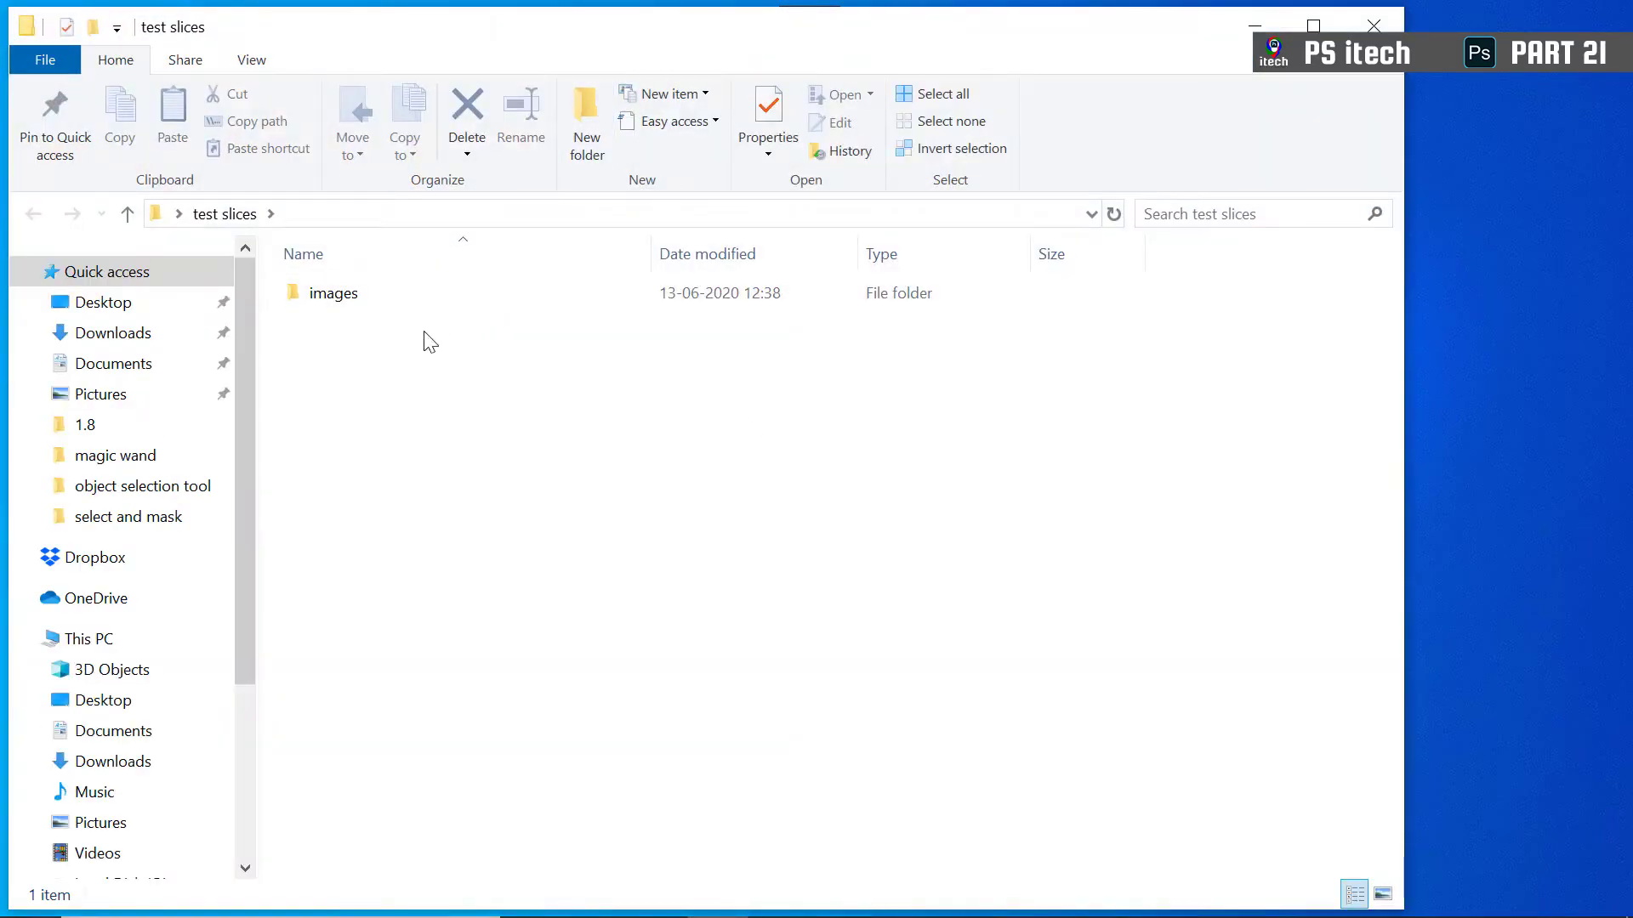
{"action": "double_click", "coordinate": [434, 297]}
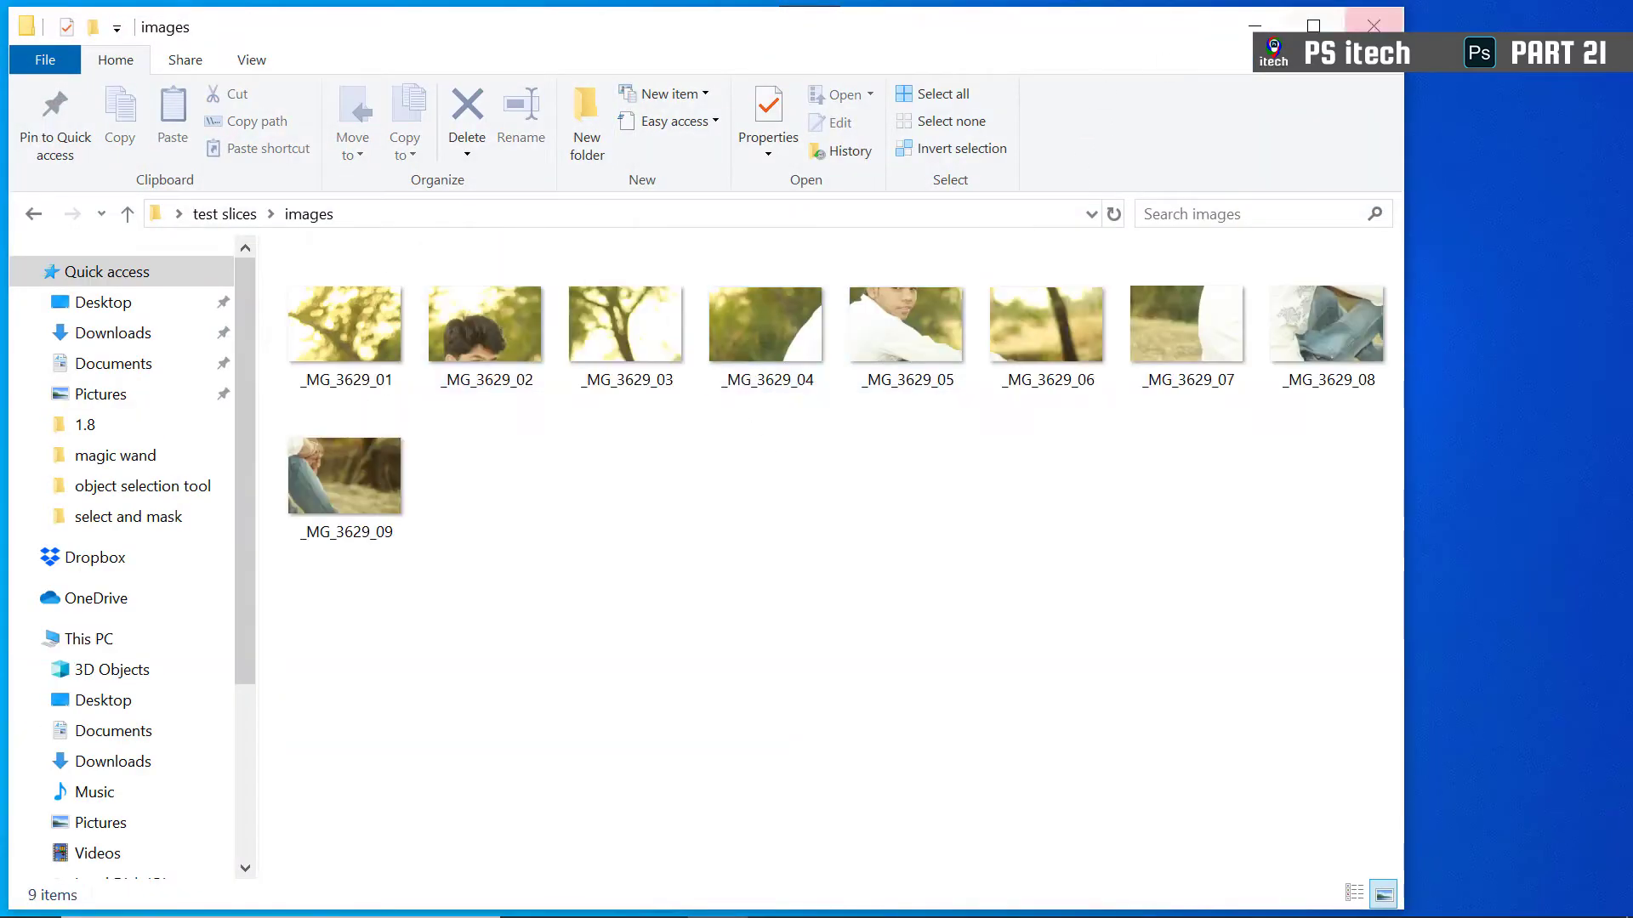
{"action": "left_click", "coordinate": [1331, 27]}
{"action": "left_click", "coordinate": [383, 328]}
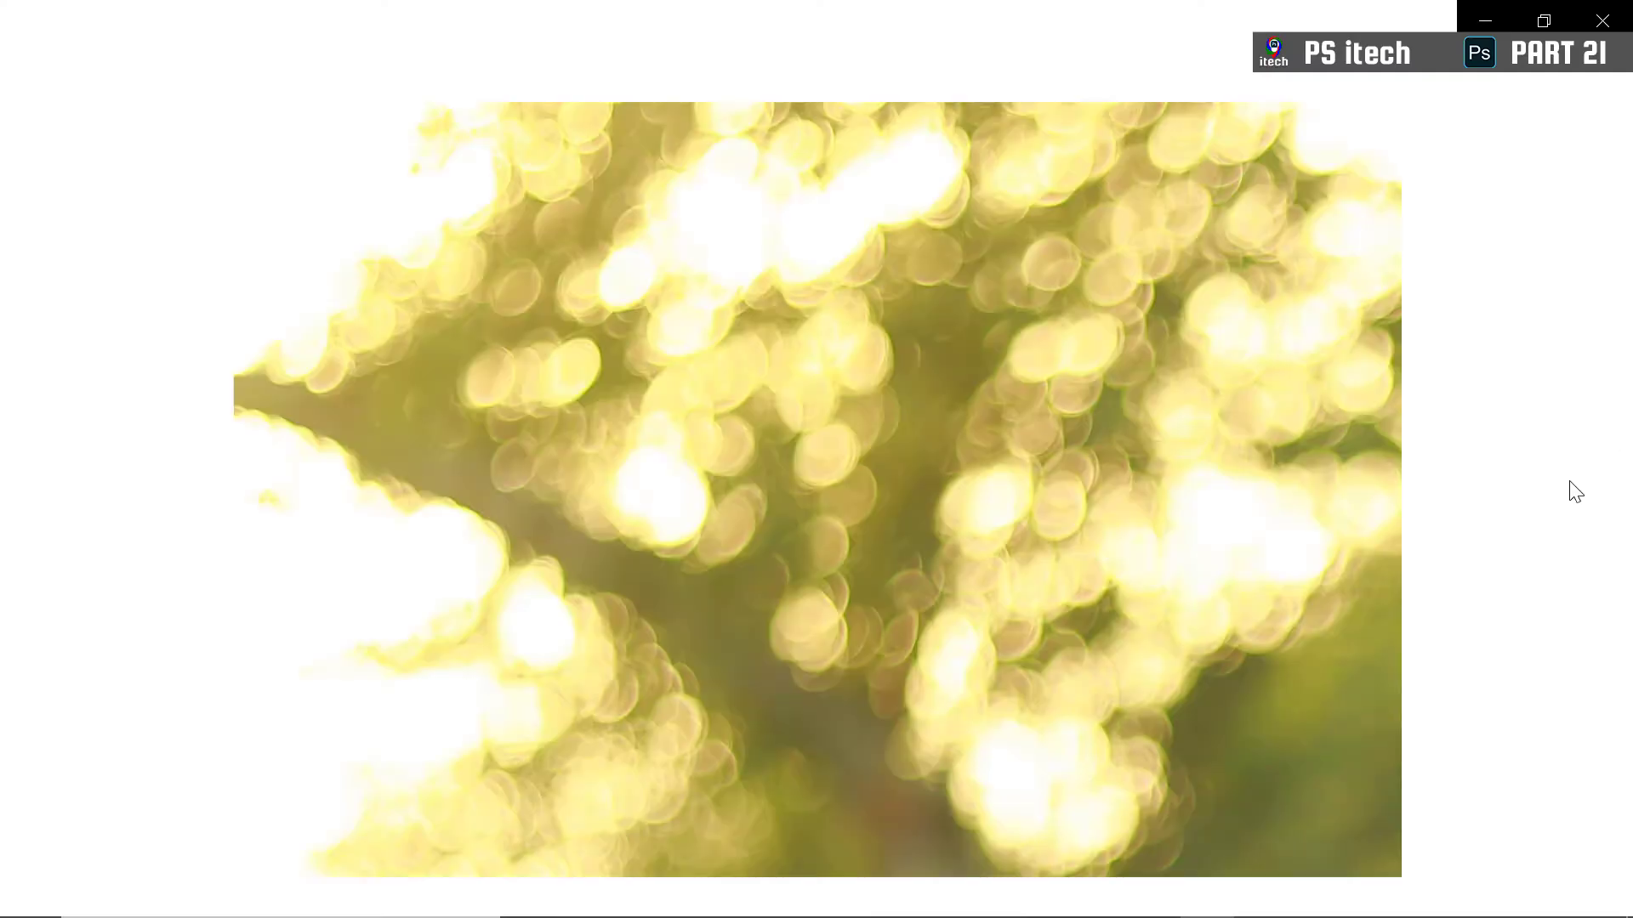
{"action": "left_click", "coordinate": [1574, 502]}
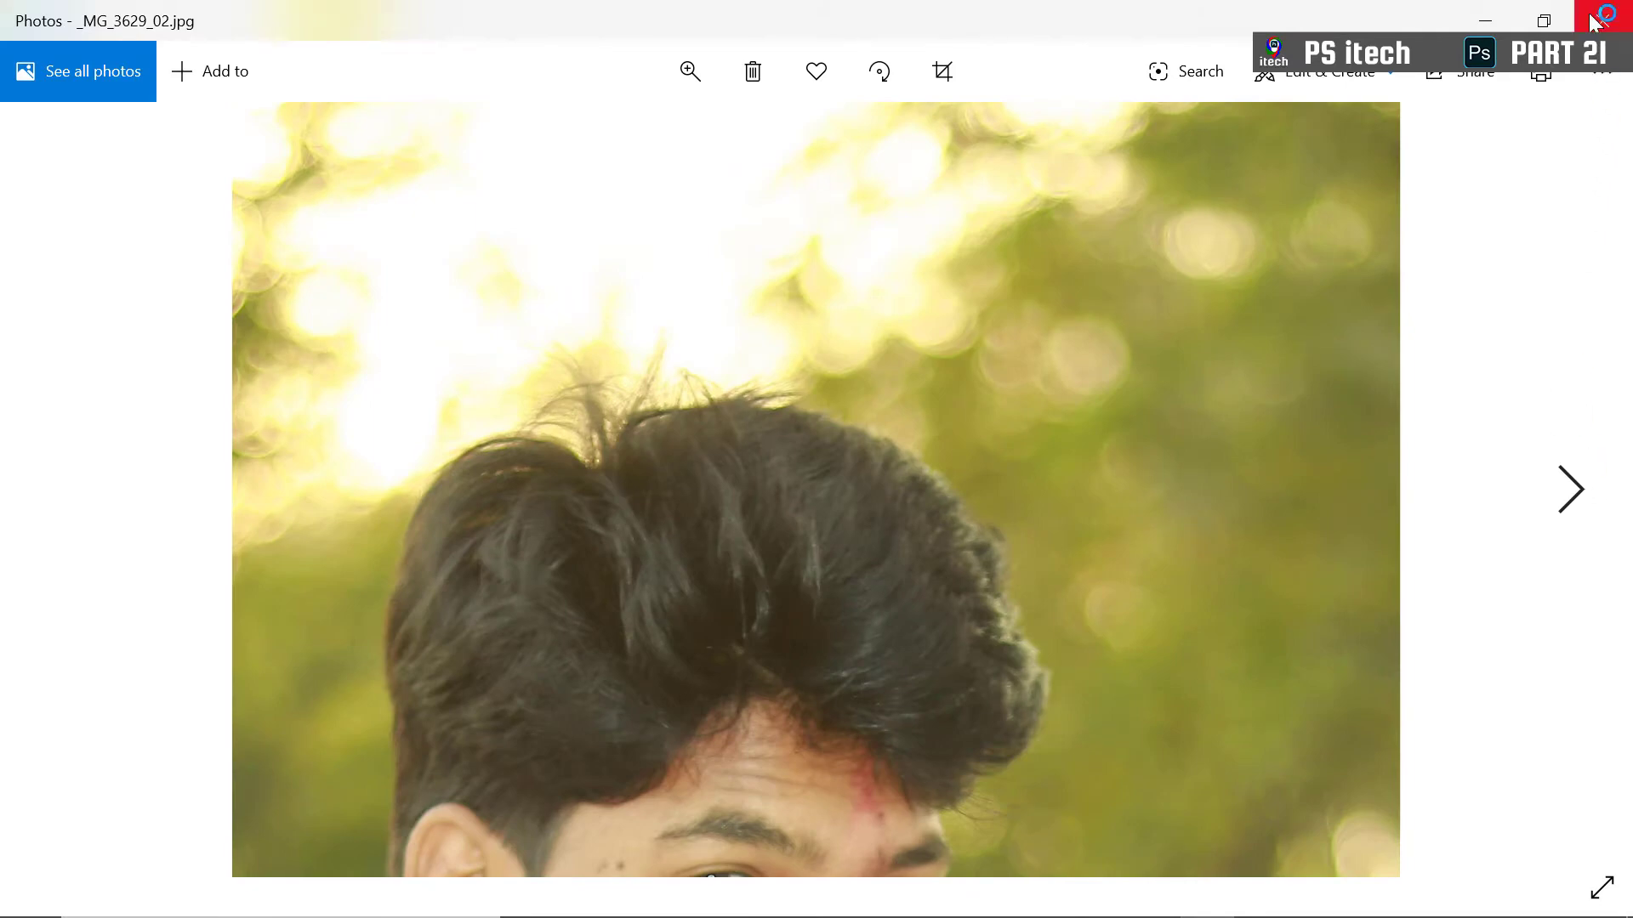
{"action": "left_click", "coordinate": [1615, 23]}
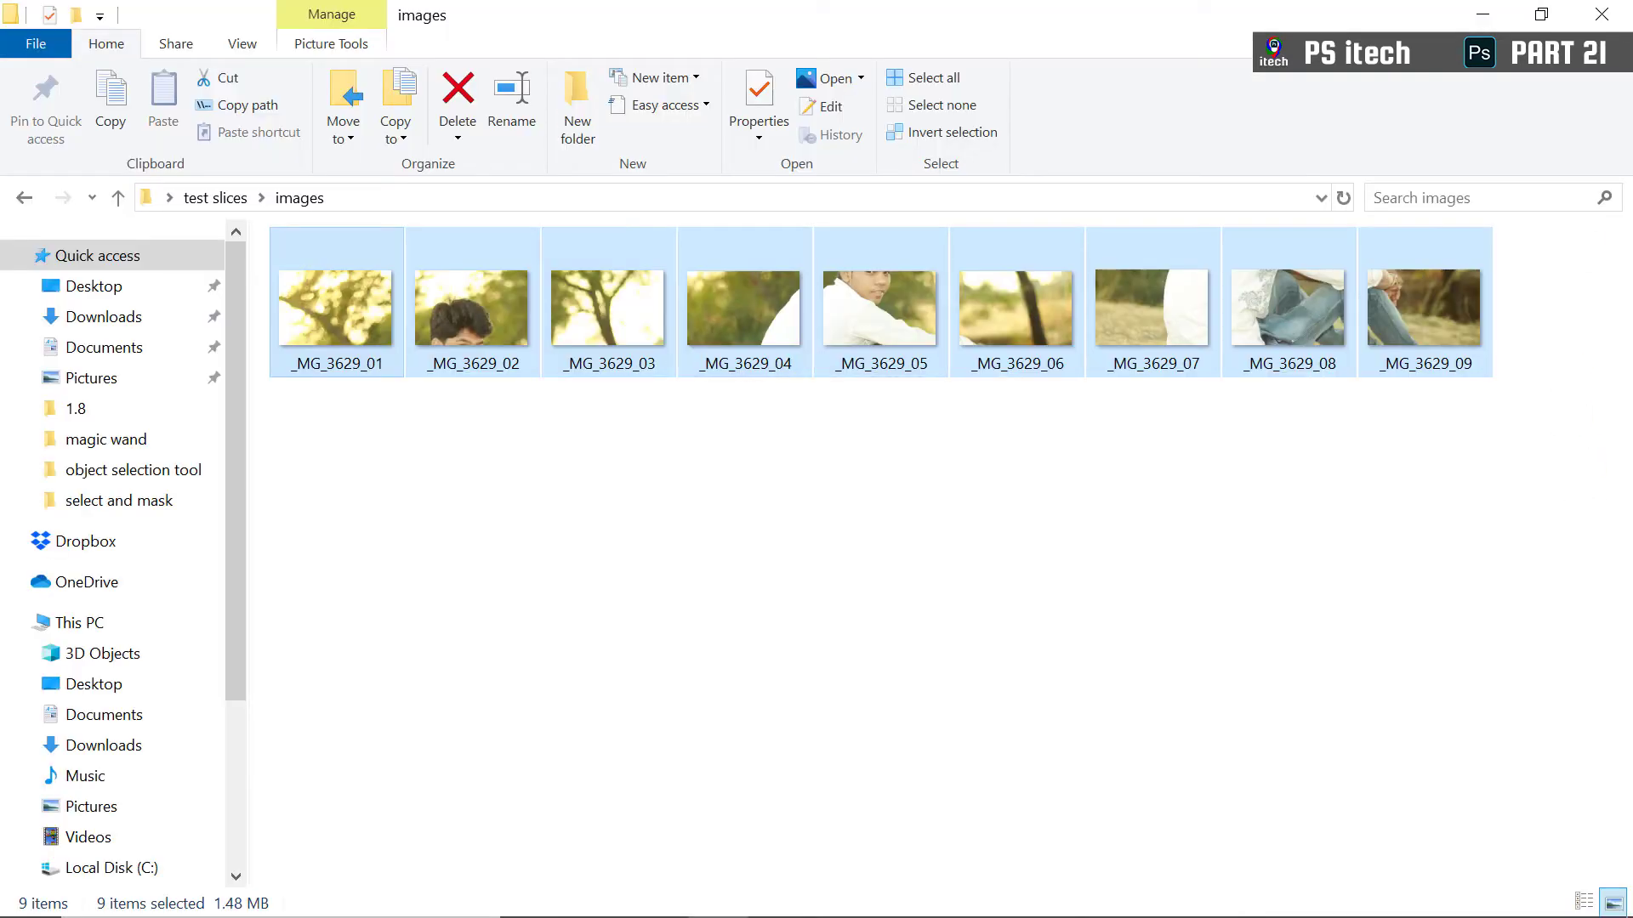
Reopen _MG_3629_01 and page through the exported slice images that follow it
{"action": "left_click", "coordinate": [612, 459]}
{"action": "right_click", "coordinate": [349, 315]}
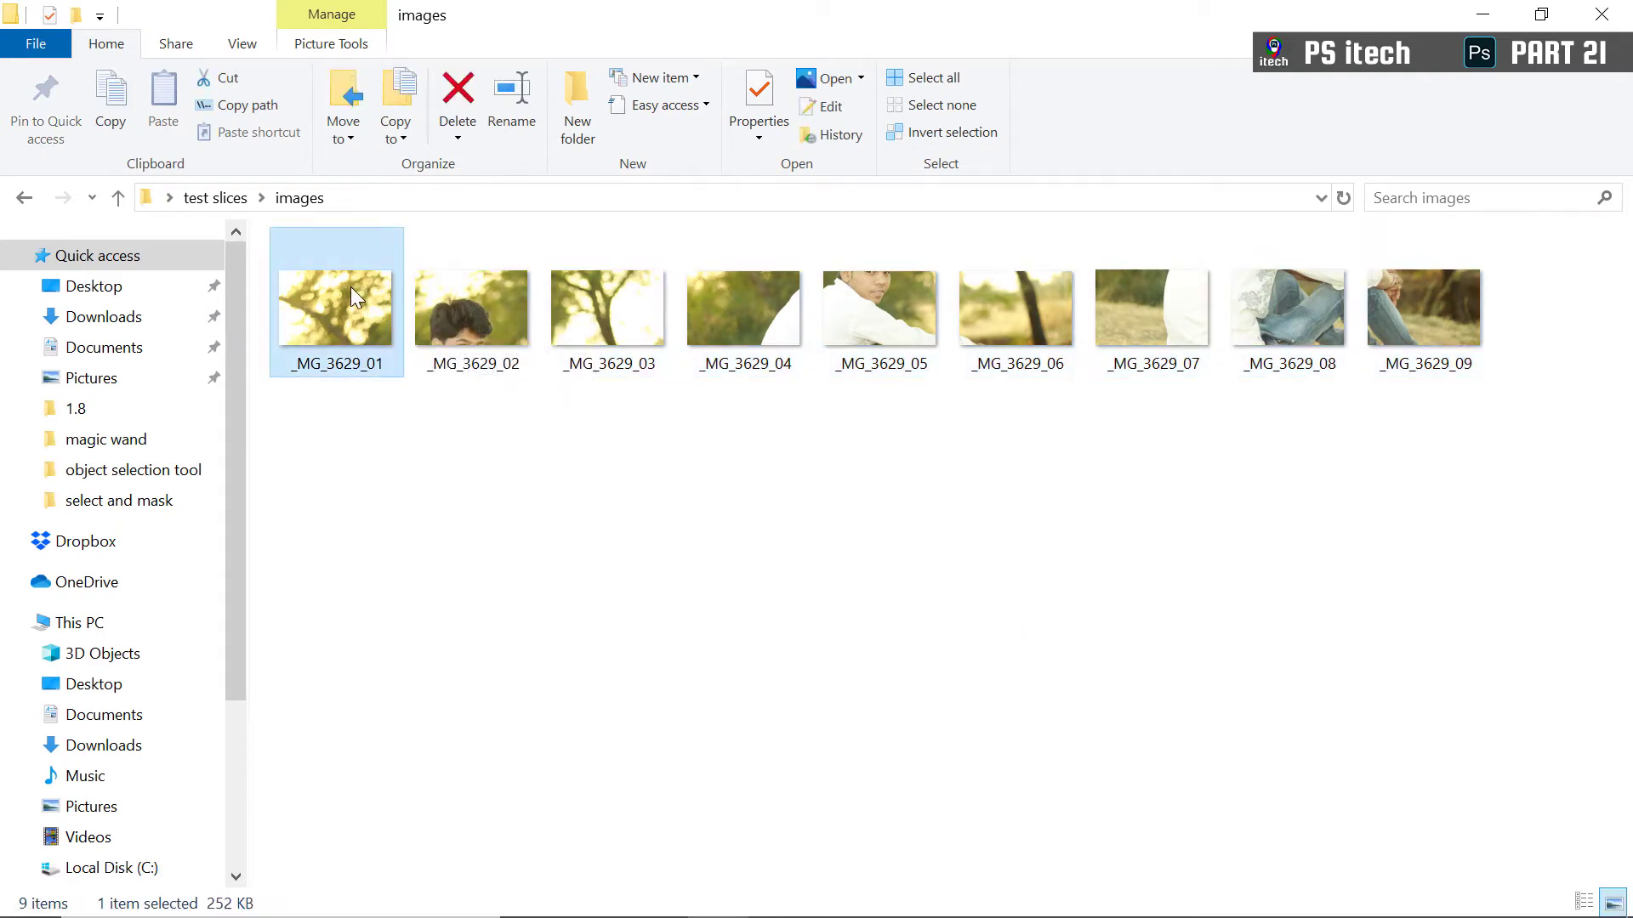
{"action": "left_click", "coordinate": [482, 97]}
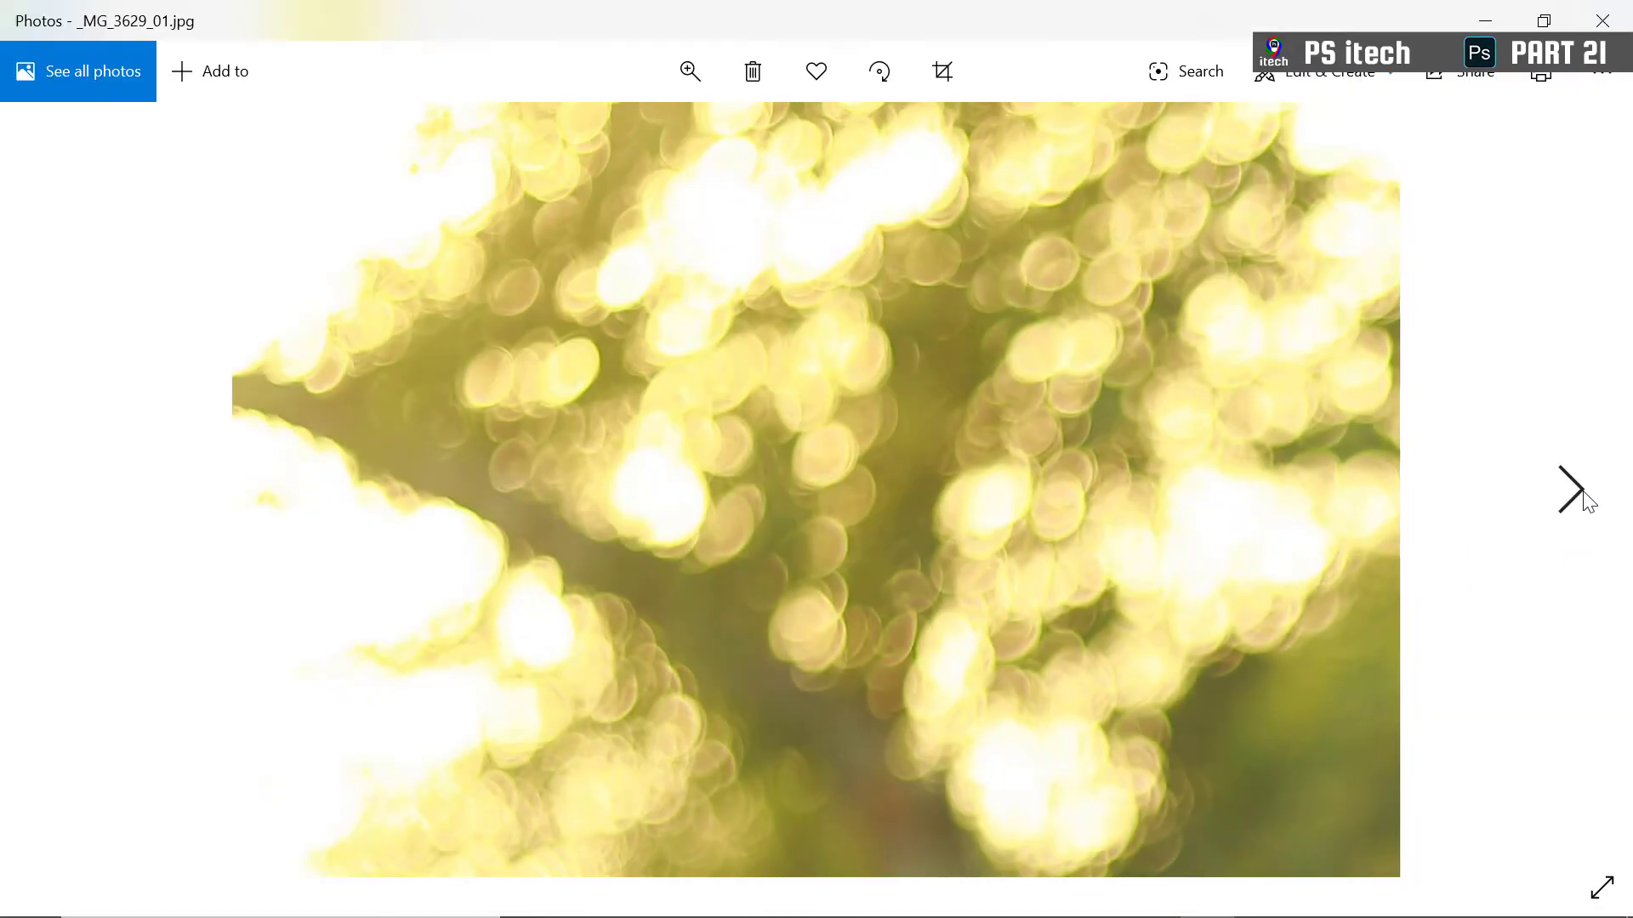
{"action": "left_click", "coordinate": [1585, 499]}
{"action": "left_click", "coordinate": [1585, 499]}
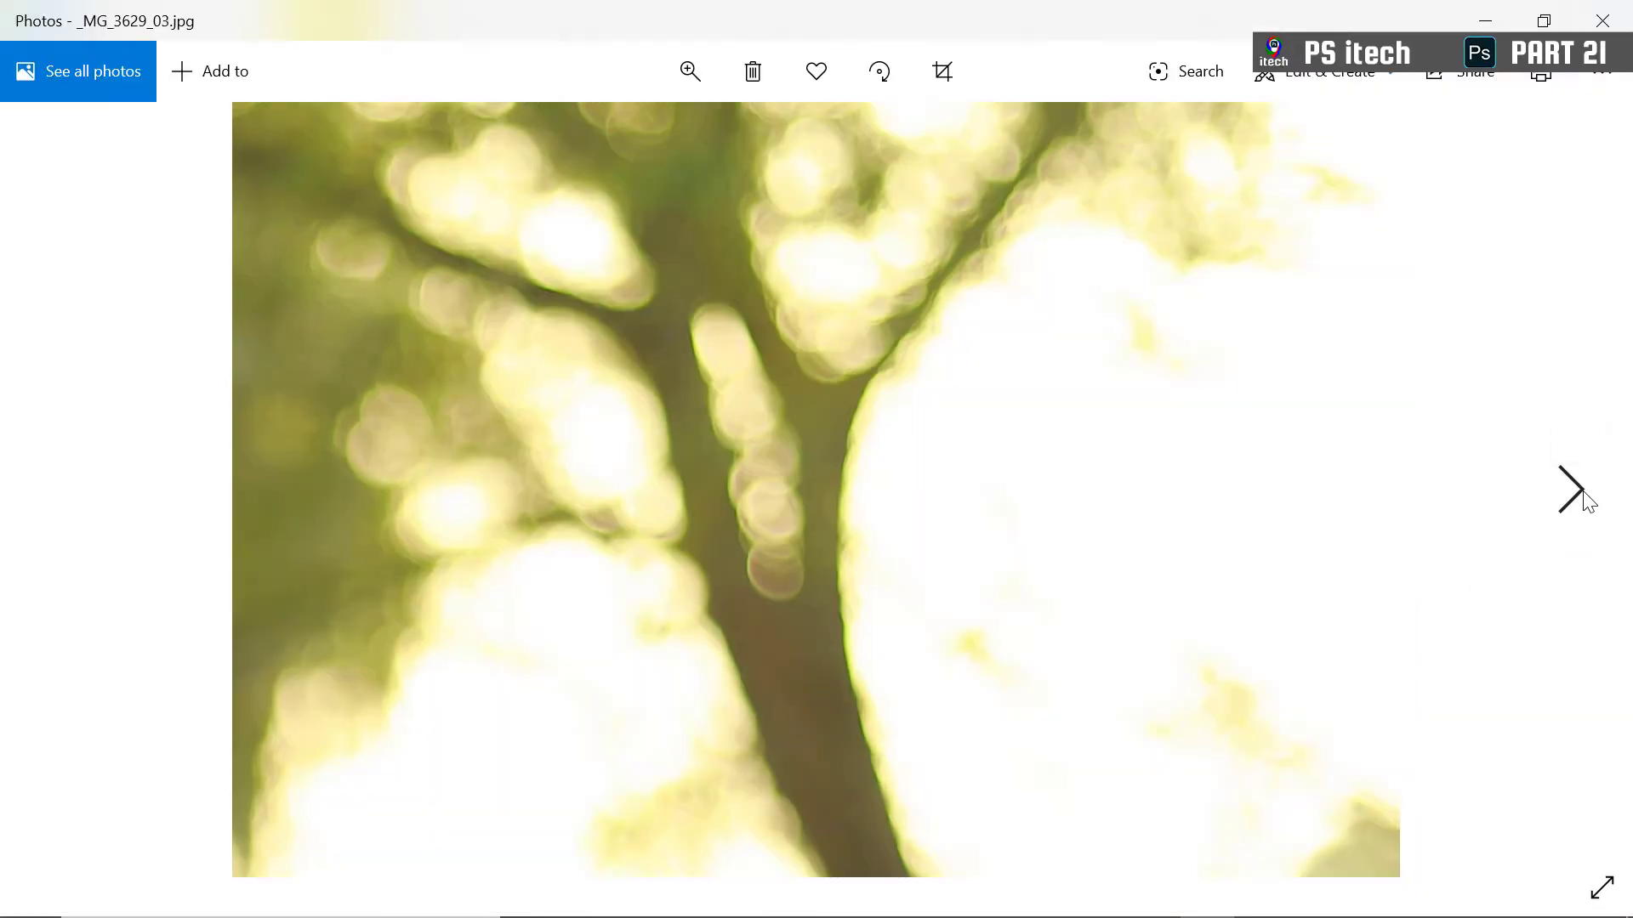
{"action": "left_click", "coordinate": [1585, 499]}
{"action": "left_click", "coordinate": [1585, 499]}
{"action": "left_click", "coordinate": [1585, 500]}
{"action": "left_click", "coordinate": [1585, 499]}
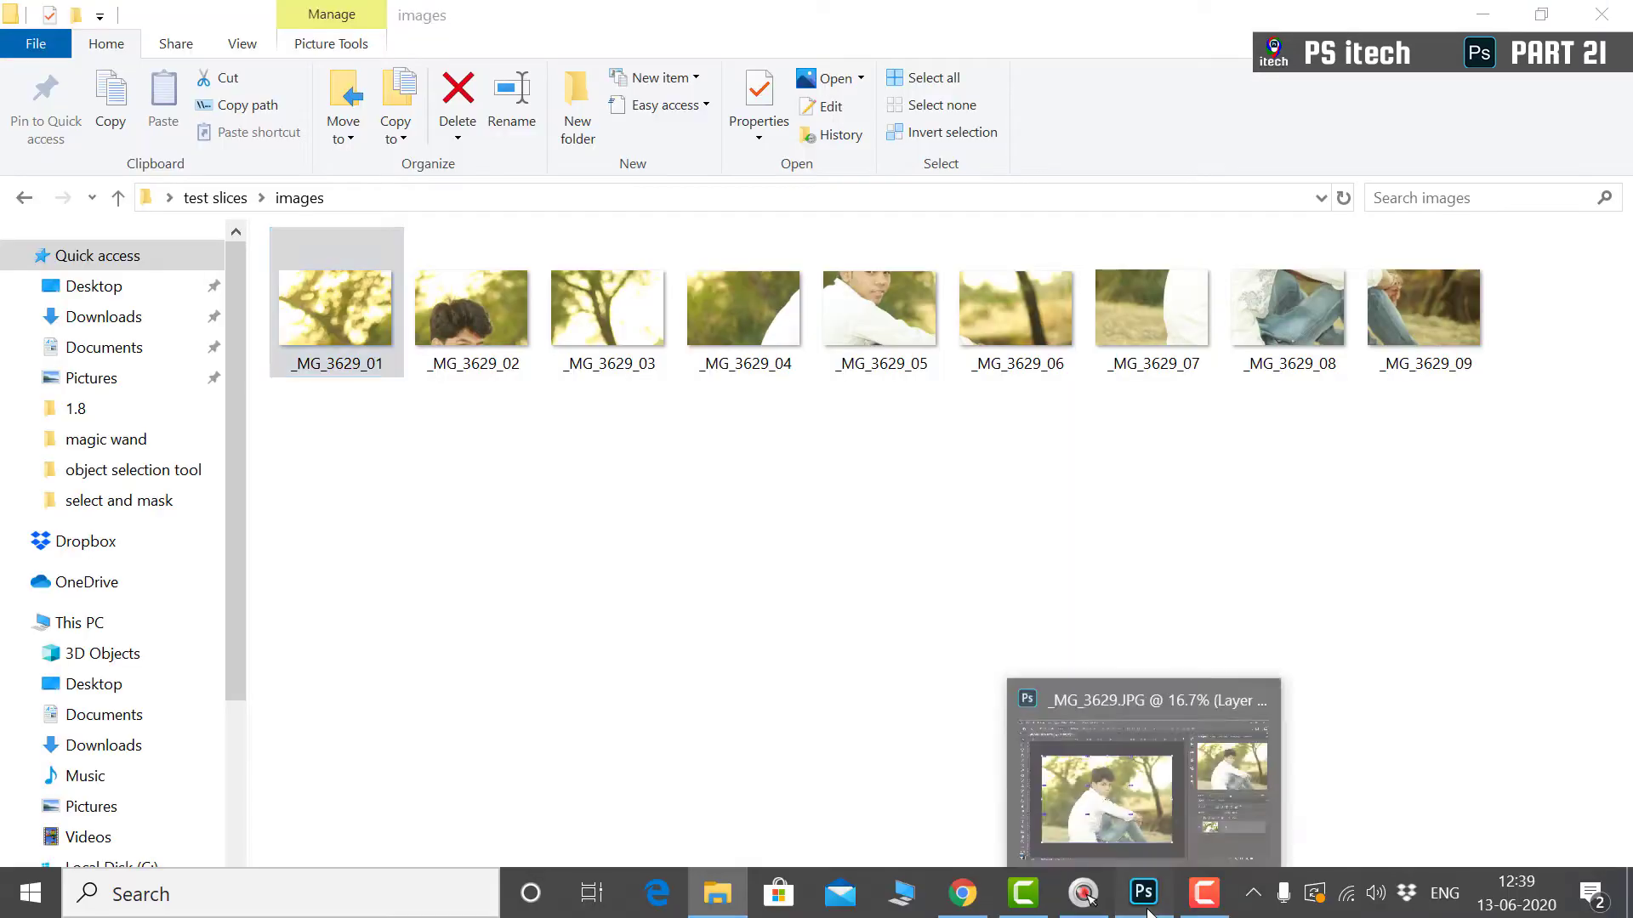
Switch back to Photoshop and create a new 5 x 5 inch document at 300 pixels/inch with a white background
{"action": "left_click", "coordinate": [1131, 808]}
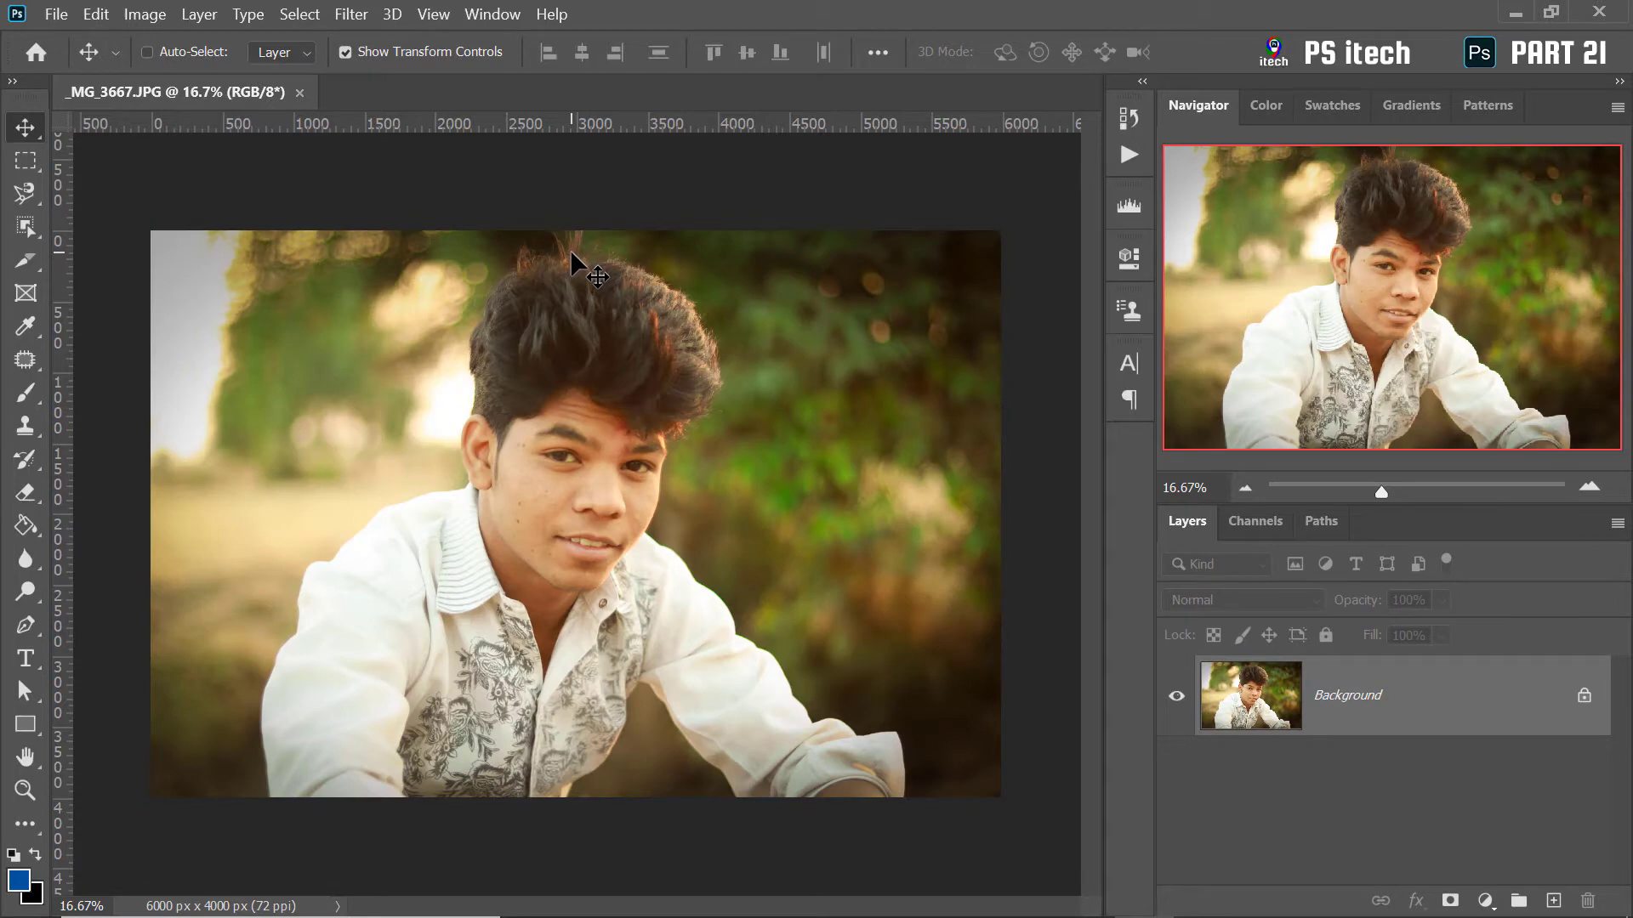
{"action": "key", "text": "ctrl+n"}
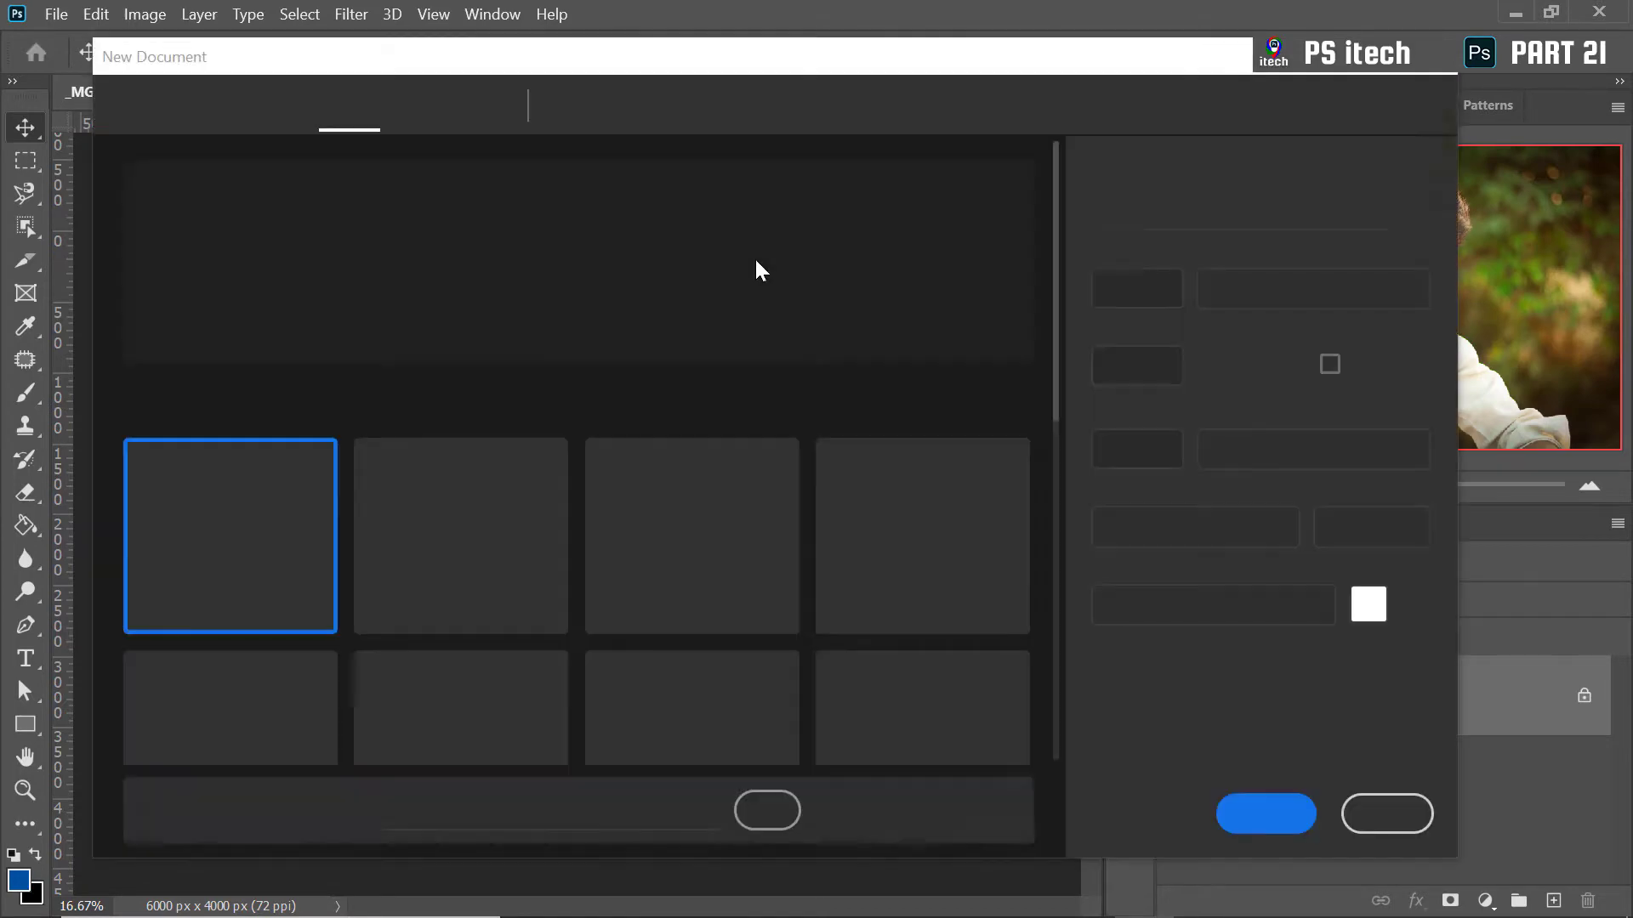
{"action": "type", "text": "5"}
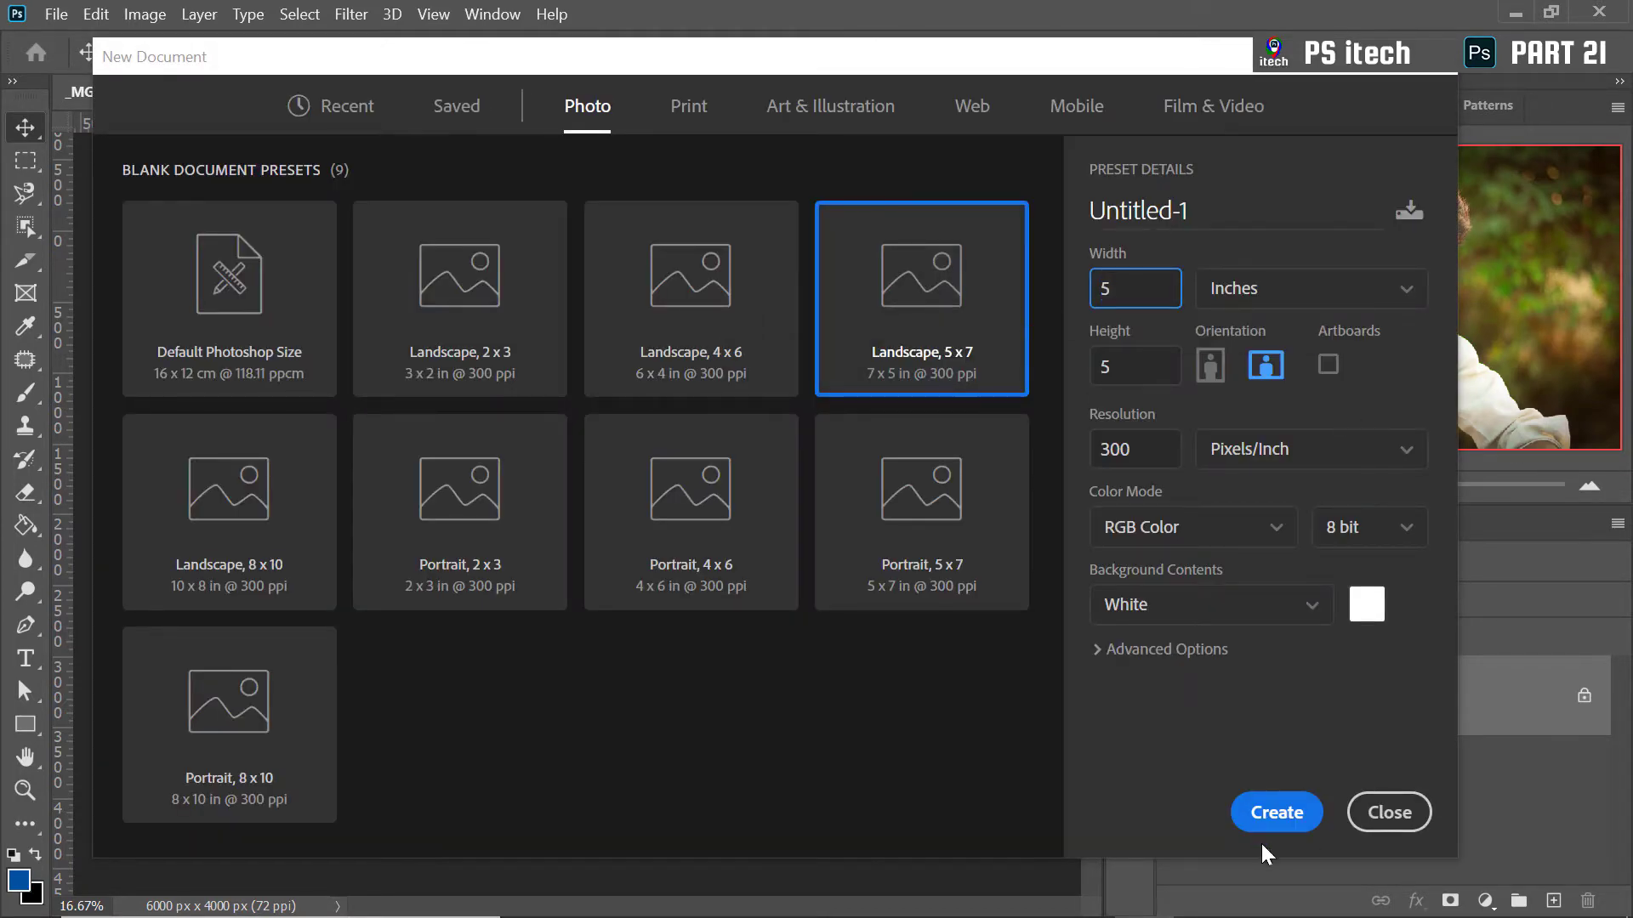
{"action": "left_click", "coordinate": [1267, 817]}
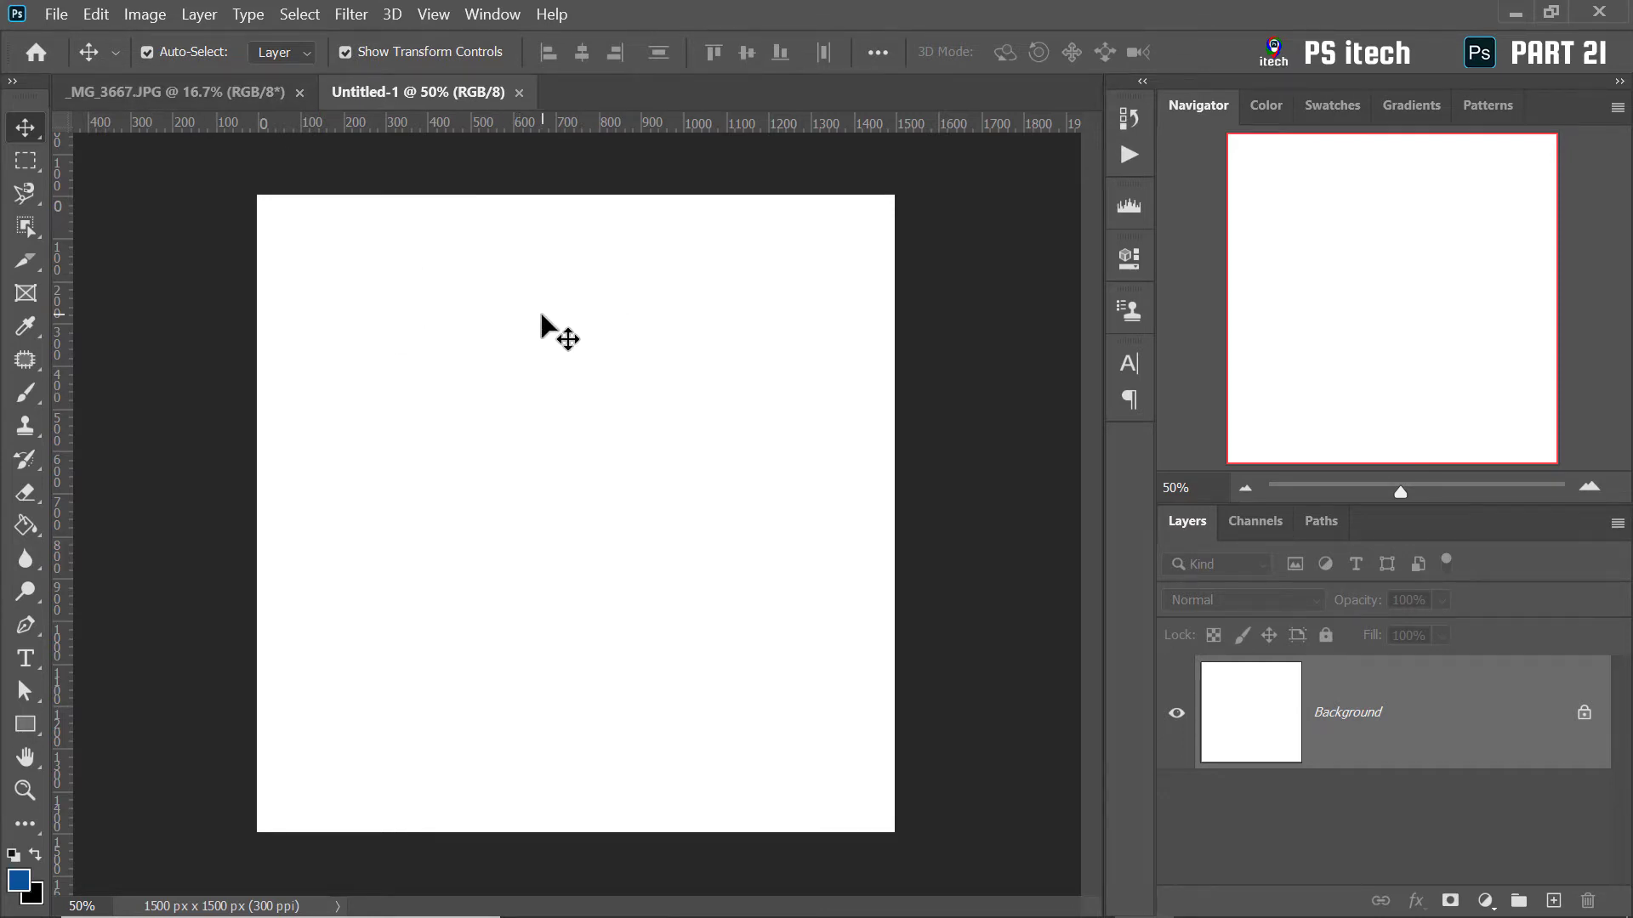
Draw two separate rectangular slices in the upper half of the blank canvas using the Slice Tool with Normal style
{"action": "left_click", "coordinate": [25, 261]}
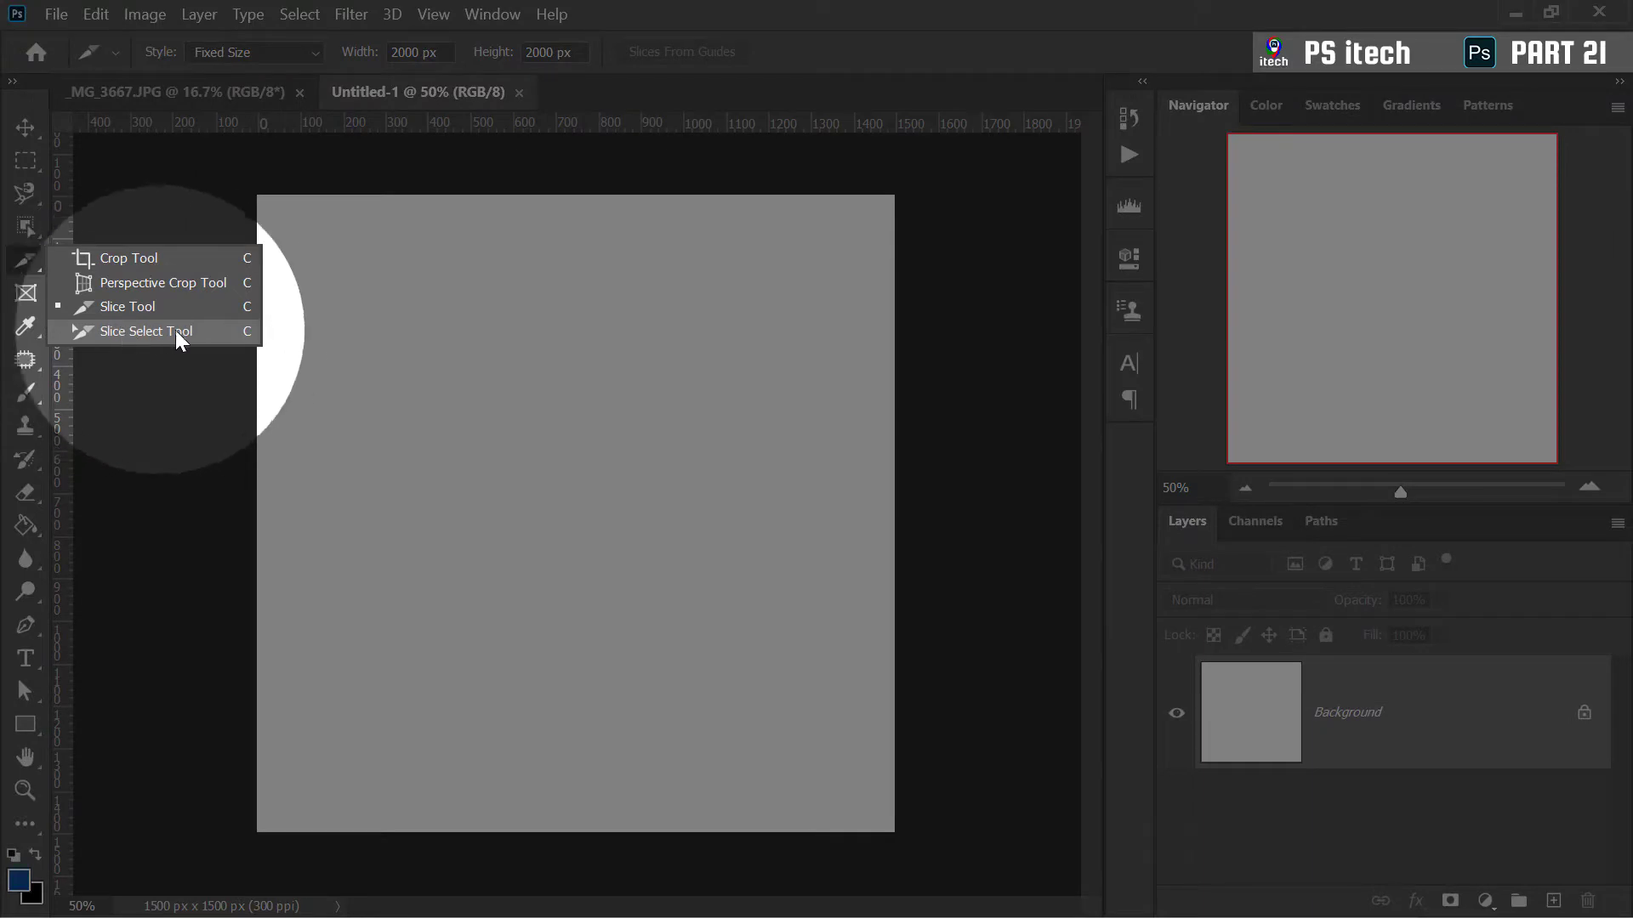
{"action": "left_click", "coordinate": [141, 330]}
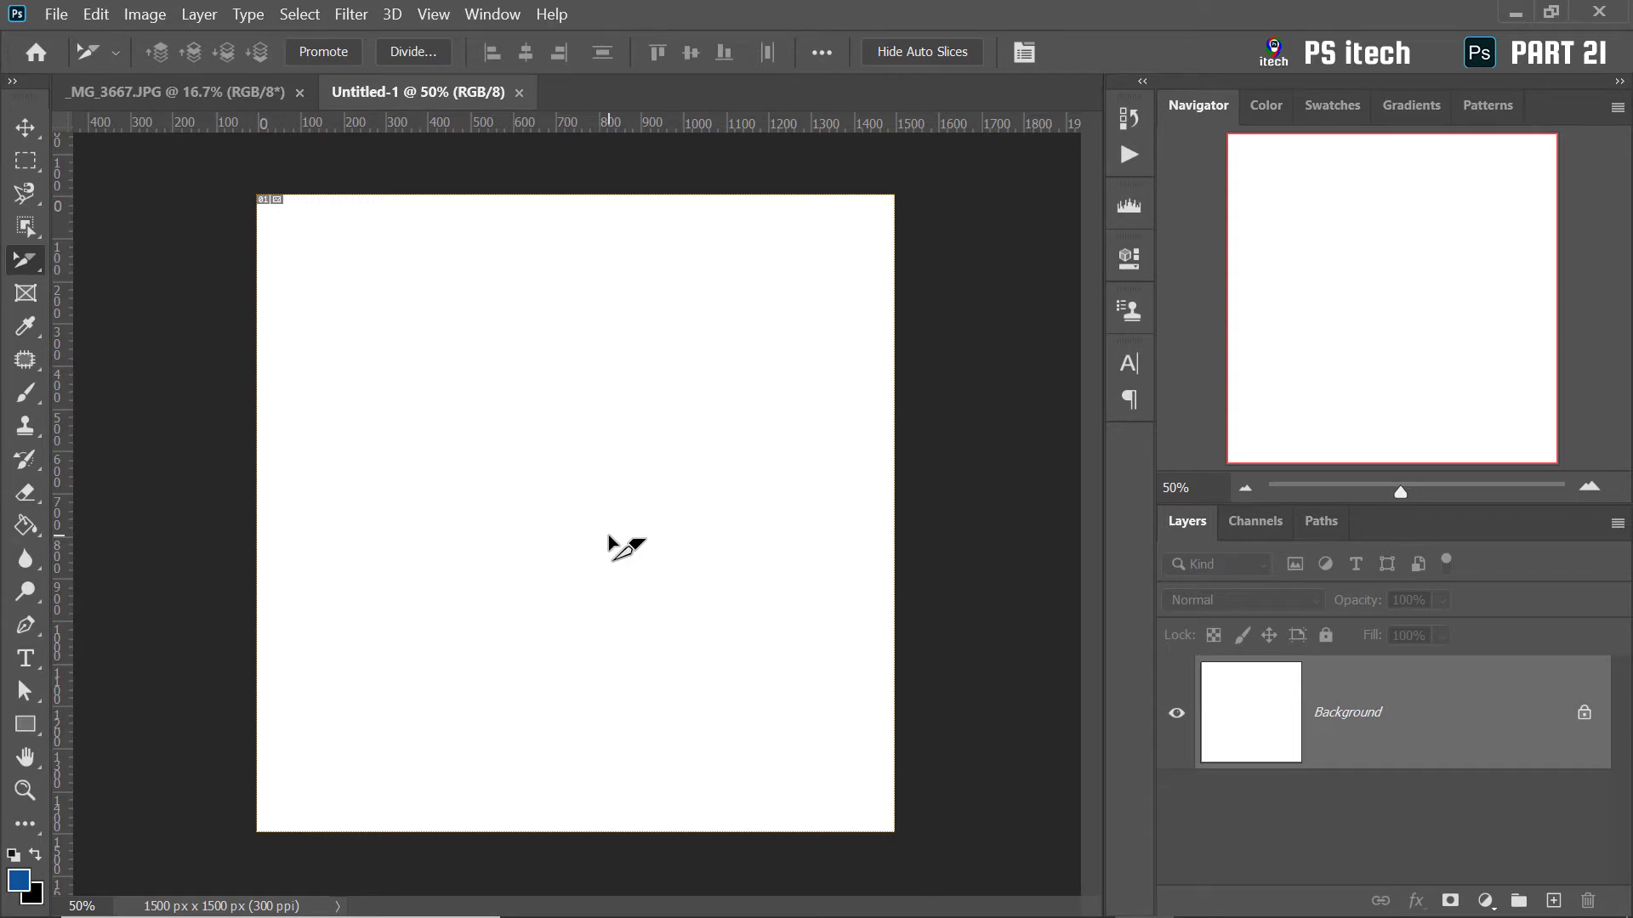
{"action": "right_click", "coordinate": [24, 260]}
{"action": "left_click", "coordinate": [145, 311]}
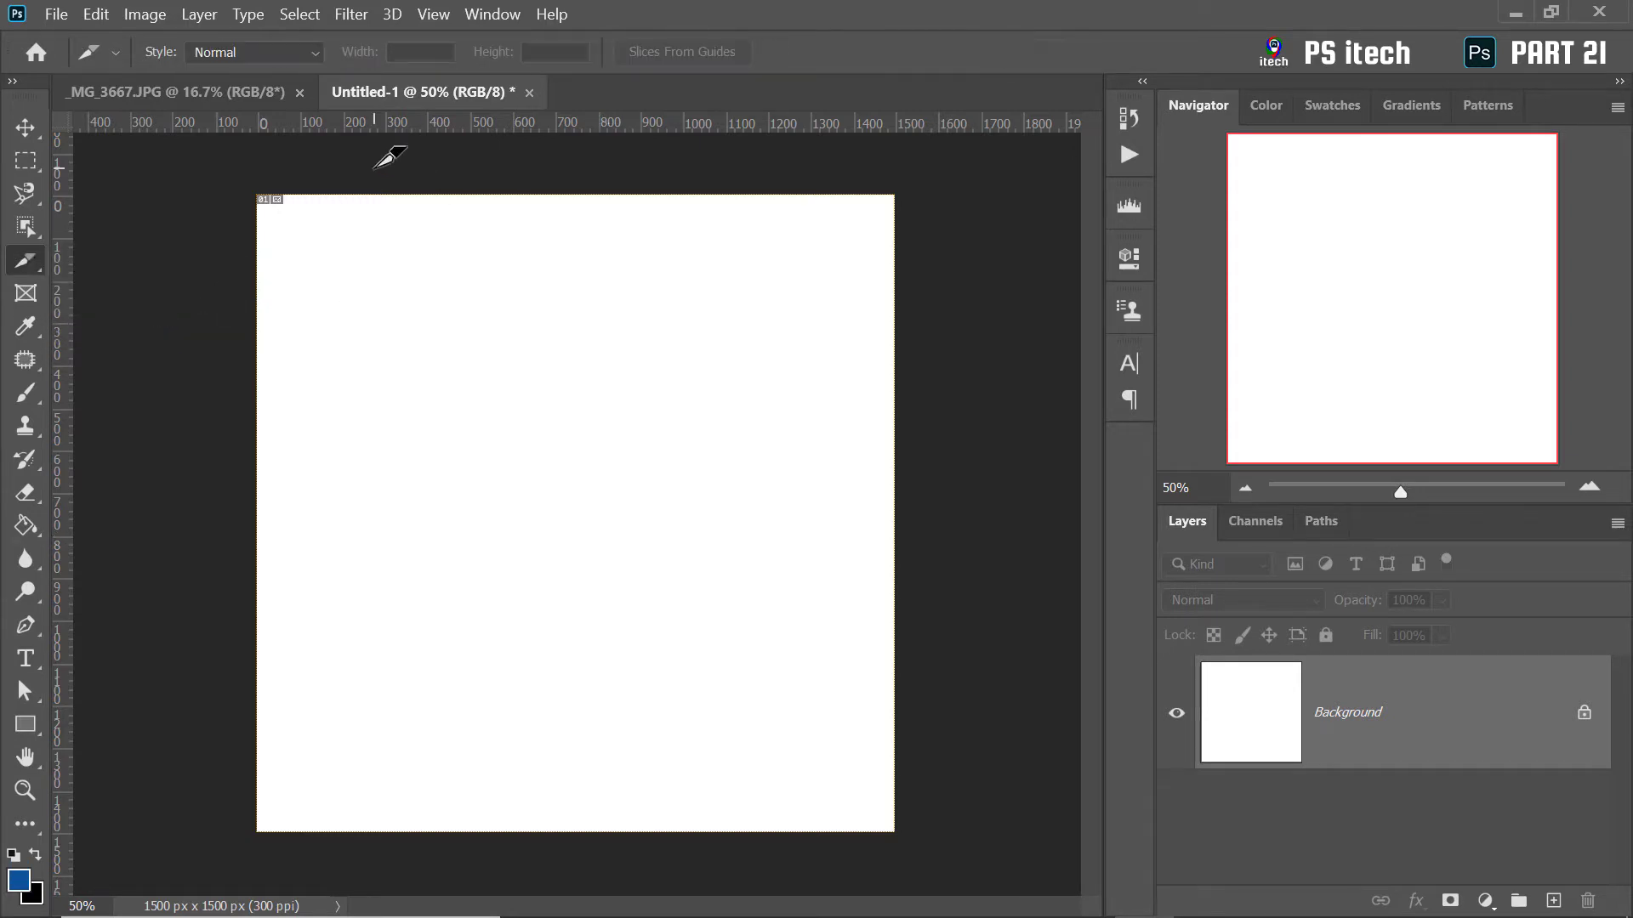
{"action": "left_click_drag", "start_coordinate": [290, 233], "coordinate": [456, 357]}
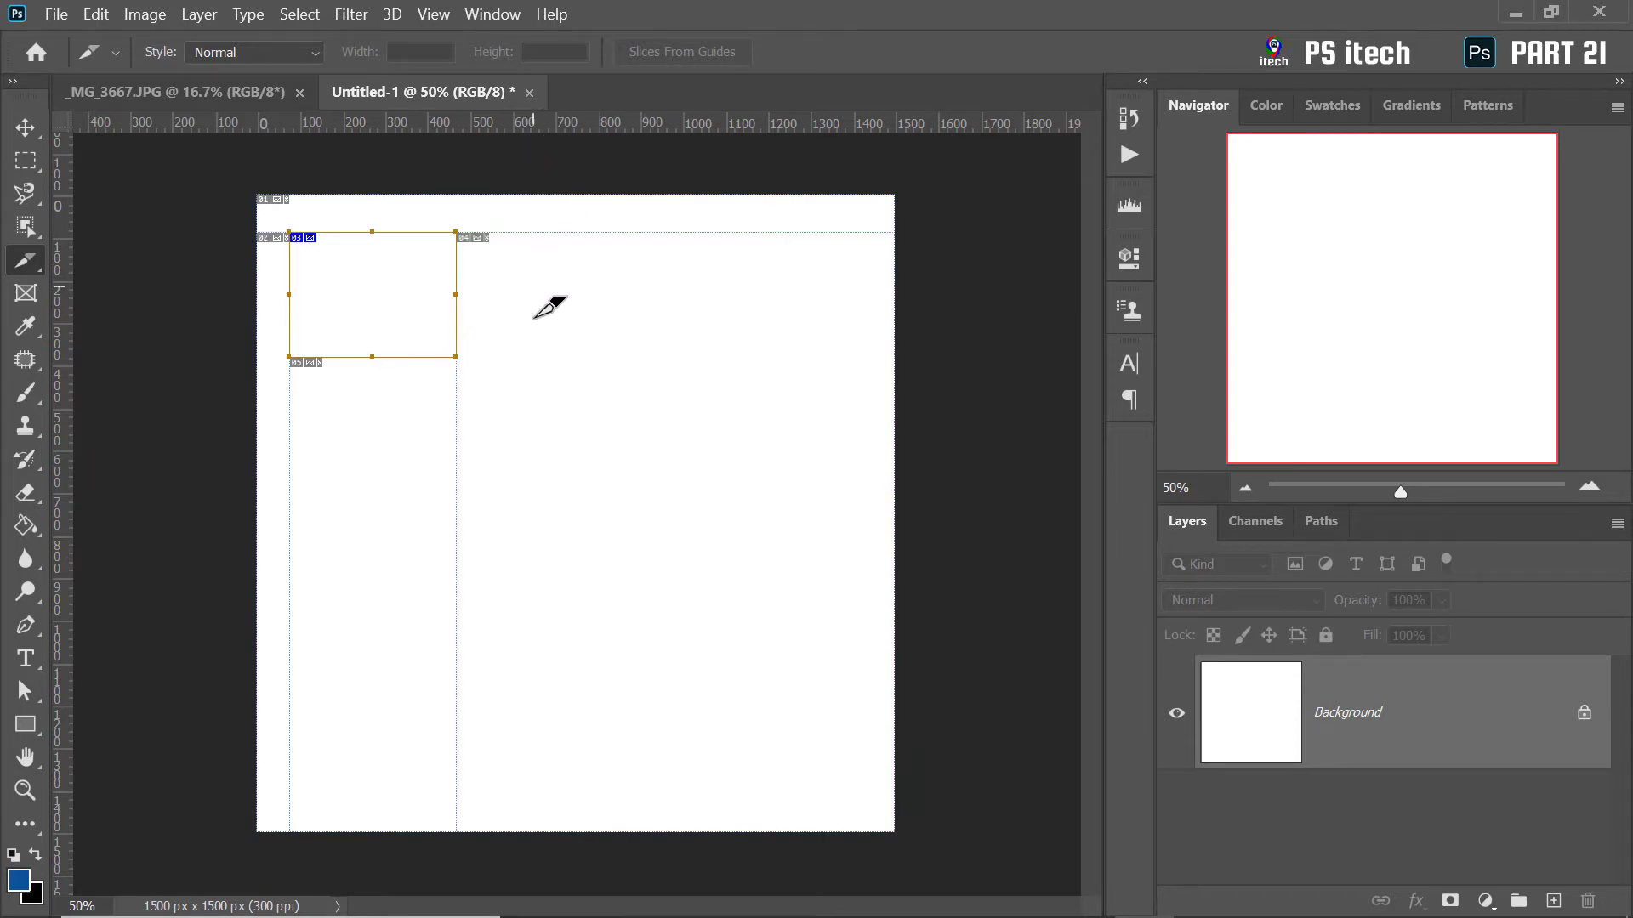
{"action": "left_click_drag", "start_coordinate": [552, 270], "coordinate": [734, 417]}
Move both drawn slices straight down to about mid-height of the canvas with the Slice Select Tool
{"action": "right_click", "coordinate": [25, 261]}
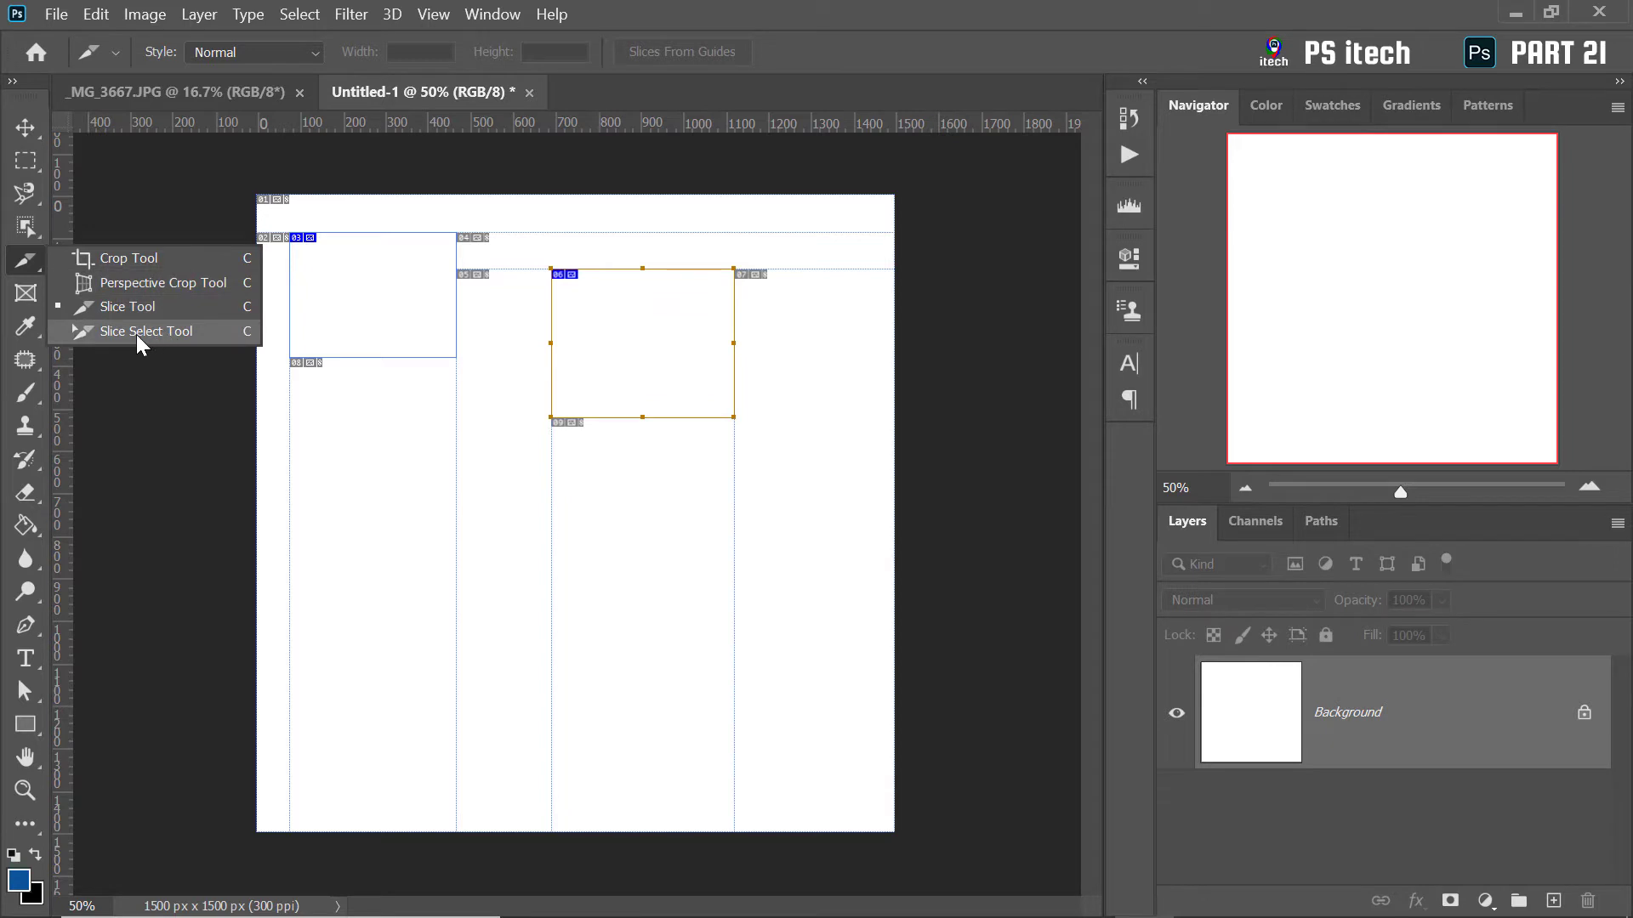
{"action": "left_click", "coordinate": [165, 334]}
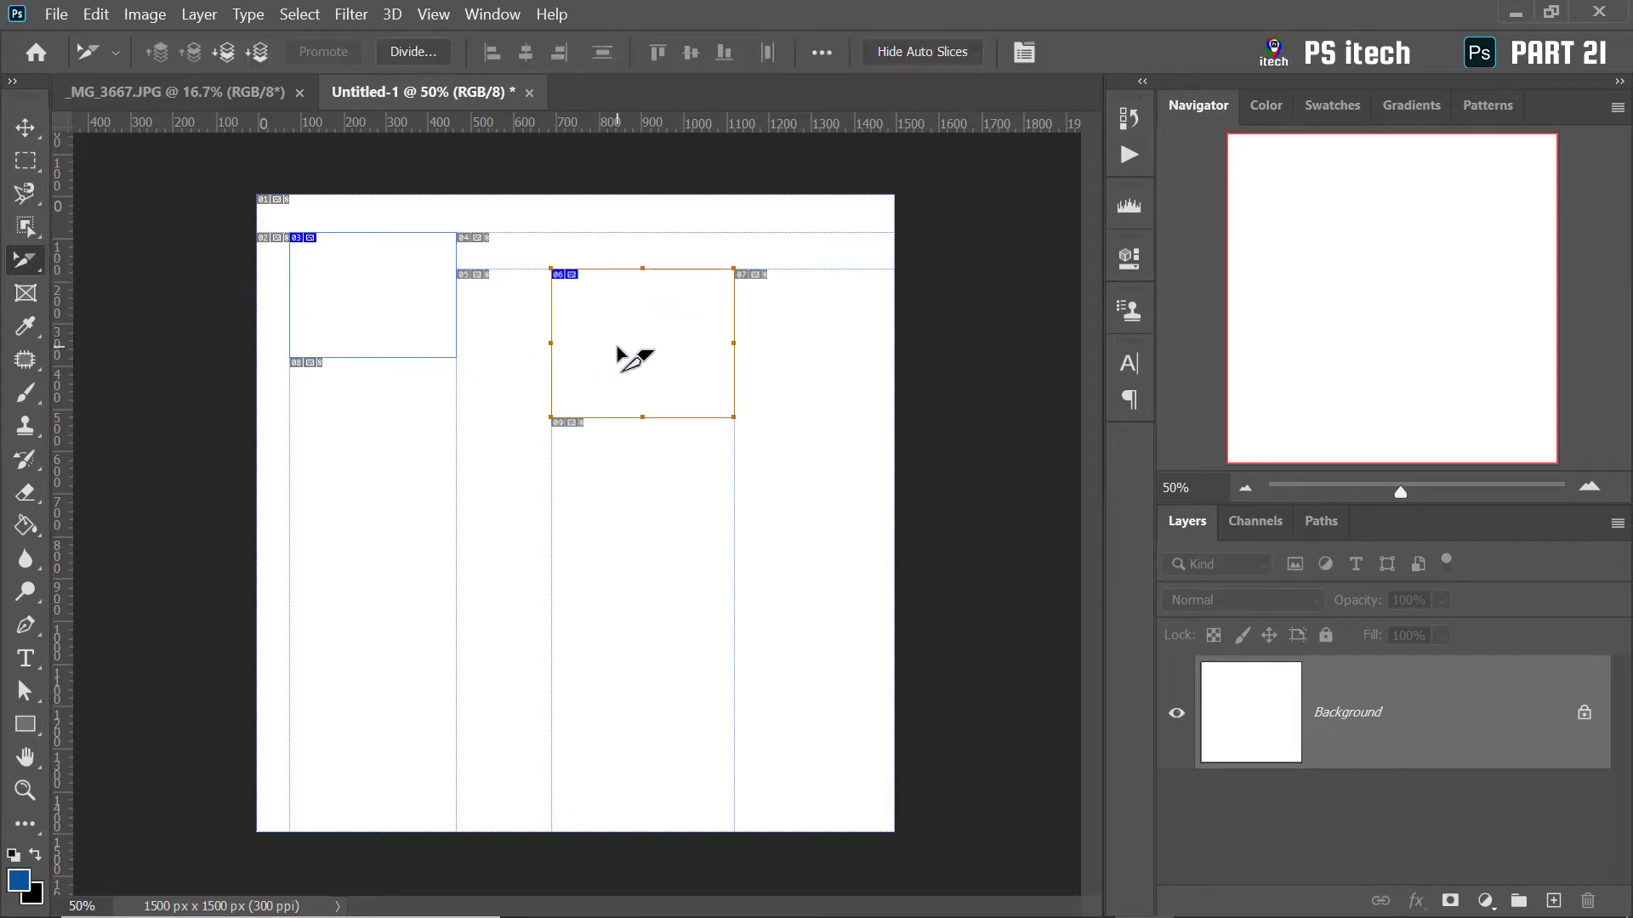
{"action": "left_click", "coordinate": [378, 270]}
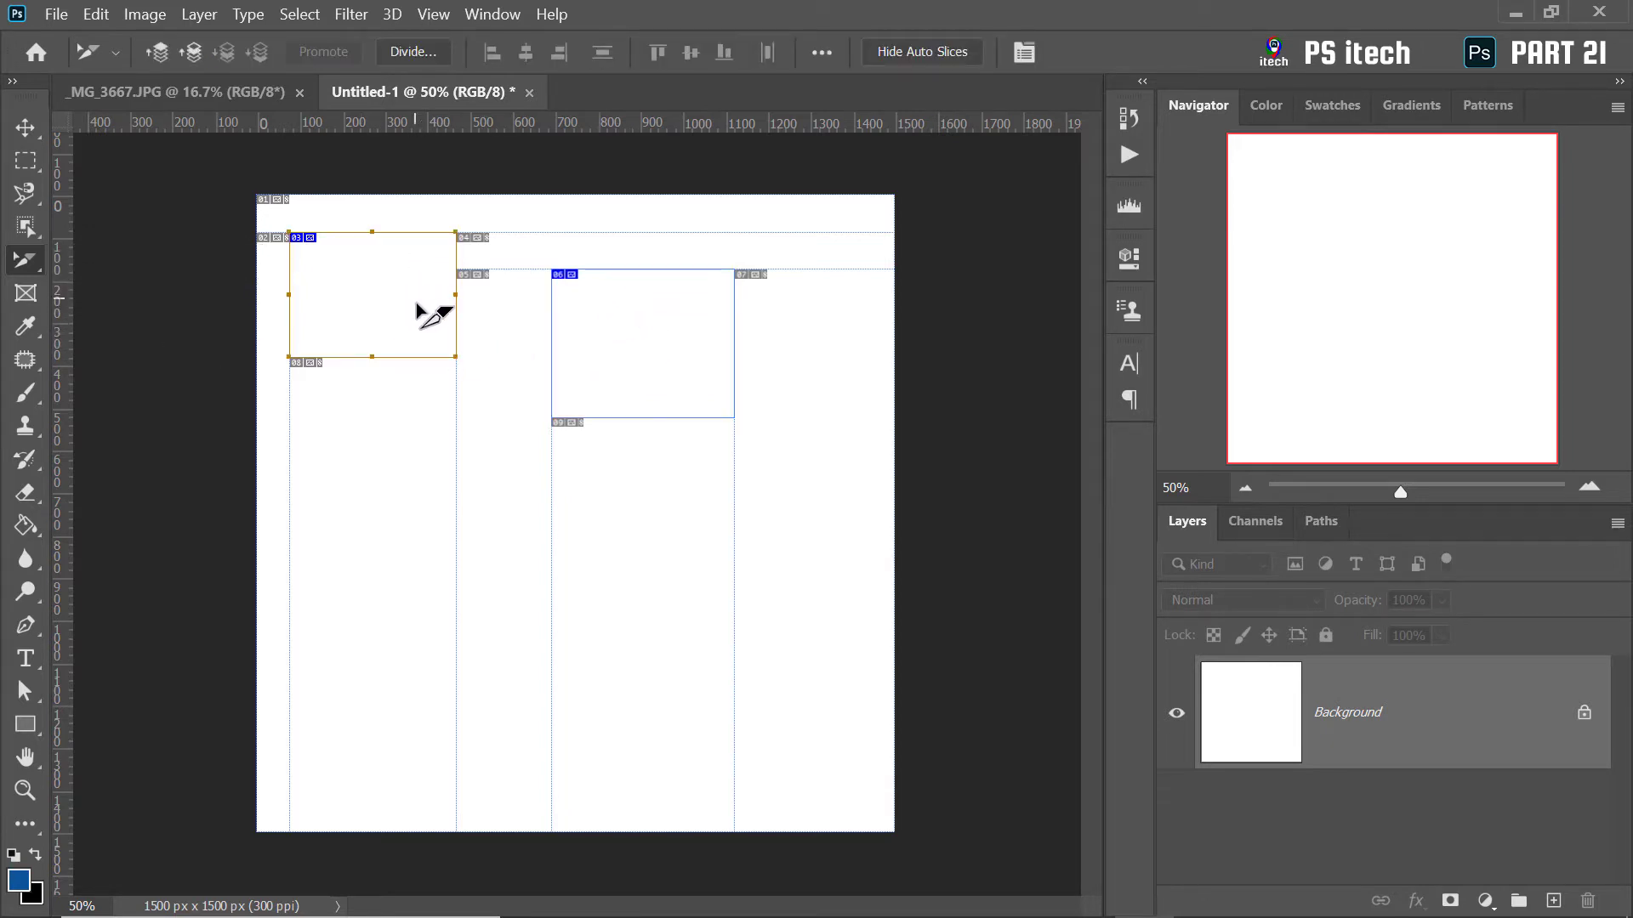
{"action": "left_click_drag", "start_coordinate": [423, 292], "coordinate": [423, 477]}
{"action": "left_click_drag", "start_coordinate": [645, 333], "coordinate": [648, 534]}
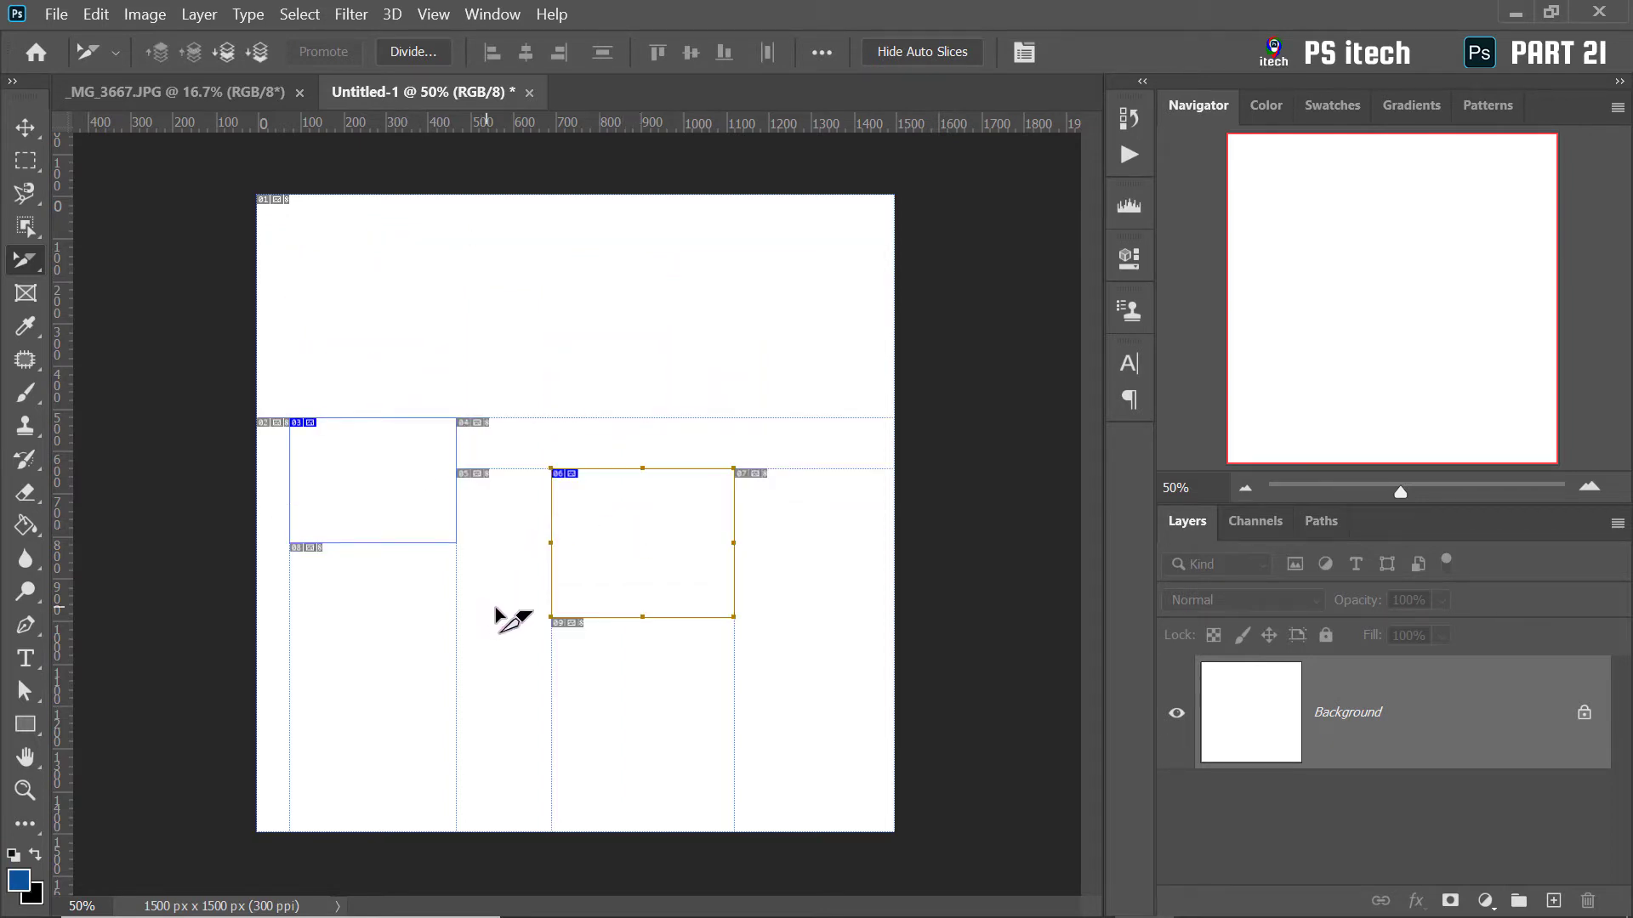
Move both slices to staggered heights in the canvas's upper half, then select them together and align their vertical centers
{"action": "left_click_drag", "start_coordinate": [411, 437], "coordinate": [494, 314]}
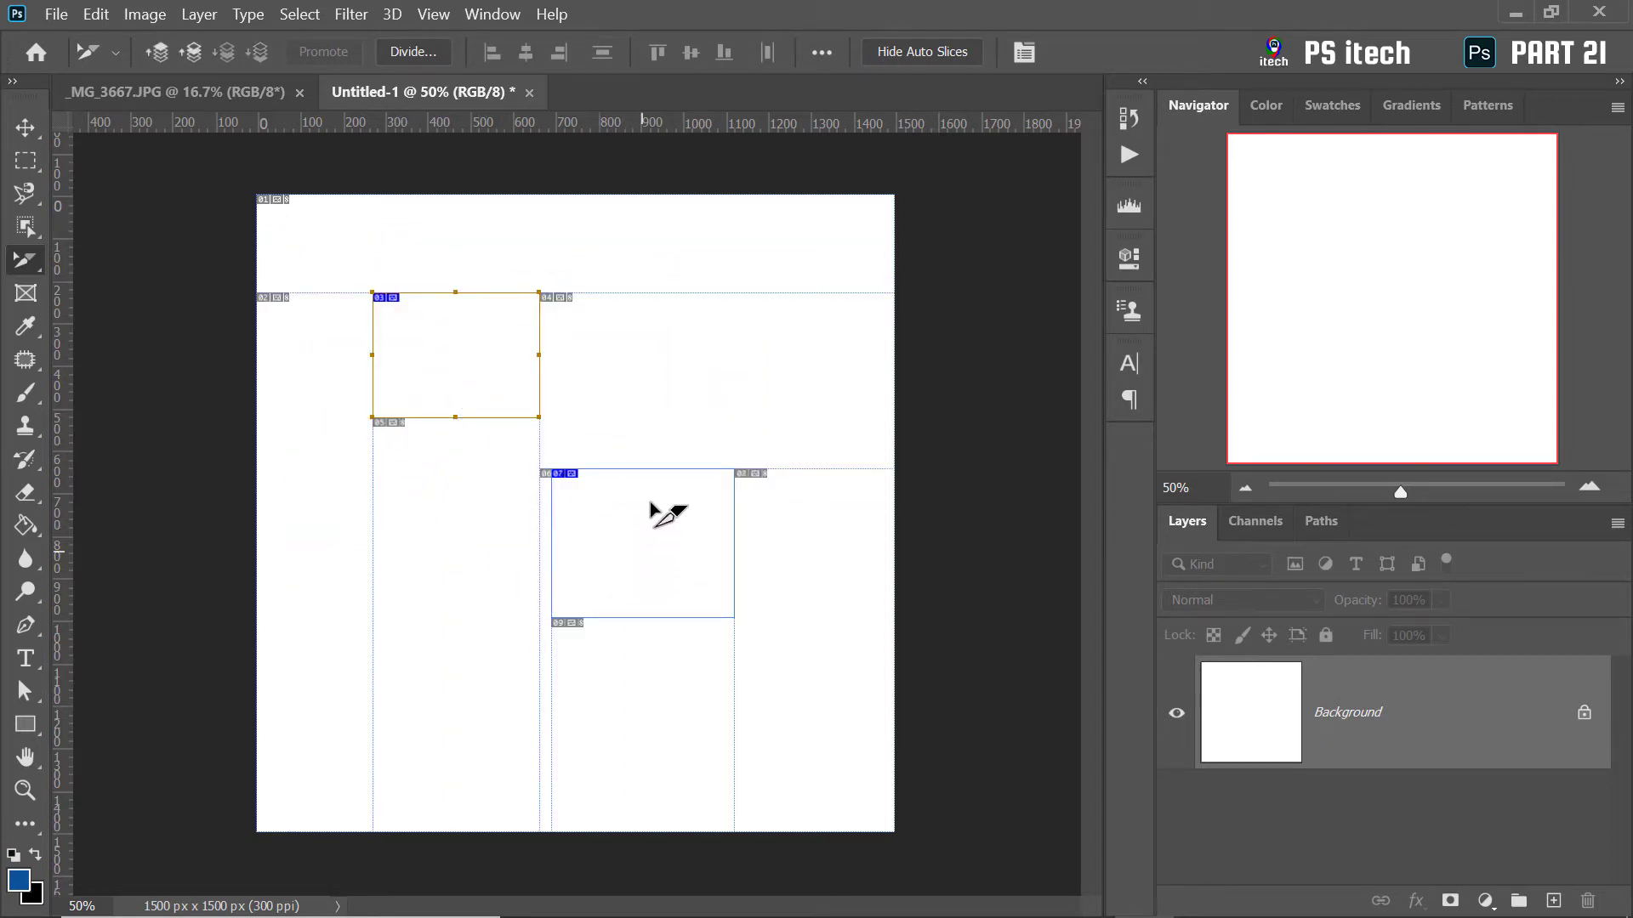
{"action": "left_click_drag", "start_coordinate": [666, 518], "coordinate": [670, 447]}
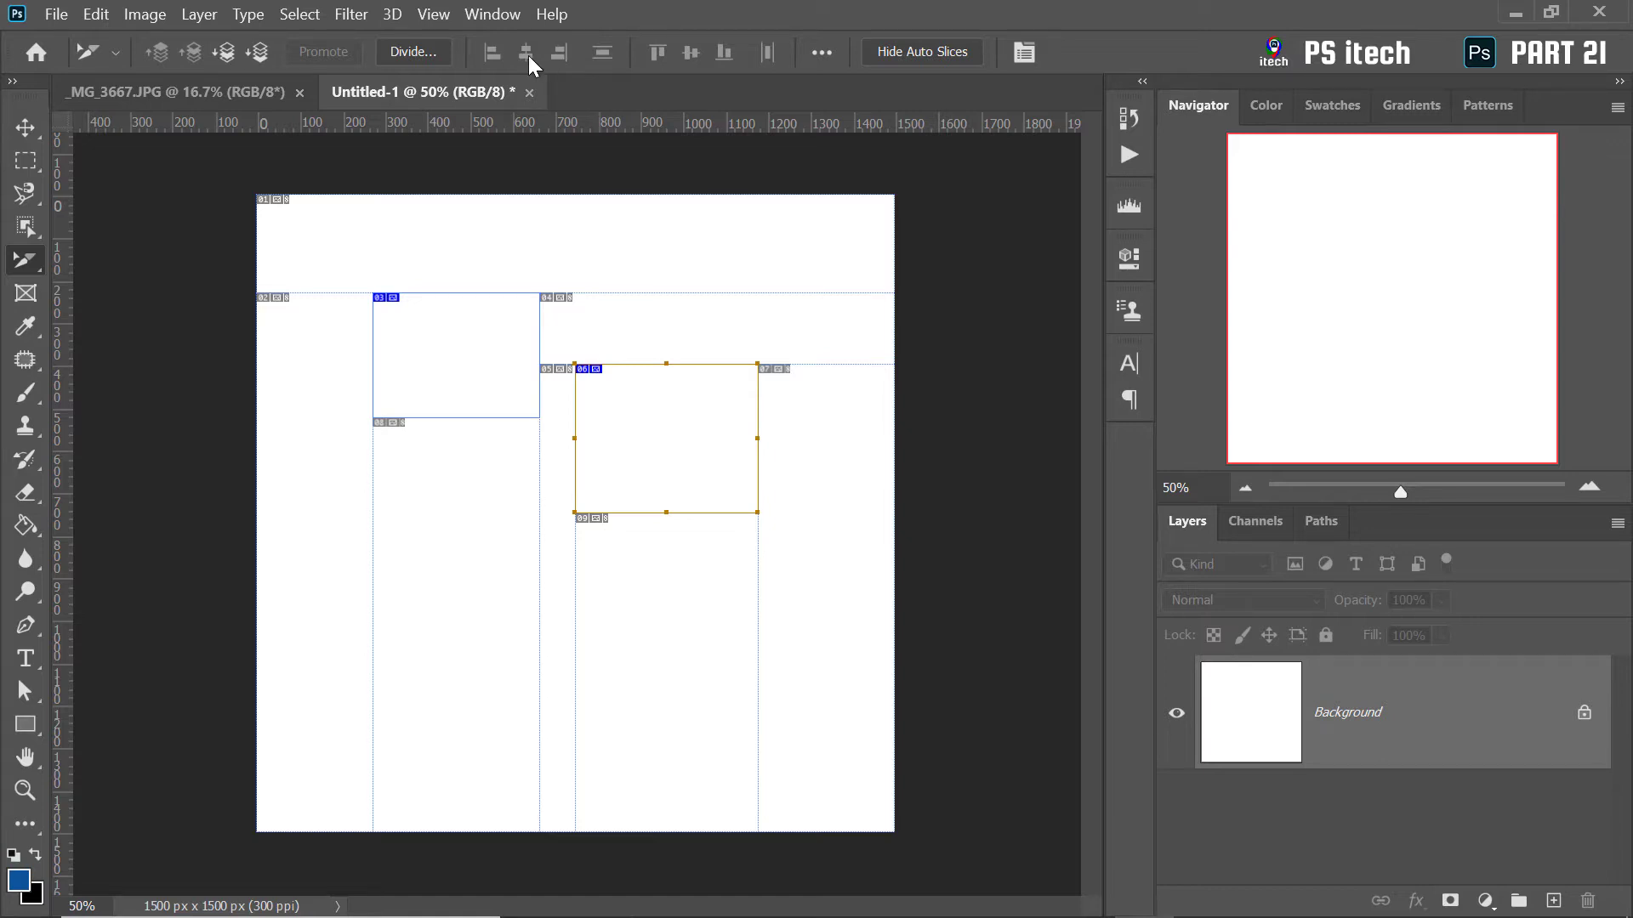
{"action": "left_click", "coordinate": [500, 336]}
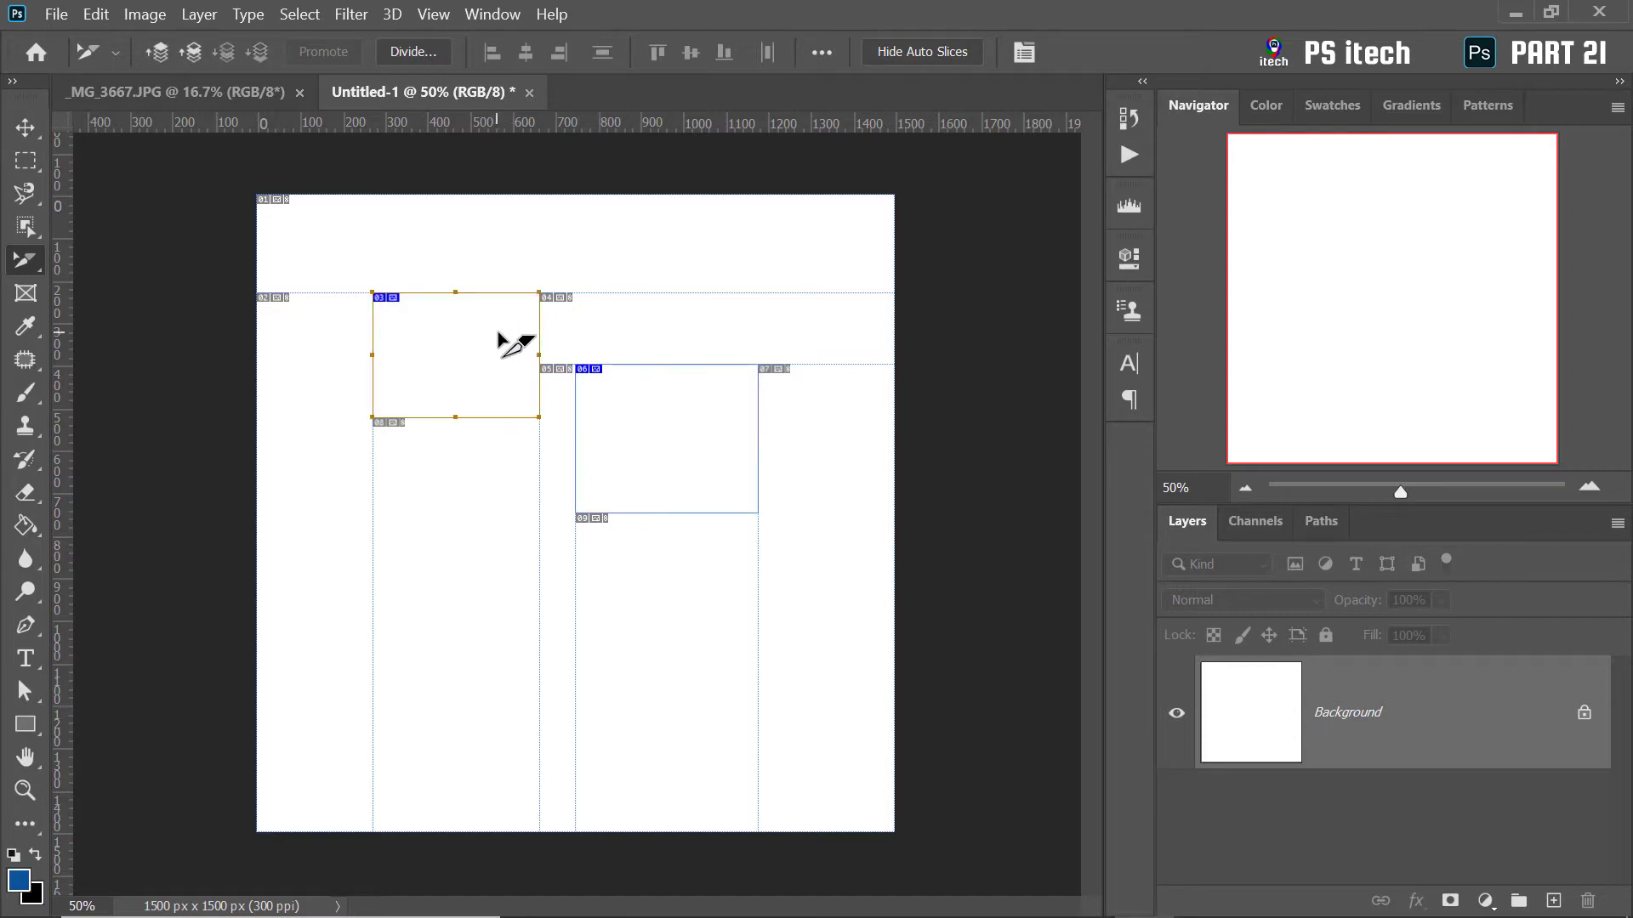
{"action": "left_click", "coordinate": [655, 419]}
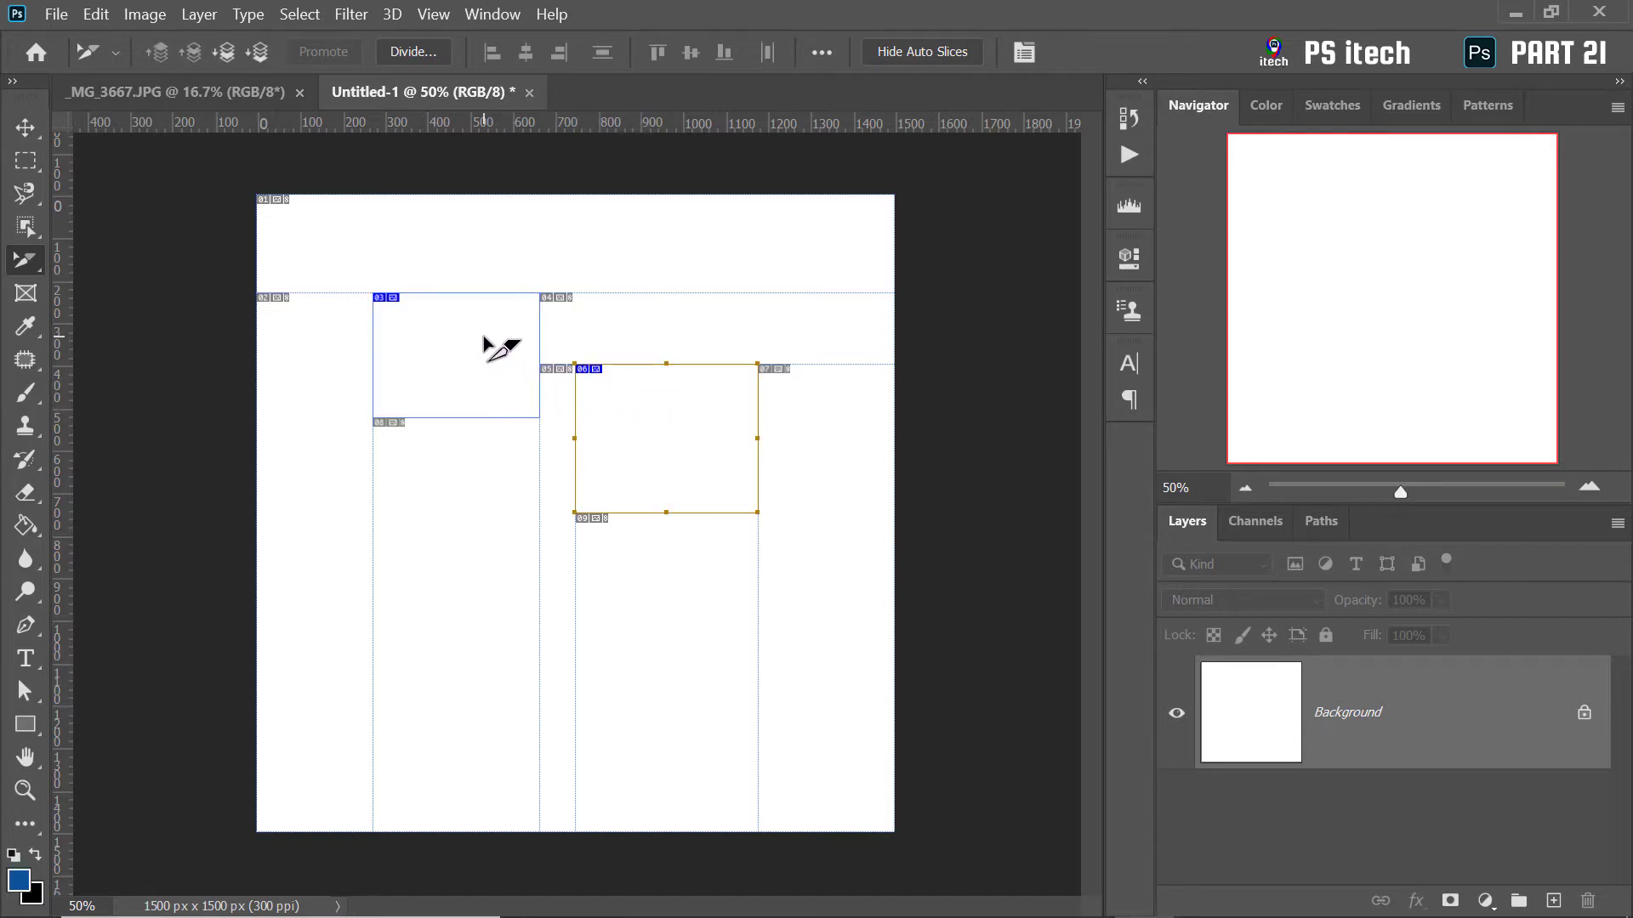
{"action": "left_click", "coordinate": [485, 340]}
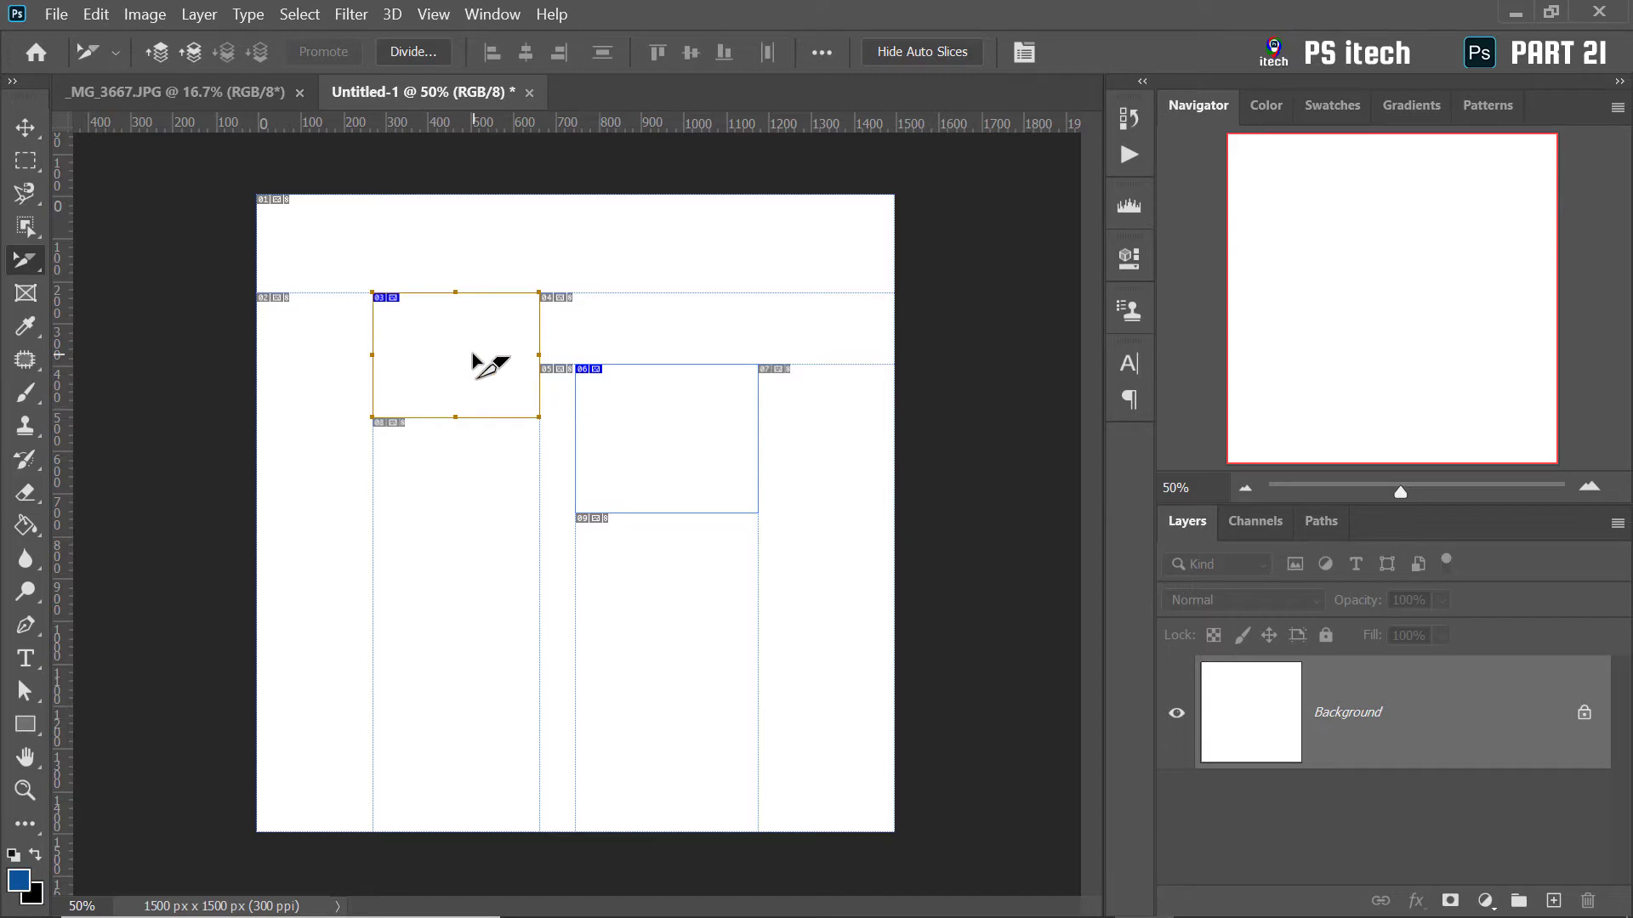
{"action": "left_click", "coordinate": [715, 412], "text": "shift"}
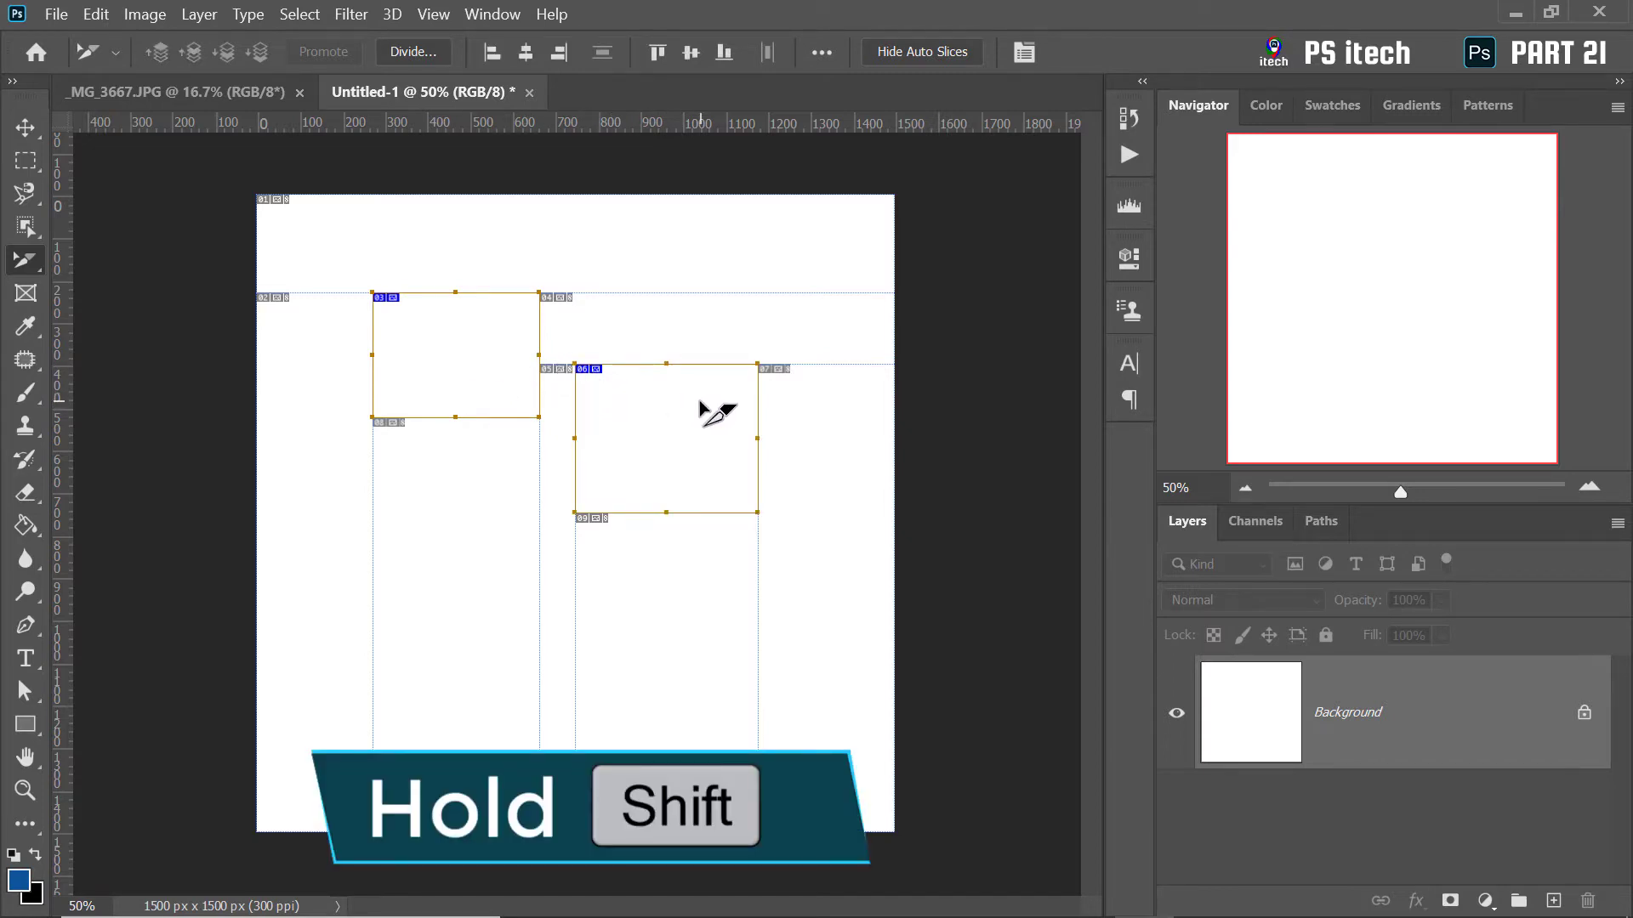
{"action": "left_click", "coordinate": [691, 53]}
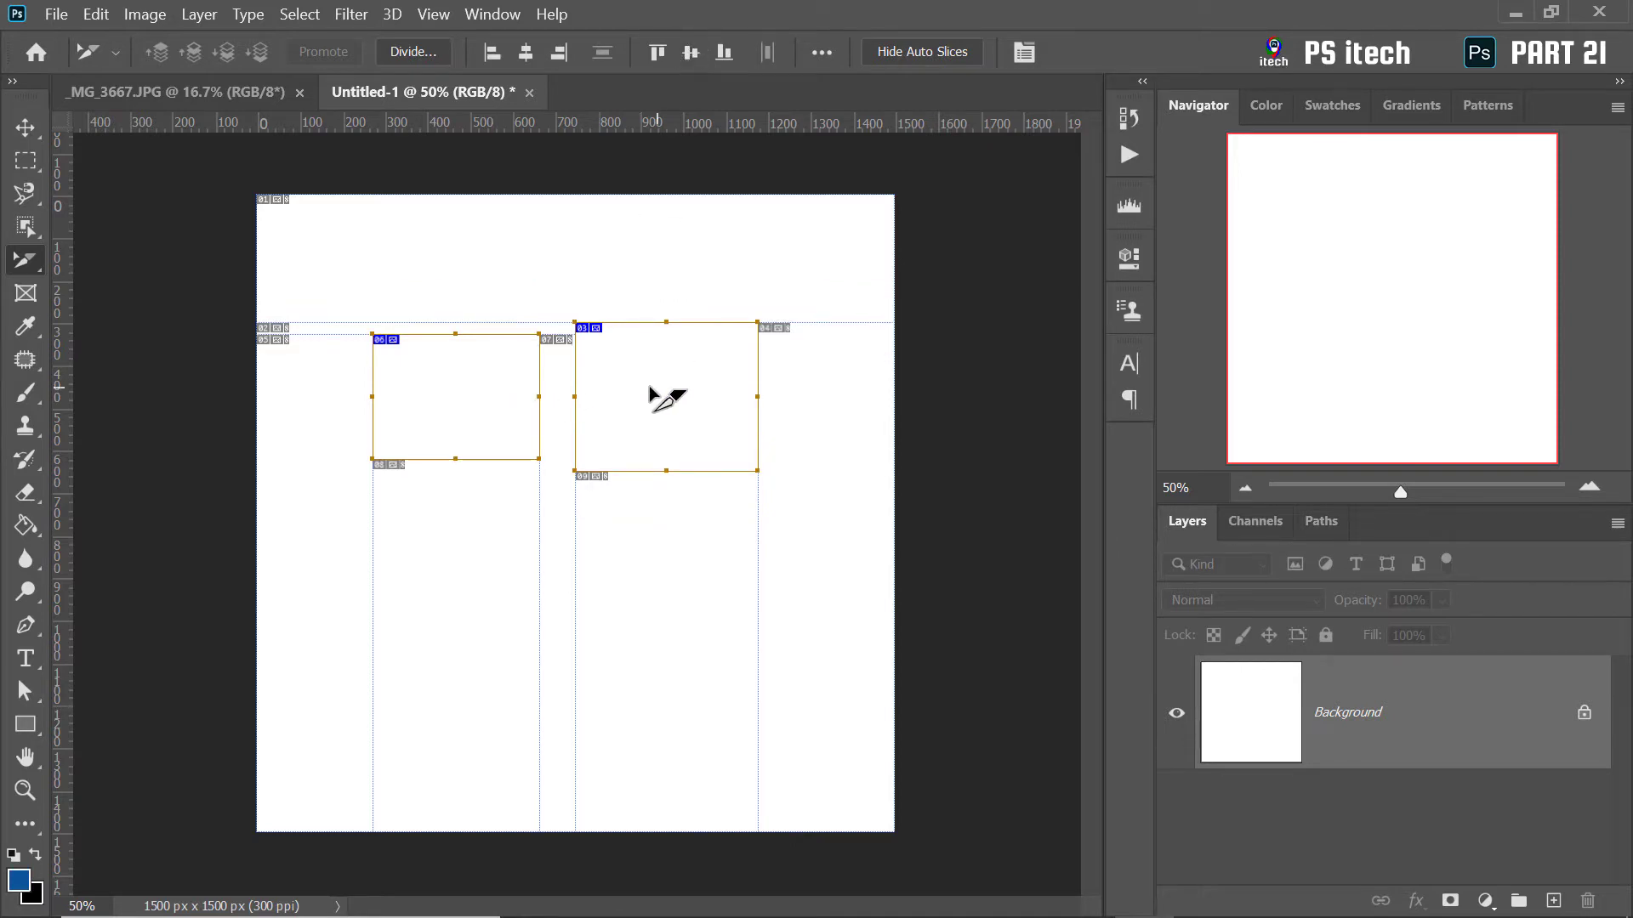
Delete both user slices from the canvas
{"action": "left_click", "coordinate": [676, 385], "text": "shift"}
{"action": "left_click", "coordinate": [673, 368], "text": "shift"}
{"action": "key", "text": "Delete"}
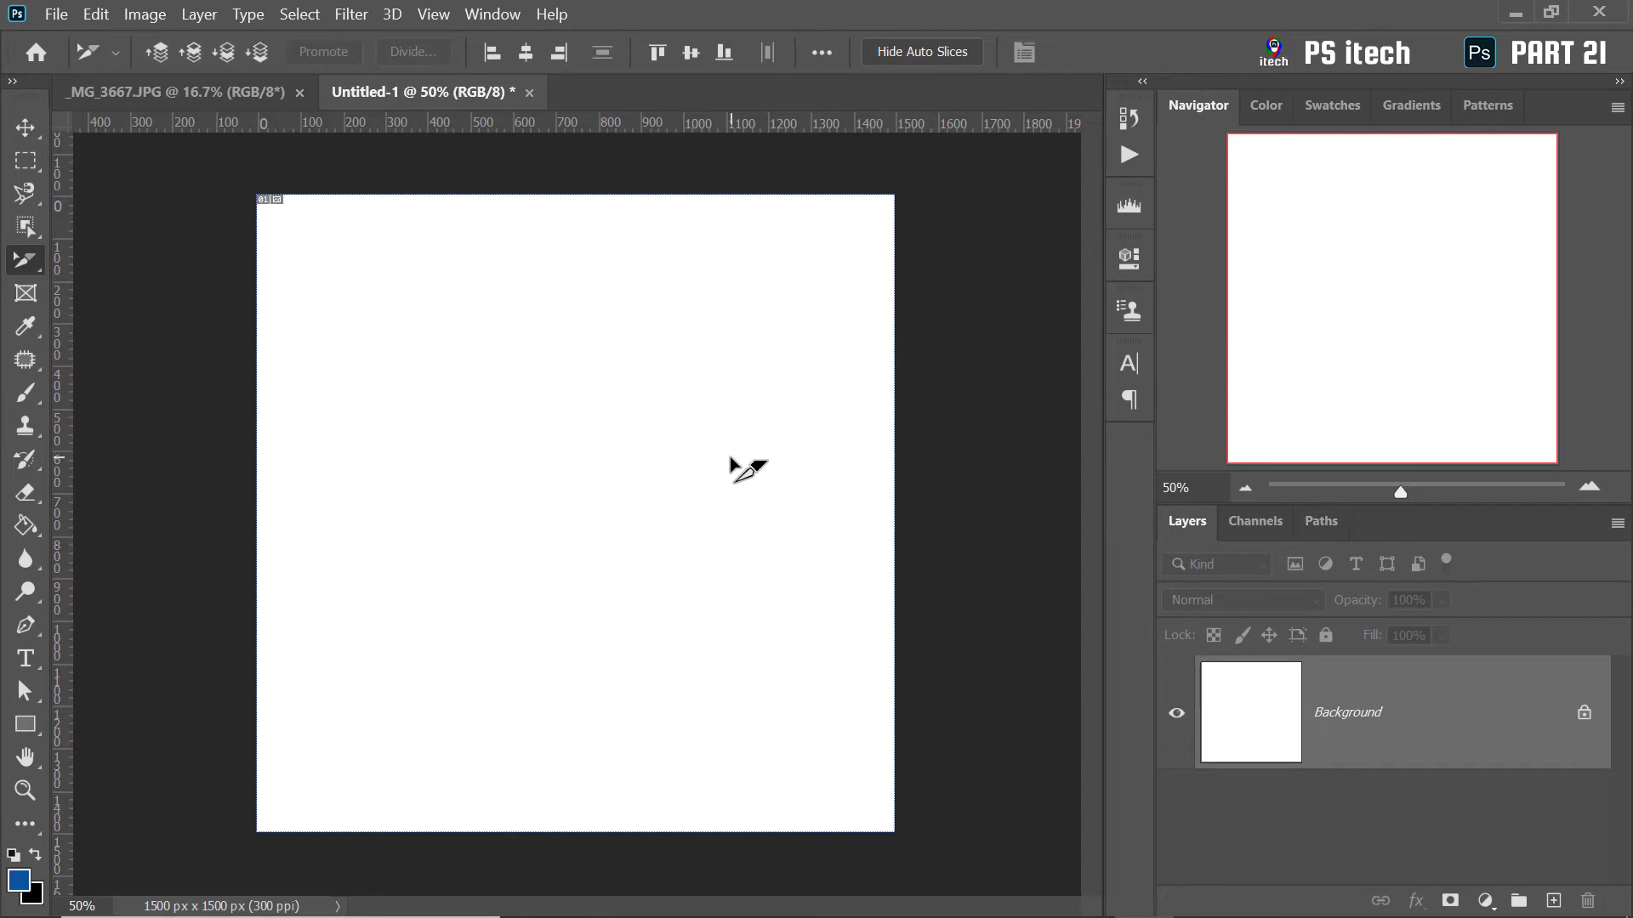
Divide the full-canvas slice horizontally into 3 evenly spaced slices down and vertically into 3 evenly spaced slices across
{"action": "left_click", "coordinate": [601, 323]}
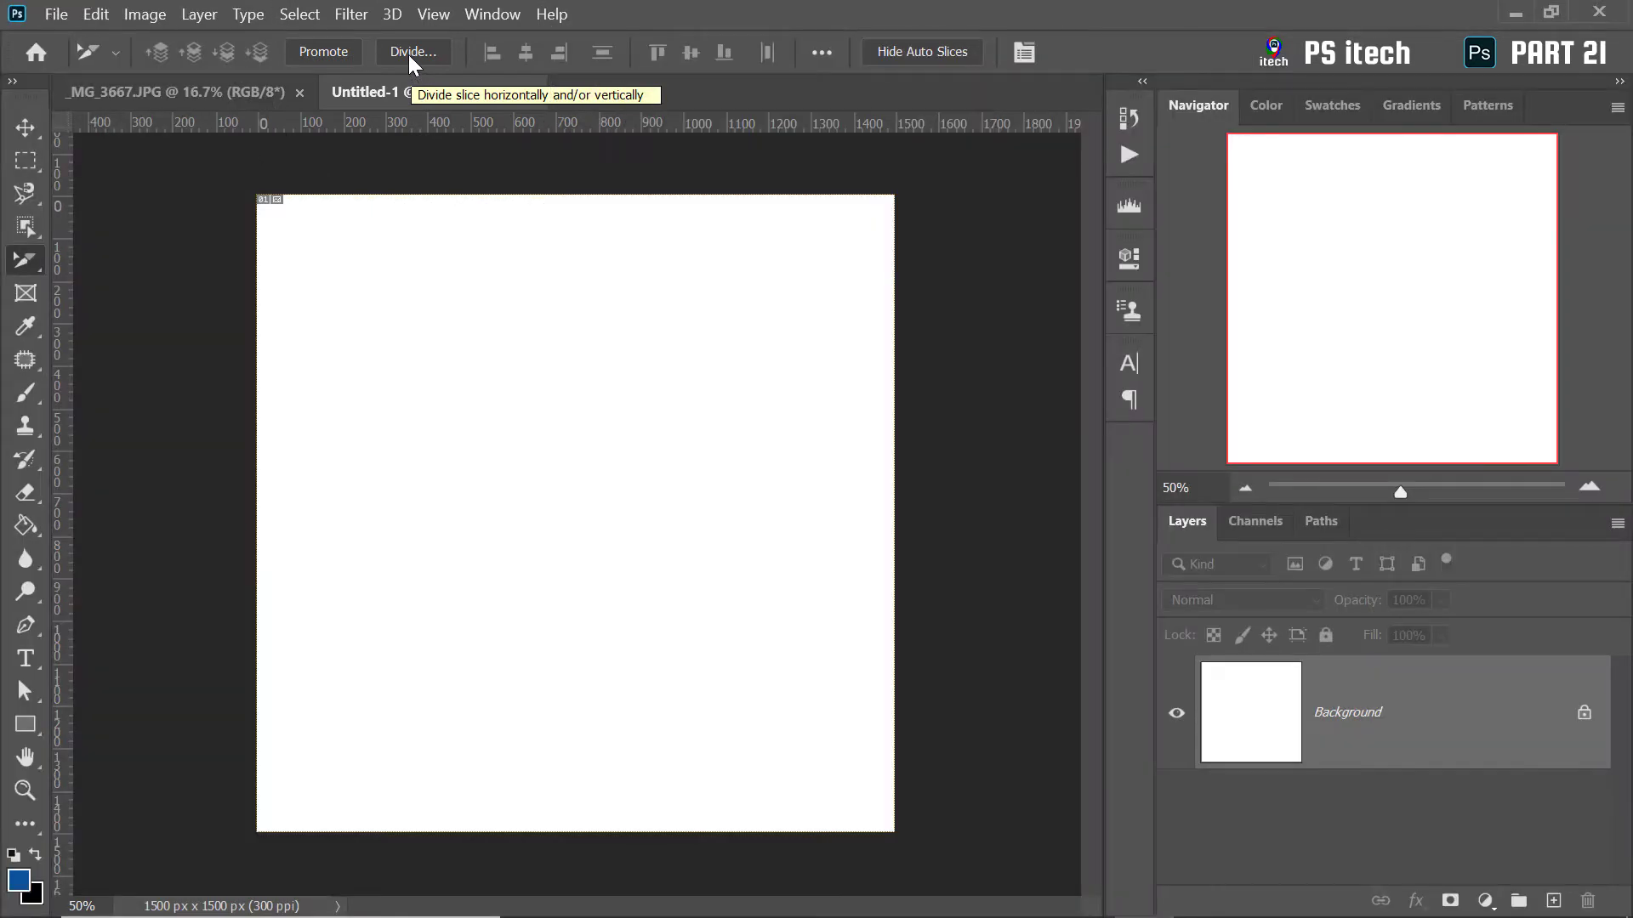
{"action": "left_click", "coordinate": [410, 55]}
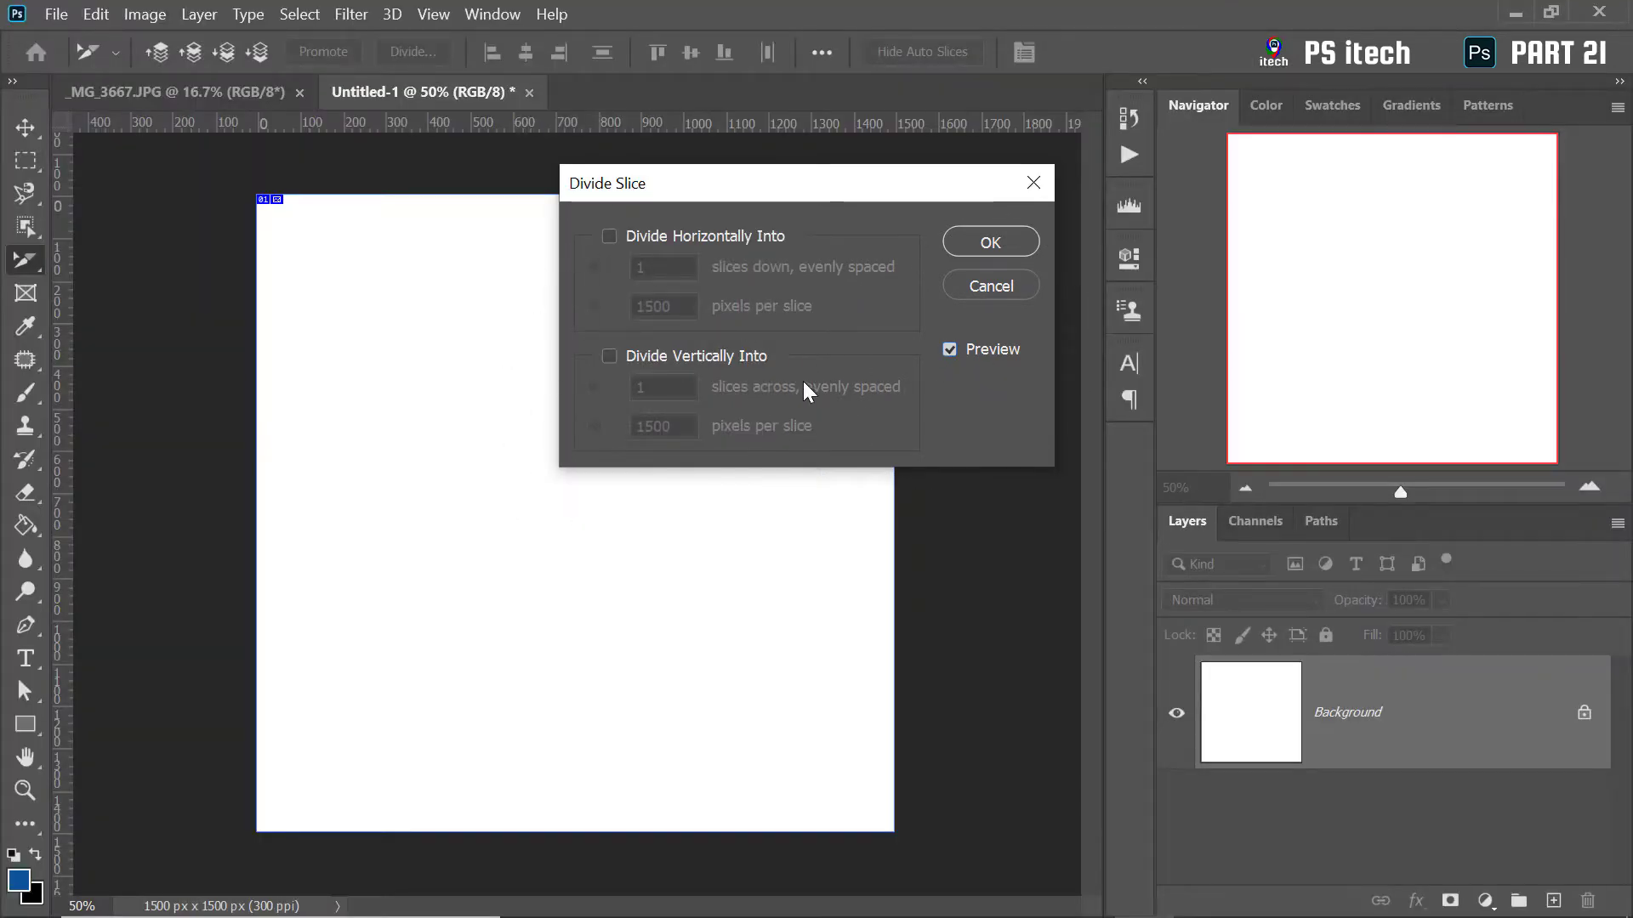
{"action": "left_click_drag", "start_coordinate": [806, 193], "coordinate": [1197, 289]}
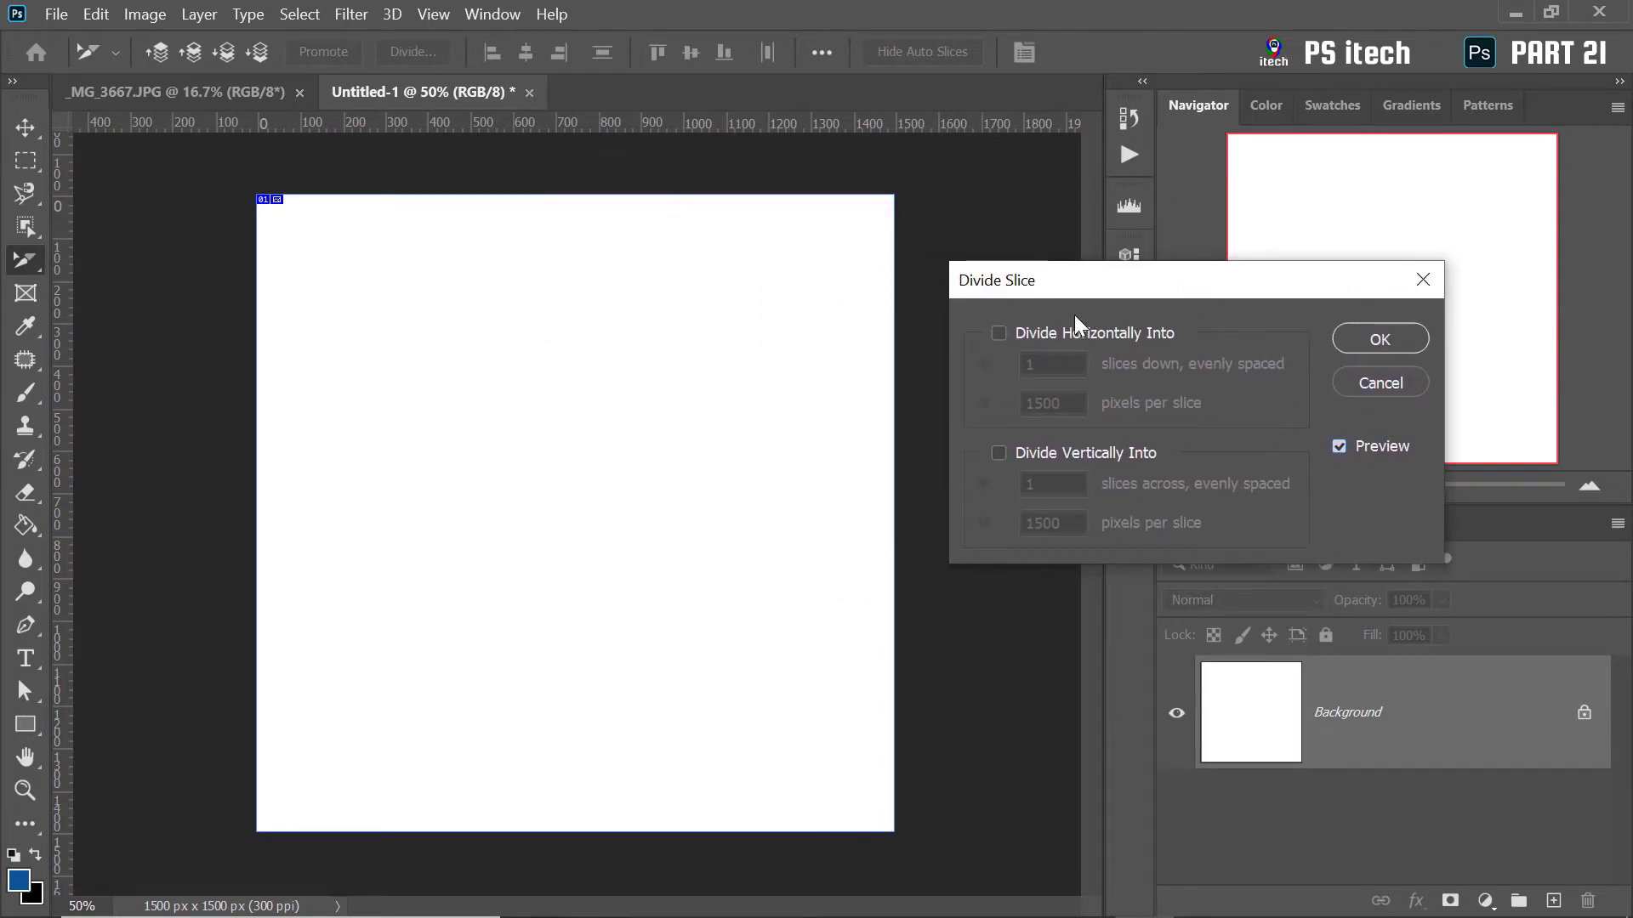
{"action": "left_click", "coordinate": [998, 334]}
{"action": "left_click", "coordinate": [998, 453]}
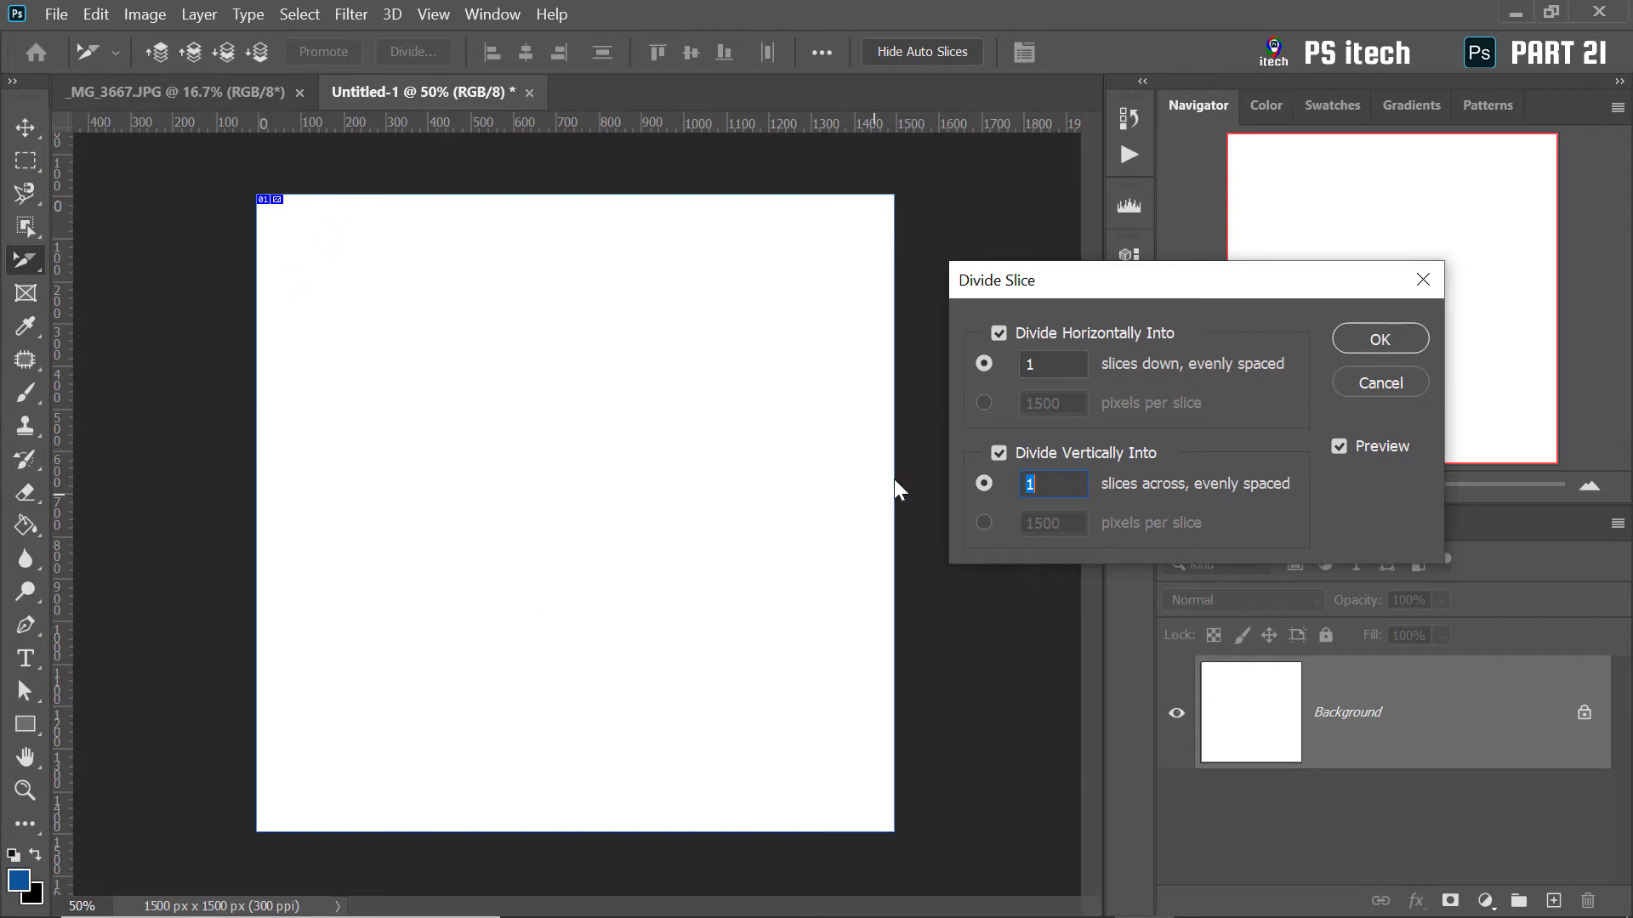
{"action": "left_click", "coordinate": [1048, 367]}
{"action": "type", "text": "3"}
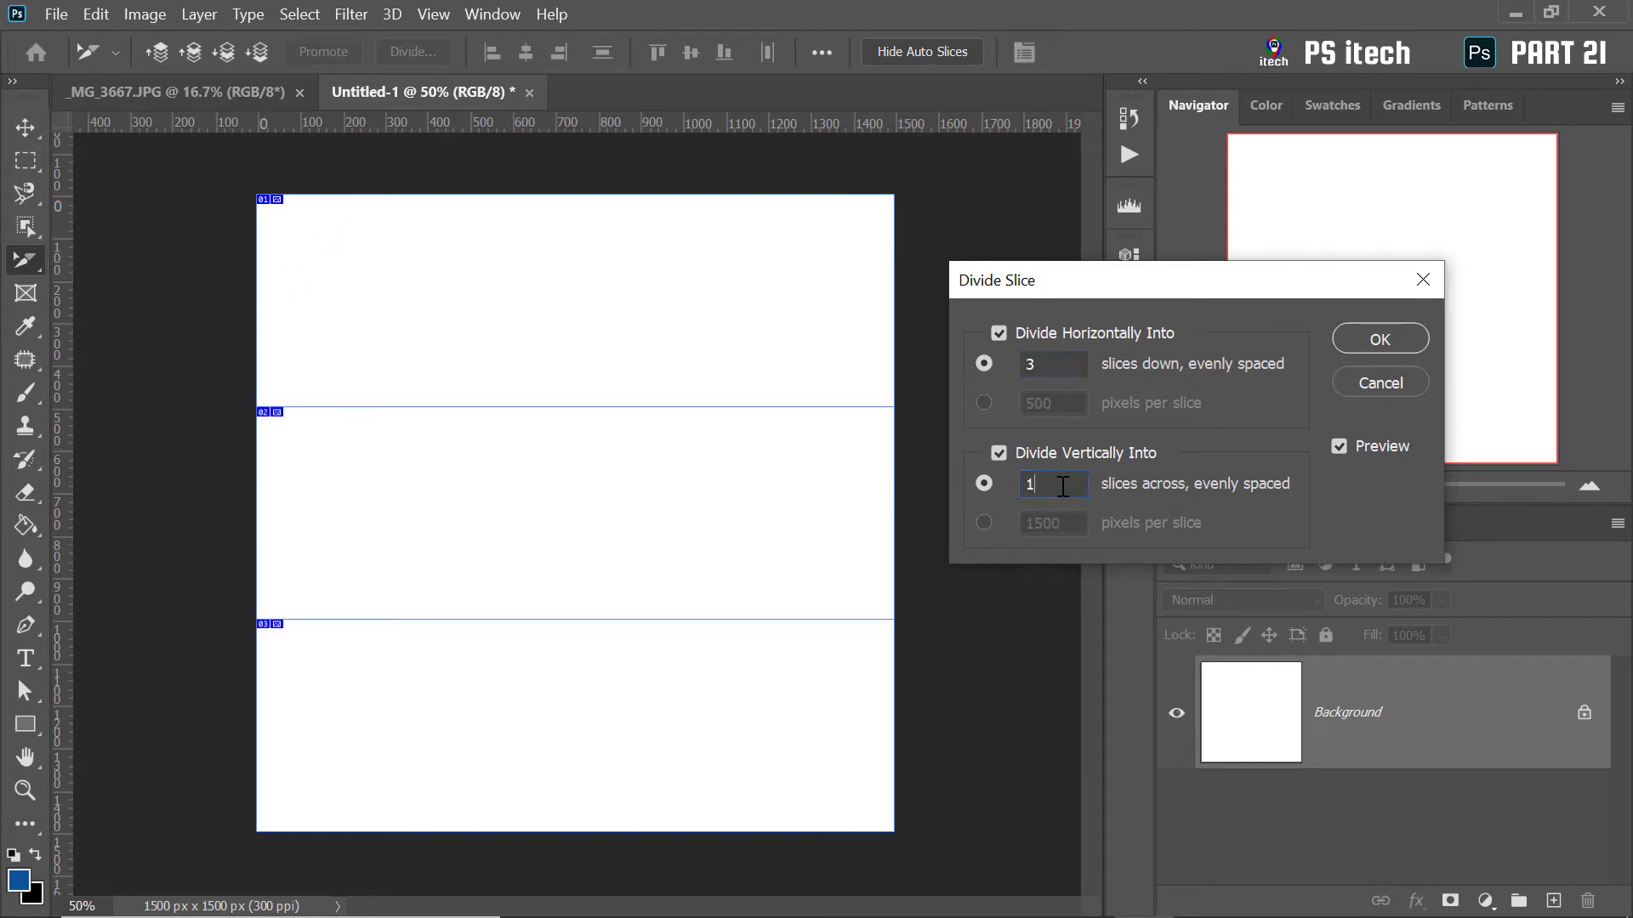
{"action": "left_click_drag", "start_coordinate": [1062, 486], "coordinate": [980, 483]}
{"action": "type", "text": "3"}
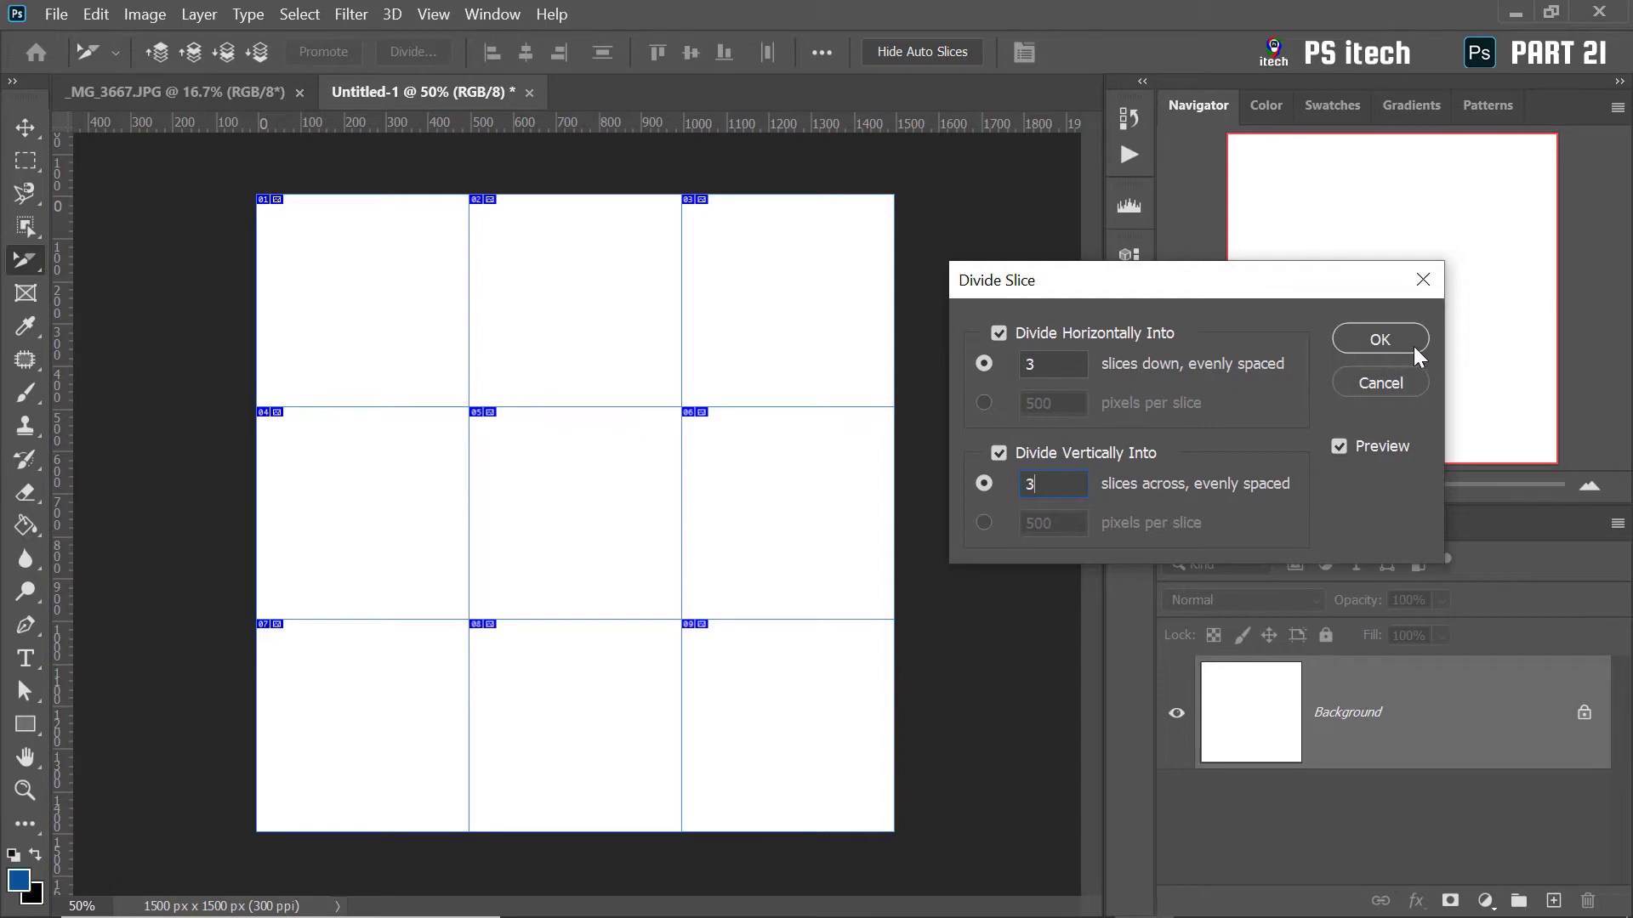
{"action": "left_click", "coordinate": [1380, 340]}
Add a new blank layer and delete the white Background layer, leaving the canvas transparent
{"action": "key", "text": "ctrl+shift+alt+n"}
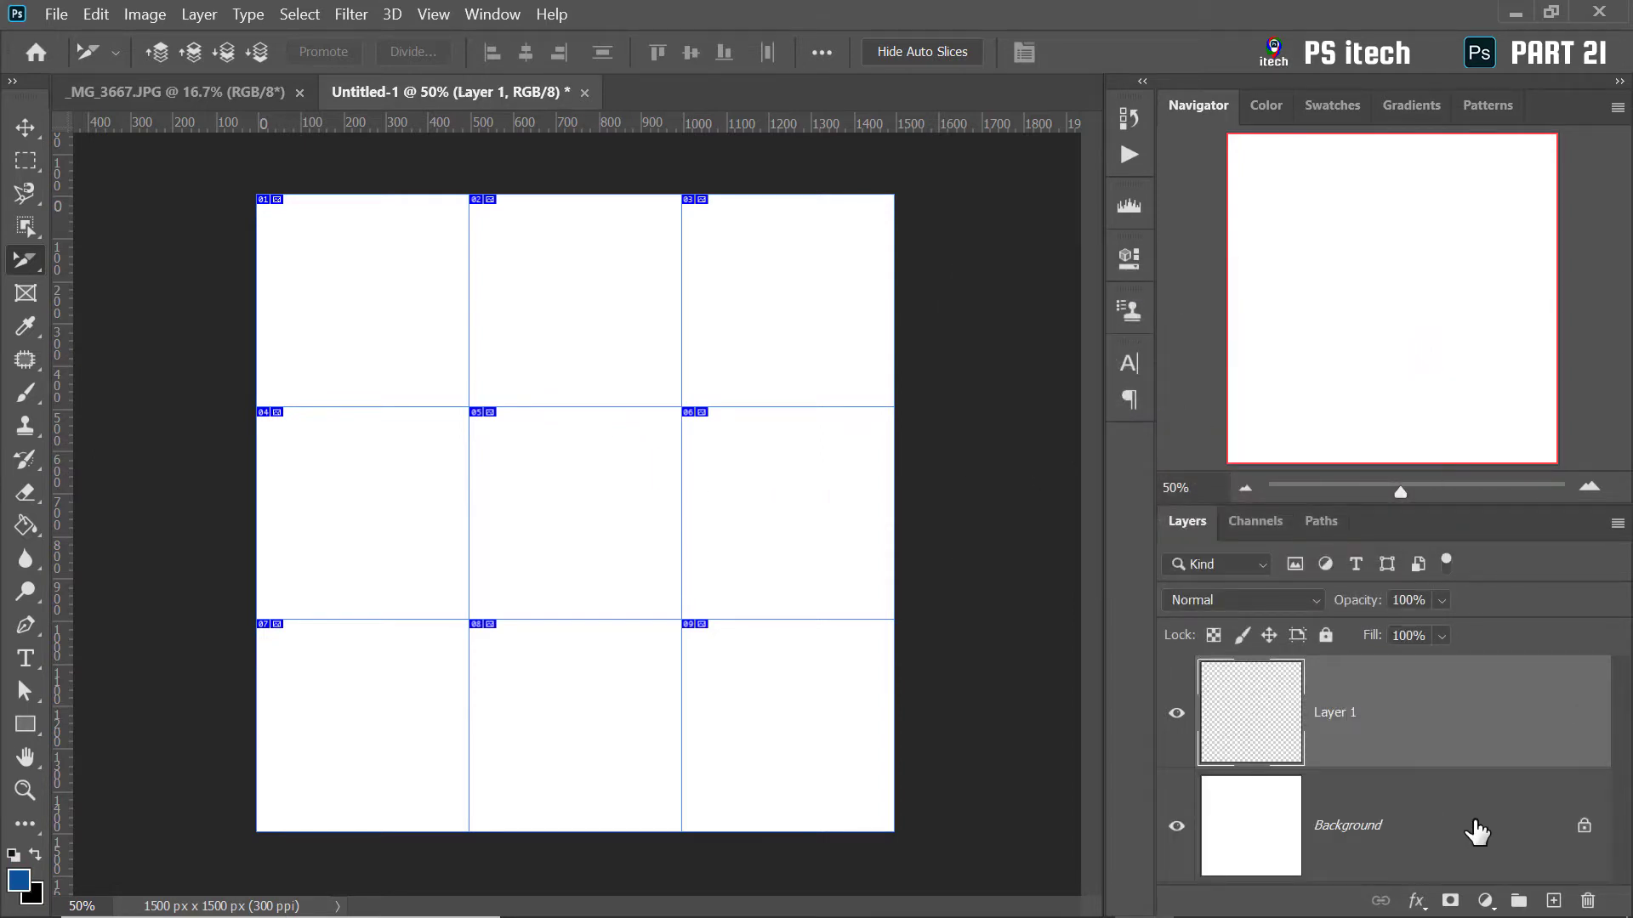
{"action": "double_click", "coordinate": [1461, 831]}
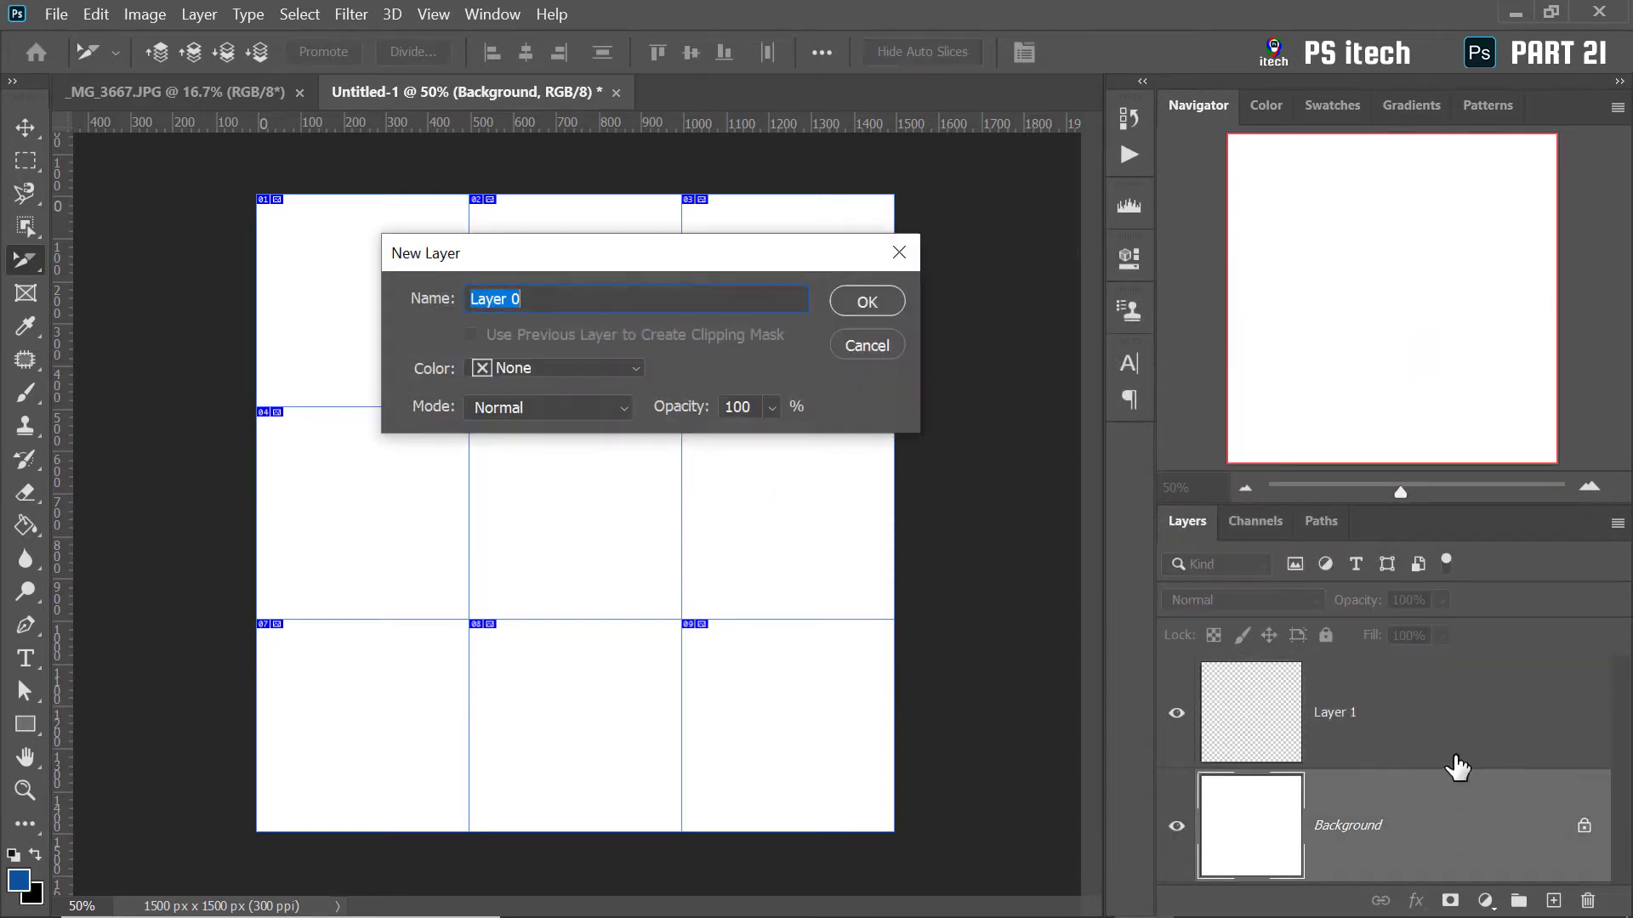
{"action": "left_click", "coordinate": [897, 304]}
{"action": "key", "text": "Delete"}
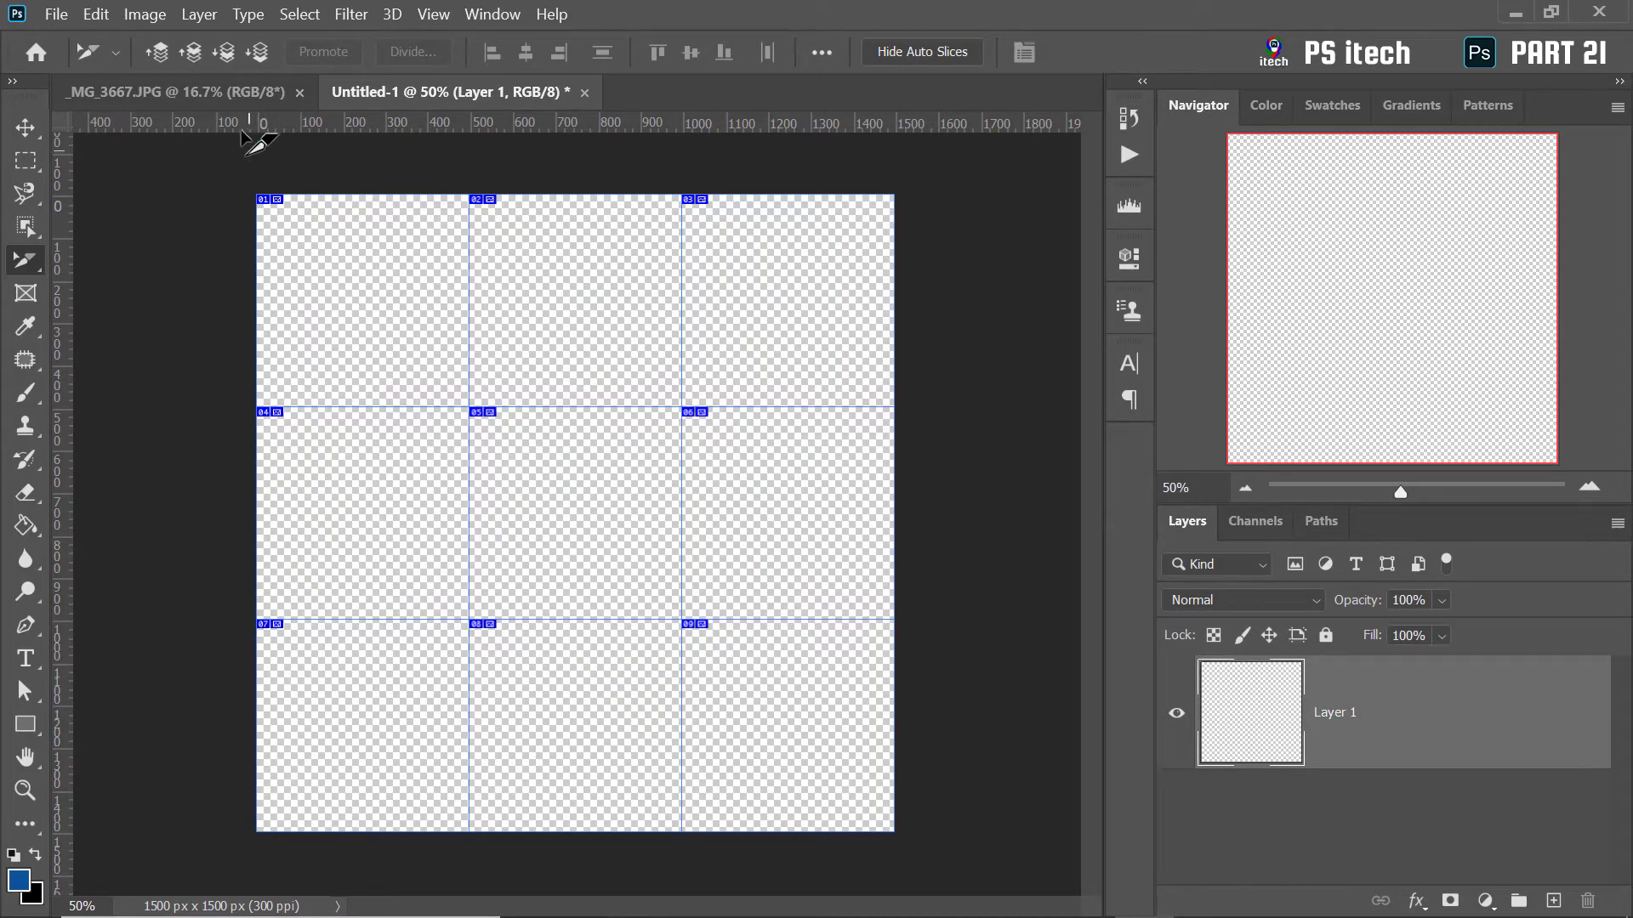
Copy the entire _MG_3667.JPG portrait and paste it into the sliced Untitled-1 document
{"action": "left_click", "coordinate": [211, 92]}
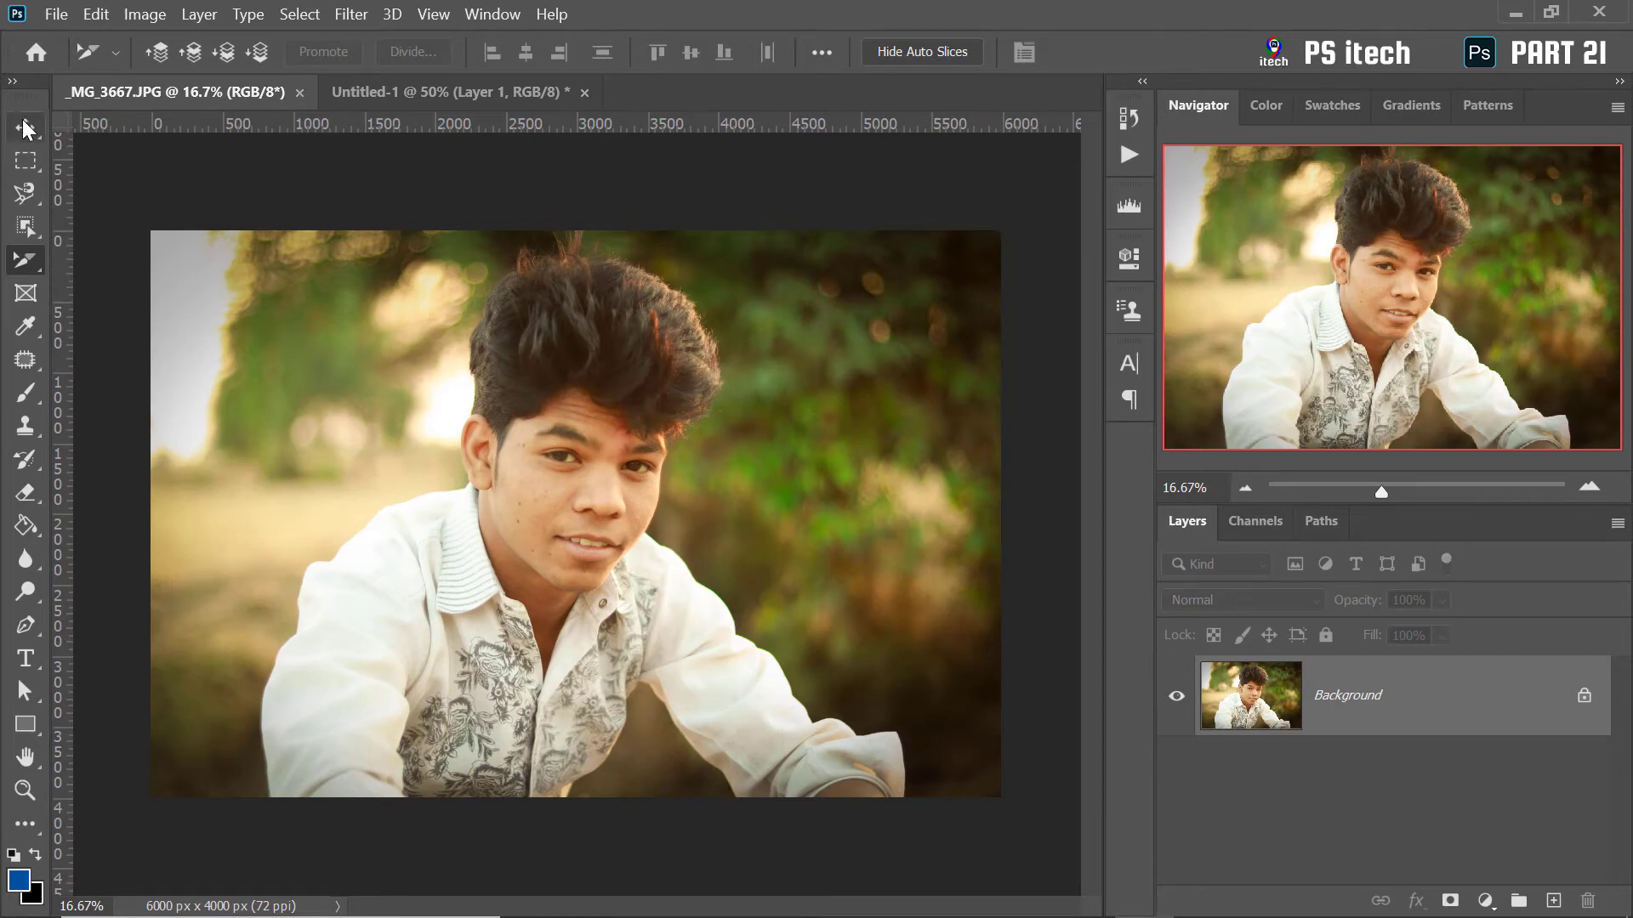
{"action": "left_click", "coordinate": [26, 161]}
{"action": "right_click", "coordinate": [626, 420]}
{"action": "left_click", "coordinate": [654, 433]}
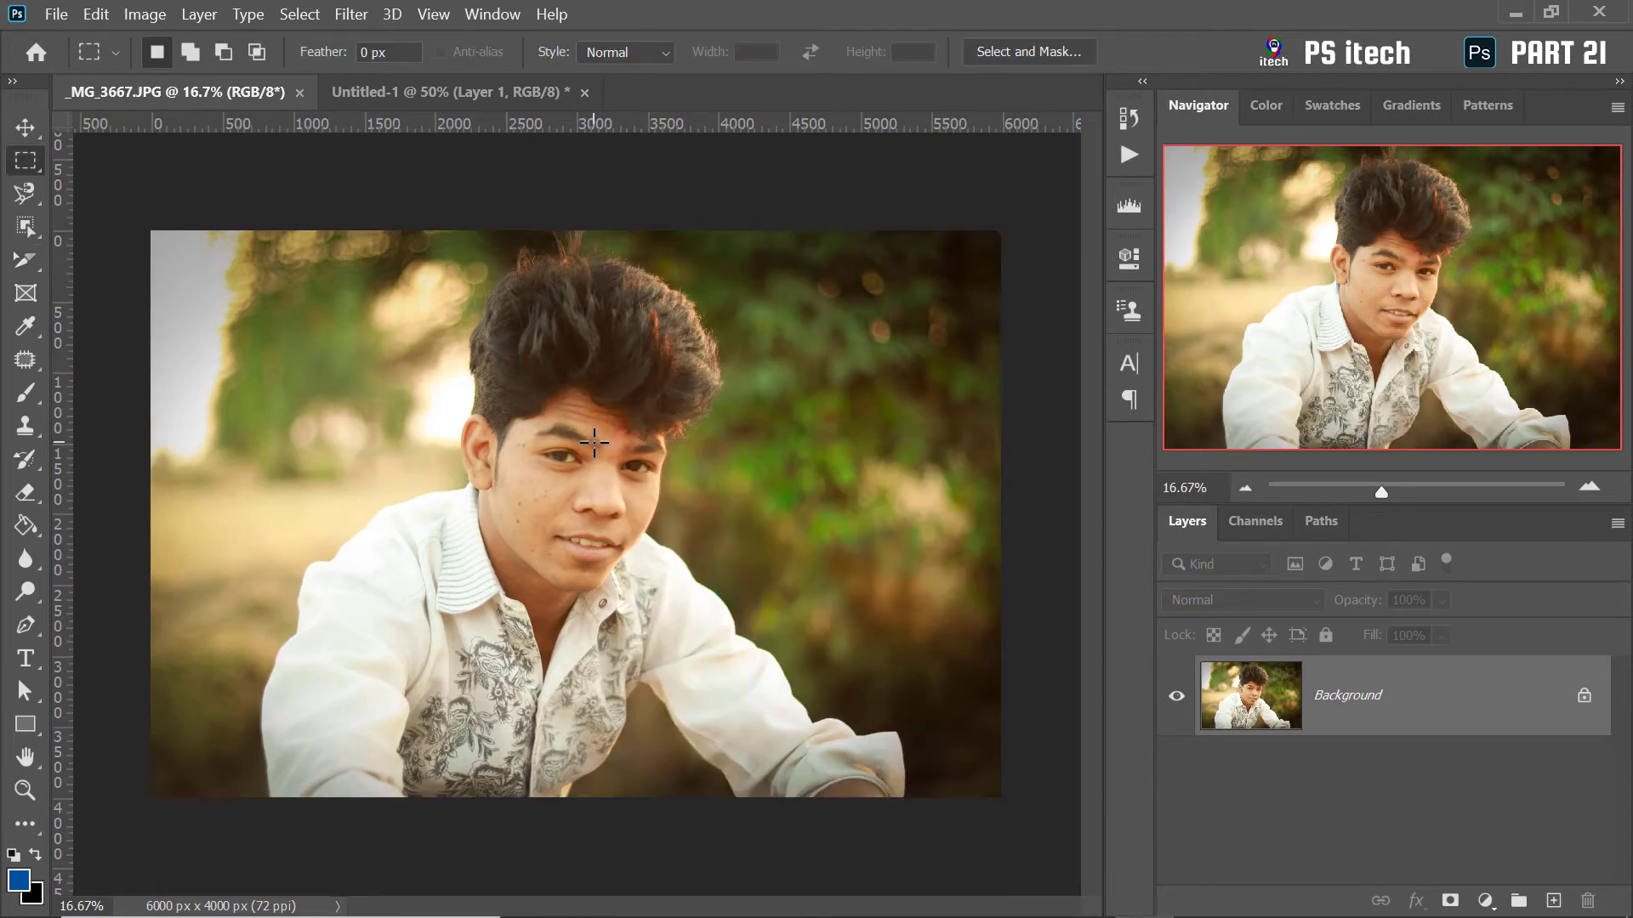
{"action": "key", "text": "ctrl+a"}
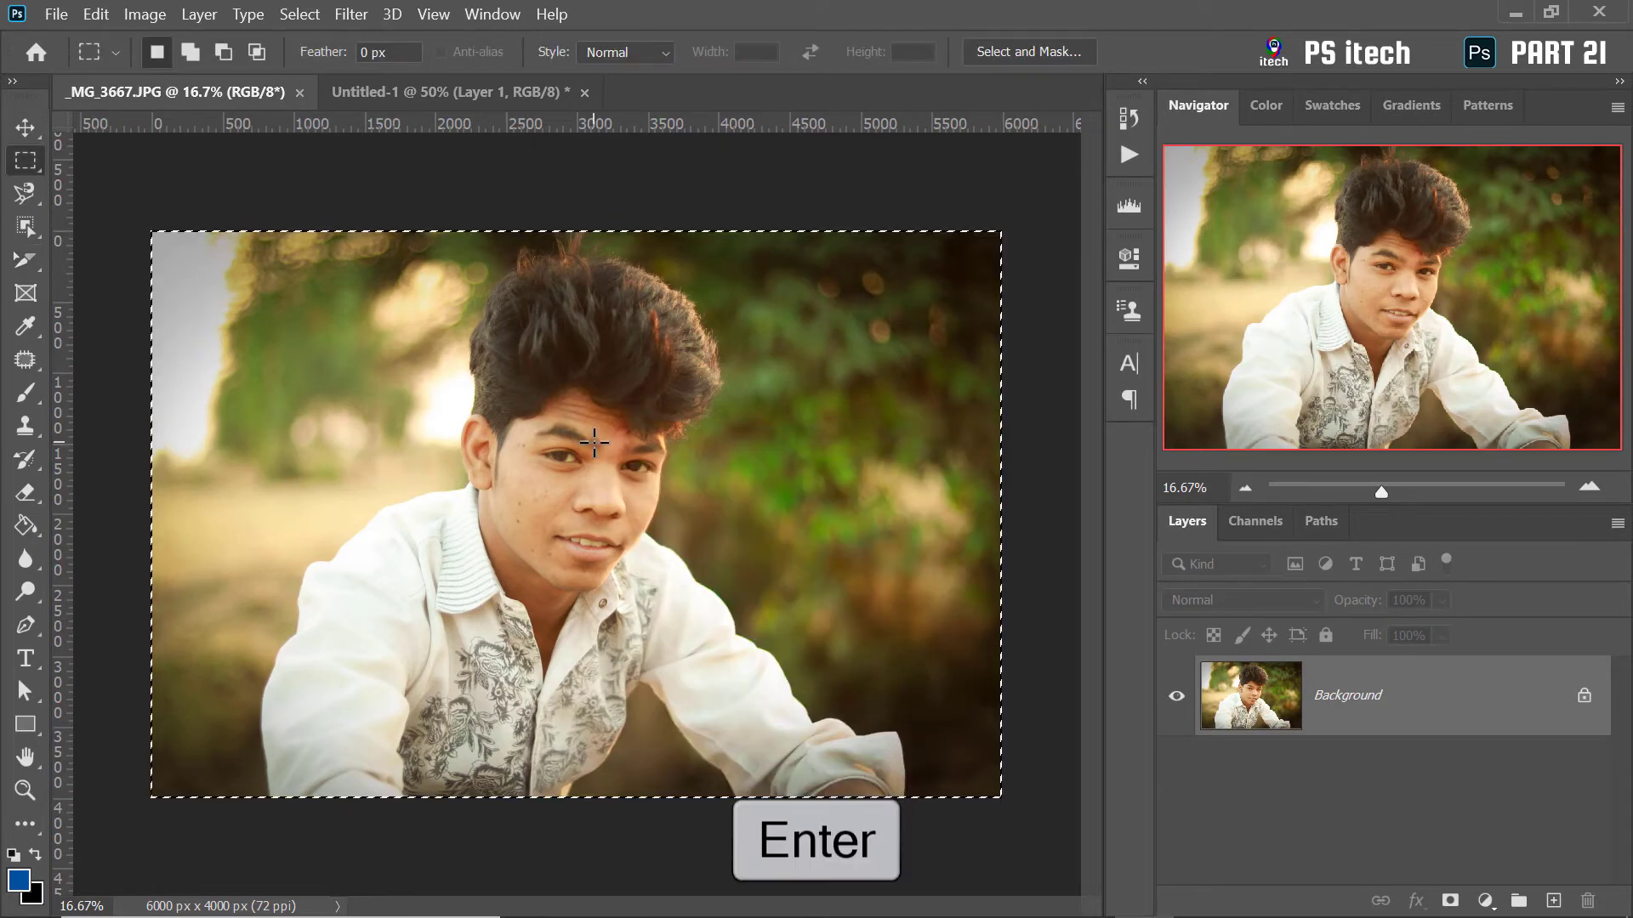
{"action": "key", "text": "ctrl+c"}
{"action": "left_click", "coordinate": [449, 92]}
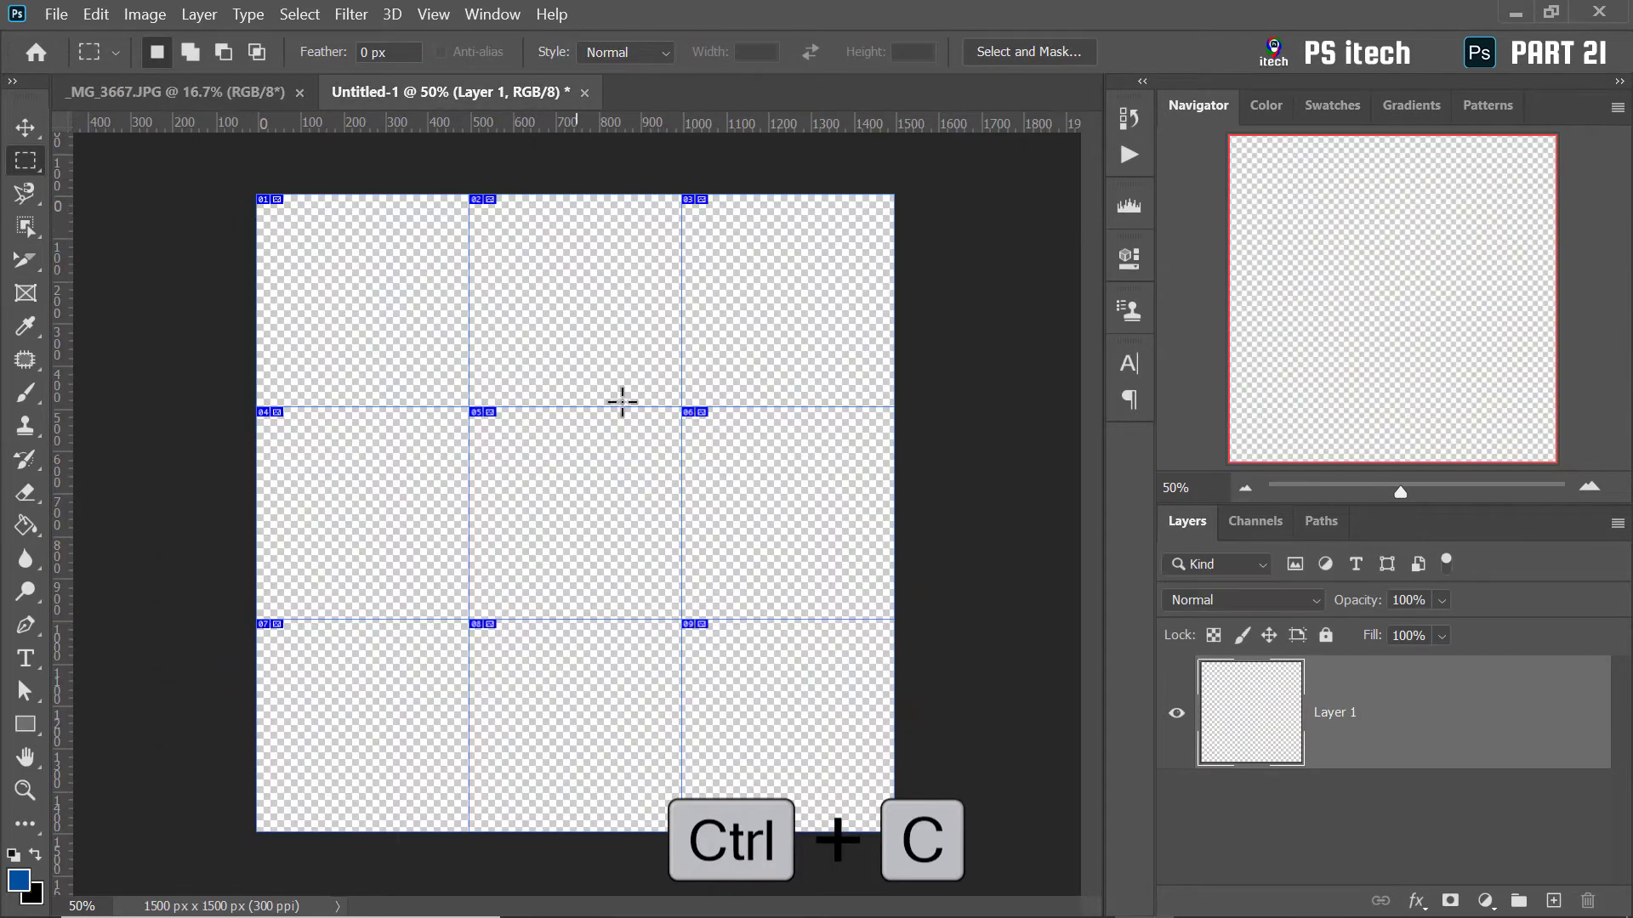
{"action": "key", "text": "ctrl+v"}
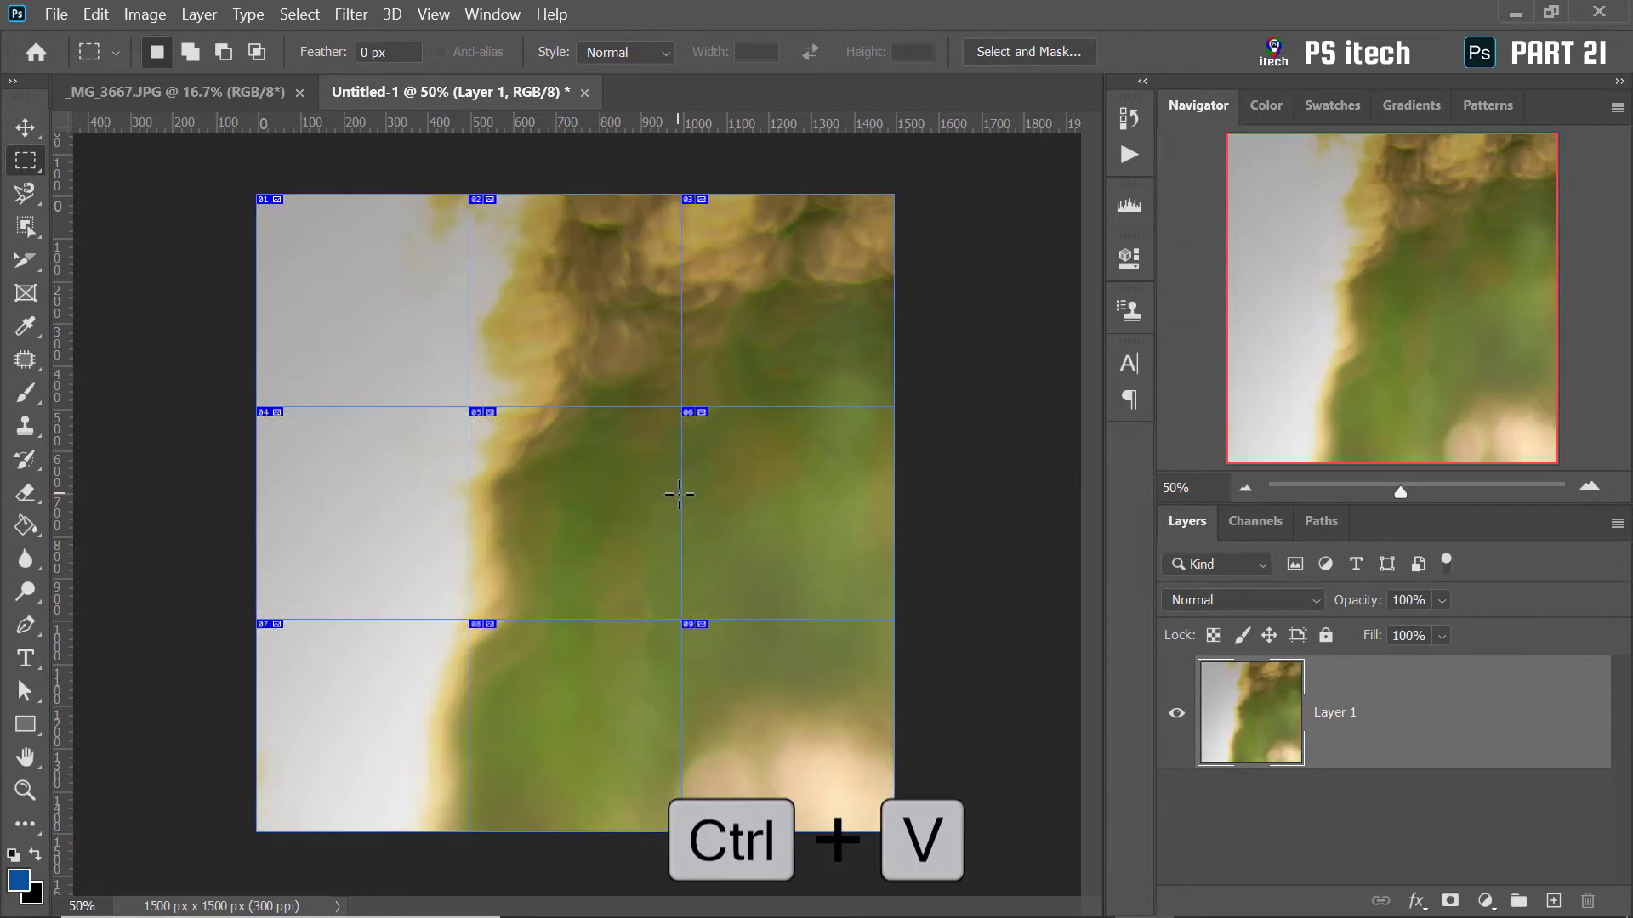
Scale down and reposition the pasted portrait so that the subject fills the 3 x 3 sliced canvas
{"action": "left_click", "coordinate": [25, 127]}
{"action": "left_click_drag", "start_coordinate": [574, 324], "coordinate": [476, 297]}
{"action": "left_click_drag", "start_coordinate": [218, 196], "coordinate": [961, 663]}
{"action": "left_click_drag", "start_coordinate": [1032, 788], "coordinate": [313, 317]}
{"action": "left_click_drag", "start_coordinate": [595, 419], "coordinate": [1217, 832]}
{"action": "left_click_drag", "start_coordinate": [737, 534], "coordinate": [611, 534]}
{"action": "key", "text": "Return"}
{"action": "key", "text": "z"}
{"action": "left_click", "coordinate": [579, 459]}
{"action": "left_click", "coordinate": [554, 499]}
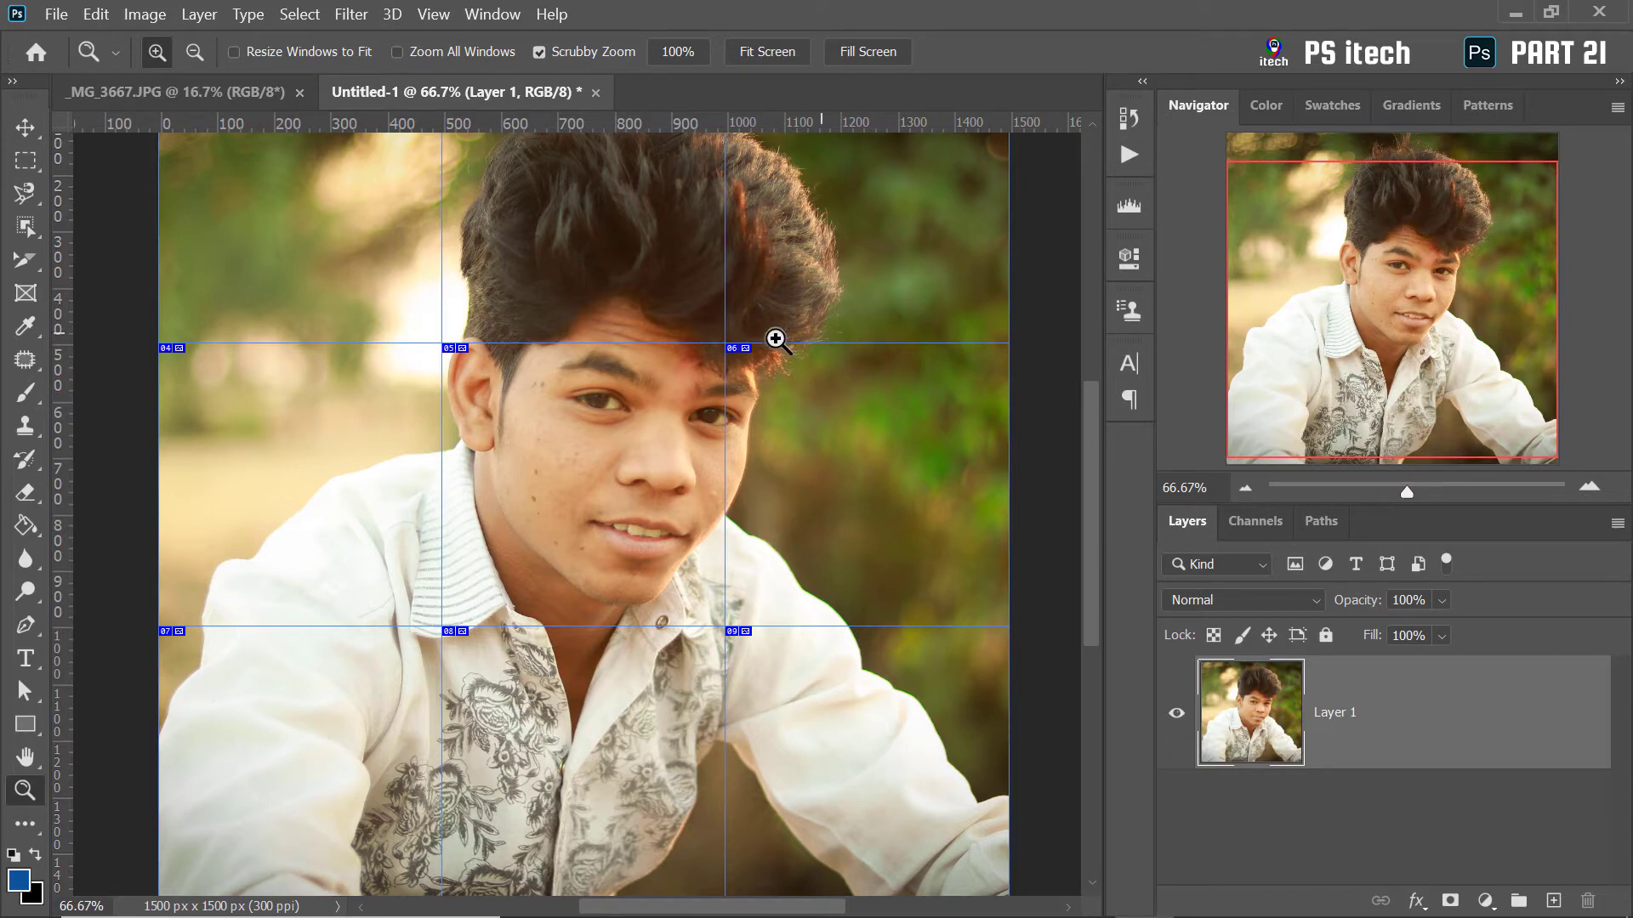
{"action": "right_click", "coordinate": [762, 402]}
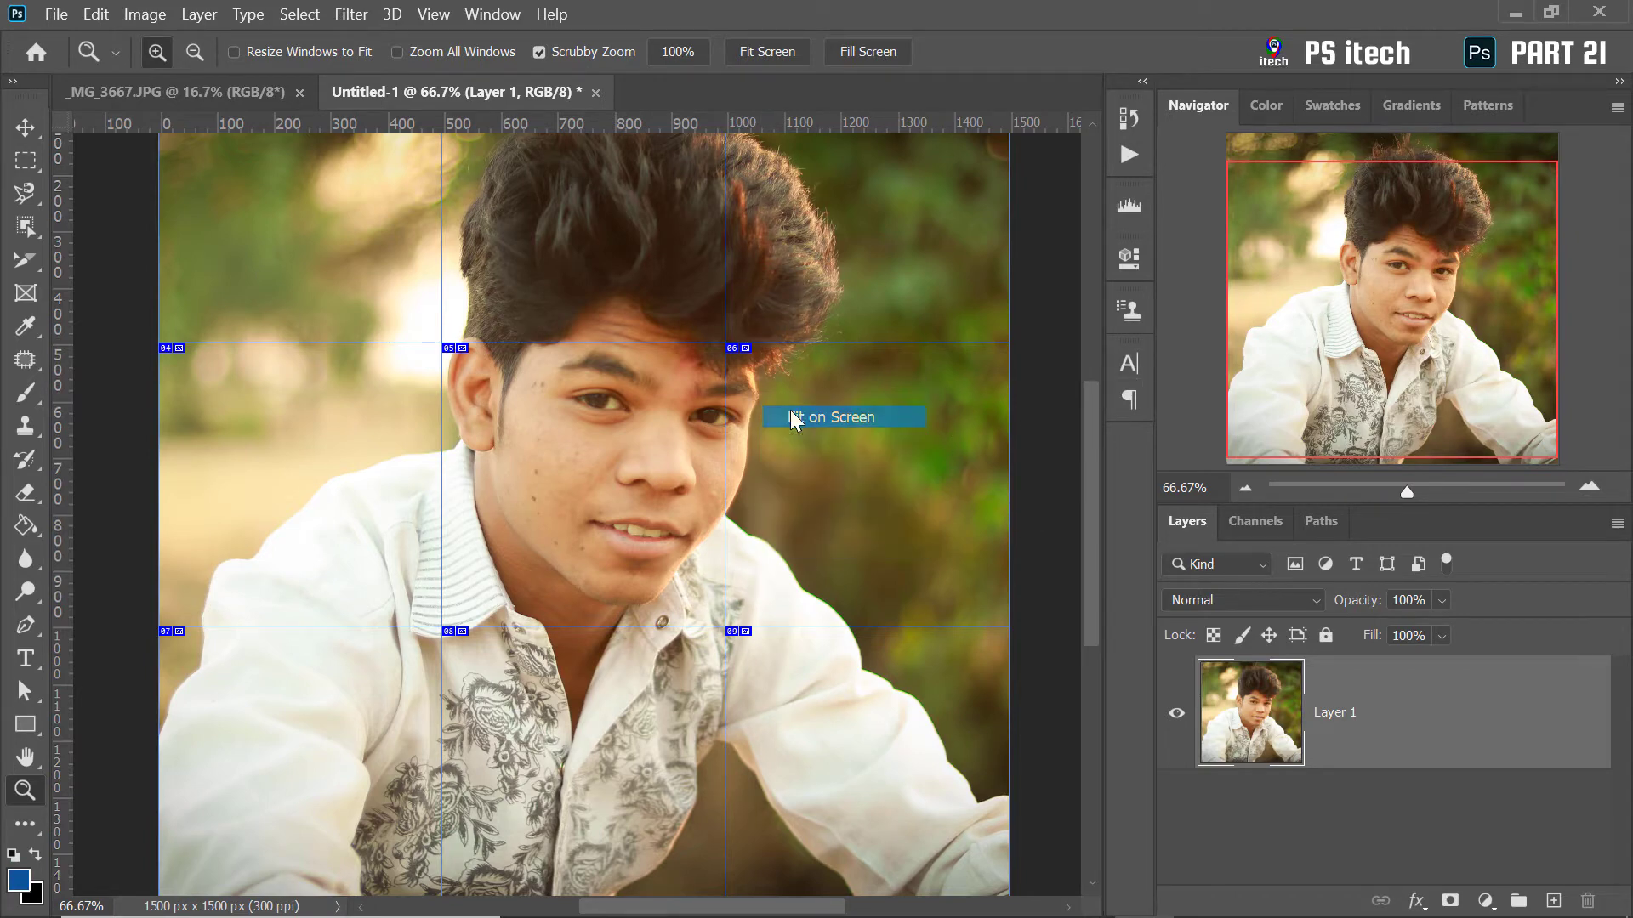
{"action": "left_click", "coordinate": [816, 418]}
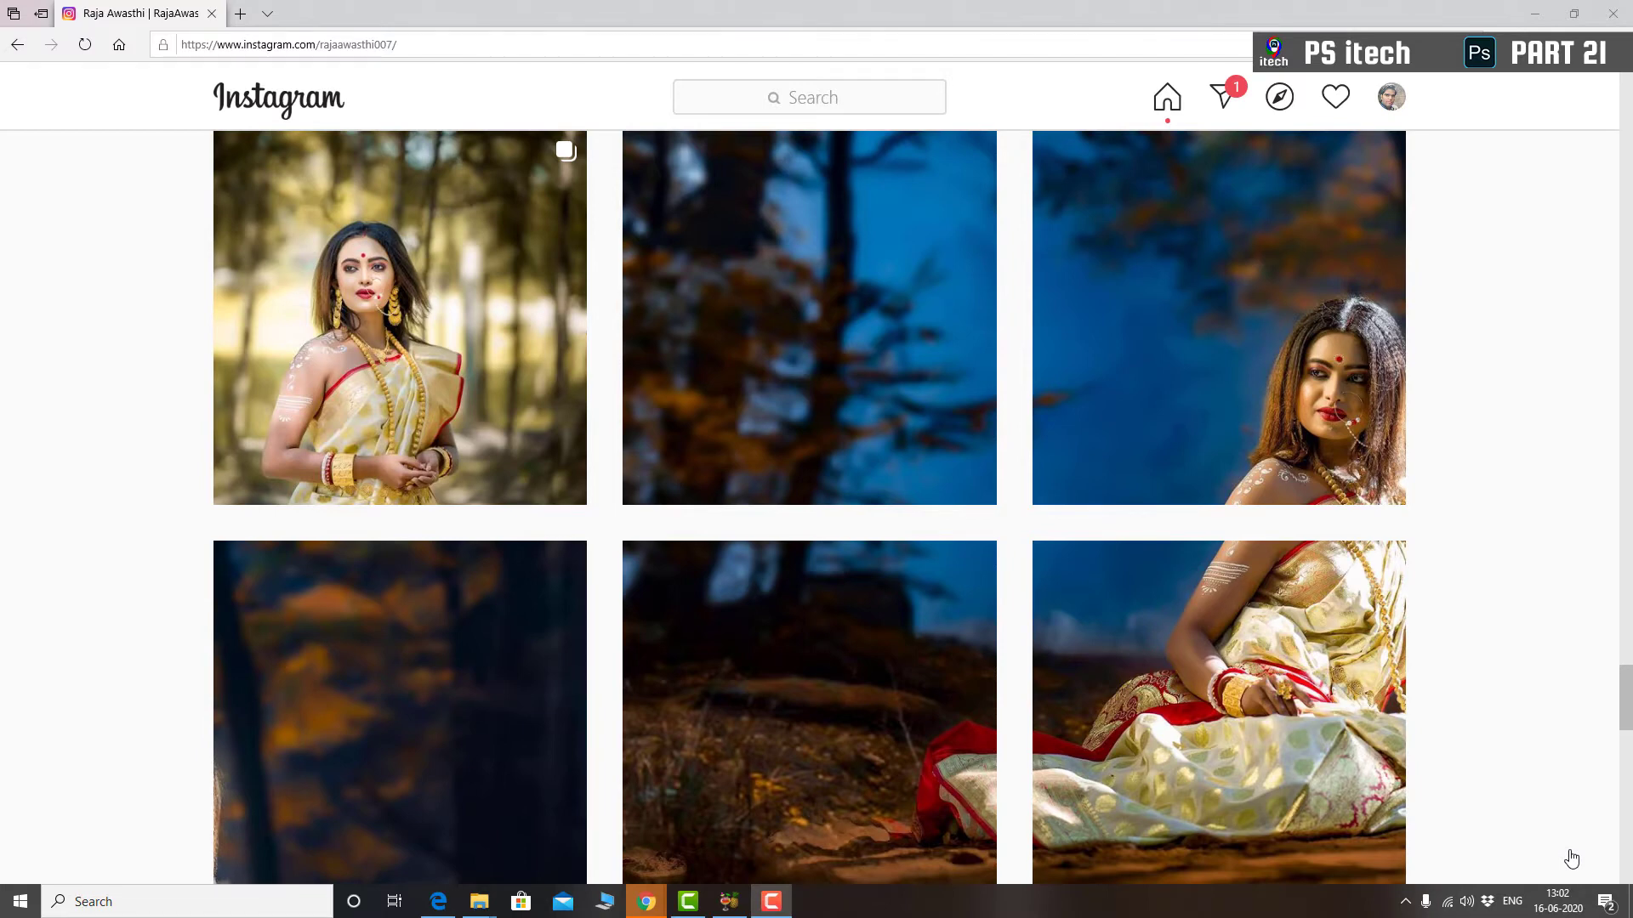
Examine the Instagram profile's posts in the browser for photos split across several grid tiles
{"action": "scroll", "coordinate": [1571, 859], "scroll_direction": "down", "scroll_amount": 10}
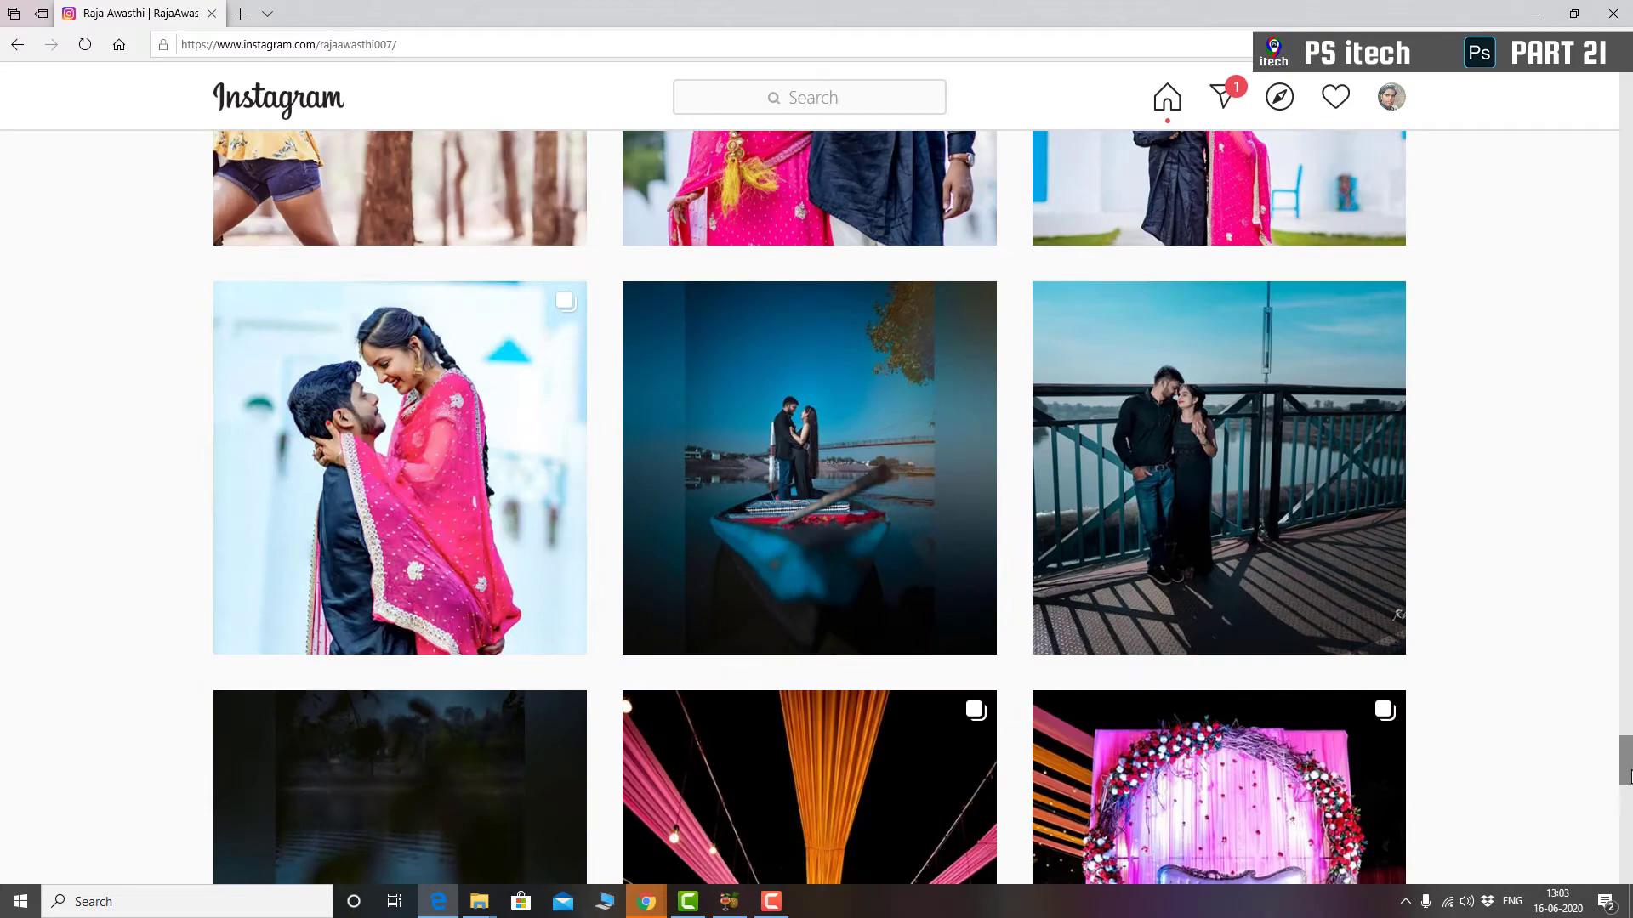
{"action": "left_click_drag", "start_coordinate": [1629, 775], "coordinate": [1628, 877]}
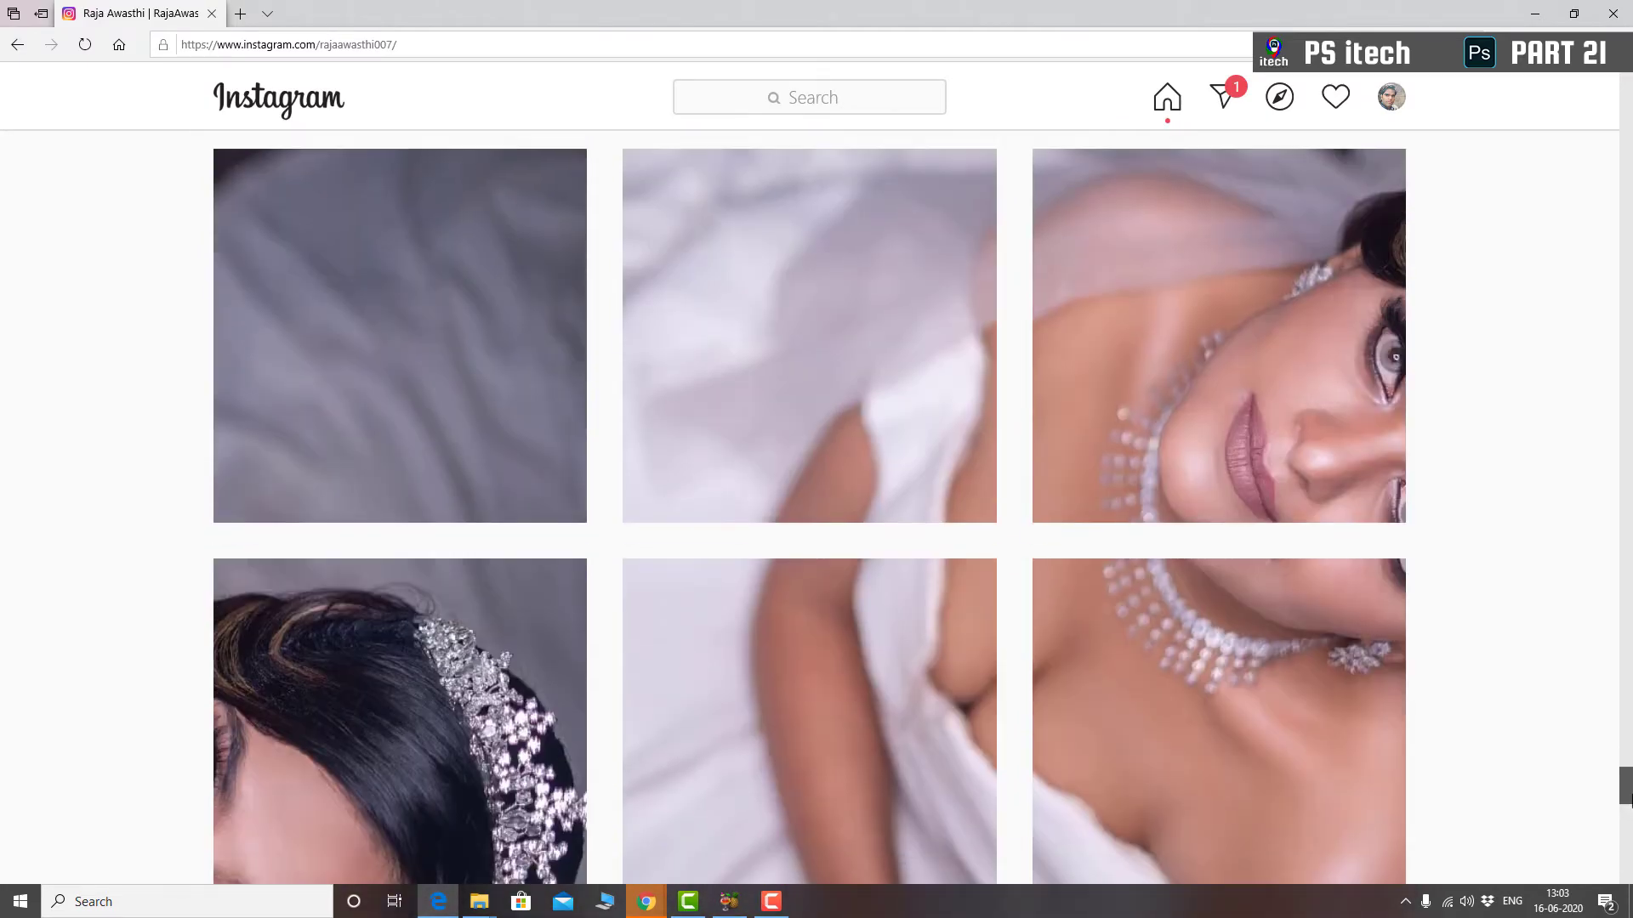
{"action": "left_click_drag", "start_coordinate": [1626, 800], "coordinate": [1628, 869]}
{"action": "left_click_drag", "start_coordinate": [1629, 803], "coordinate": [1628, 754]}
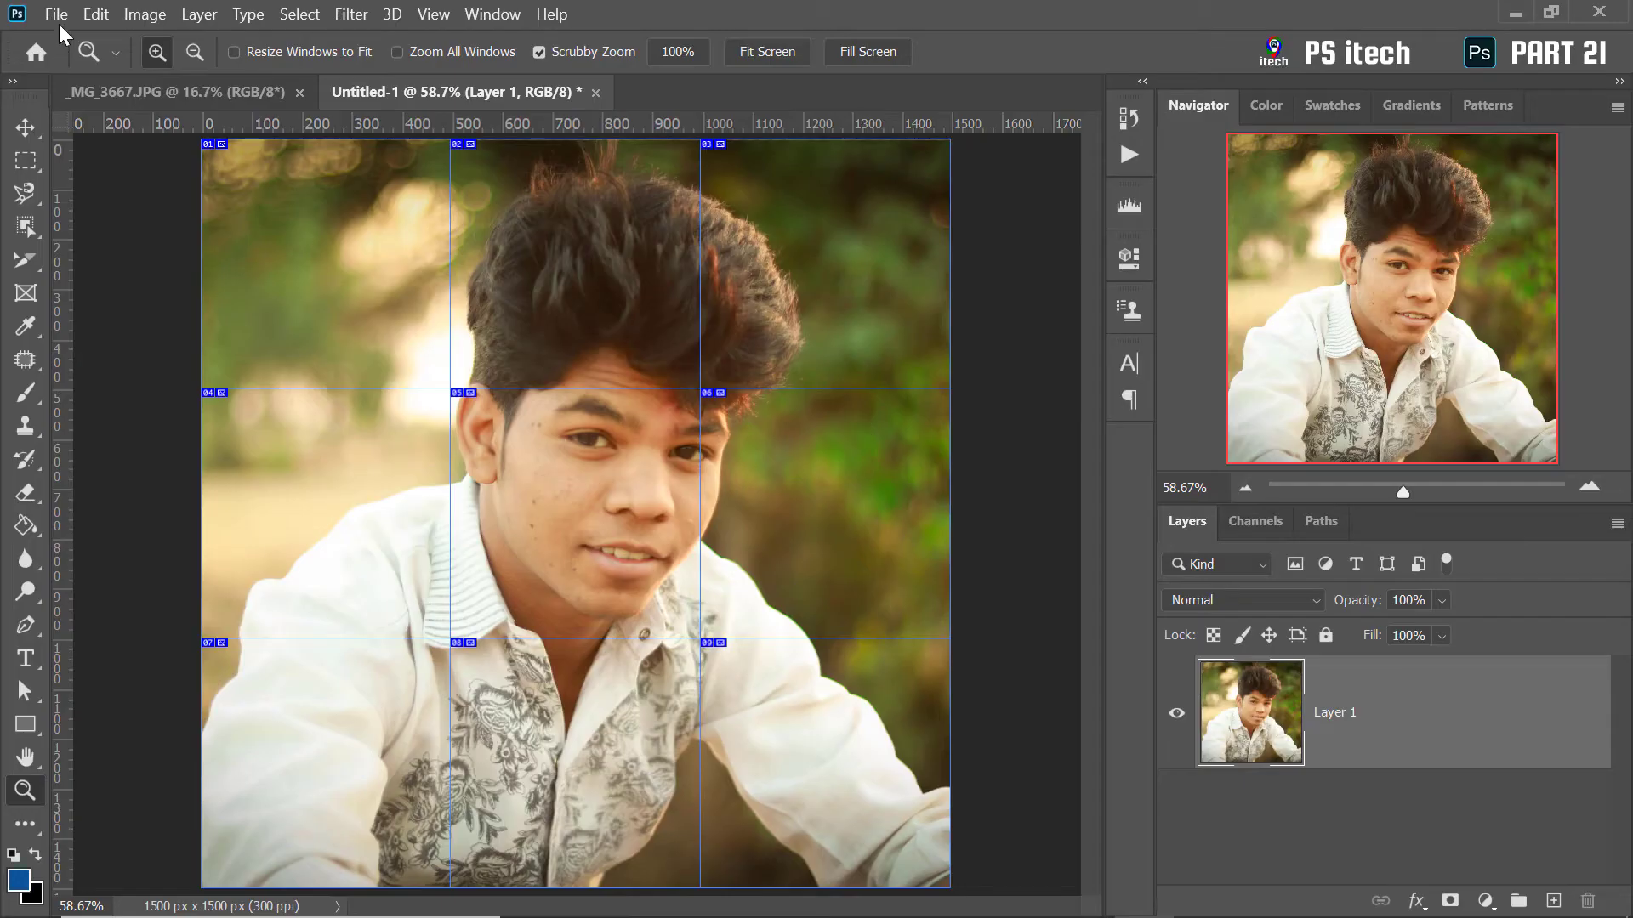
Back in Photoshop, open Save for Web (Legacy) for the sliced portrait and fit its preview in view
{"action": "left_click", "coordinate": [56, 15]}
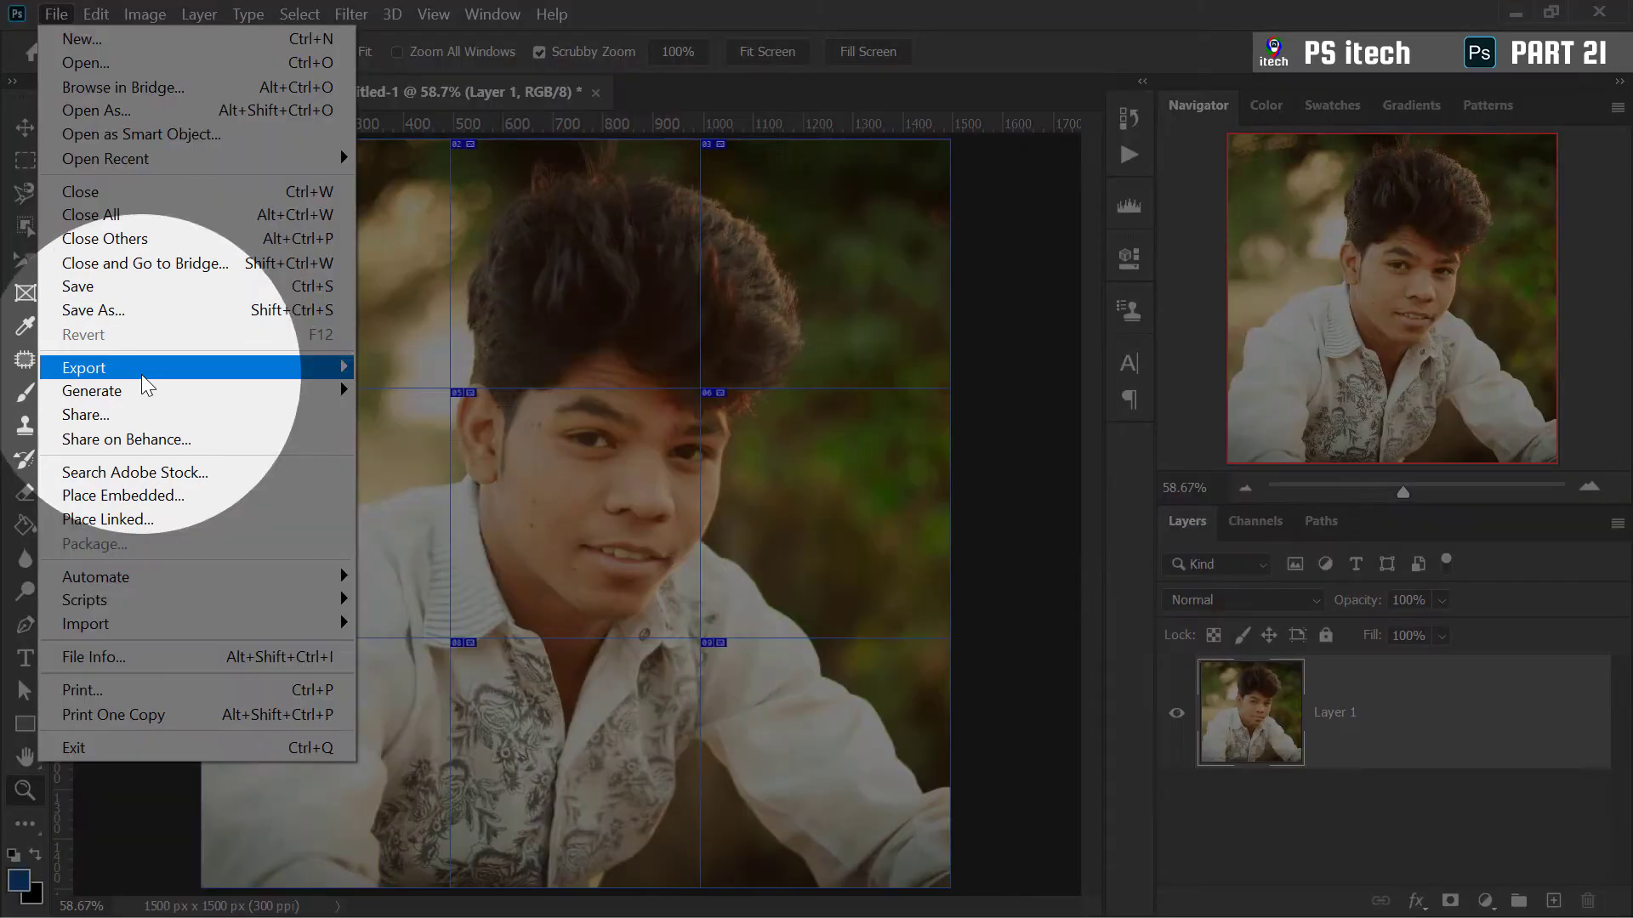
{"action": "mouse_move", "coordinate": [140, 367]}
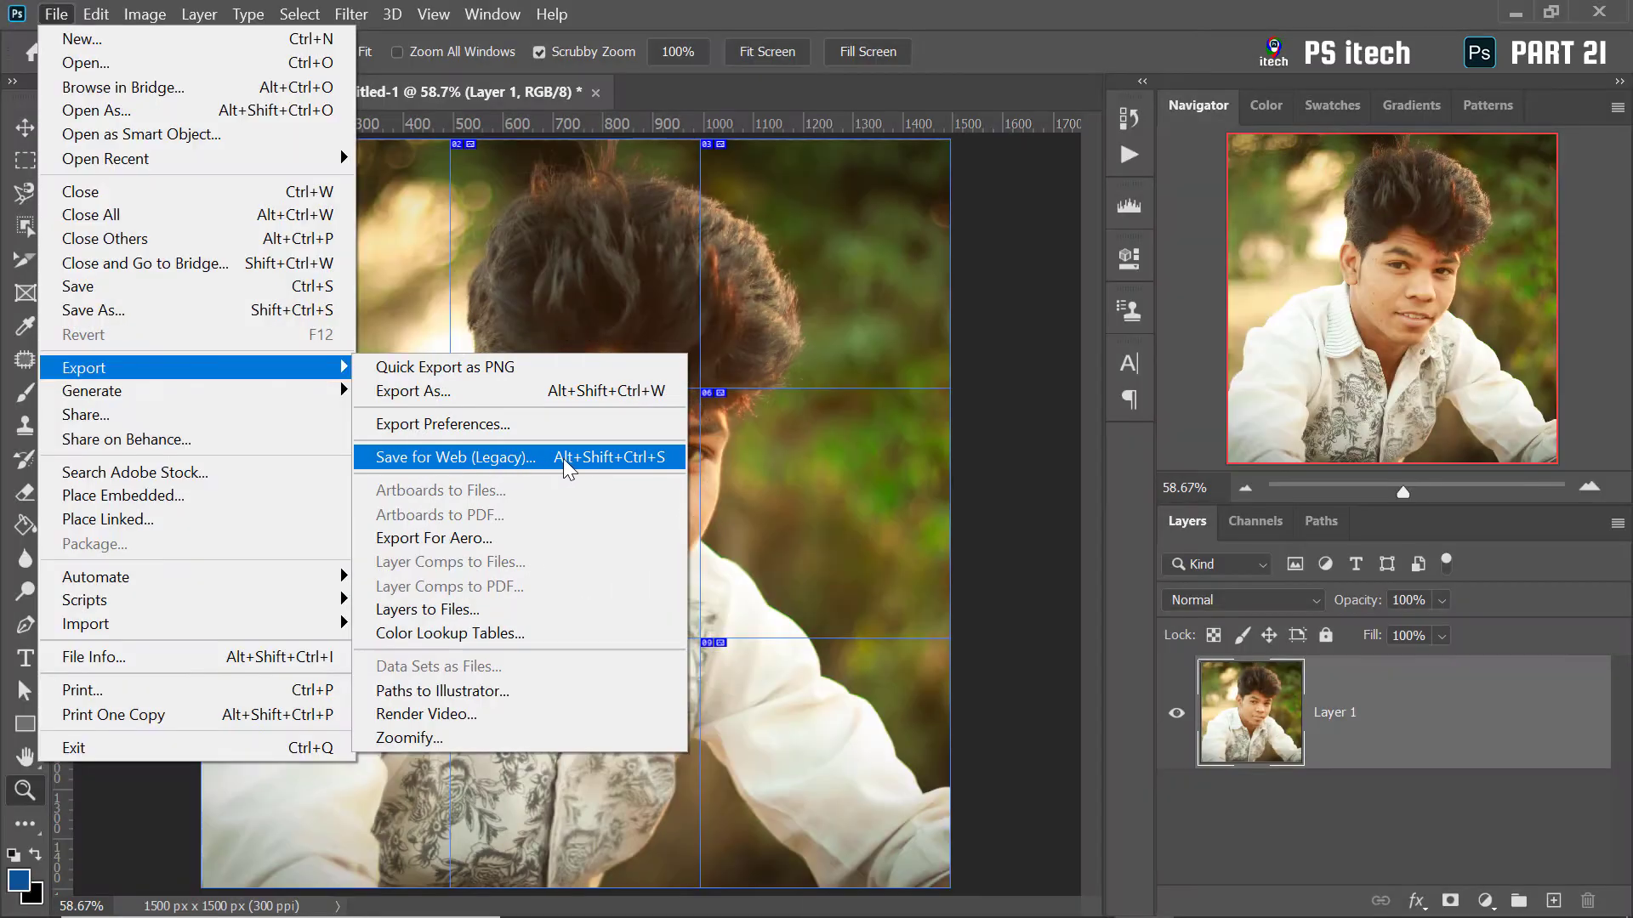
{"action": "left_click", "coordinate": [564, 458]}
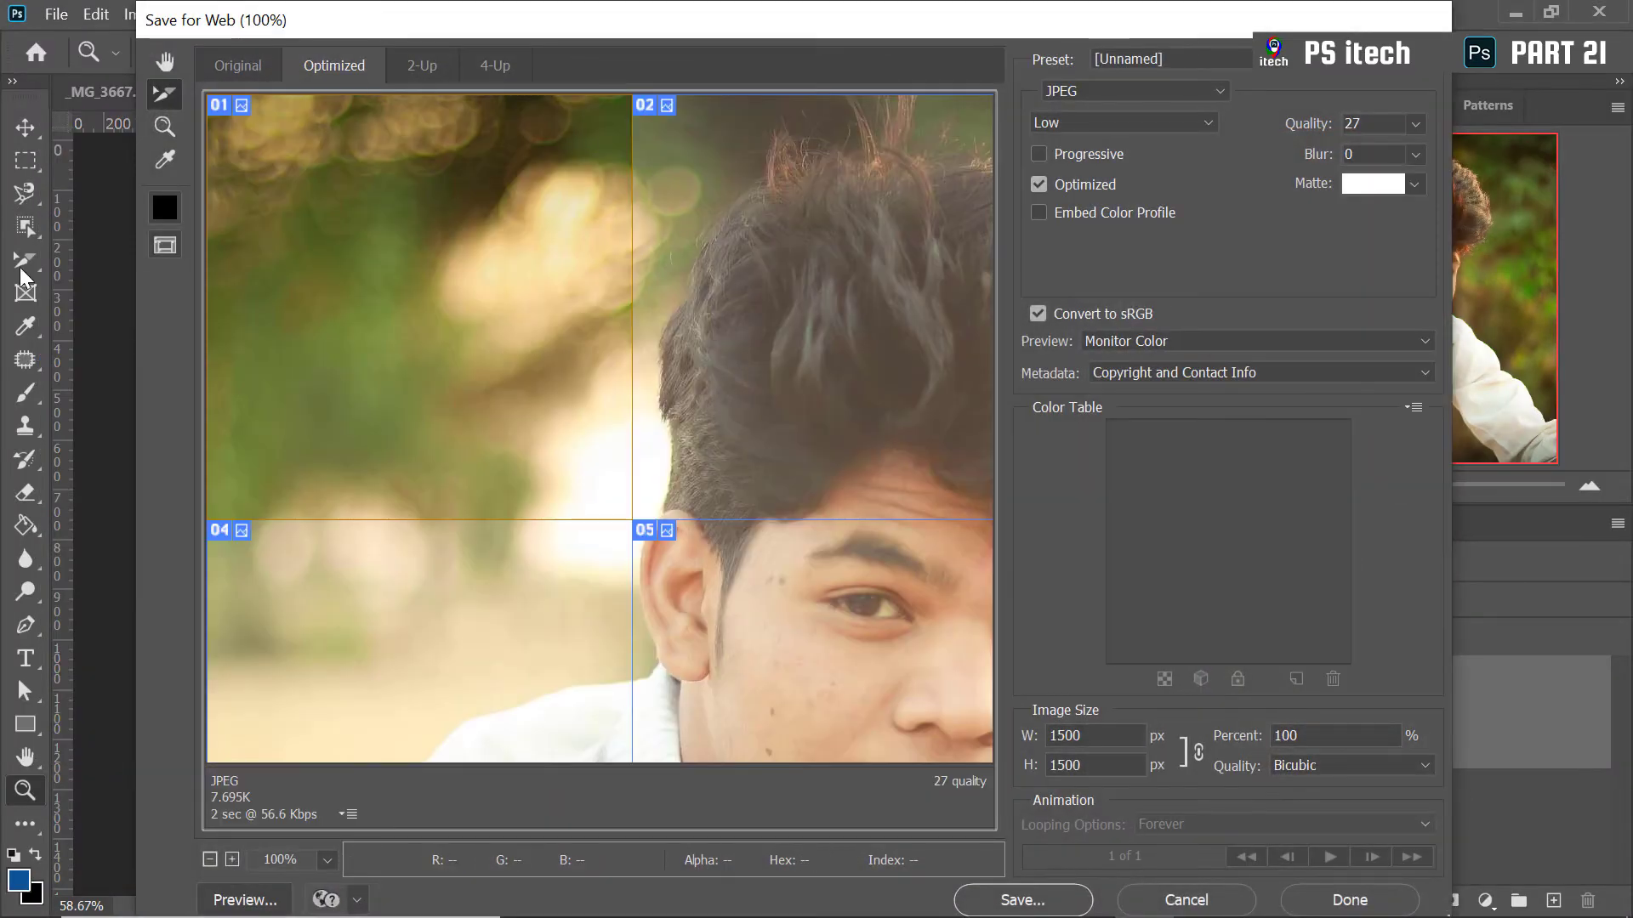
{"action": "left_click", "coordinate": [164, 127]}
{"action": "right_click", "coordinate": [565, 246]}
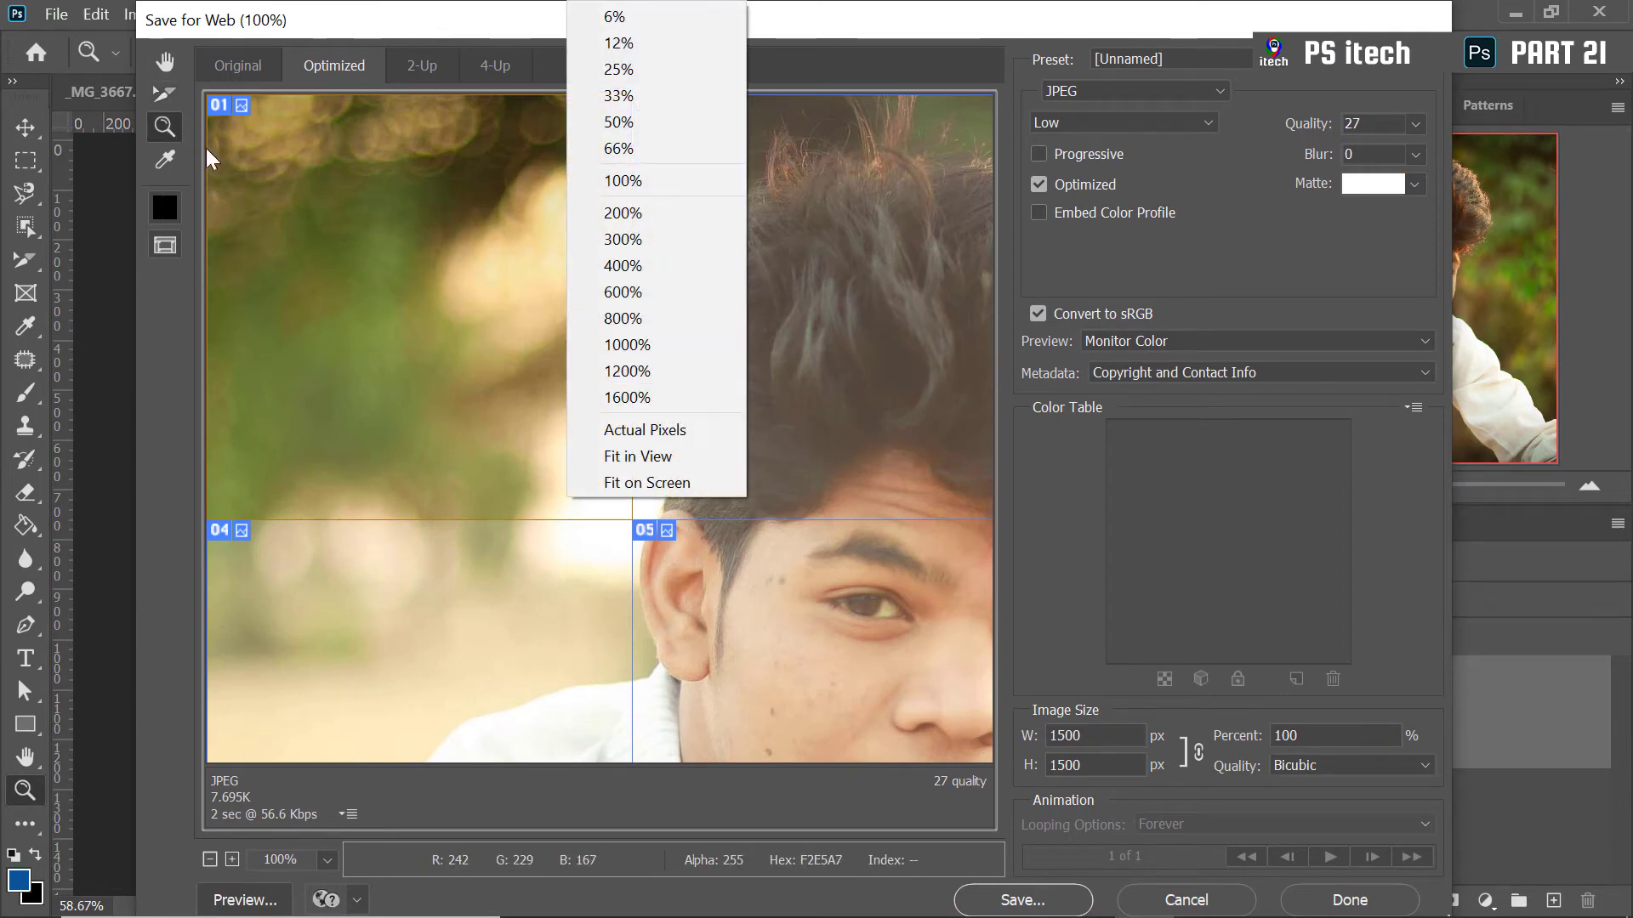
{"action": "left_click", "coordinate": [638, 457]}
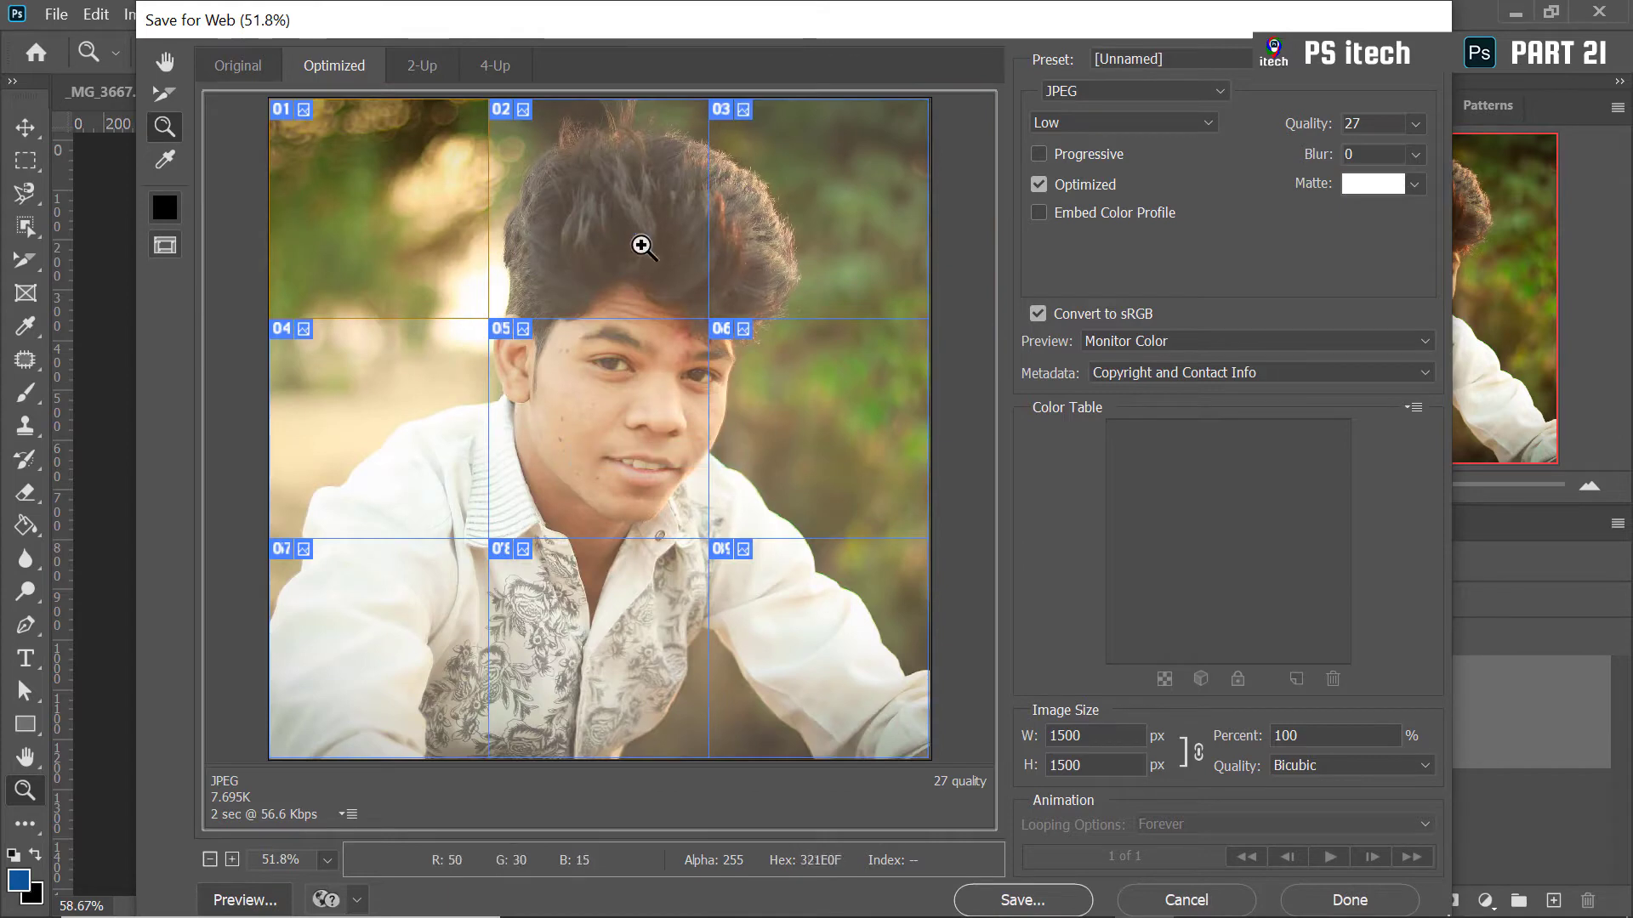
Select the slices in the Save for Web preview one after another with the Slice Select tool, ending on slice 09
{"action": "left_click", "coordinate": [165, 96]}
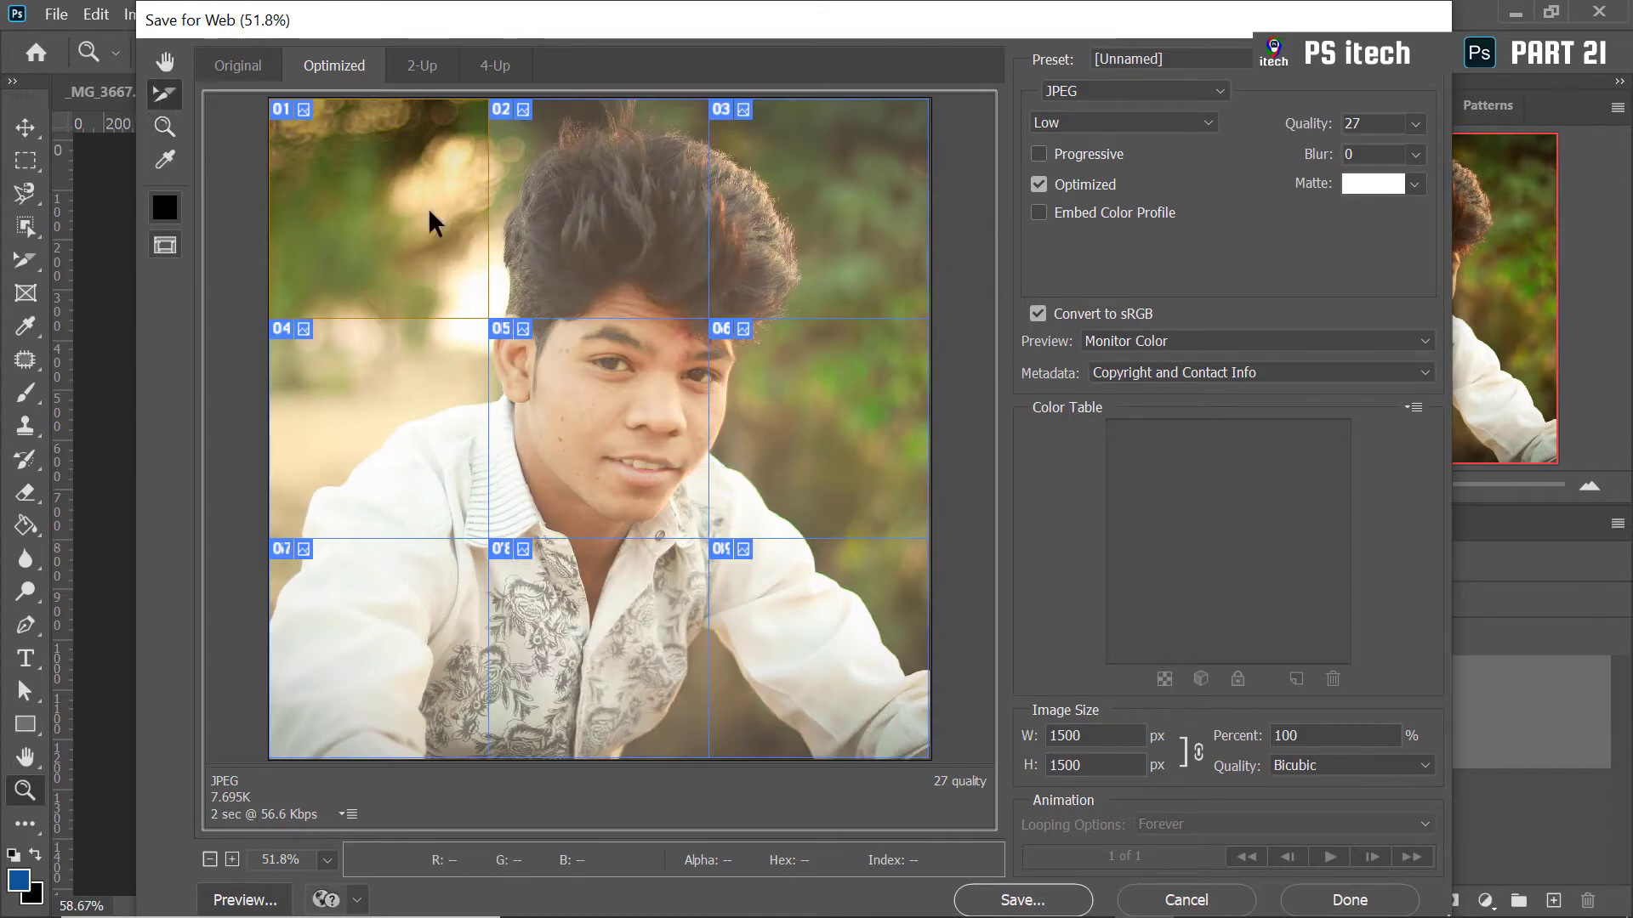
{"action": "left_click", "coordinate": [639, 228]}
{"action": "left_click", "coordinate": [820, 234]}
{"action": "left_click", "coordinate": [858, 417]}
{"action": "left_click", "coordinate": [616, 451]}
{"action": "left_click", "coordinate": [425, 451]}
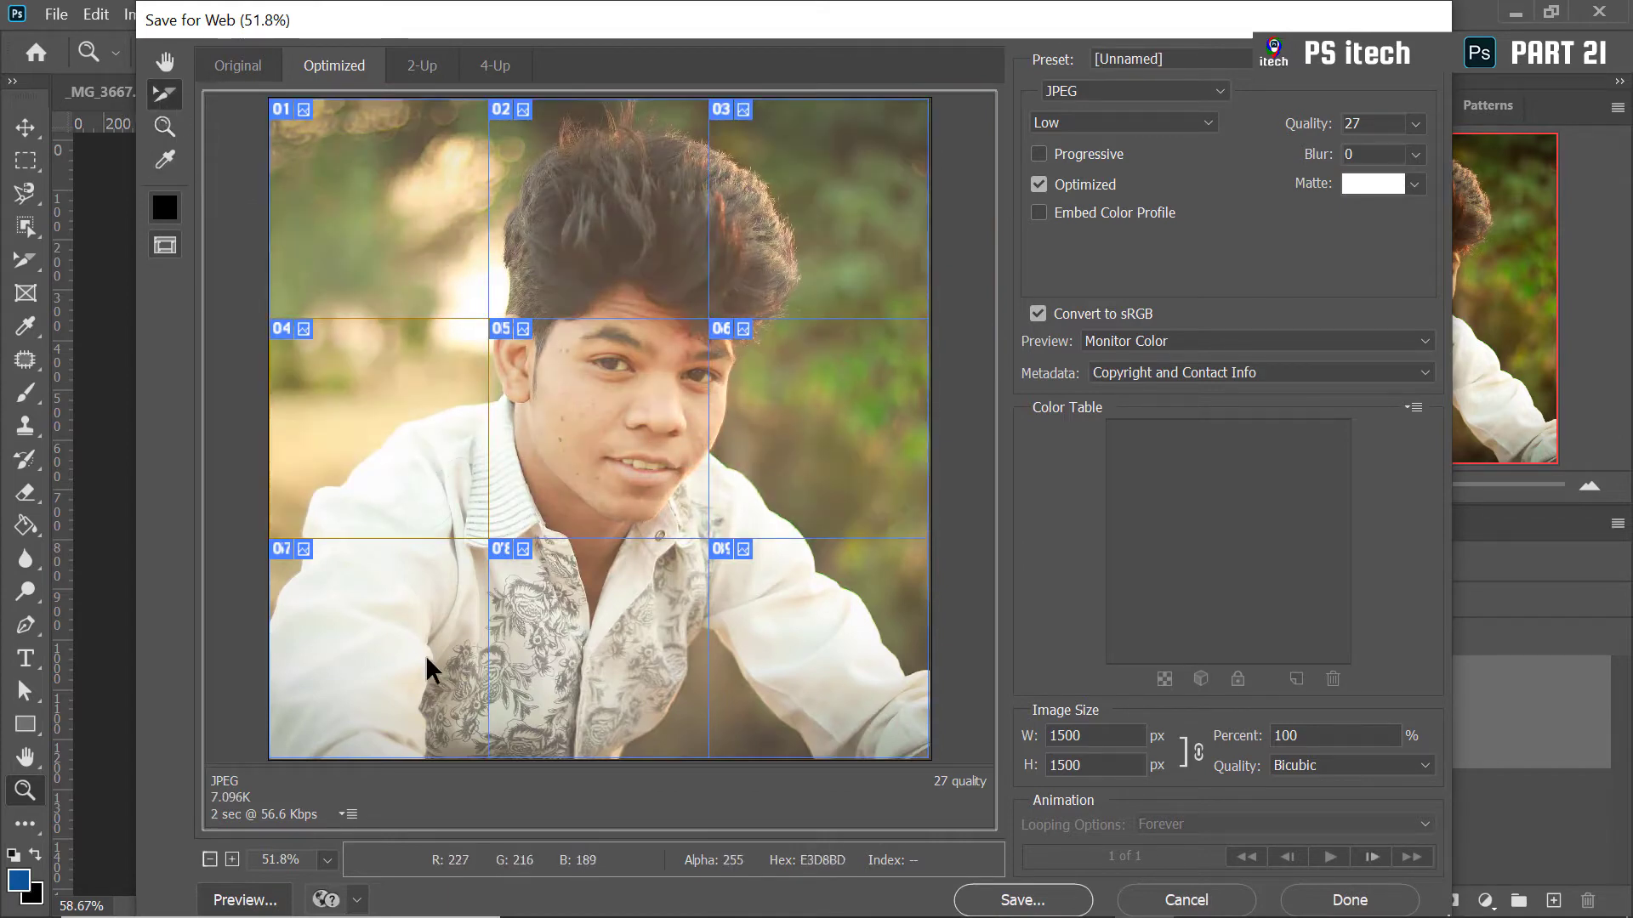
{"action": "left_click", "coordinate": [426, 655]}
{"action": "left_click", "coordinate": [694, 662]}
{"action": "left_click", "coordinate": [870, 644]}
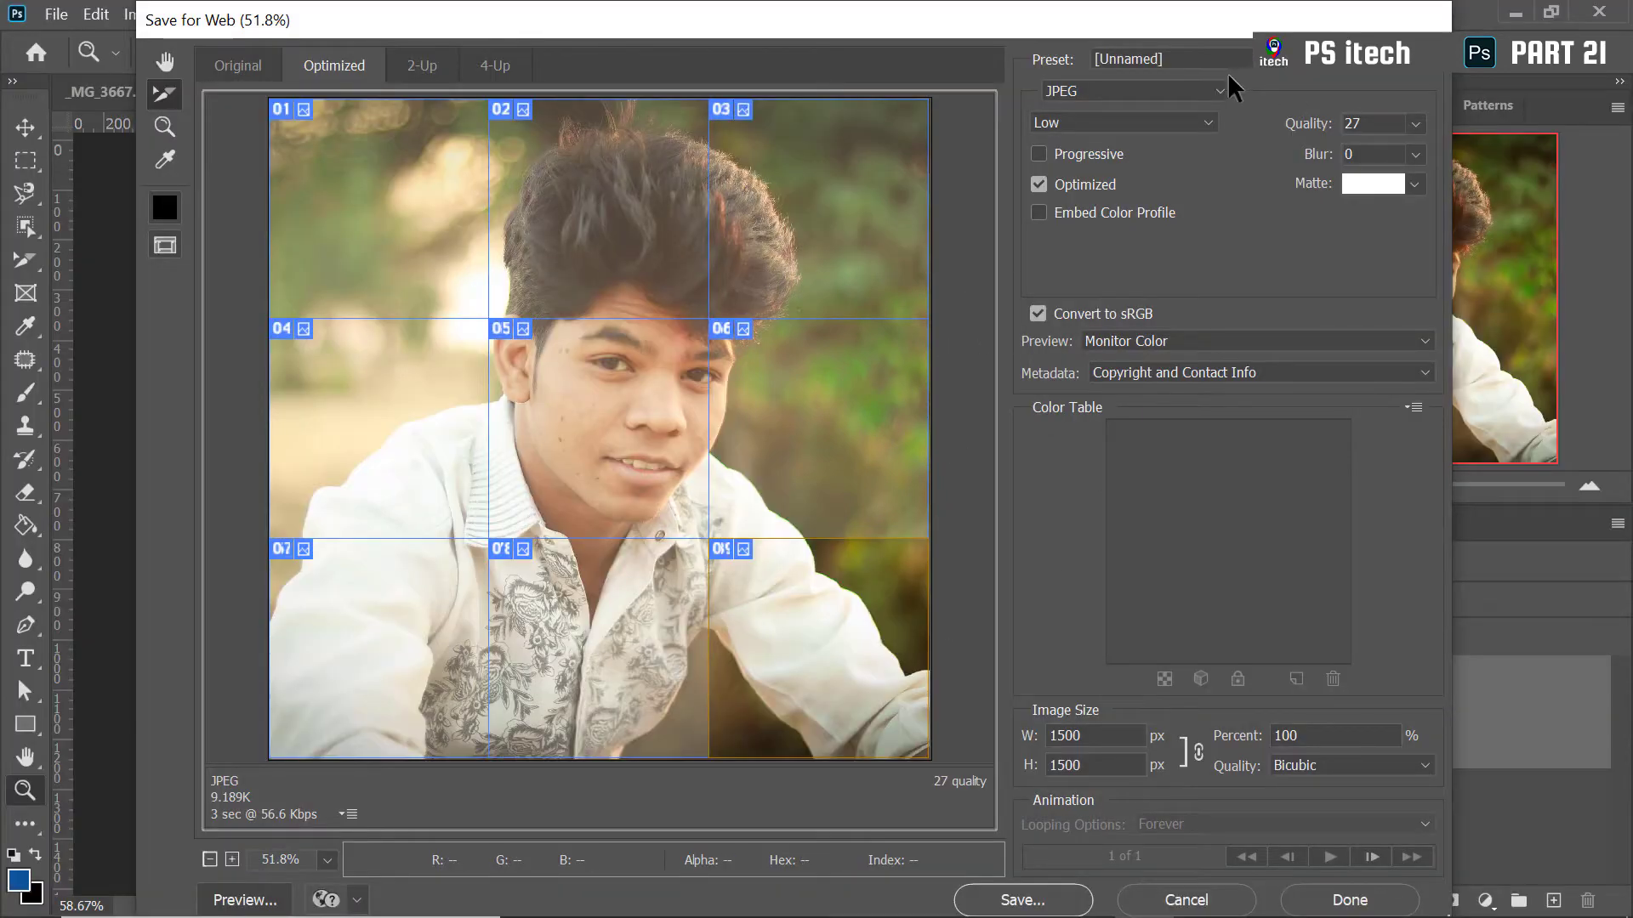
Set the compression quality of the selected slice 09 to JPEG Medium
{"action": "left_click", "coordinate": [1116, 90]}
{"action": "left_click", "coordinate": [1115, 90]}
{"action": "left_click", "coordinate": [1105, 123]}
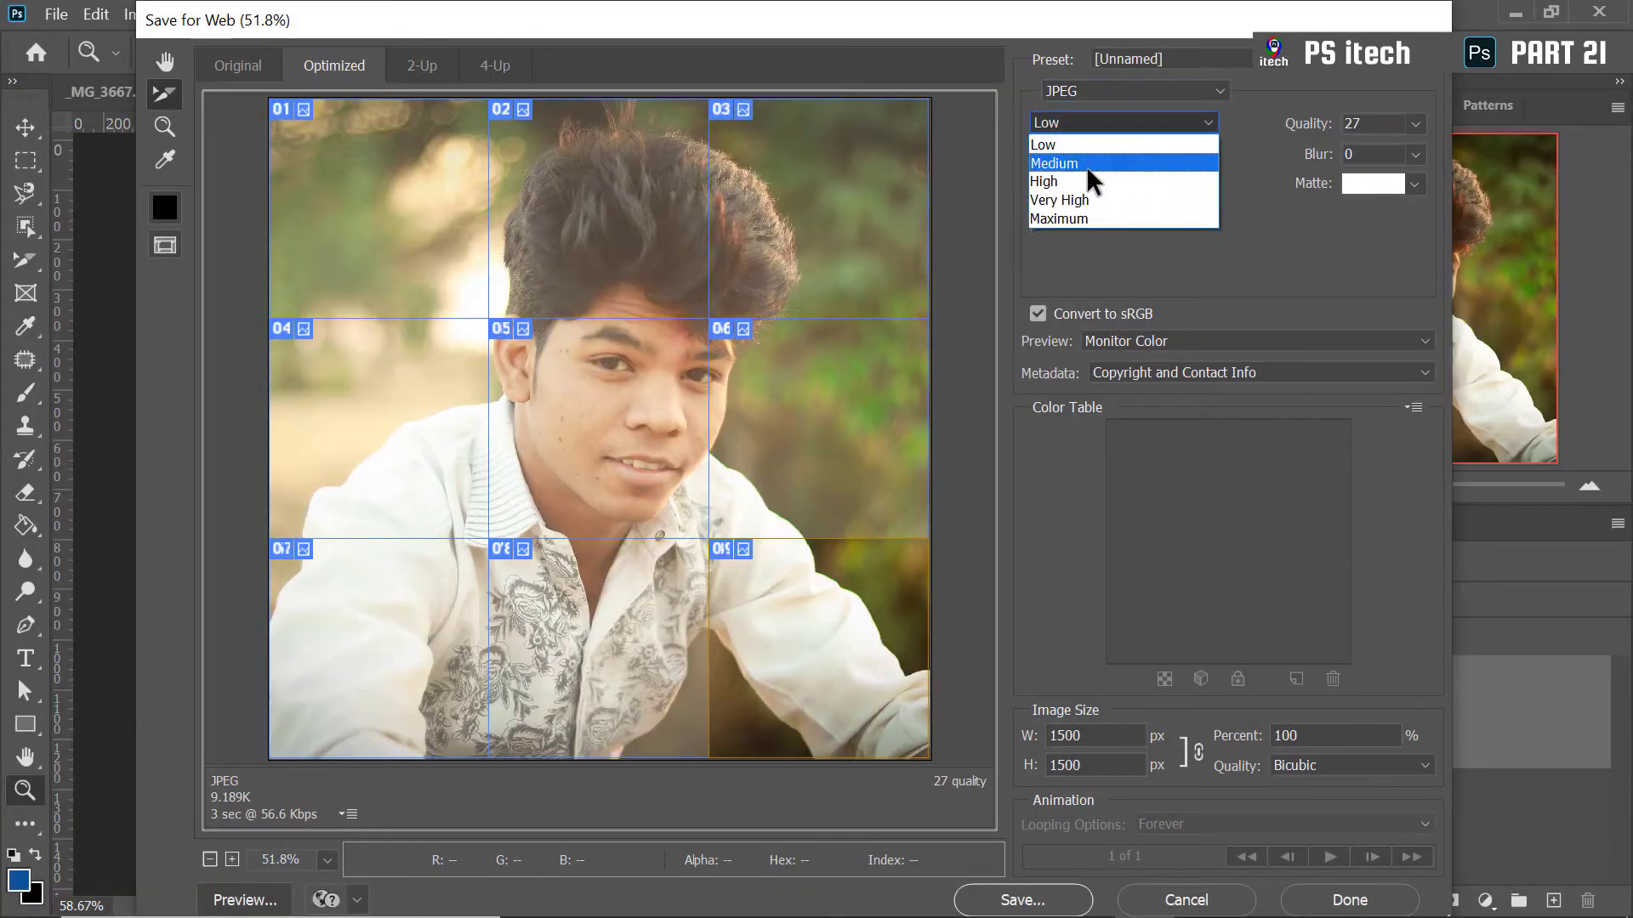
{"action": "left_click", "coordinate": [1049, 182]}
{"action": "left_click", "coordinate": [1075, 125]}
{"action": "left_click", "coordinate": [1044, 161]}
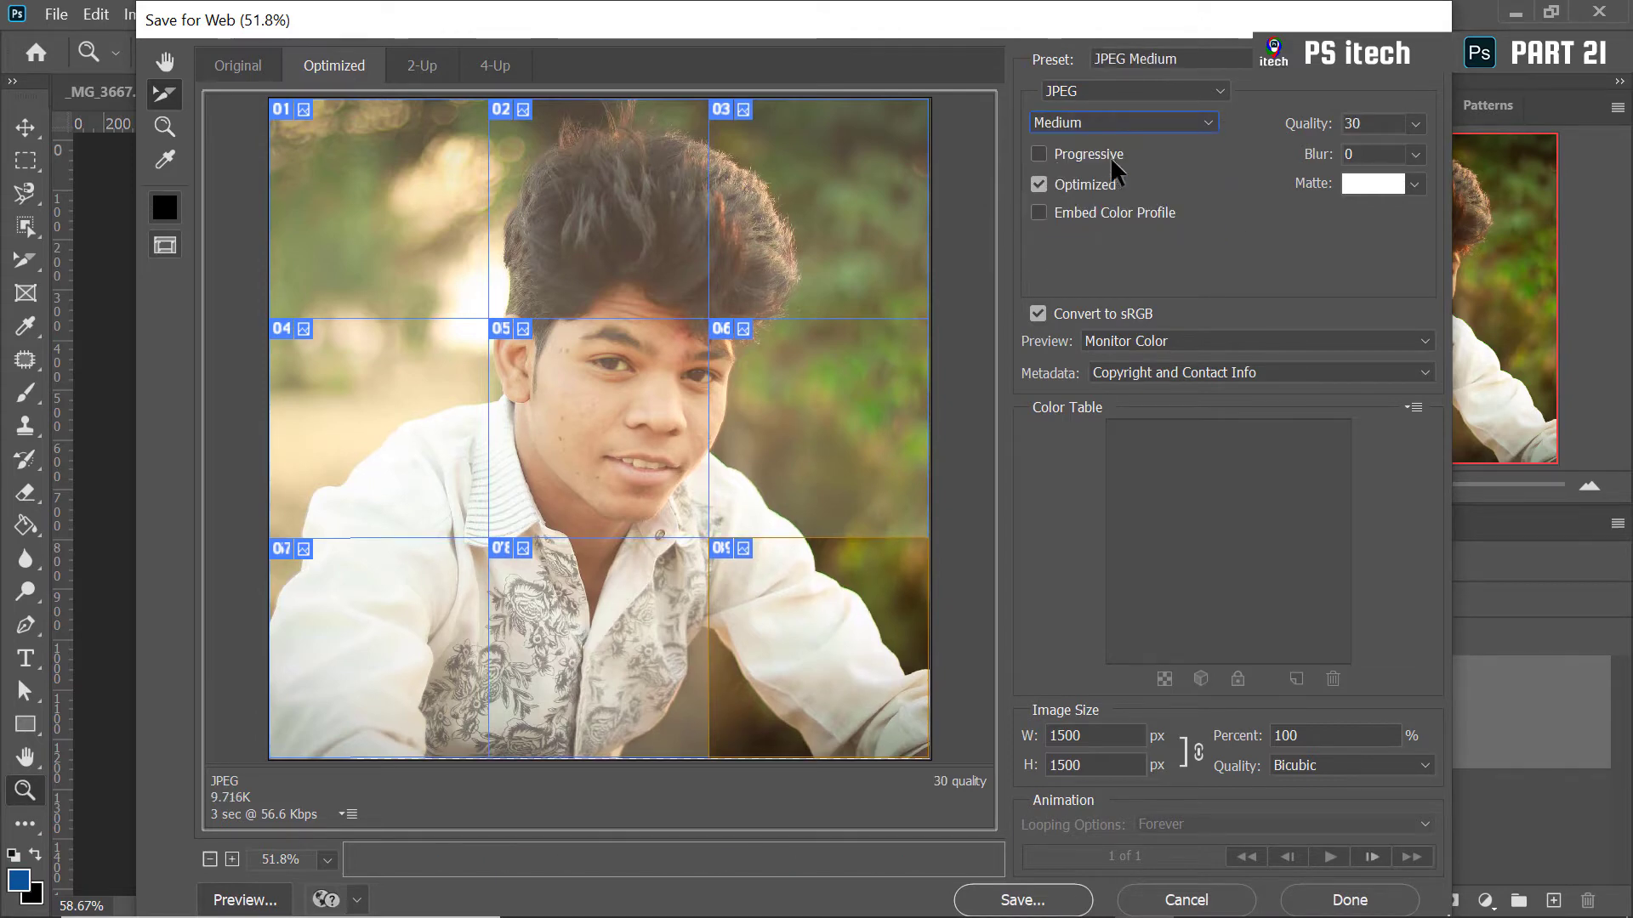
{"action": "left_click", "coordinate": [1105, 124]}
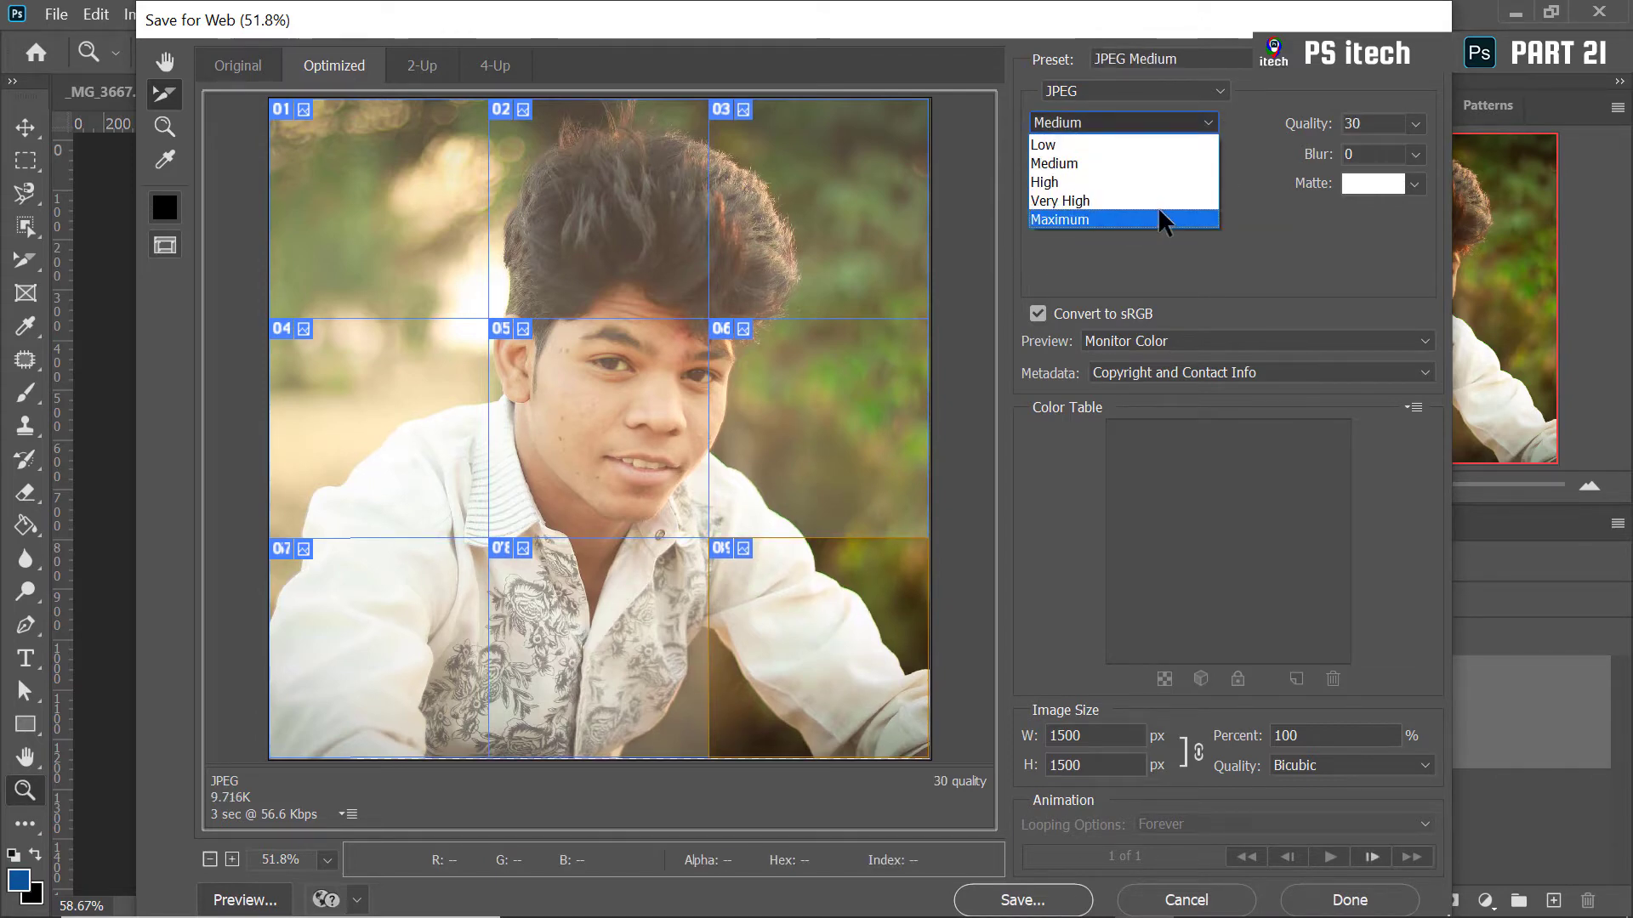
{"action": "left_click", "coordinate": [1053, 163]}
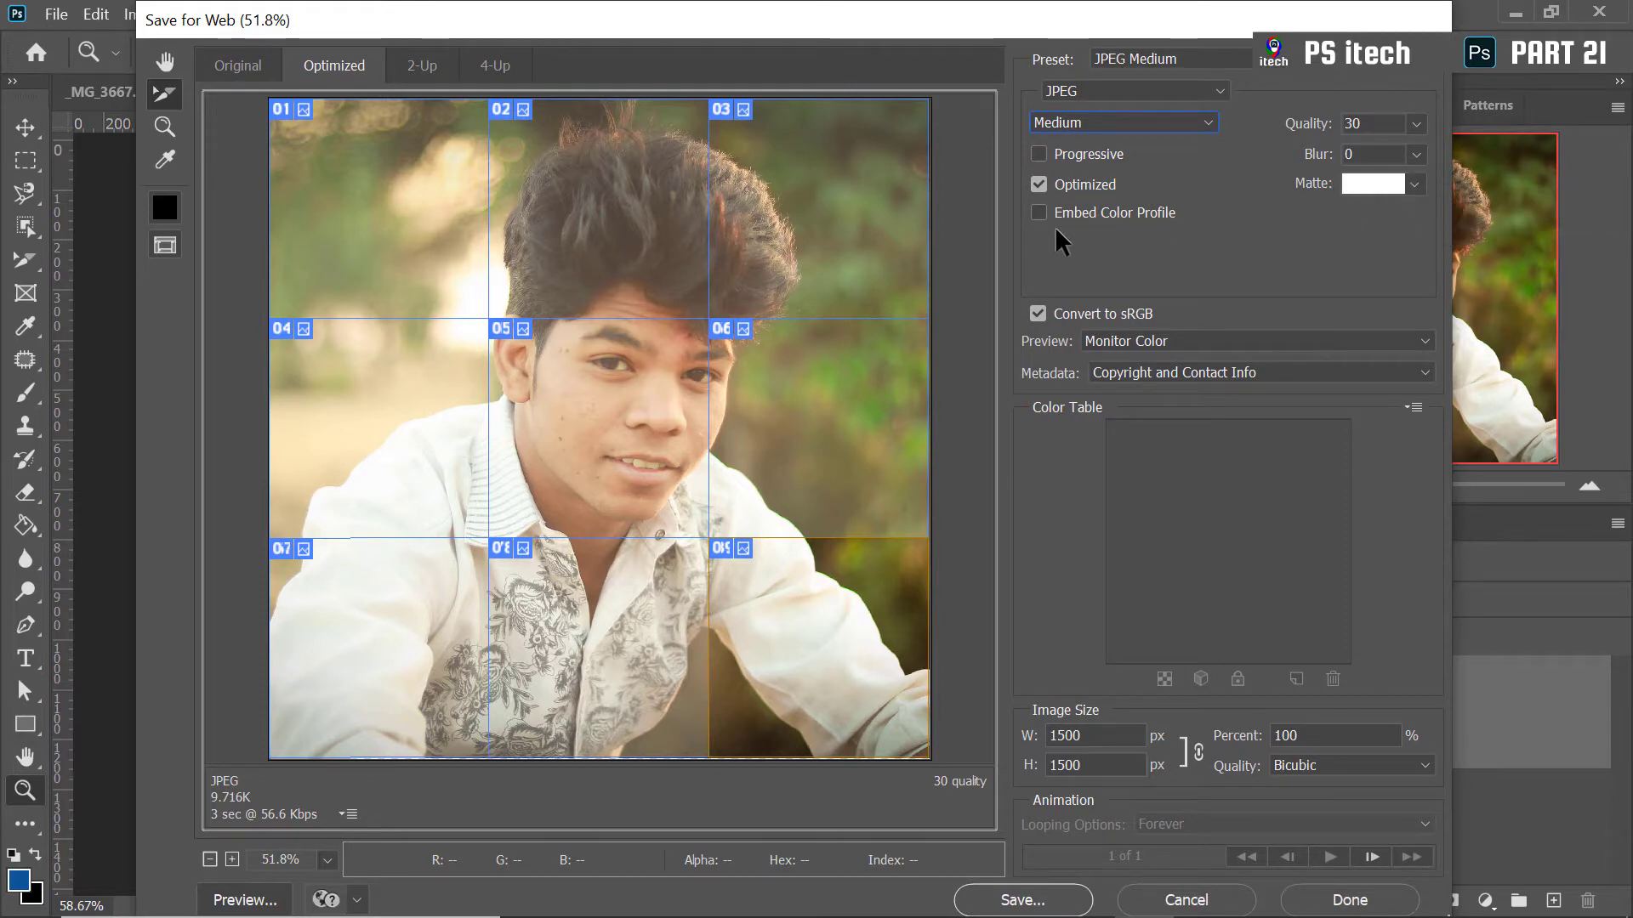
Save all slices as images only under the name Untitled-1.jpg in a new folder named insa inside test slices
{"action": "left_click", "coordinate": [1024, 899]}
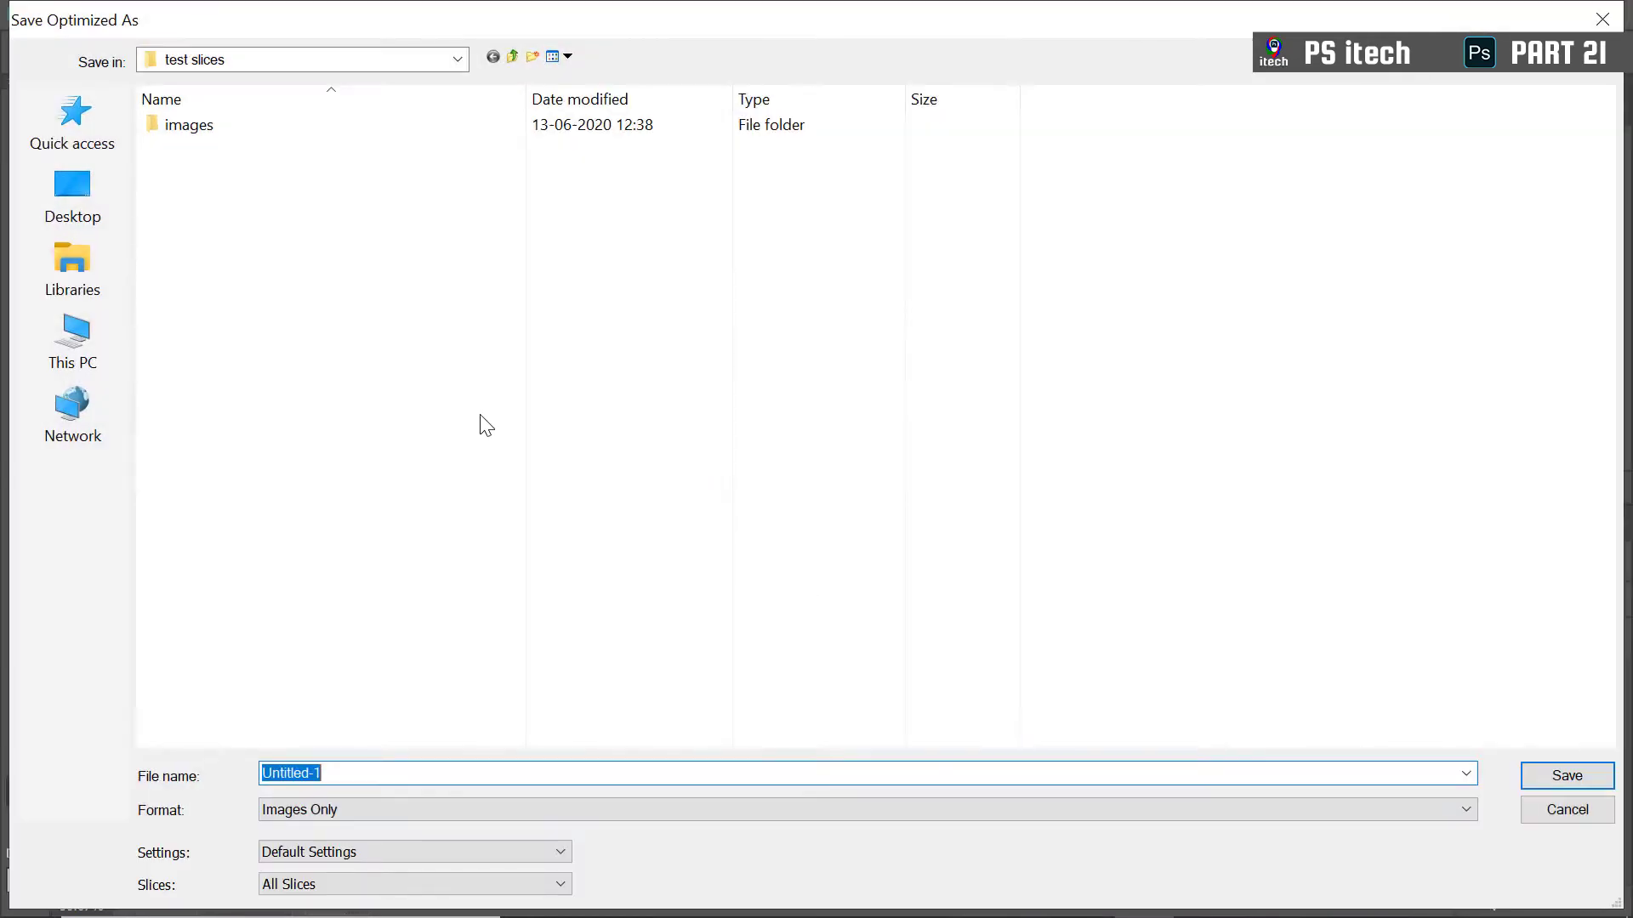
{"action": "right_click", "coordinate": [566, 278]}
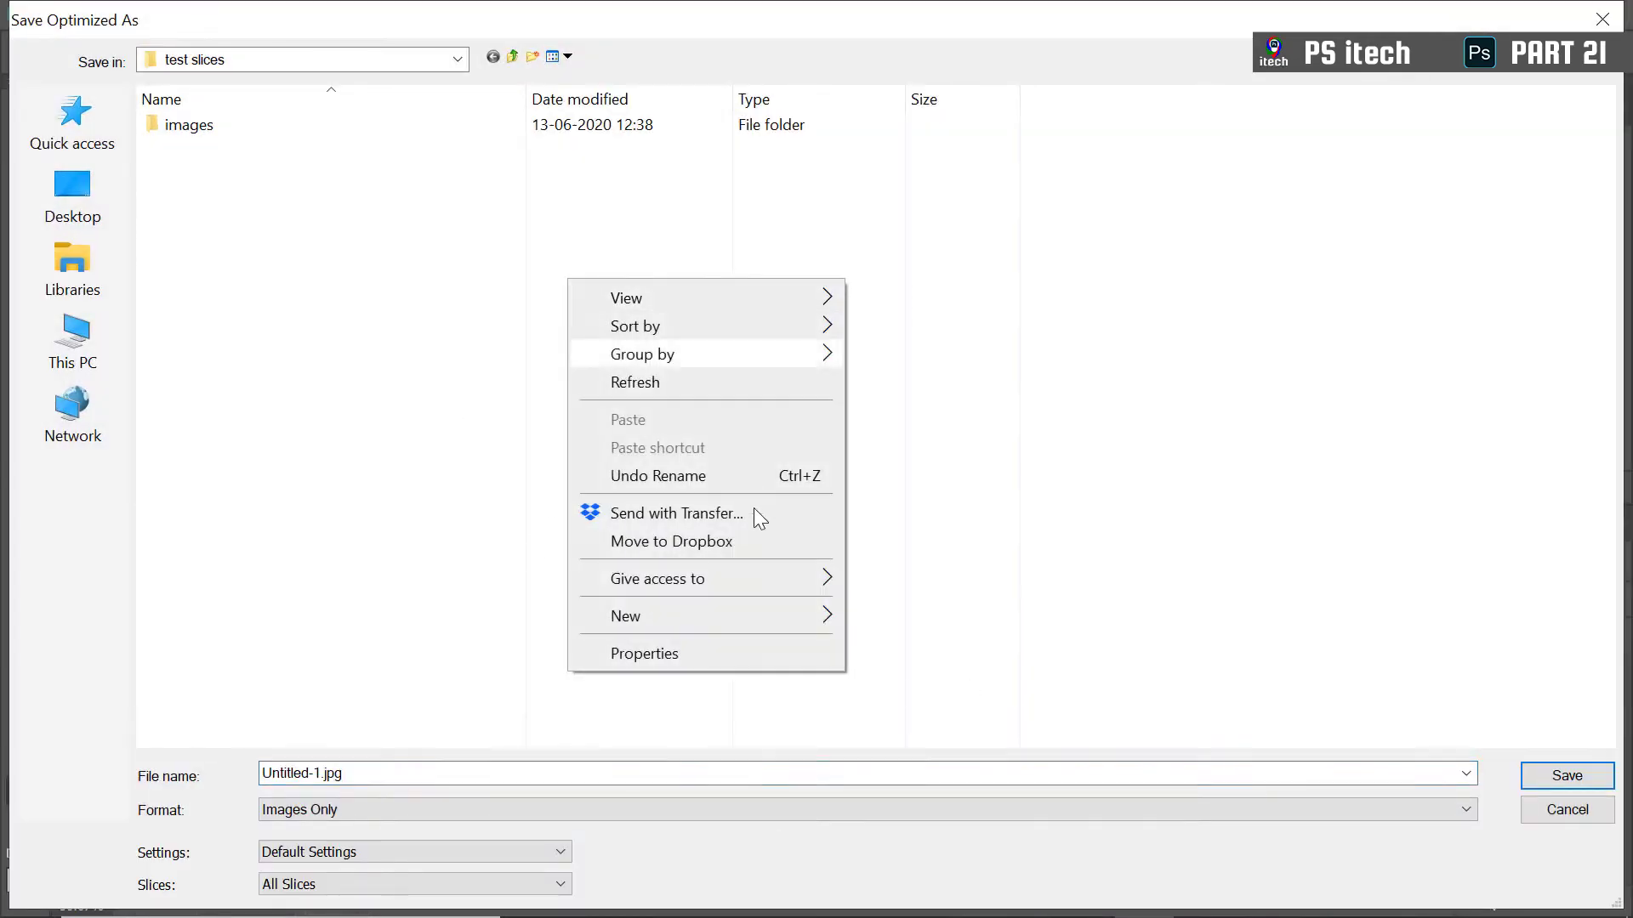
{"action": "mouse_move", "coordinate": [664, 616]}
{"action": "left_click", "coordinate": [935, 324]}
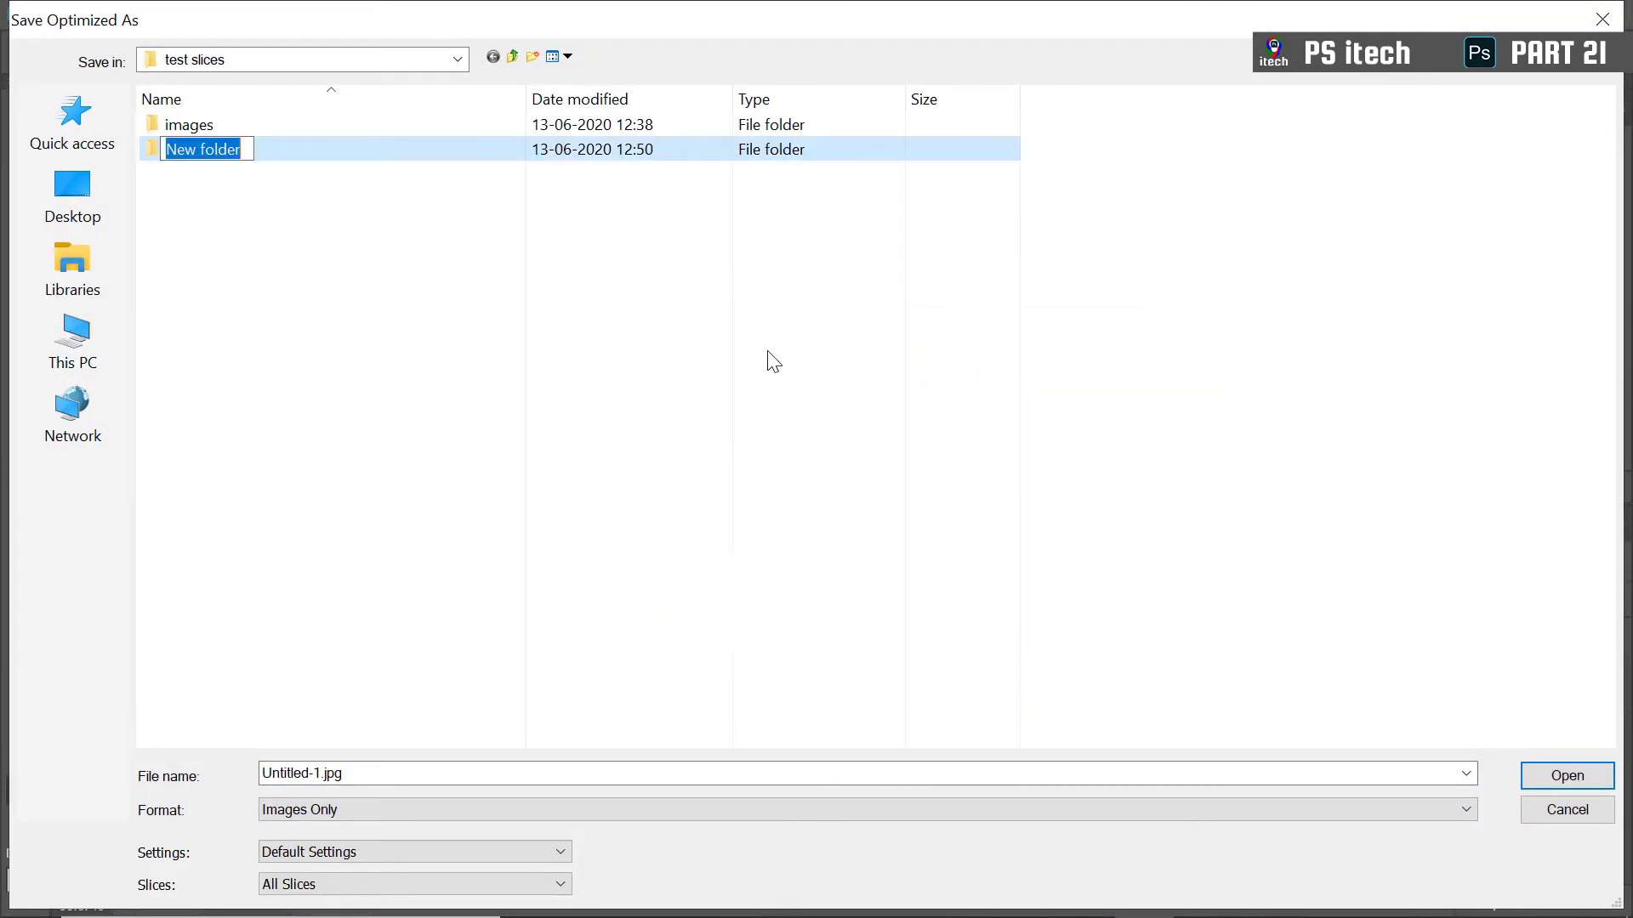
{"action": "type", "text": "insa"}
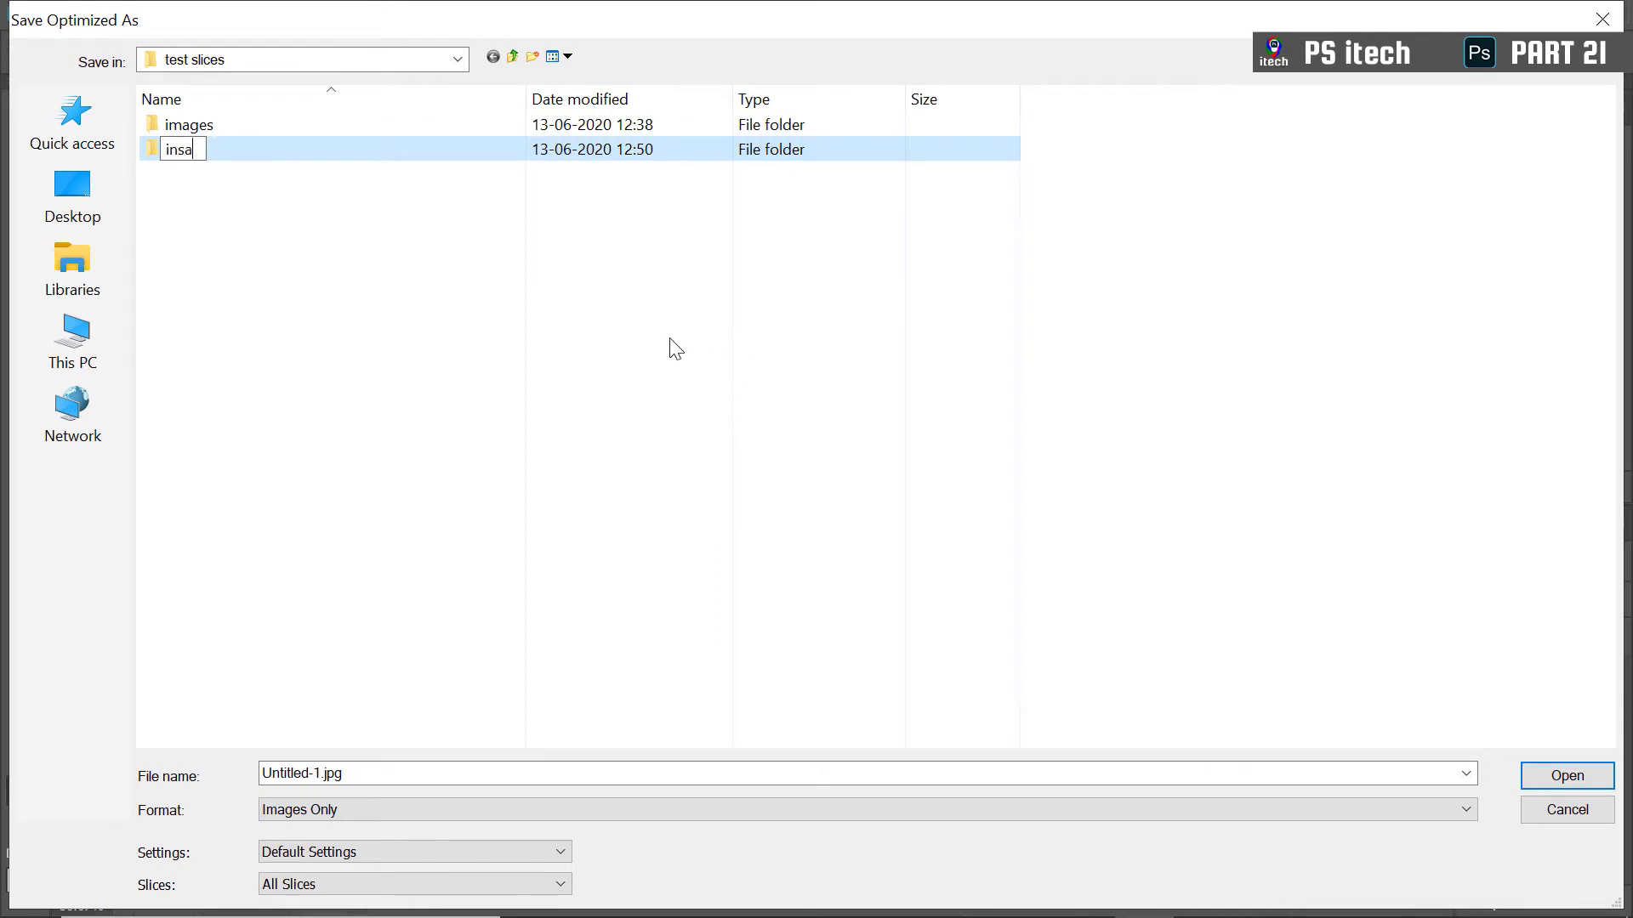
{"action": "key", "text": "Return"}
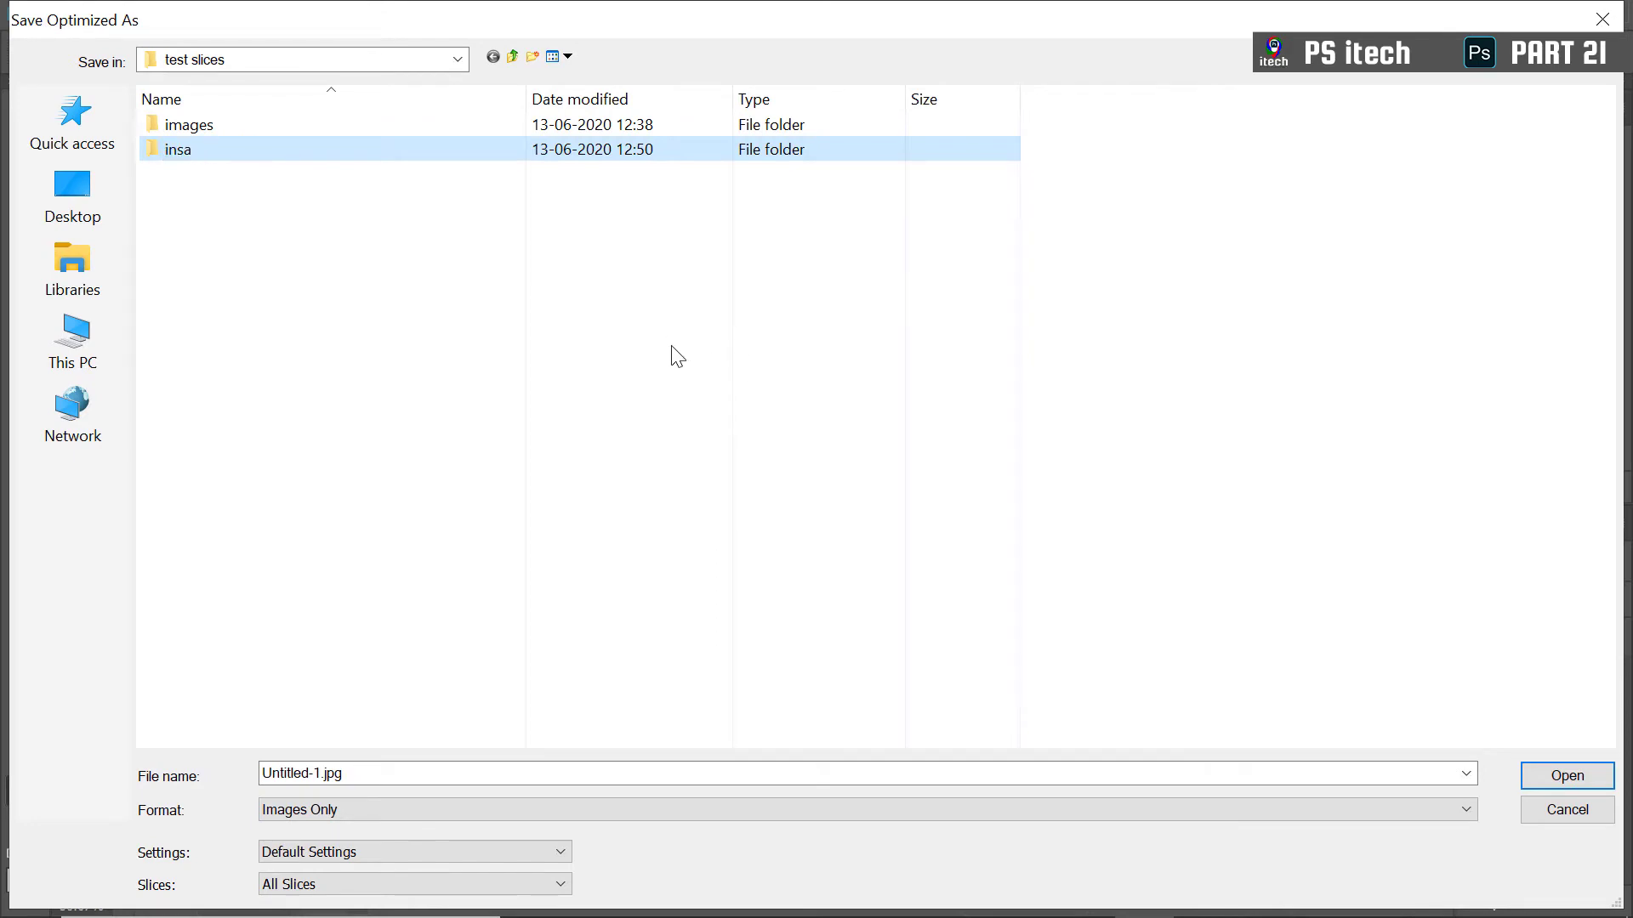
{"action": "double_click", "coordinate": [252, 156]}
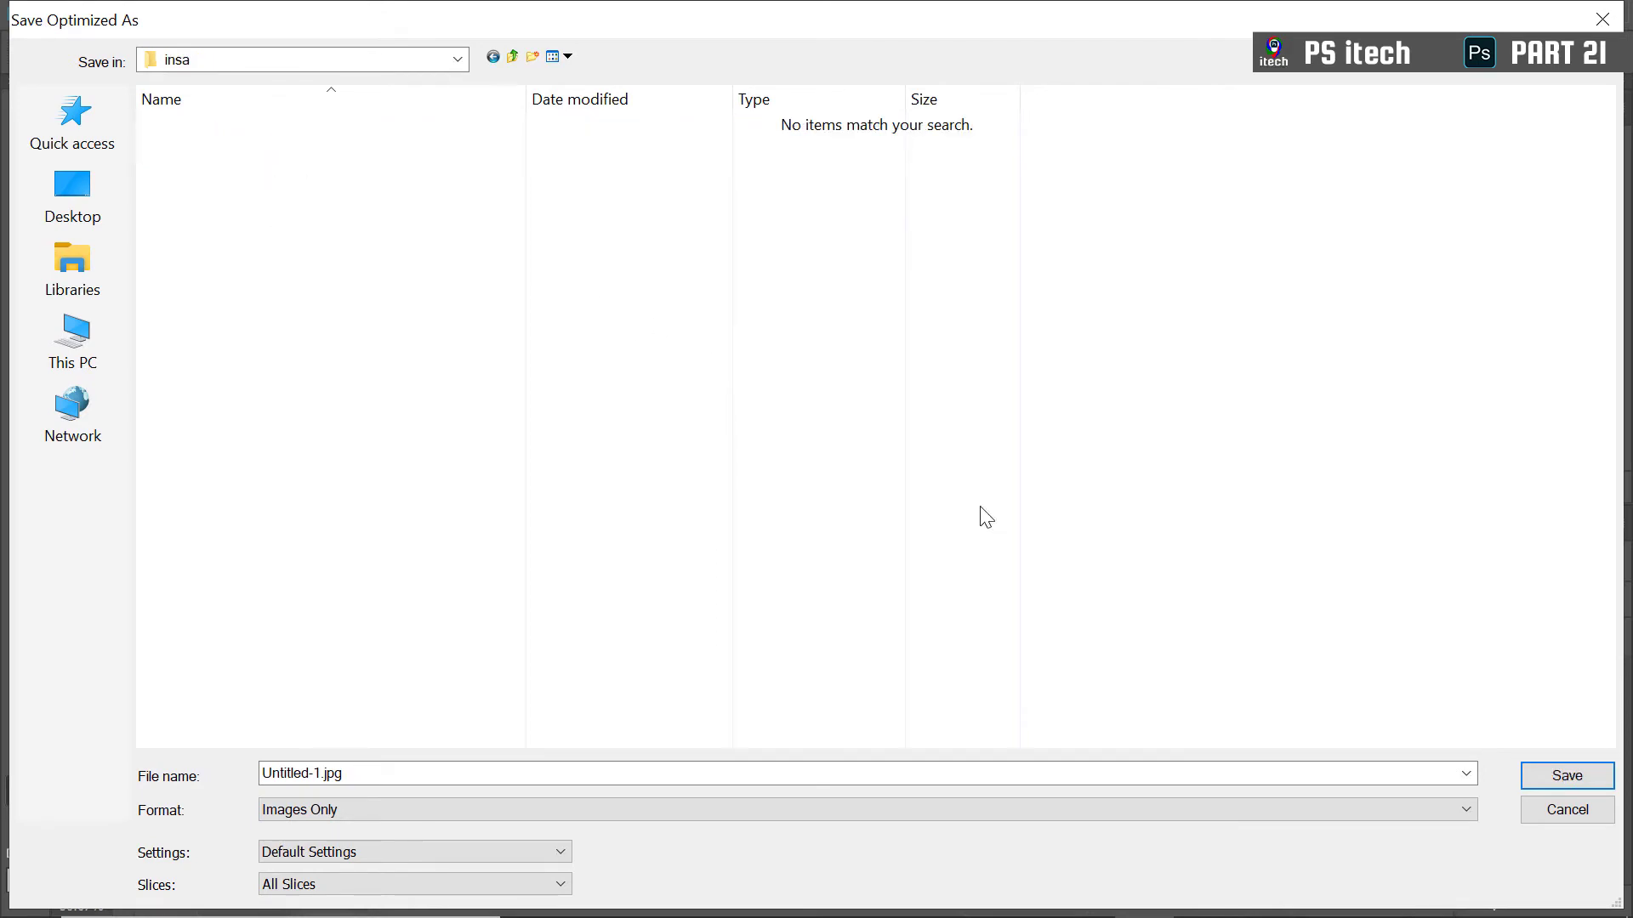
{"action": "left_click", "coordinate": [1573, 777]}
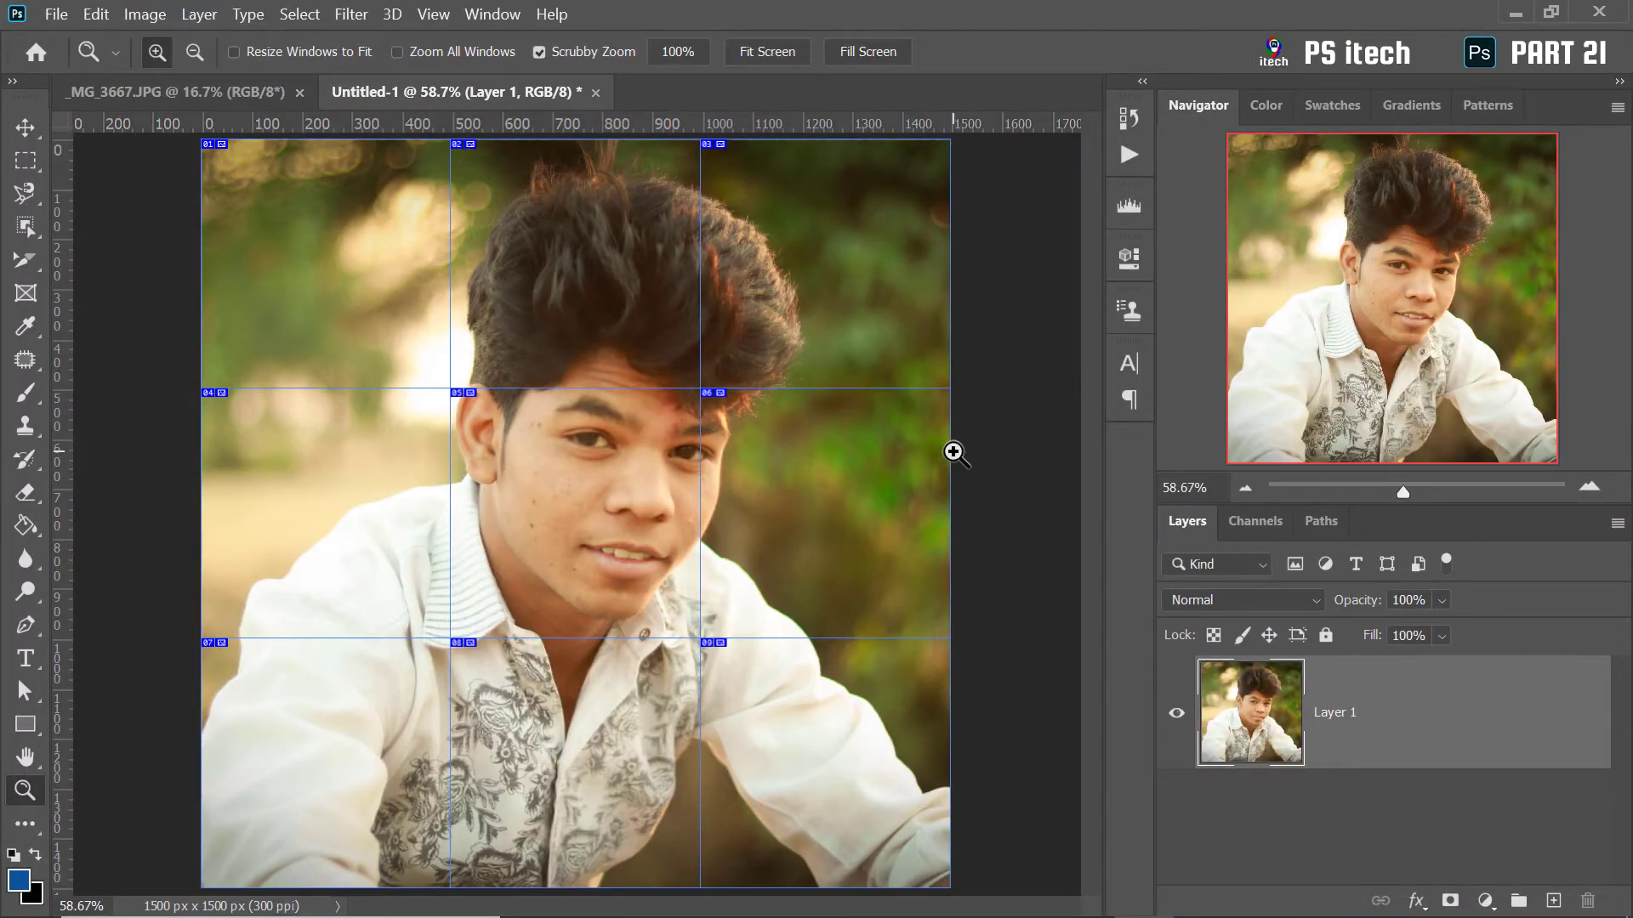
Switch to File Explorer from the desktop and open the images folder inside test slices > insa
{"action": "key", "text": "super+d"}
{"action": "double_click", "coordinate": [429, 179]}
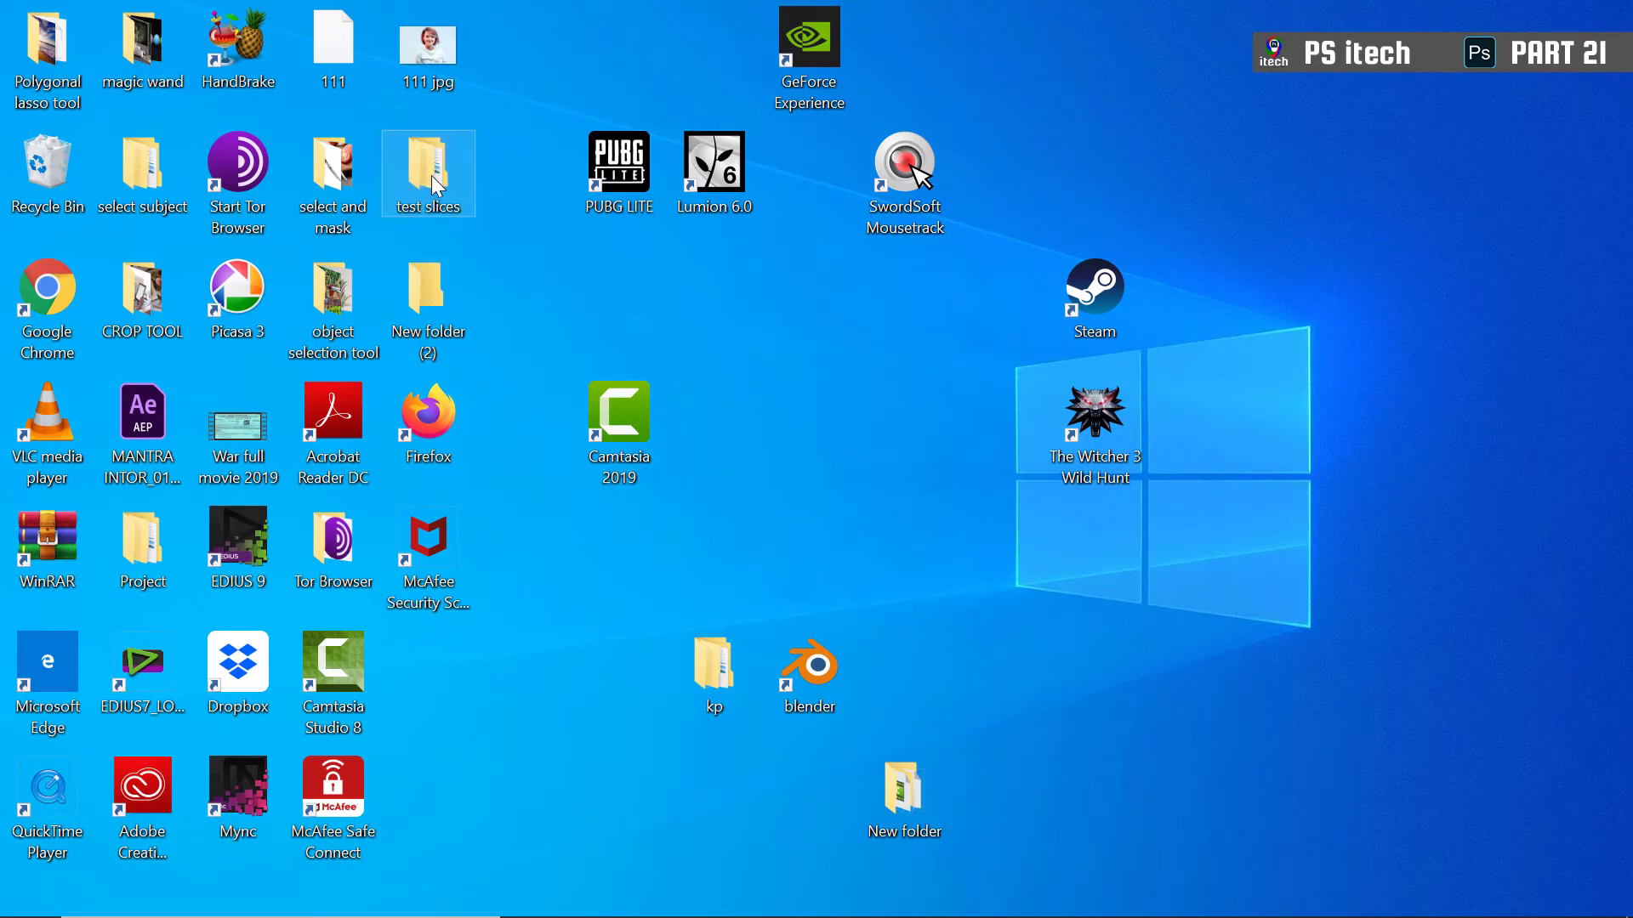
{"action": "double_click", "coordinate": [389, 324]}
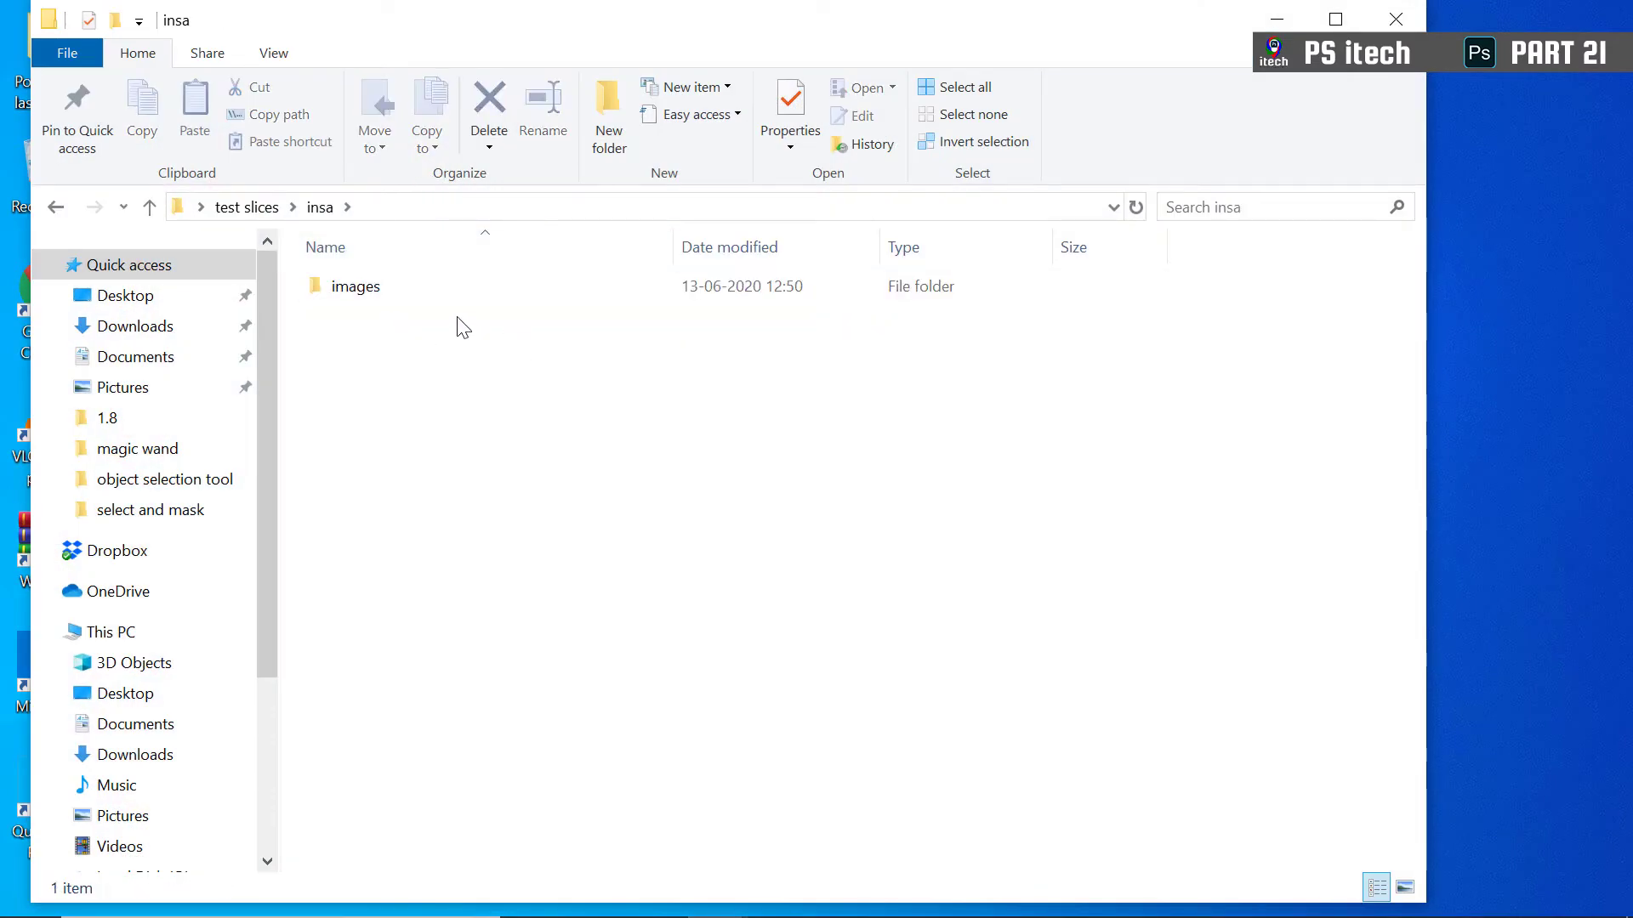
{"action": "double_click", "coordinate": [408, 286]}
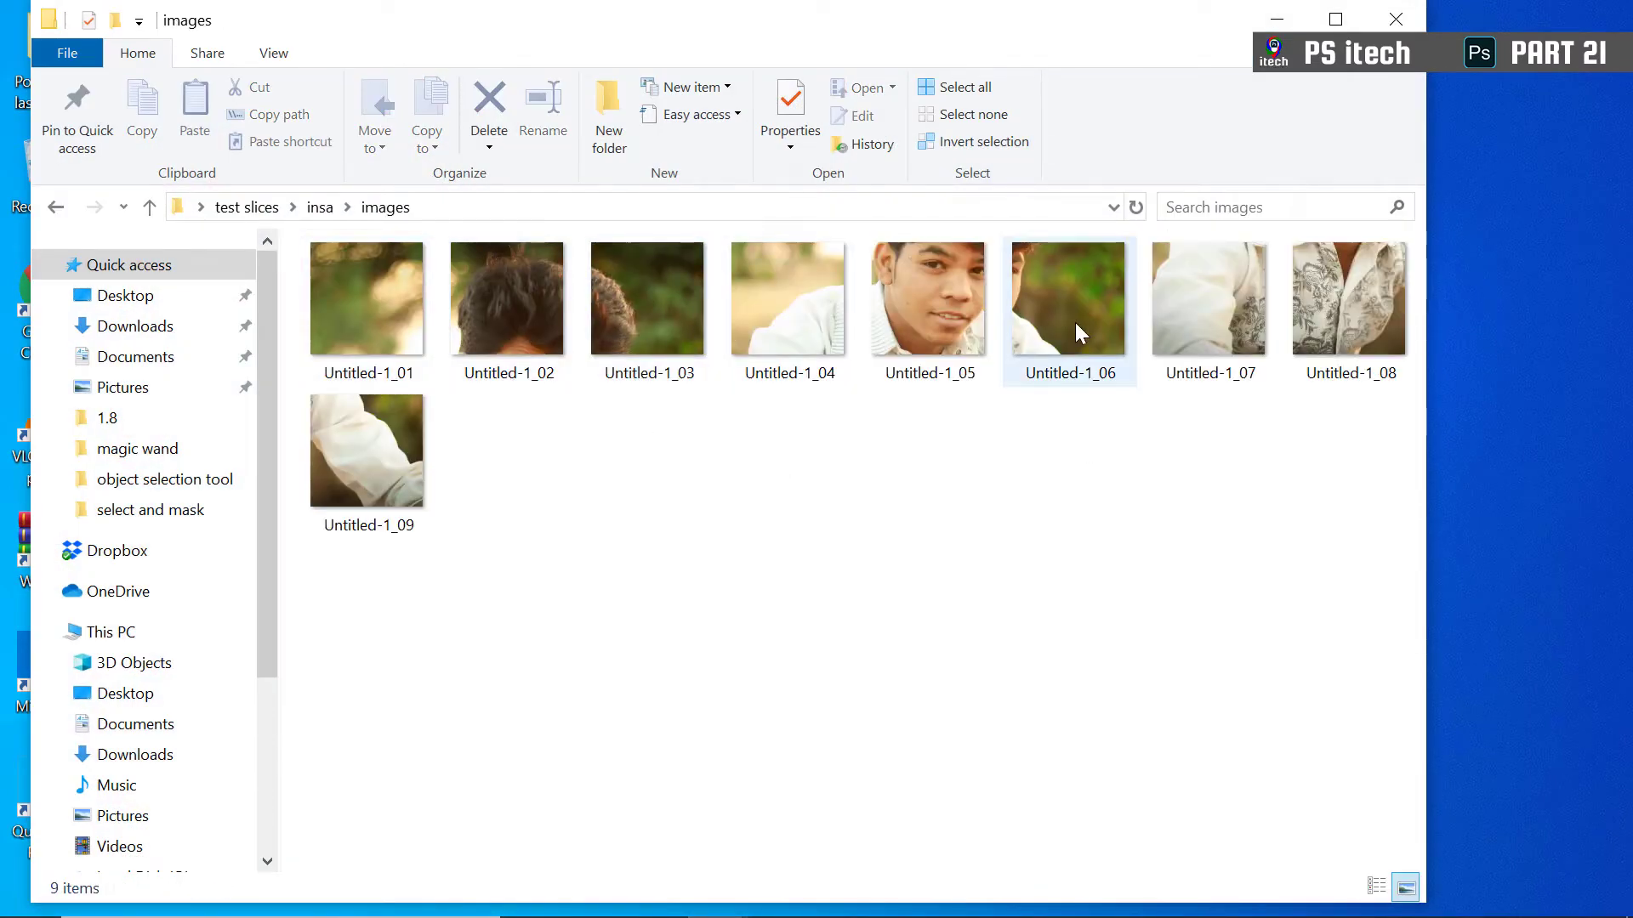
Examine the exported slice images and their numbering order in the images folder, then put the folder window away
{"action": "left_click", "coordinate": [507, 302]}
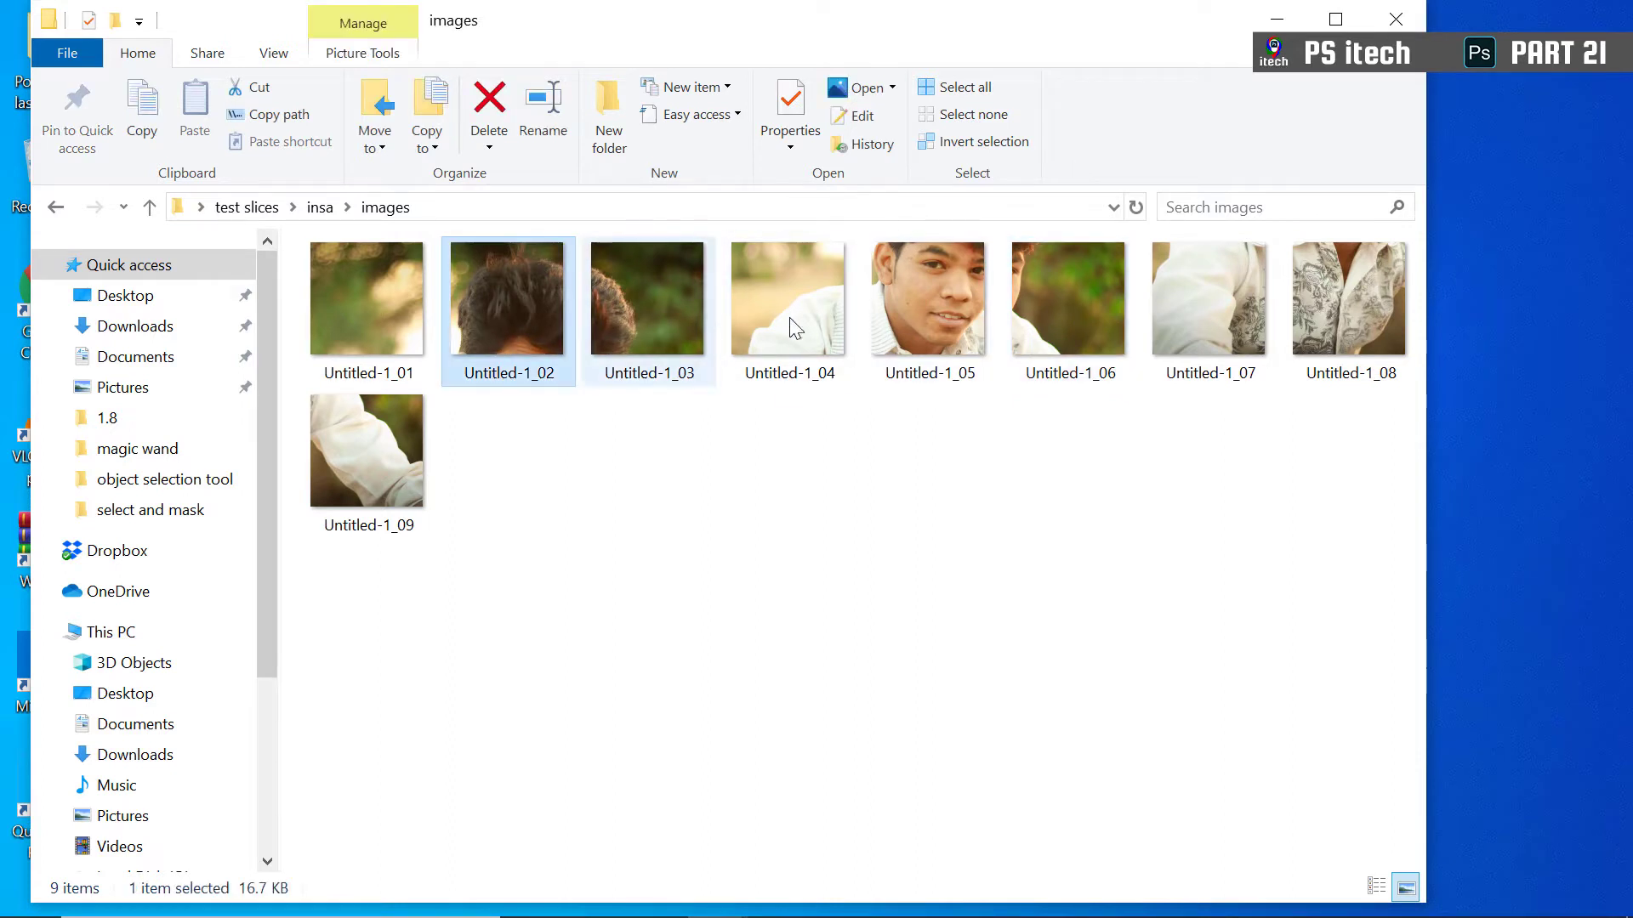
{"action": "left_click", "coordinate": [1031, 321]}
{"action": "left_click", "coordinate": [1208, 322]}
{"action": "left_click", "coordinate": [1367, 324]}
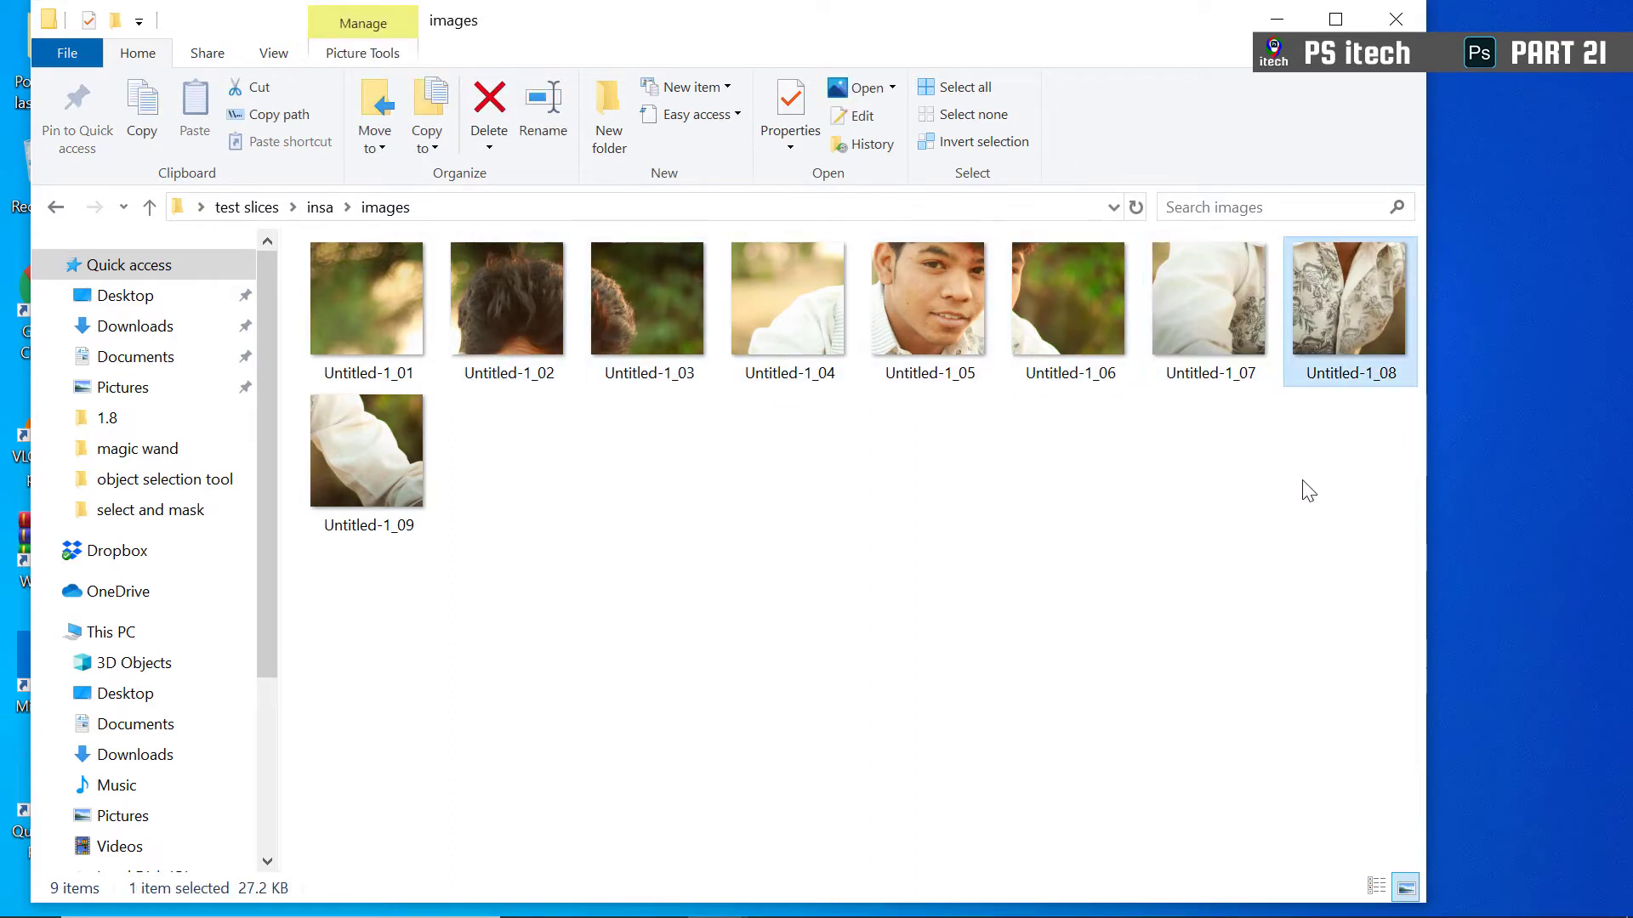
{"action": "left_click", "coordinate": [422, 305]}
{"action": "left_click", "coordinate": [545, 322]}
{"action": "left_click", "coordinate": [652, 336]}
{"action": "left_click", "coordinate": [842, 344]}
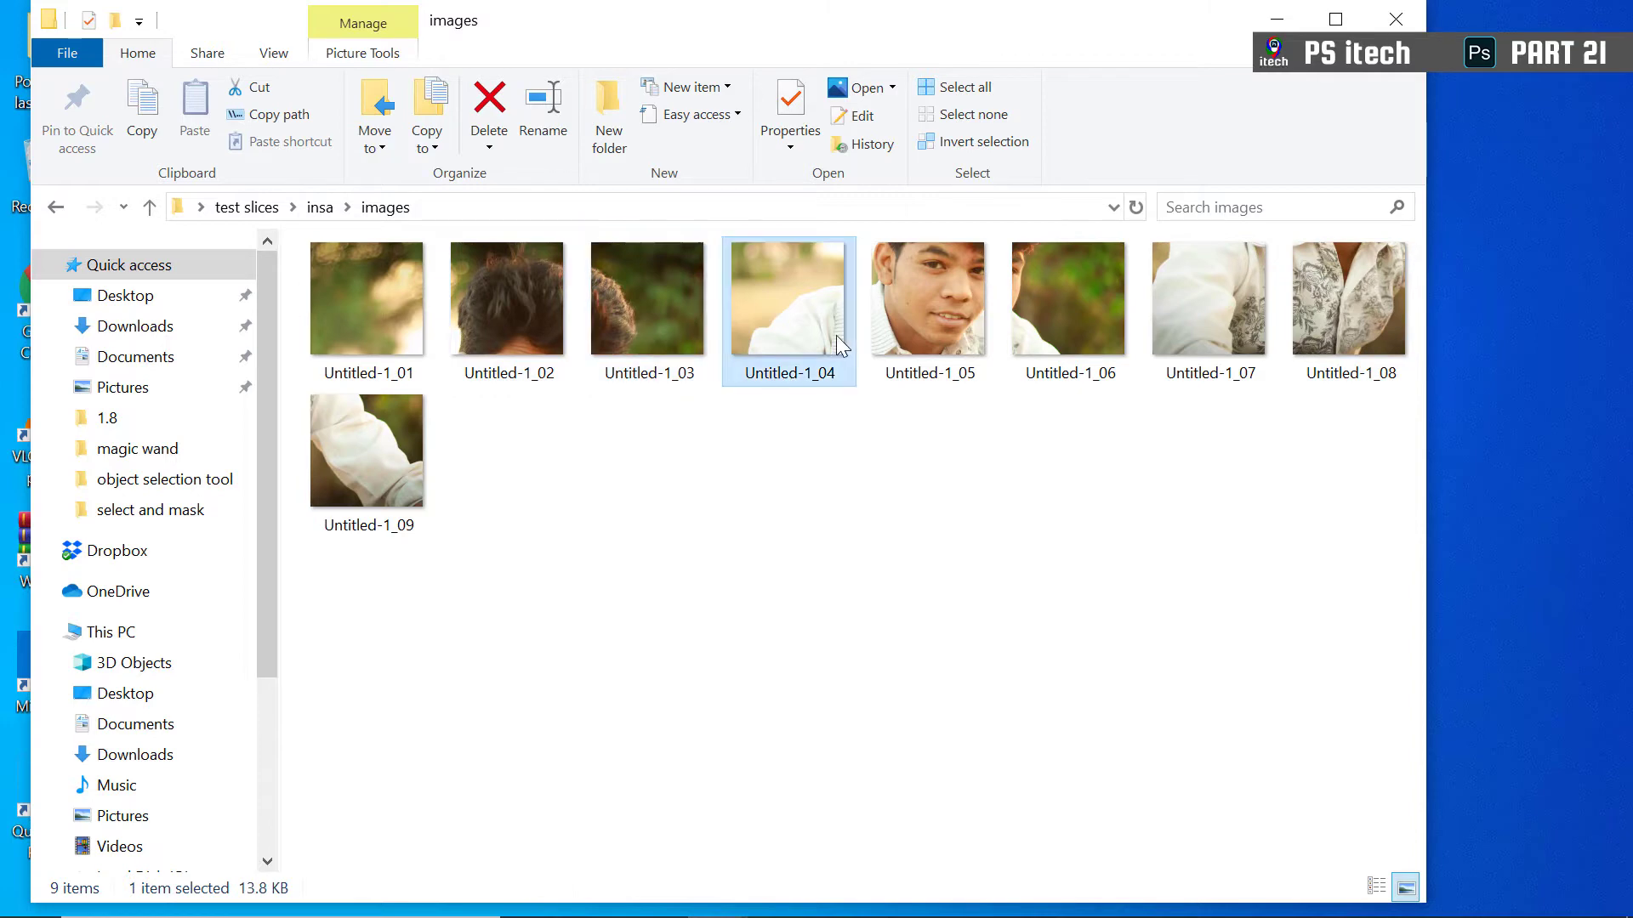
{"action": "left_click", "coordinate": [1045, 332]}
{"action": "left_click", "coordinate": [1224, 333]}
{"action": "left_click", "coordinate": [1348, 333]}
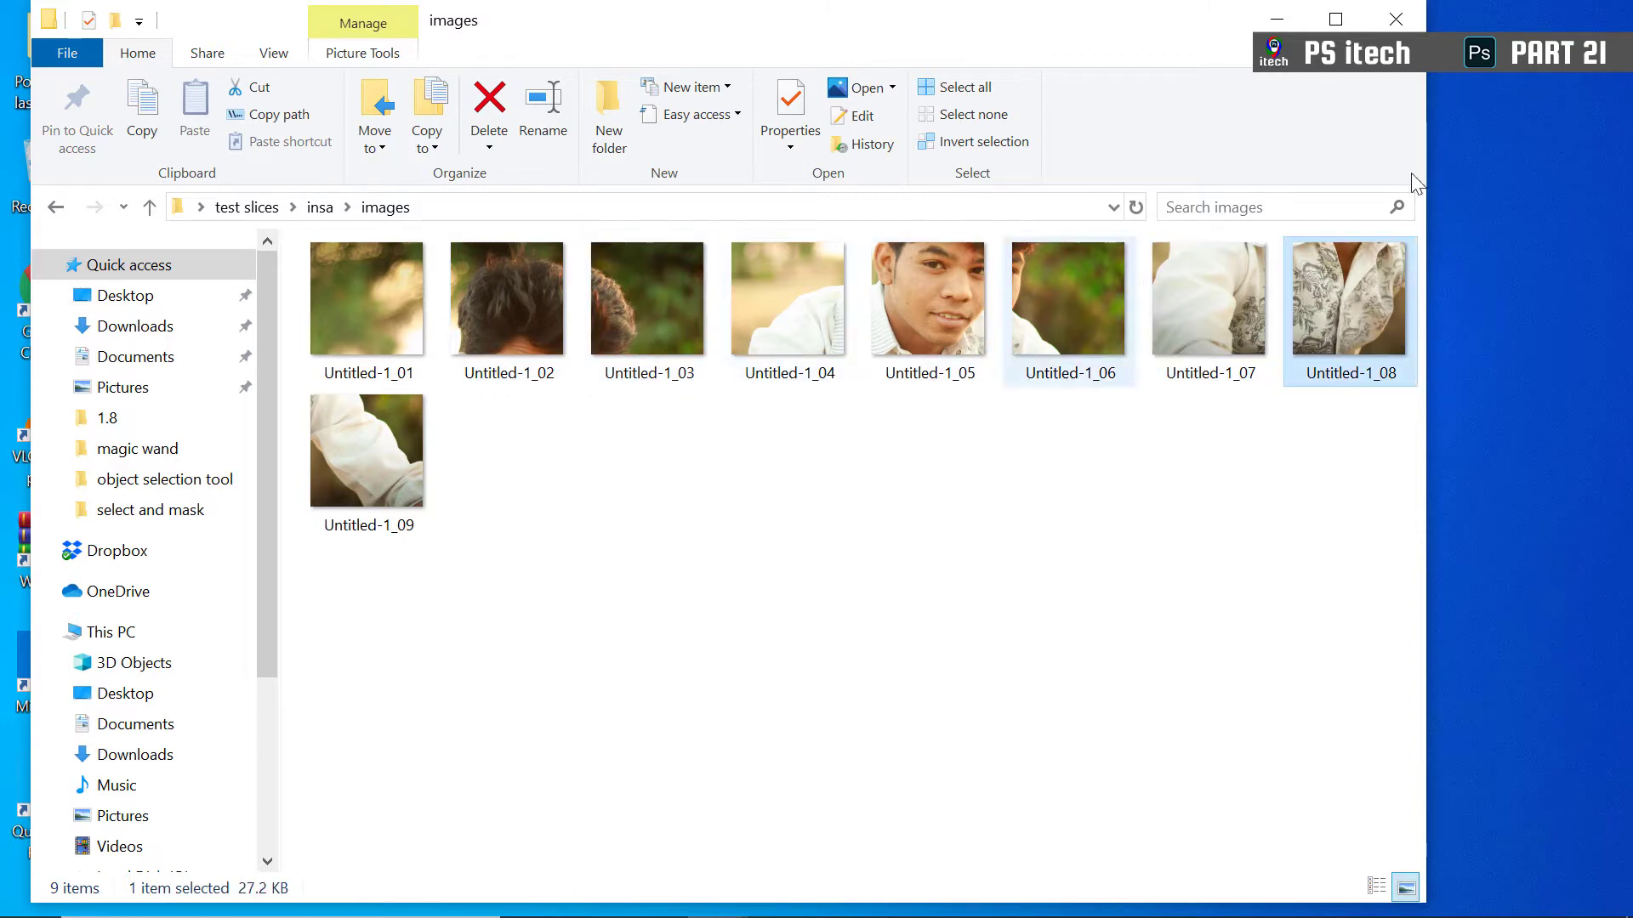
{"action": "left_click", "coordinate": [1276, 19]}
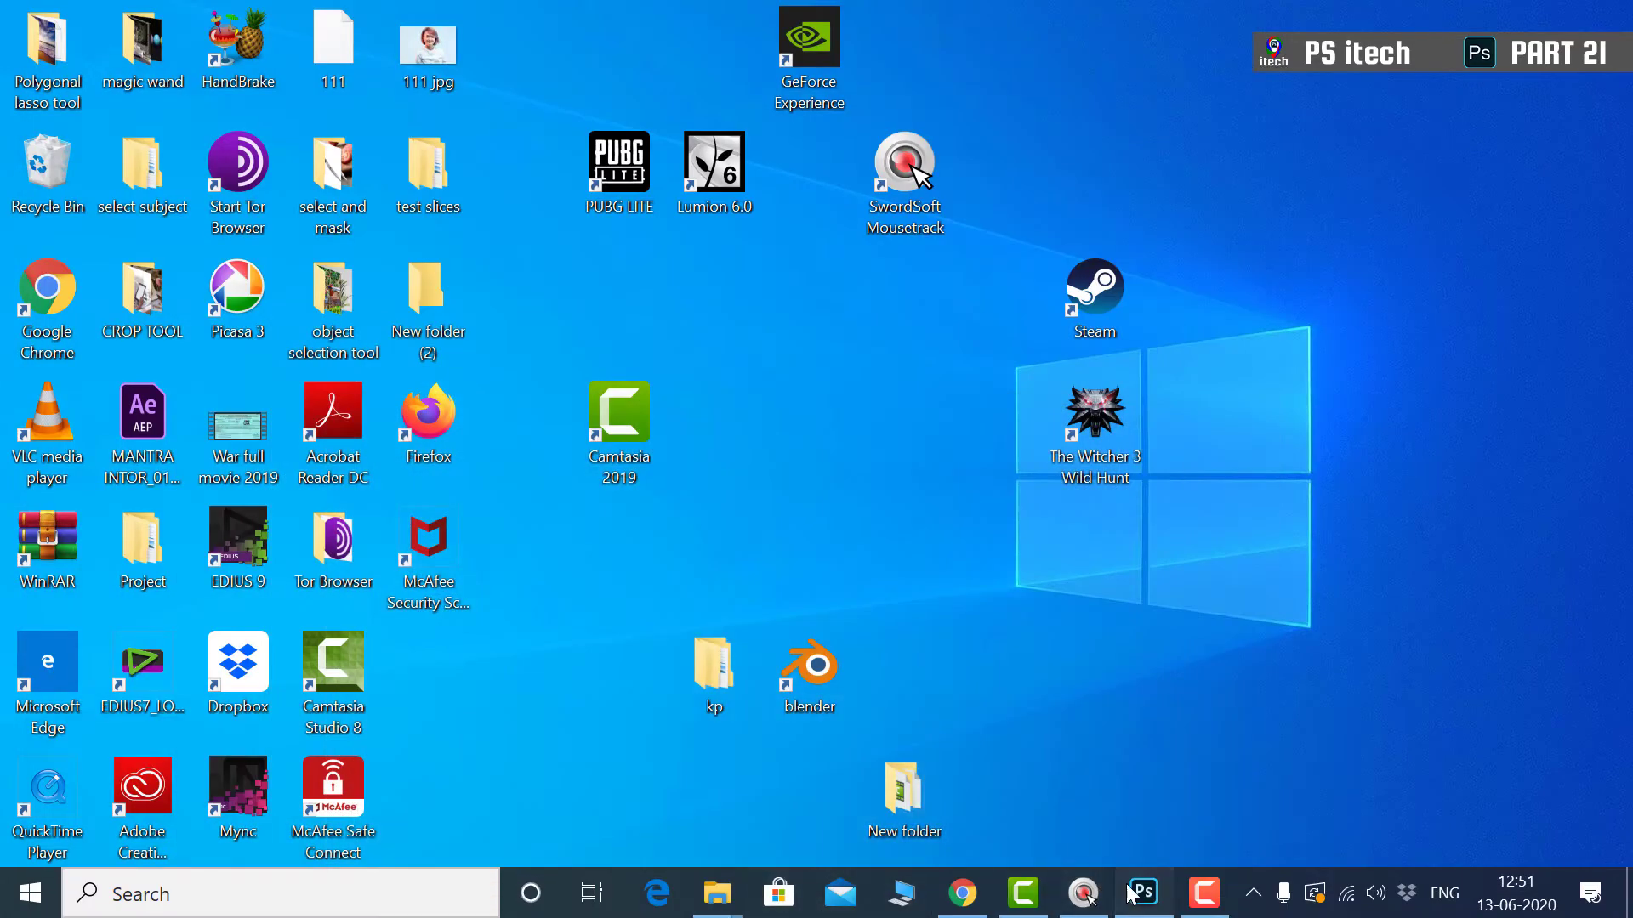
Back in Photoshop, choose the Slice Select tool and set slice 01's name to 1 in its slice options
{"action": "left_click", "coordinate": [1131, 893]}
{"action": "right_click", "coordinate": [350, 257]}
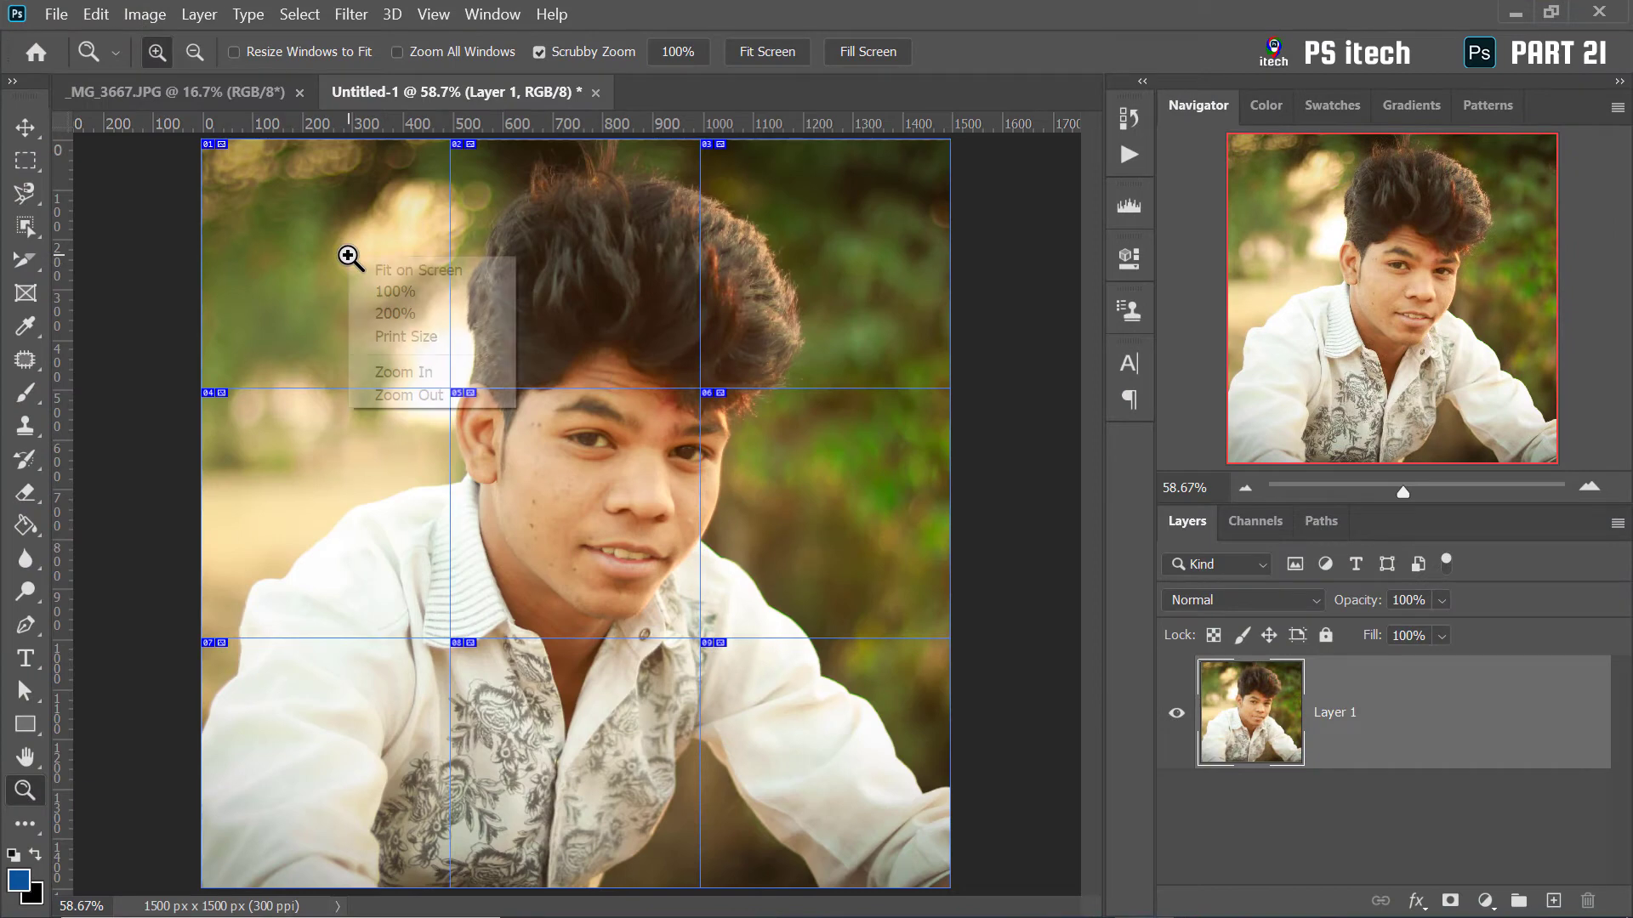
{"action": "left_click", "coordinate": [32, 216]}
{"action": "left_click", "coordinate": [33, 219]}
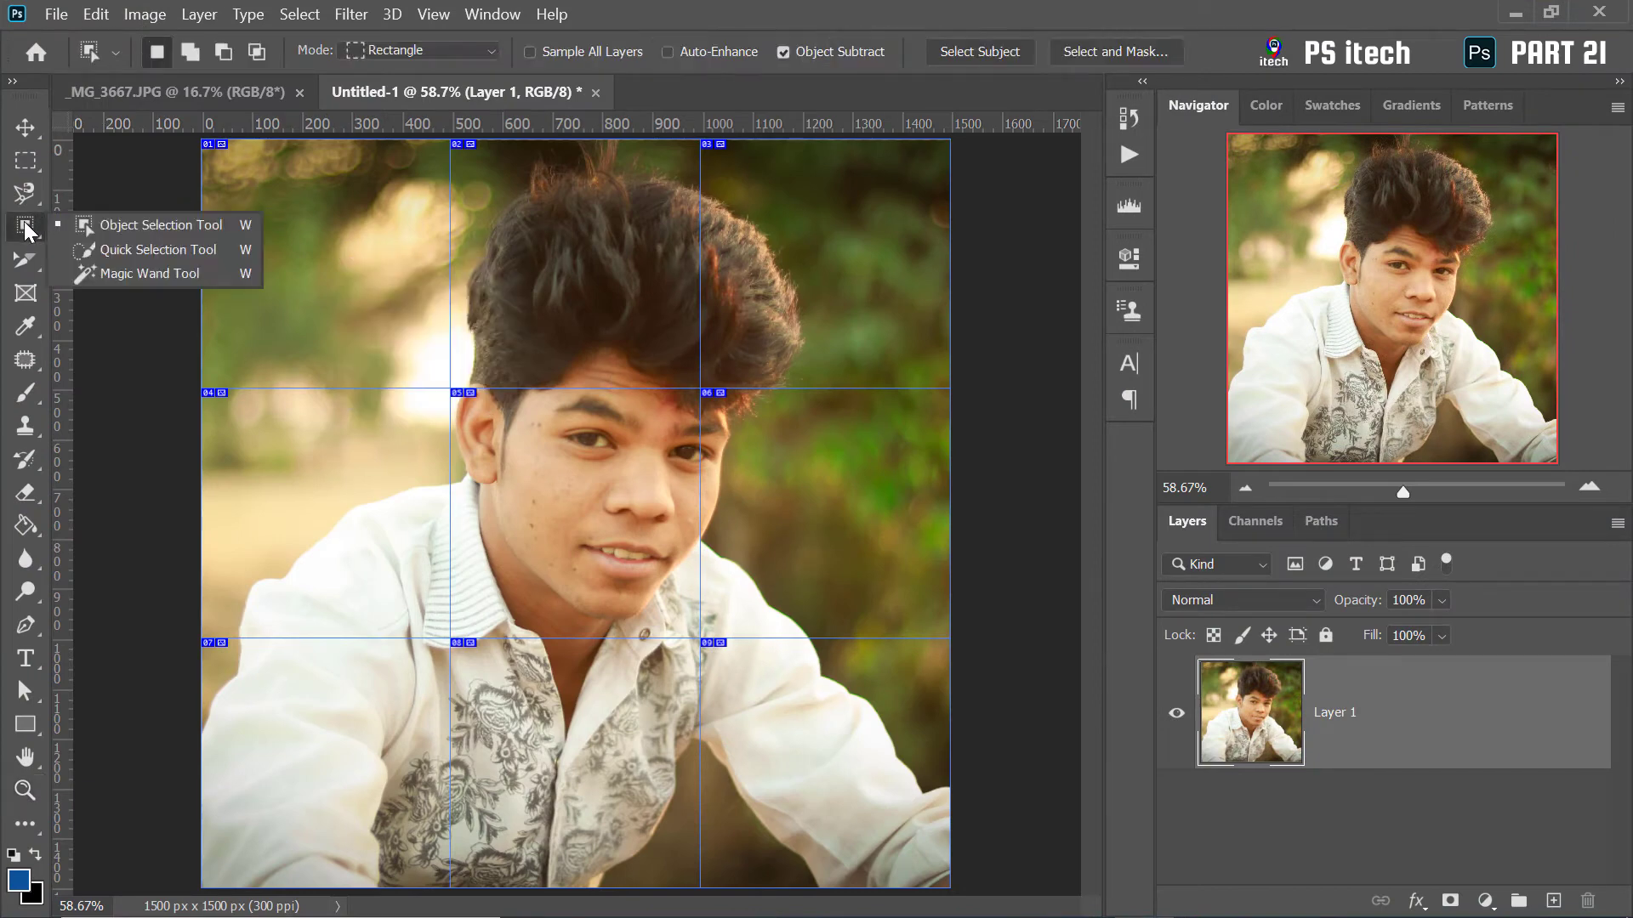
{"action": "left_click", "coordinate": [33, 267]}
{"action": "left_click", "coordinate": [125, 331]}
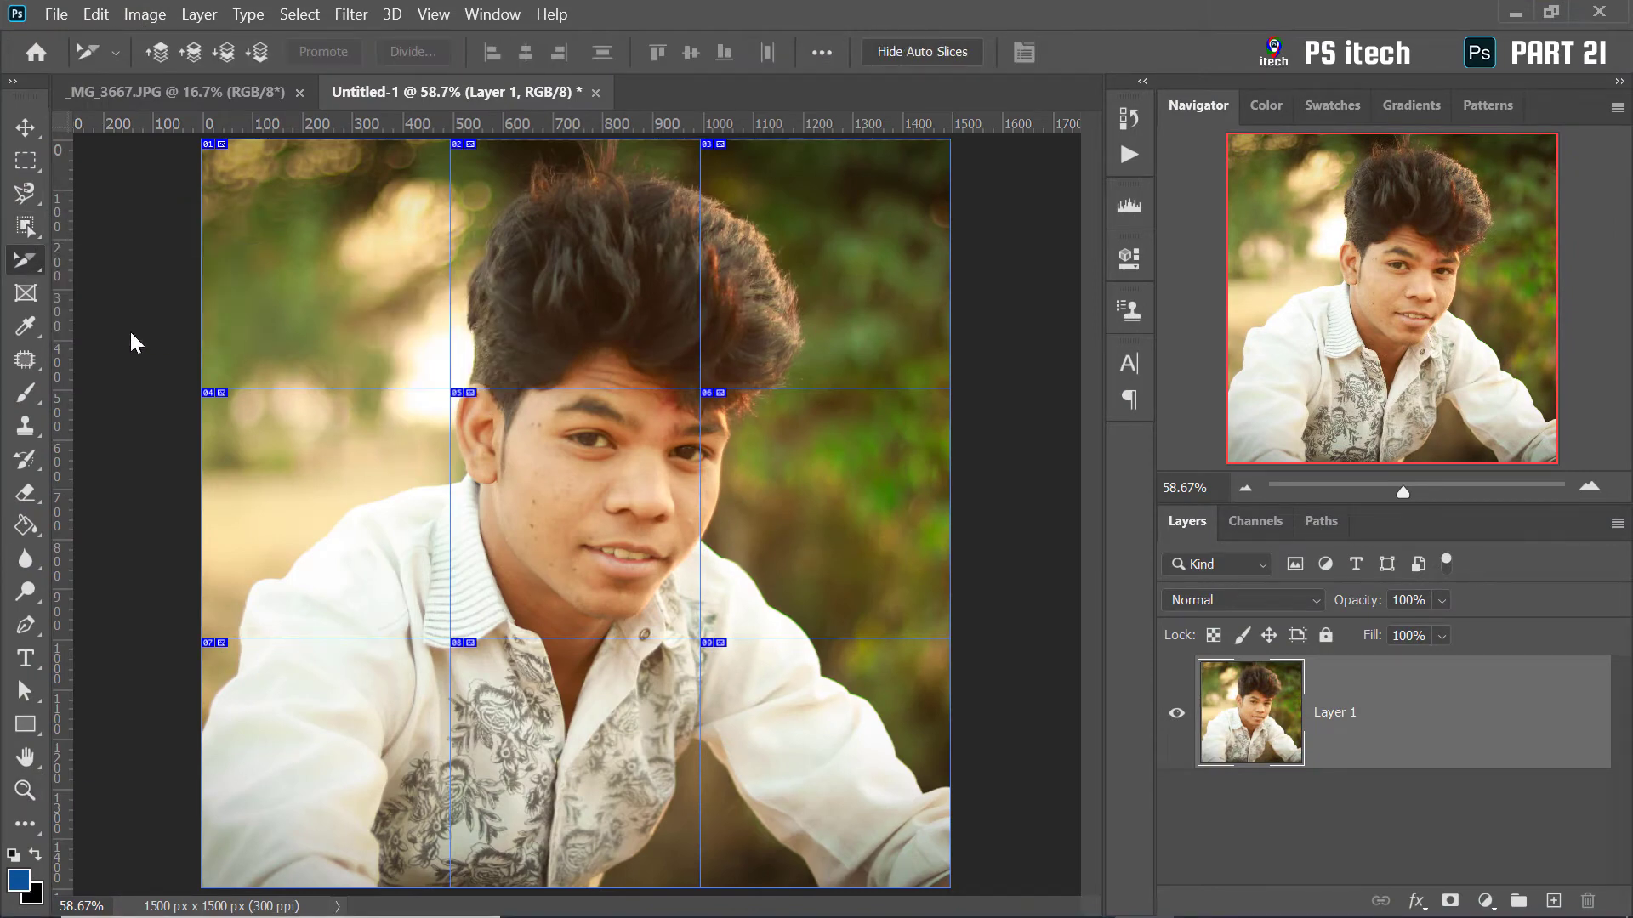
{"action": "left_click", "coordinate": [354, 236]}
{"action": "right_click", "coordinate": [360, 211]}
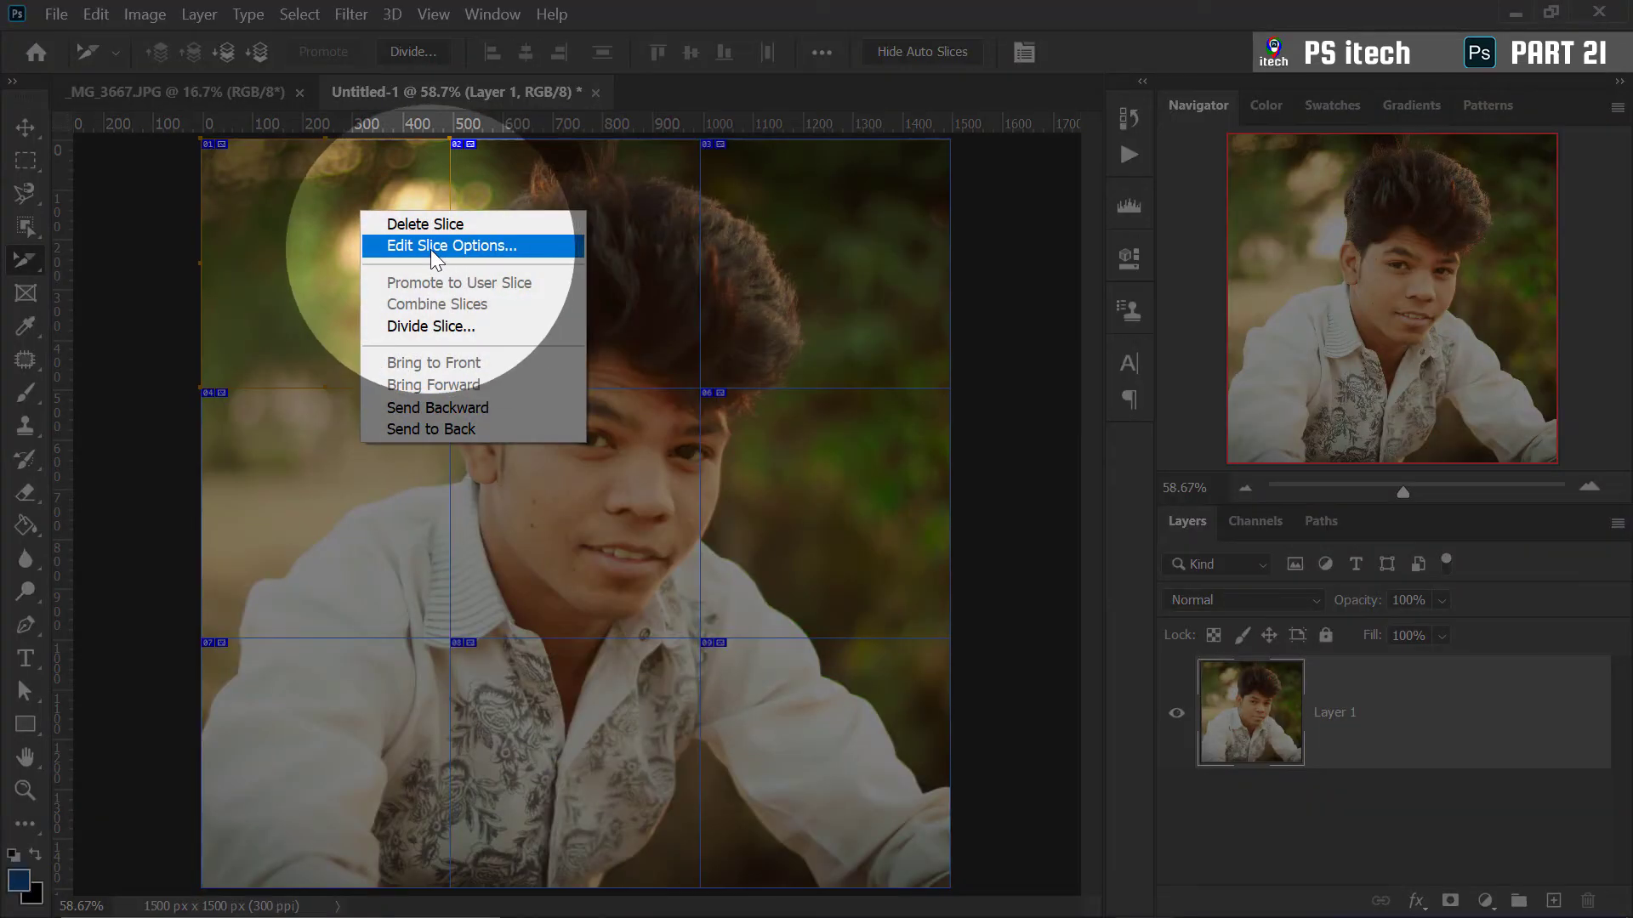
{"action": "left_click", "coordinate": [473, 248]}
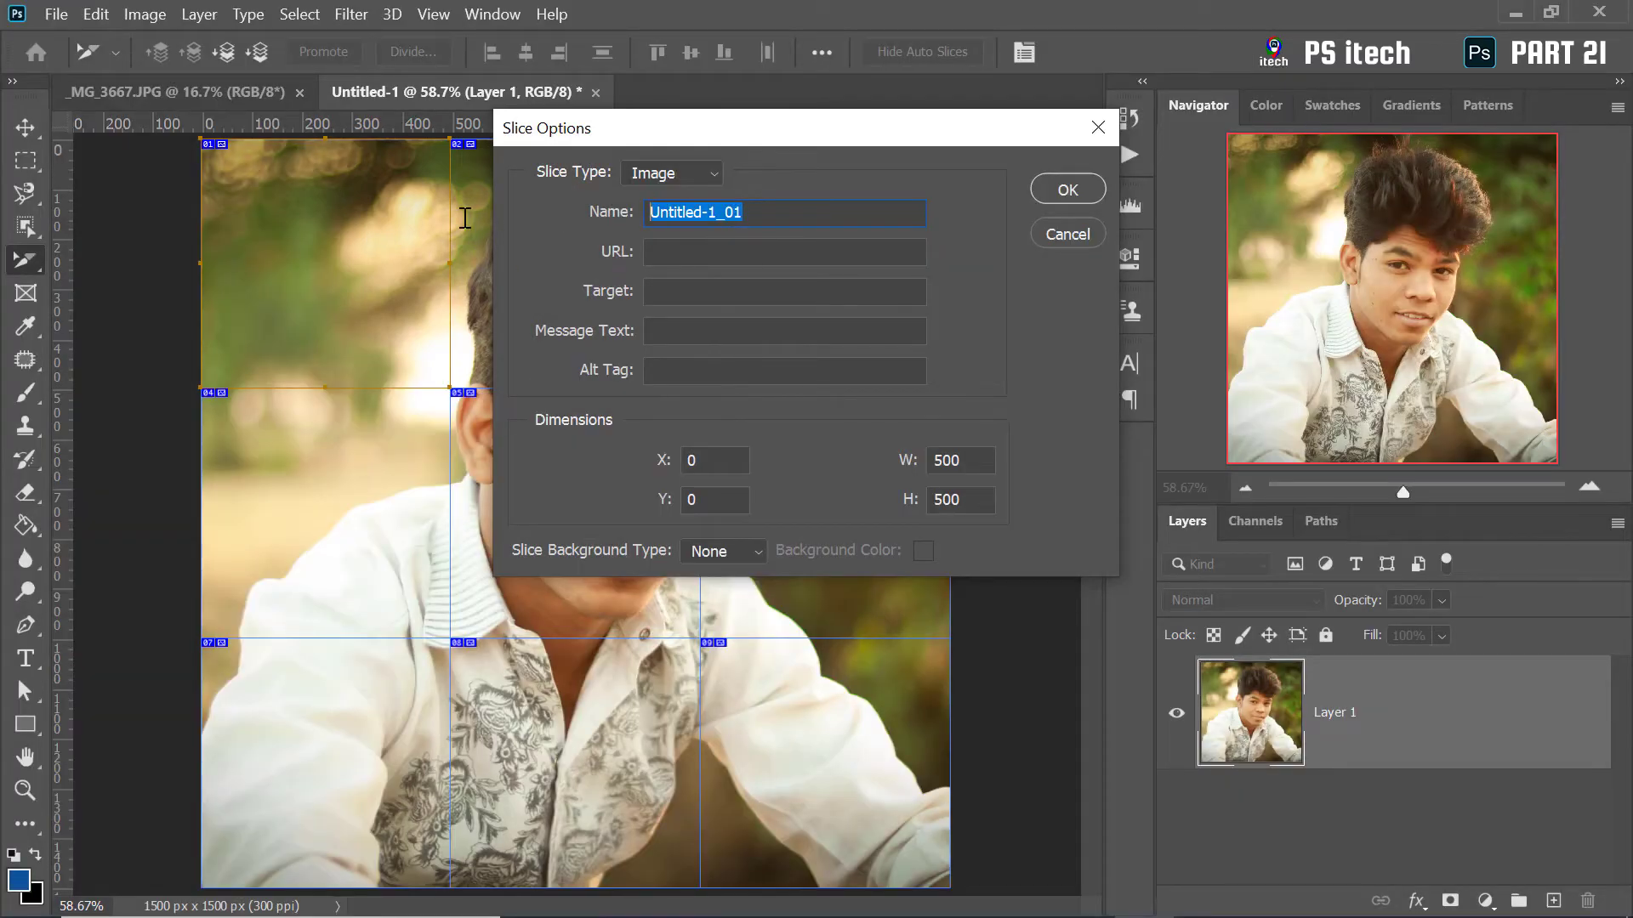
{"action": "type", "text": "1"}
{"action": "key", "text": "Return"}
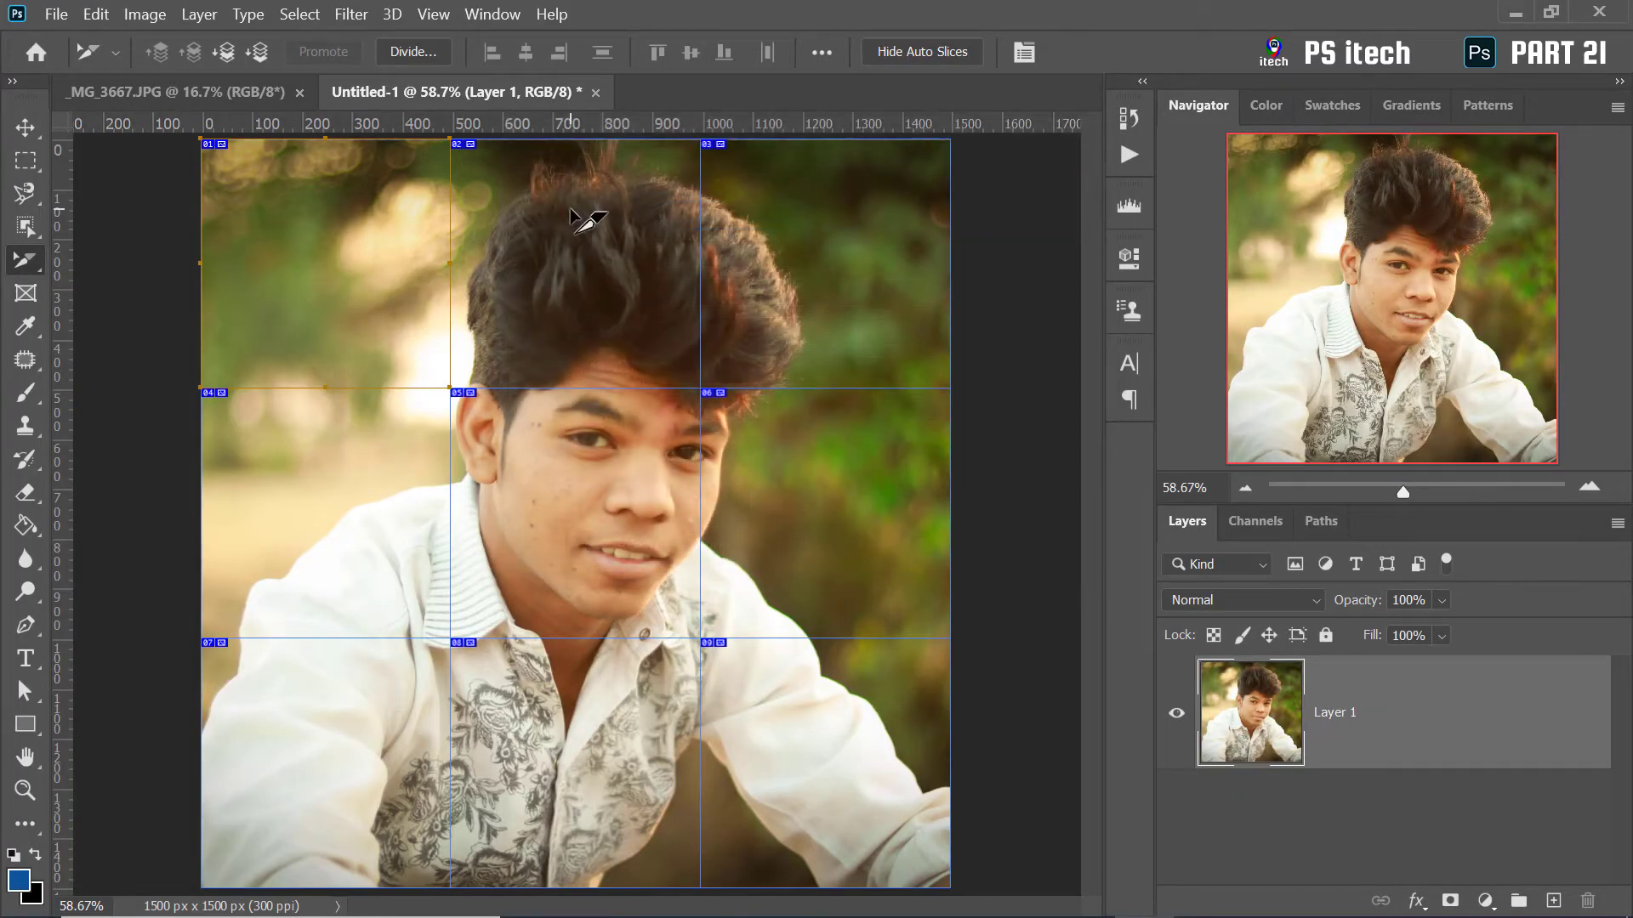
Rename slice 02, at the middle of the grid's upper row, in its slice options
{"action": "right_click", "coordinate": [587, 194]}
{"action": "left_click", "coordinate": [704, 219]}
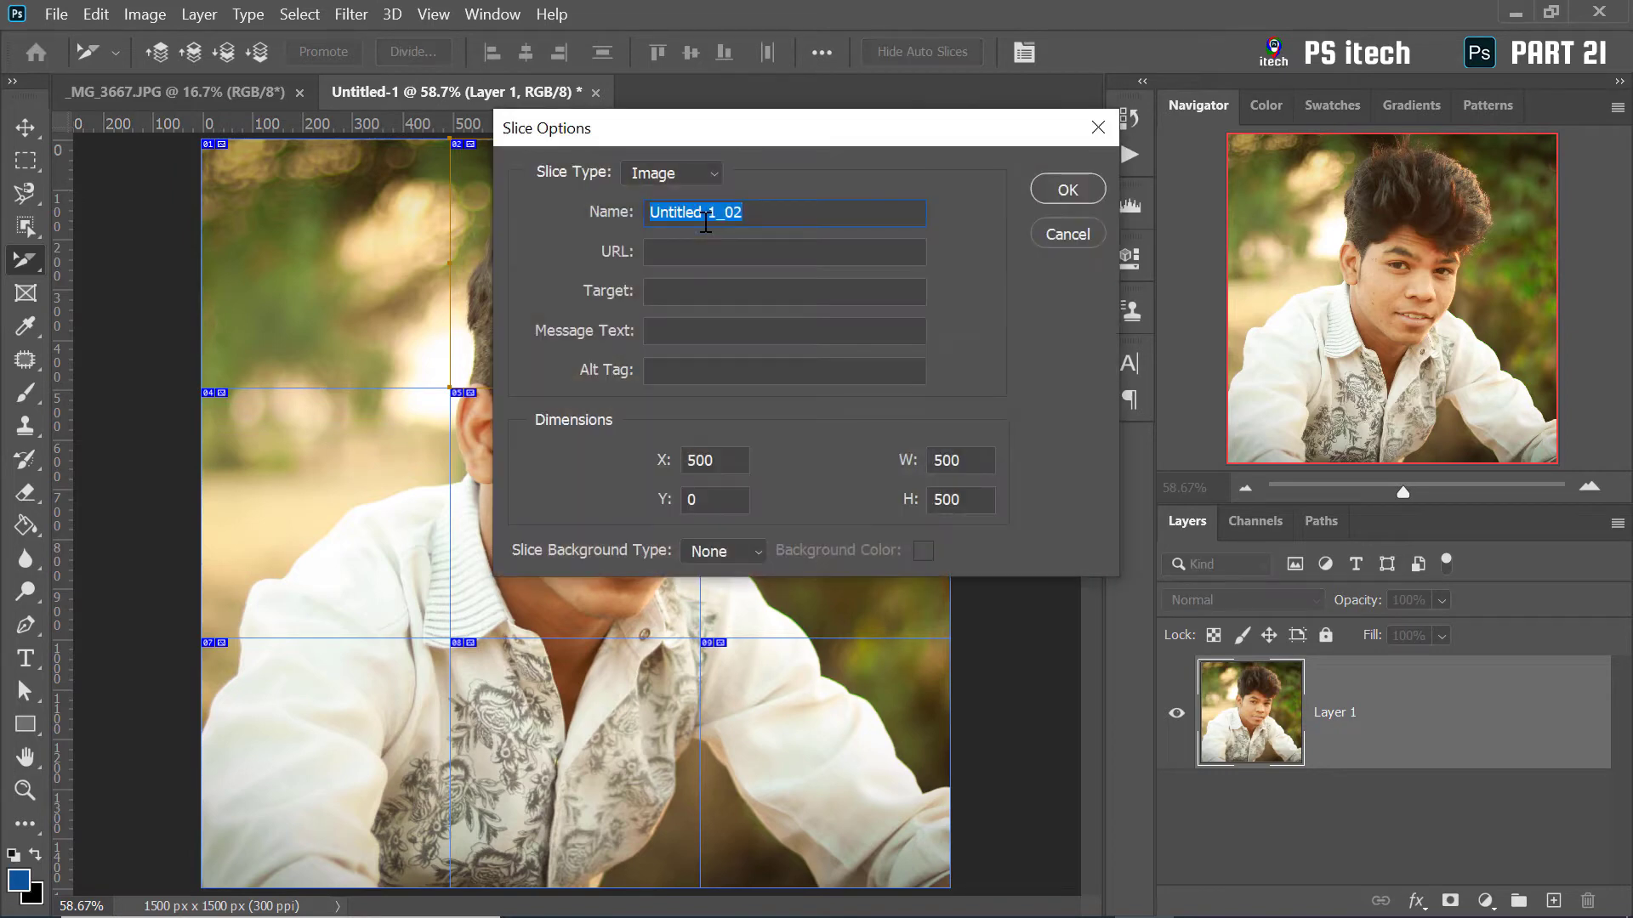
{"action": "type", "text": "0"}
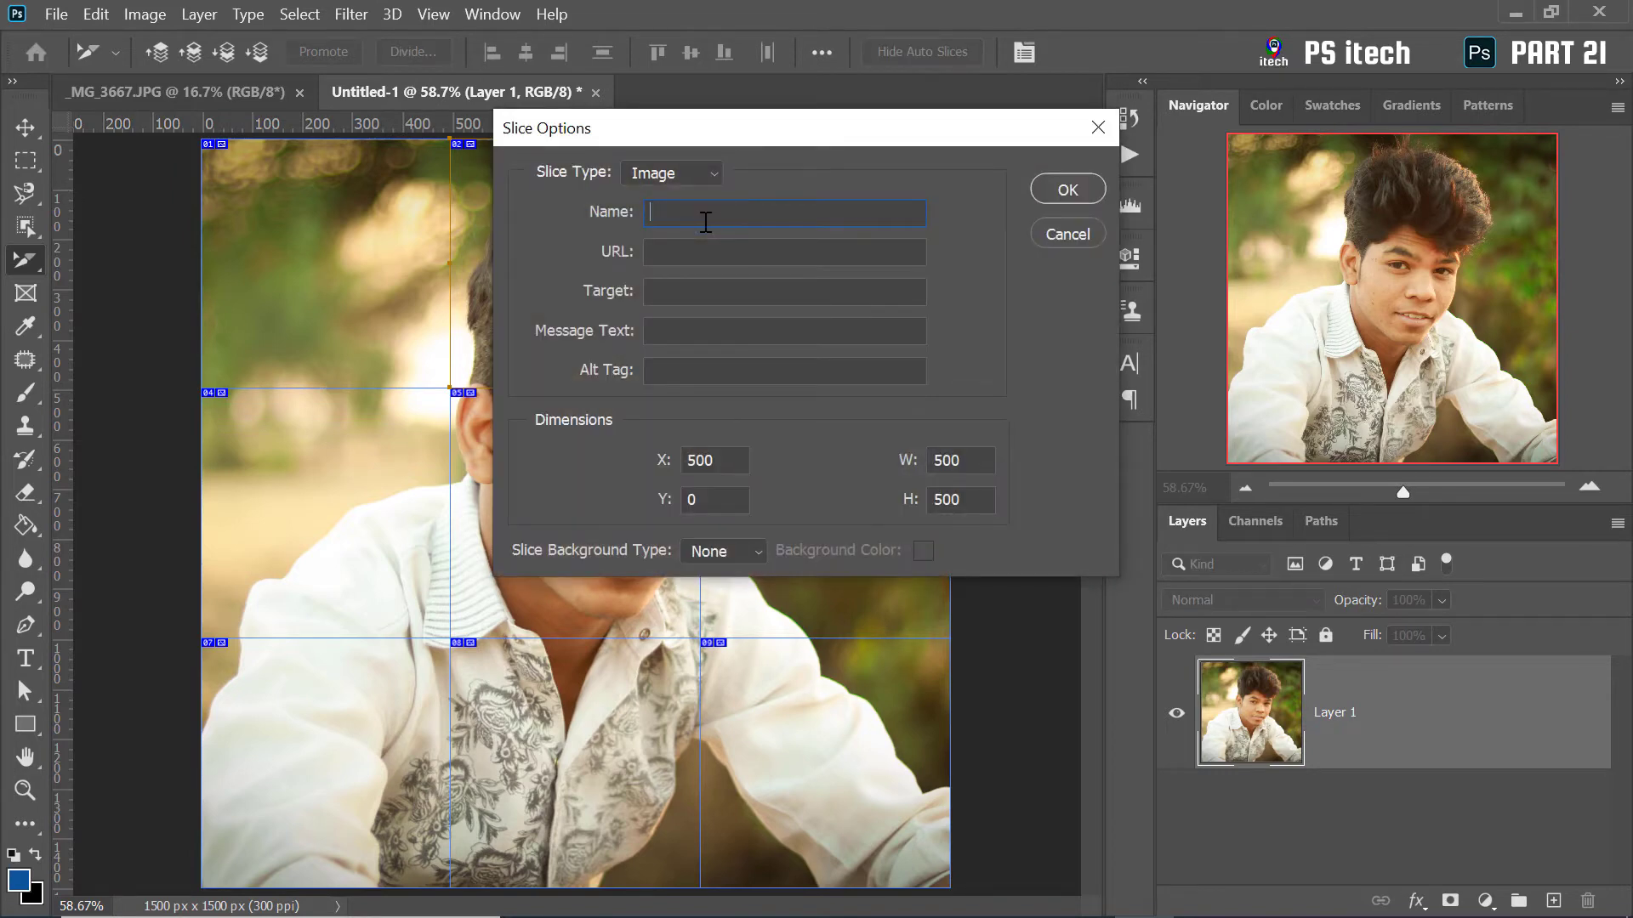
{"action": "key", "text": "Return"}
{"action": "key", "text": "3"}
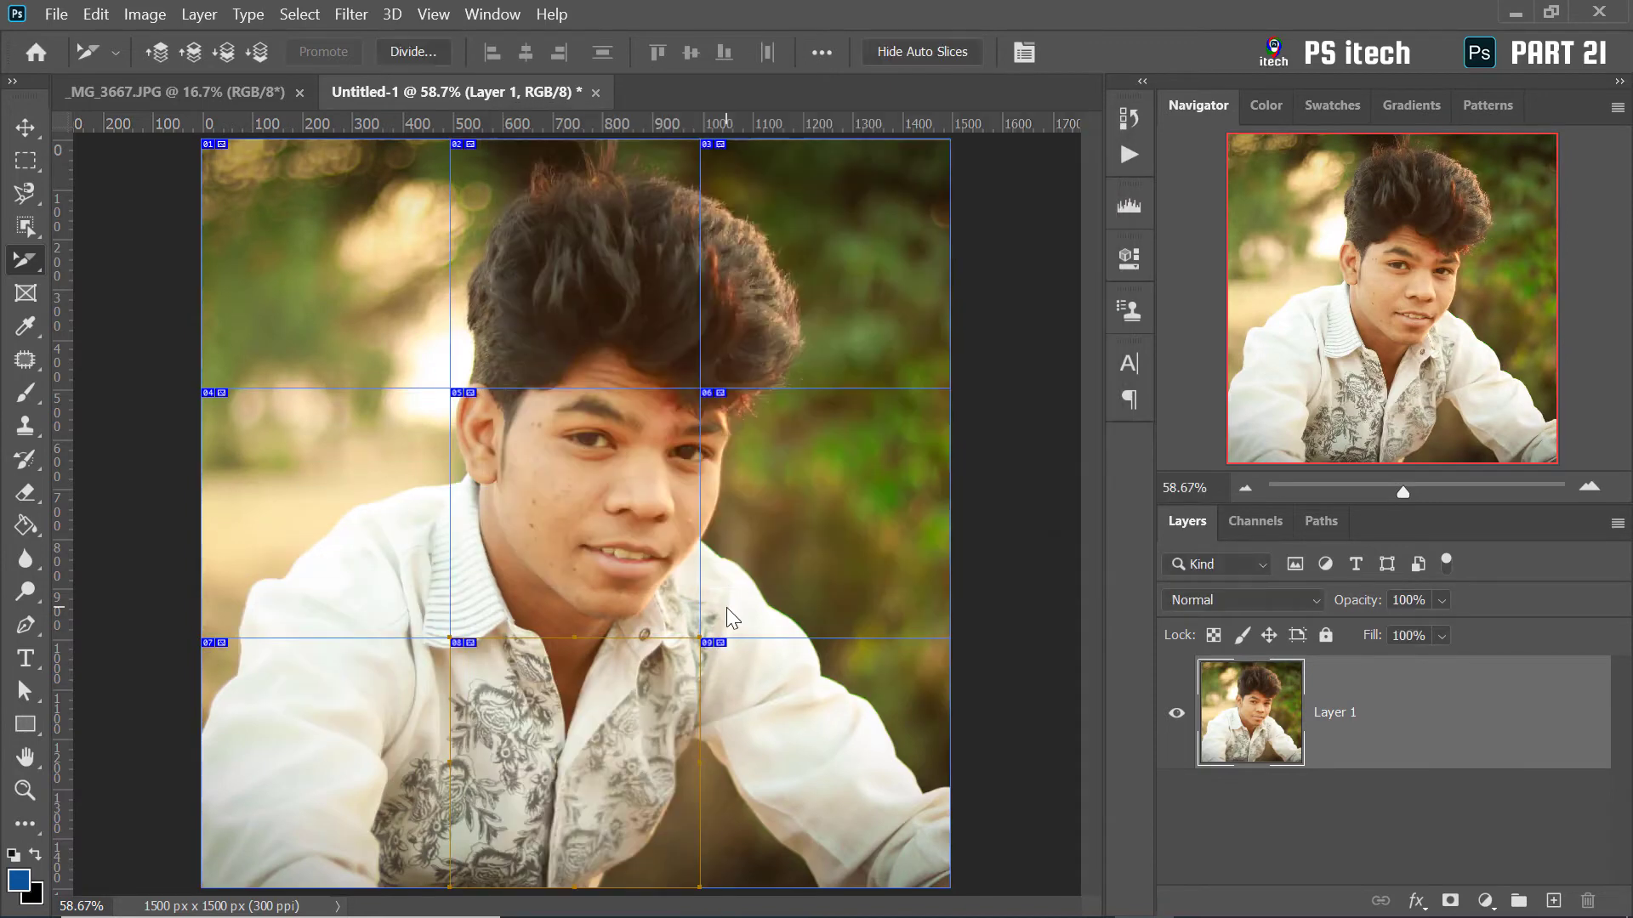
Rename slice 09, at the lower-right corner of the grid, in its slice options
{"action": "right_click", "coordinate": [726, 646]}
{"action": "left_click", "coordinate": [844, 510]}
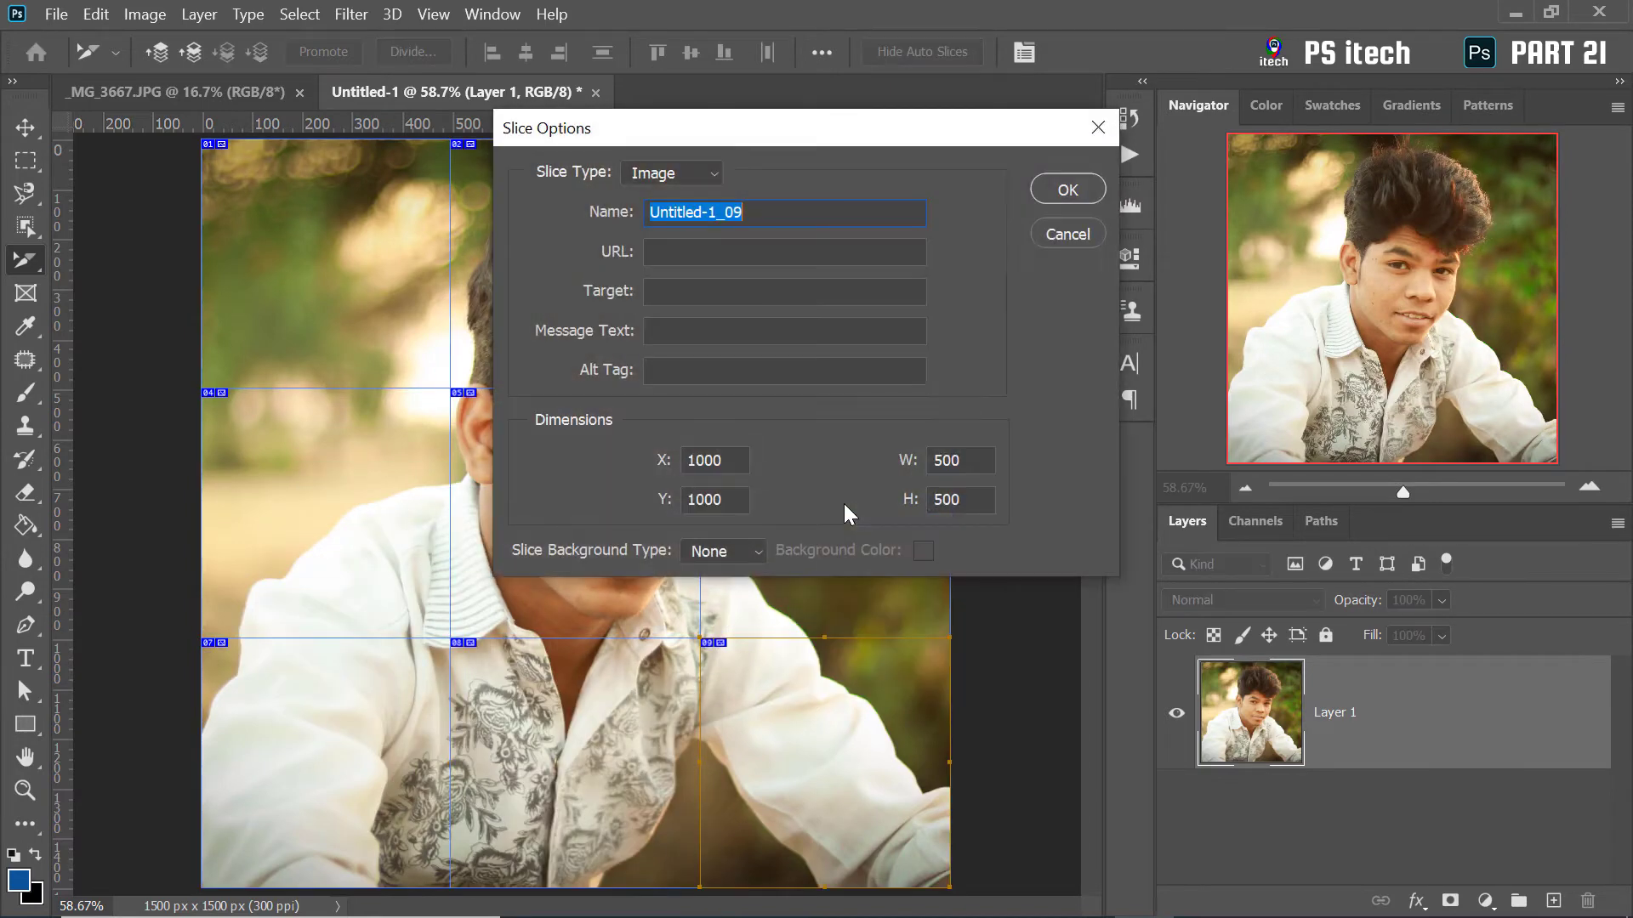
{"action": "type", "text": "0"}
{"action": "key", "text": "Return"}
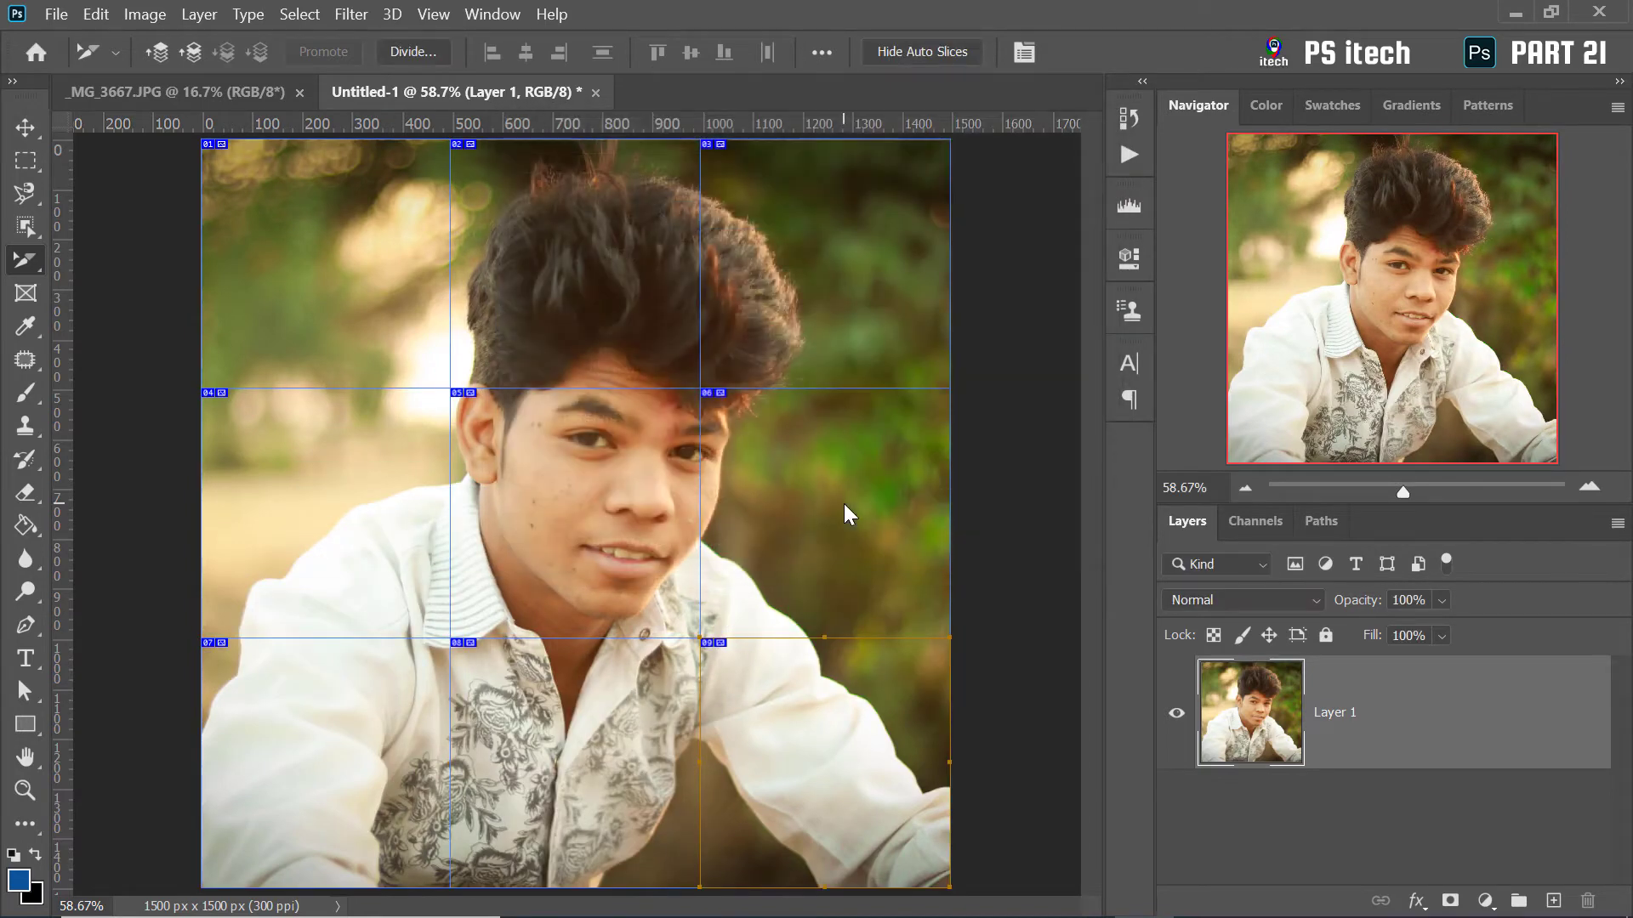
Place the photo _MG_3644 as an embedded image in the sliced document, scale it to about 9.62% to fill the canvas, and delete Layer 1
{"action": "key", "text": "v"}
{"action": "left_click", "coordinate": [57, 14]}
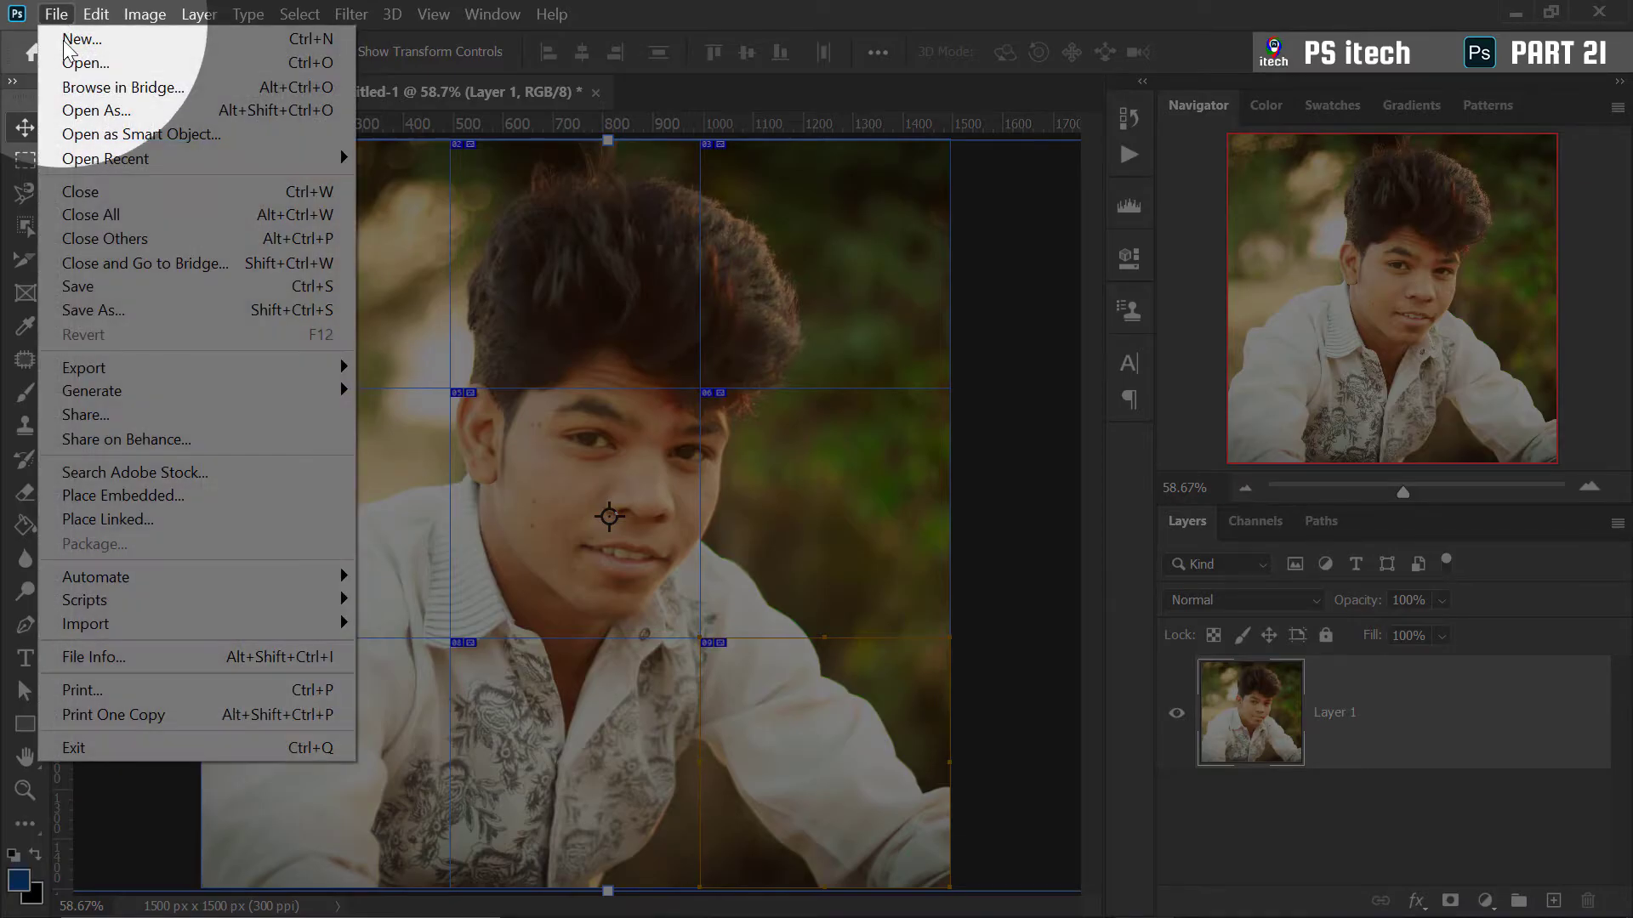
{"action": "left_click", "coordinate": [189, 497]}
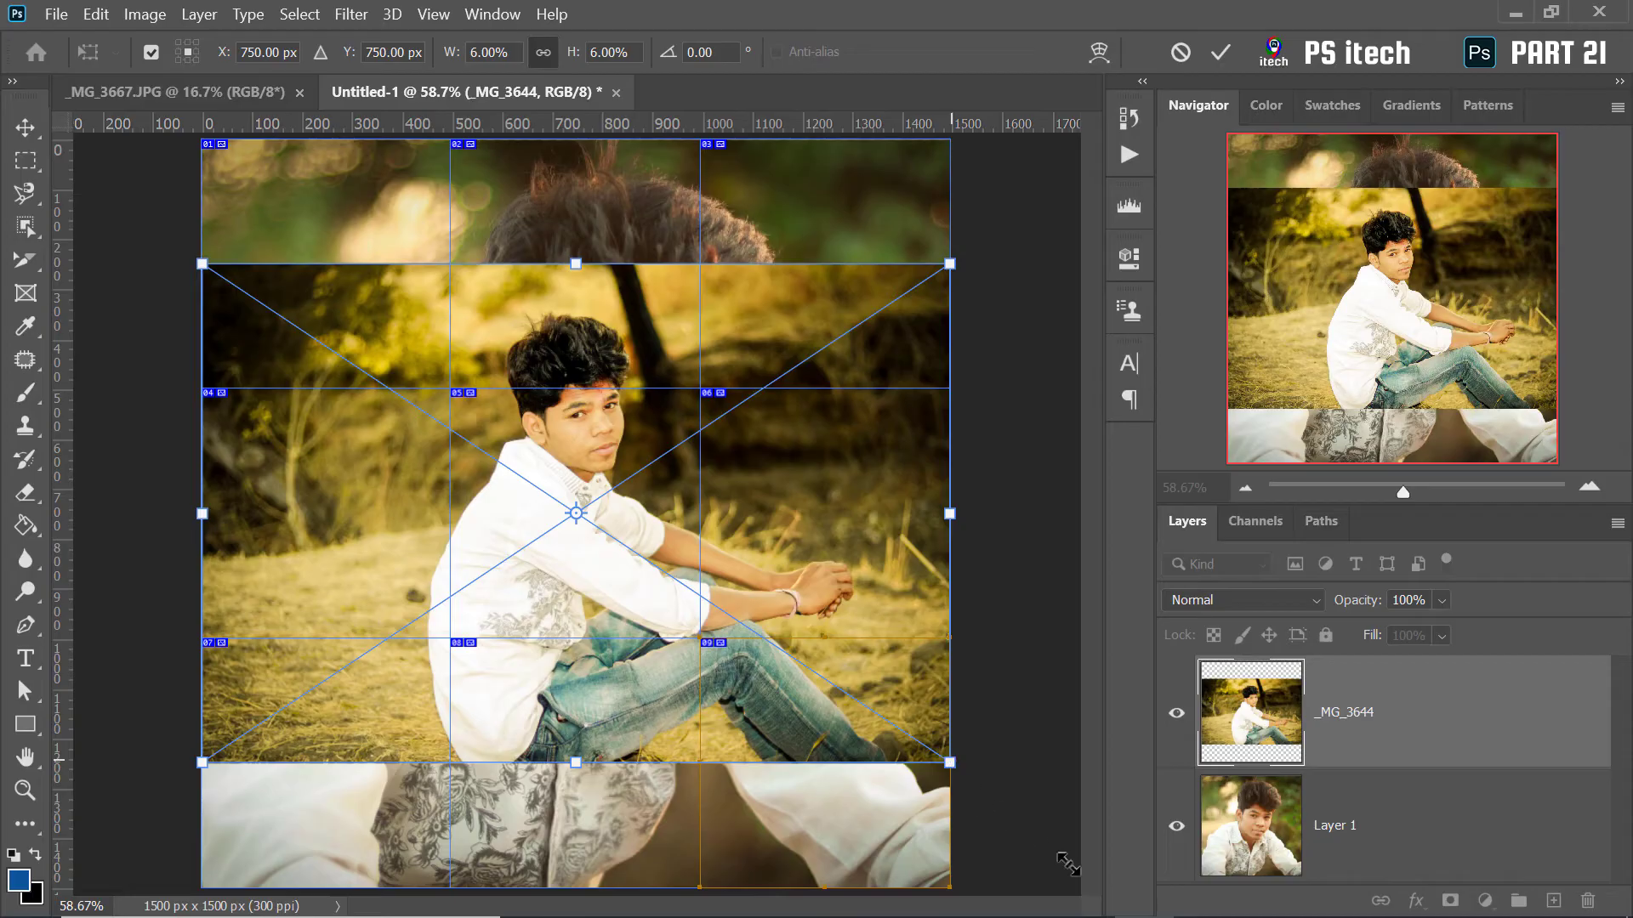
{"action": "left_click_drag", "start_coordinate": [1067, 863], "coordinate": [1117, 778]}
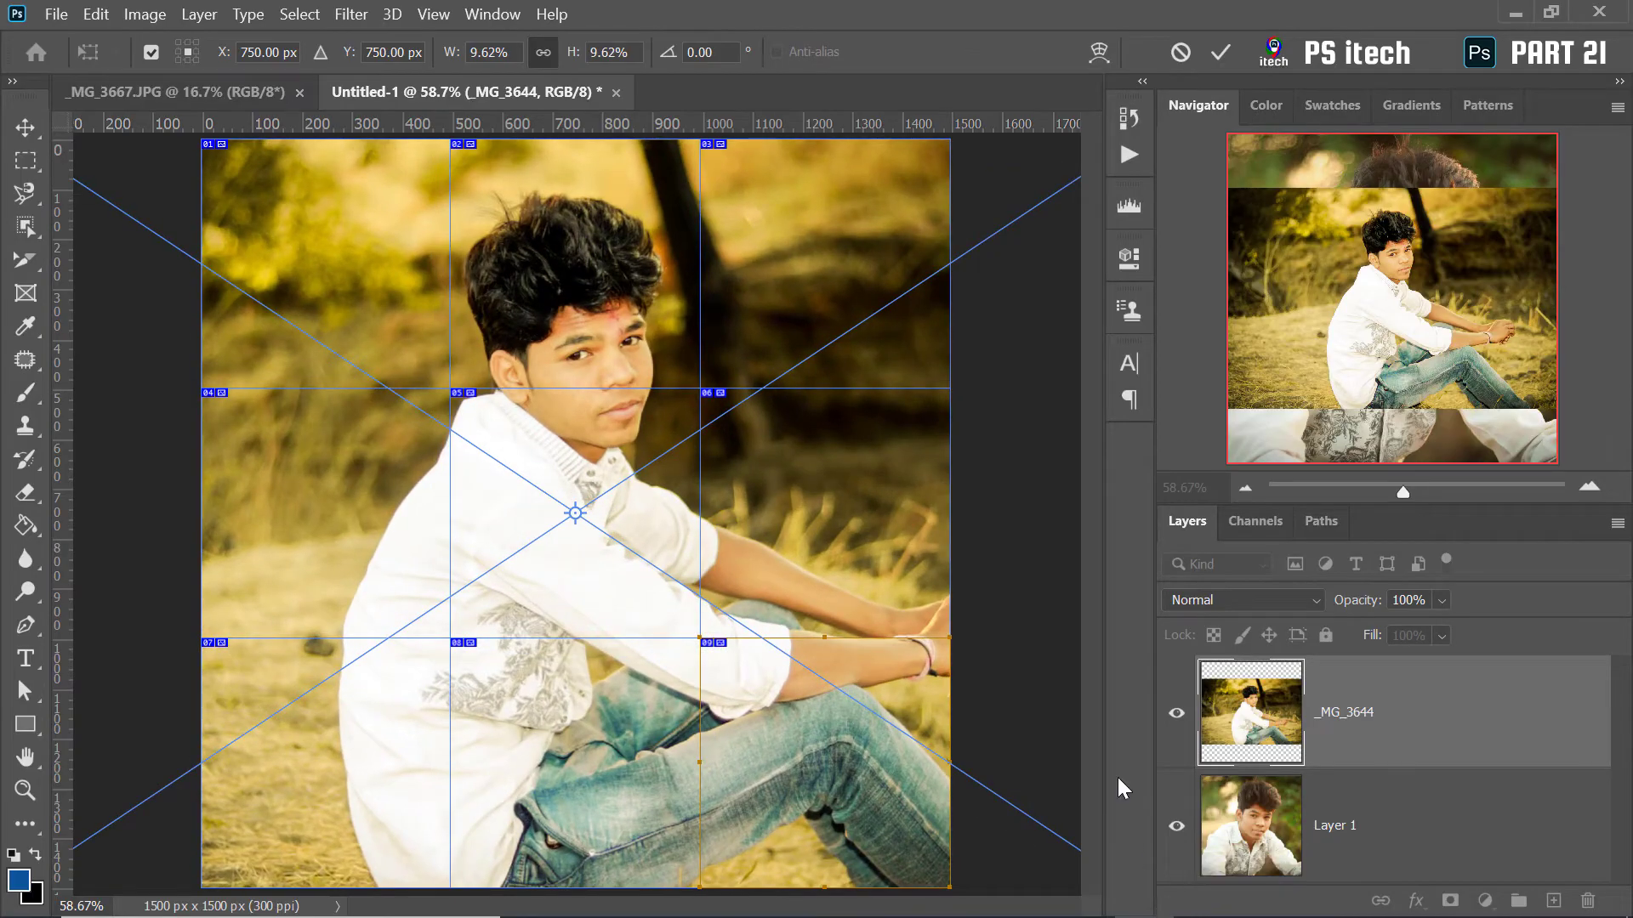
{"action": "left_click", "coordinate": [1224, 61]}
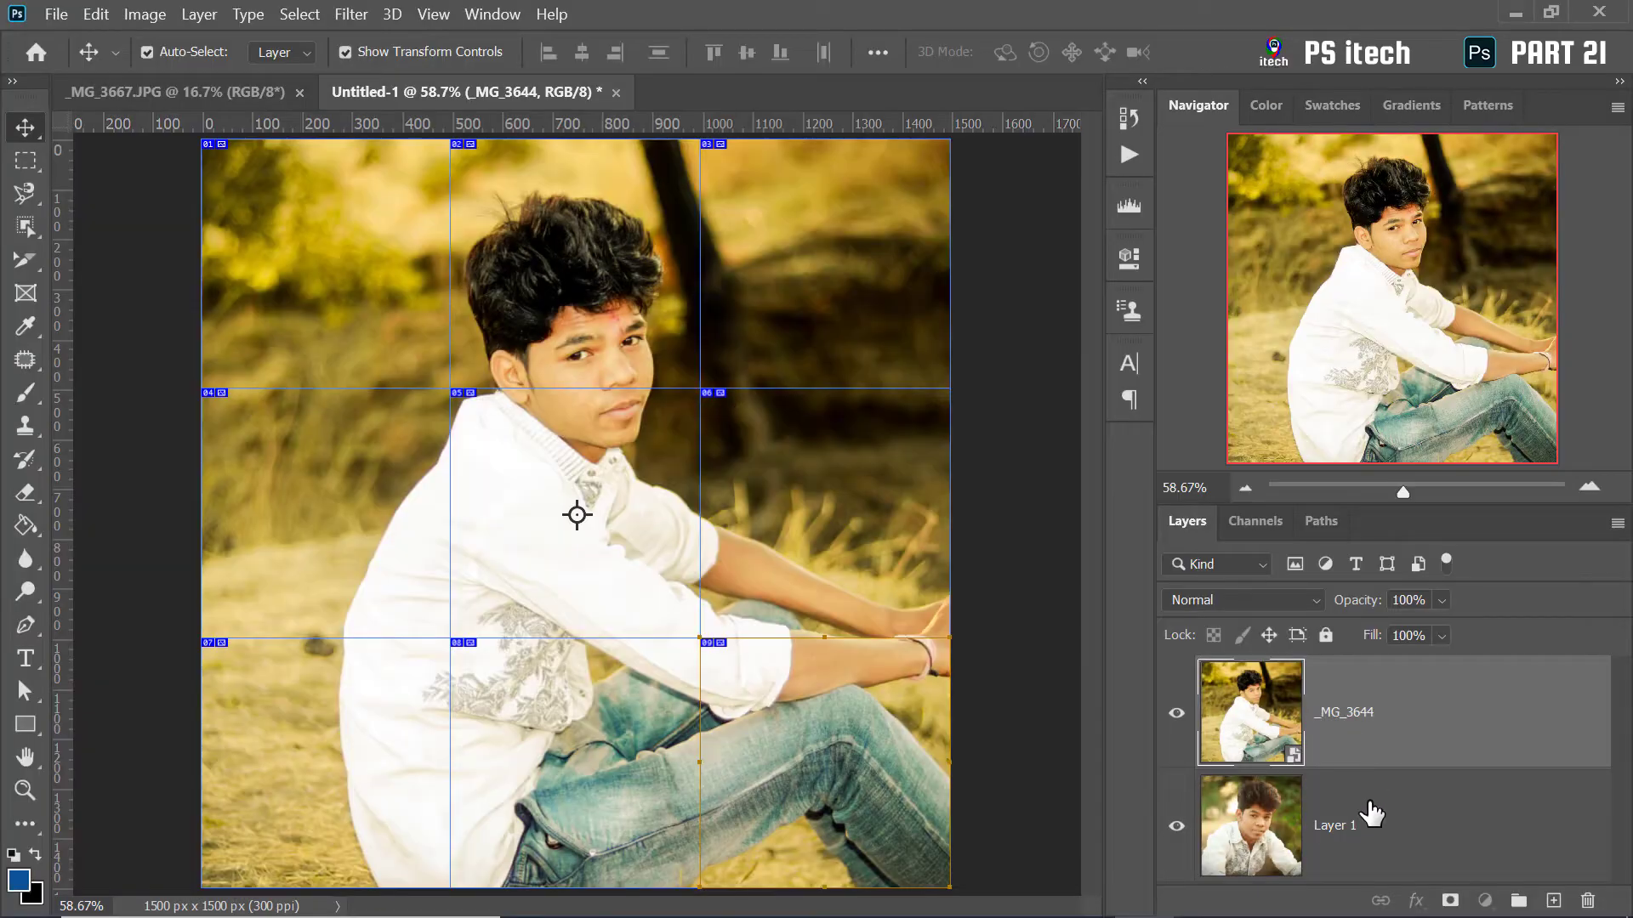
{"action": "left_click", "coordinate": [1369, 816]}
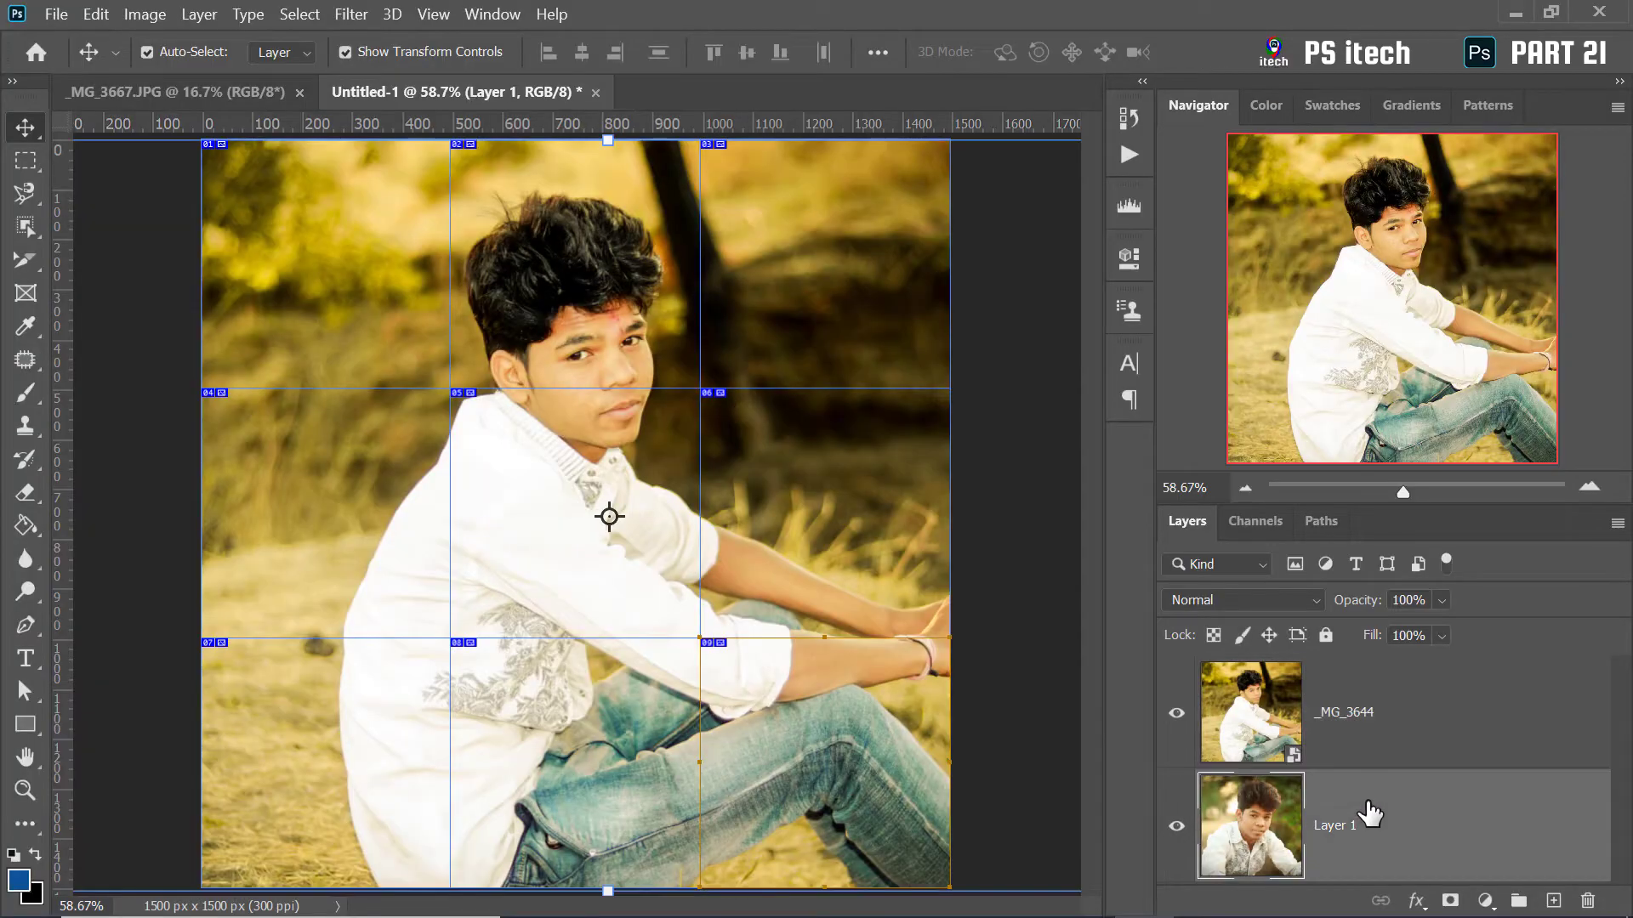
{"action": "key", "text": "Delete"}
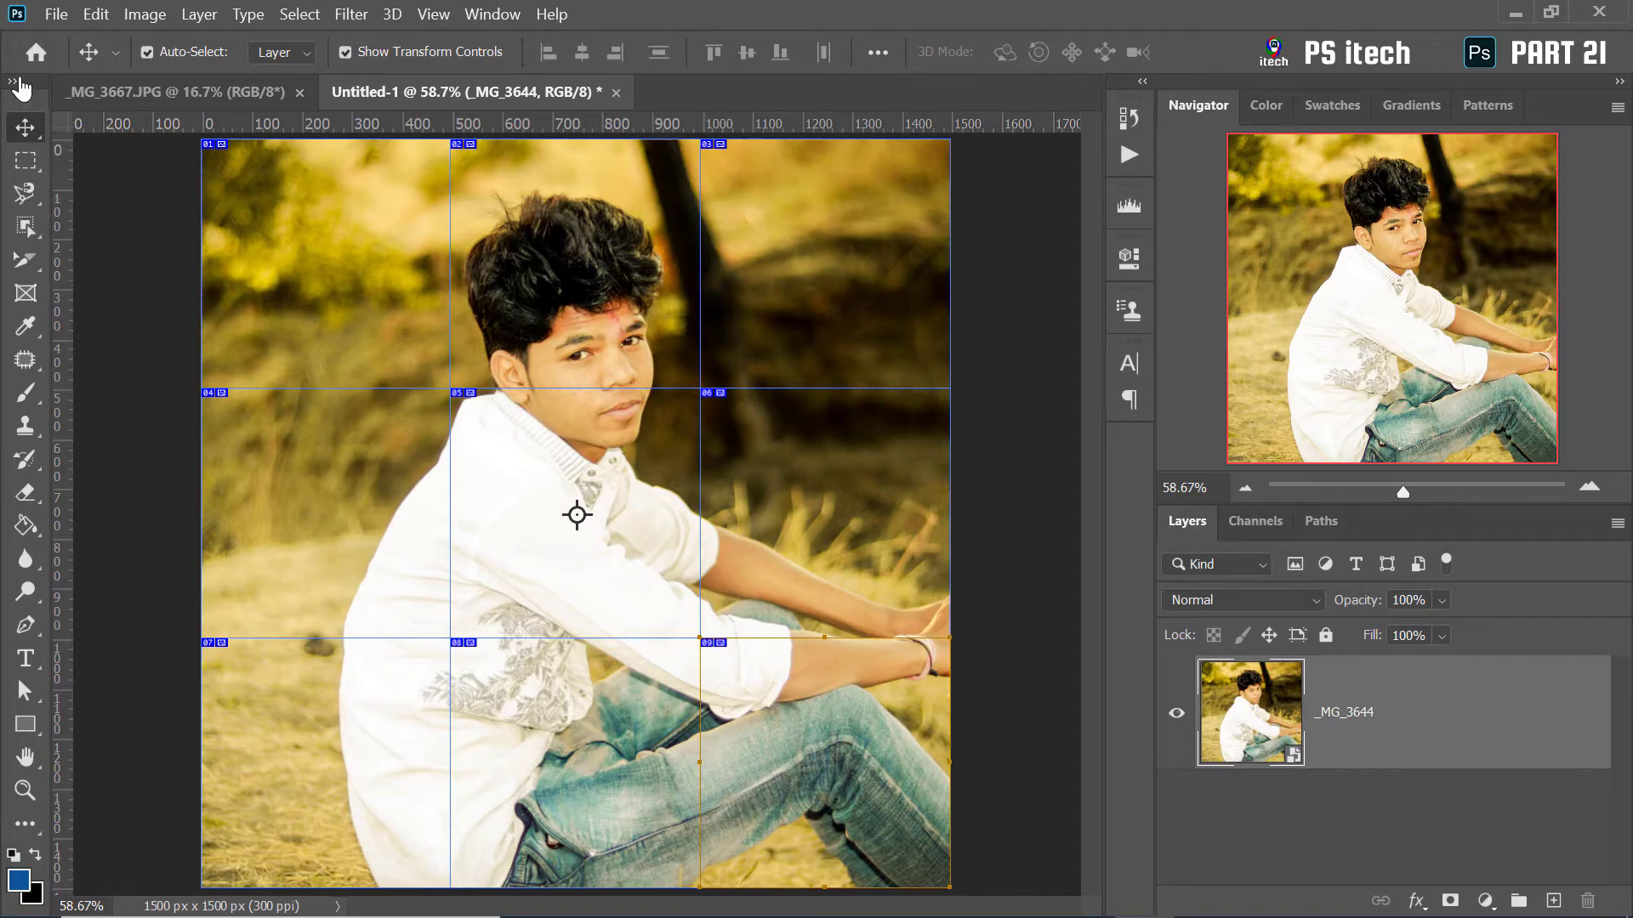
Export all slices of the new photo for the web as JPEG Medium, images only, into the insa folder, checking the full grid in the preview
{"action": "left_click", "coordinate": [55, 12]}
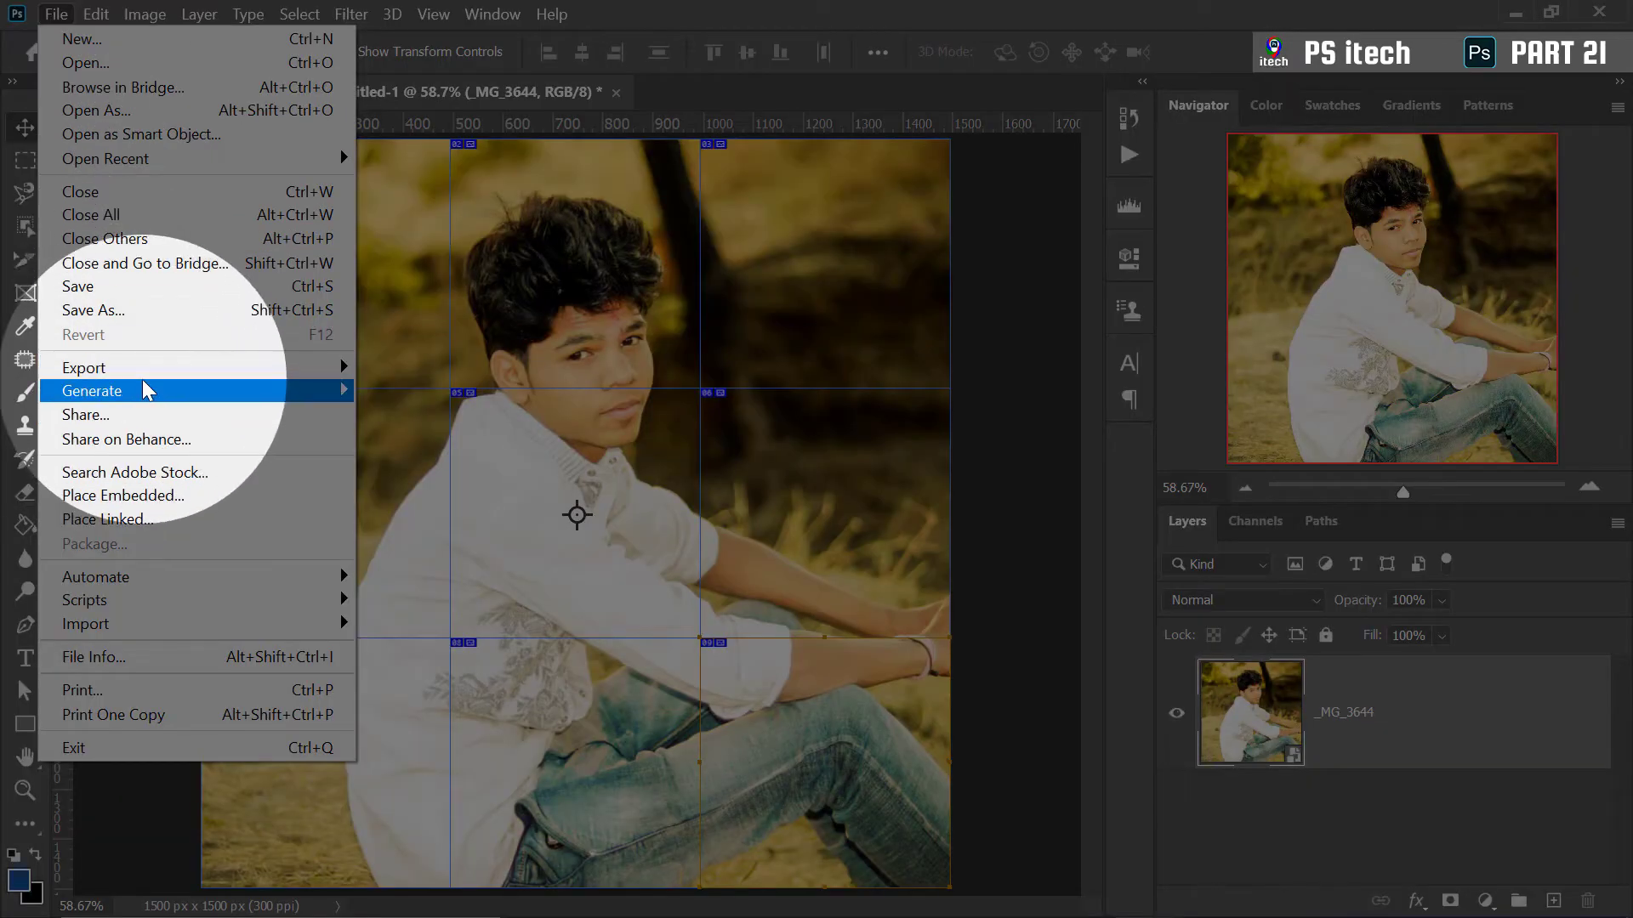
{"action": "mouse_move", "coordinate": [149, 384]}
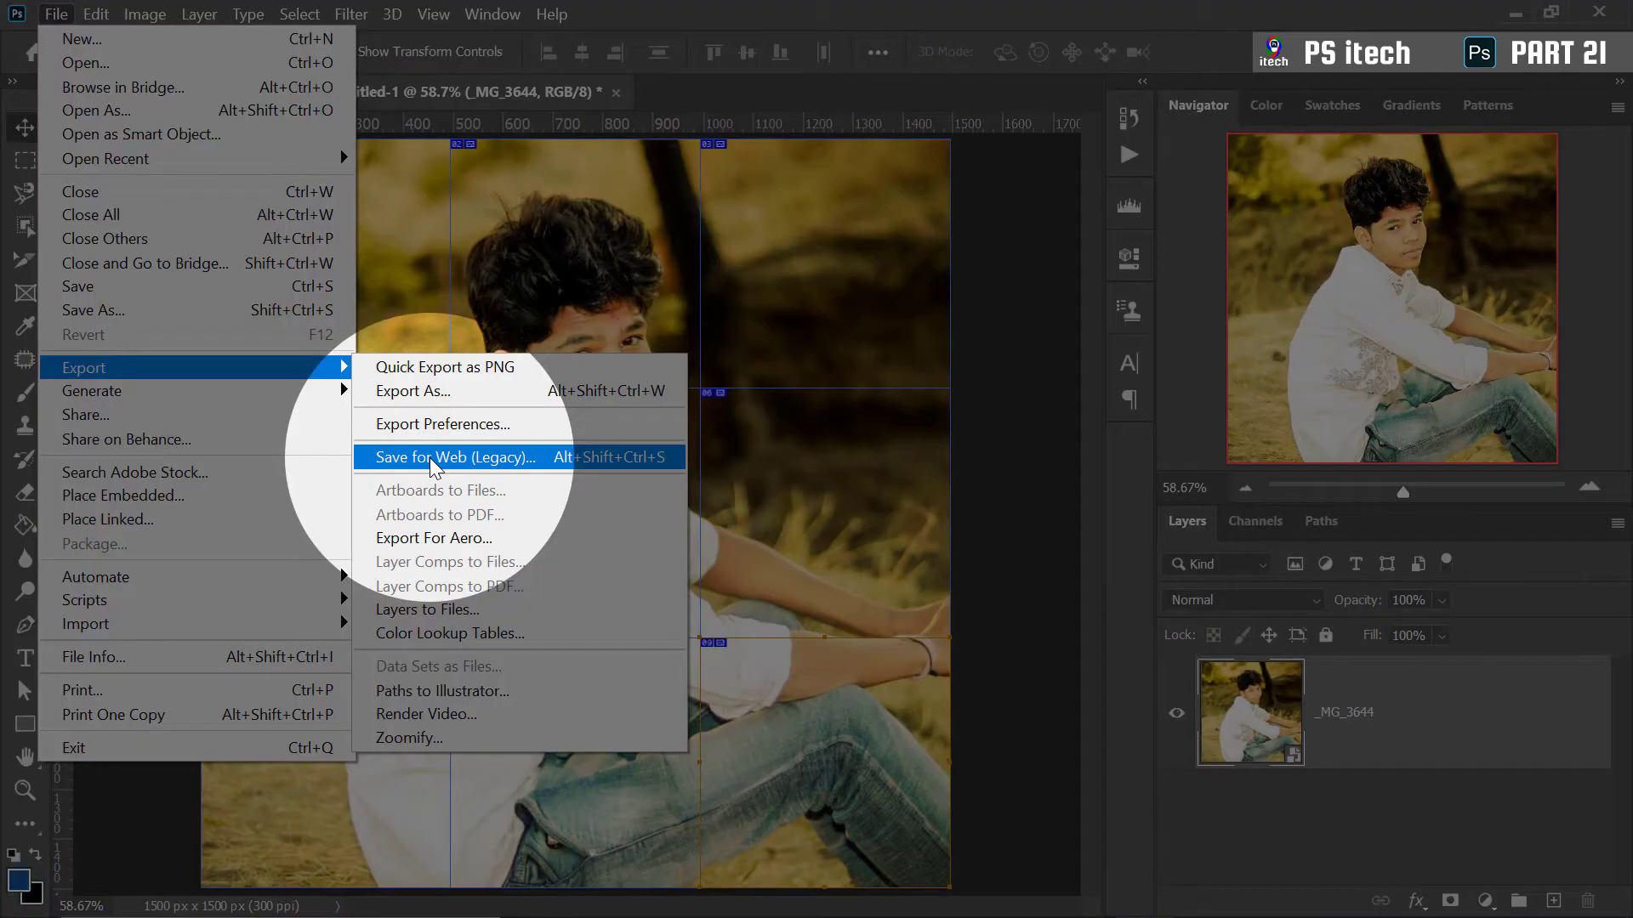
{"action": "left_click", "coordinate": [428, 458]}
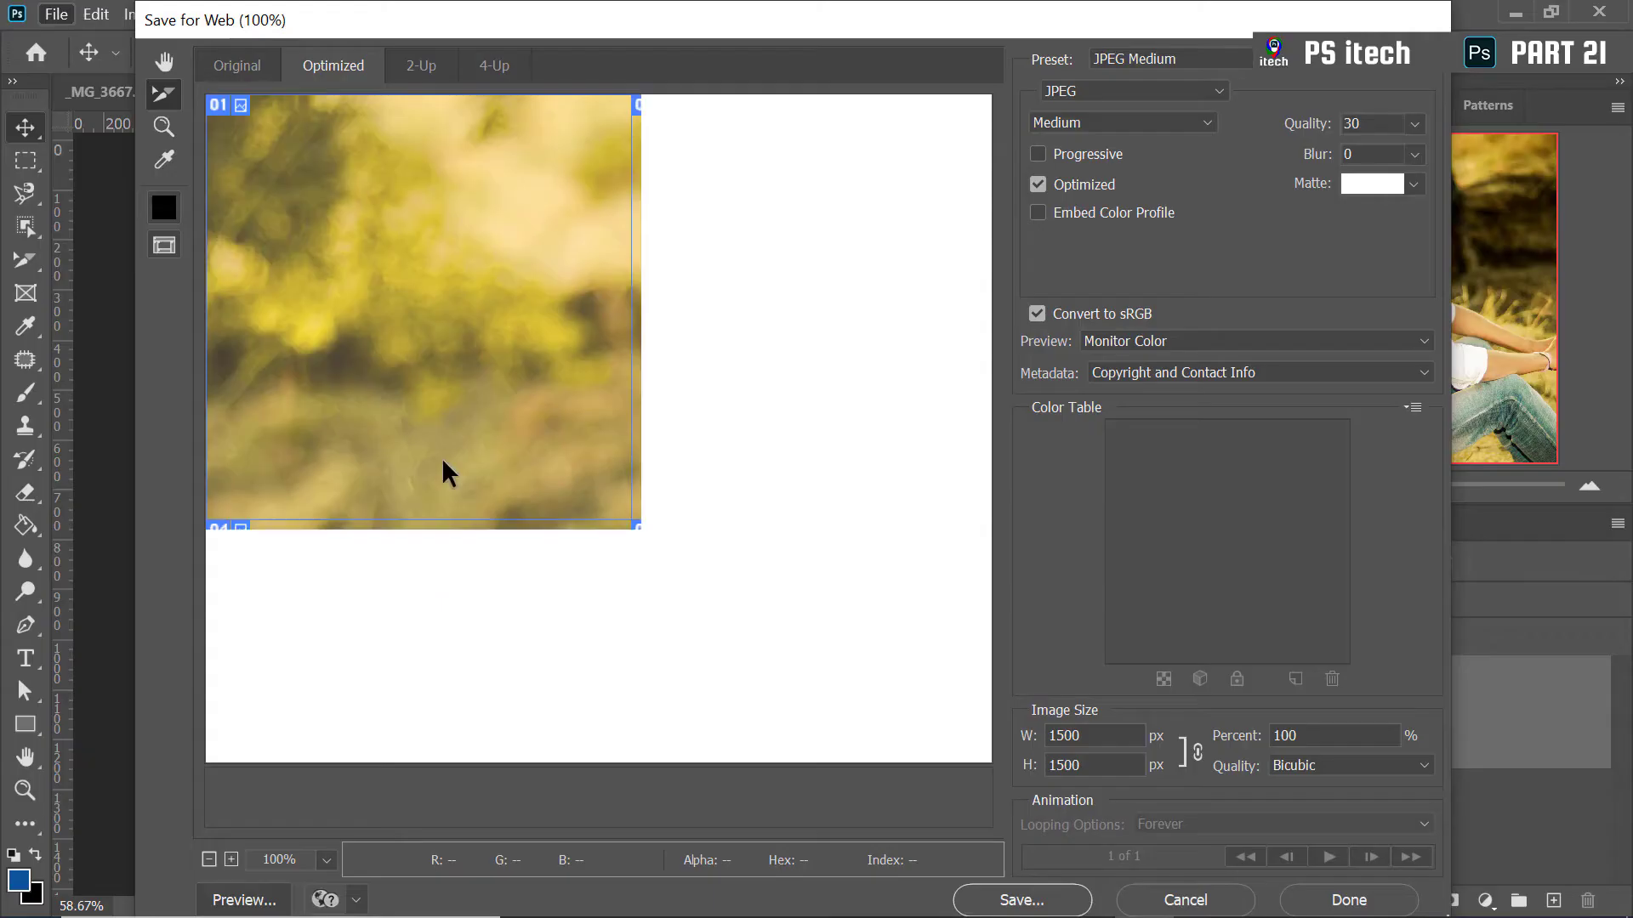
{"action": "left_click", "coordinate": [176, 127]}
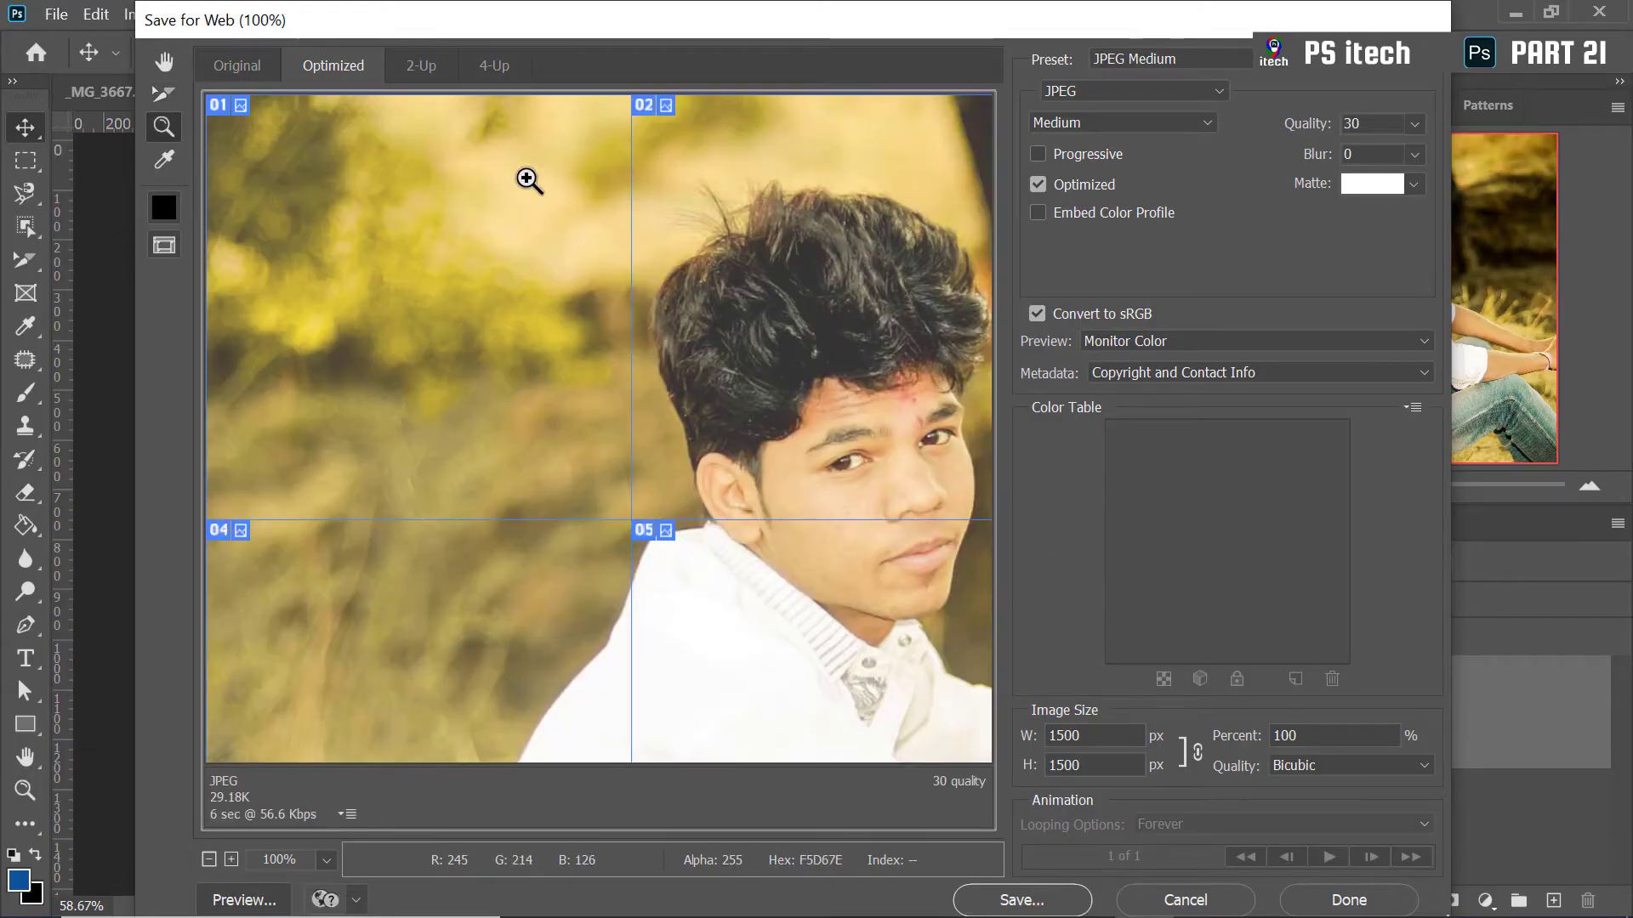
{"action": "right_click", "coordinate": [528, 175]}
{"action": "left_click", "coordinate": [561, 457]}
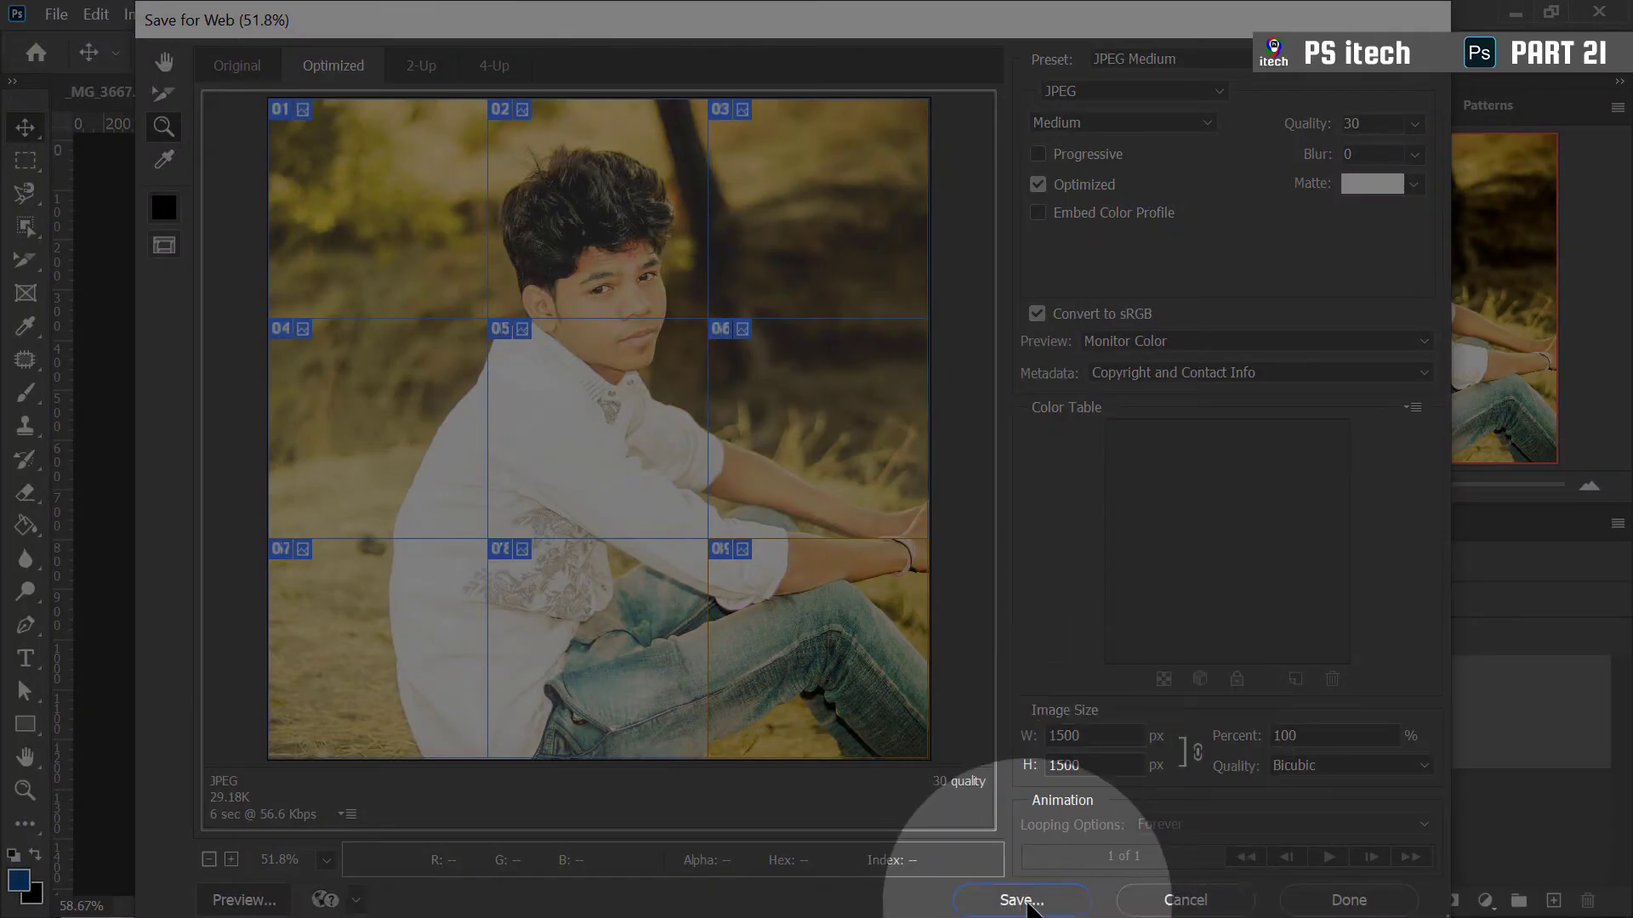
{"action": "left_click", "coordinate": [1020, 898]}
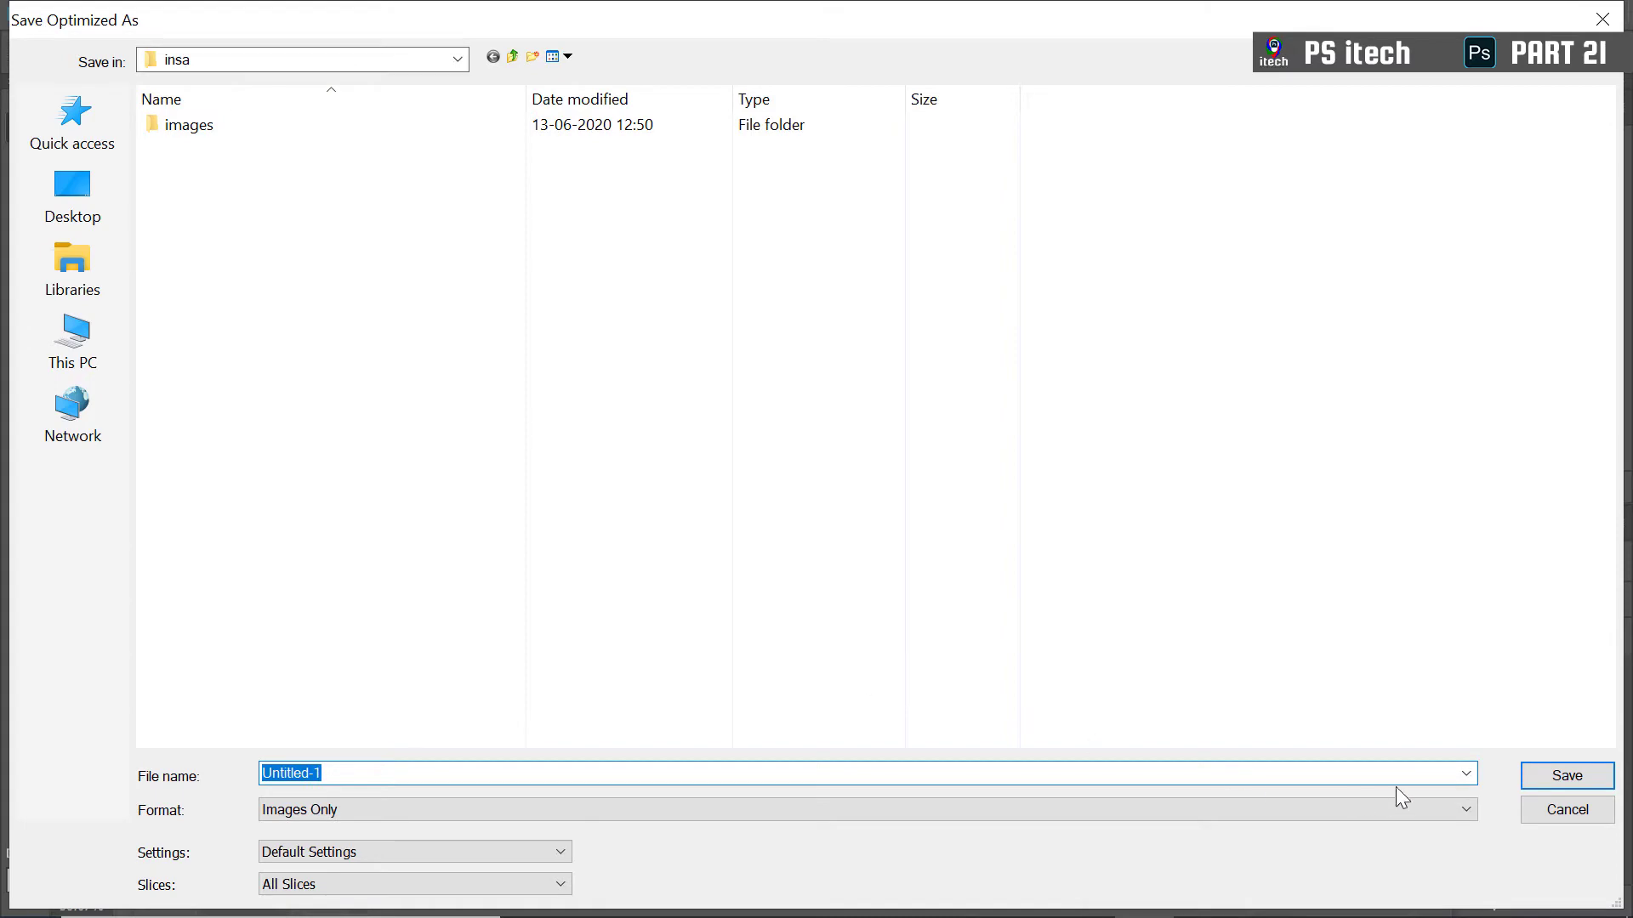
{"action": "left_click", "coordinate": [1551, 775]}
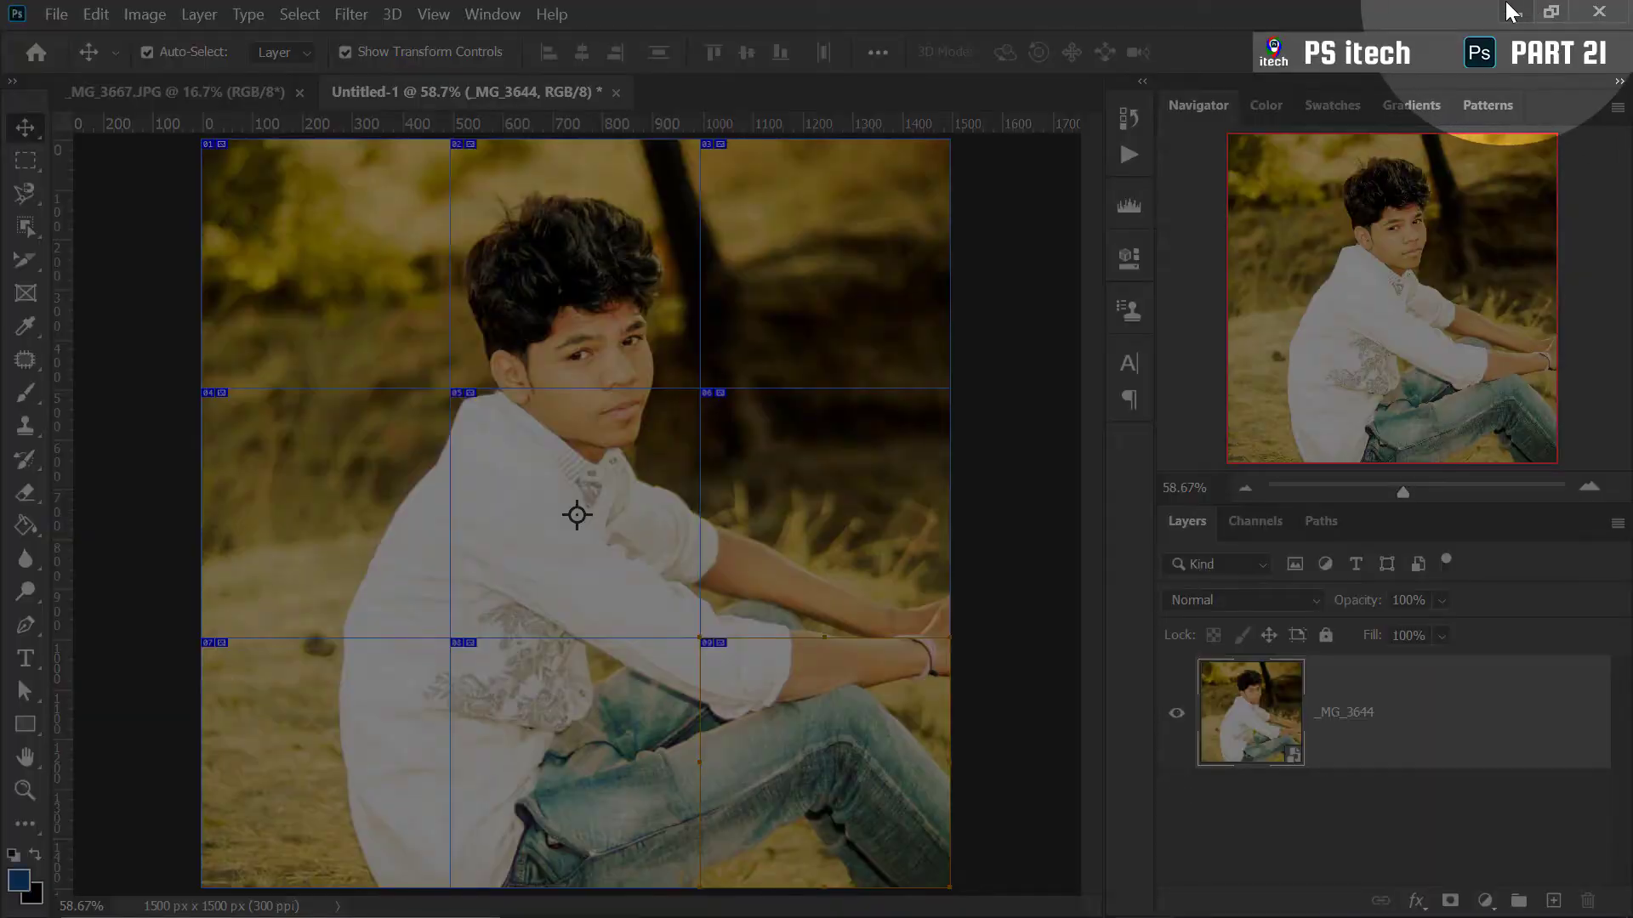
Minimize Photoshop and open the images folder inside test slices > insa on the desktop in a maximized window
{"action": "left_click", "coordinate": [1512, 11]}
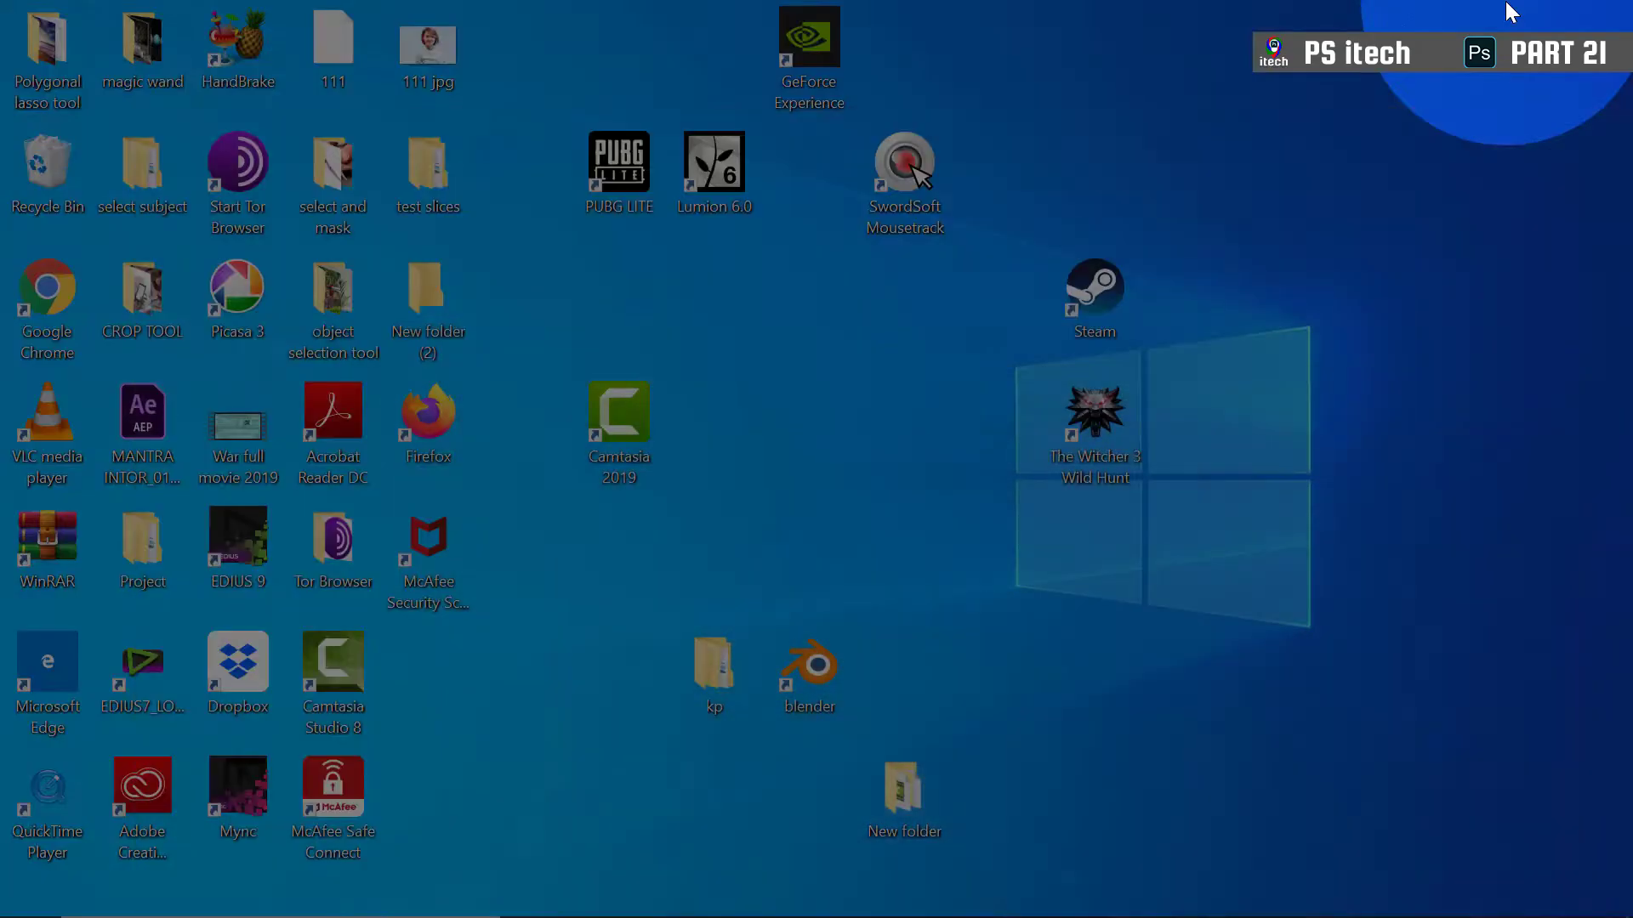
{"action": "double_click", "coordinate": [433, 196]}
{"action": "double_click", "coordinate": [374, 314]}
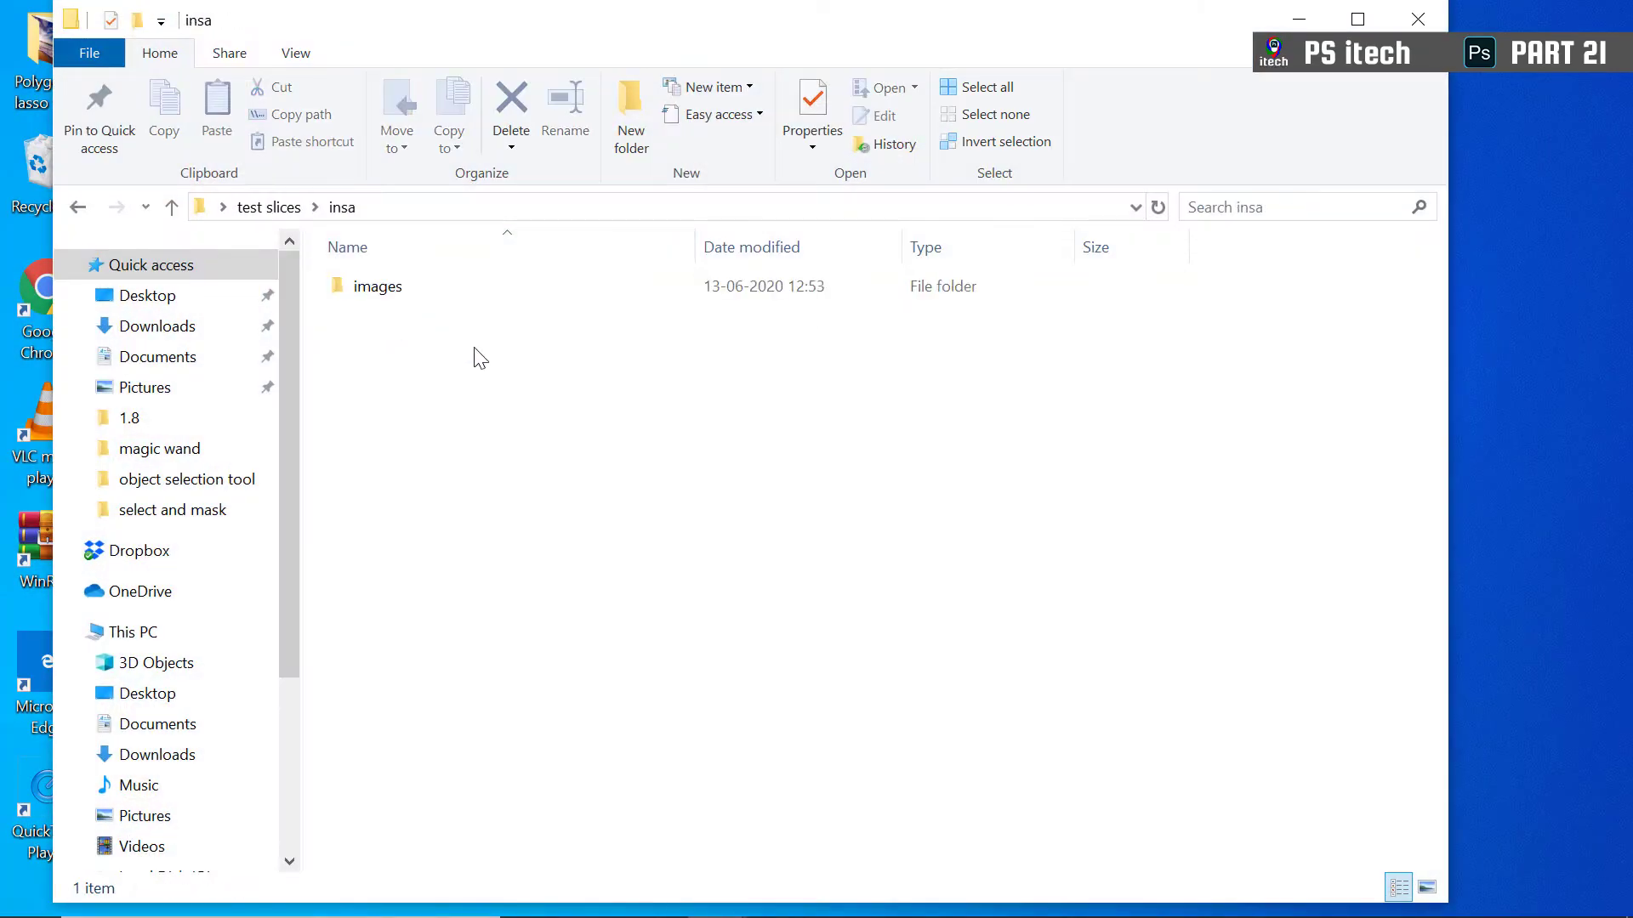
{"action": "double_click", "coordinate": [432, 294]}
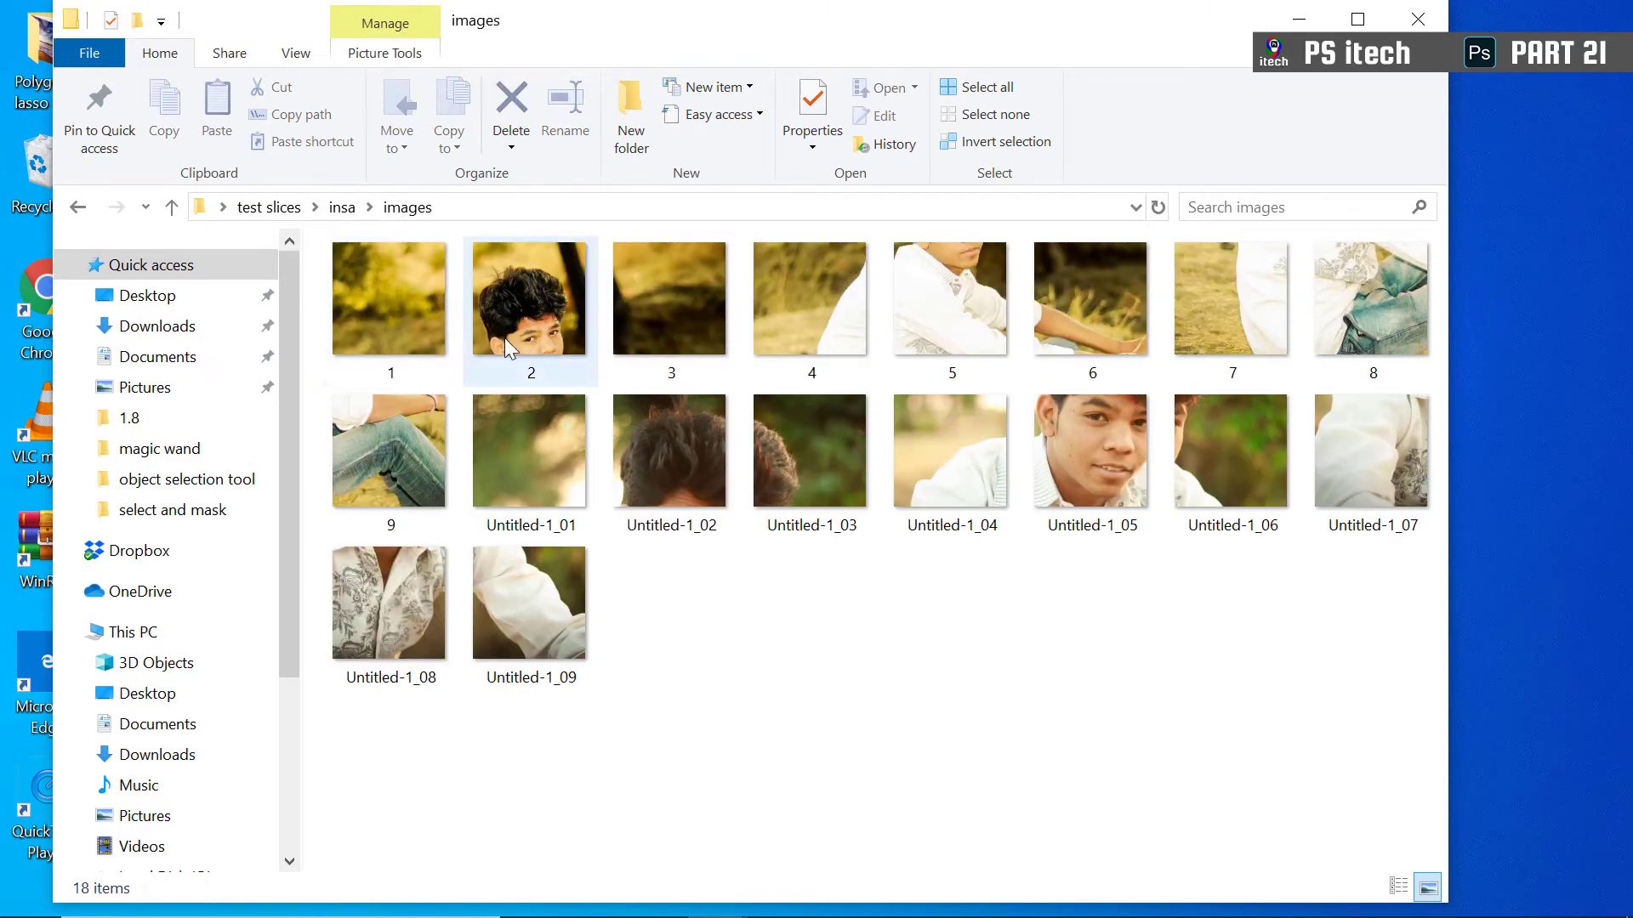
{"action": "left_click", "coordinate": [1379, 20]}
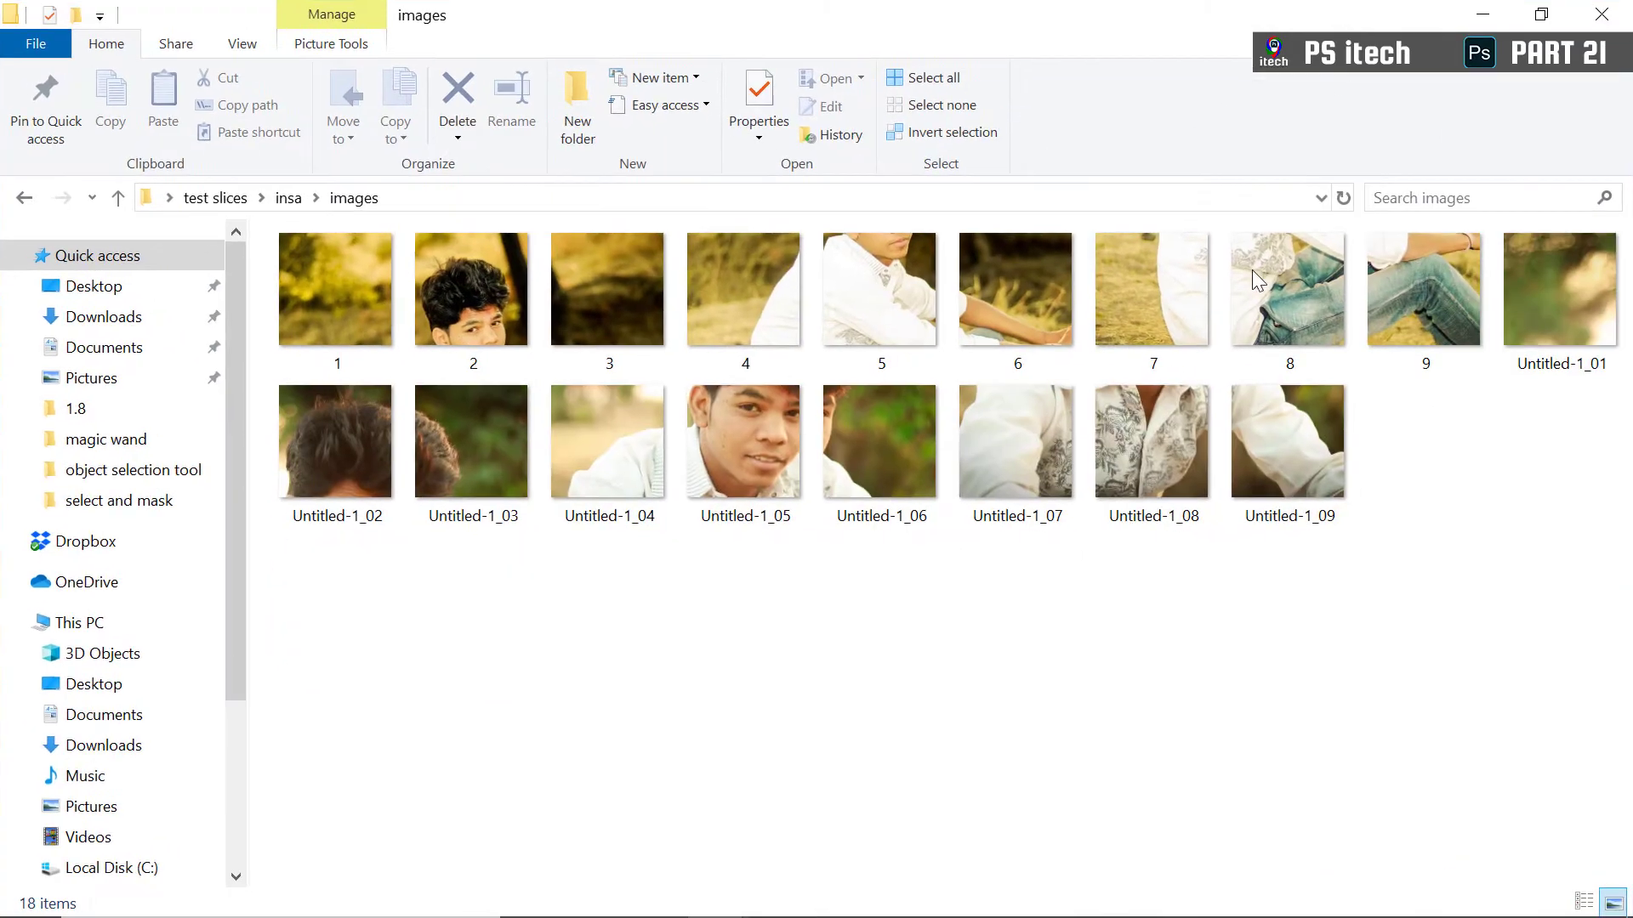
Delete the older exports Untitled-1_01 to Untitled-1_09 from the images folder and select the remaining images 1 to 9
{"action": "left_click", "coordinate": [323, 311]}
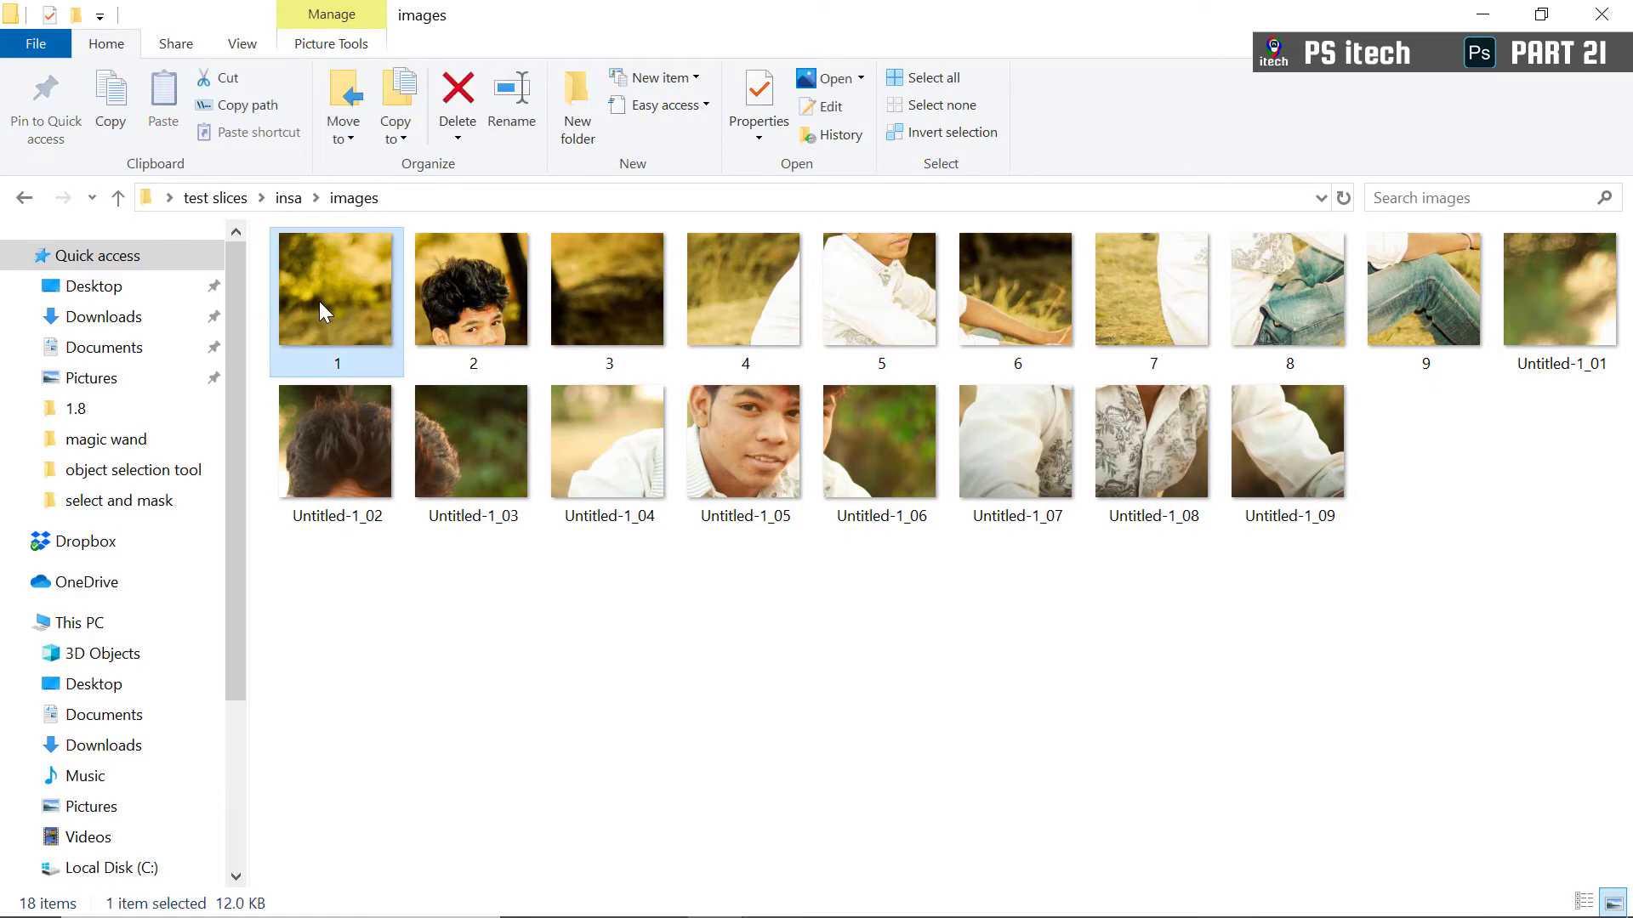
{"action": "left_click", "coordinate": [1430, 273], "text": "shift"}
{"action": "left_click", "coordinate": [1539, 340]}
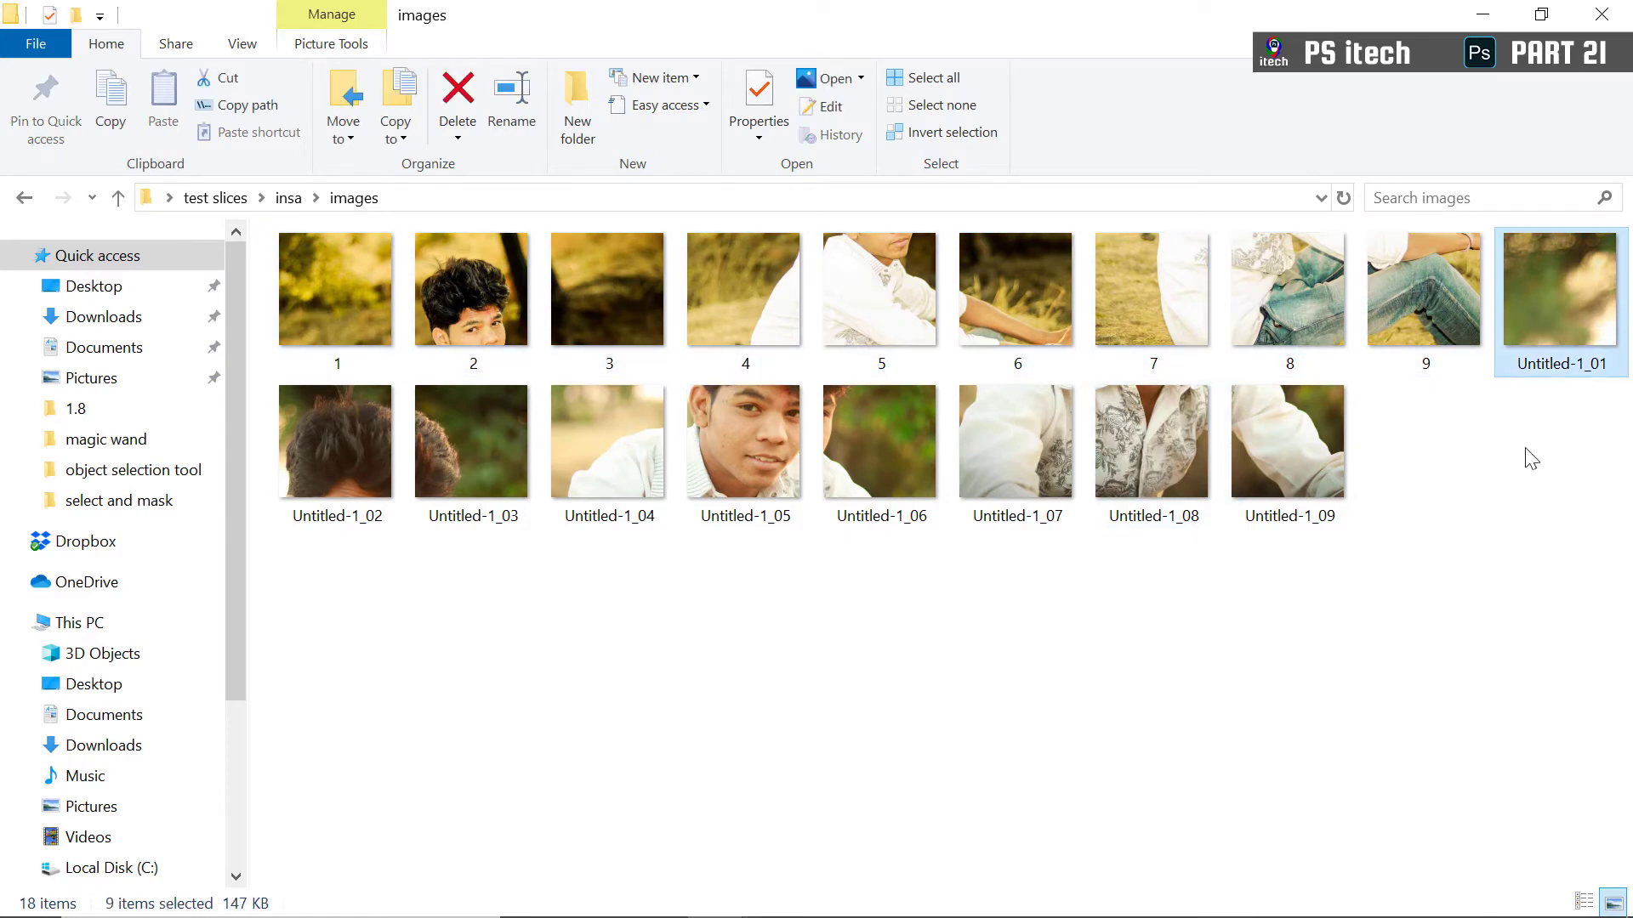
{"action": "left_click", "coordinate": [1275, 487], "text": "shift"}
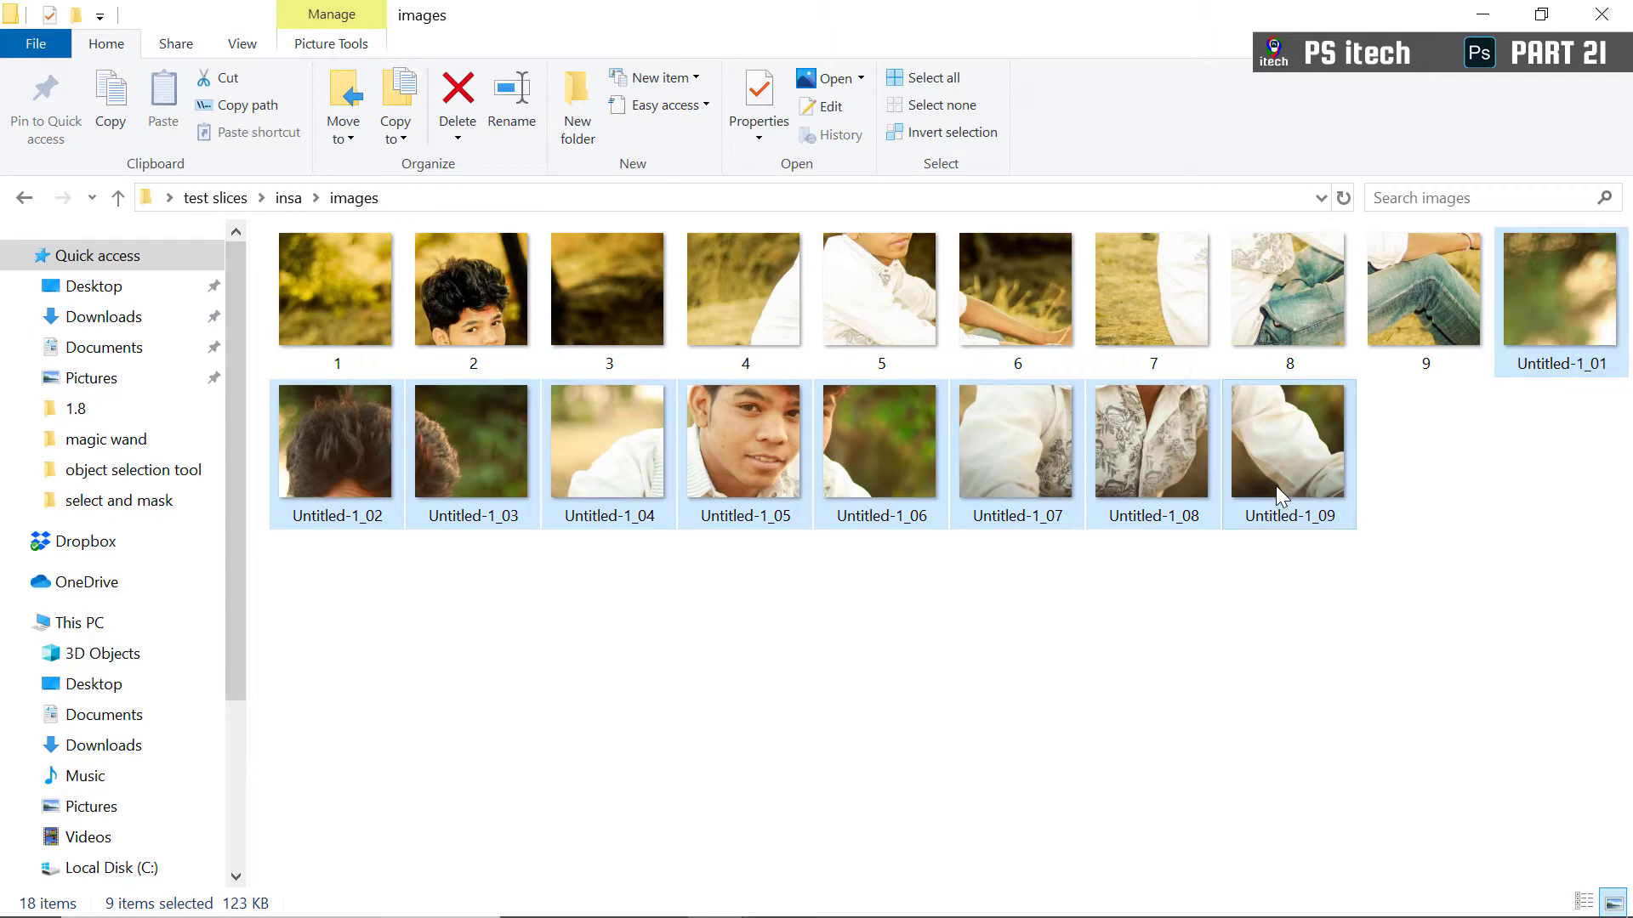
{"action": "key", "text": "Delete"}
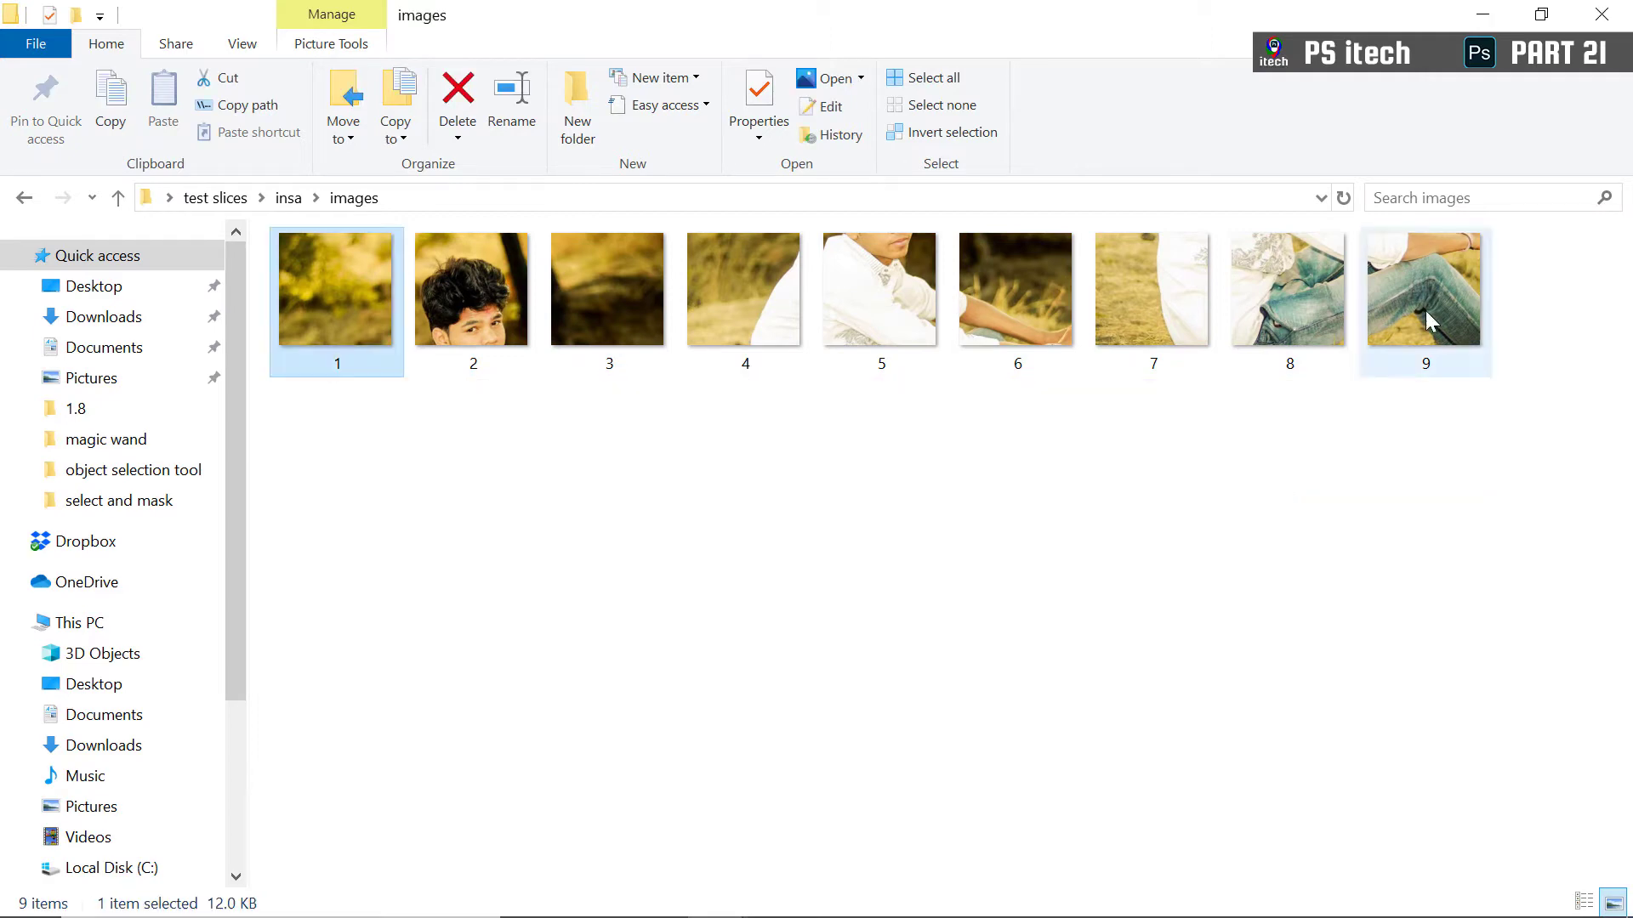
{"action": "left_click", "coordinate": [719, 470]}
{"action": "left_click_drag", "start_coordinate": [1496, 410], "coordinate": [729, 369]}
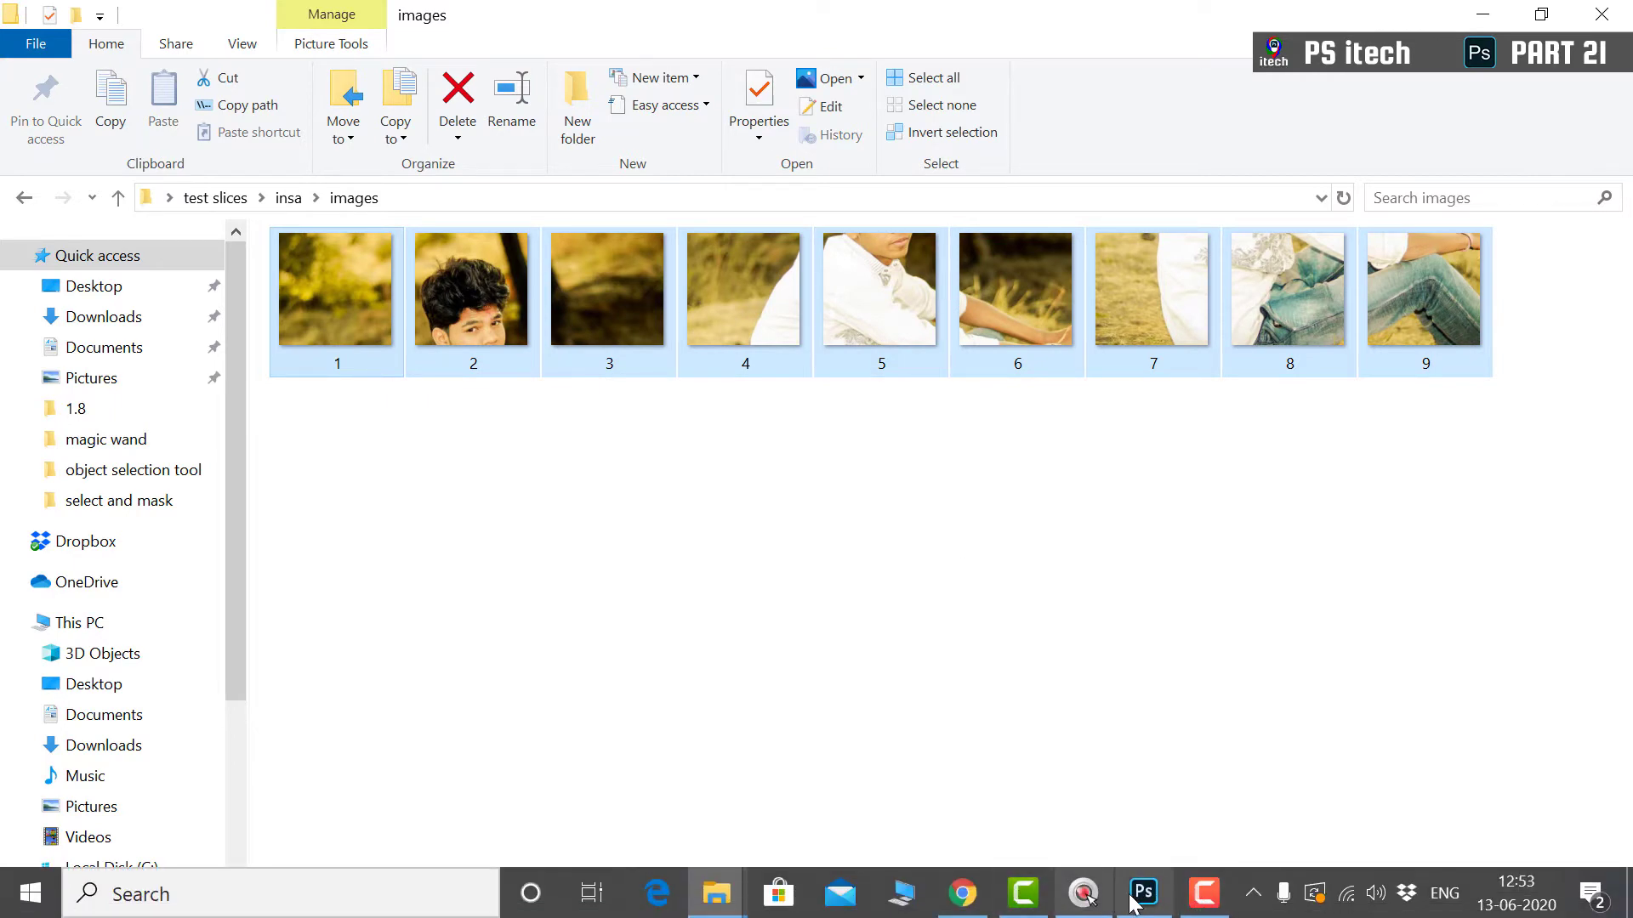
Back in Photoshop, draw a slice of about 3012 x 2494 px around the face in _MG_3667.JPG, plus two small slices beside it
{"action": "left_click", "coordinate": [1144, 893]}
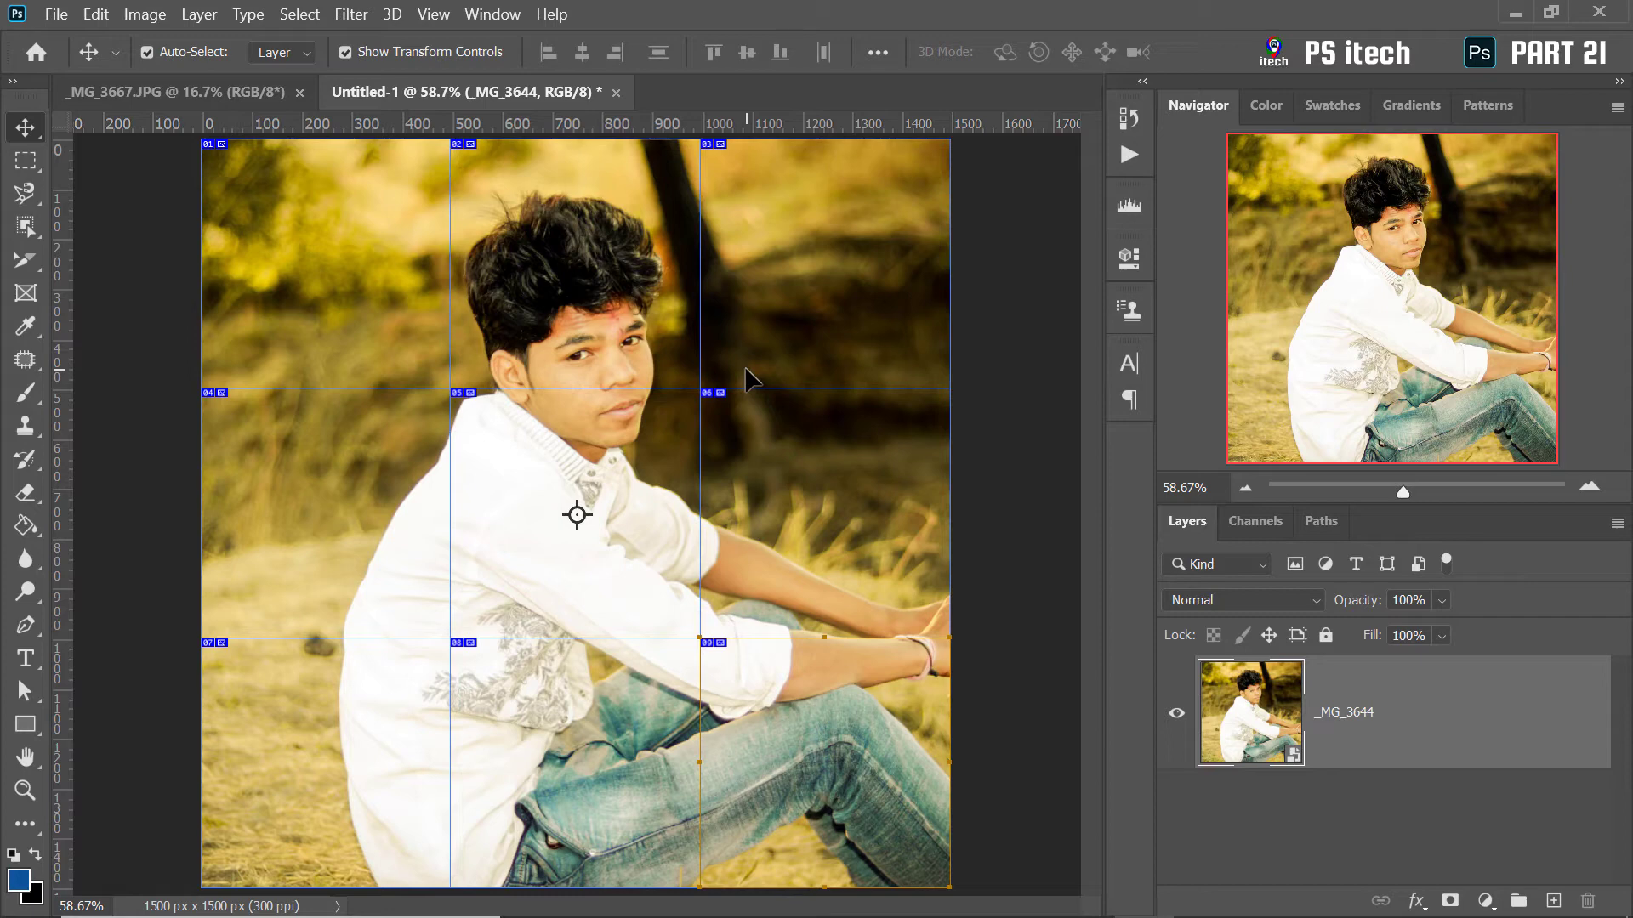
{"action": "key", "text": "ctrl+Tab"}
{"action": "key", "text": "ctrl+d"}
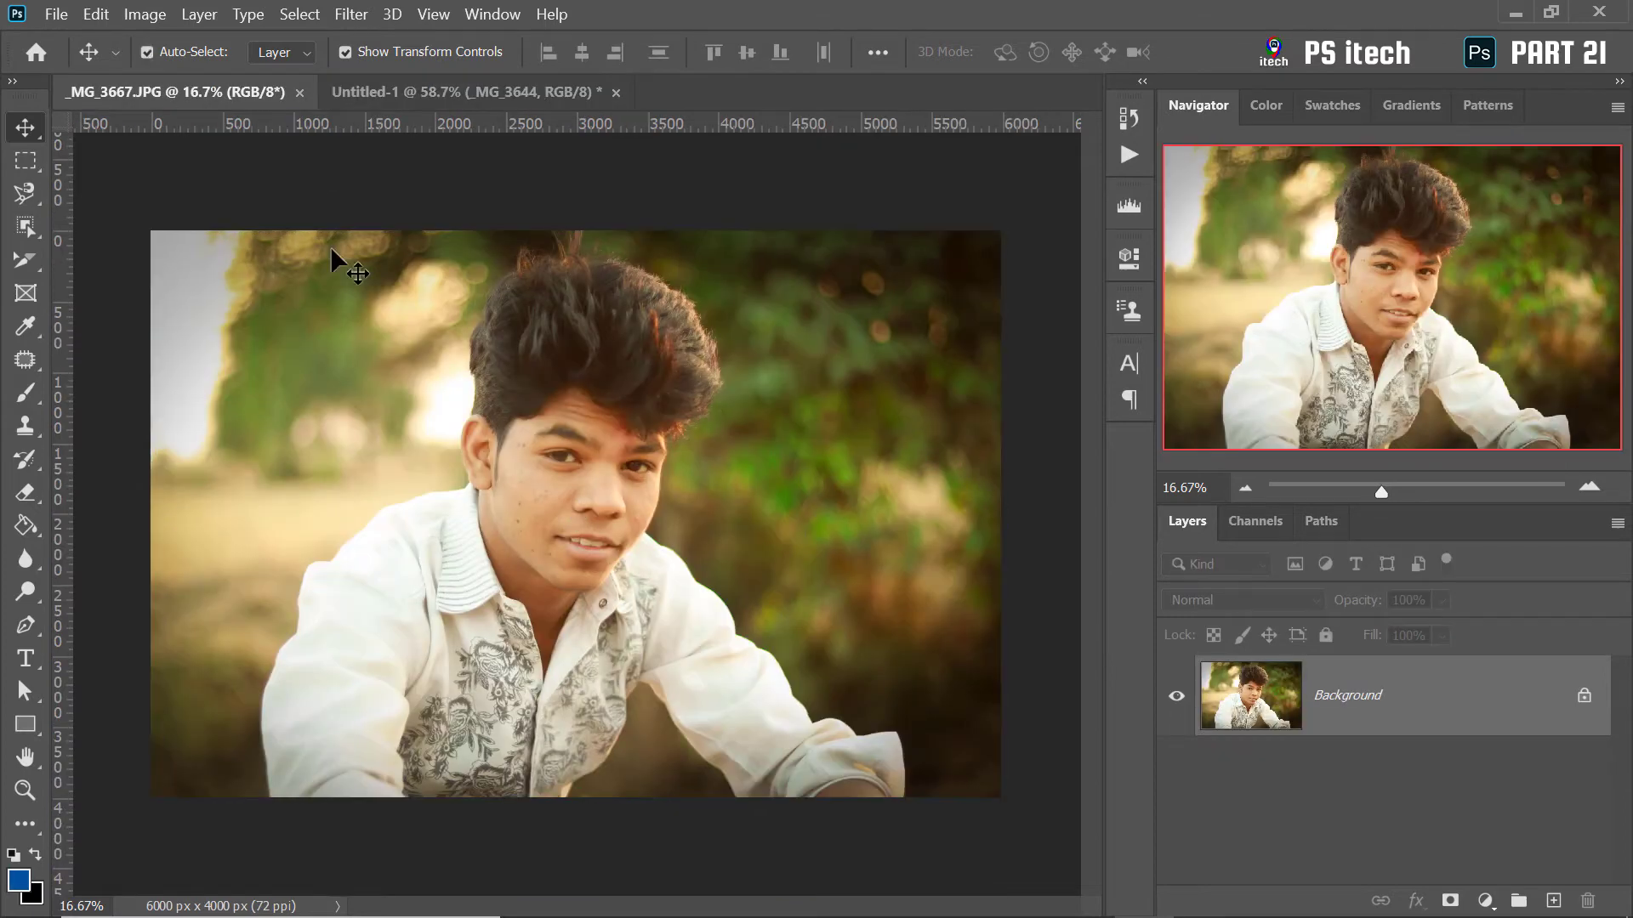
{"action": "right_click", "coordinate": [24, 260]}
{"action": "left_click", "coordinate": [136, 307]}
{"action": "left_click_drag", "start_coordinate": [294, 331], "coordinate": [722, 685]}
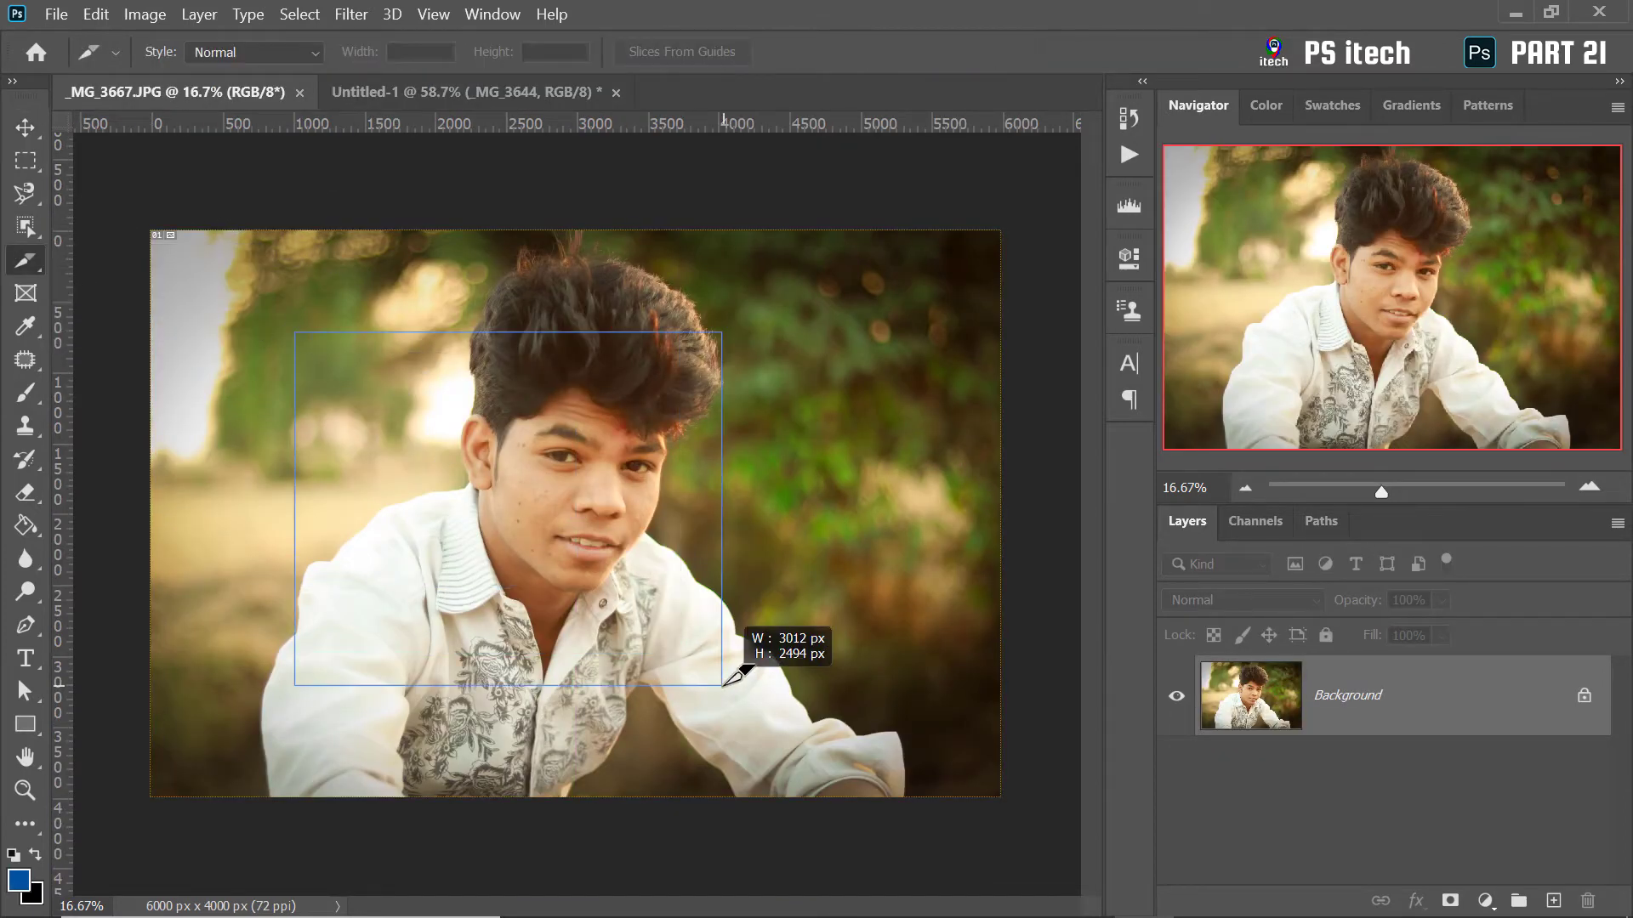
{"action": "left_click_drag", "start_coordinate": [170, 416], "coordinate": [270, 561]}
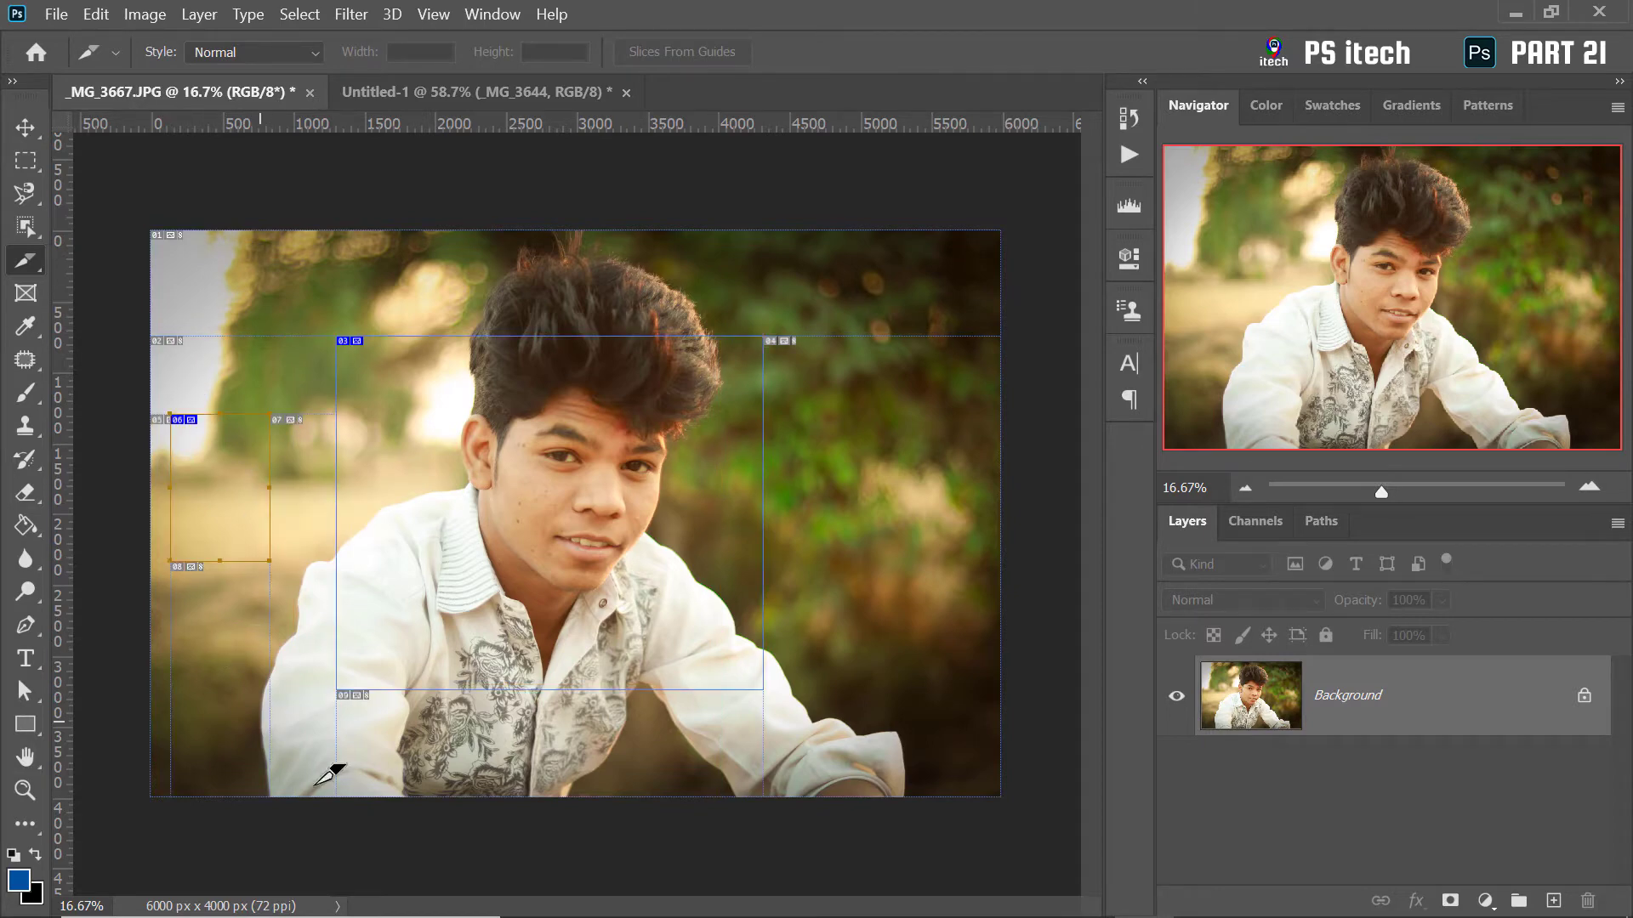
{"action": "left_click_drag", "start_coordinate": [316, 784], "coordinate": [207, 639]}
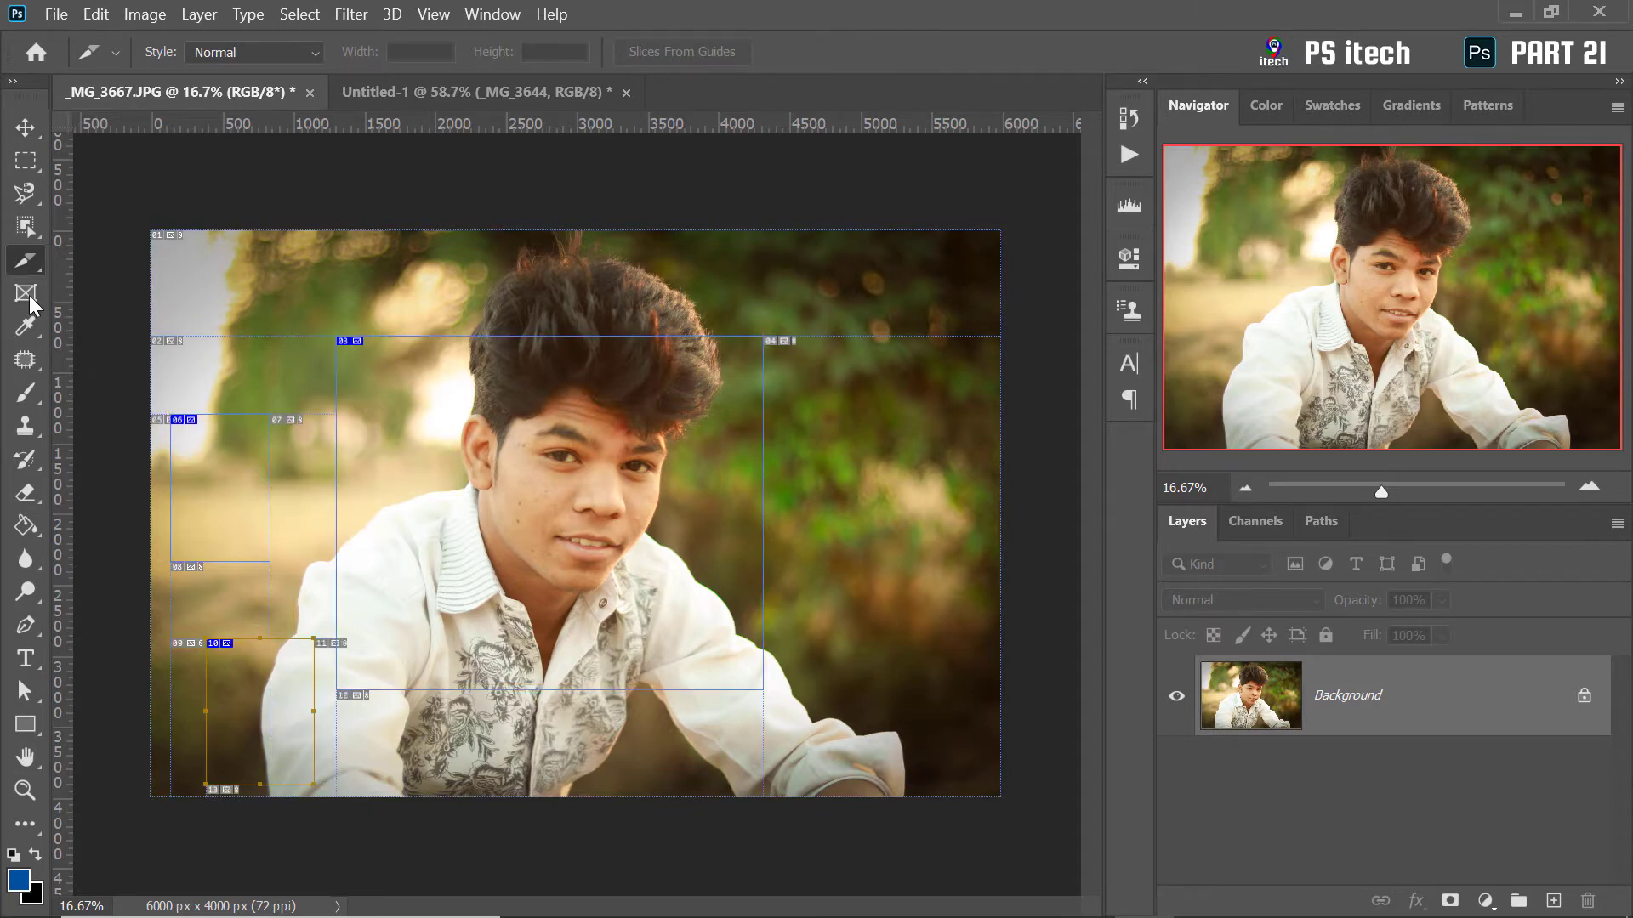
Use the Slice Select tool to move both small slices onto the large slice so that they overlap each other over the face
{"action": "right_click", "coordinate": [29, 264]}
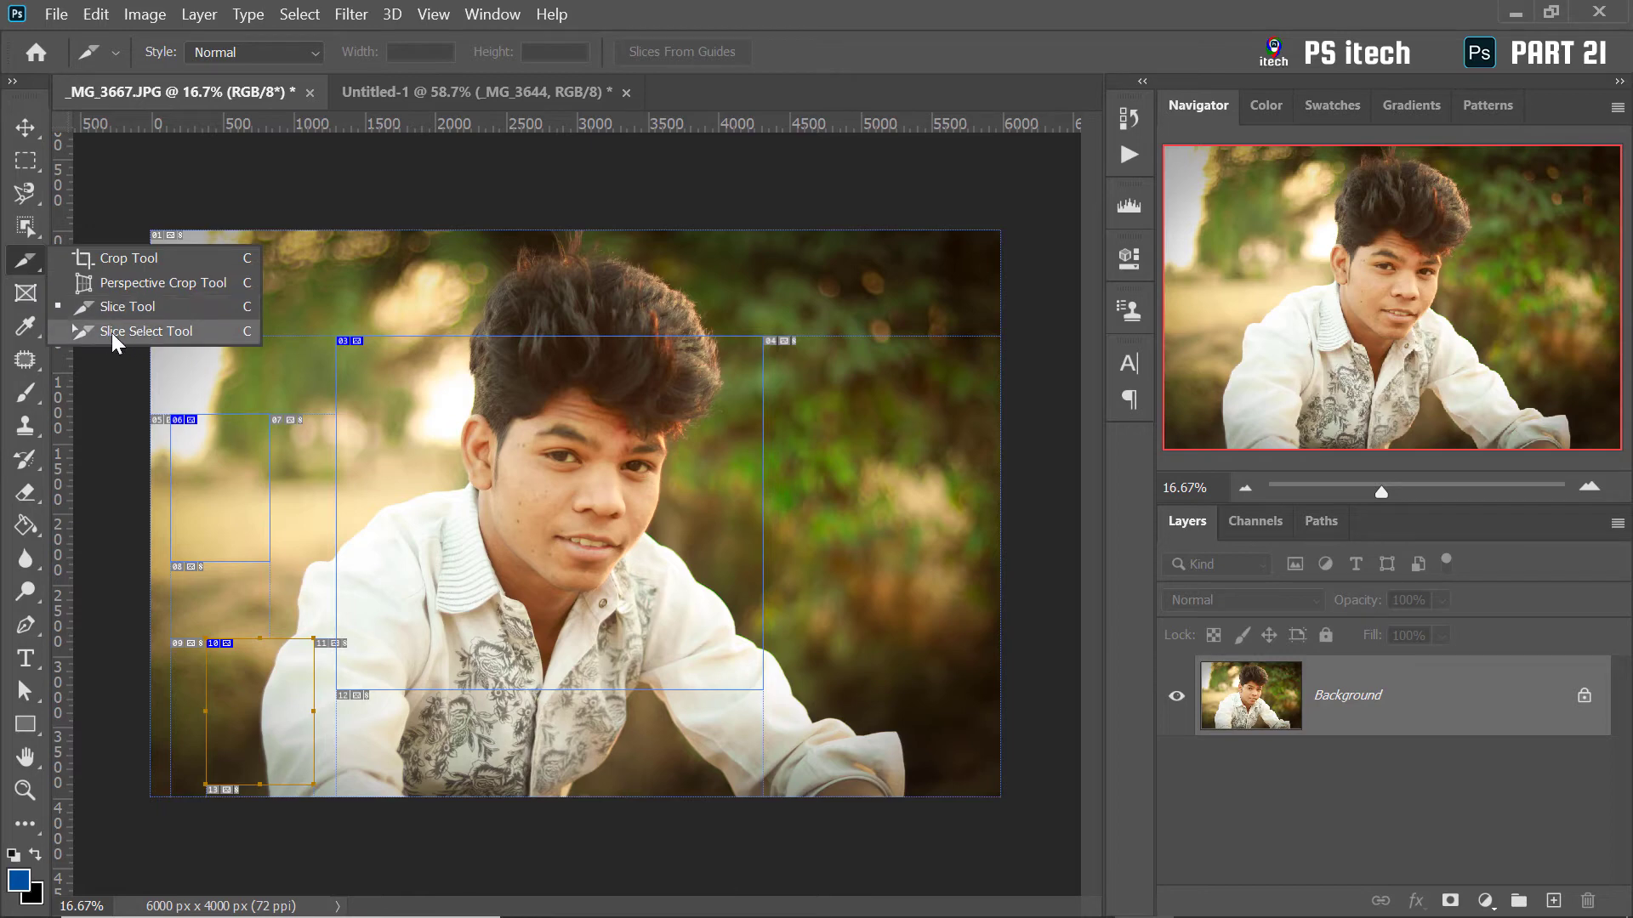
{"action": "left_click", "coordinate": [165, 331]}
{"action": "left_click", "coordinate": [237, 453]}
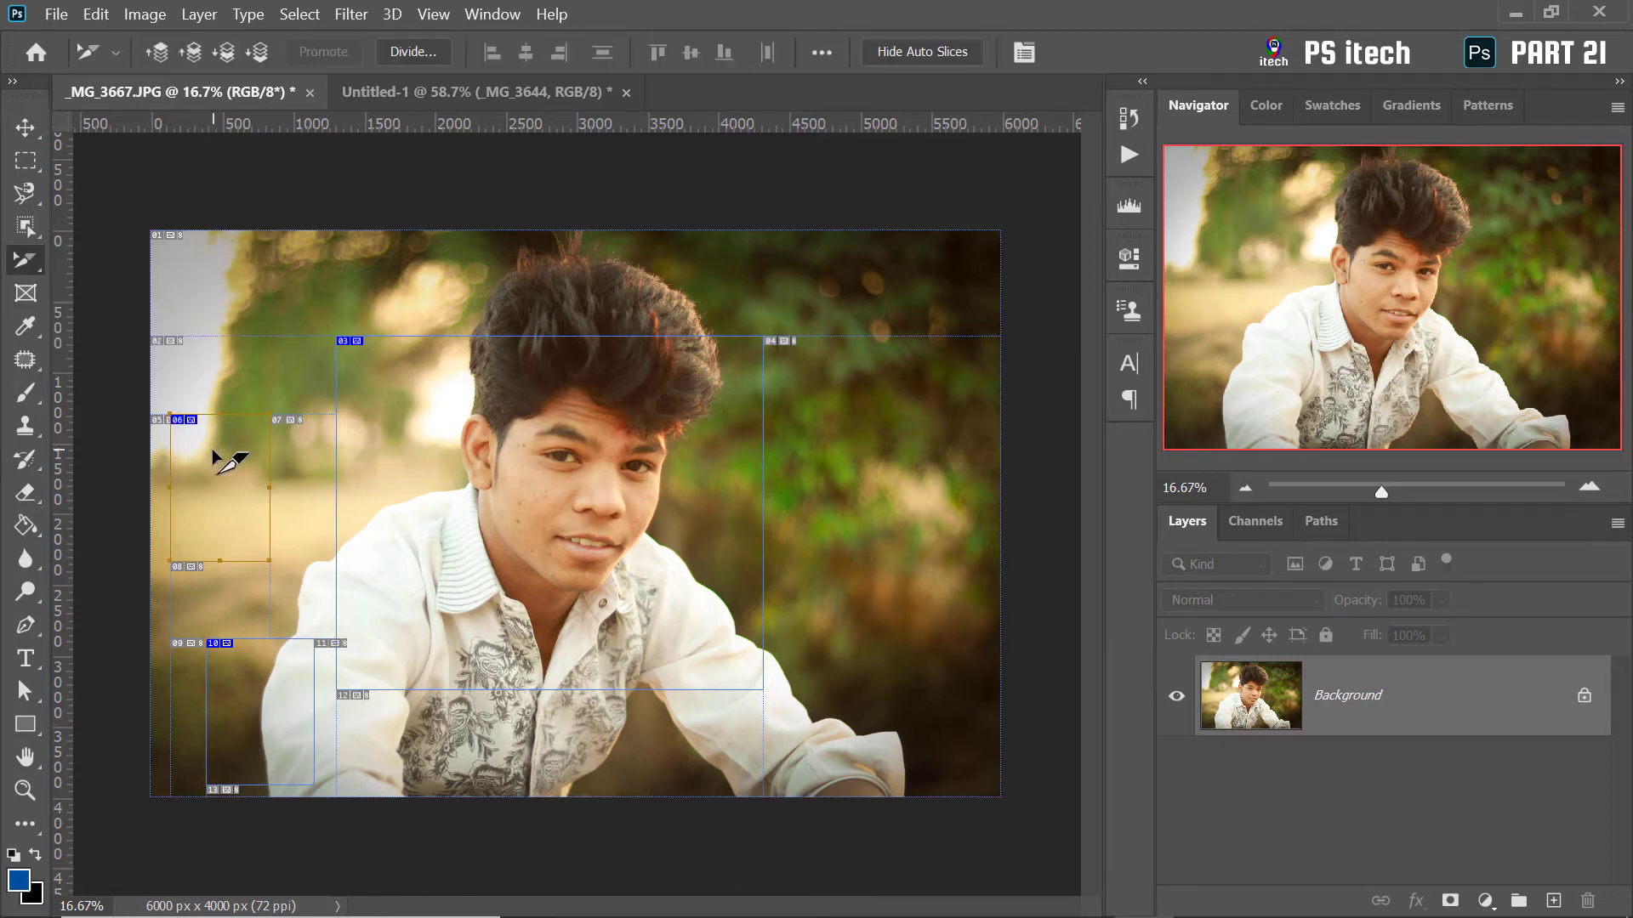
{"action": "left_click_drag", "start_coordinate": [217, 455], "coordinate": [522, 455]}
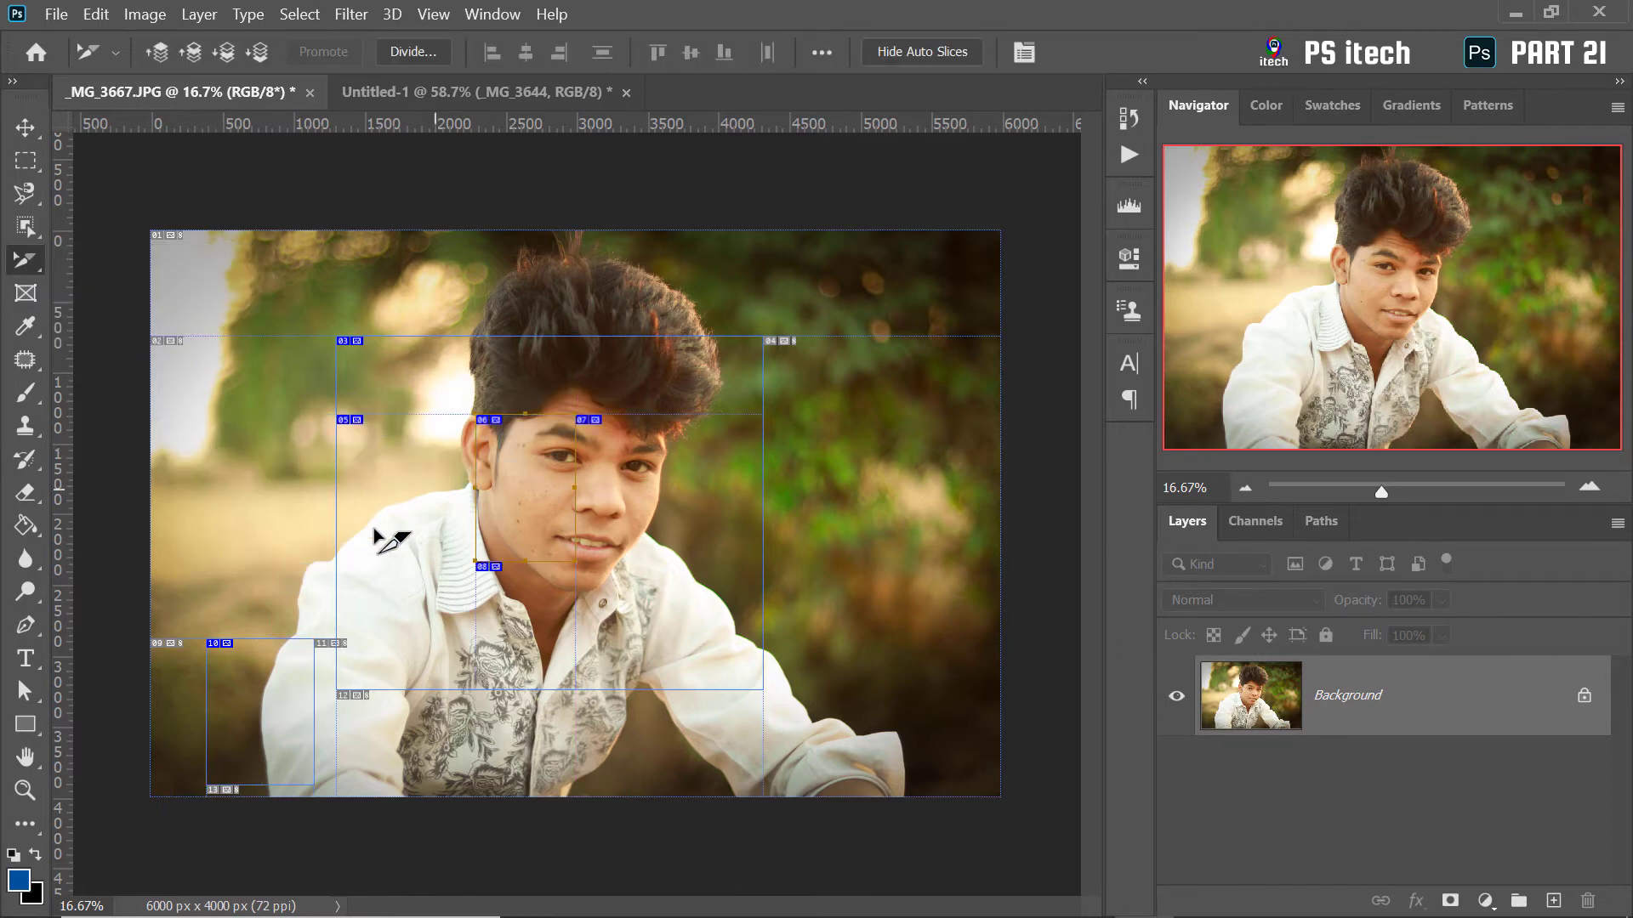
{"action": "left_click_drag", "start_coordinate": [271, 676], "coordinate": [595, 507]}
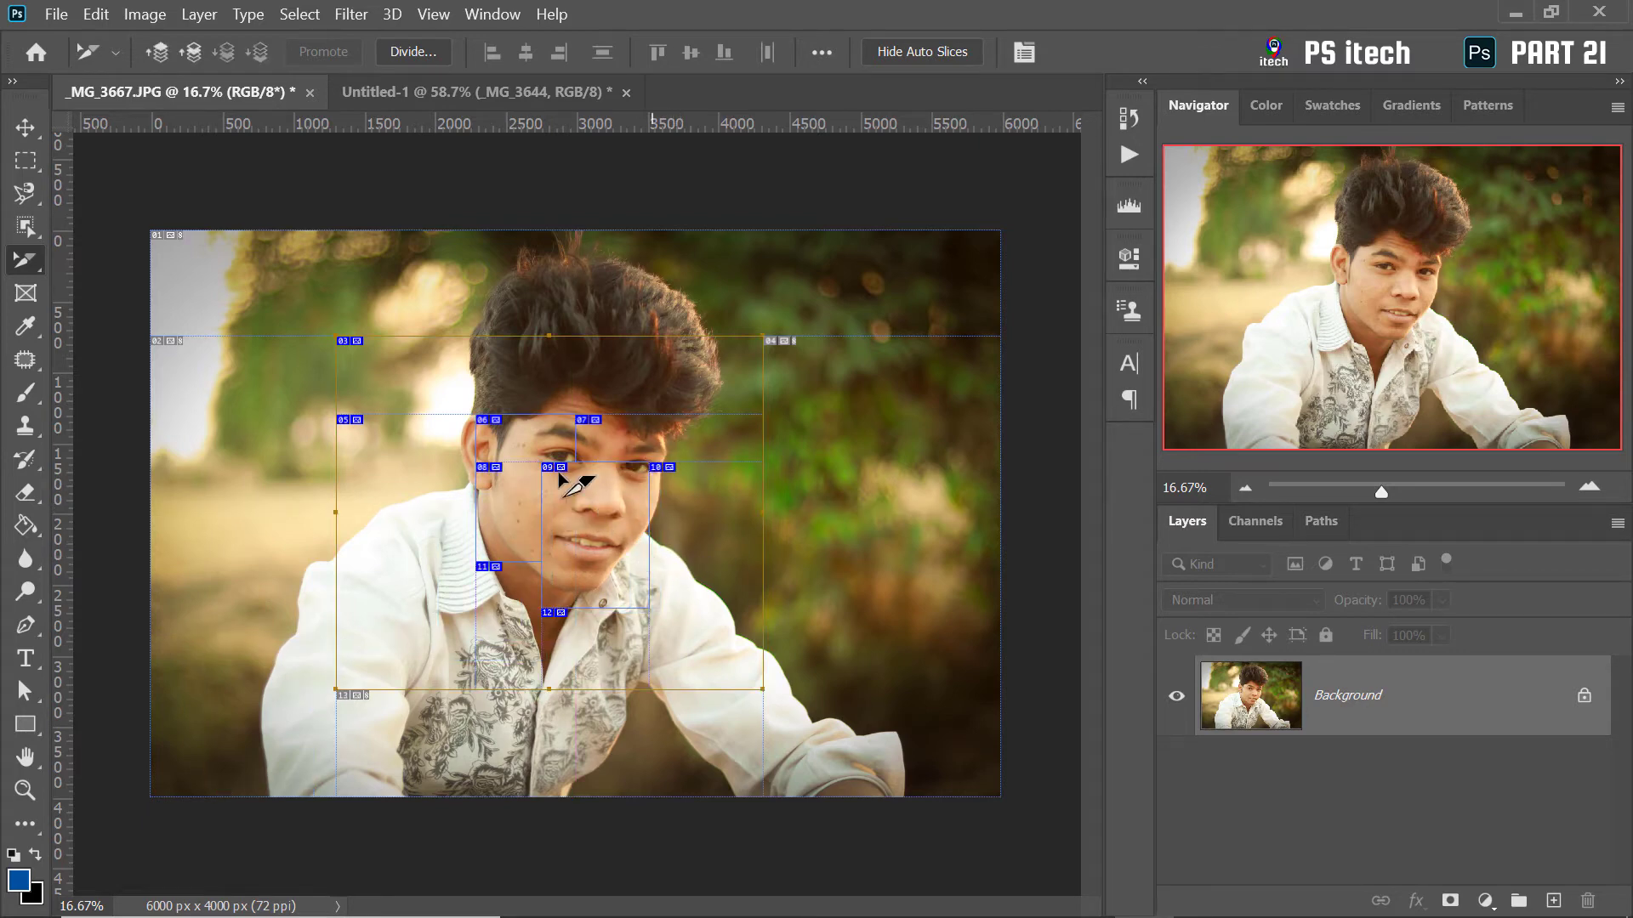
Select the small slice overlapping the lower right of the face and send it to the back of the slice stack
{"action": "left_click", "coordinate": [489, 375]}
{"action": "left_click", "coordinate": [625, 527]}
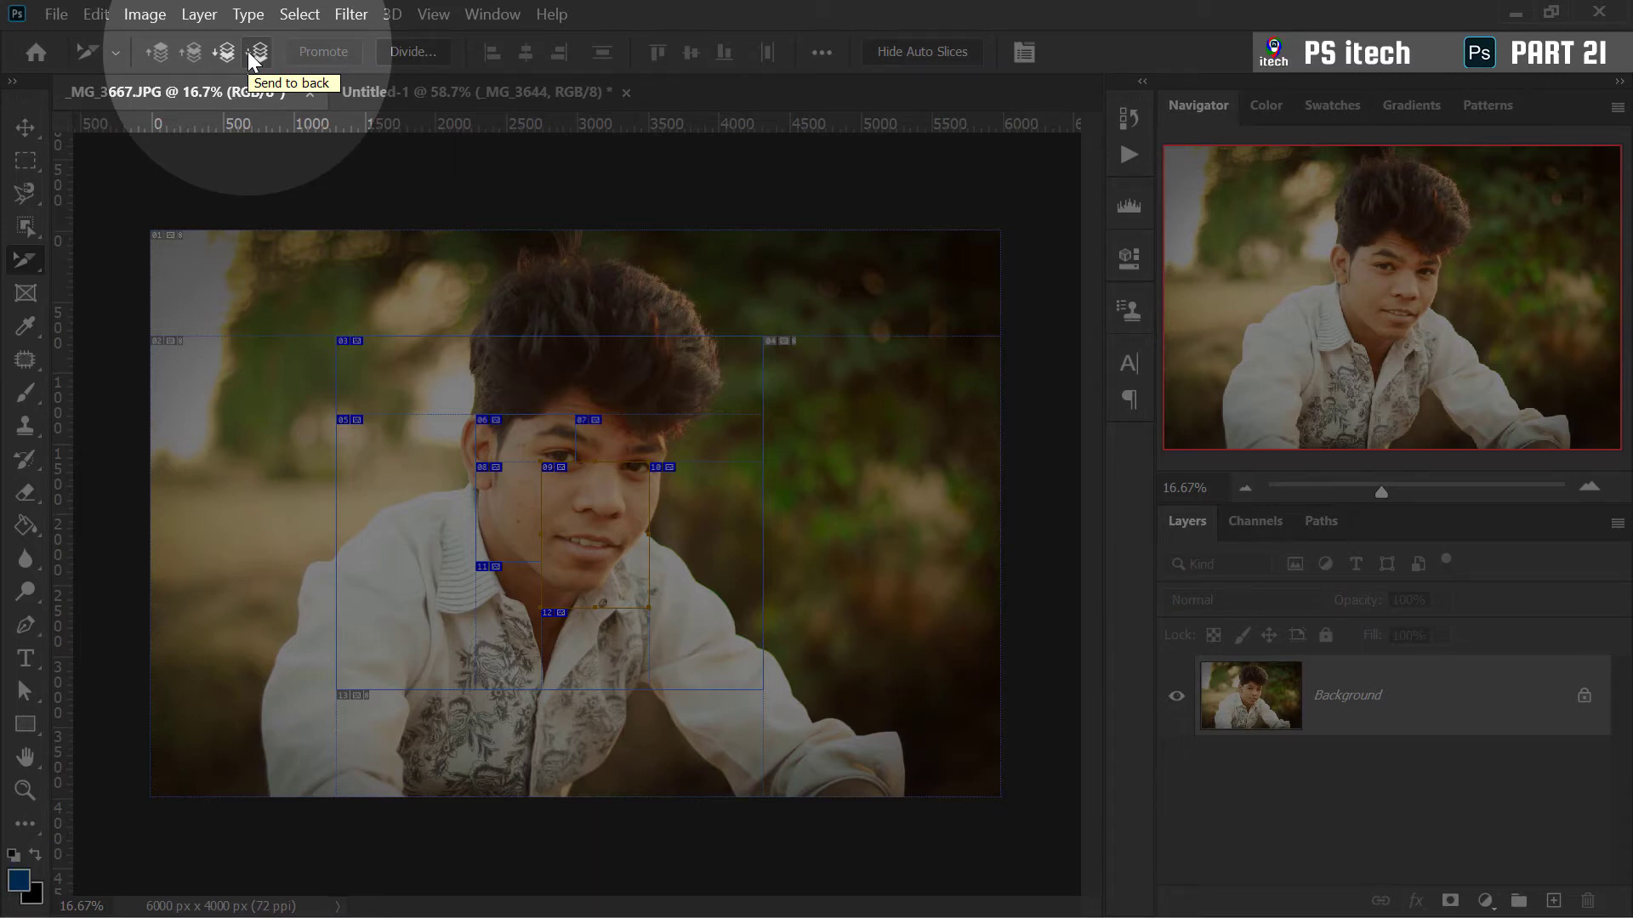
{"action": "left_click", "coordinate": [249, 53]}
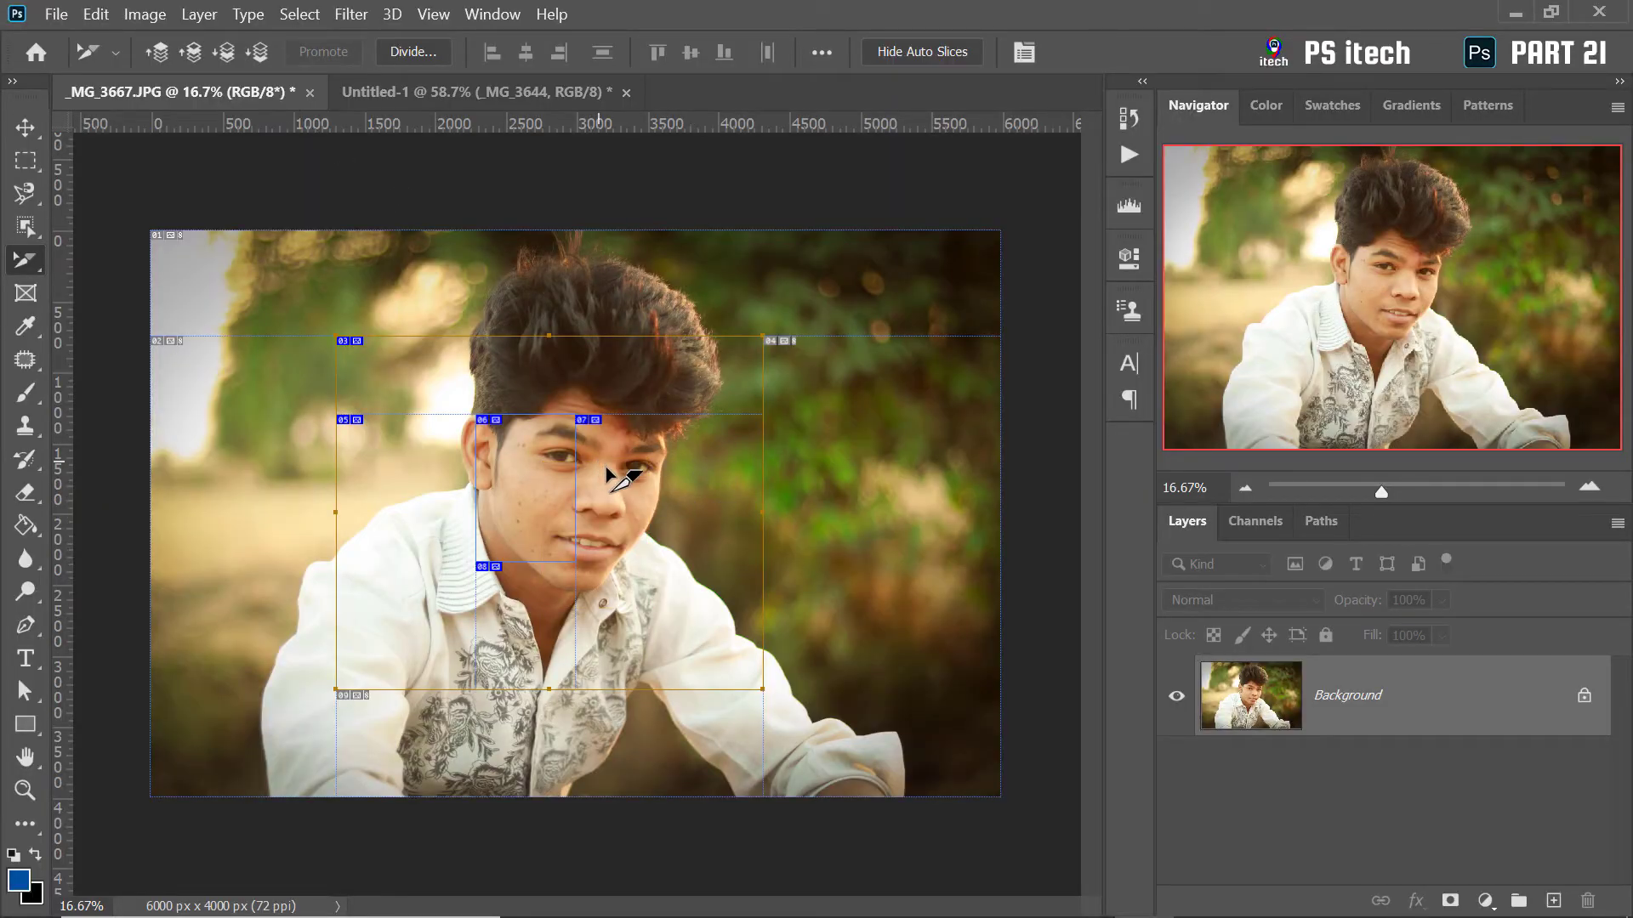
Select the remaining small slice over the face and send it behind the large slice
{"action": "left_click", "coordinate": [525, 459]}
{"action": "left_click", "coordinate": [660, 391]}
{"action": "left_click", "coordinate": [537, 459]}
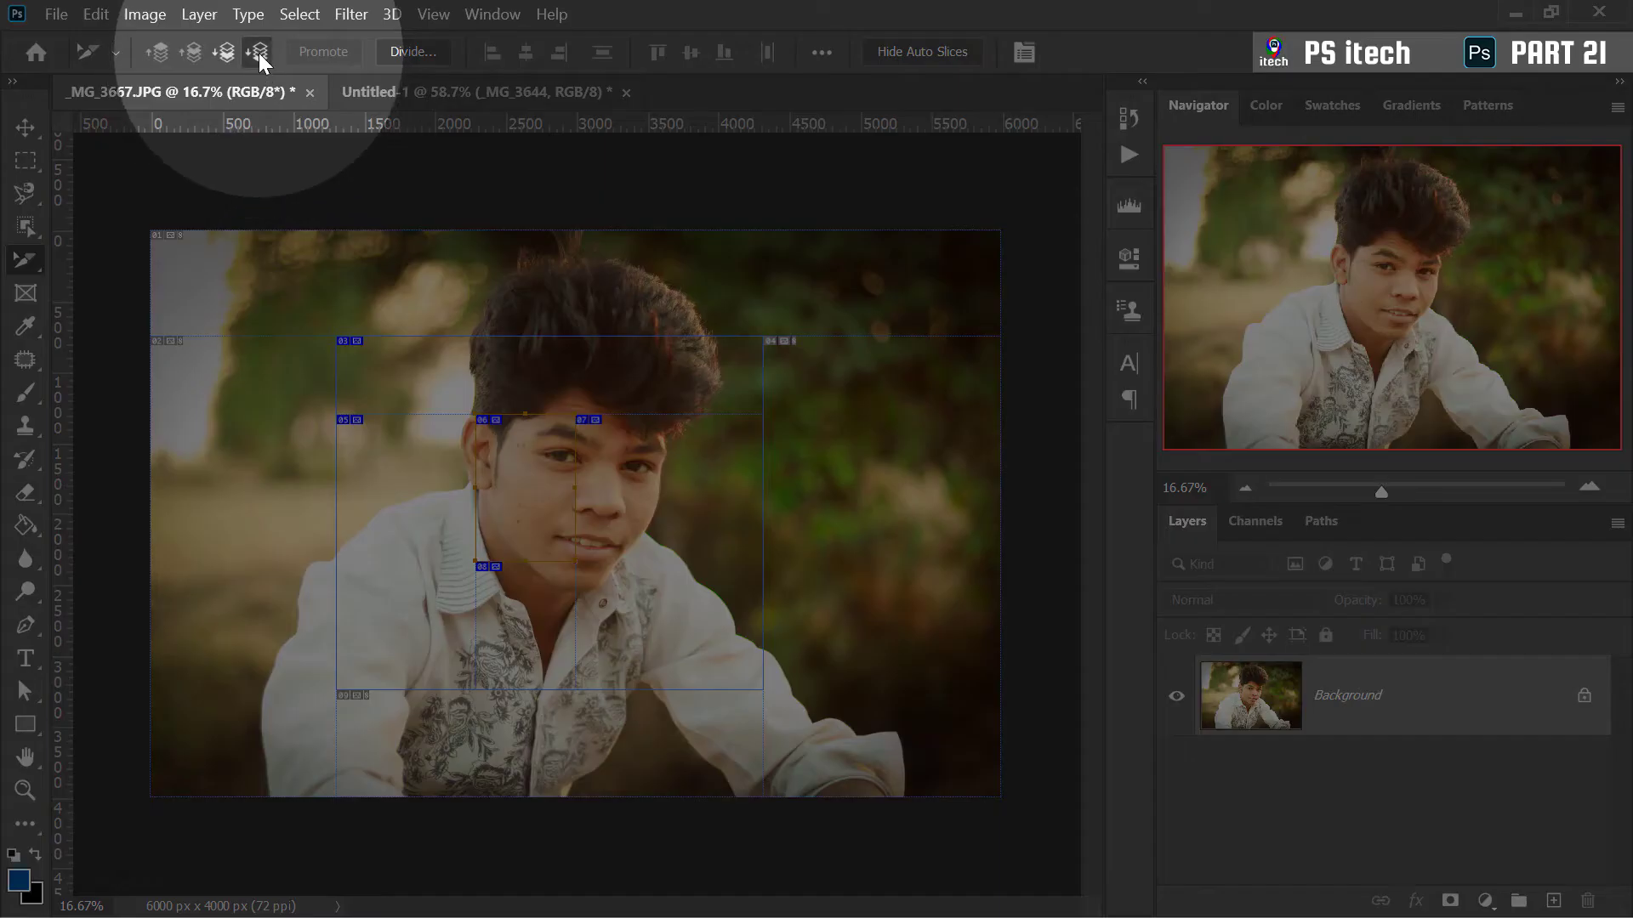
{"action": "left_click", "coordinate": [258, 53]}
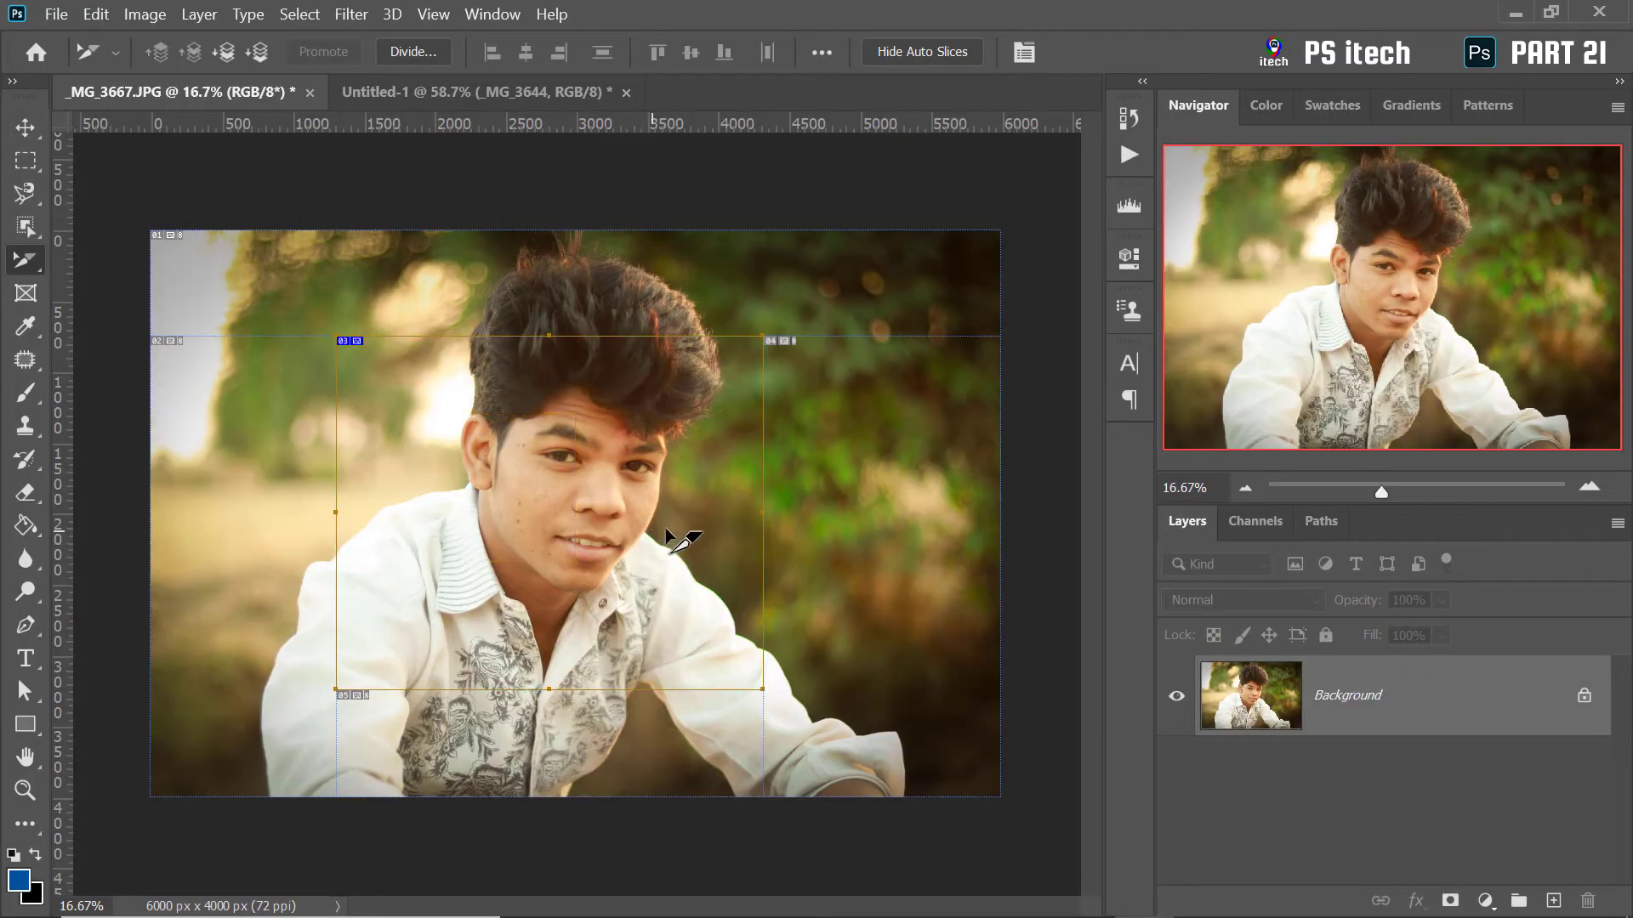
{"action": "left_click", "coordinate": [693, 414]}
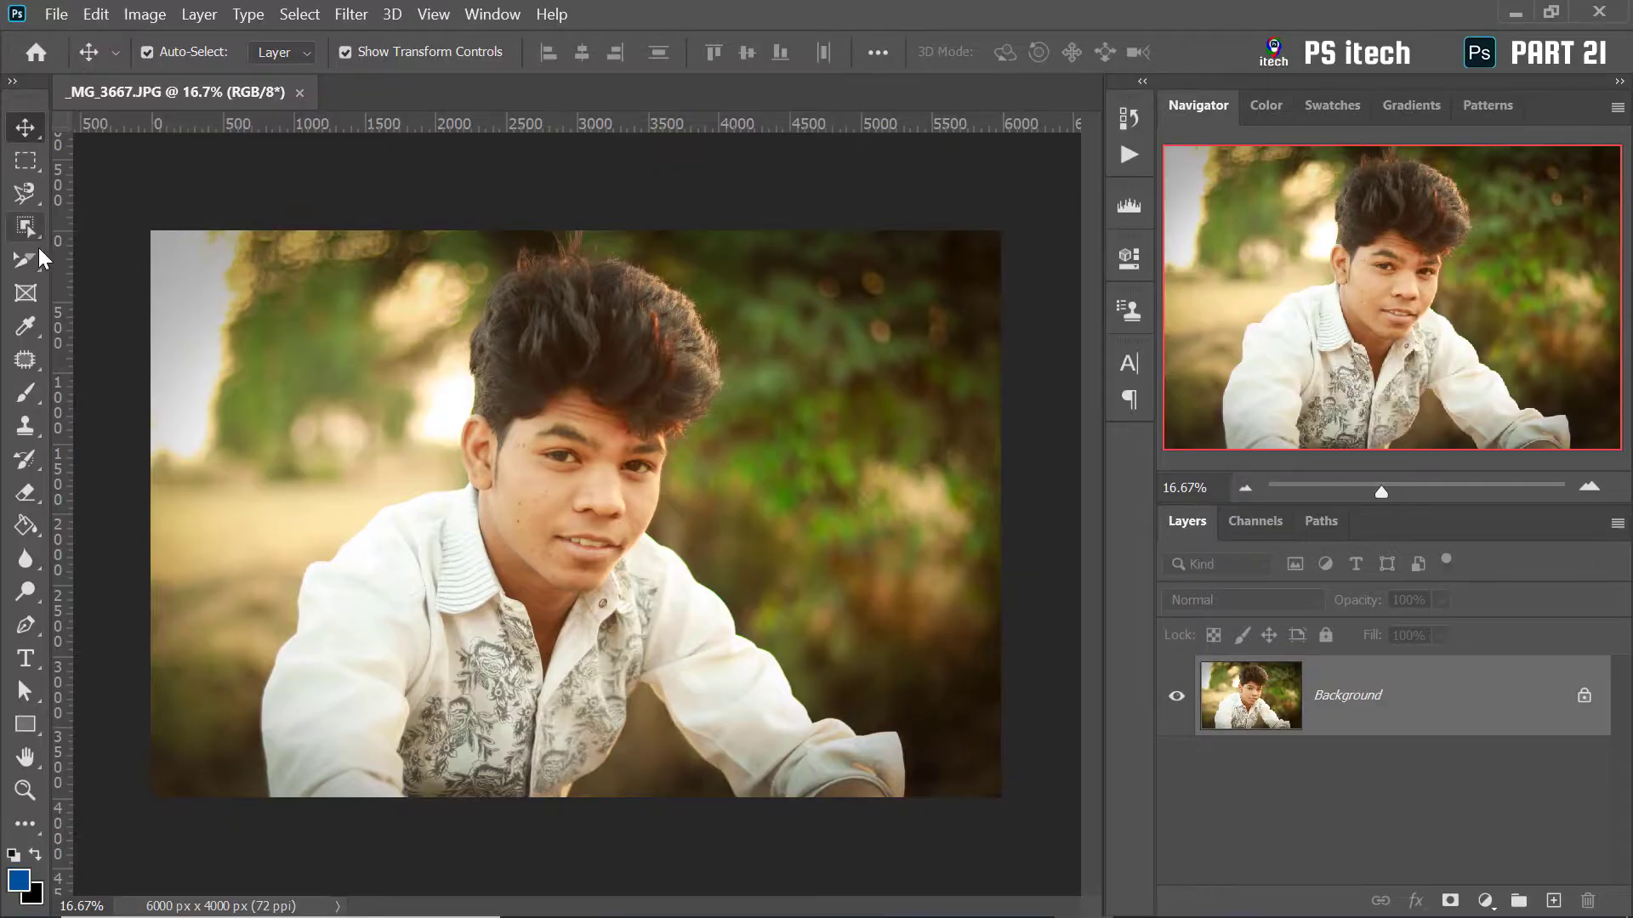
Draw two user slices on _MG_3667.JPG: one over the background left of the face, a larger one from mid-face to the photo's right edge
{"action": "left_click", "coordinate": [38, 252]}
{"action": "left_click", "coordinate": [145, 307]}
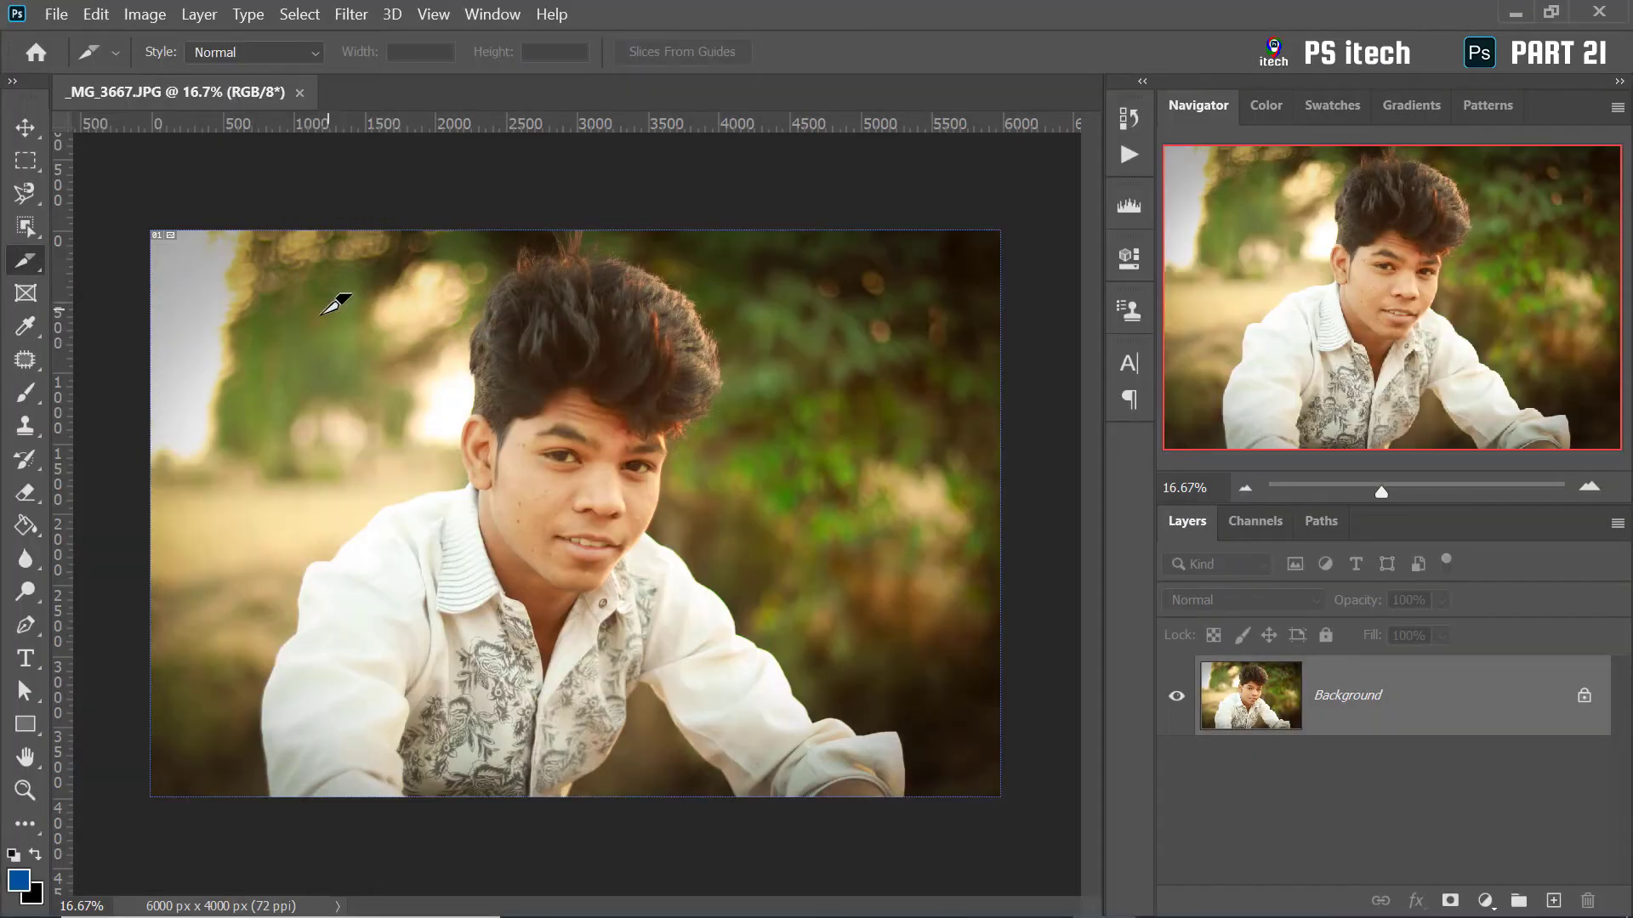
{"action": "left_click_drag", "start_coordinate": [291, 320], "coordinate": [488, 513]}
{"action": "left_click_drag", "start_coordinate": [616, 320], "coordinate": [1007, 631]}
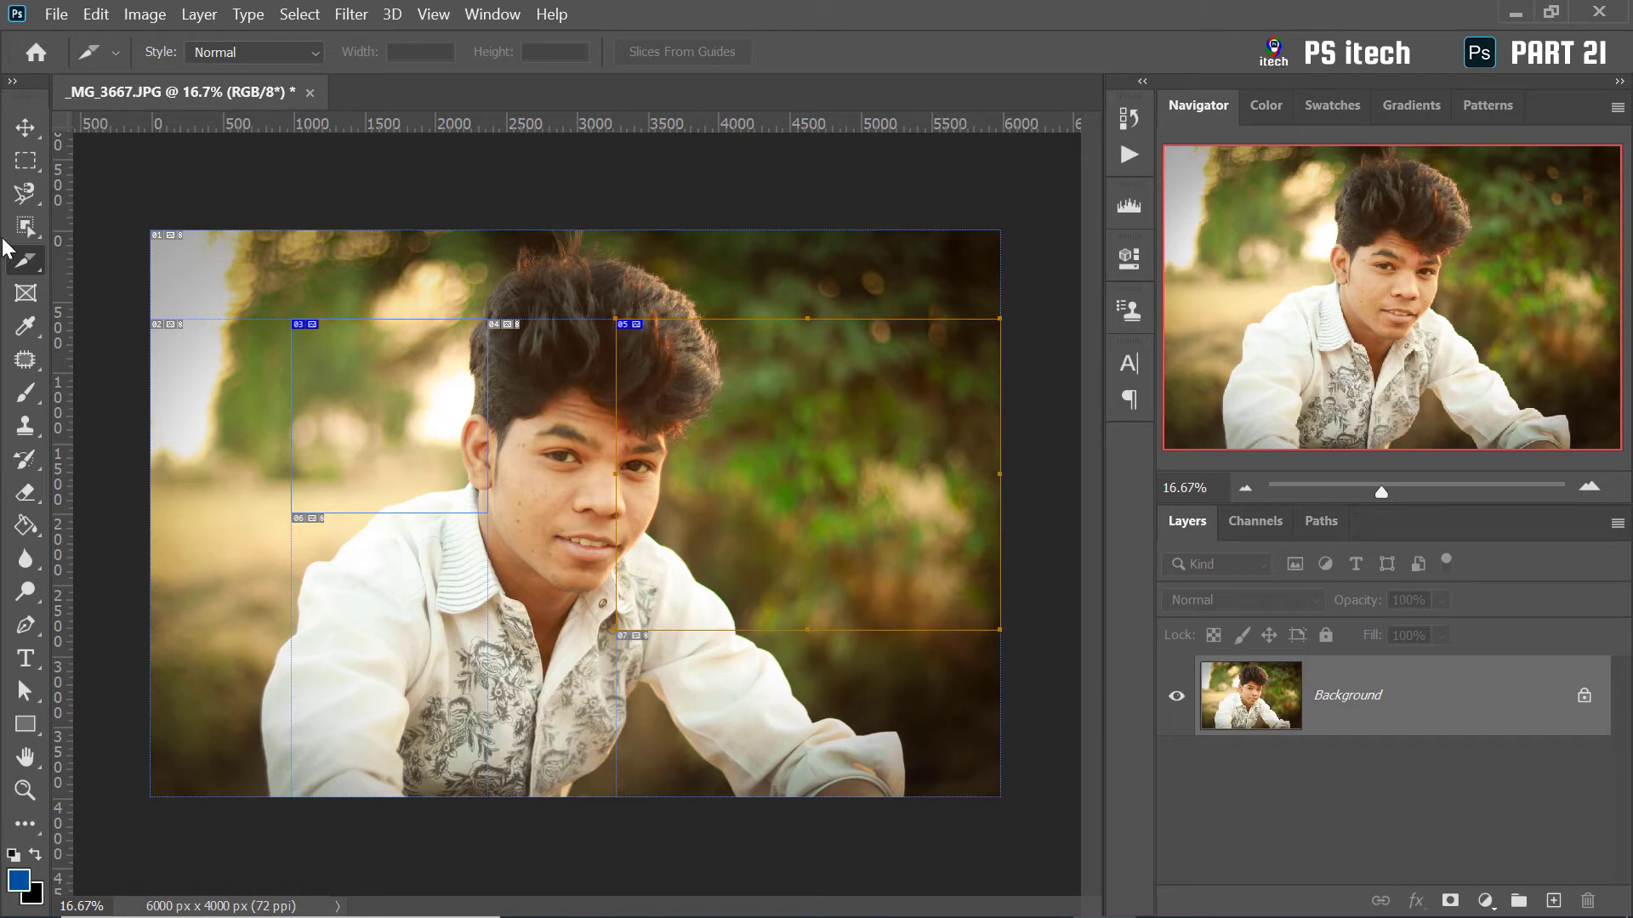
With the Slice Select tool, promote the tall auto slice 02 along the photo's left edge to a user slice
{"action": "right_click", "coordinate": [34, 260]}
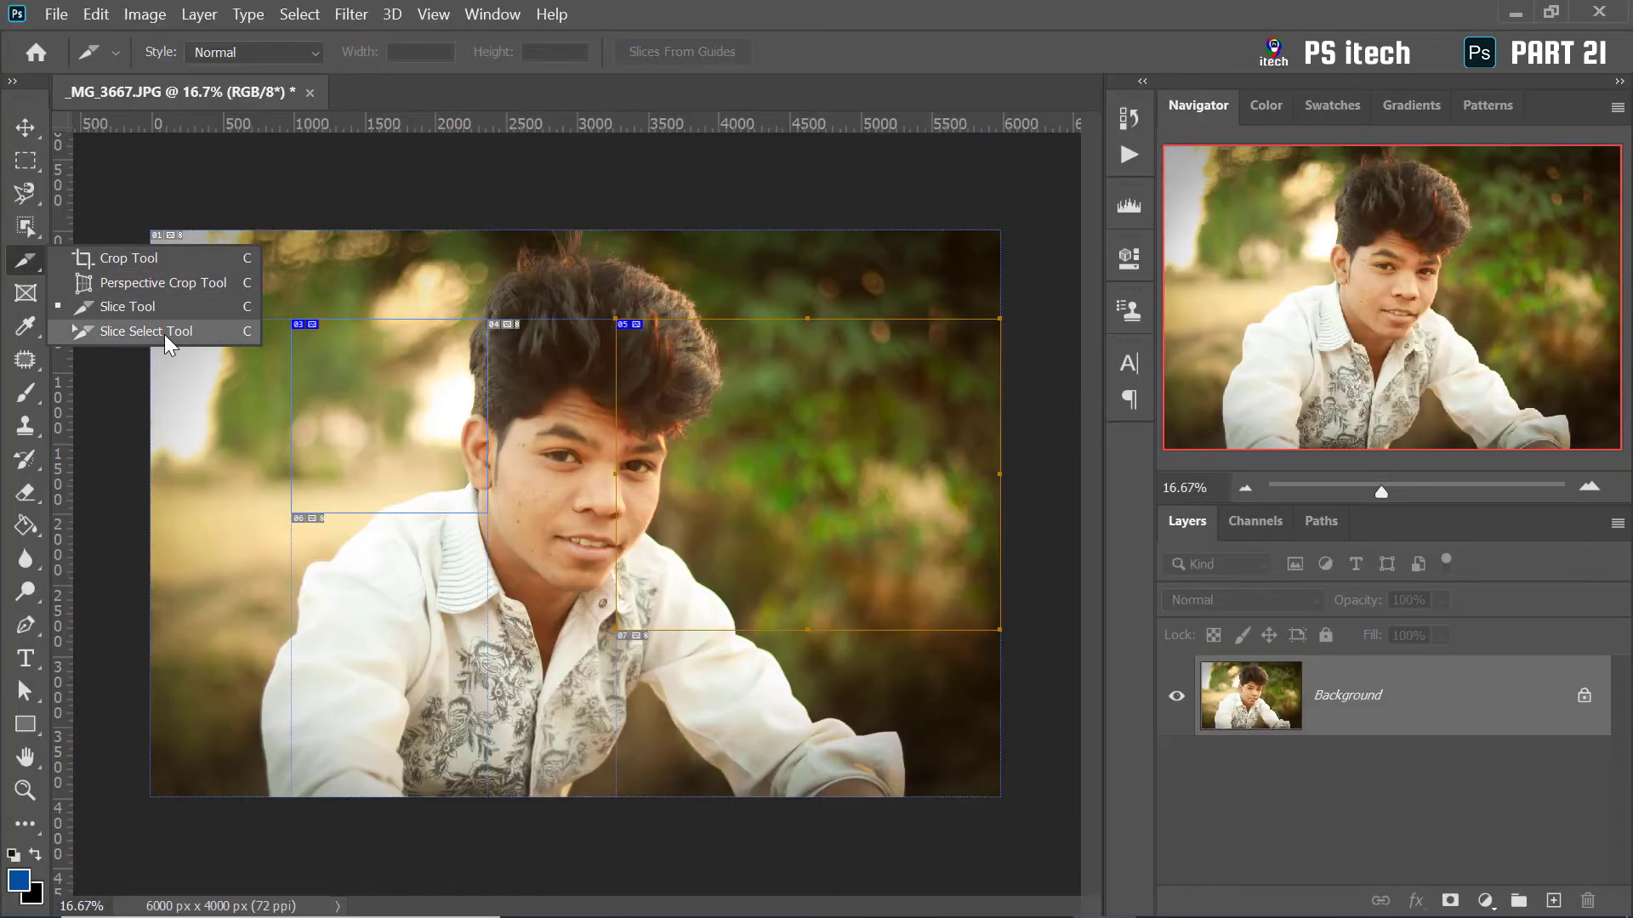
{"action": "left_click", "coordinate": [165, 331]}
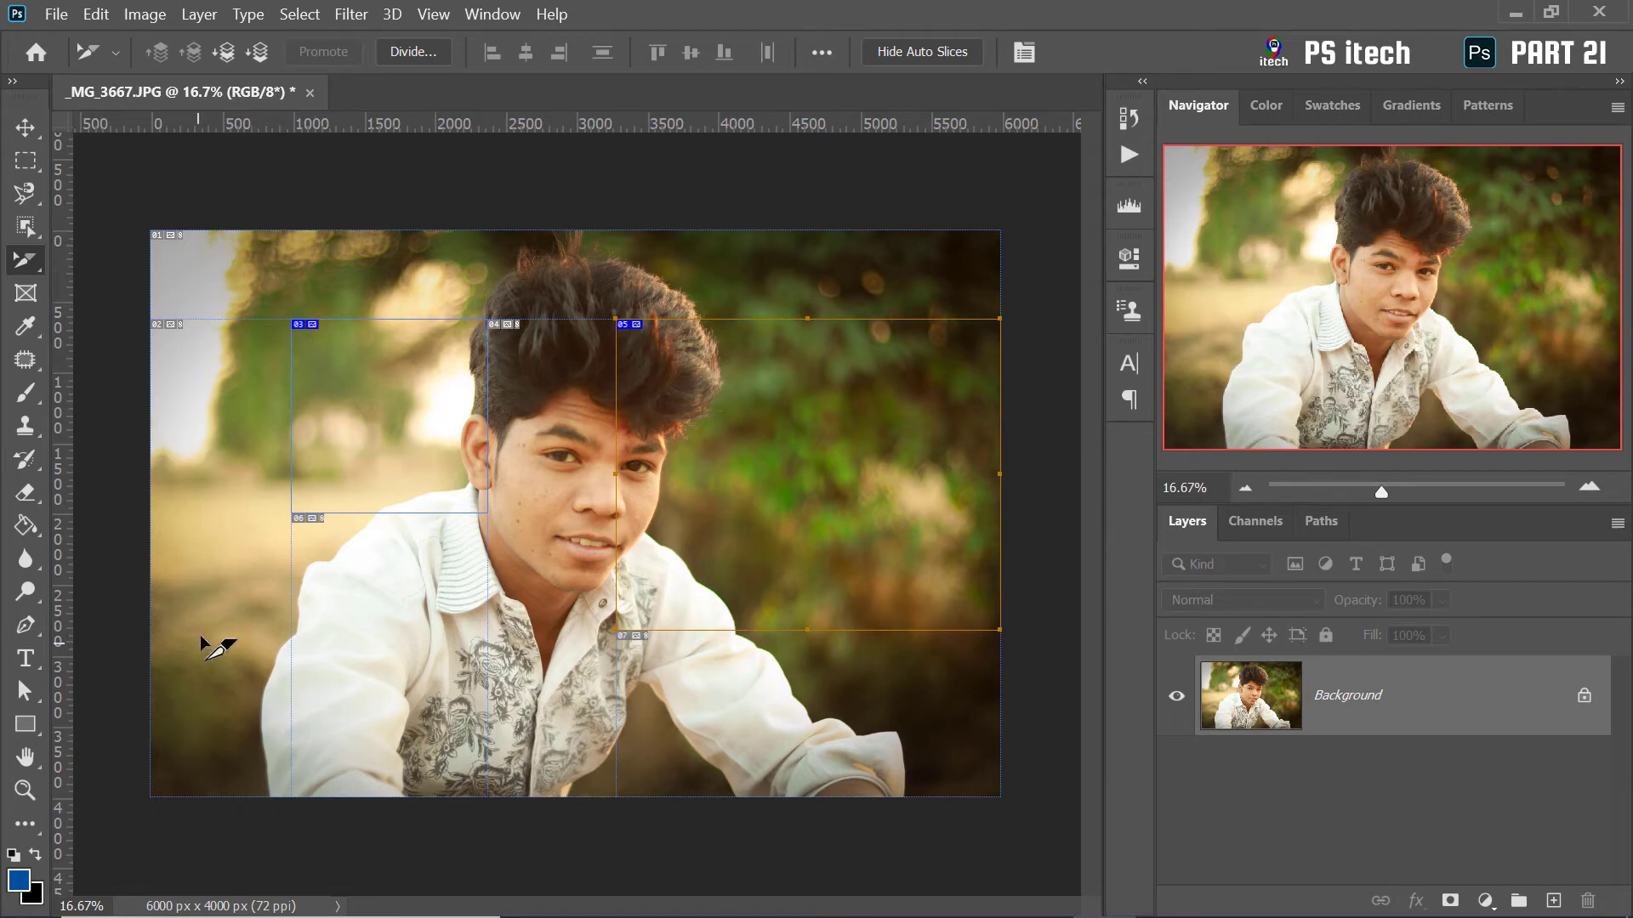
{"action": "left_click", "coordinate": [212, 510]}
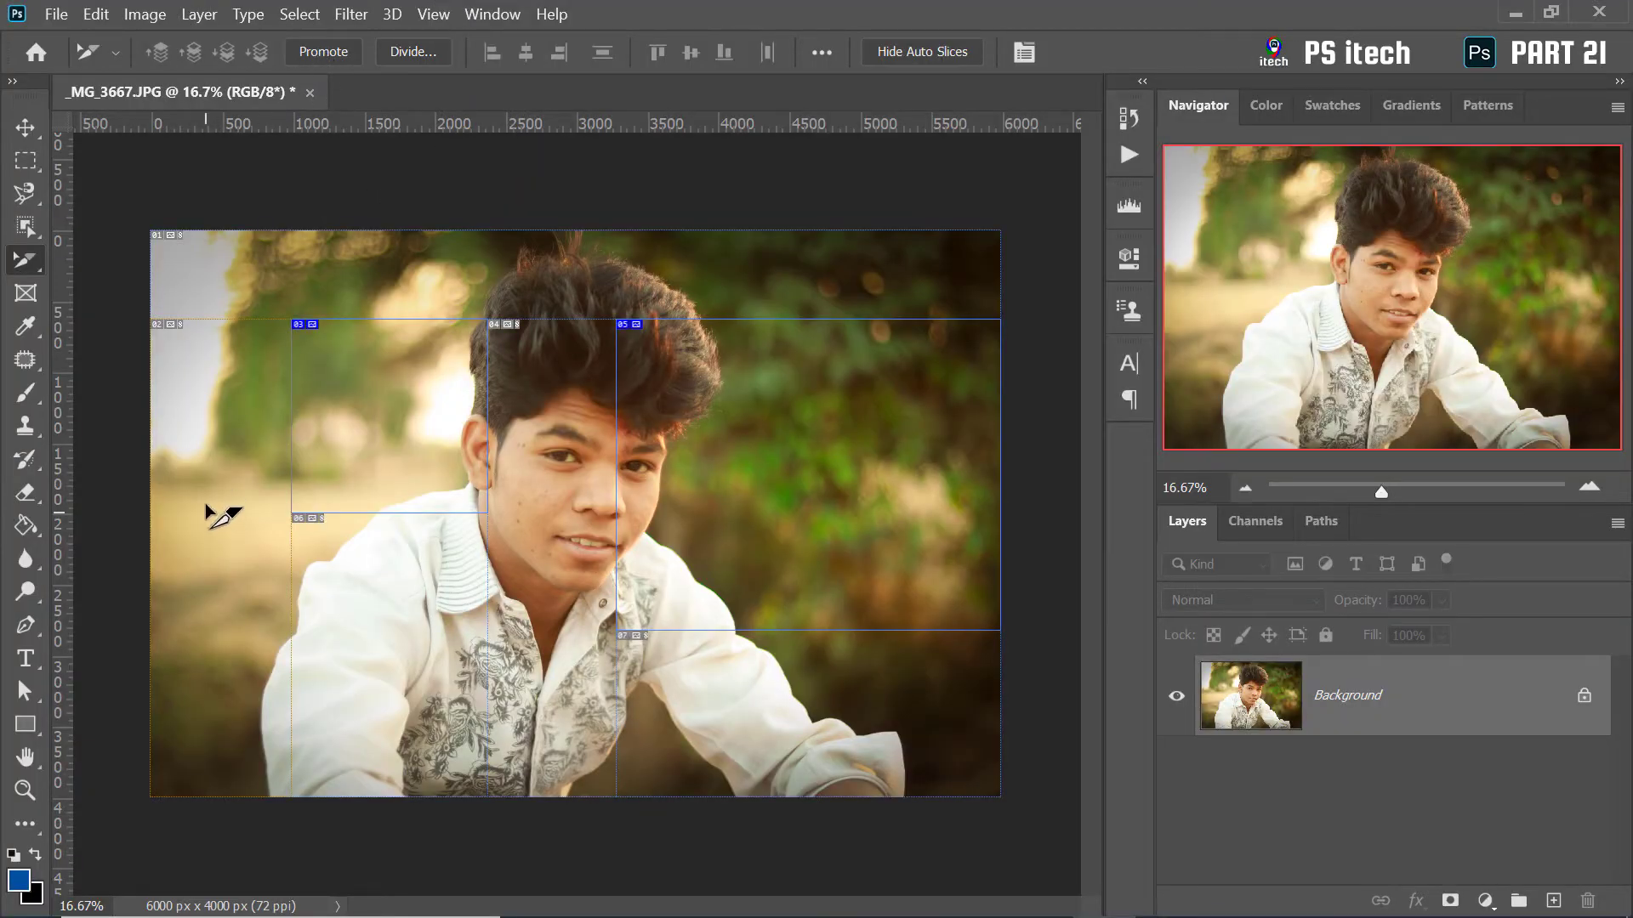
{"action": "left_click", "coordinate": [323, 53]}
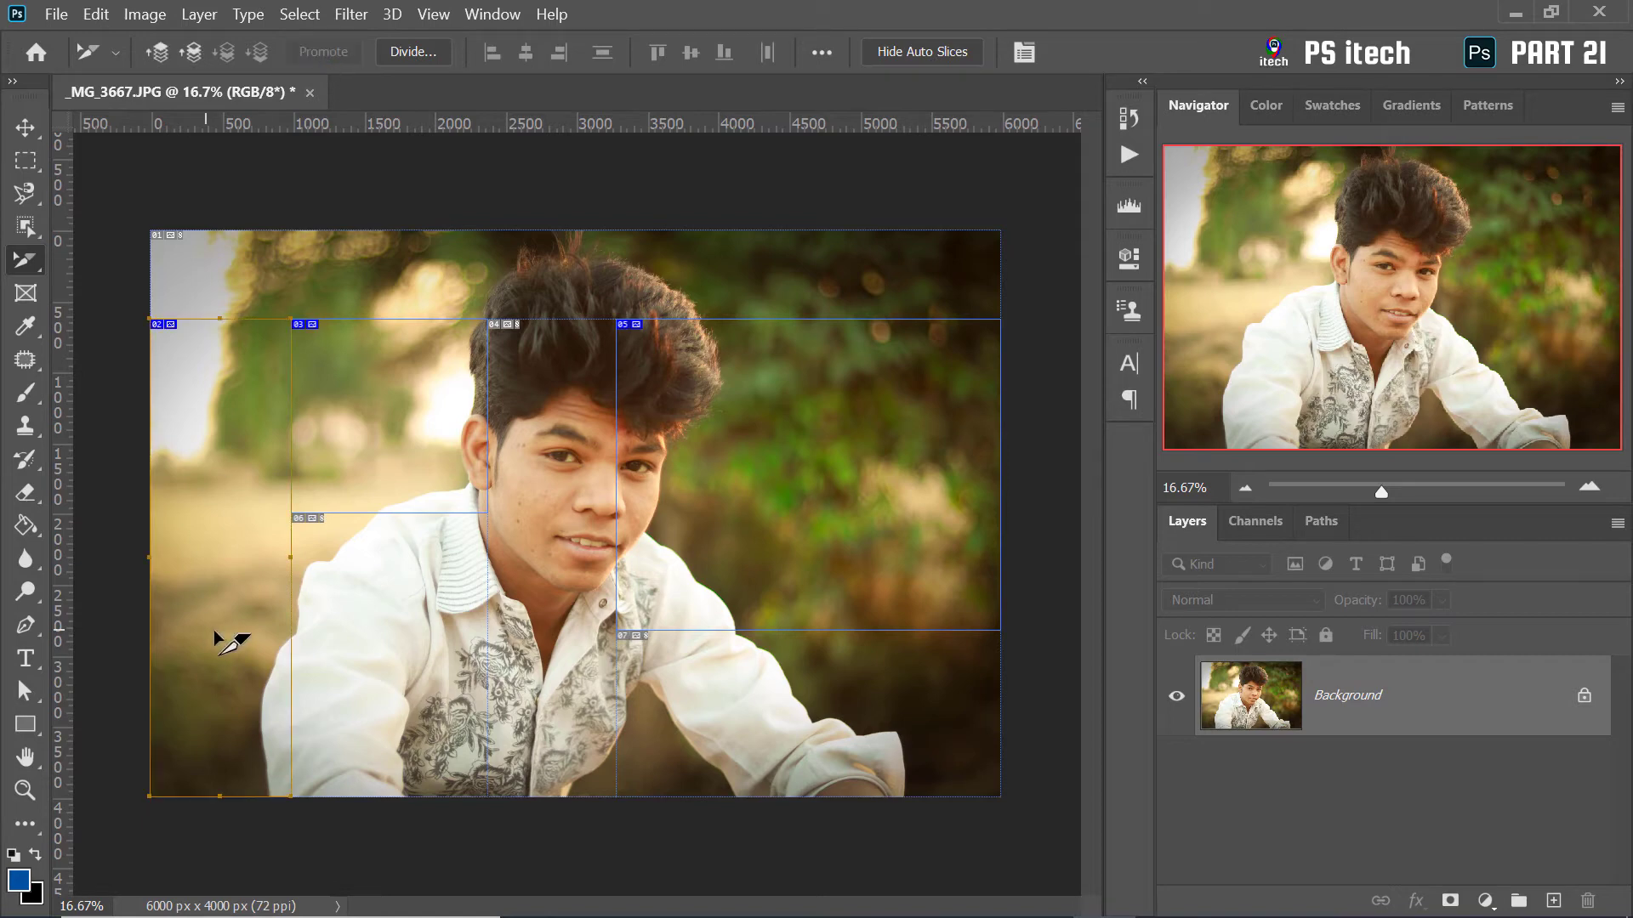
Promote the auto slice over the shirt directly below slice 03 to a user slice and hide the auto slices
{"action": "left_click", "coordinate": [411, 602]}
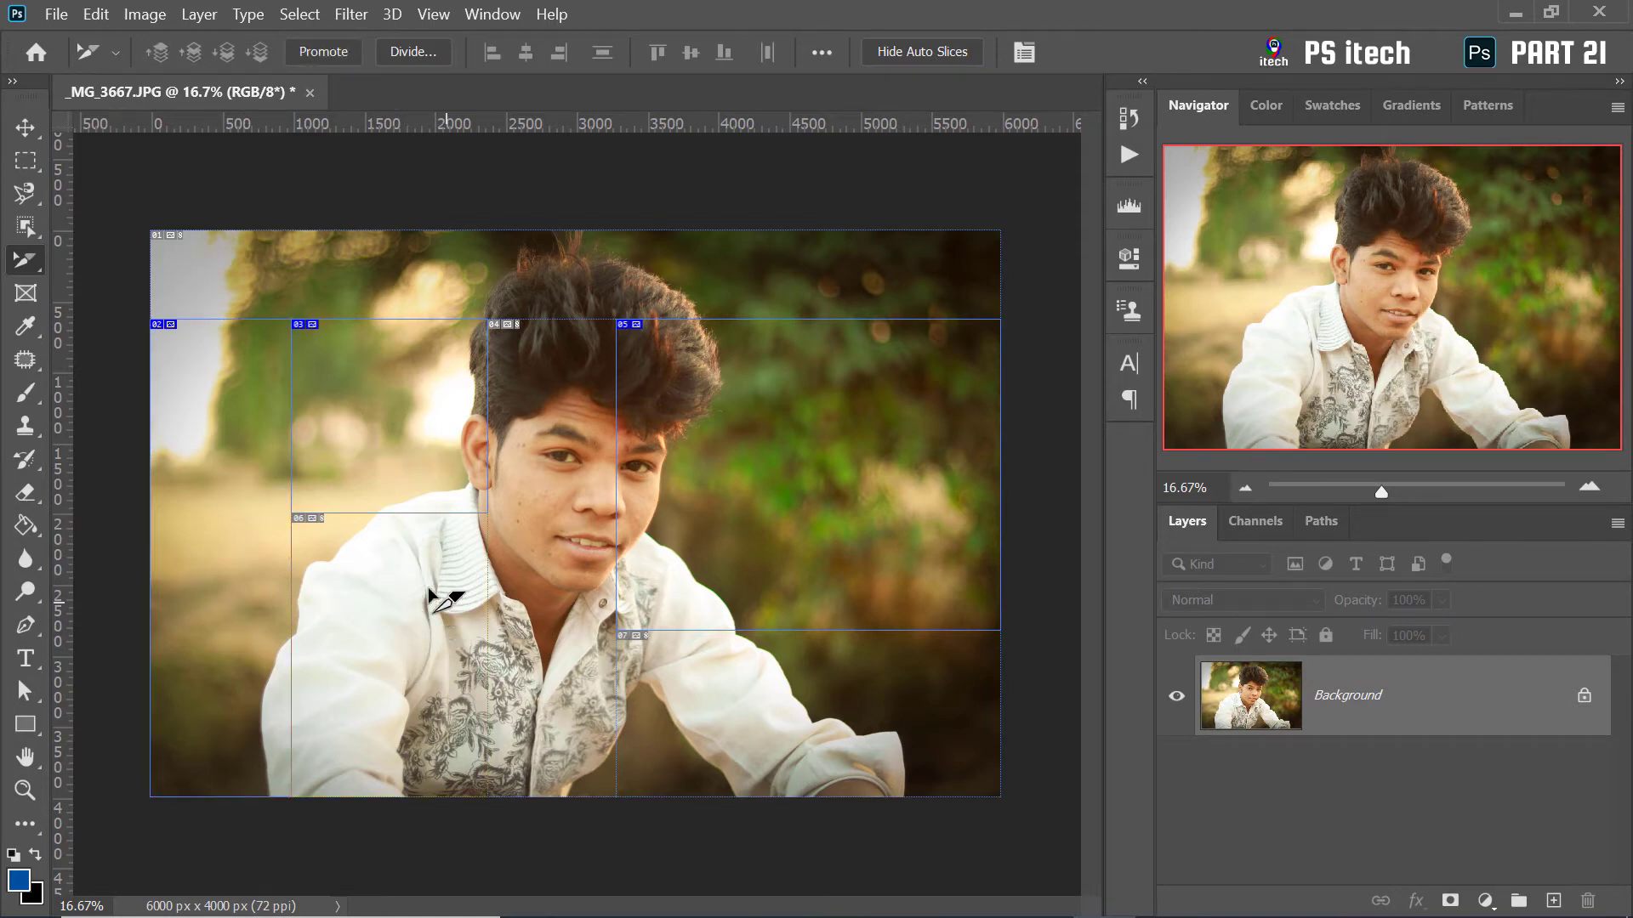
{"action": "left_click", "coordinate": [346, 51]}
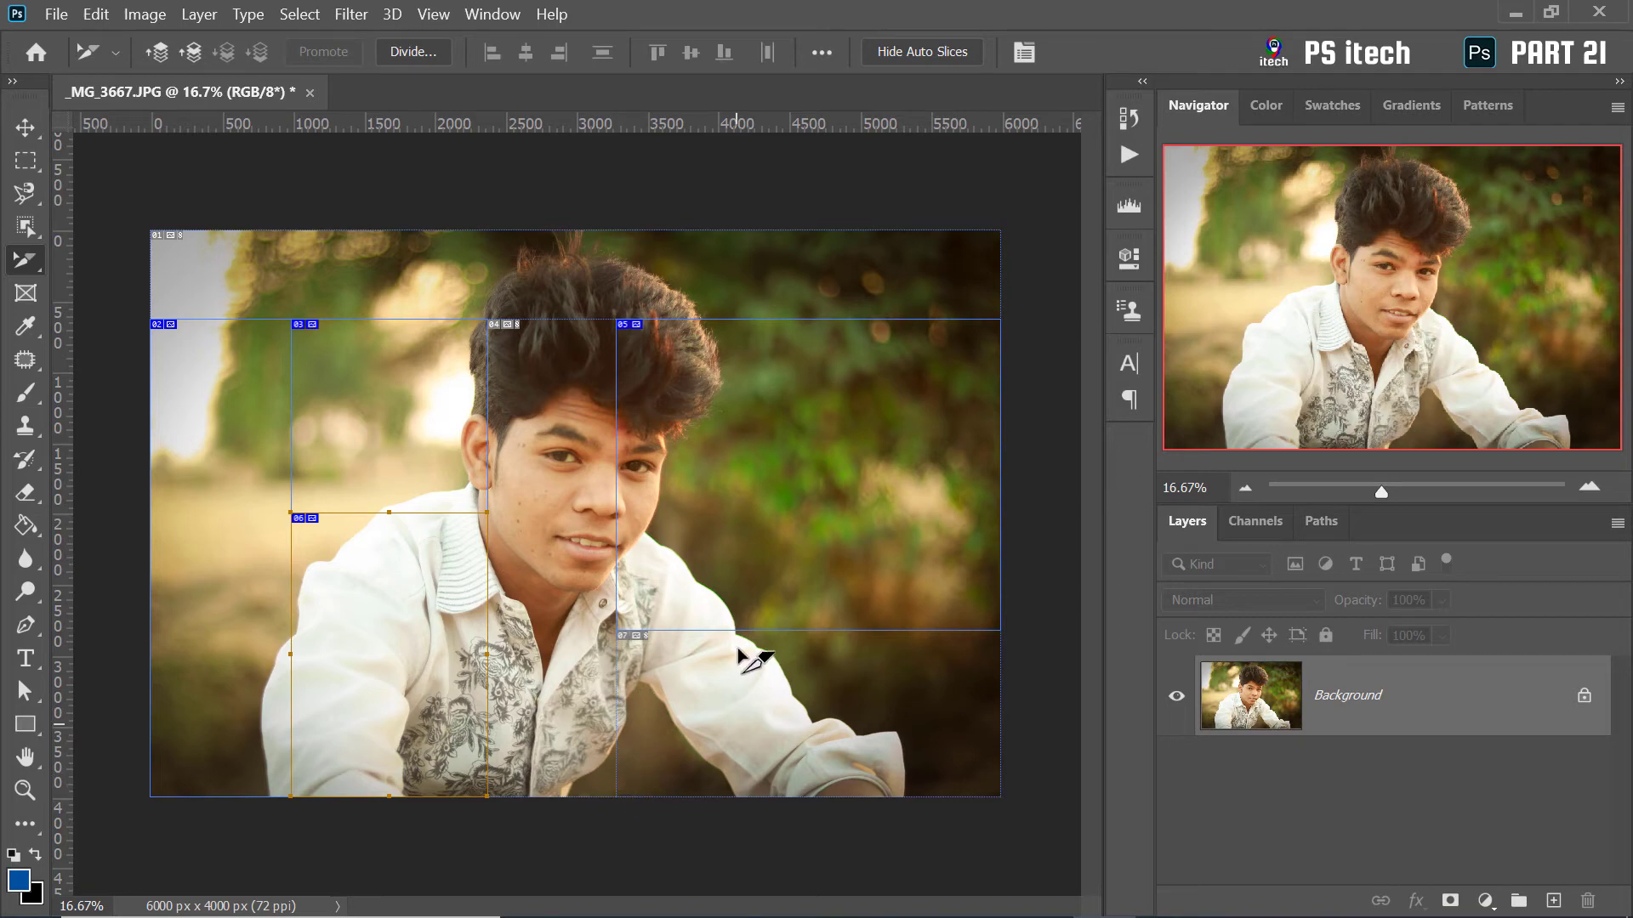
{"action": "left_click", "coordinate": [911, 50]}
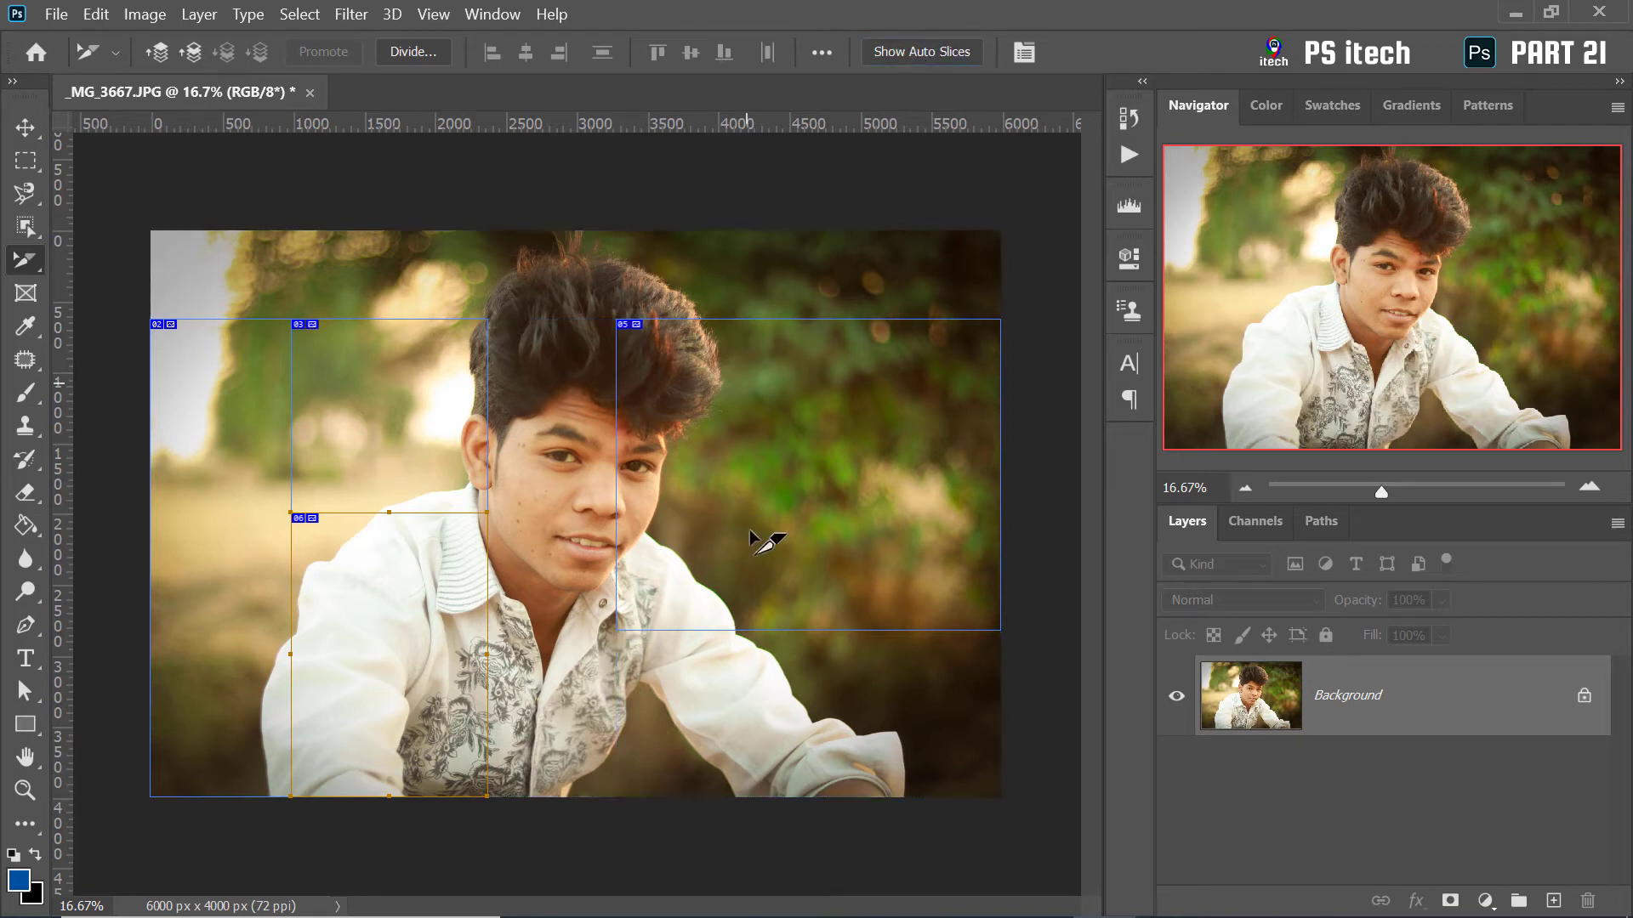
Select the user slices on the photo one by one and toggle the auto slices on and off
{"action": "left_click", "coordinate": [776, 494]}
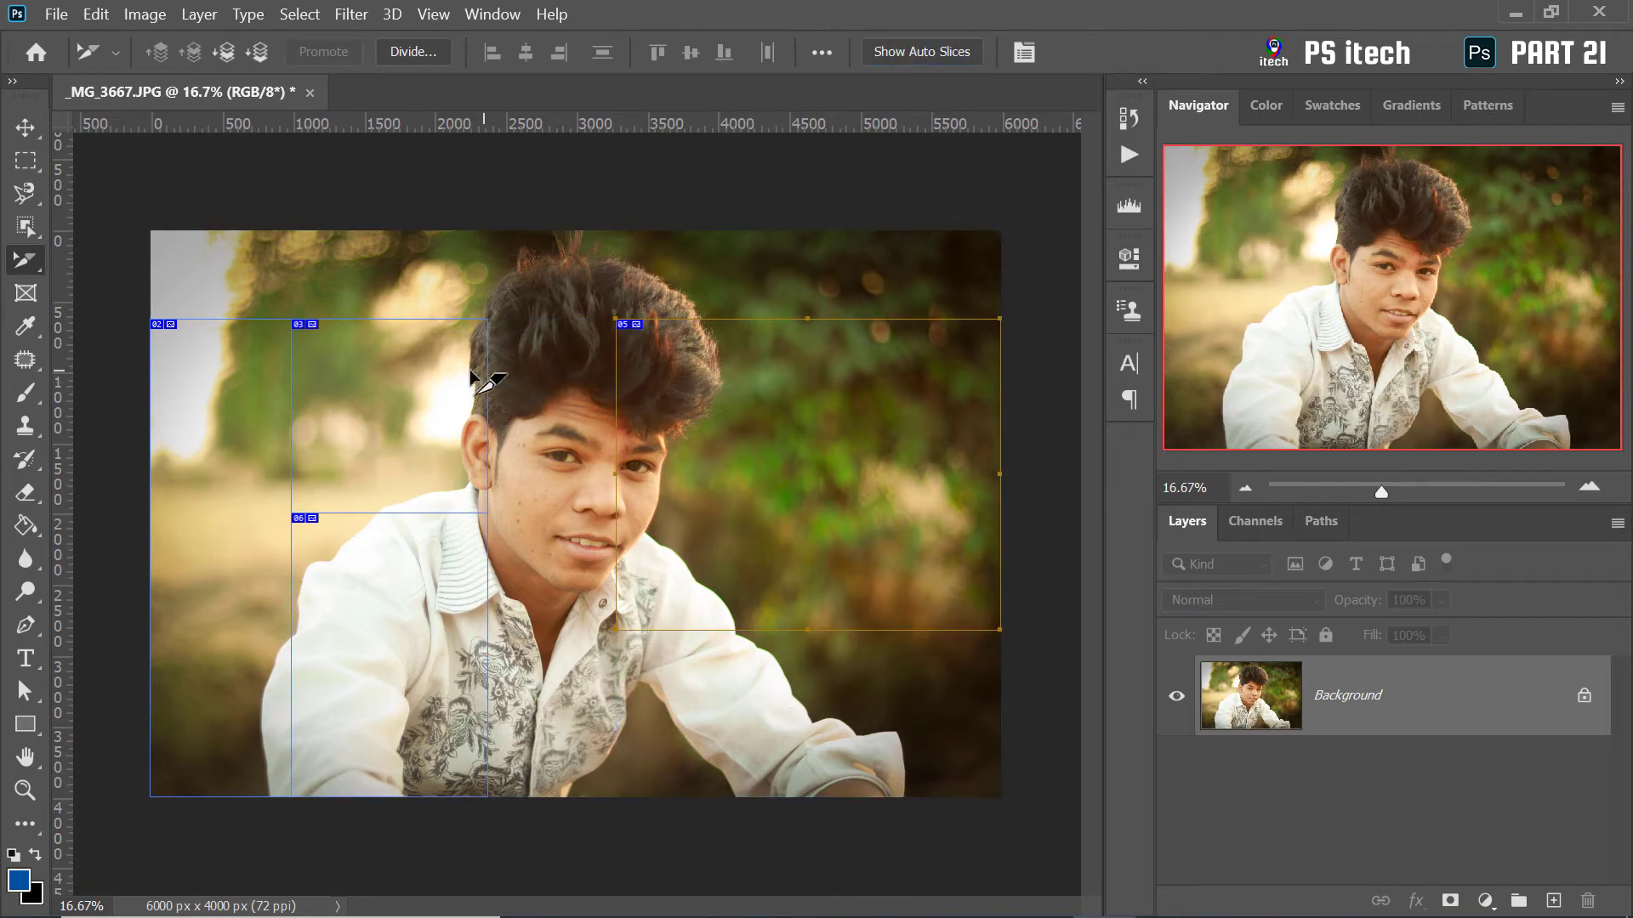
{"action": "left_click", "coordinate": [425, 366]}
{"action": "left_click", "coordinate": [256, 406]}
{"action": "left_click", "coordinate": [910, 53]}
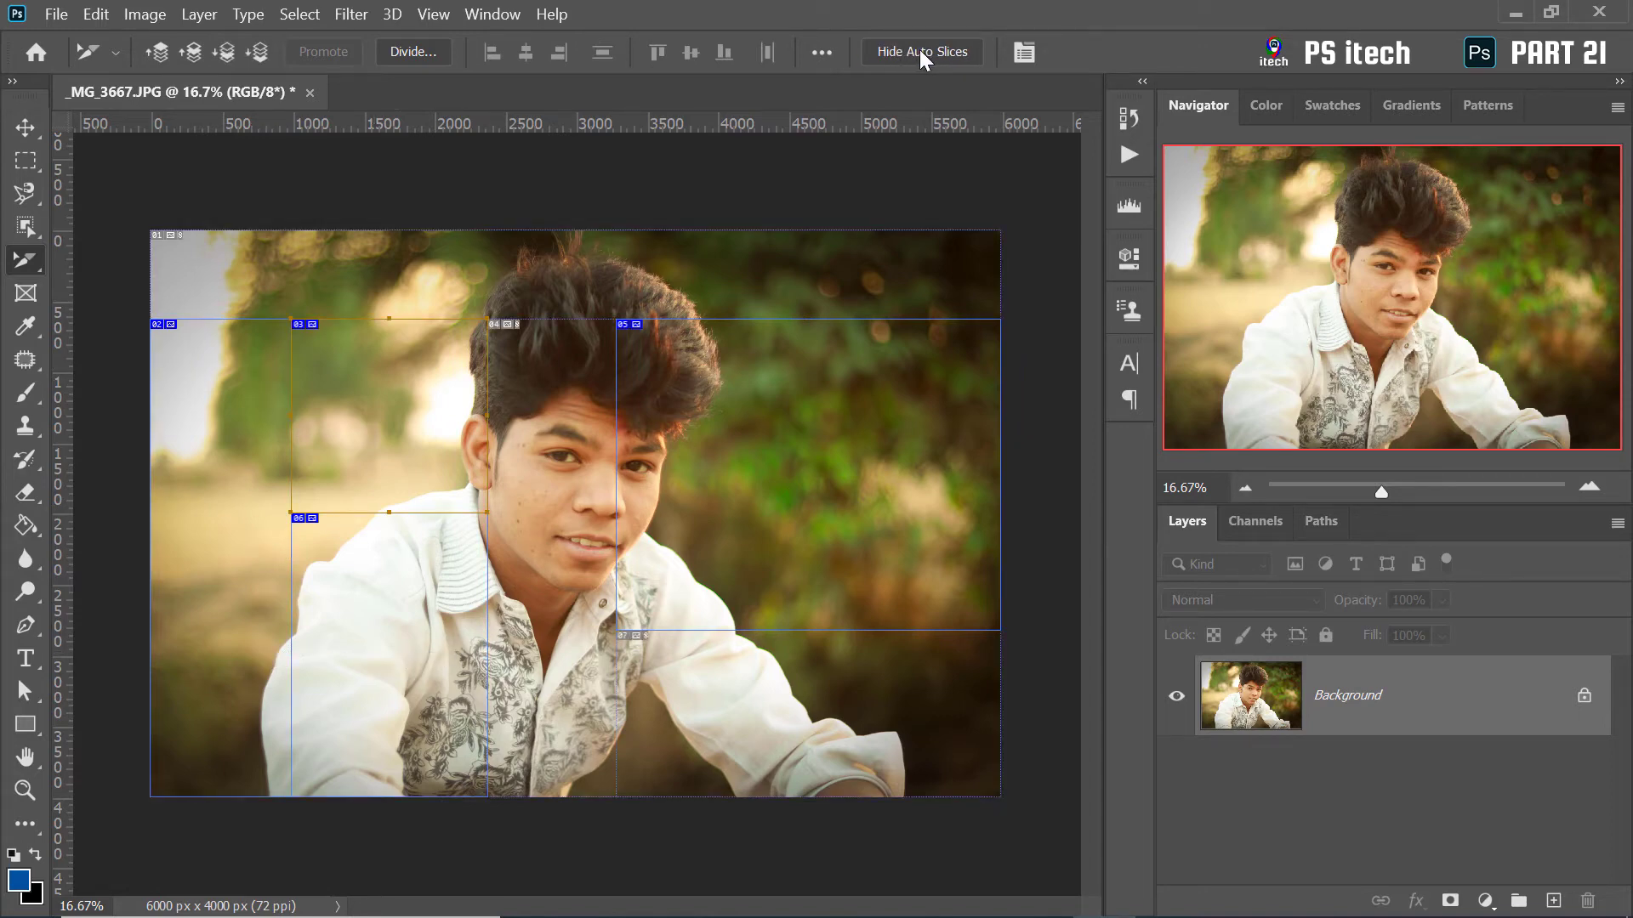
{"action": "left_click", "coordinate": [921, 48]}
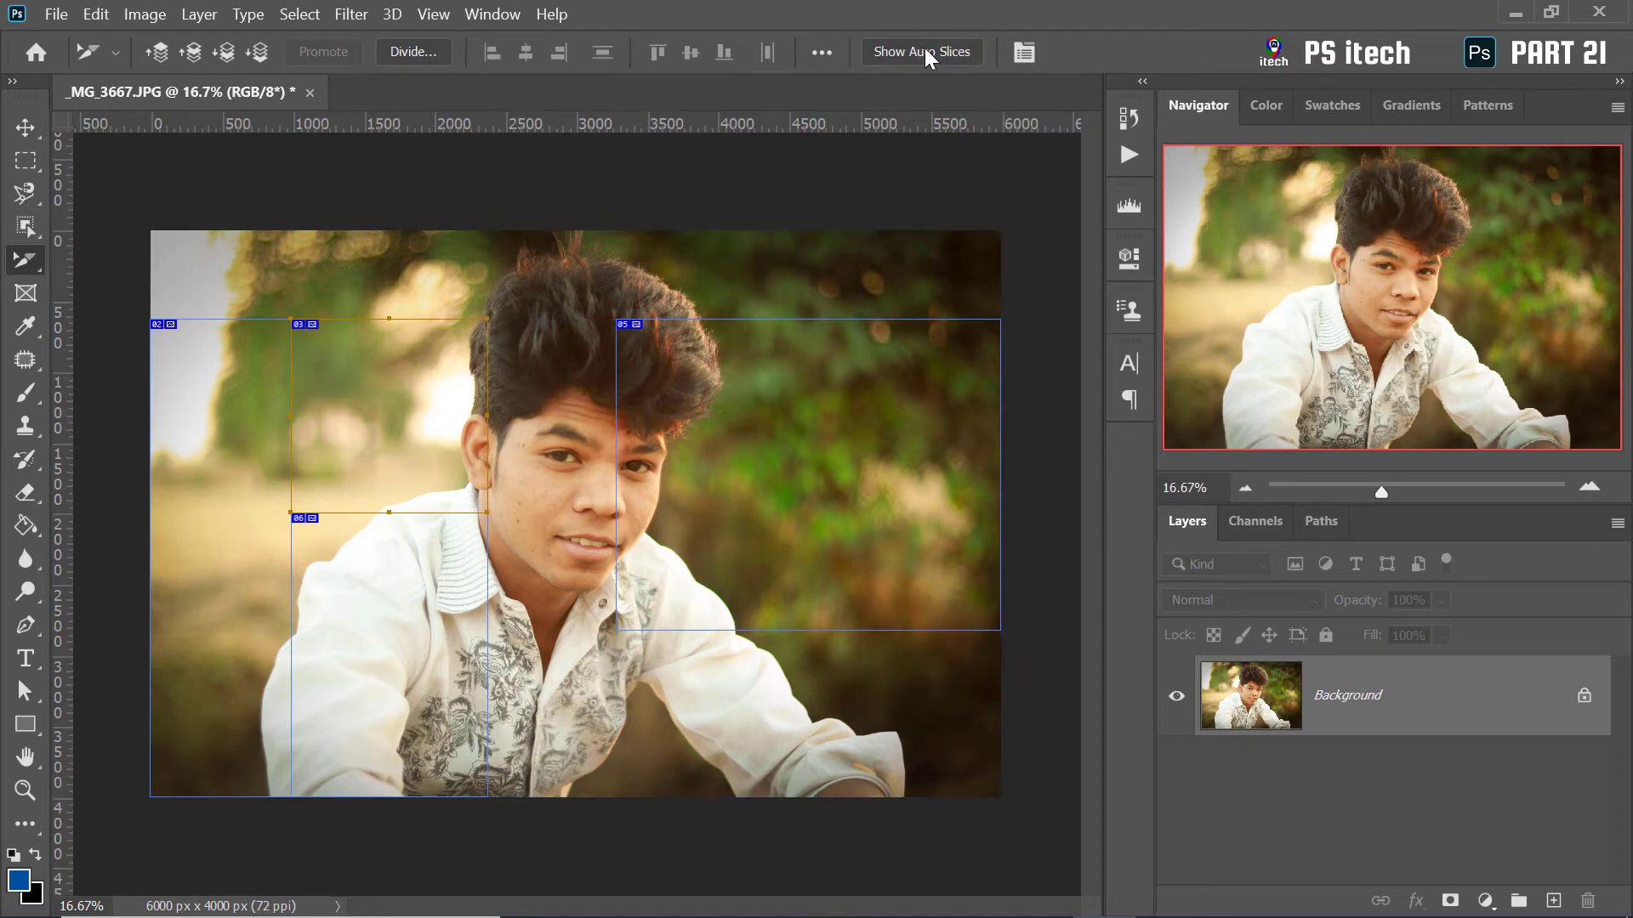
Examine the slice options of slice 03, including the available slice types, and close them without changes
{"action": "left_click", "coordinate": [1023, 52]}
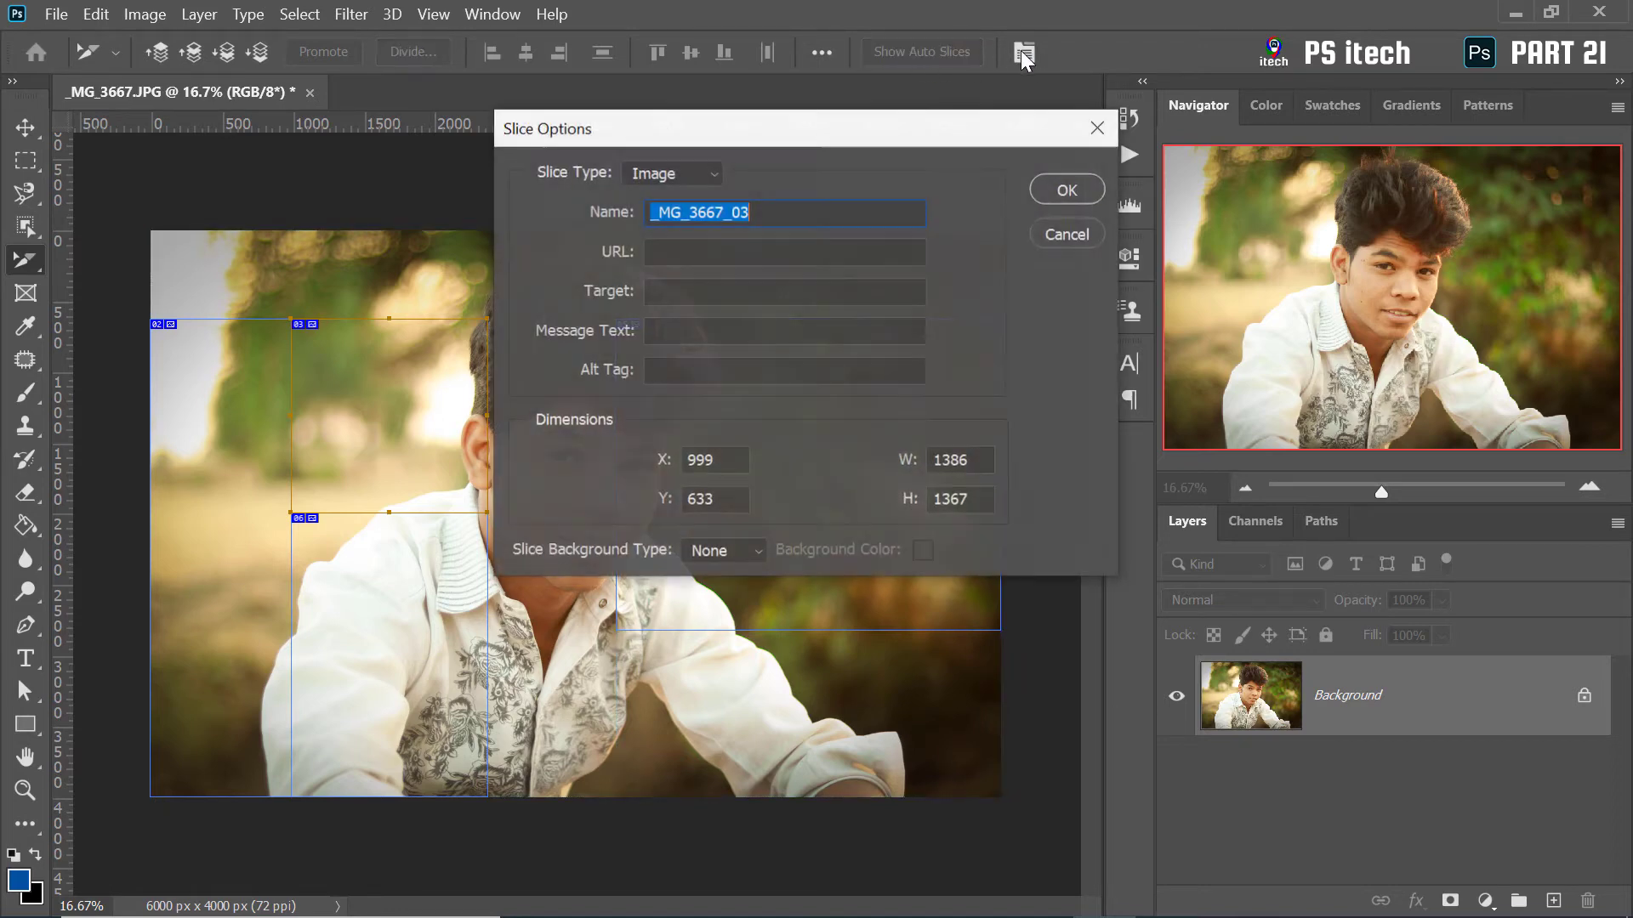
{"action": "left_click", "coordinate": [691, 180]}
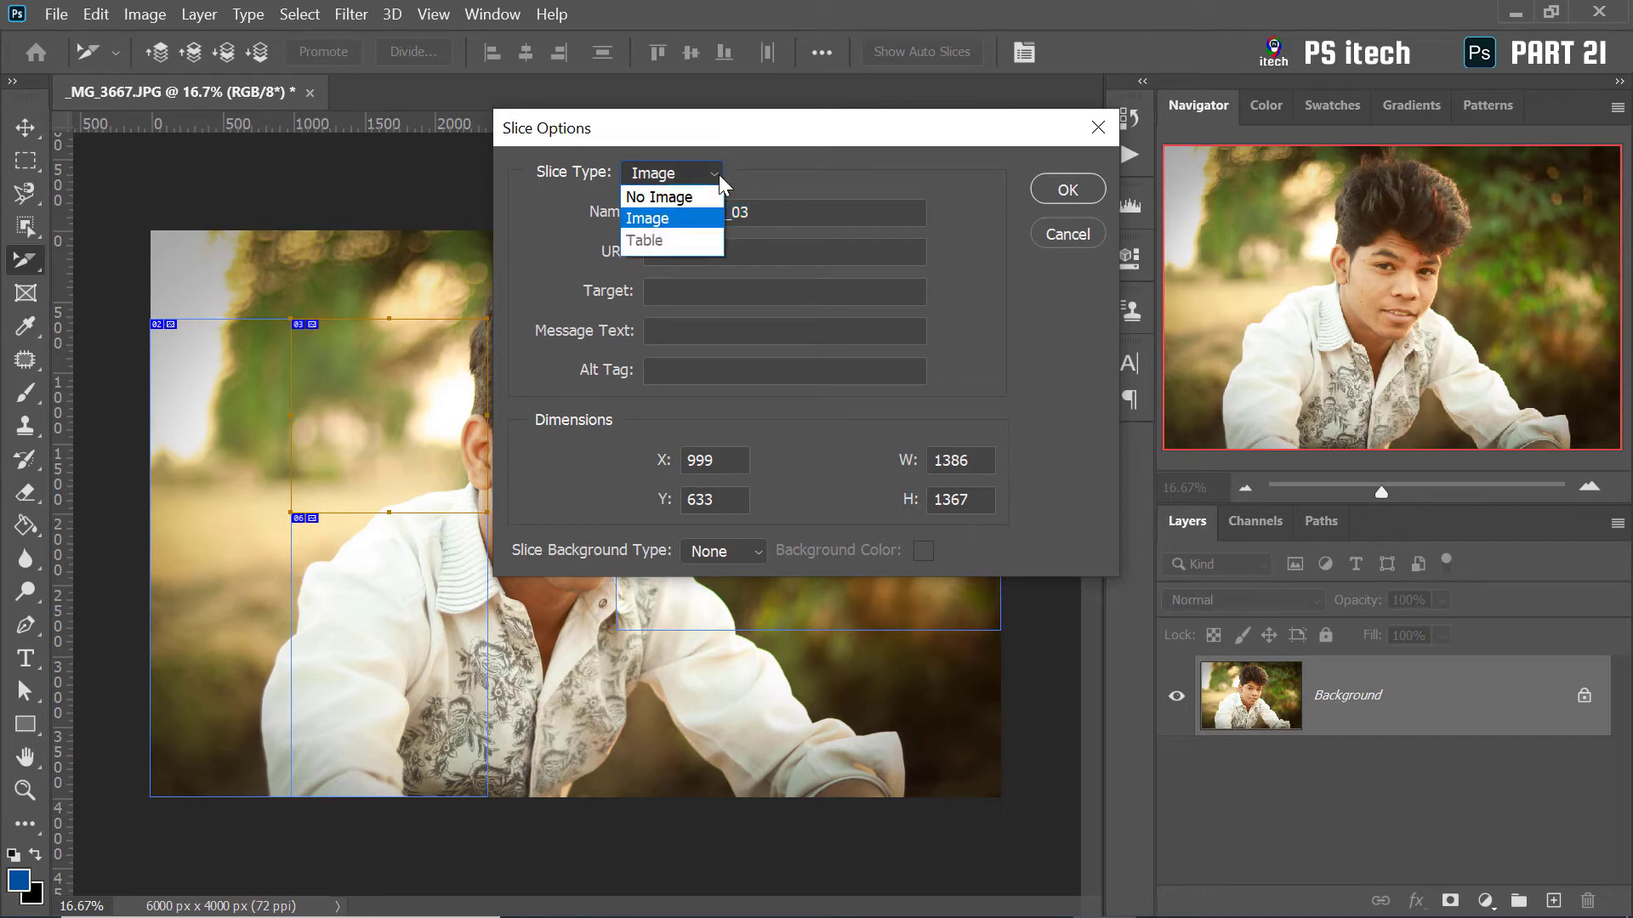
{"action": "left_click", "coordinate": [718, 175]}
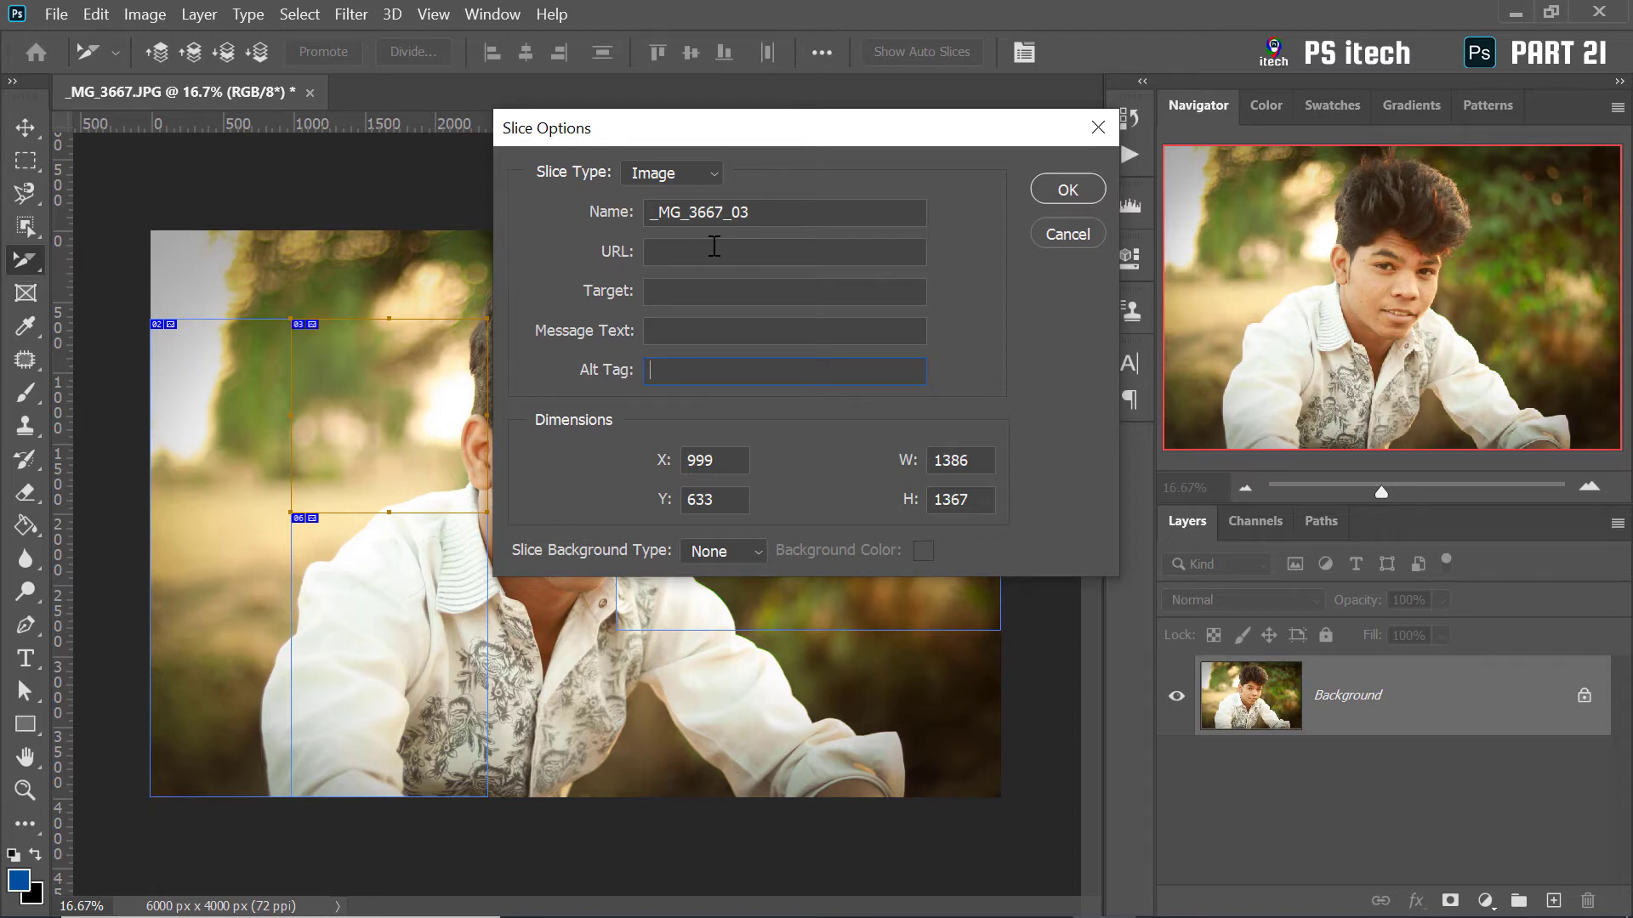
{"action": "left_click", "coordinate": [1068, 233]}
Close the _MG_3667.JPG document without saving its changes
{"action": "right_click", "coordinate": [302, 92]}
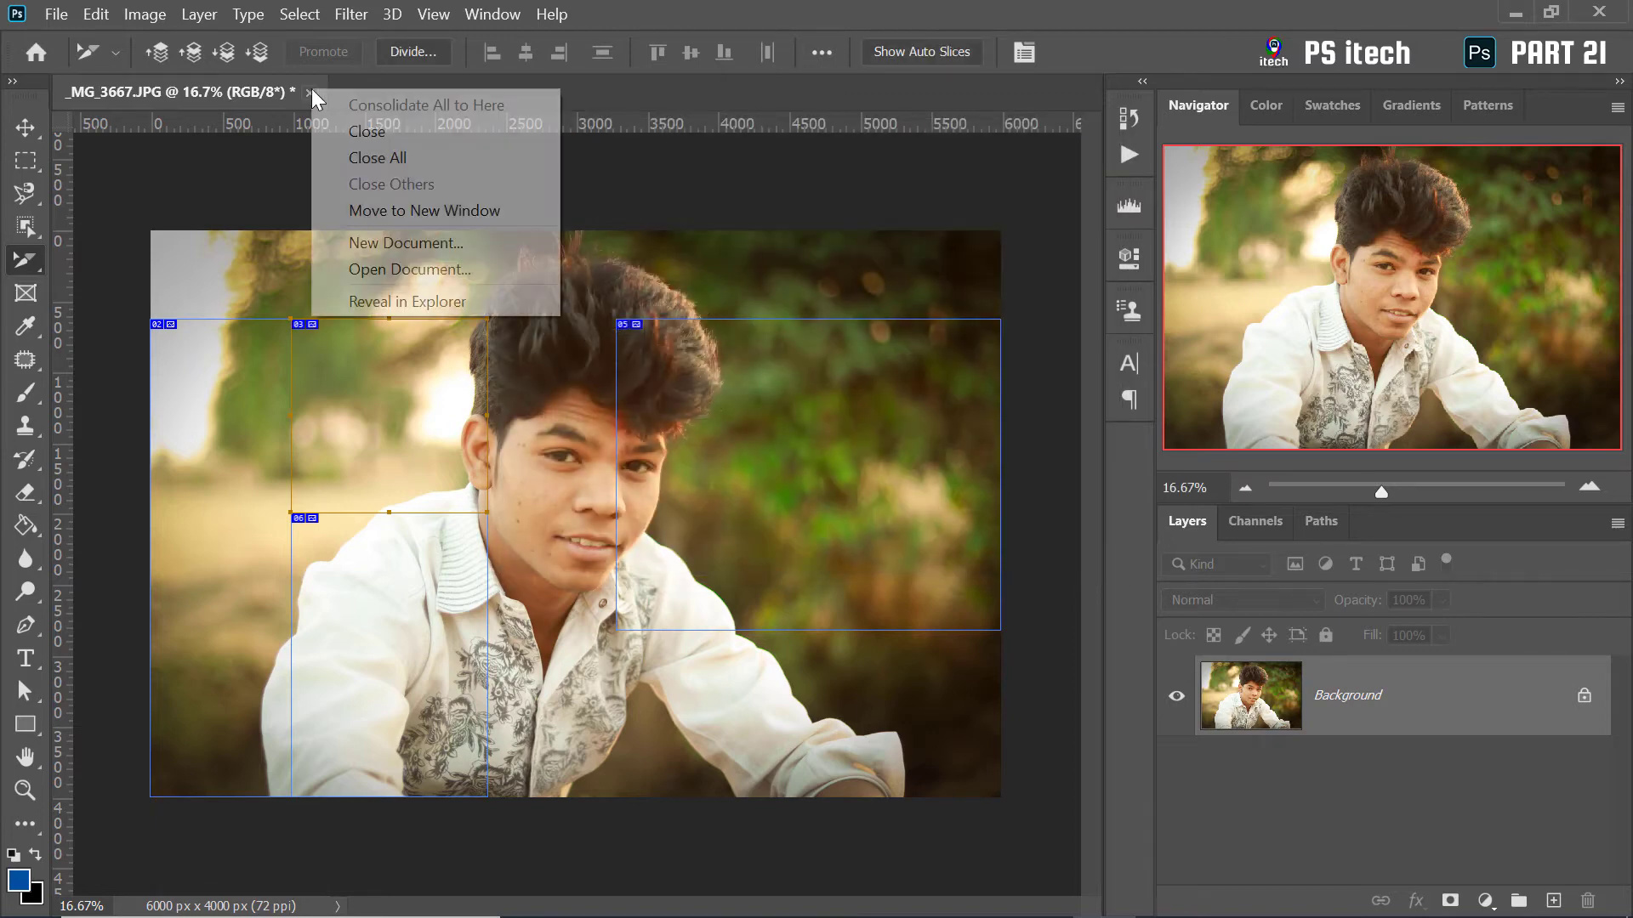
{"action": "left_click", "coordinate": [415, 134]}
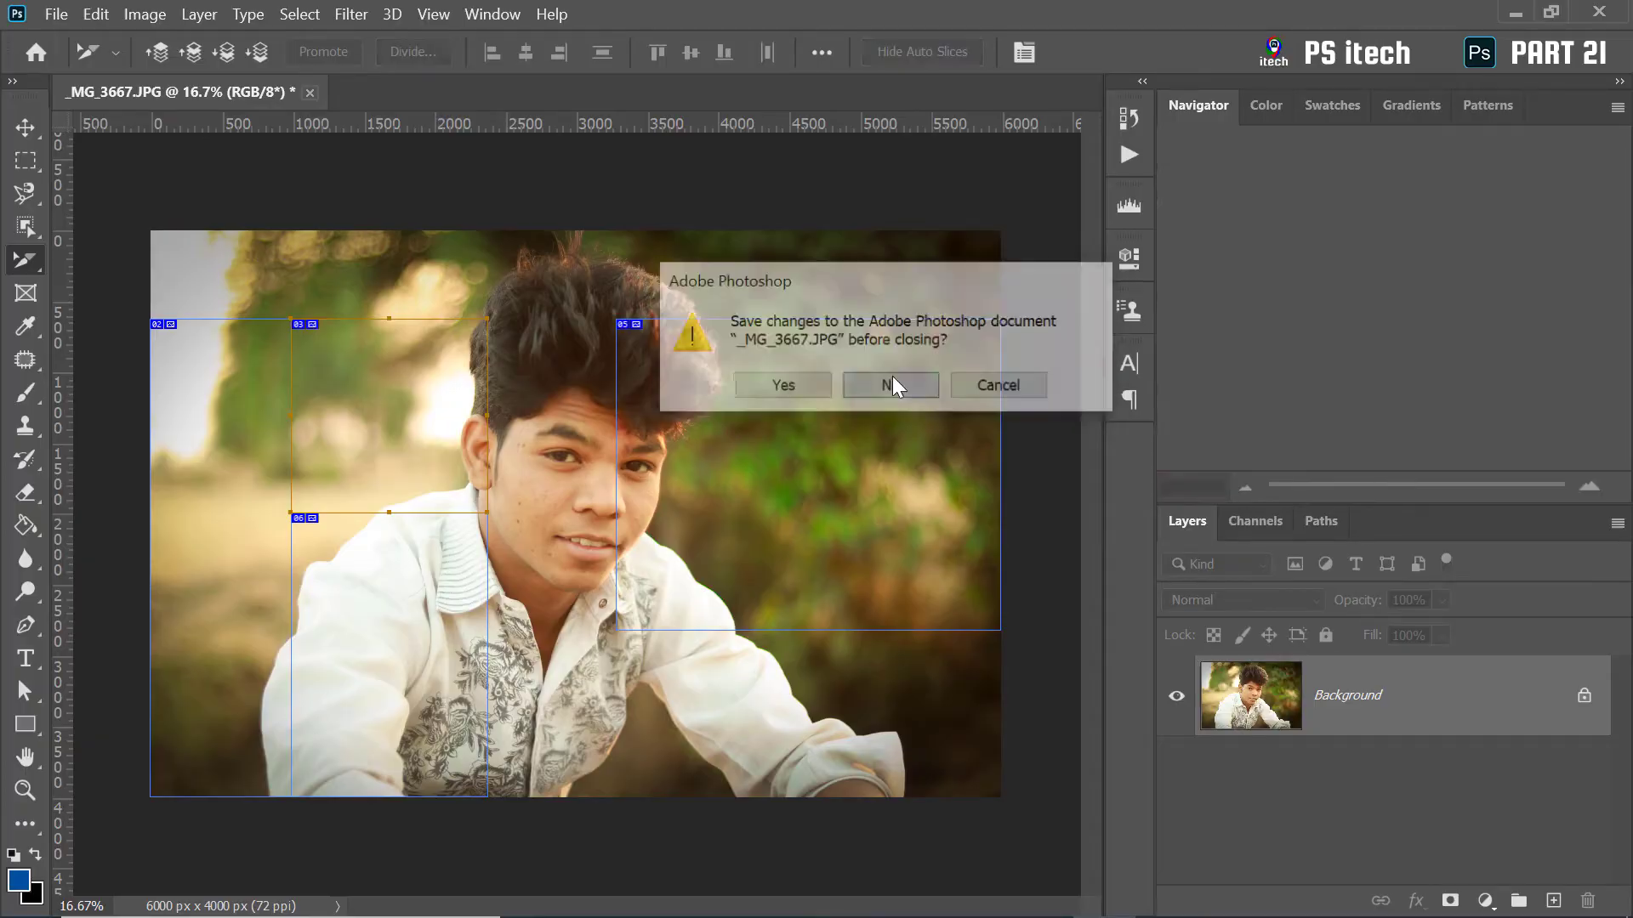
{"action": "left_click", "coordinate": [889, 377]}
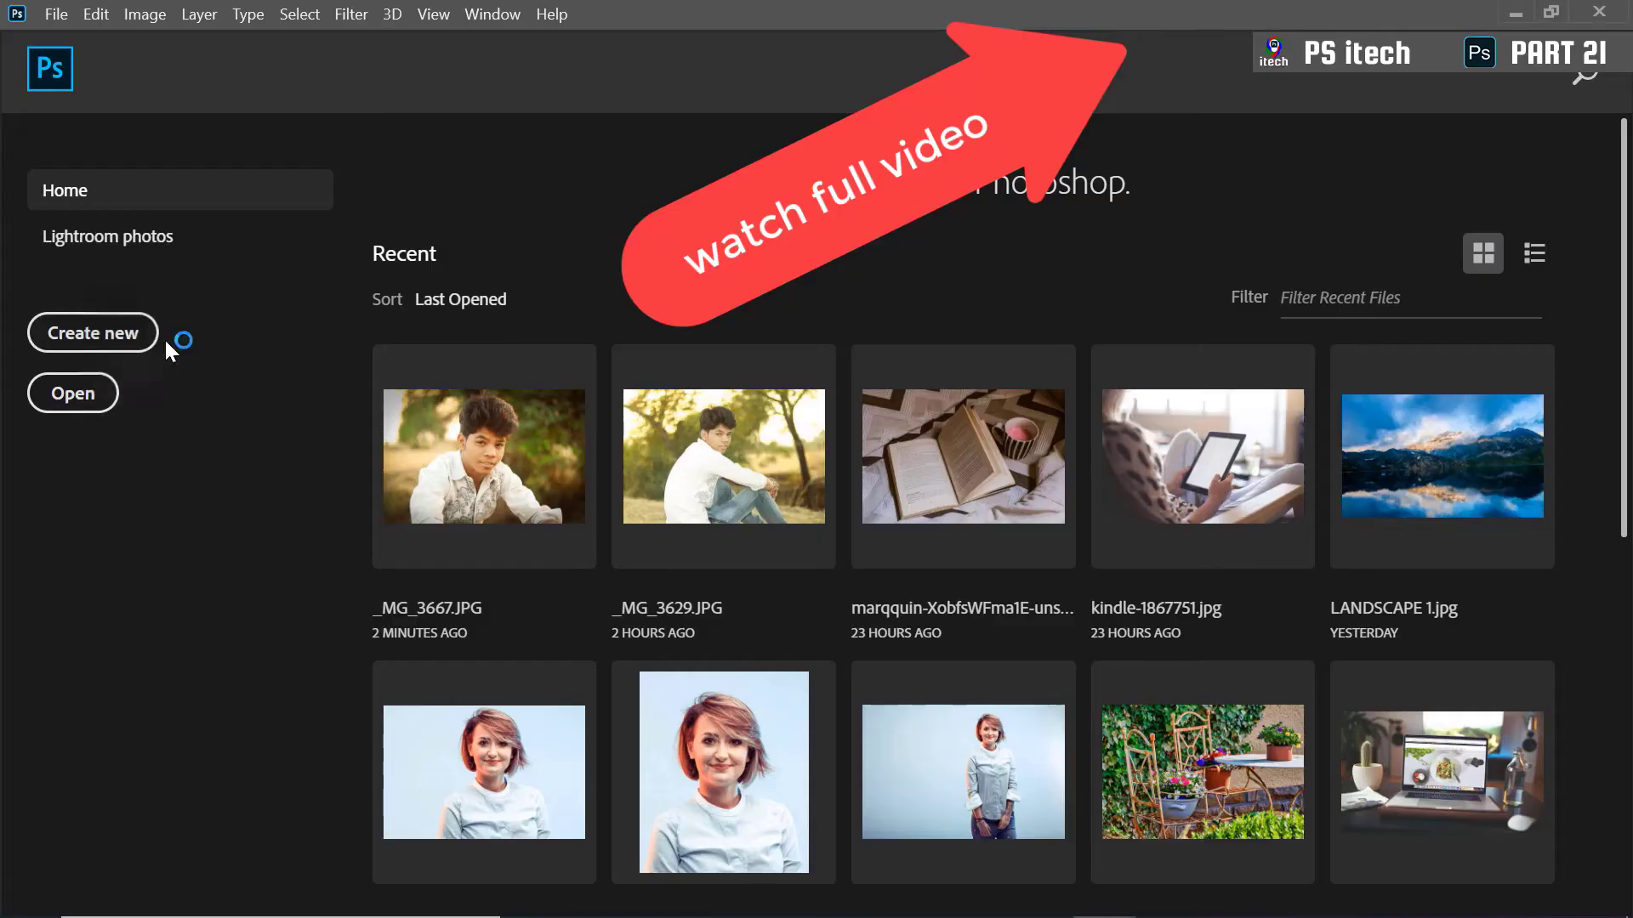
Create a new document from the Web Large preset, 1920 x 1080 px at 72 ppi, with artboards turned off
{"action": "left_click", "coordinate": [175, 339]}
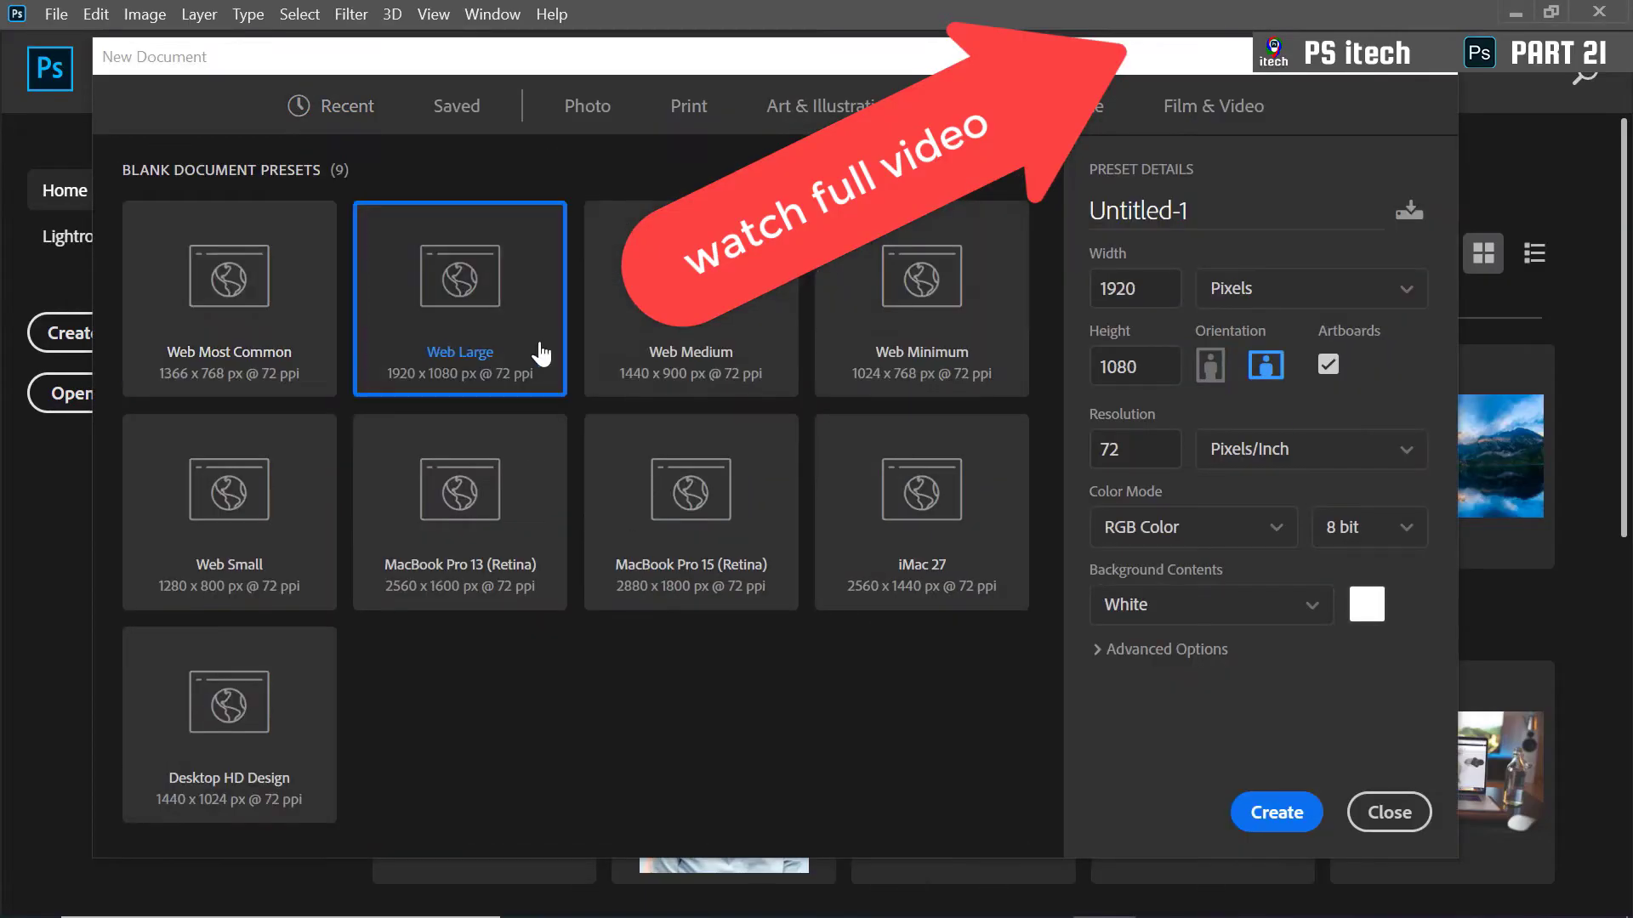
{"action": "left_click", "coordinate": [263, 391]}
{"action": "left_click", "coordinate": [459, 340]}
{"action": "left_click", "coordinate": [1328, 364]}
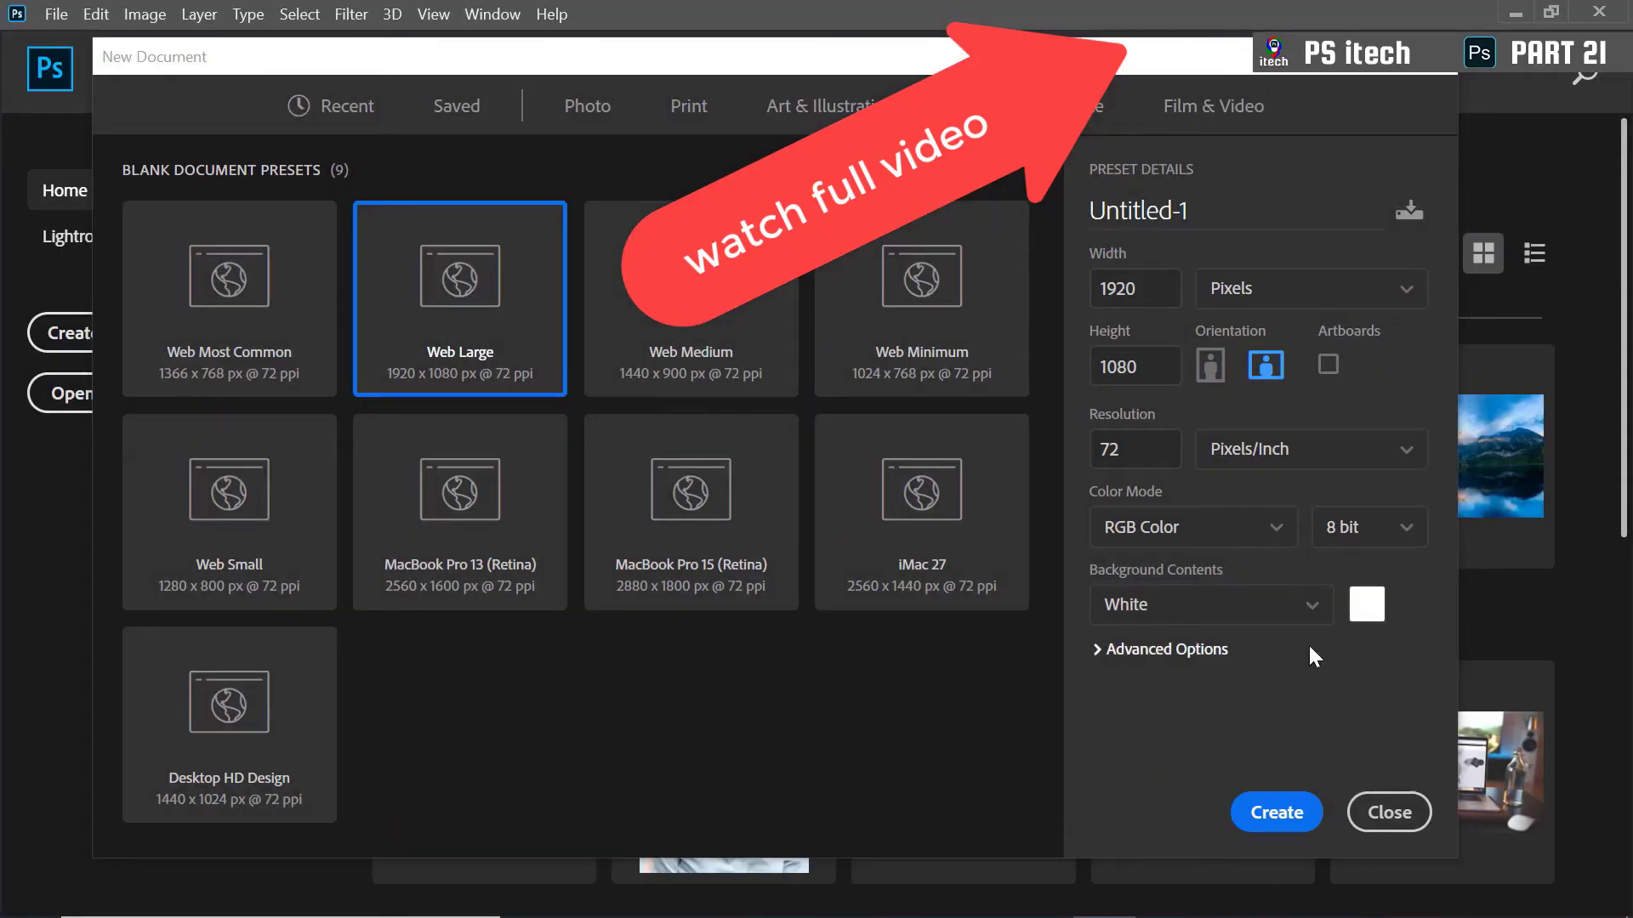
{"action": "left_click", "coordinate": [1276, 812]}
Extend the canvas downward to 1920 x 2316 px and draw a rectangle shape at the page's upper-left corner
{"action": "left_click", "coordinate": [25, 260]}
{"action": "left_click_drag", "start_coordinate": [577, 742], "coordinate": [577, 889]}
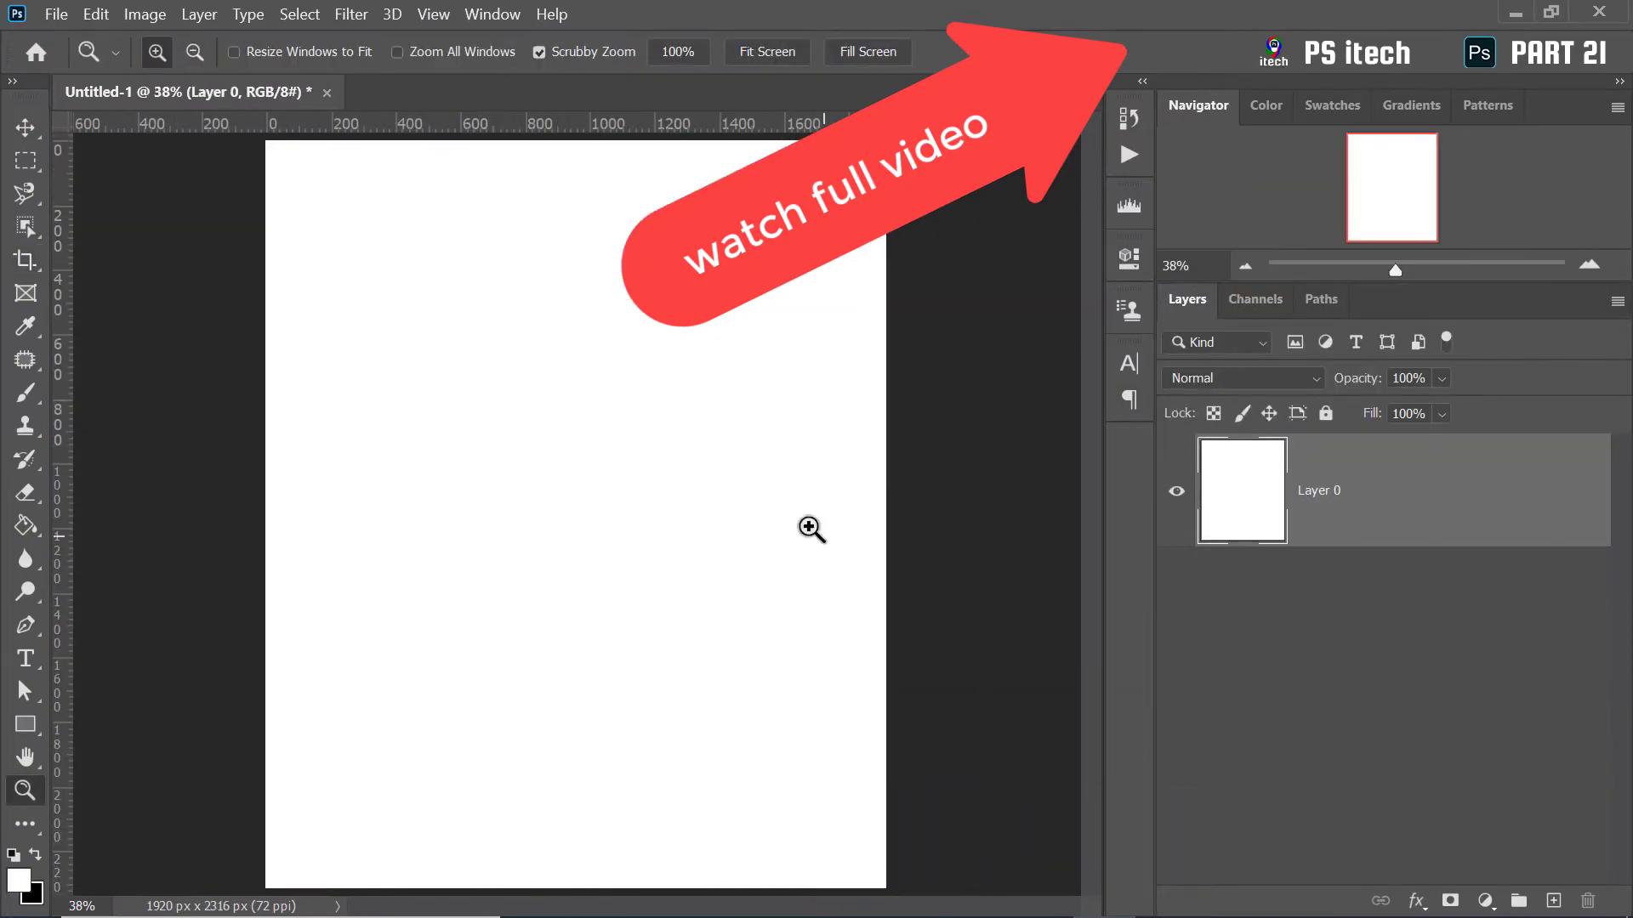
{"action": "left_click", "coordinate": [25, 725]}
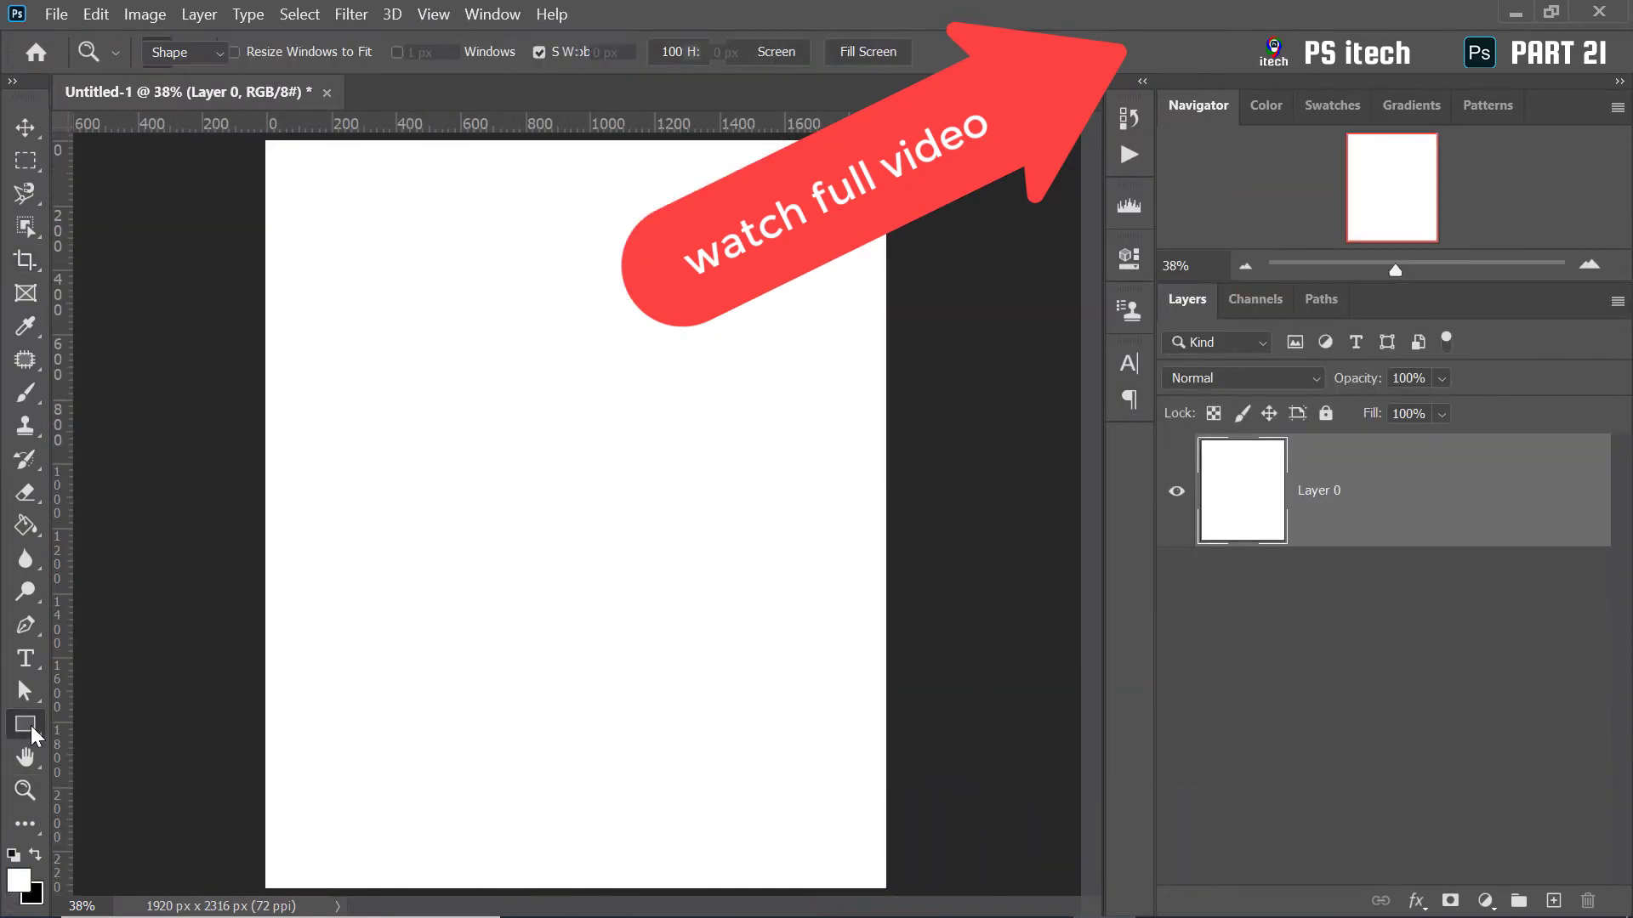
{"action": "left_click_drag", "start_coordinate": [258, 136], "coordinate": [320, 185]}
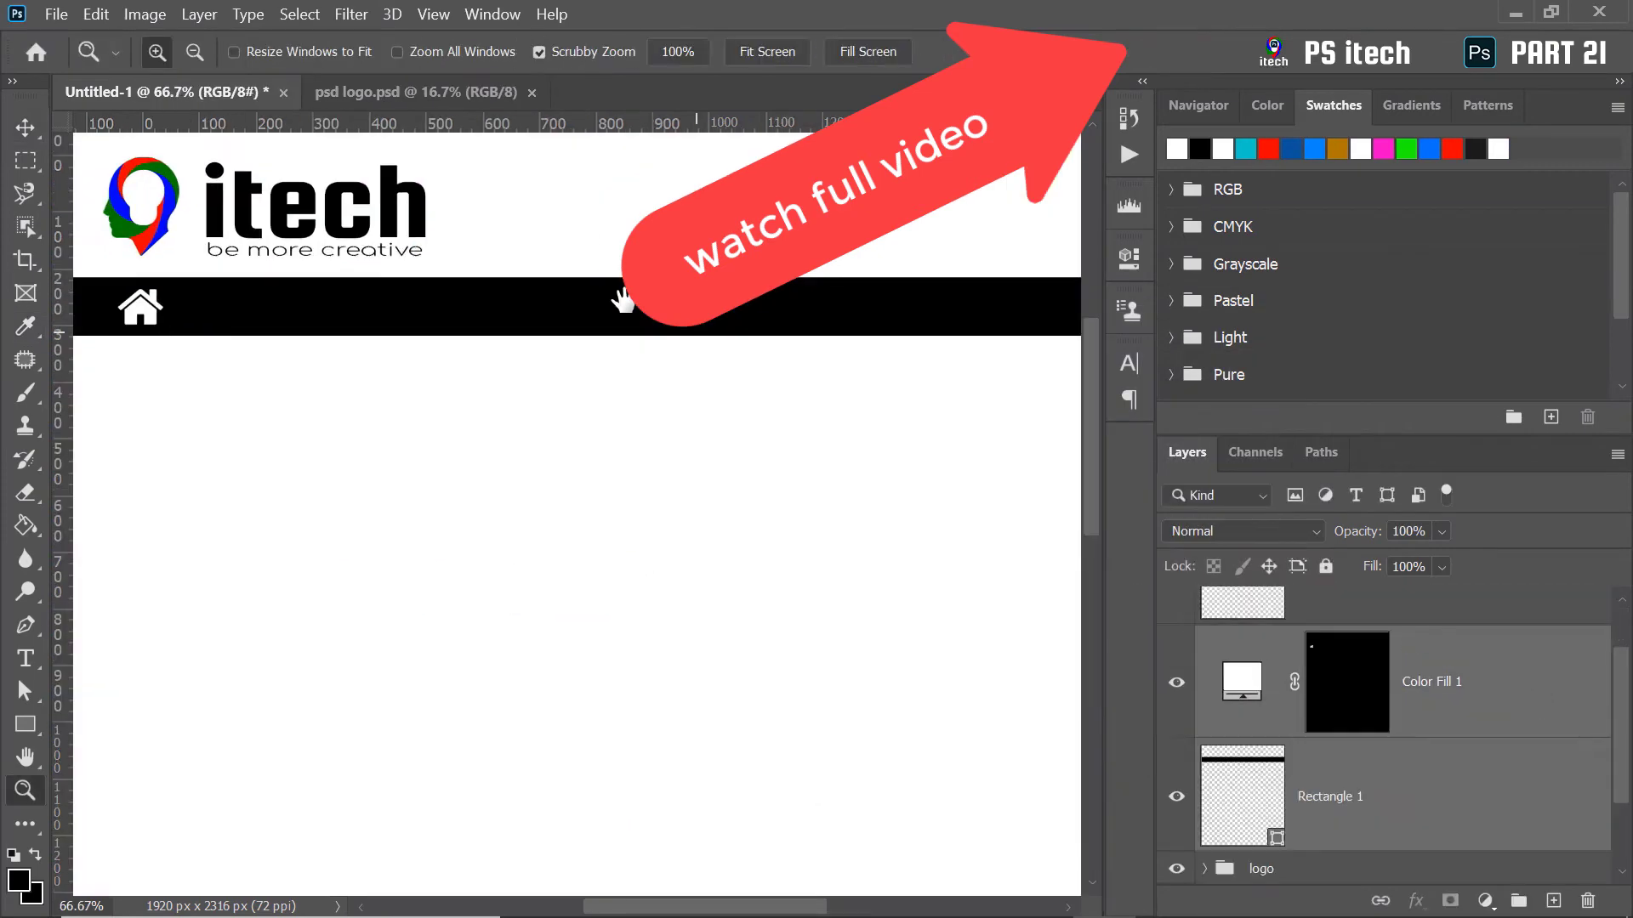
Place a text item on the black menu bar beside the home icon
{"action": "key", "text": "t"}
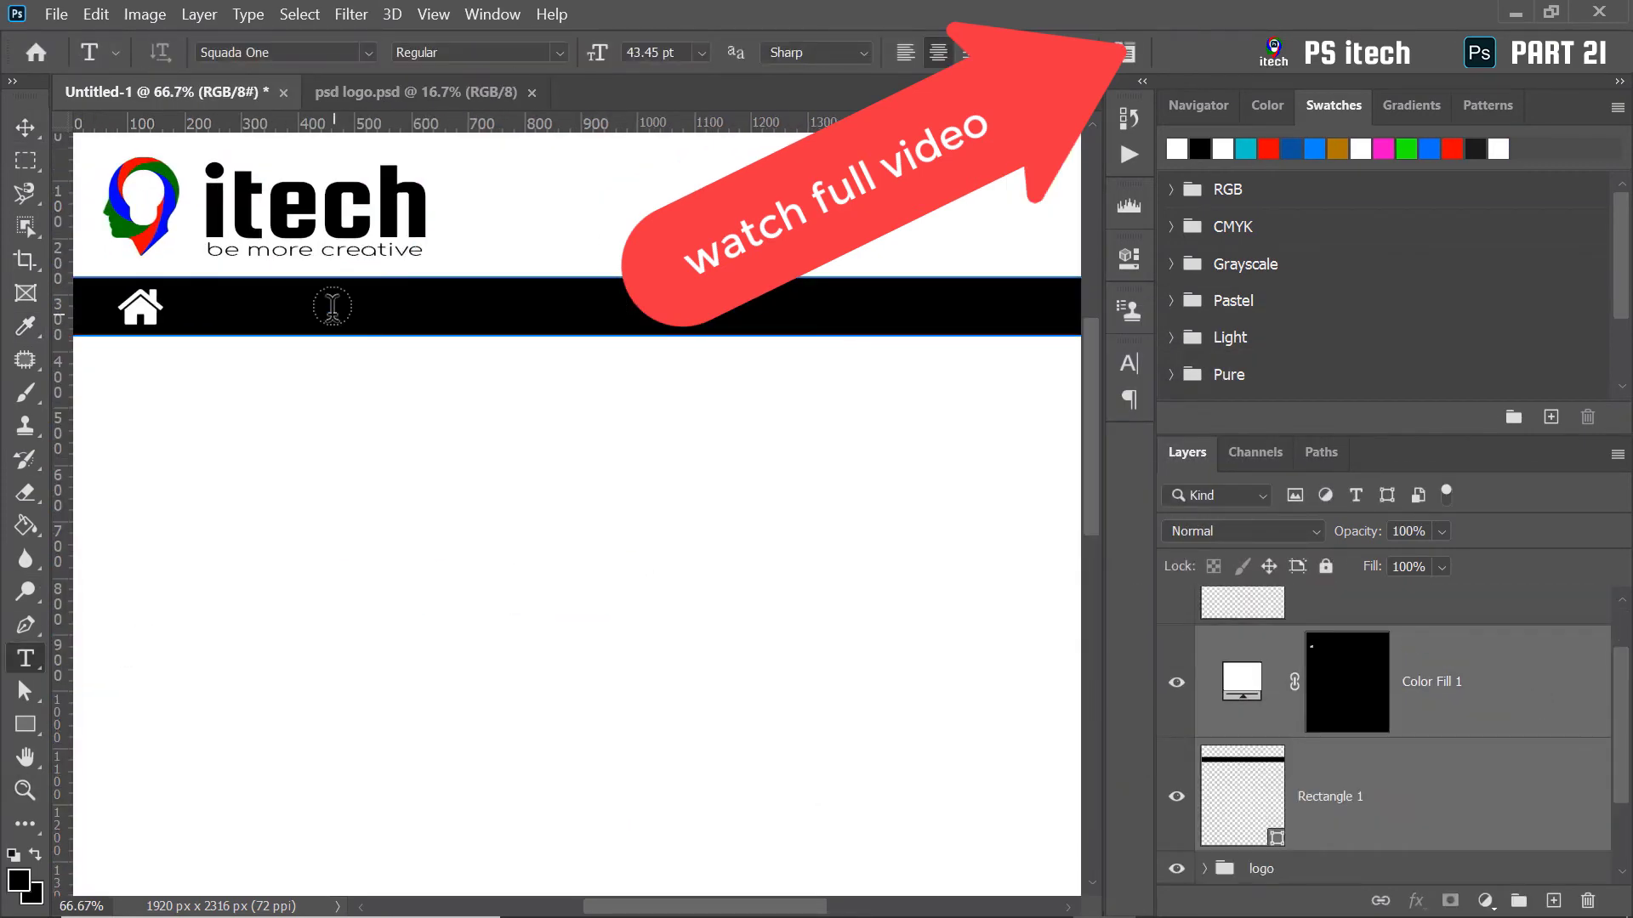
{"action": "left_click", "coordinate": [332, 315]}
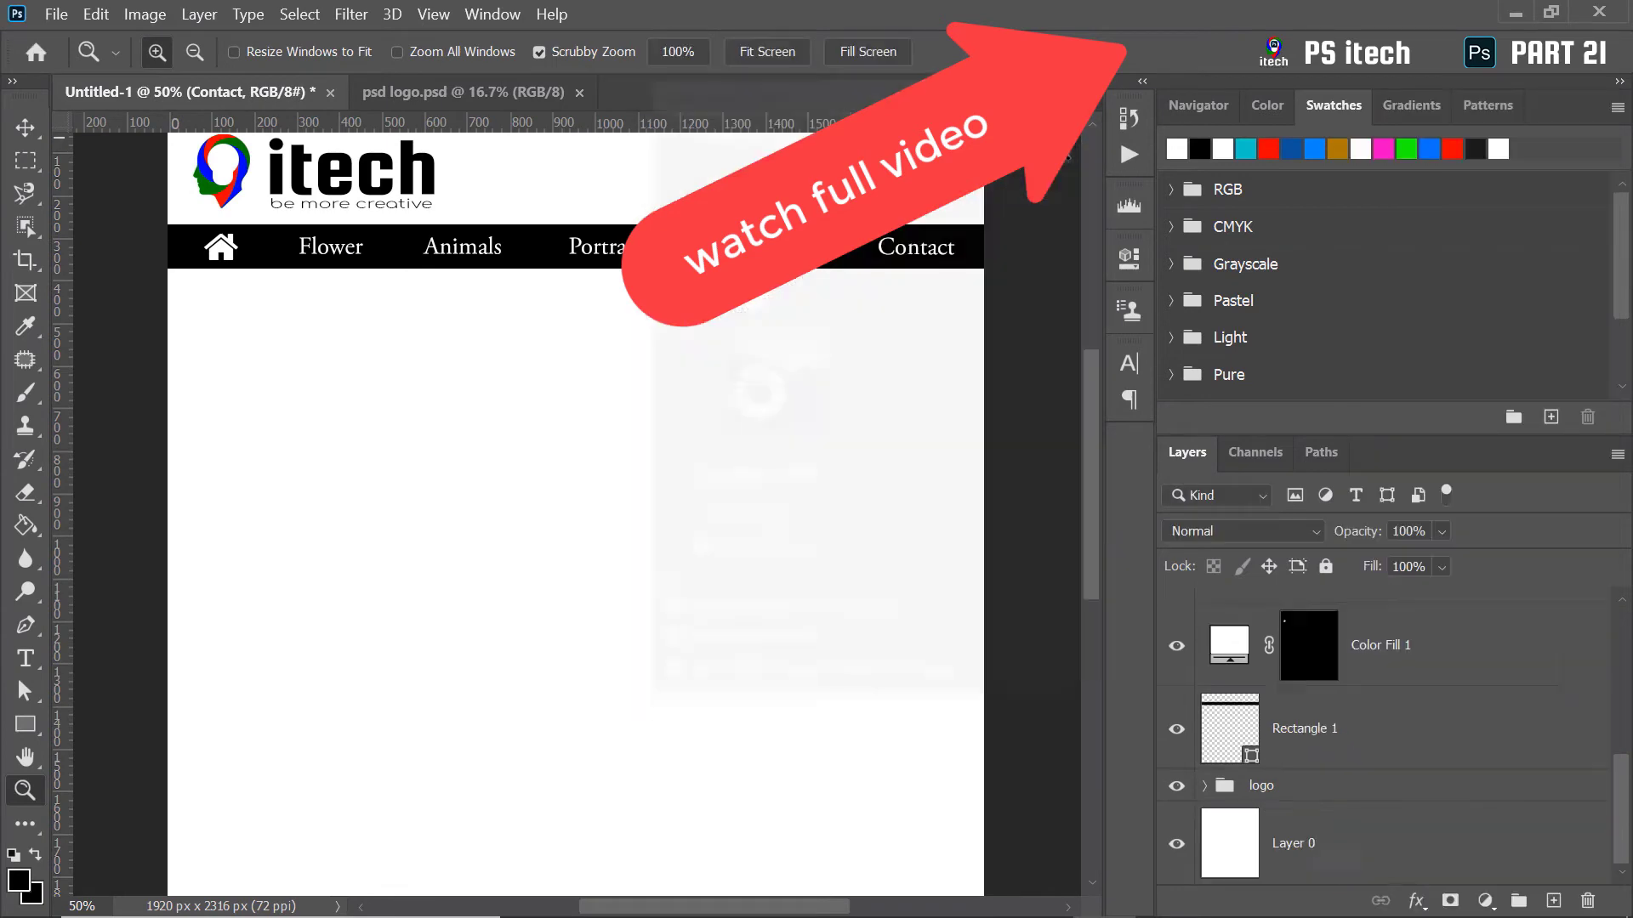
Draw a black rectangle below the menu bar at the left edge of the page as an image placeholder
{"action": "scroll", "coordinate": [1498, 649], "scroll_direction": "up", "scroll_amount": 2}
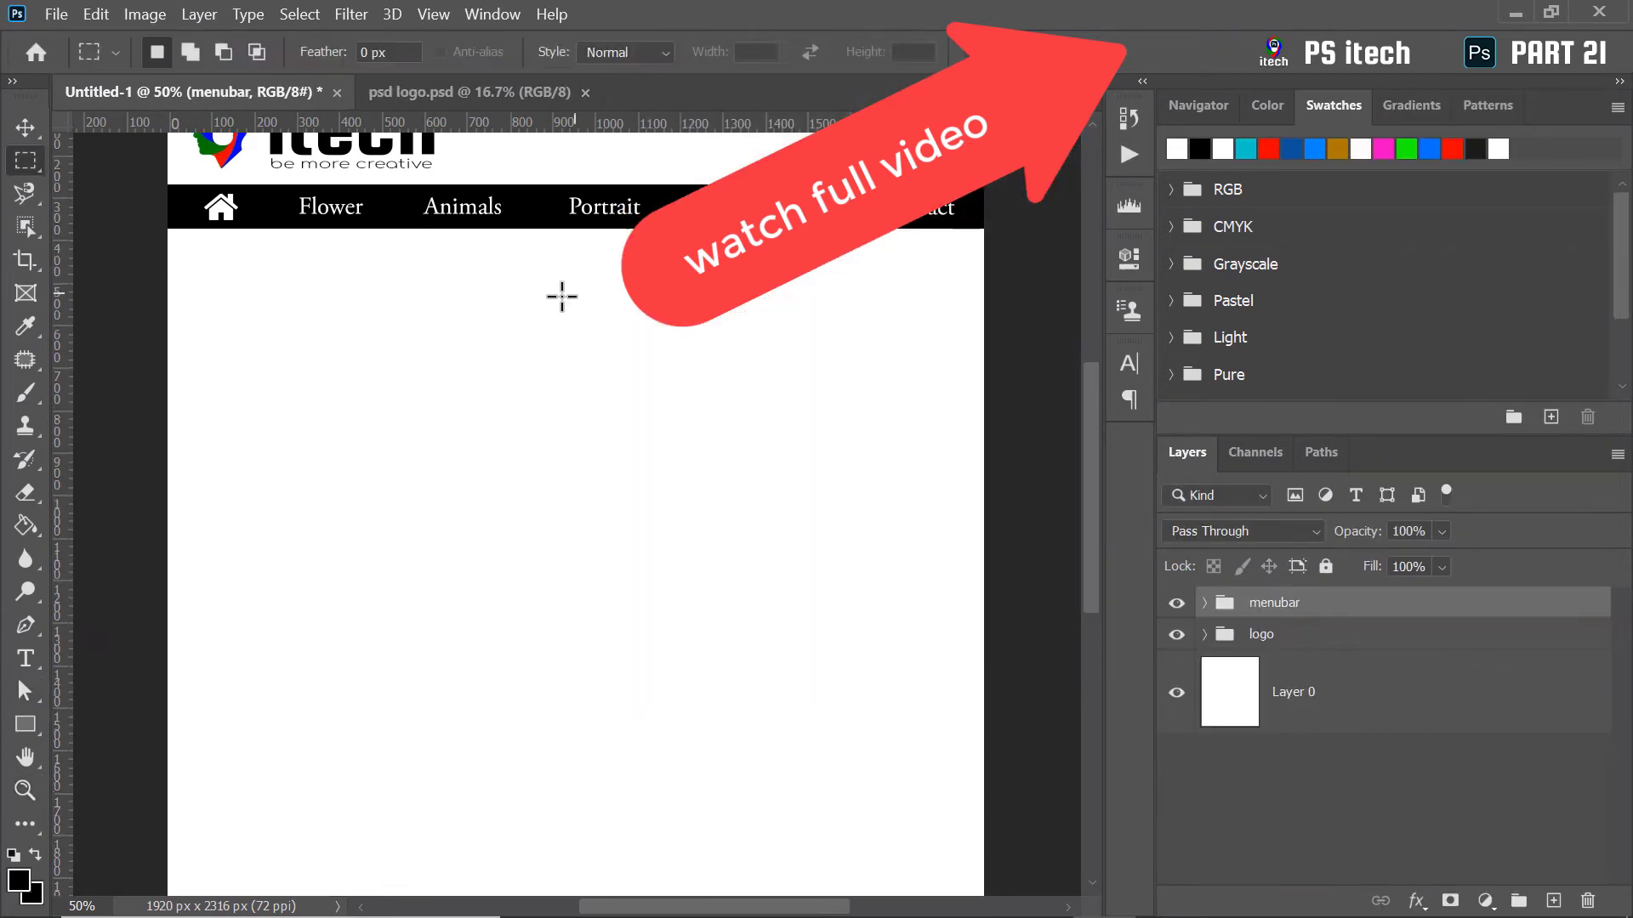
{"action": "key", "text": "u"}
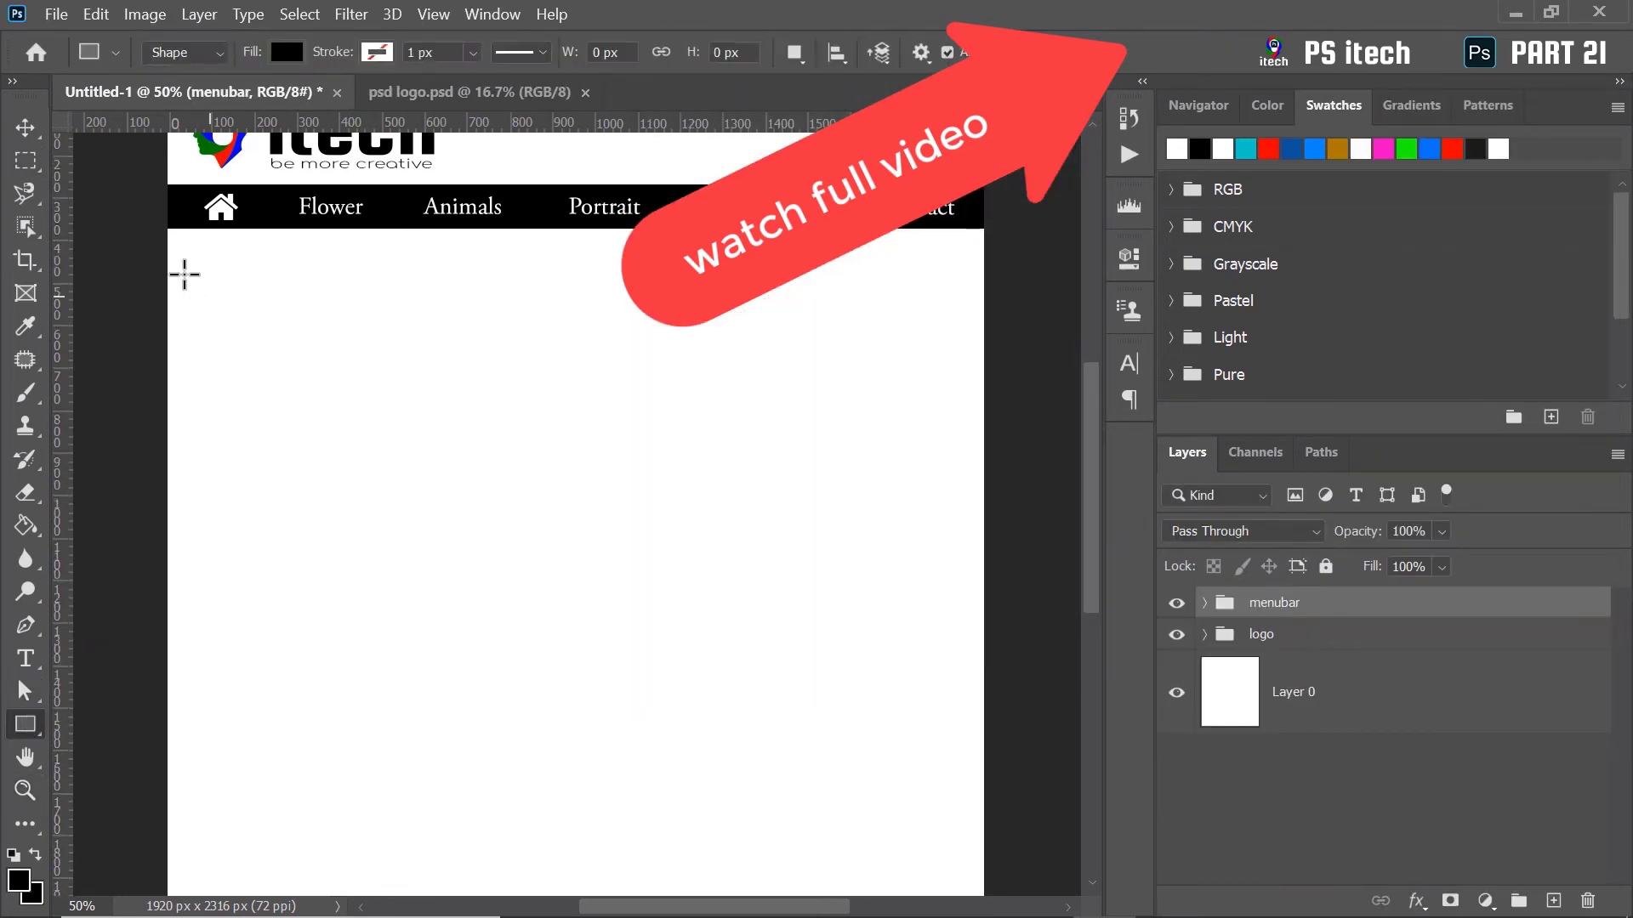
{"action": "left_click_drag", "start_coordinate": [188, 270], "coordinate": [429, 437]}
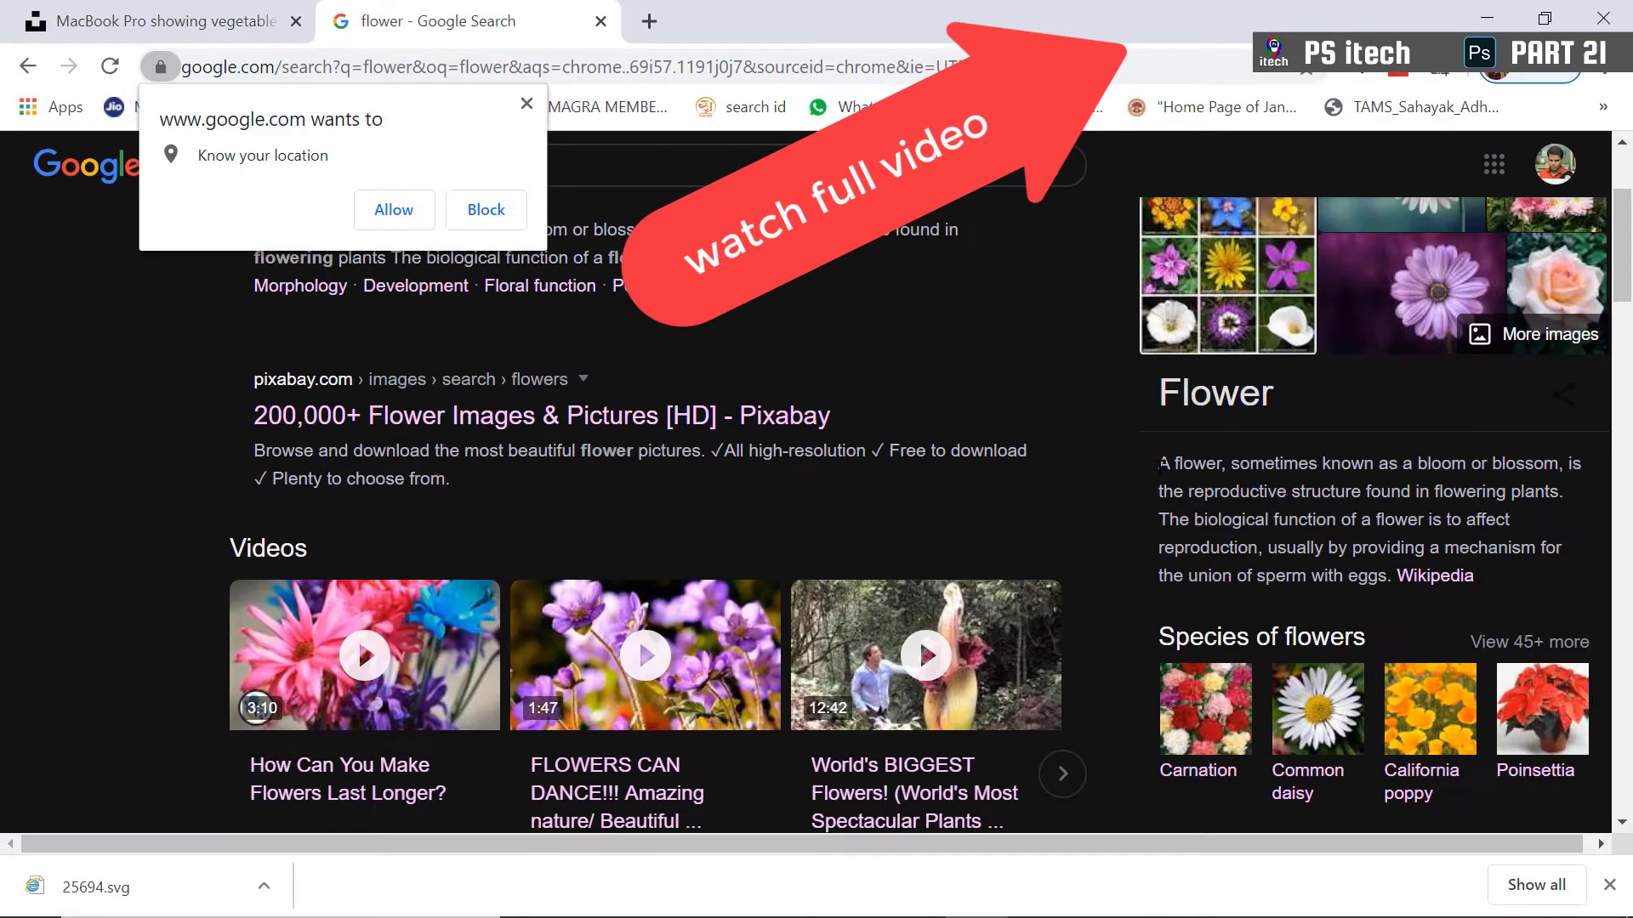
Copy the flower description from the Google results and add it in Photoshop as 55.45 pt text below the Flowers heading
{"action": "left_click_drag", "start_coordinate": [1160, 463], "coordinate": [1450, 520]}
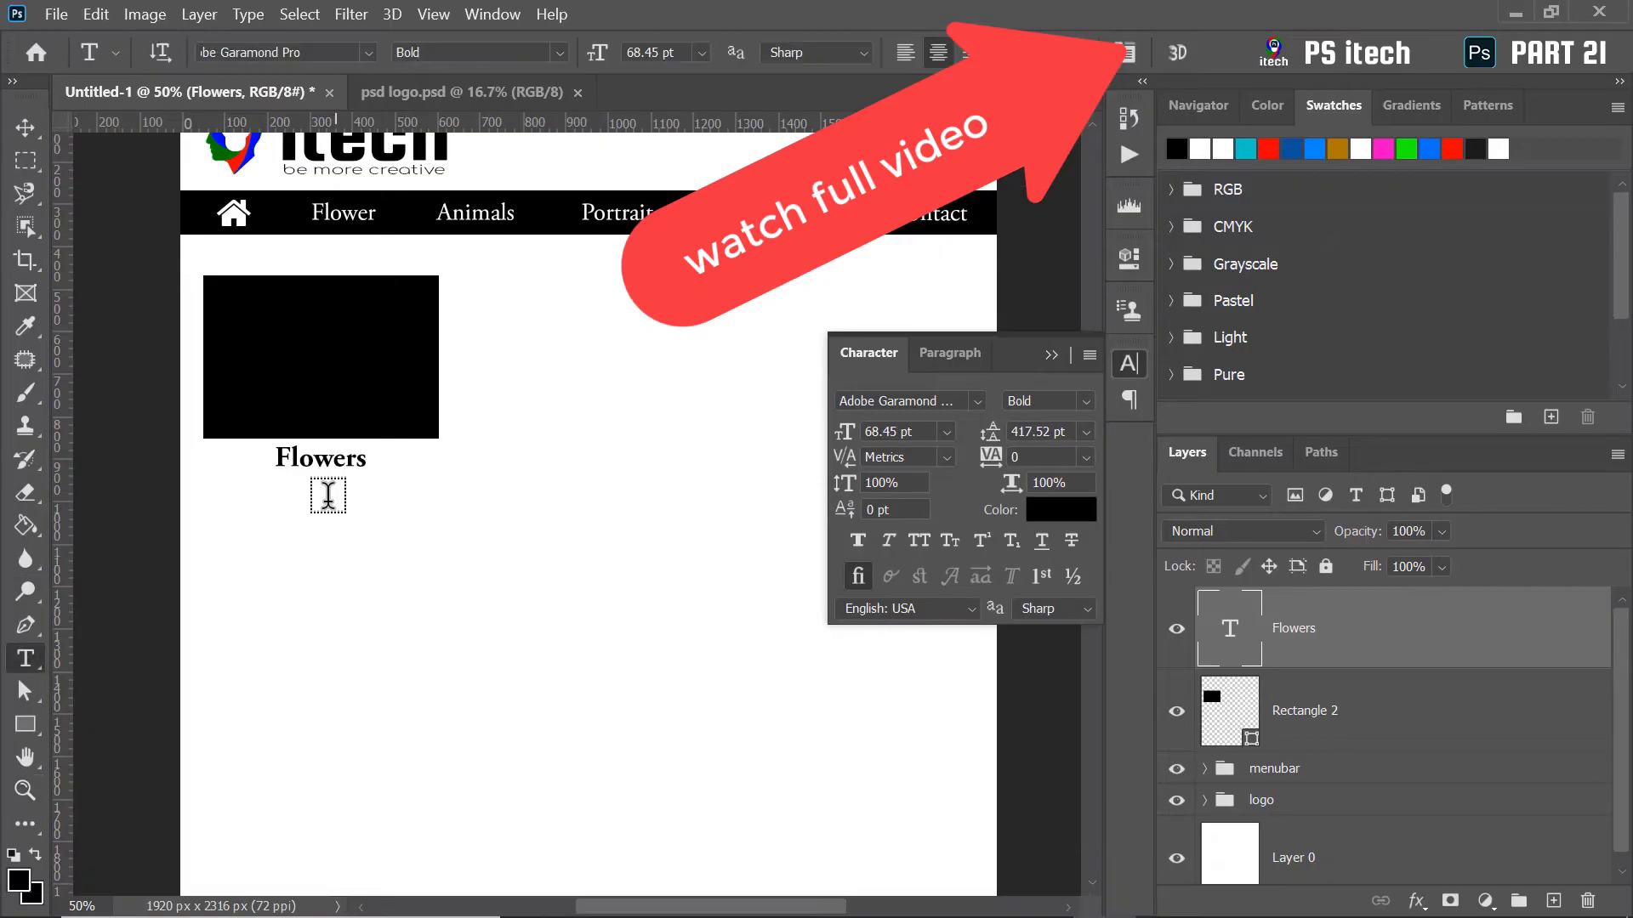
{"action": "left_click", "coordinate": [204, 502]}
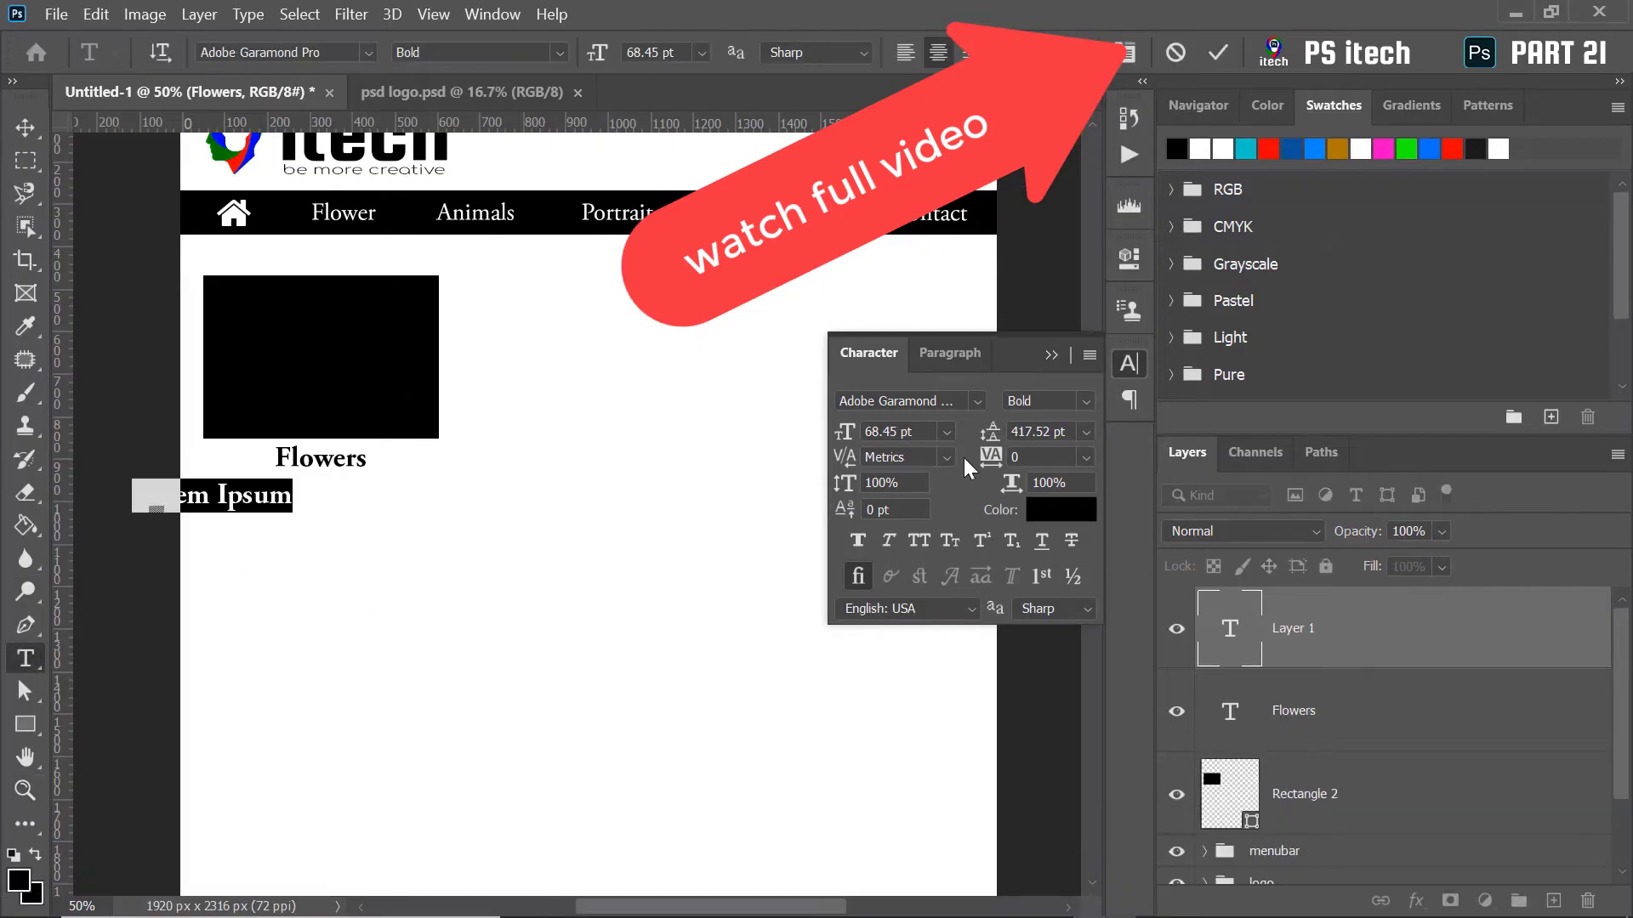
{"action": "left_click_drag", "start_coordinate": [835, 432], "coordinate": [828, 432]}
{"action": "type", "text": "A flower, sometimes known as a bloom or blossom, is the reproductive structure found in flowering plants. The biological function of a flower is to affect"}
Break the flower description onto new lines and set its leading to Auto
{"action": "left_click", "coordinate": [495, 488]}
{"action": "key", "text": "Return"}
{"action": "left_click", "coordinate": [1057, 455]}
{"action": "key", "text": "ctrl+a"}
Move the flower description beneath the Flowers heading and group the post's layers
{"action": "left_click", "coordinate": [16, 127]}
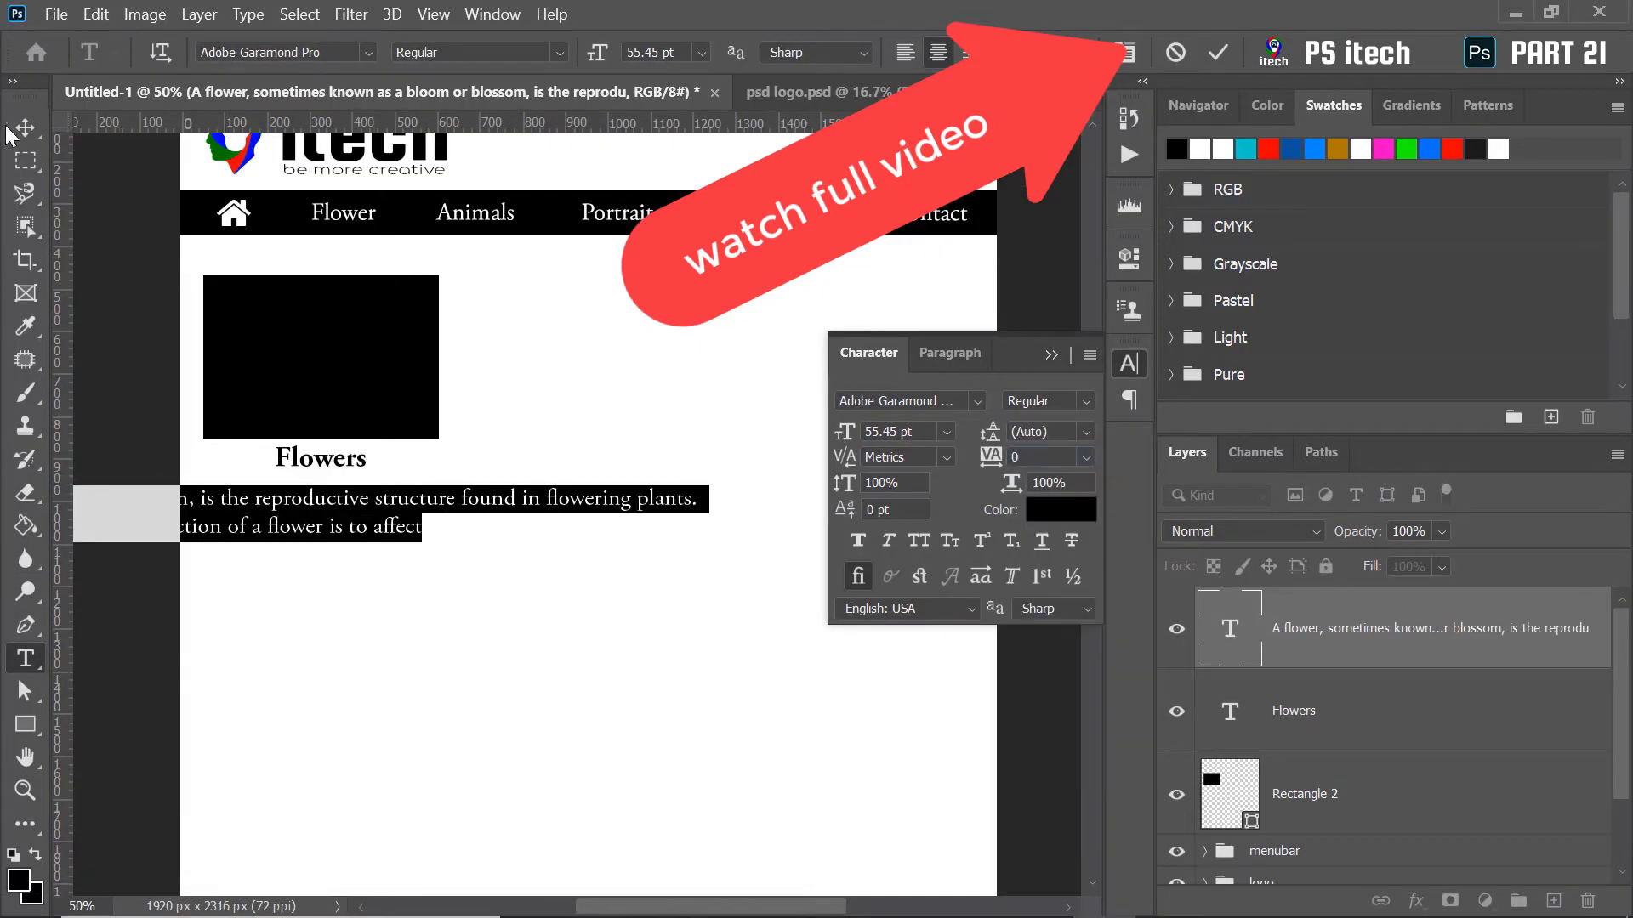
{"action": "left_click", "coordinate": [487, 496]}
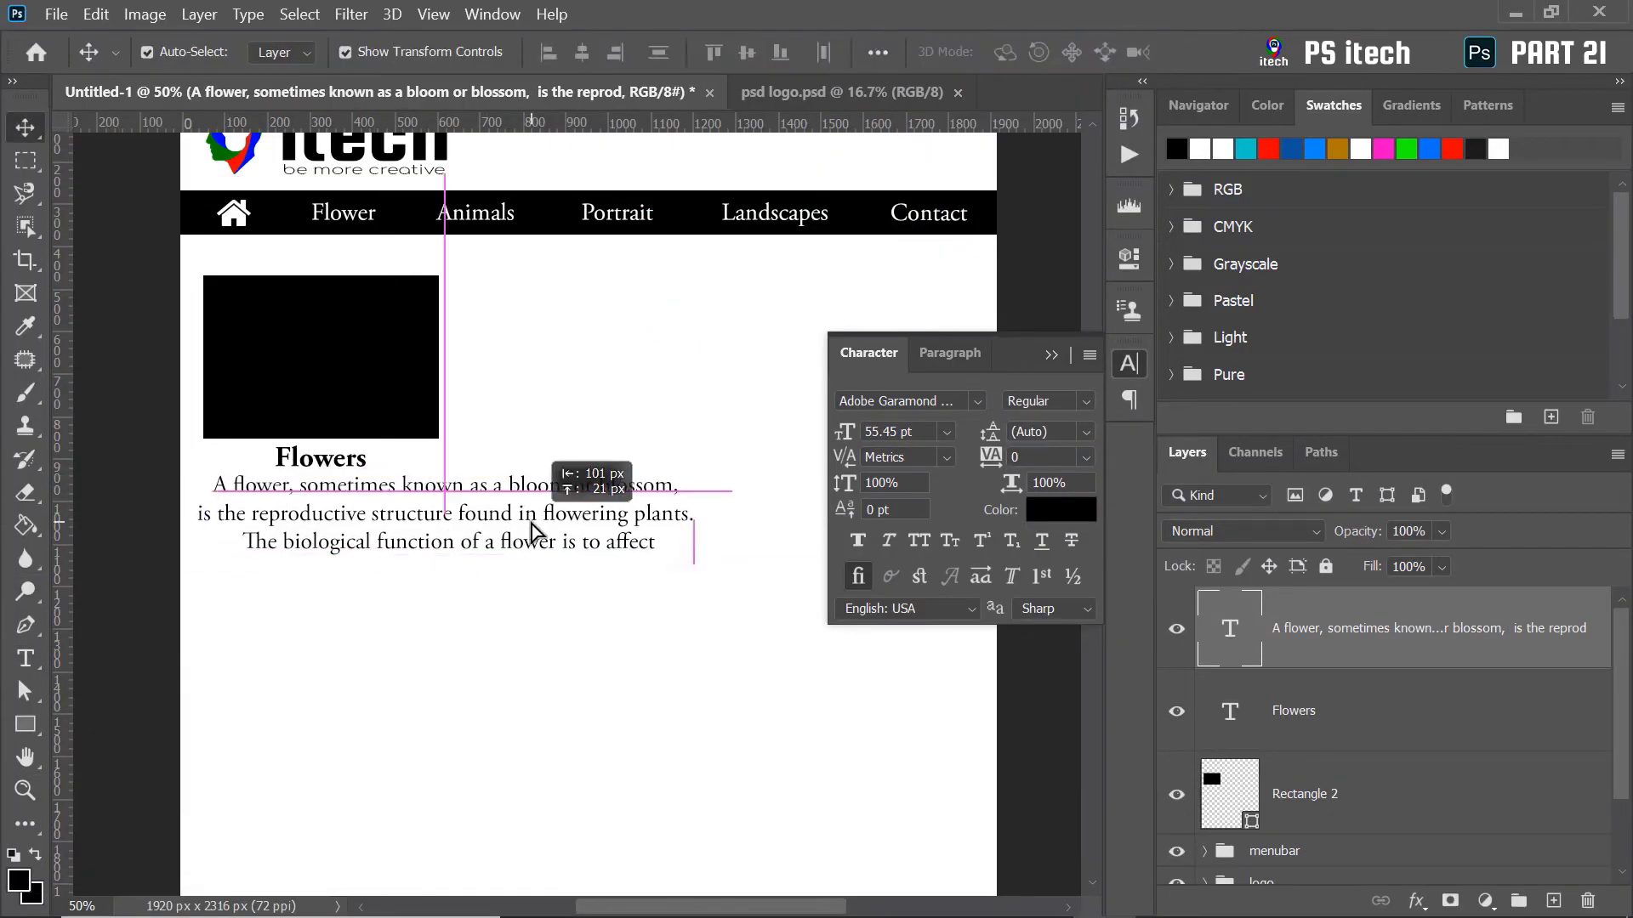
{"action": "key", "text": "ctrl+g"}
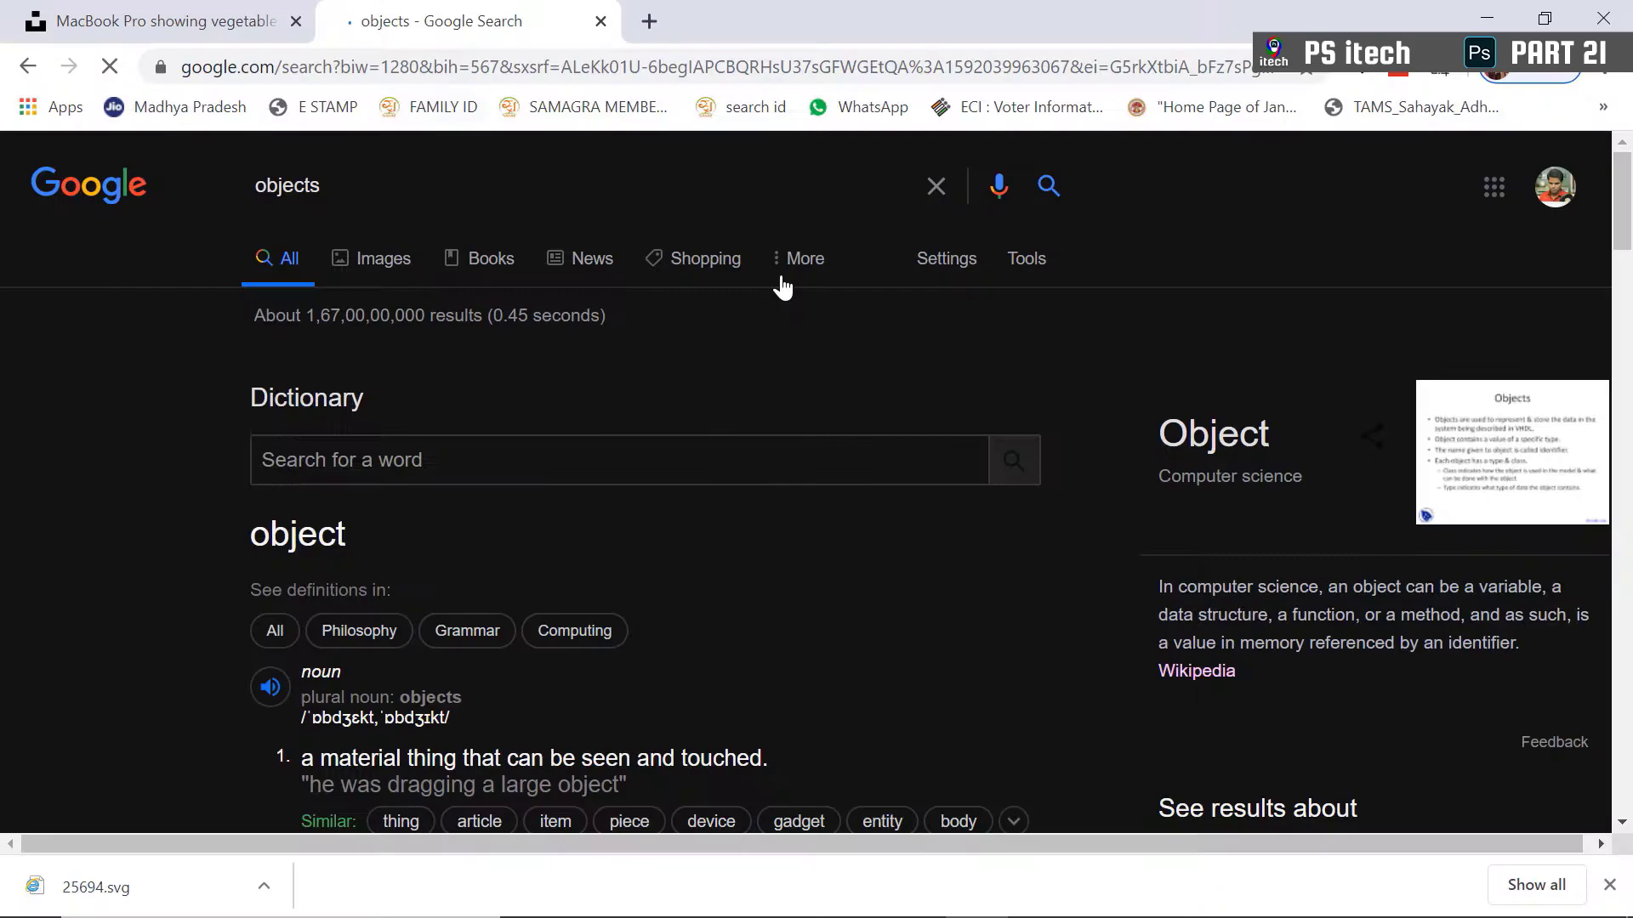
Replace the text under the Objects heading with the computer science description copied from Google, and group the footer's profile layers
{"action": "left_click_drag", "start_coordinate": [1159, 581], "coordinate": [1520, 644]}
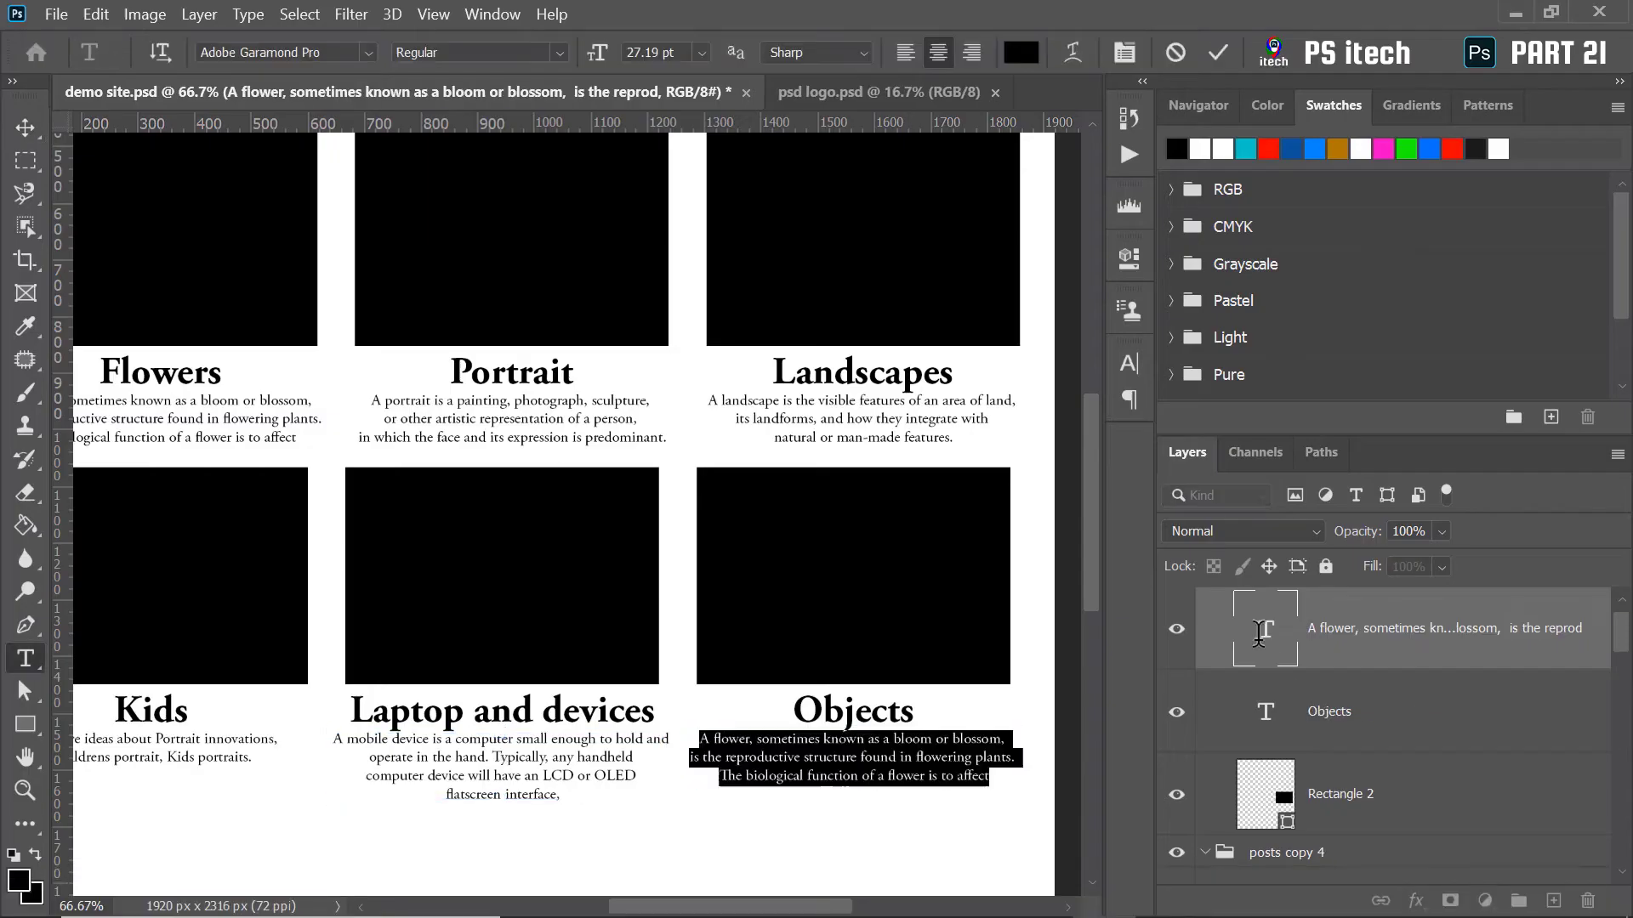
{"action": "type", "text": "In computer science, an object can be a variable, a data structure, a function, or a method, and as such, is a value in memory referenced by an identifier."}
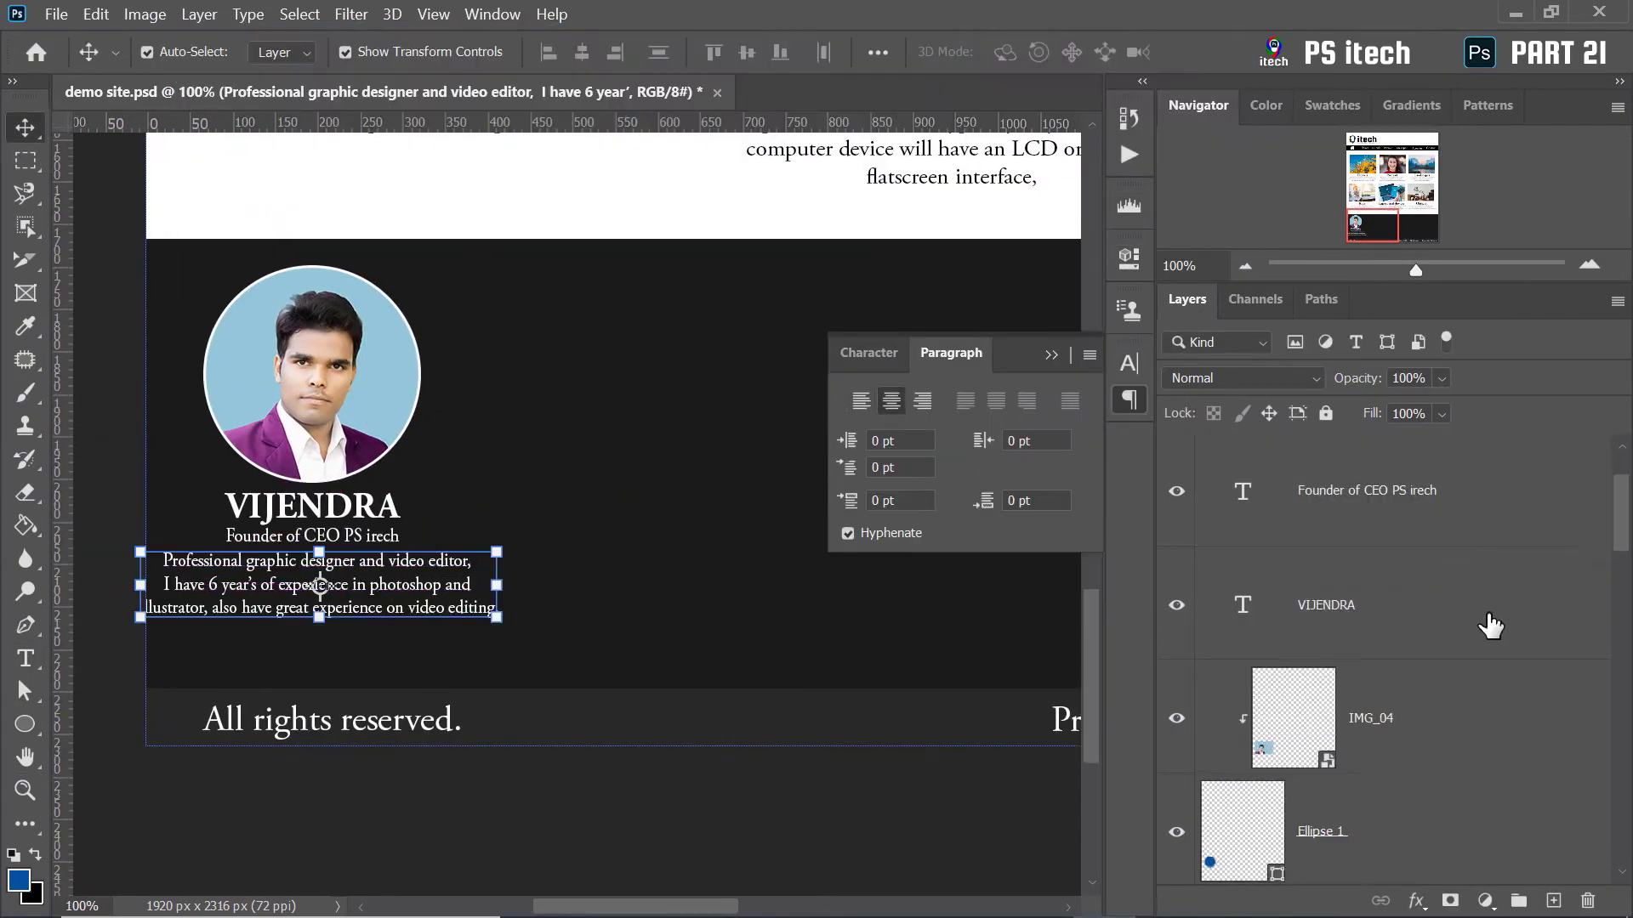
{"action": "key", "text": "ctrl+g"}
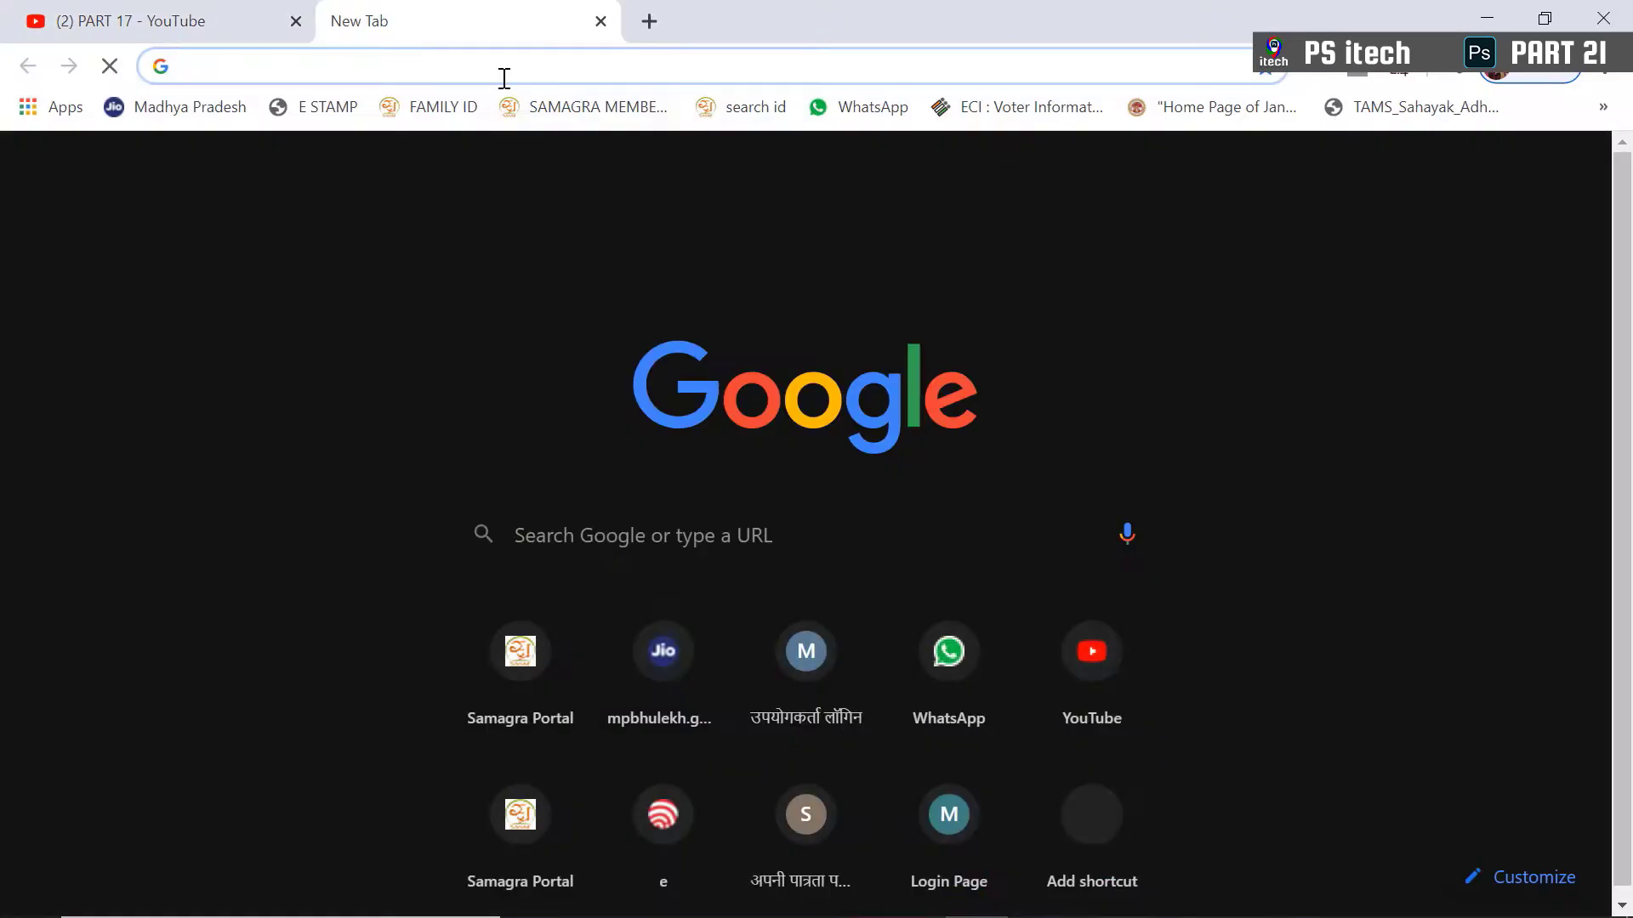
Search the web for social images and paste a social media icon into the footer under Follow us on
{"action": "type", "text": "social imag"}
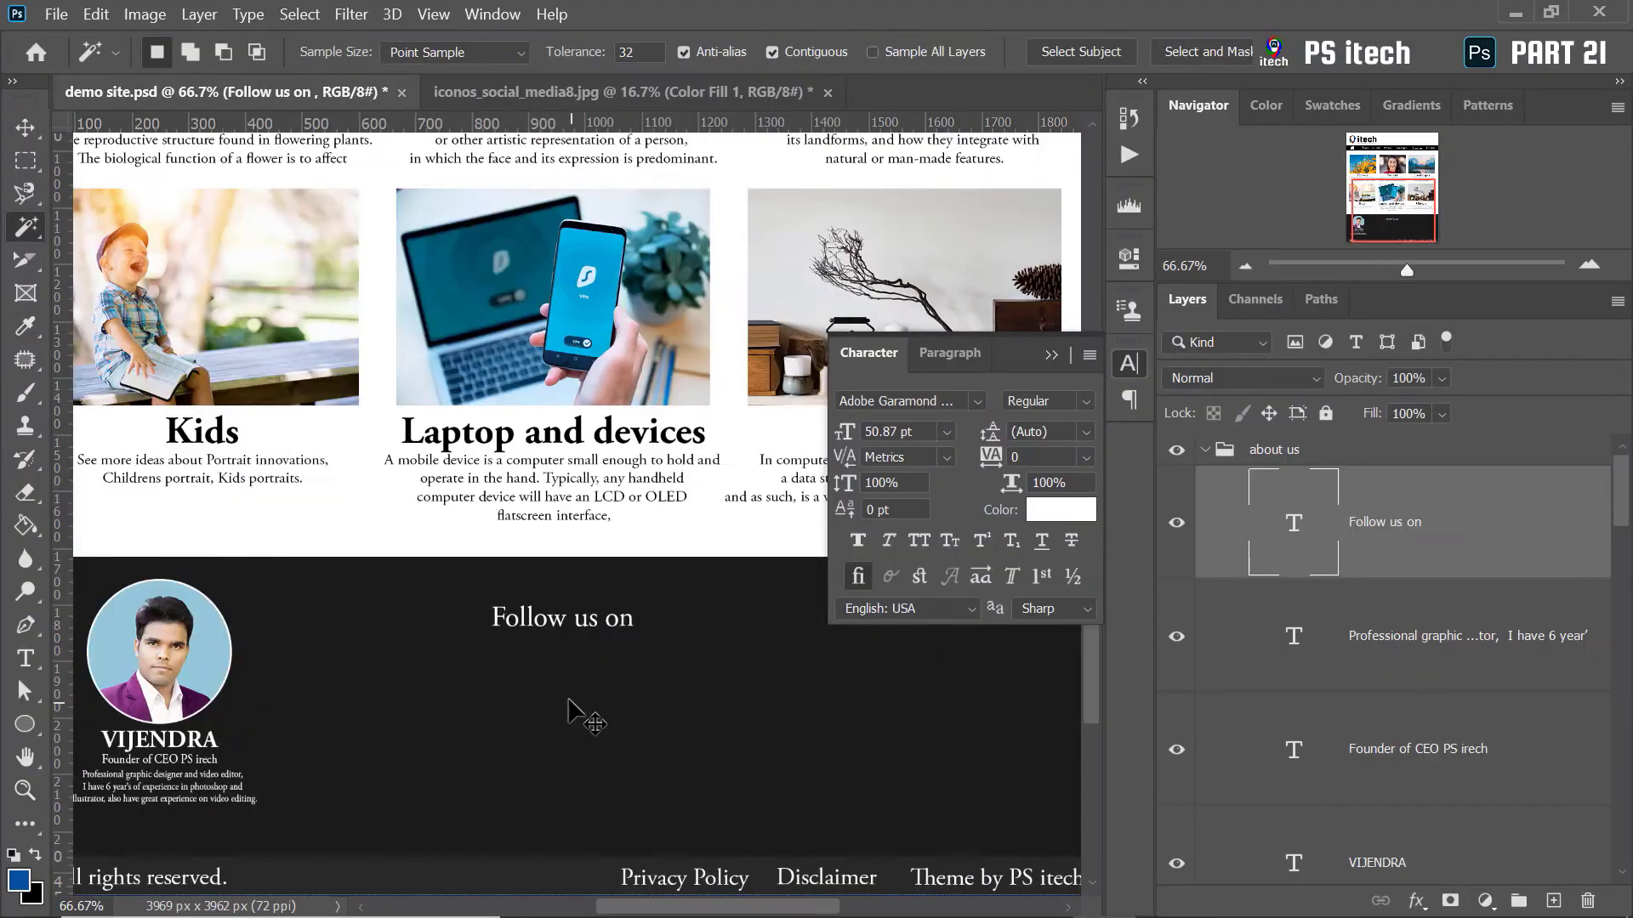
{"action": "key", "text": "ctrl+v"}
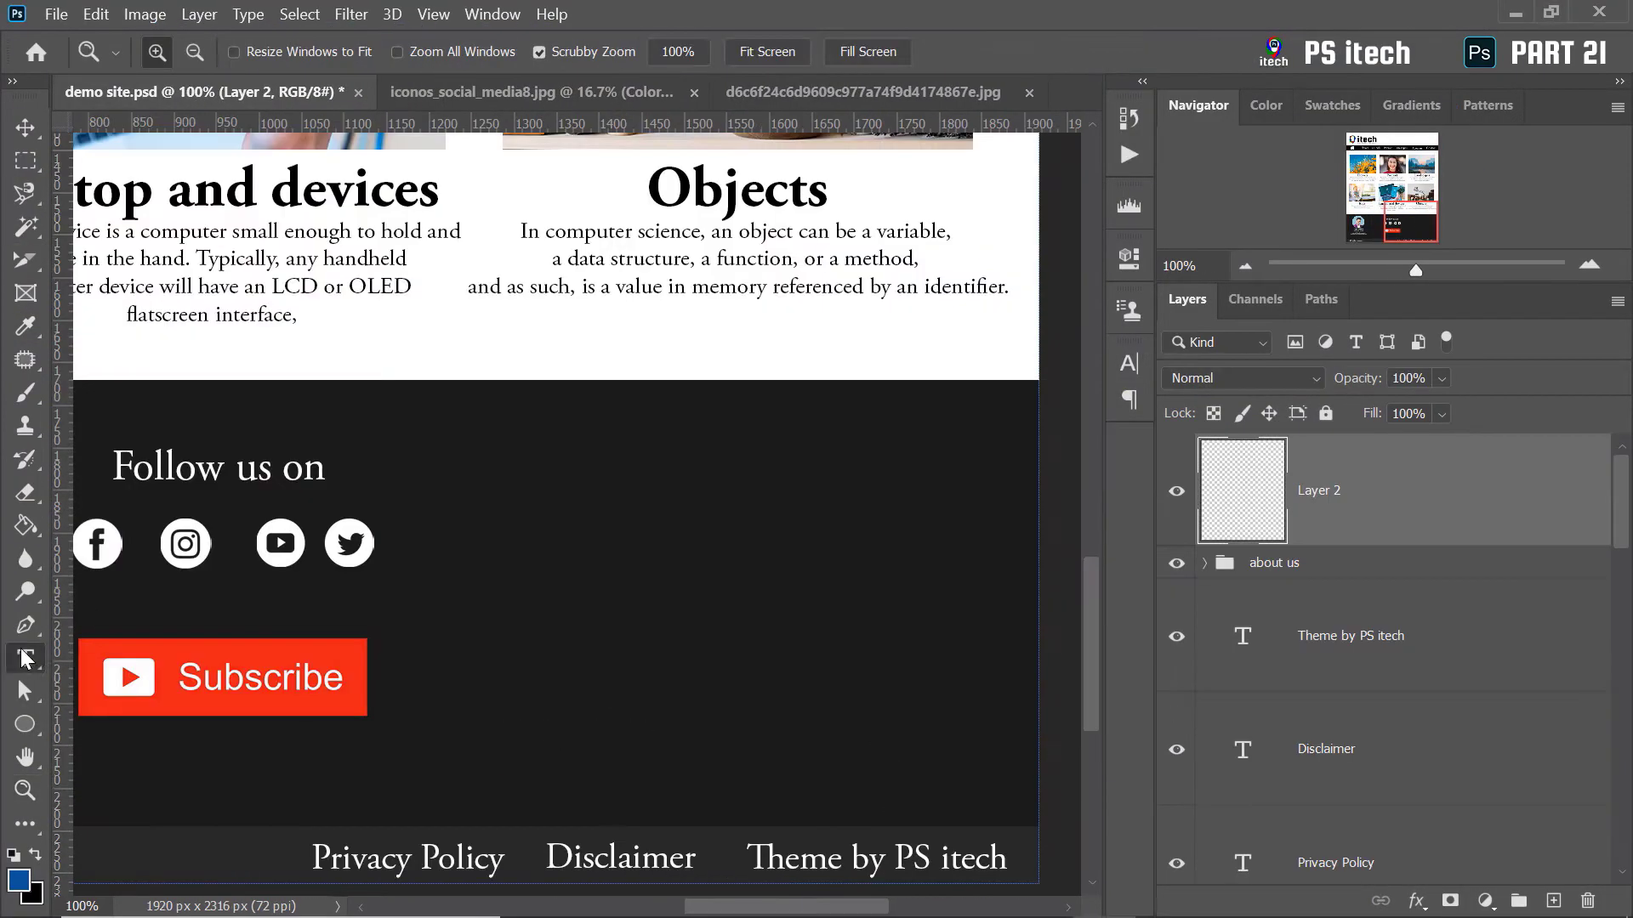
Add the text "Categories" to the footer beside the Follow us on section and open its character settings
{"action": "key", "text": "t"}
{"action": "left_click", "coordinate": [625, 481]}
{"action": "type", "text": "Categories"}
{"action": "key", "text": "ctrl+a"}
{"action": "left_click", "coordinate": [1129, 364]}
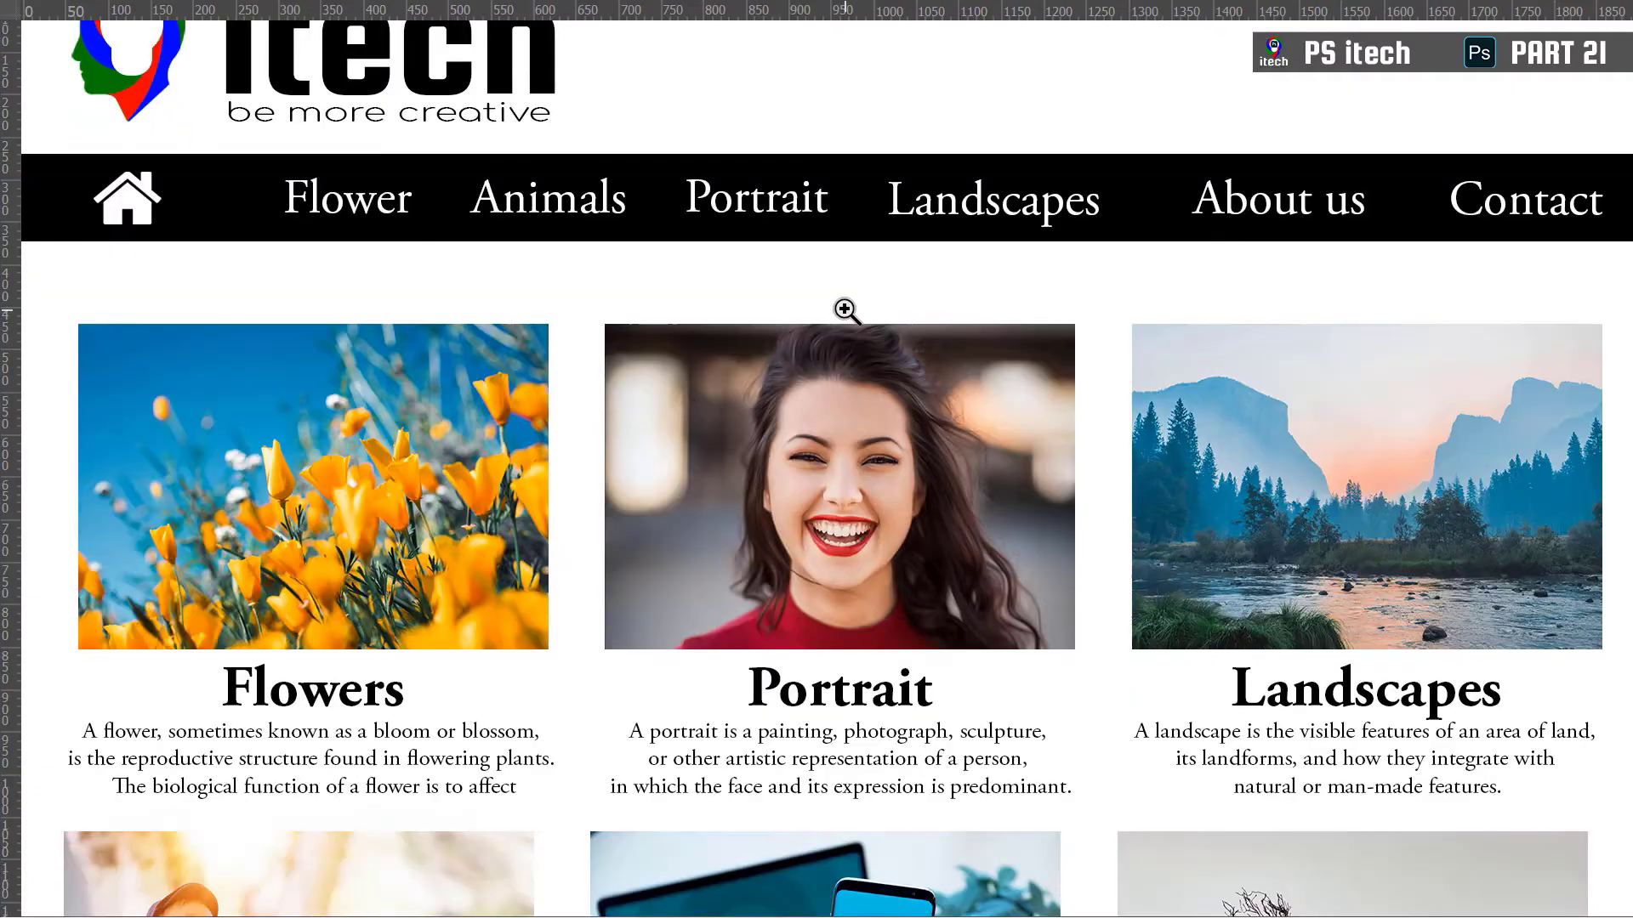
Draw separate slices around the Flower, Portrait and Landscapes items in the menu bar with the Slice Tool
{"action": "scroll", "coordinate": [846, 323], "scroll_direction": "down", "scroll_amount": 10}
{"action": "scroll", "coordinate": [846, 327], "scroll_direction": "down", "scroll_amount": 3}
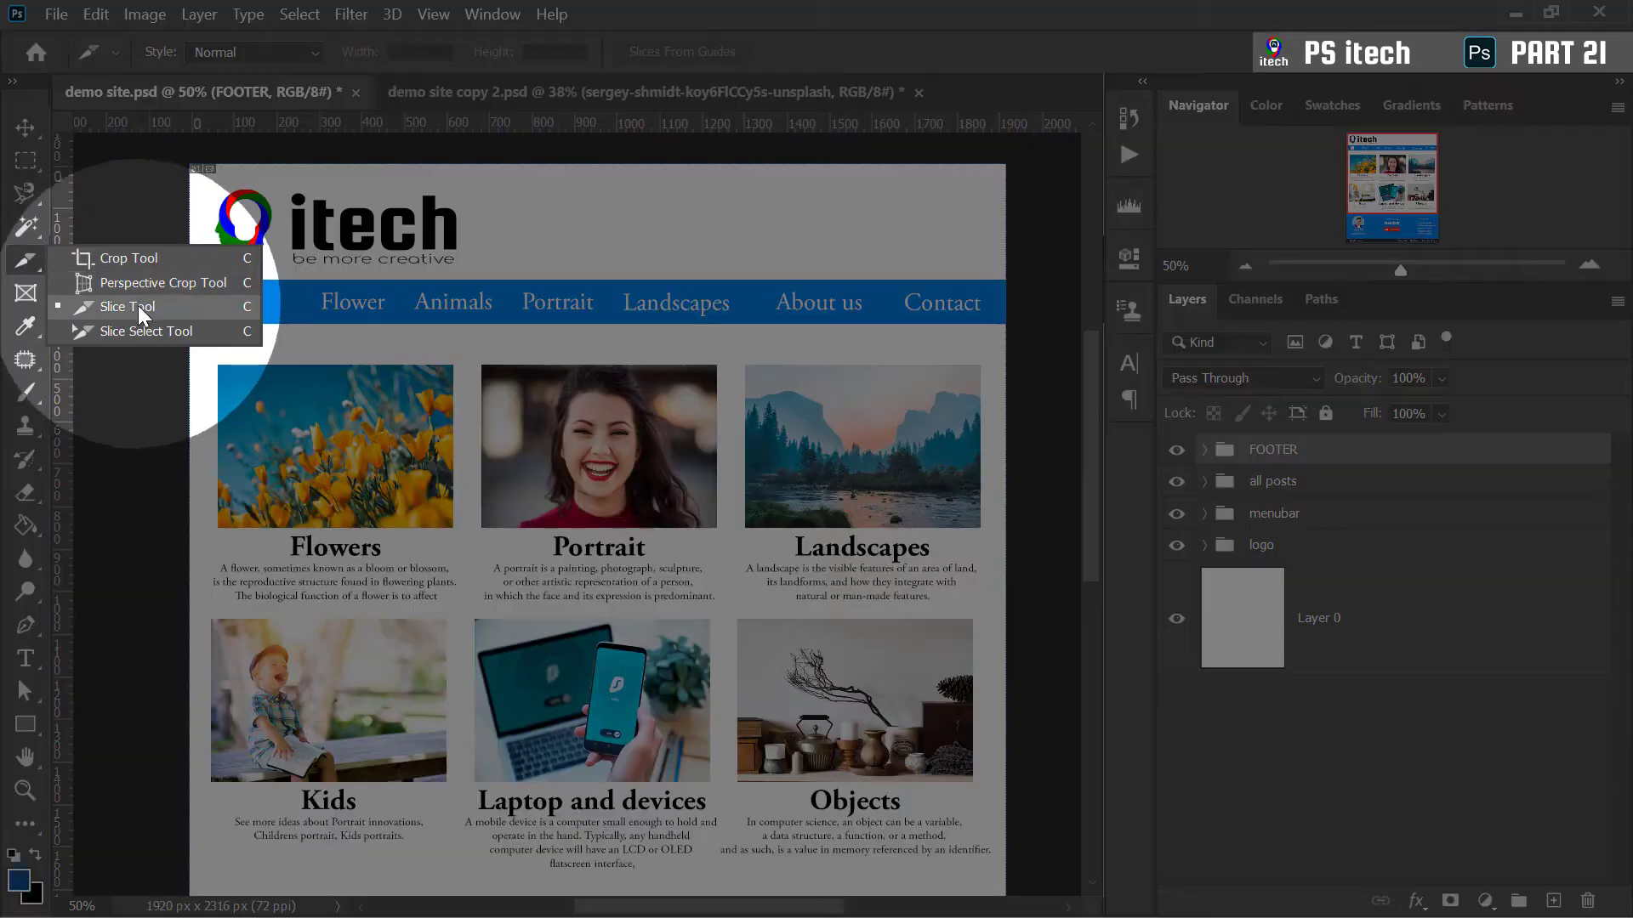
{"action": "left_click", "coordinate": [141, 306]}
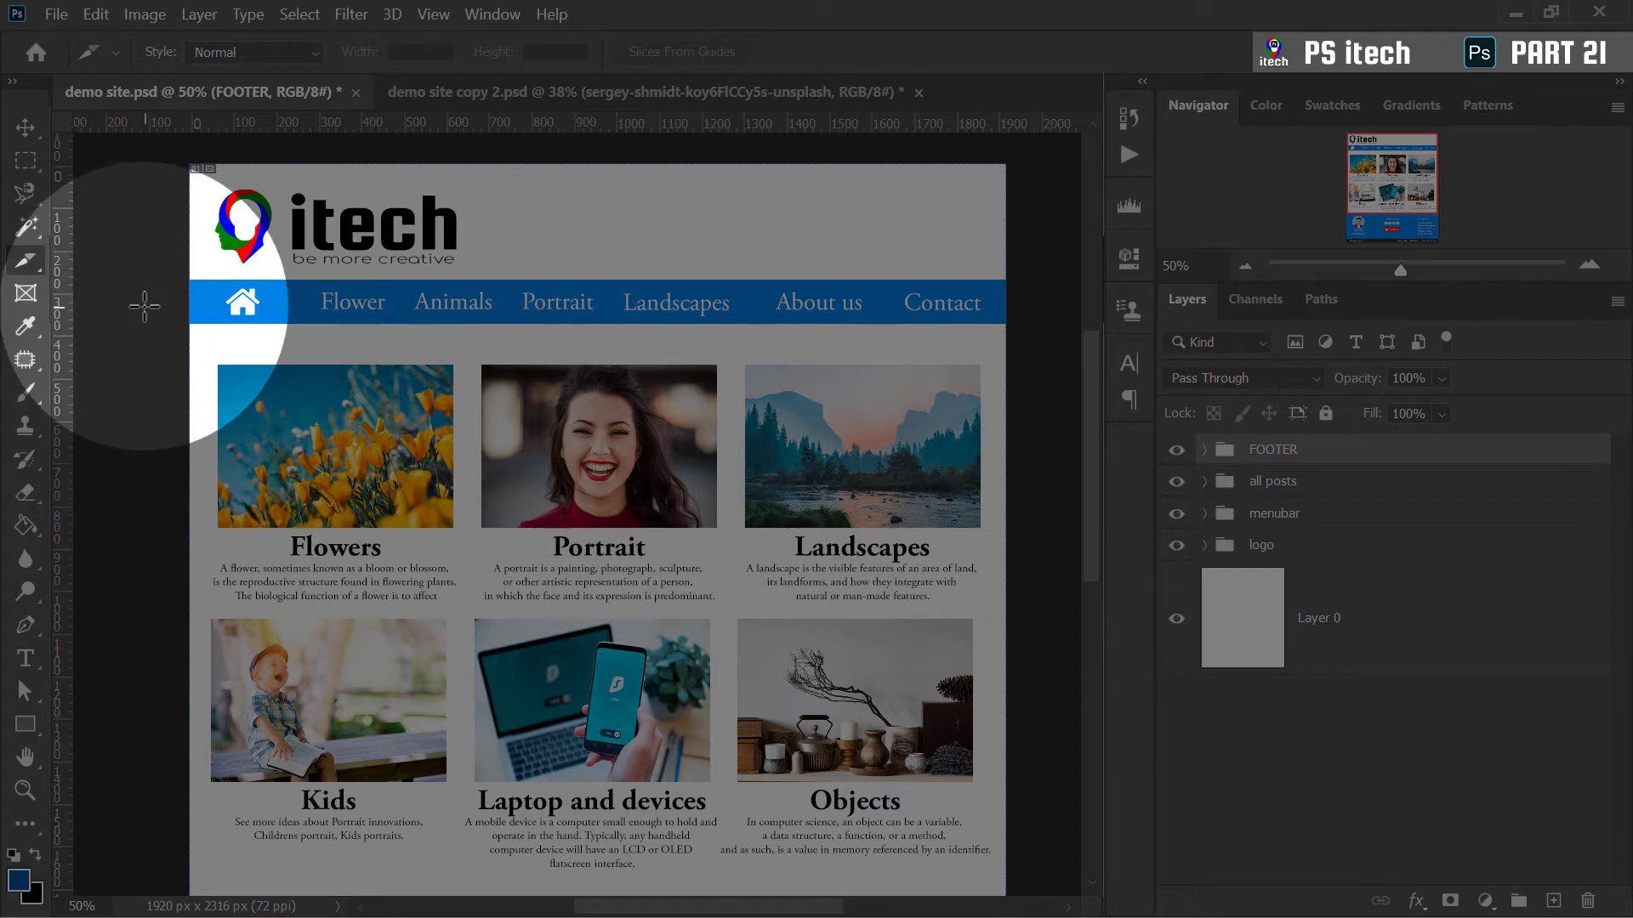
{"action": "scroll", "coordinate": [459, 347], "scroll_direction": "up", "scroll_amount": 3}
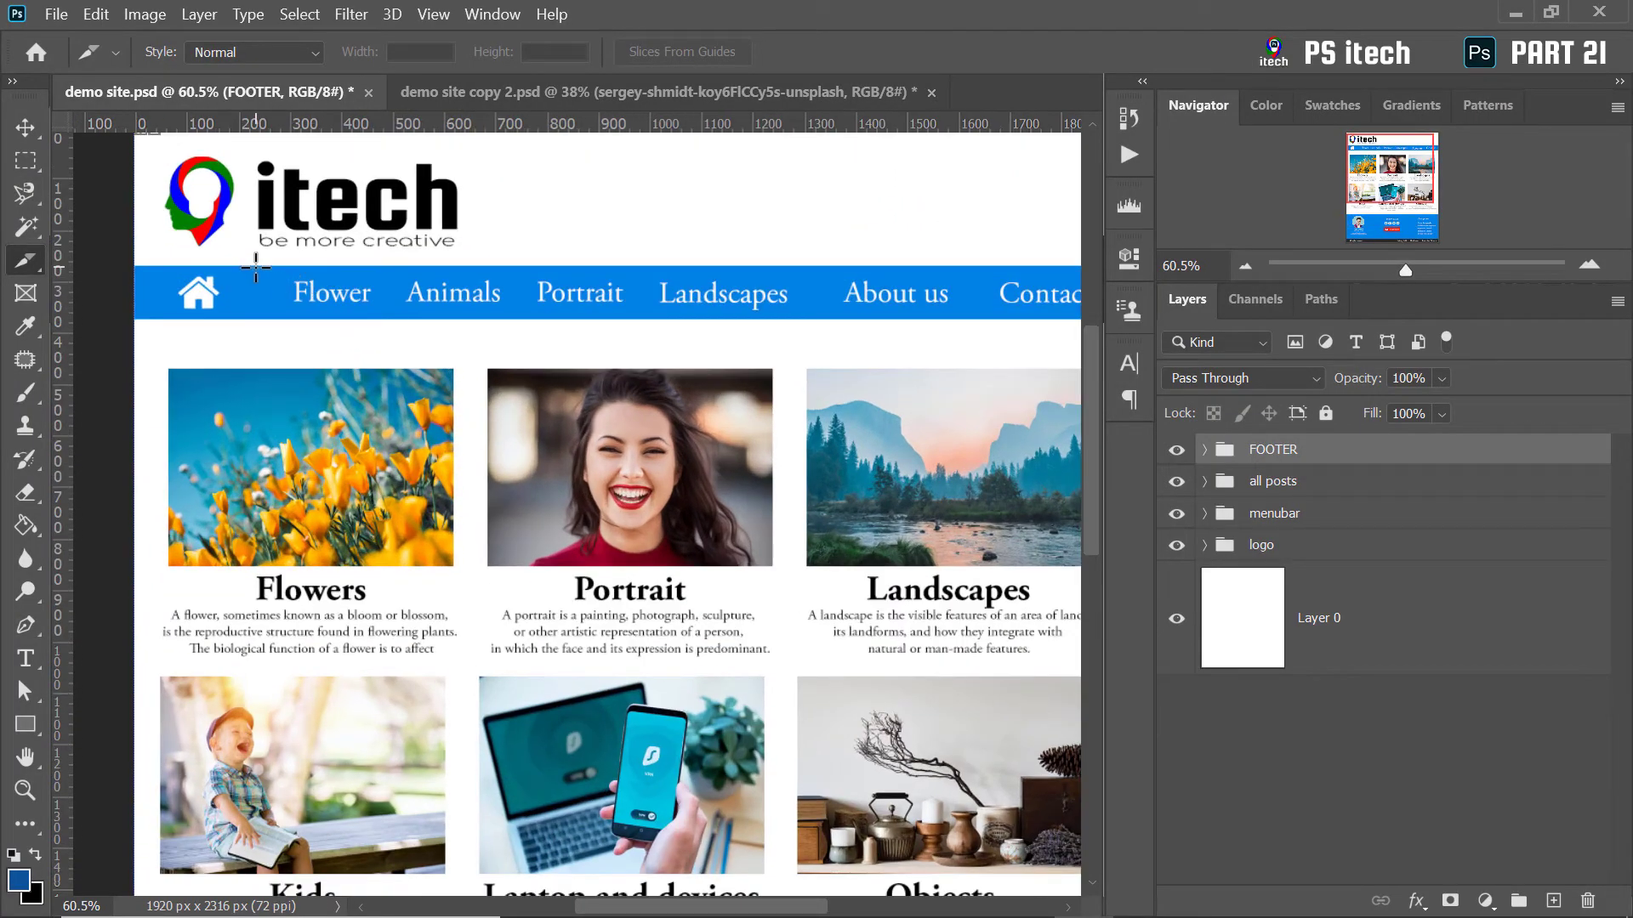
{"action": "left_click_drag", "start_coordinate": [271, 267], "coordinate": [393, 319]}
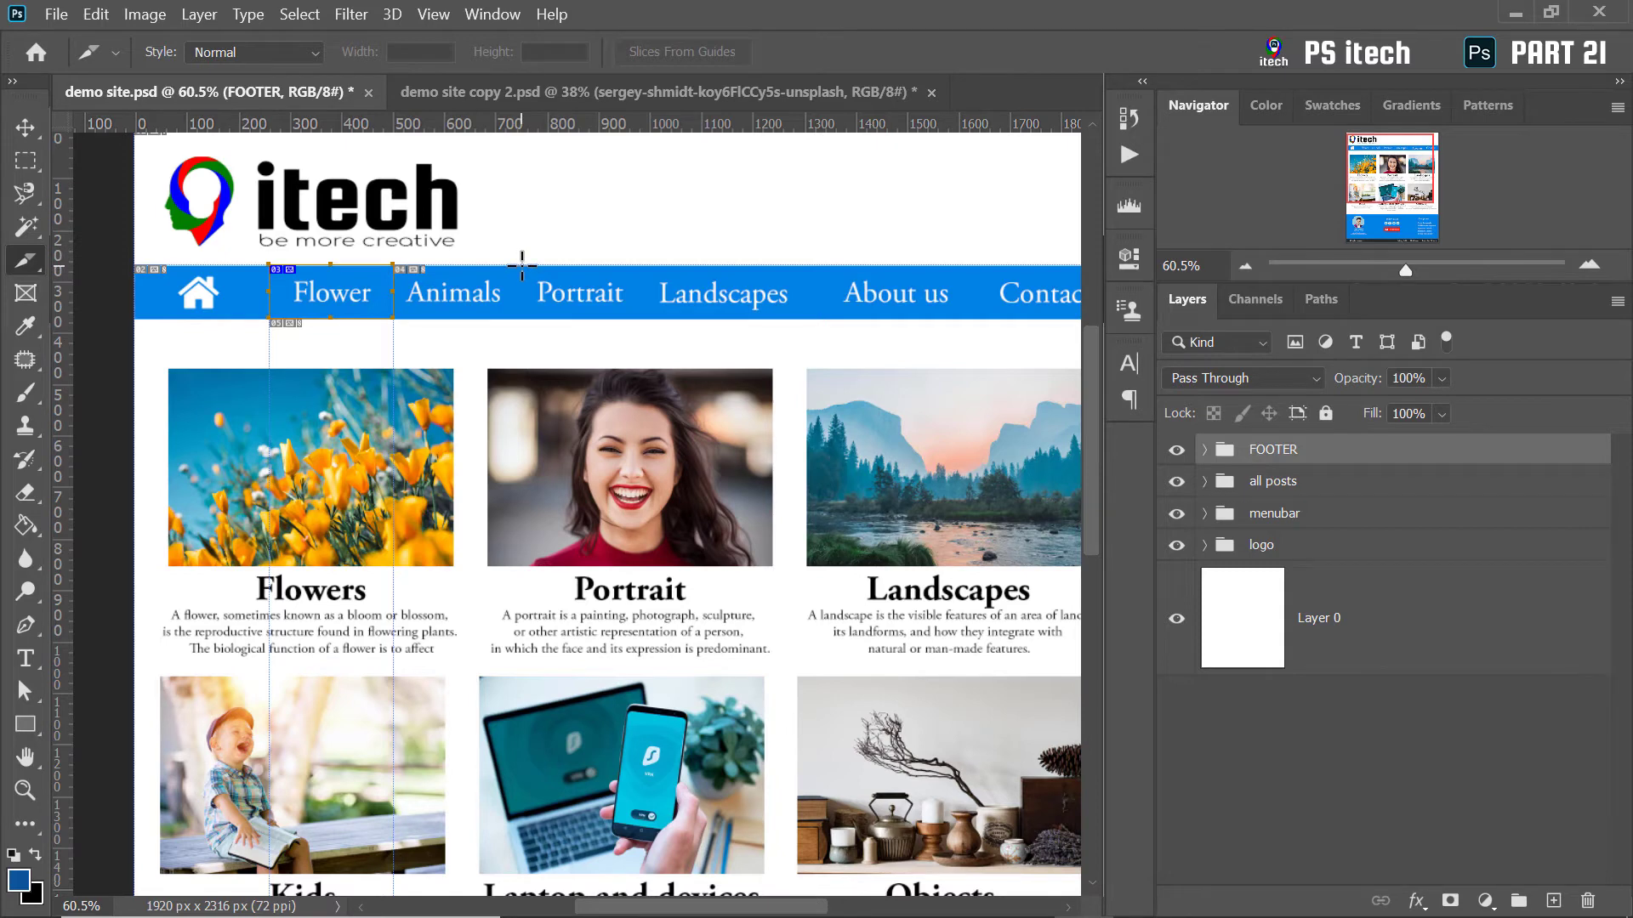
{"action": "left_click_drag", "start_coordinate": [514, 267], "coordinate": [634, 319]}
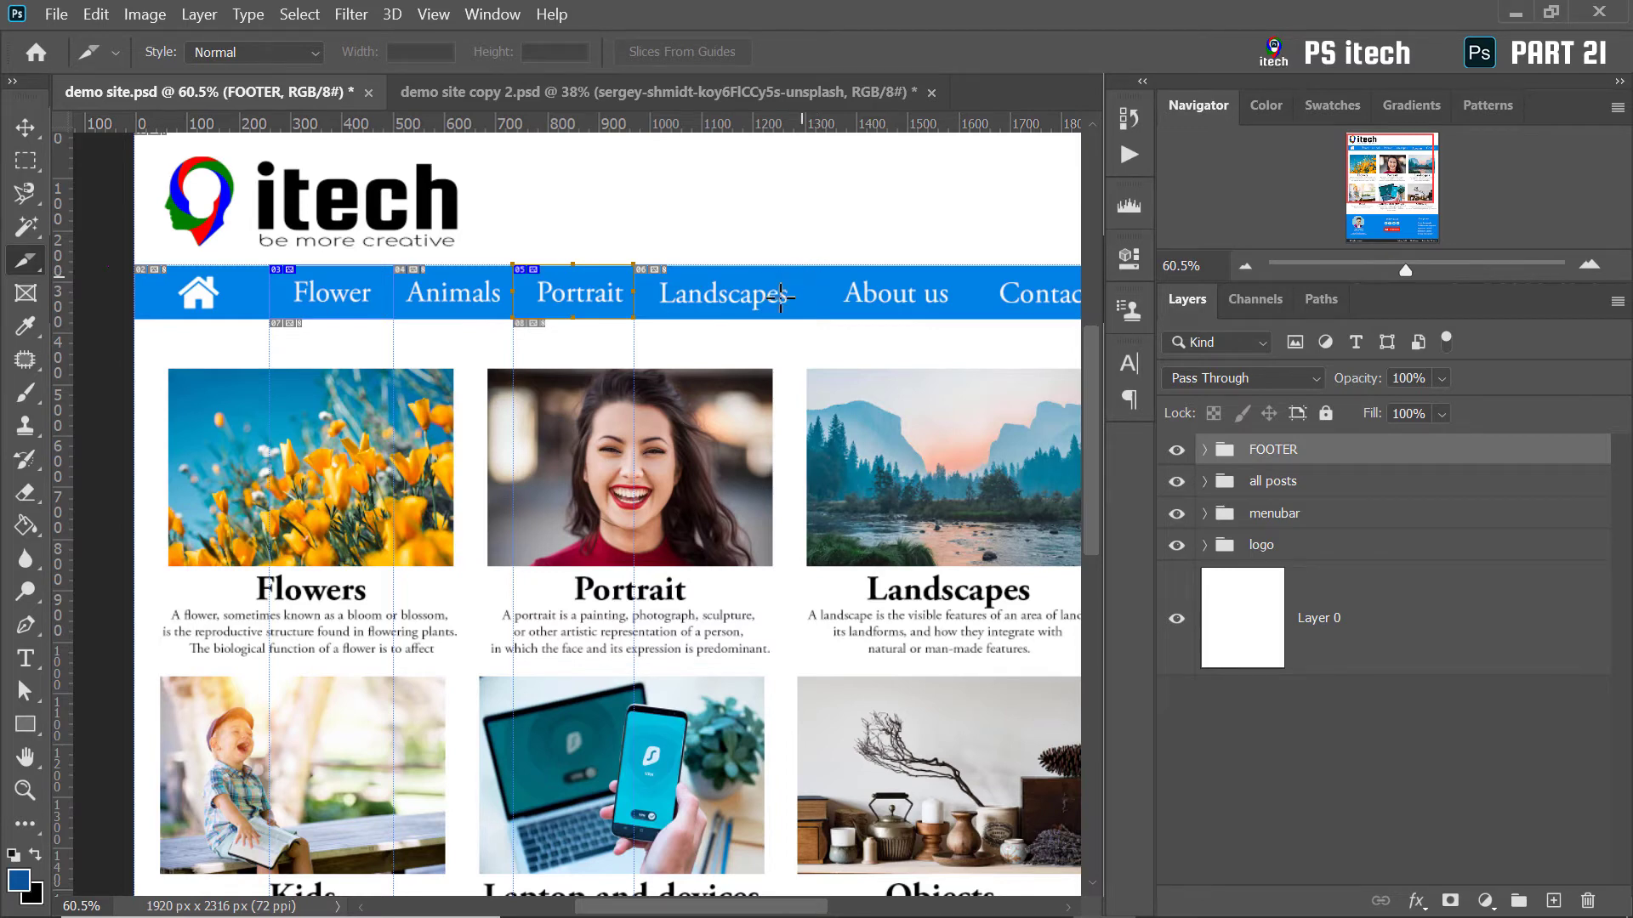
{"action": "left_click_drag", "start_coordinate": [806, 267], "coordinate": [643, 318]}
Draw a slice around each of the Flowers, Portrait and Landscapes posts, covering the image and its heading
{"action": "left_click_drag", "start_coordinate": [160, 363], "coordinate": [474, 597]}
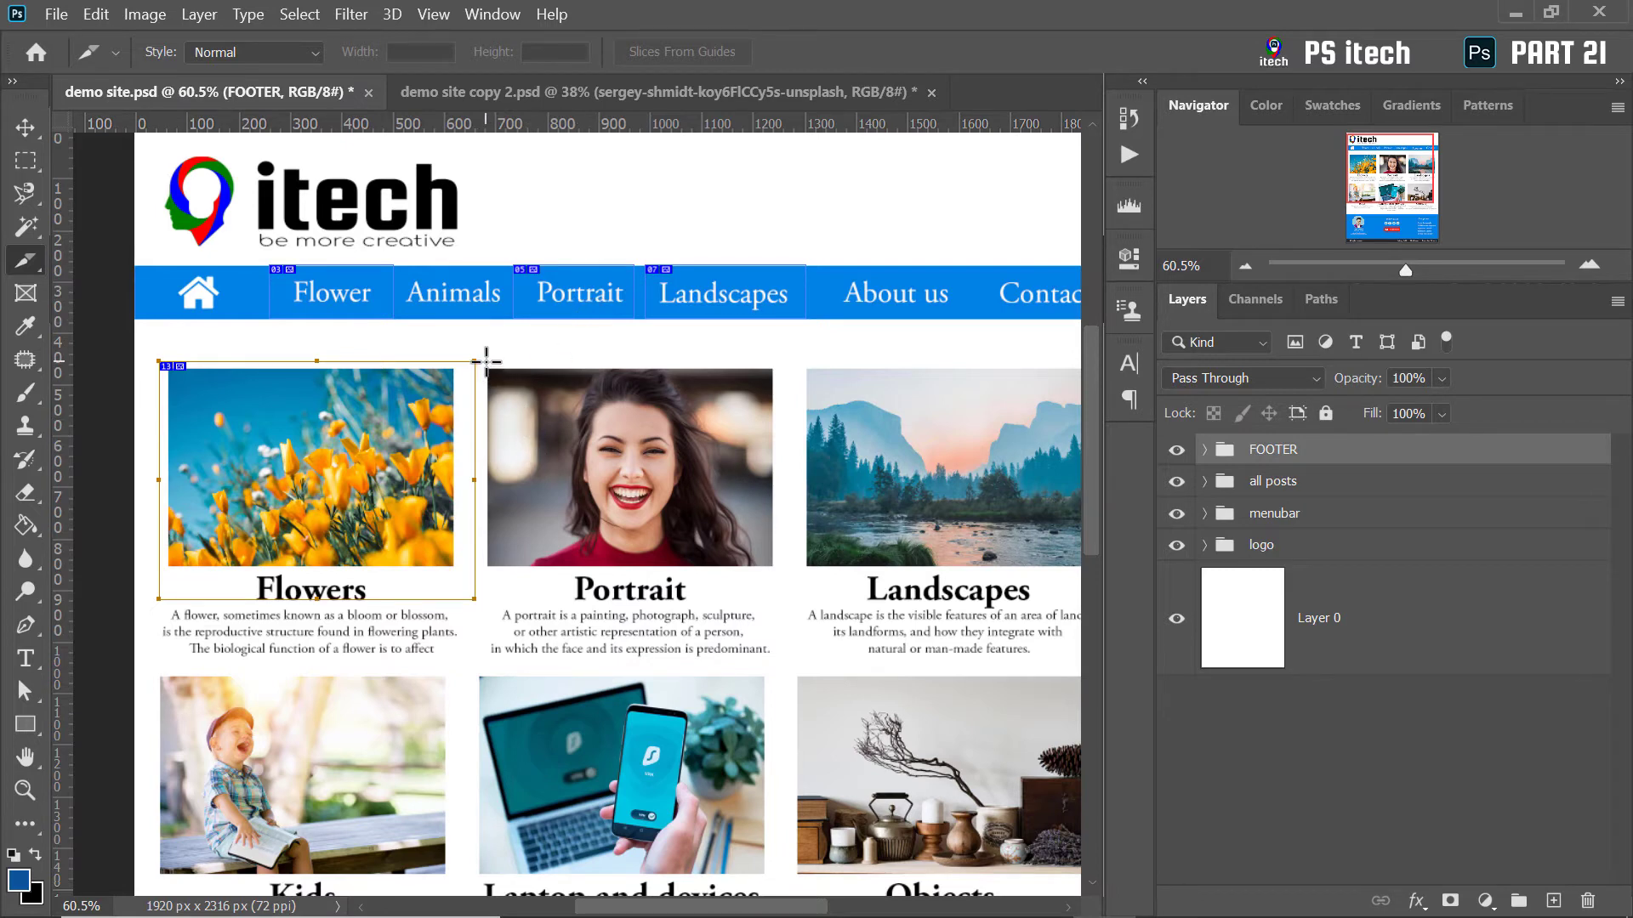
{"action": "left_click_drag", "start_coordinate": [478, 363], "coordinate": [782, 599]}
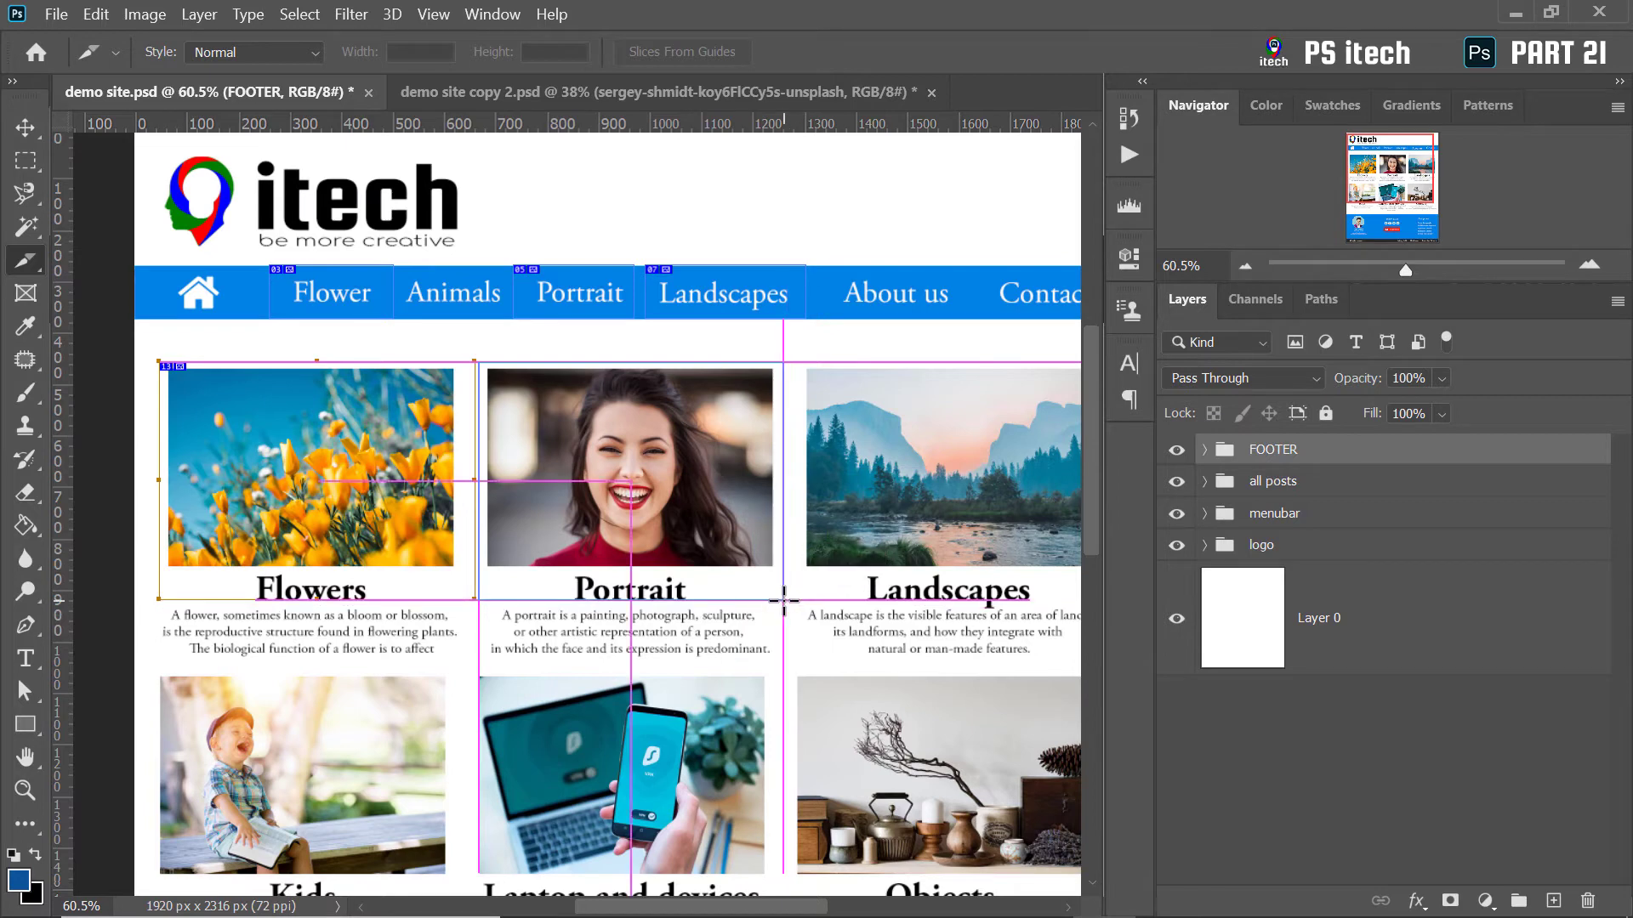
{"action": "key", "text": "space"}
{"action": "left_click_drag", "start_coordinate": [942, 495], "coordinate": [758, 495]}
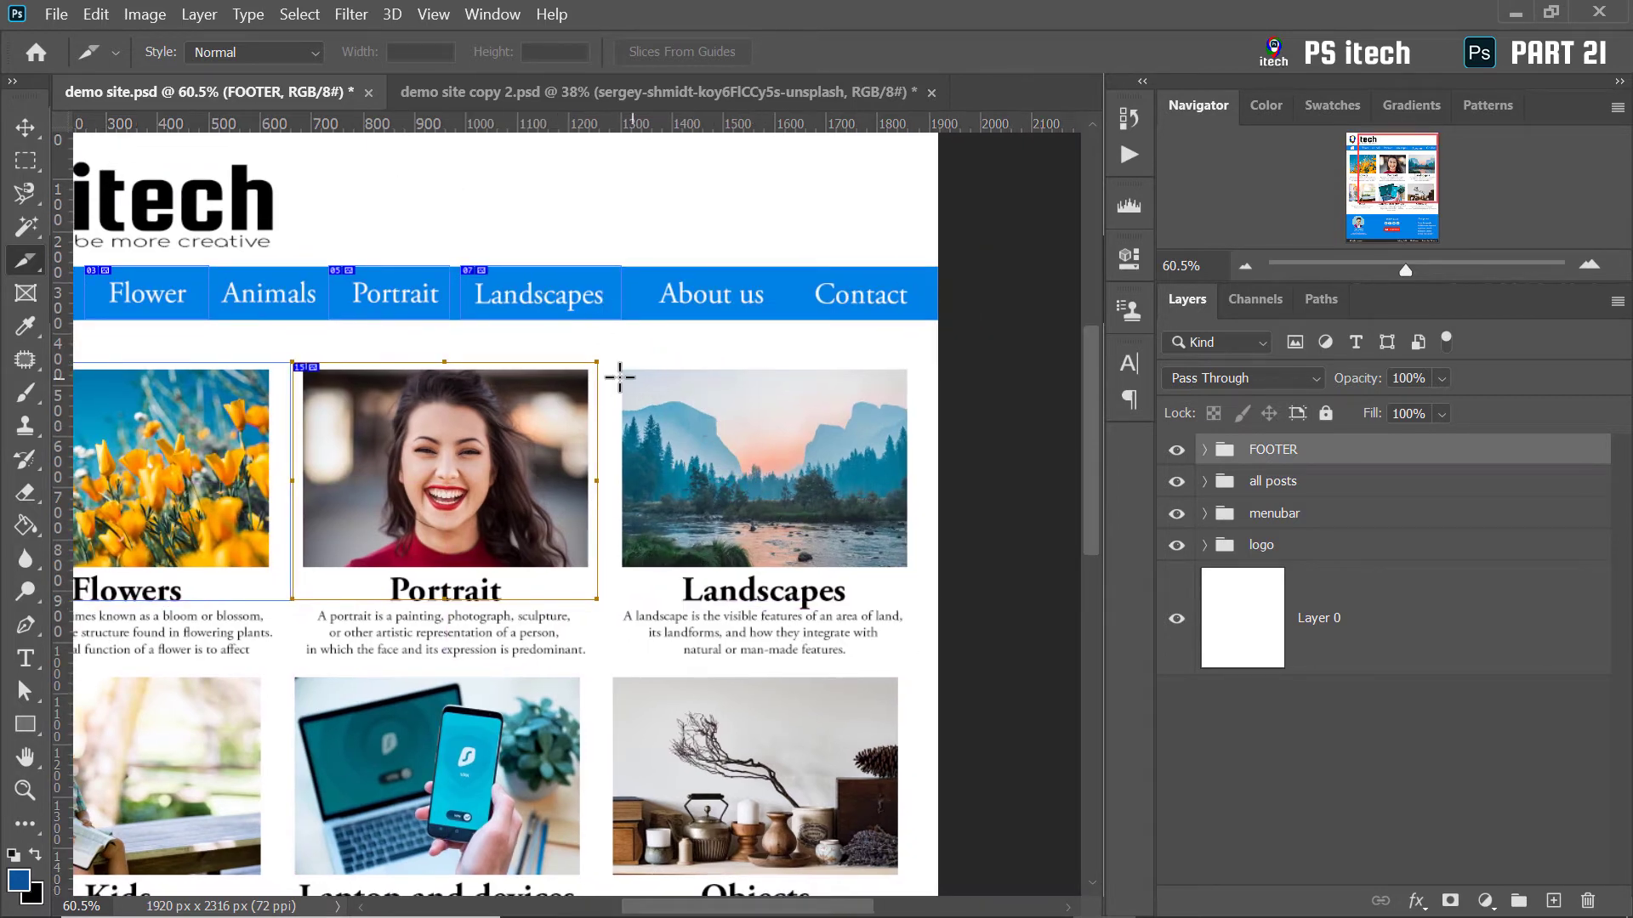
{"action": "left_click_drag", "start_coordinate": [608, 362], "coordinate": [920, 600]}
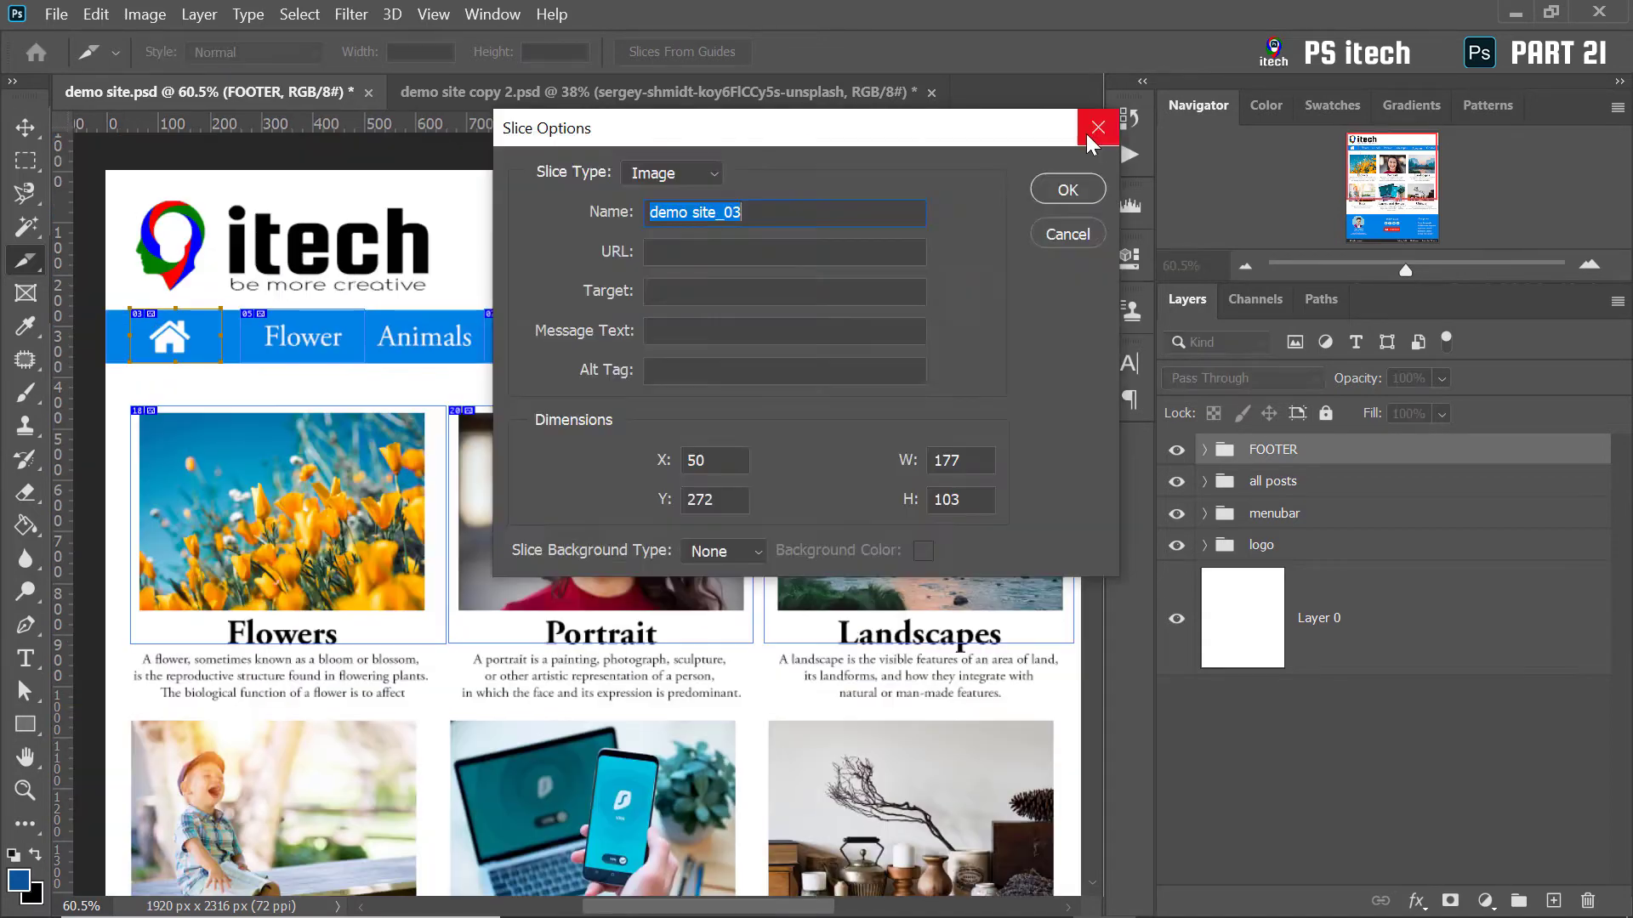
Switch to the Slice Select Tool and view the slice options of the home icon's slice
{"action": "key", "text": "Return"}
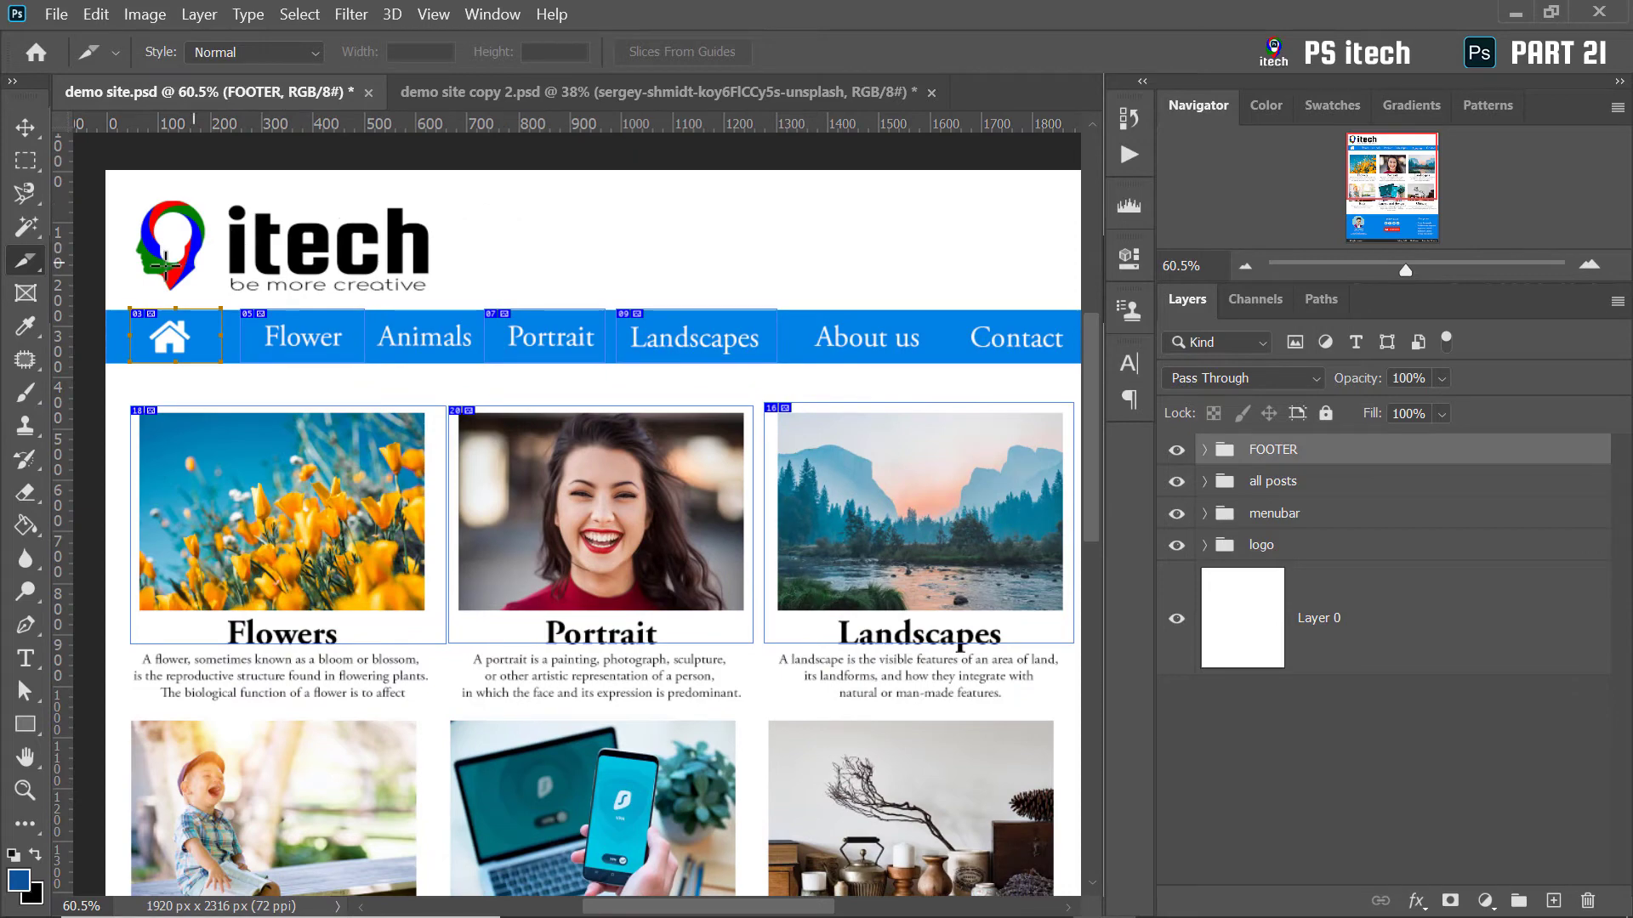
{"action": "right_click", "coordinate": [41, 260]}
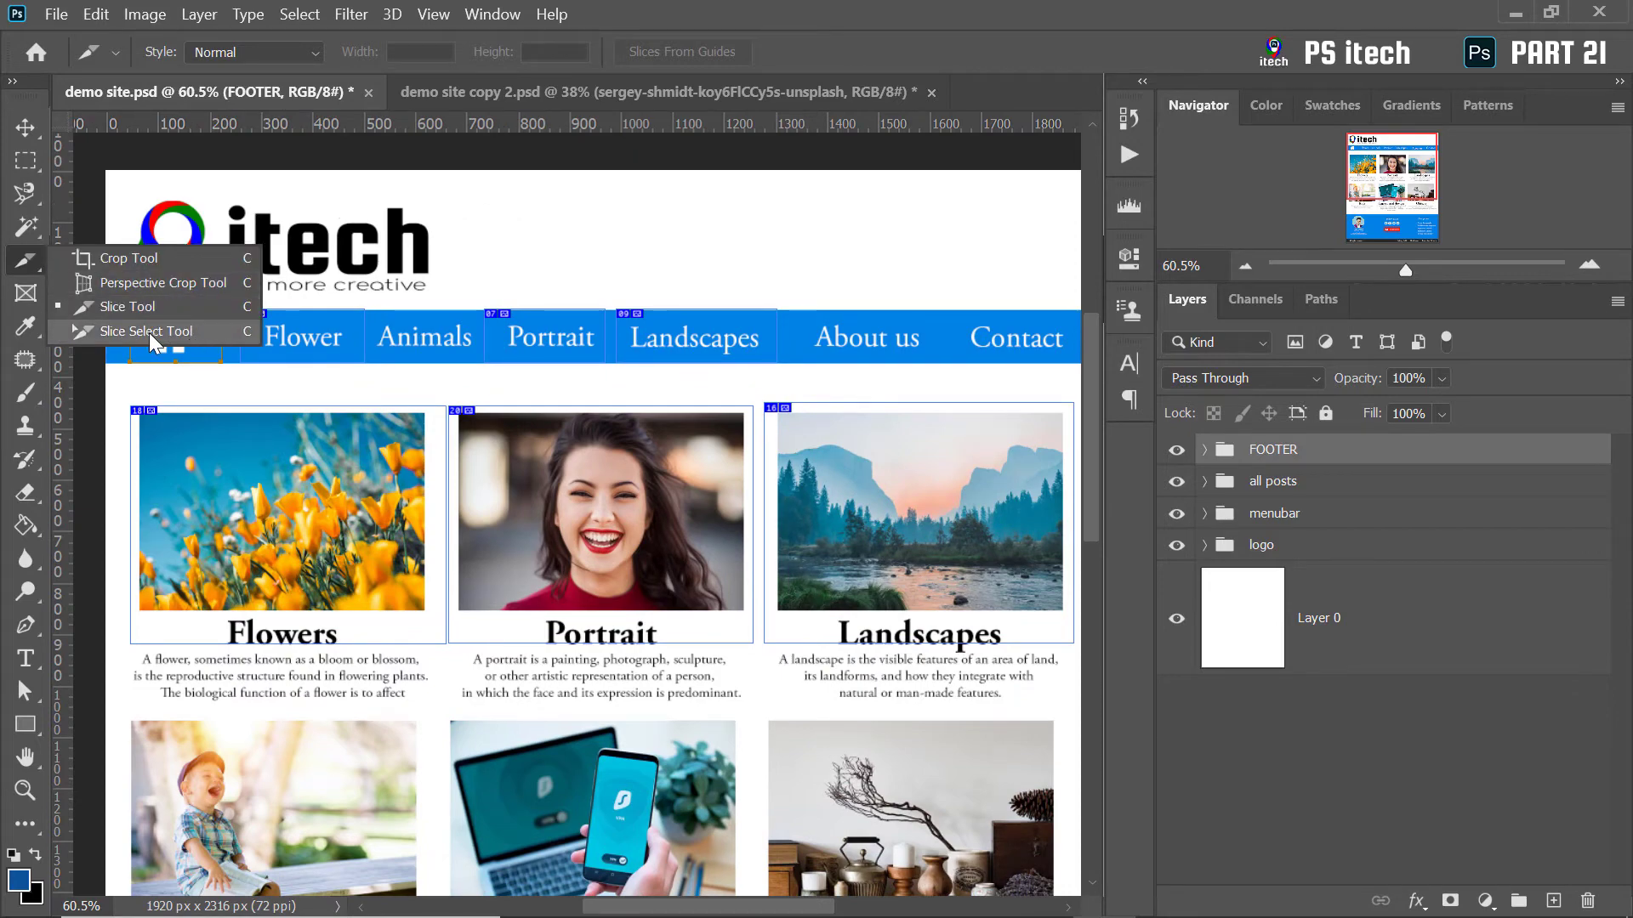
{"action": "left_click", "coordinate": [149, 333]}
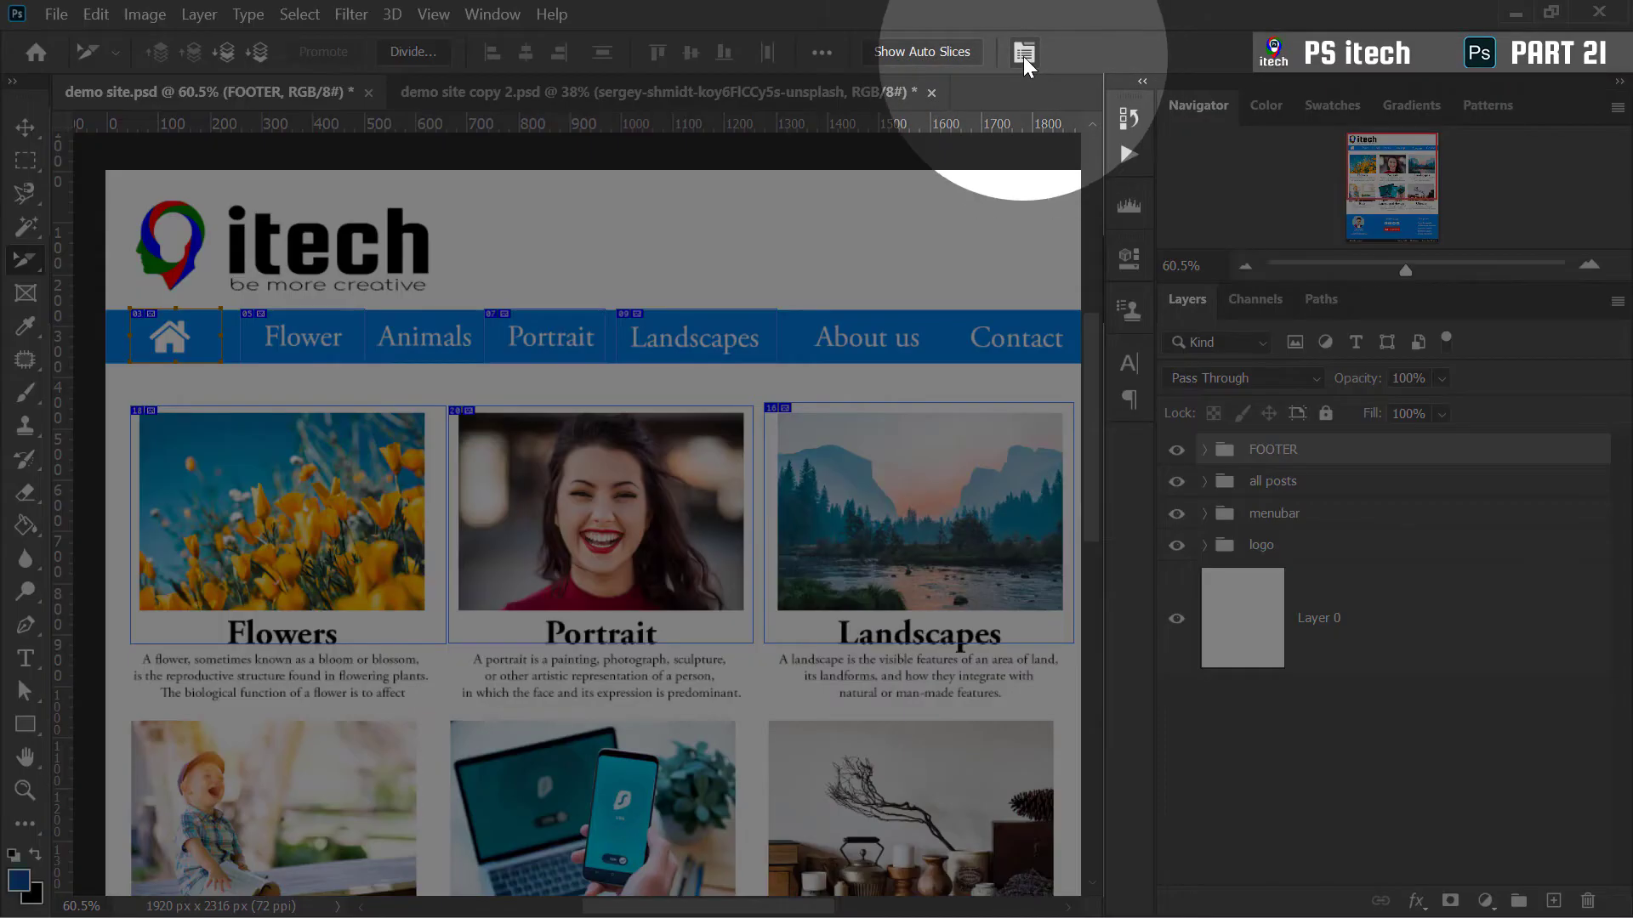
{"action": "left_click", "coordinate": [1023, 52]}
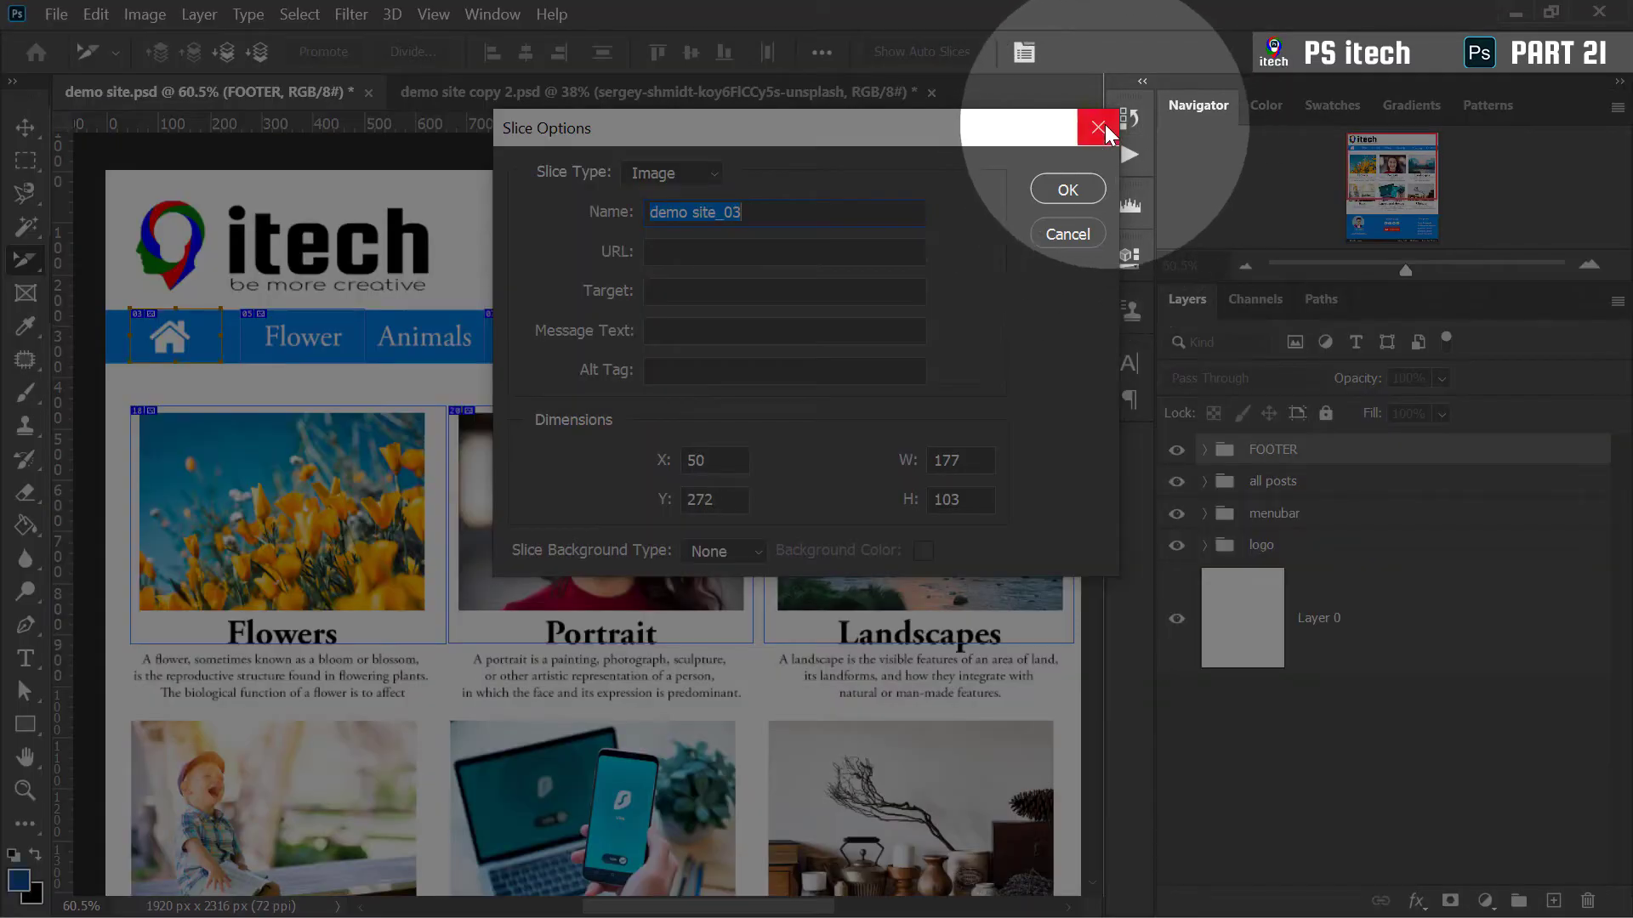
{"action": "left_click", "coordinate": [1097, 127]}
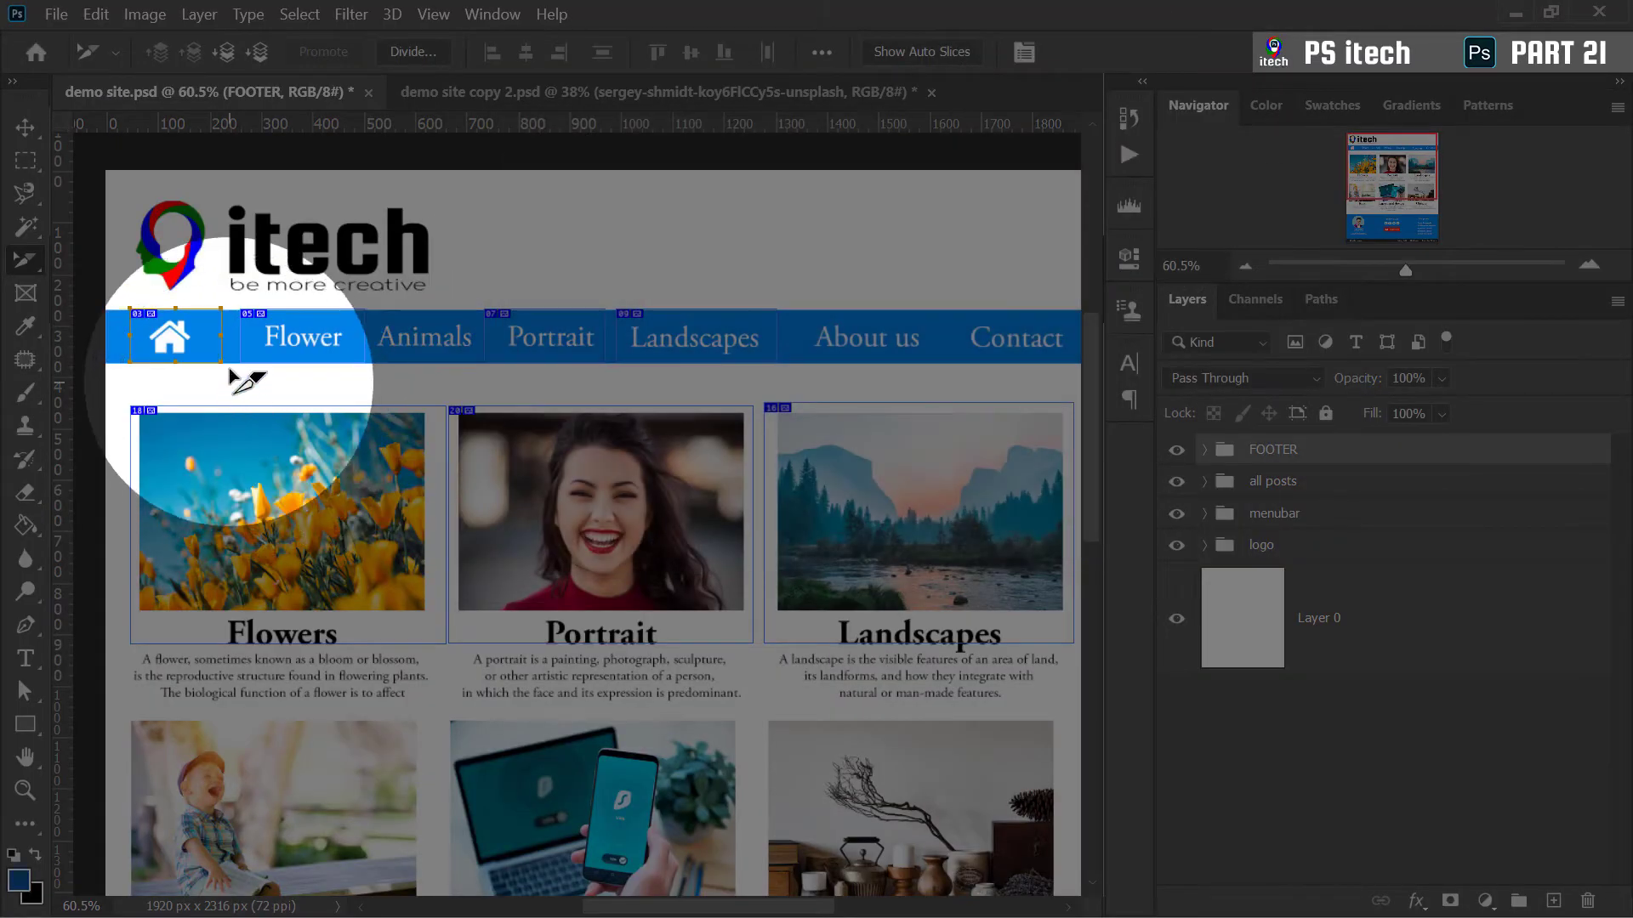
Name the home icon's slice HOME and set its URL to home.html
{"action": "right_click", "coordinate": [190, 330]}
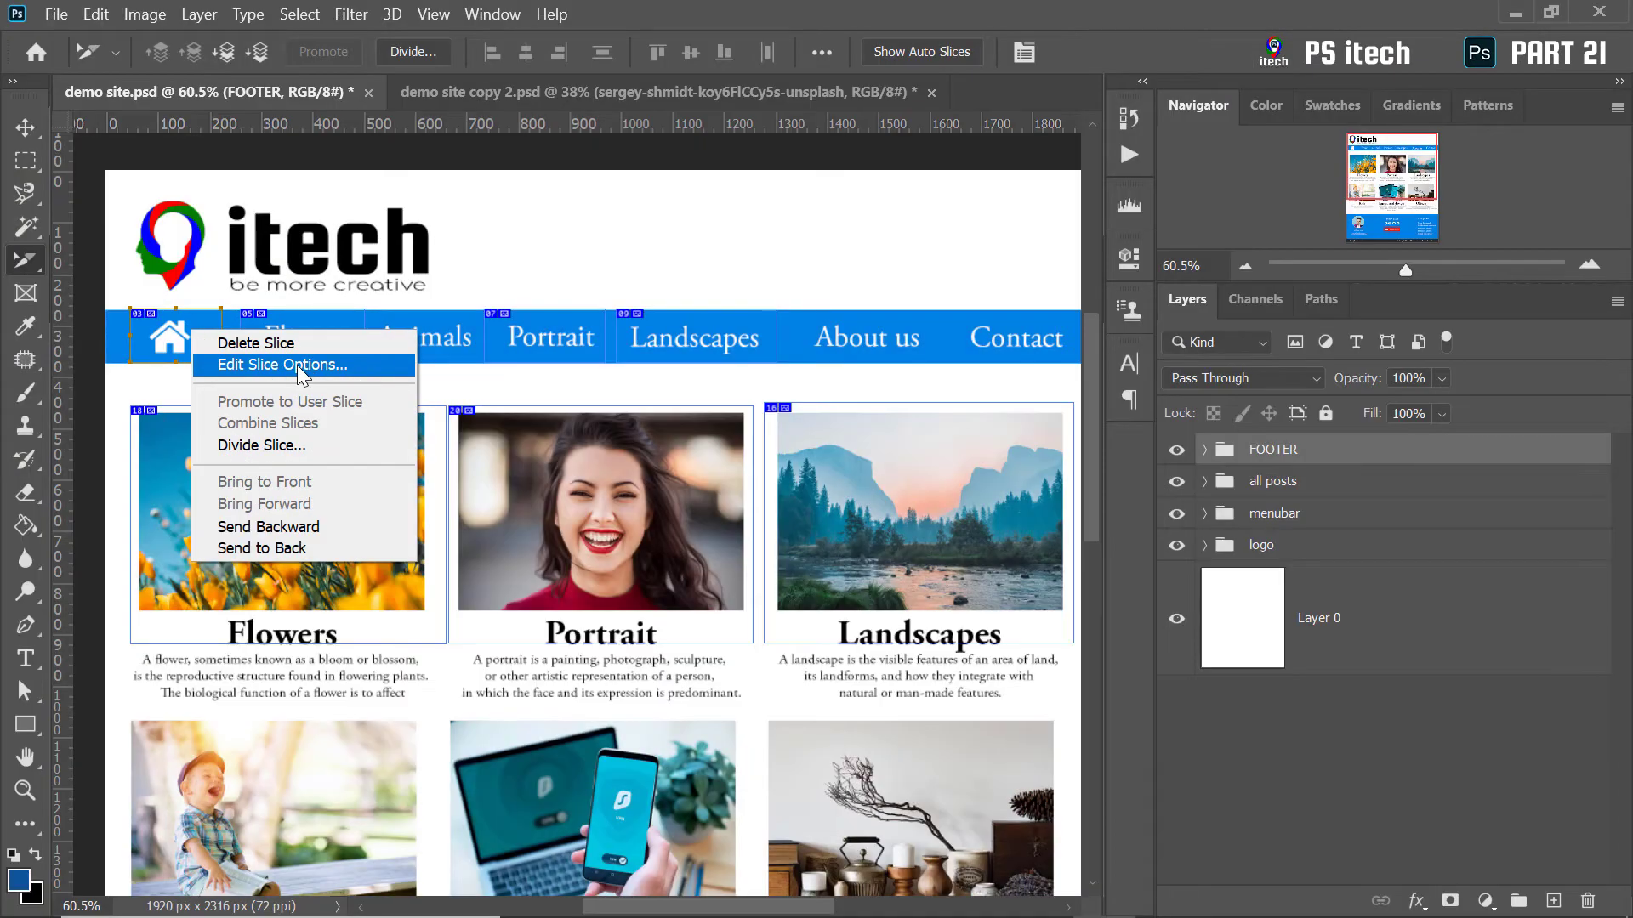
{"action": "left_click", "coordinate": [298, 365]}
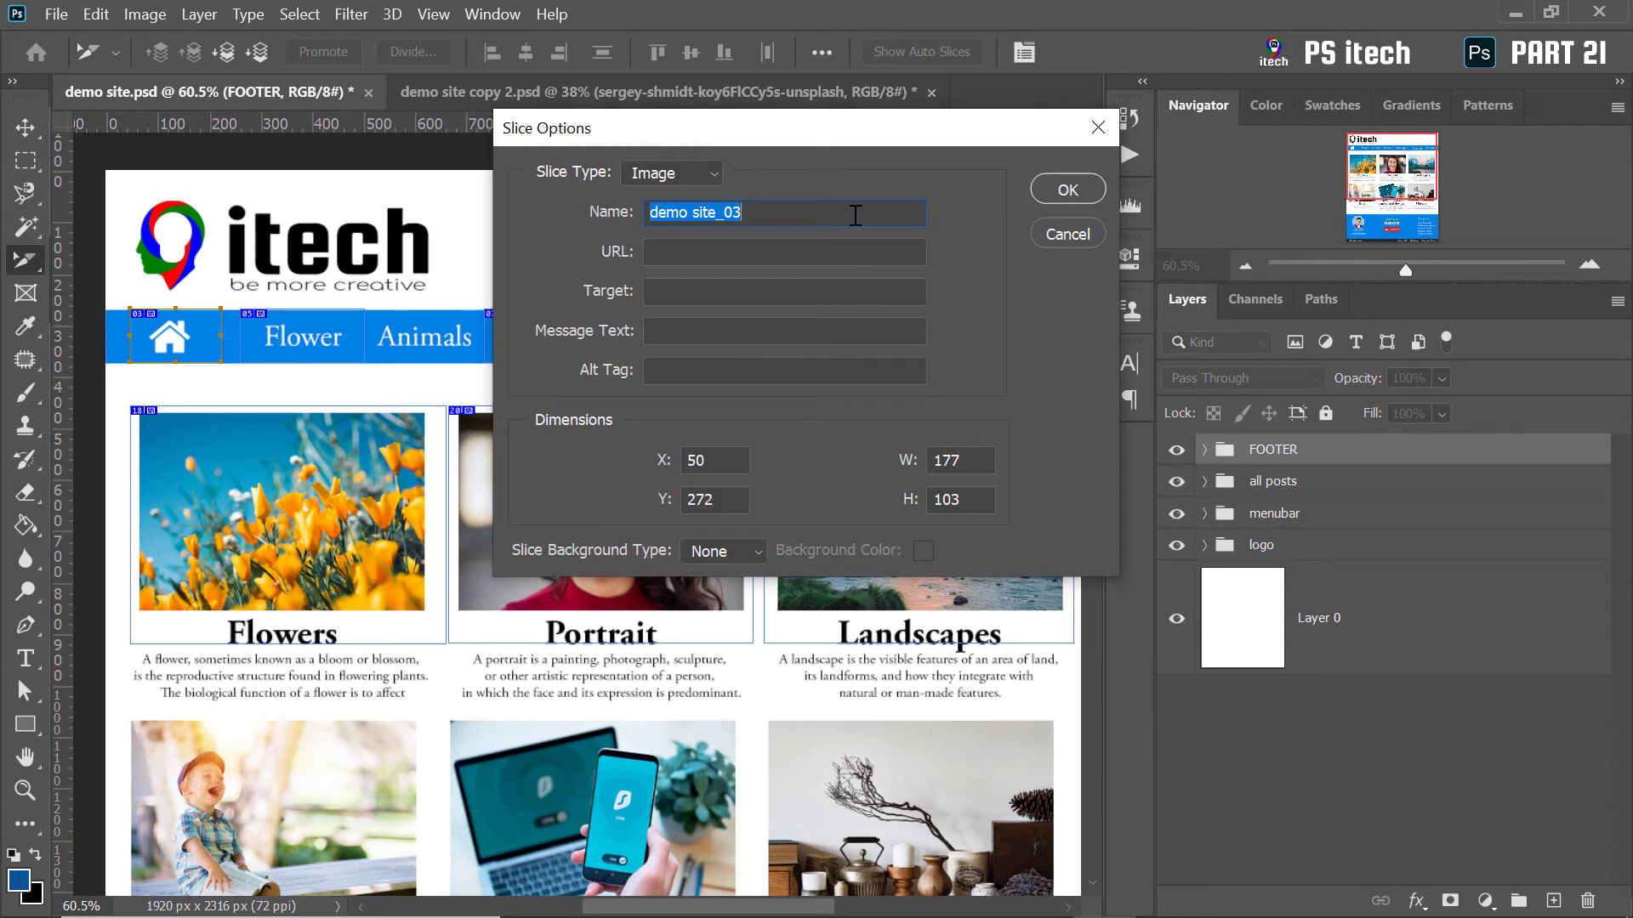
{"action": "type", "text": "HOME"}
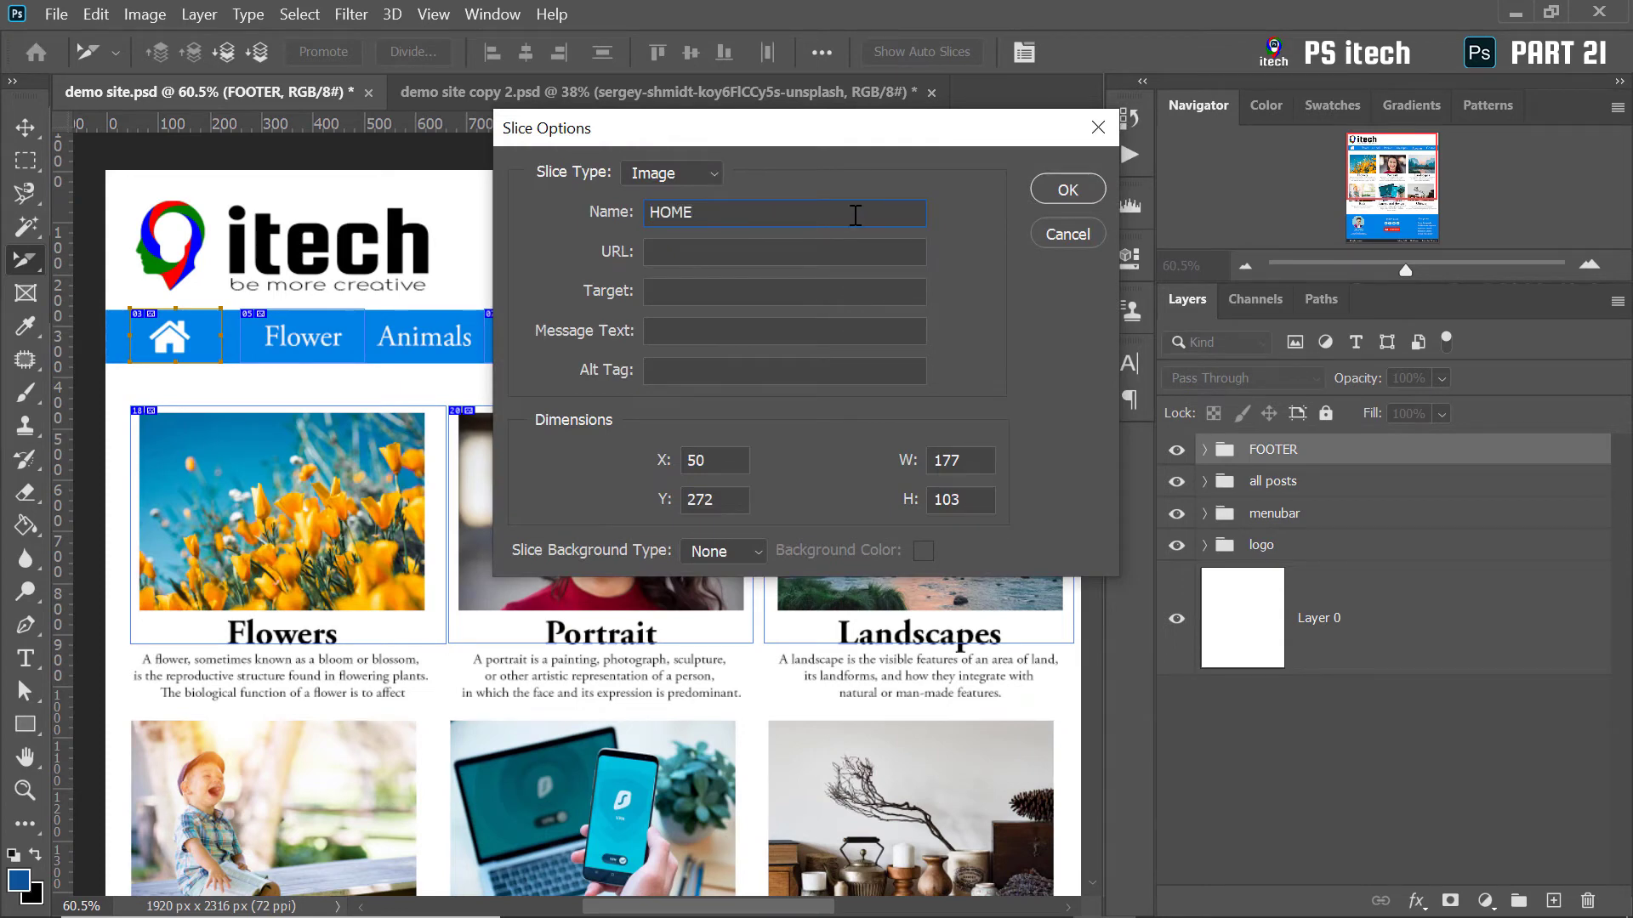
{"action": "left_click", "coordinate": [767, 247]}
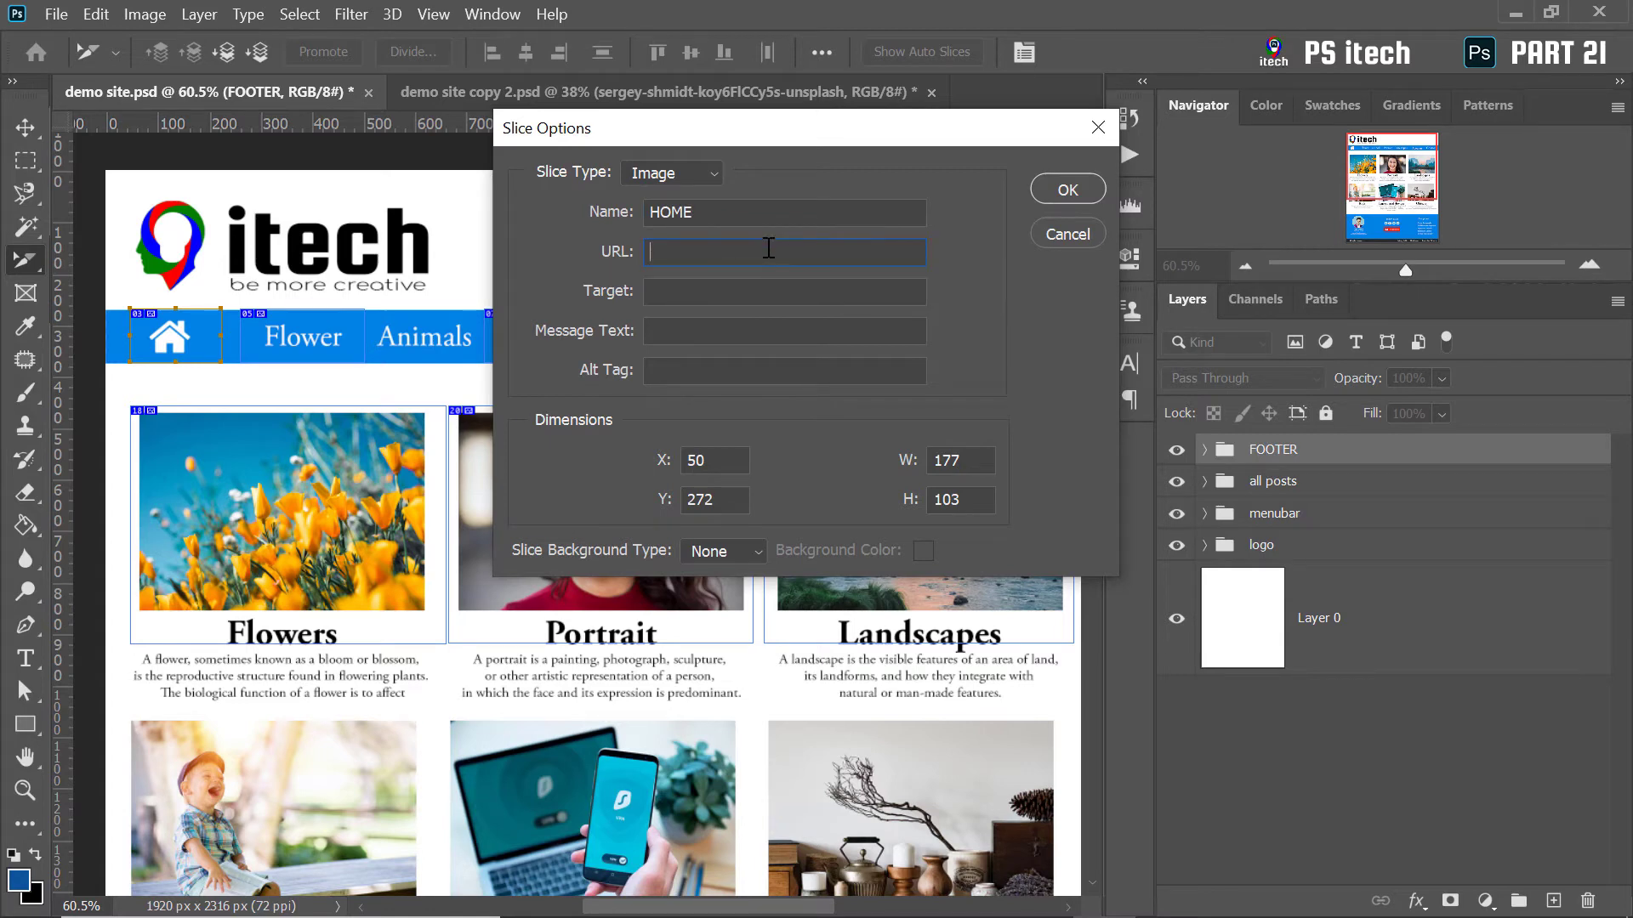
{"action": "type", "text": "home.html"}
{"action": "left_click", "coordinate": [1084, 189]}
Name the Portrait menu slice portrait with URL portrait.html, and the Flowers post slice flower with URL flower.html
{"action": "right_click", "coordinate": [548, 330]}
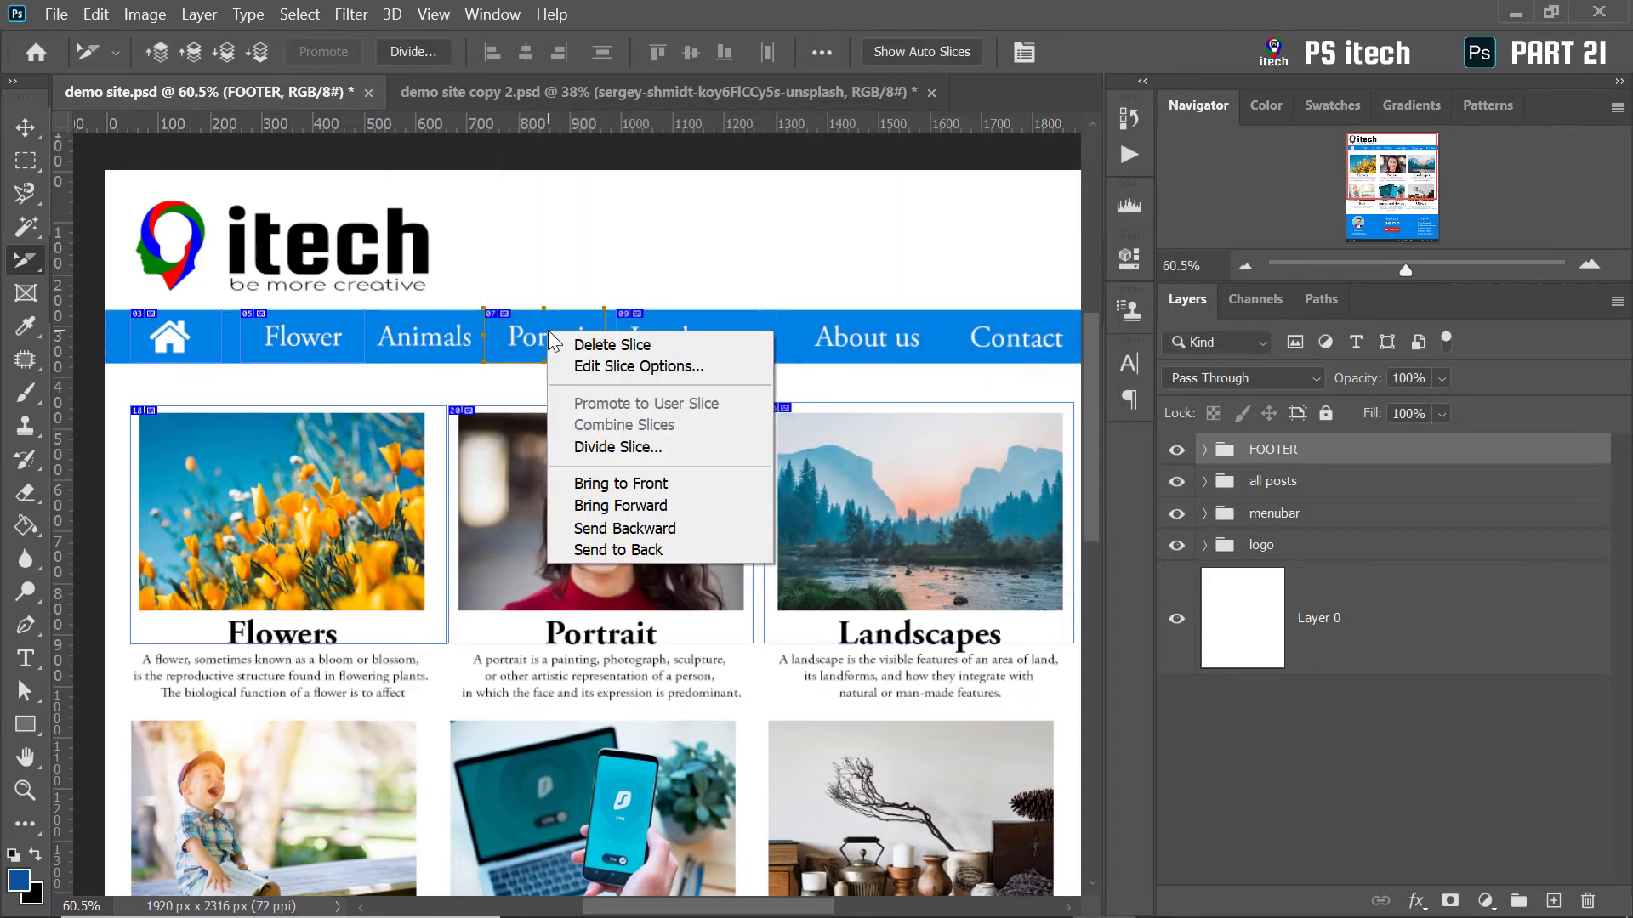
{"action": "left_click", "coordinate": [648, 368]}
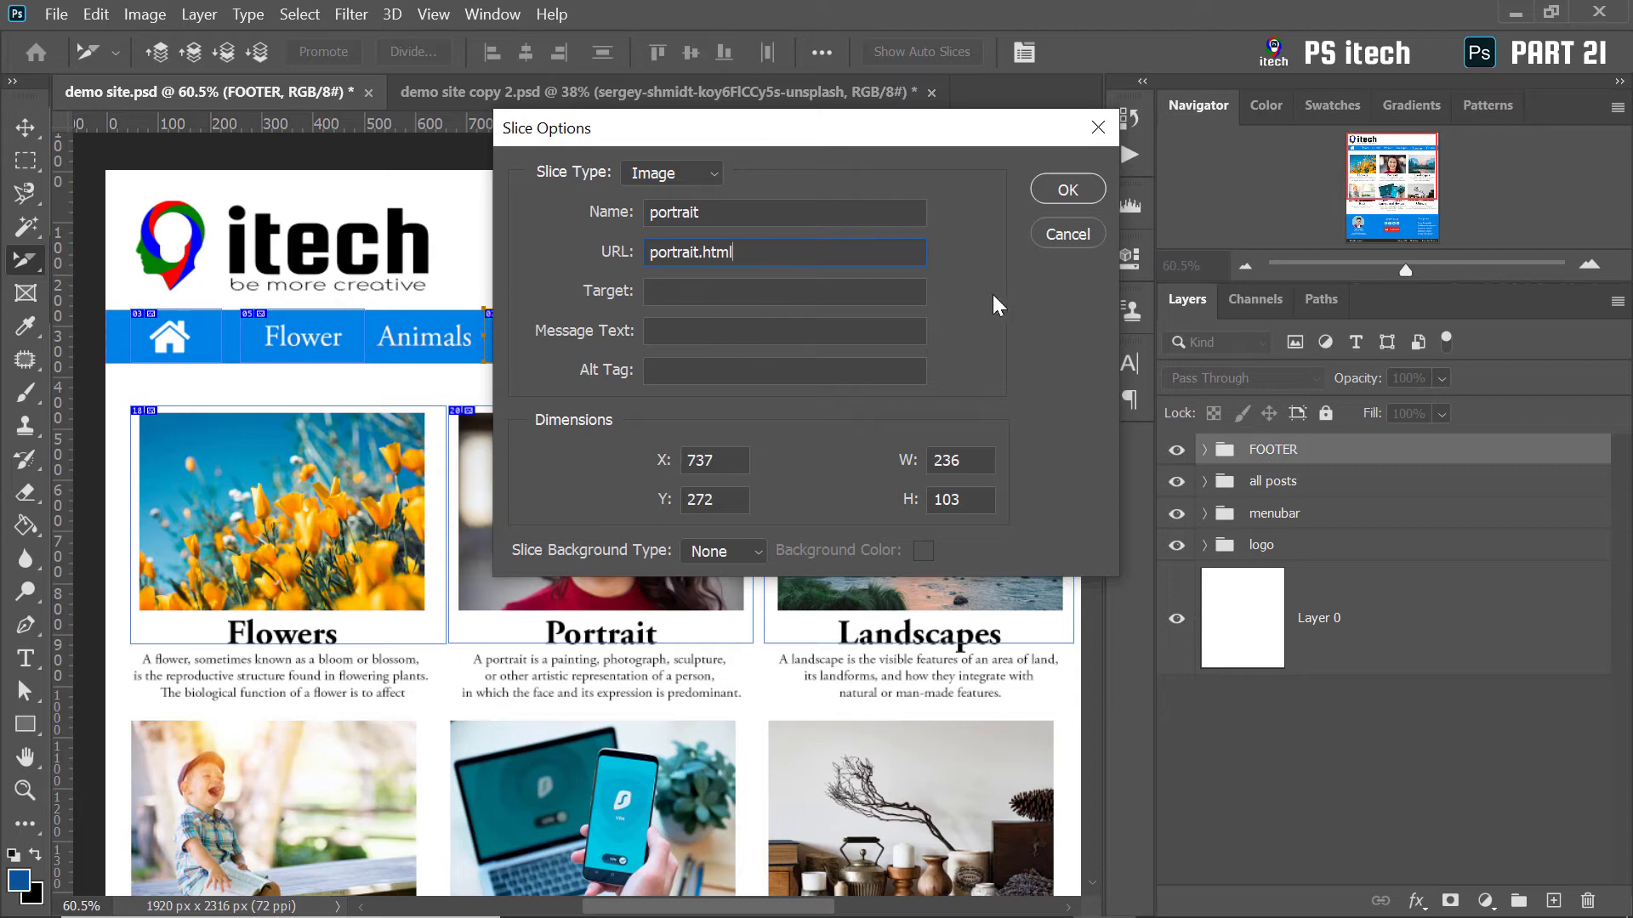
{"action": "type", "text": "we"}
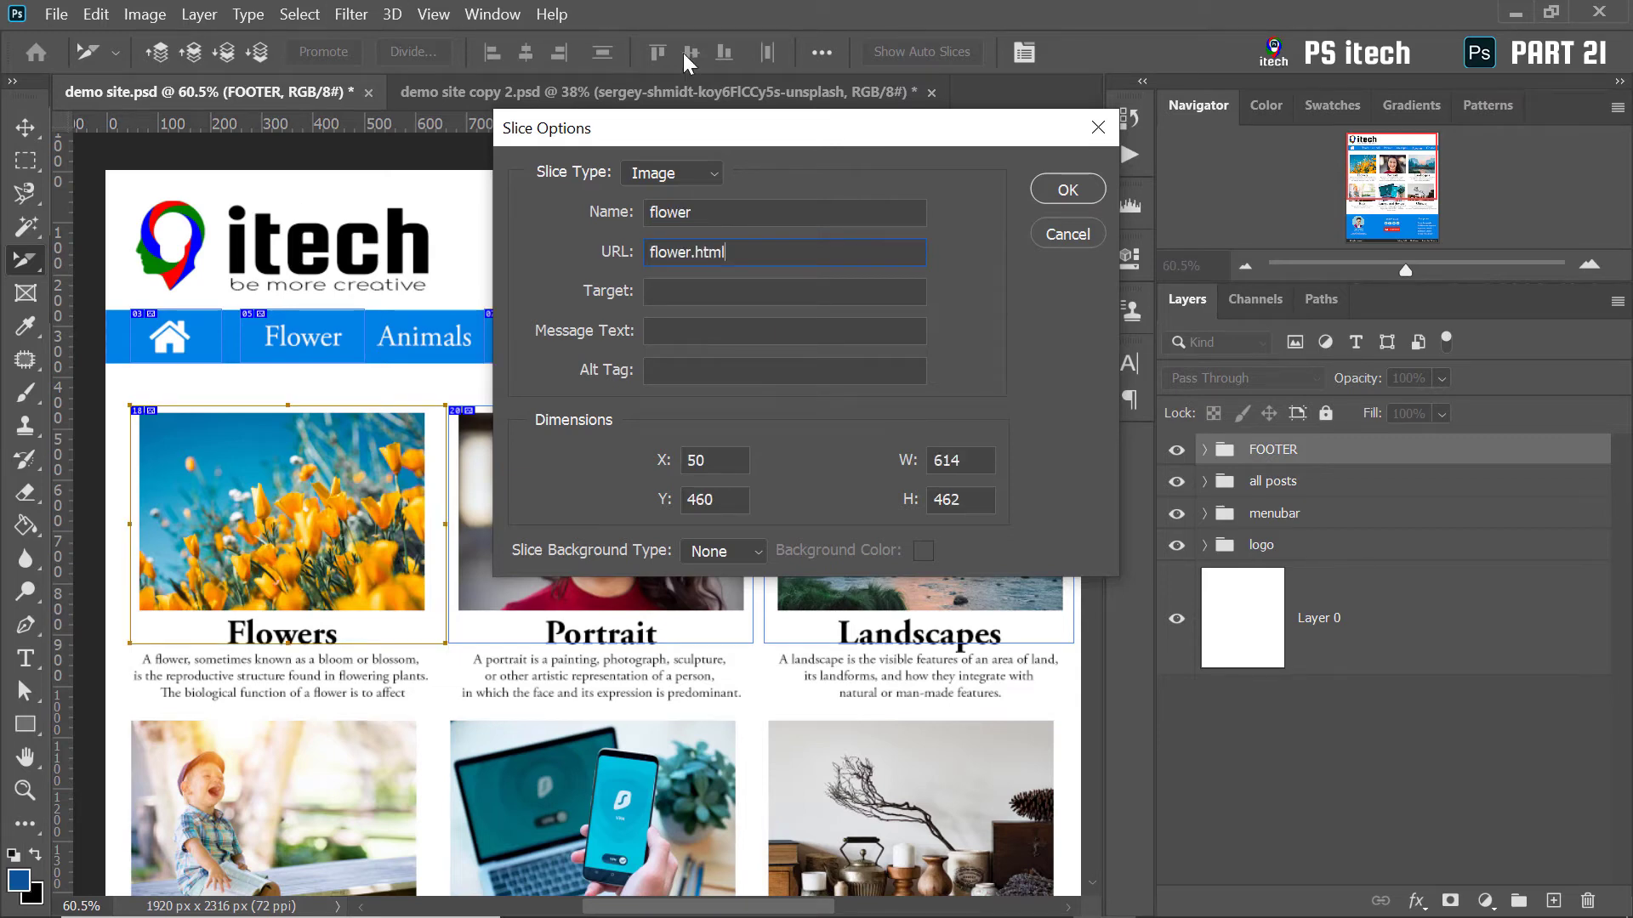
{"action": "left_click", "coordinate": [1062, 188]}
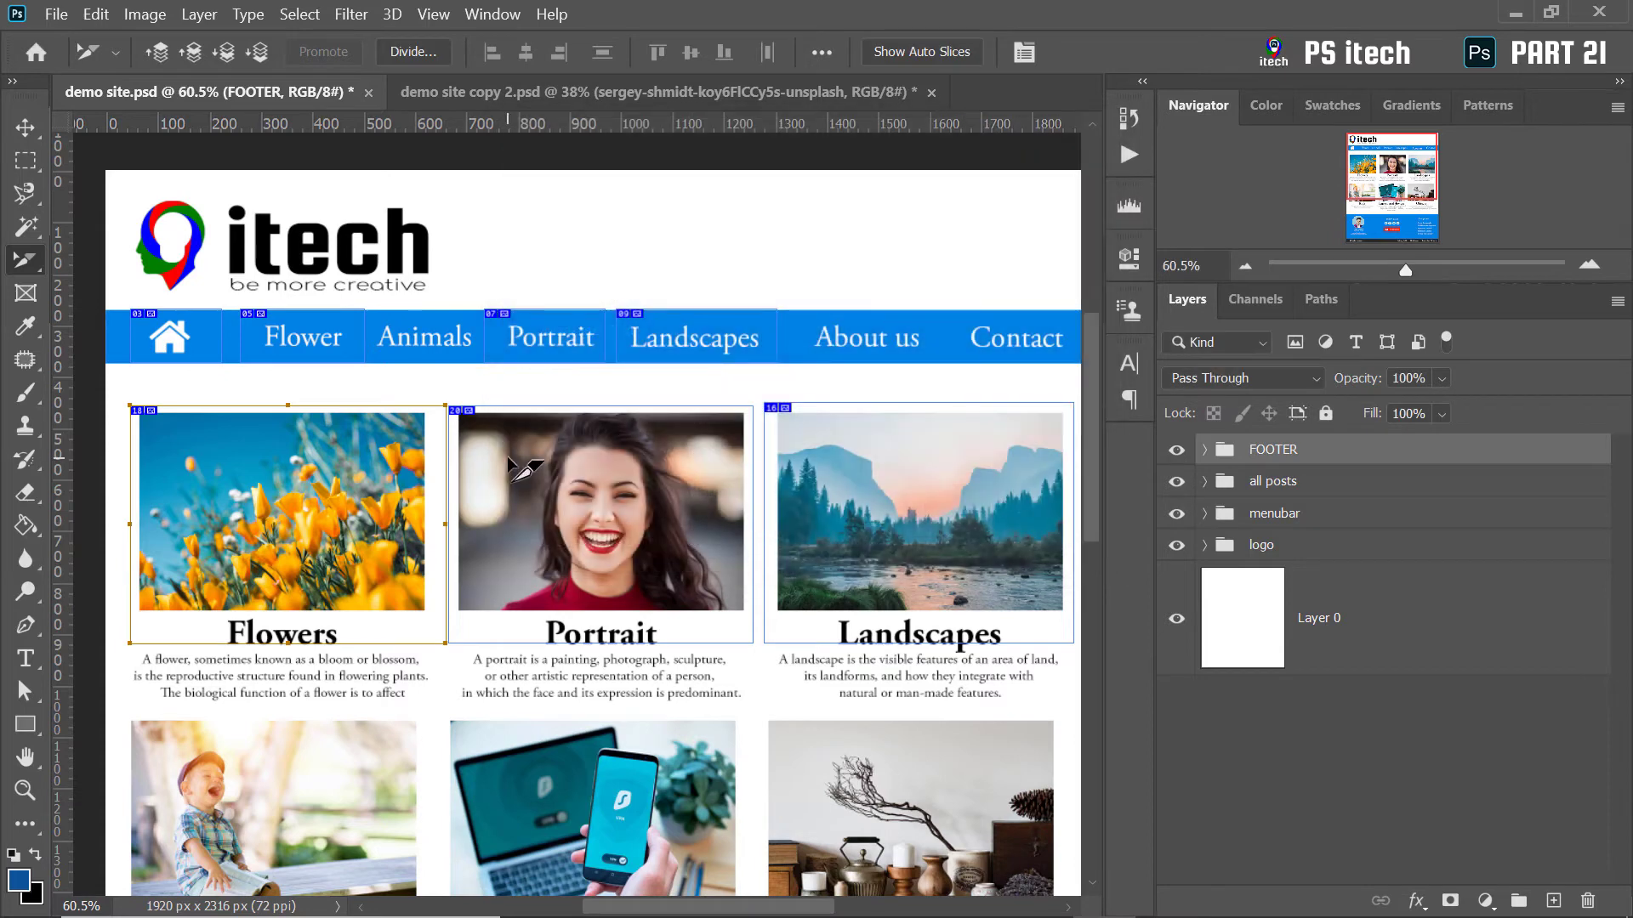
Name the Portrait post's slice portrait and set its URL to portrait.html
{"action": "right_click", "coordinate": [595, 495]}
{"action": "left_click", "coordinate": [686, 522]}
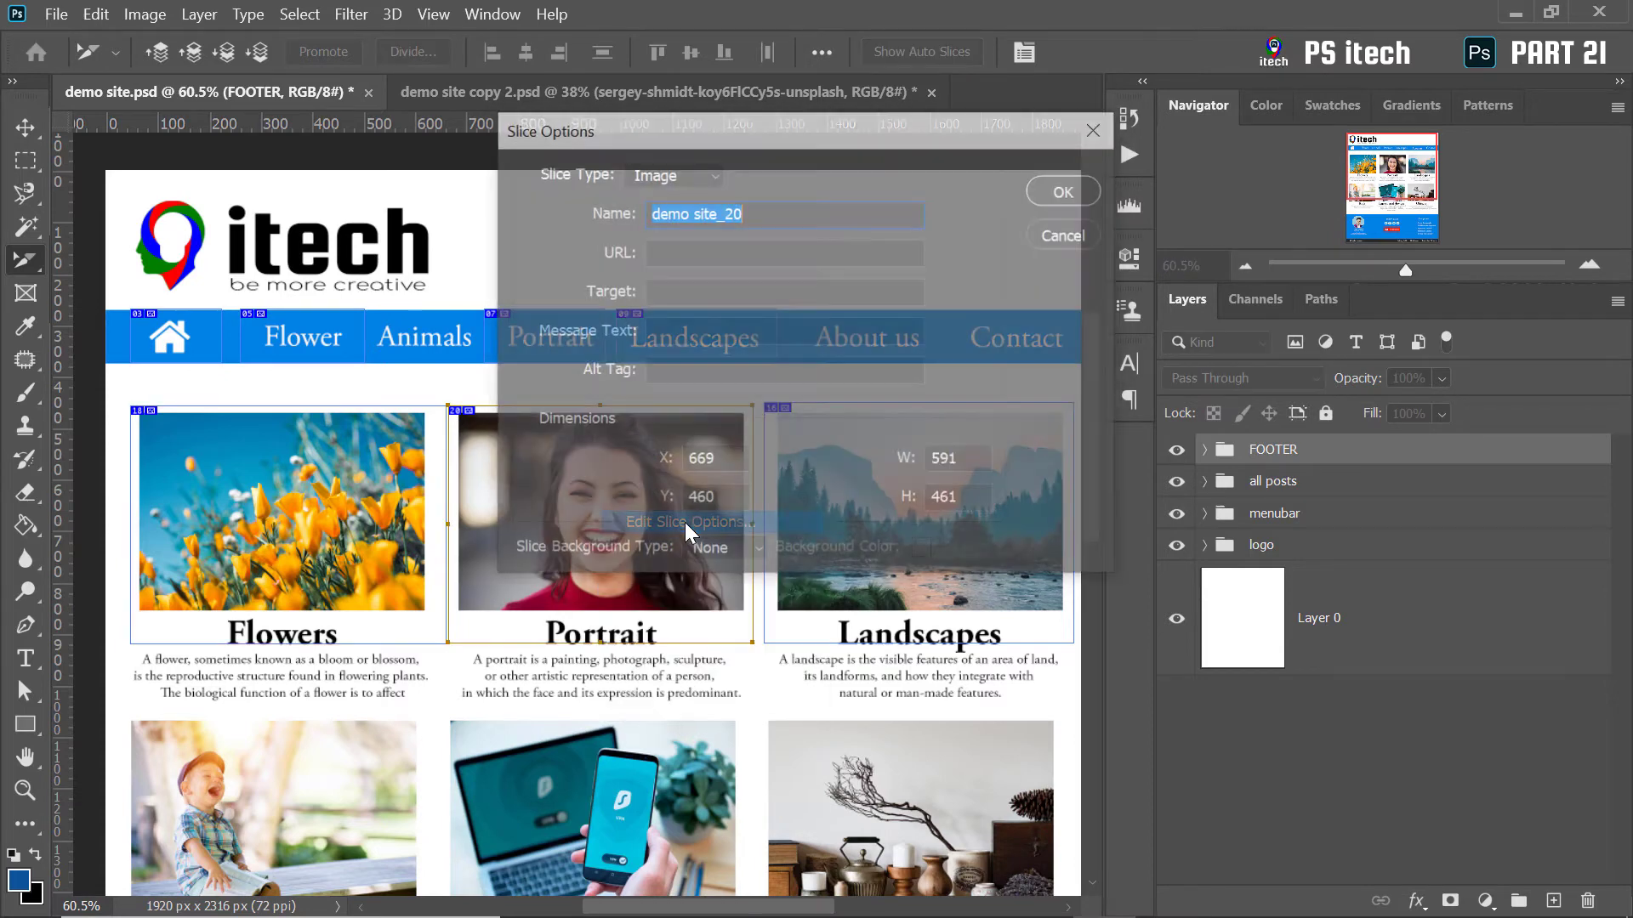
{"action": "type", "text": "port"}
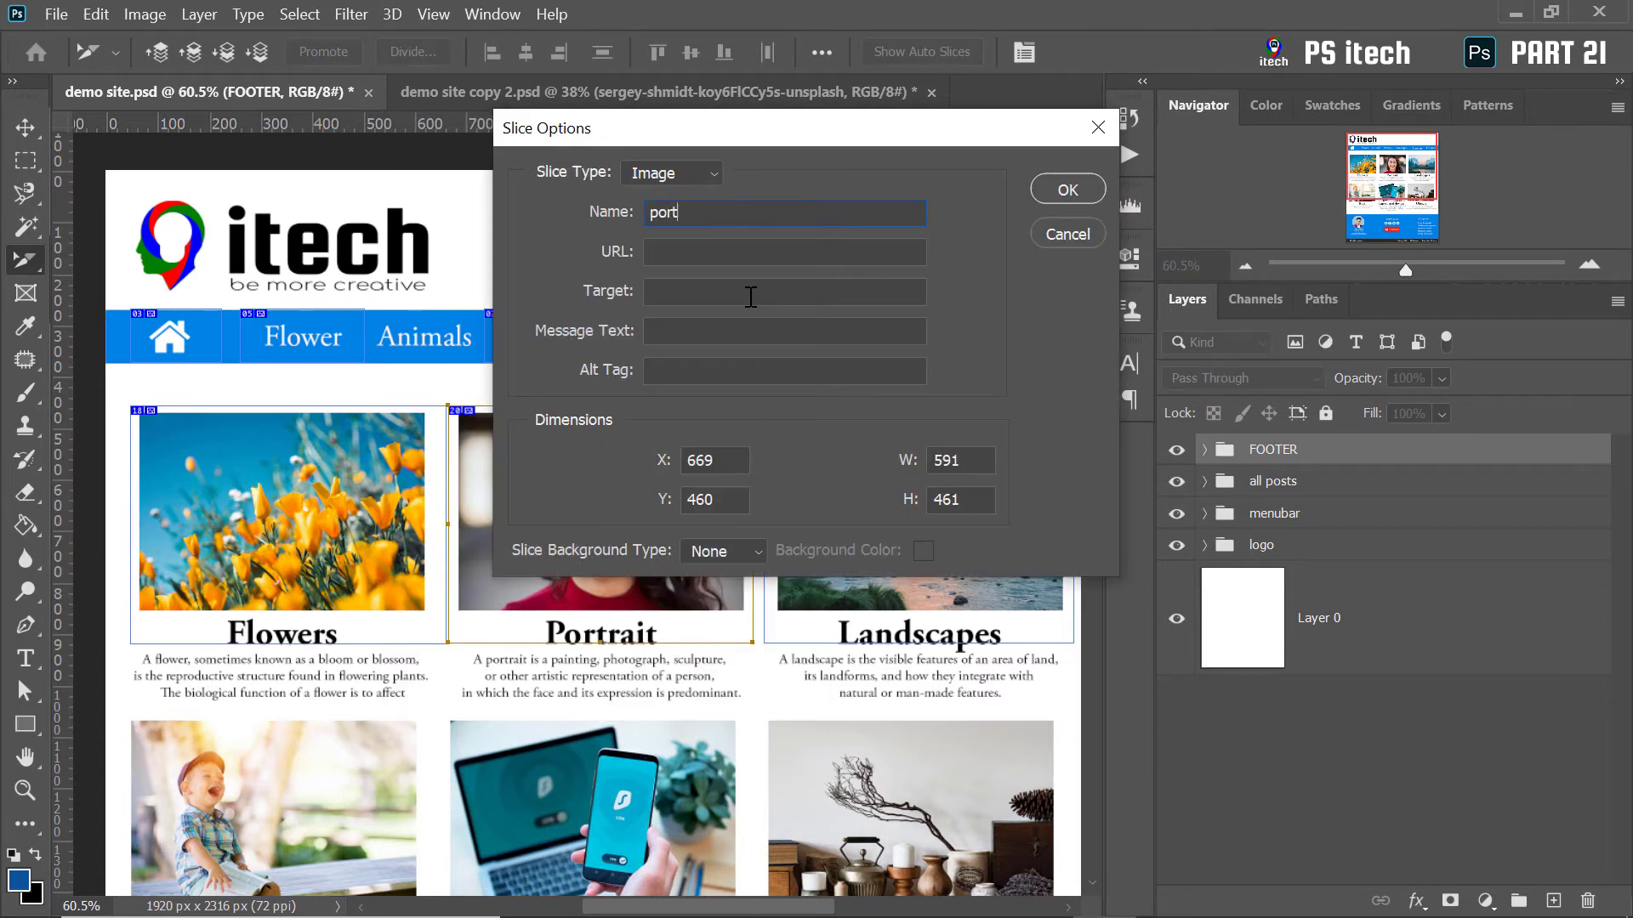
{"action": "type", "text": "r"}
{"action": "type", "text": "portrait.html"}
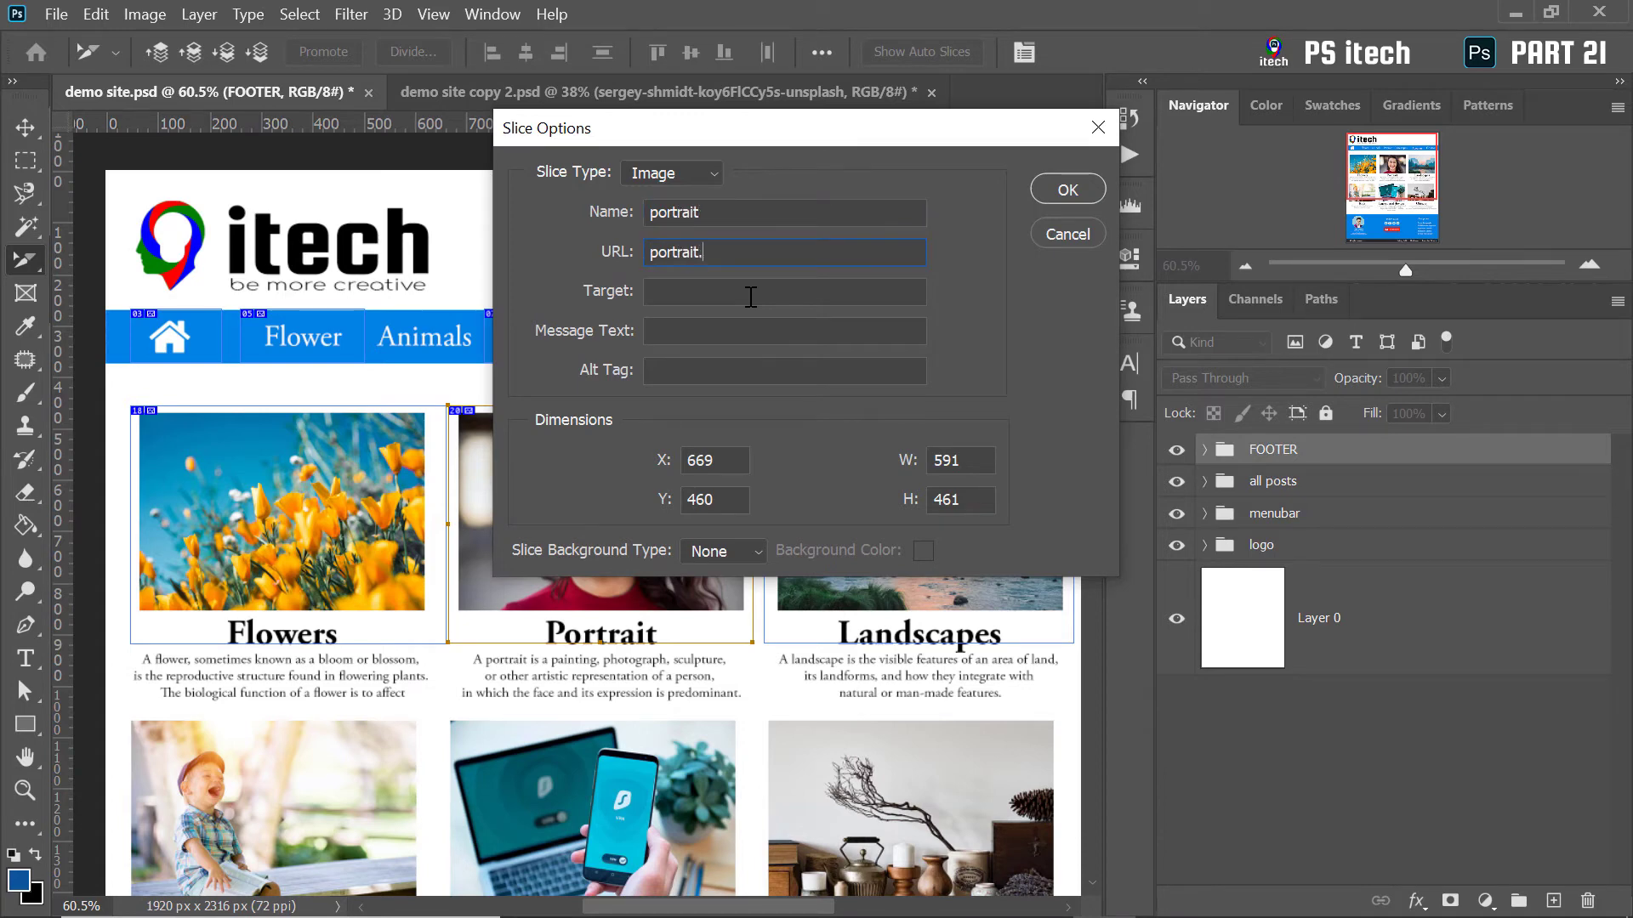
{"action": "left_click", "coordinate": [1044, 186]}
Check the name and URL in the slice options of the Portrait and Flowers post slices
{"action": "right_click", "coordinate": [656, 528]}
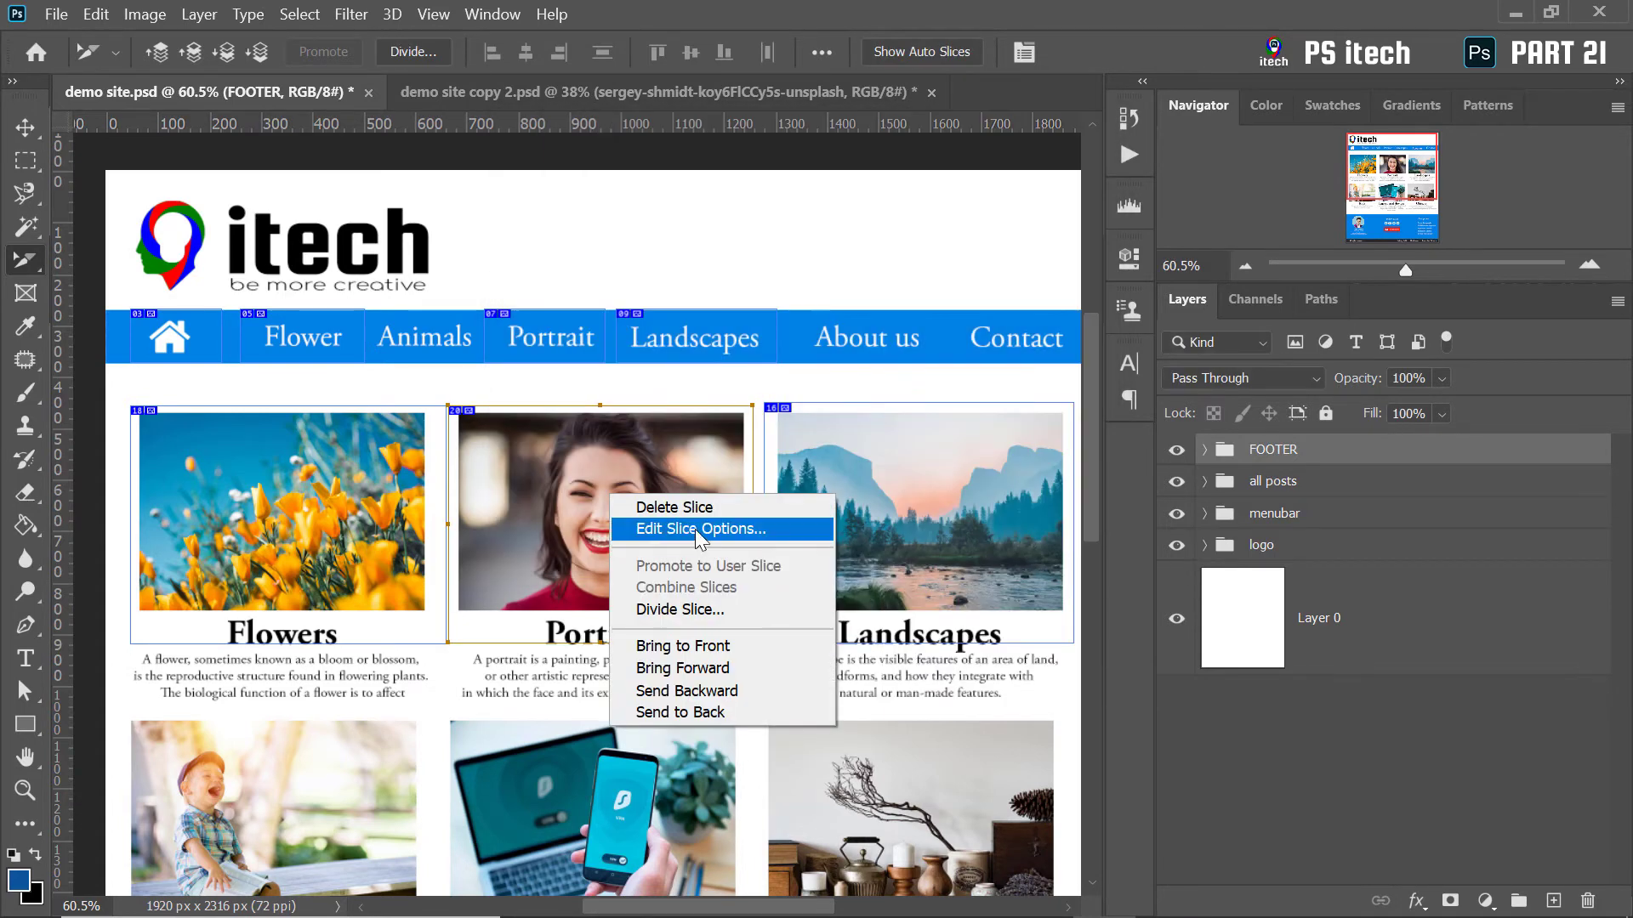
{"action": "left_click", "coordinate": [731, 427]}
{"action": "left_click", "coordinate": [1096, 242]}
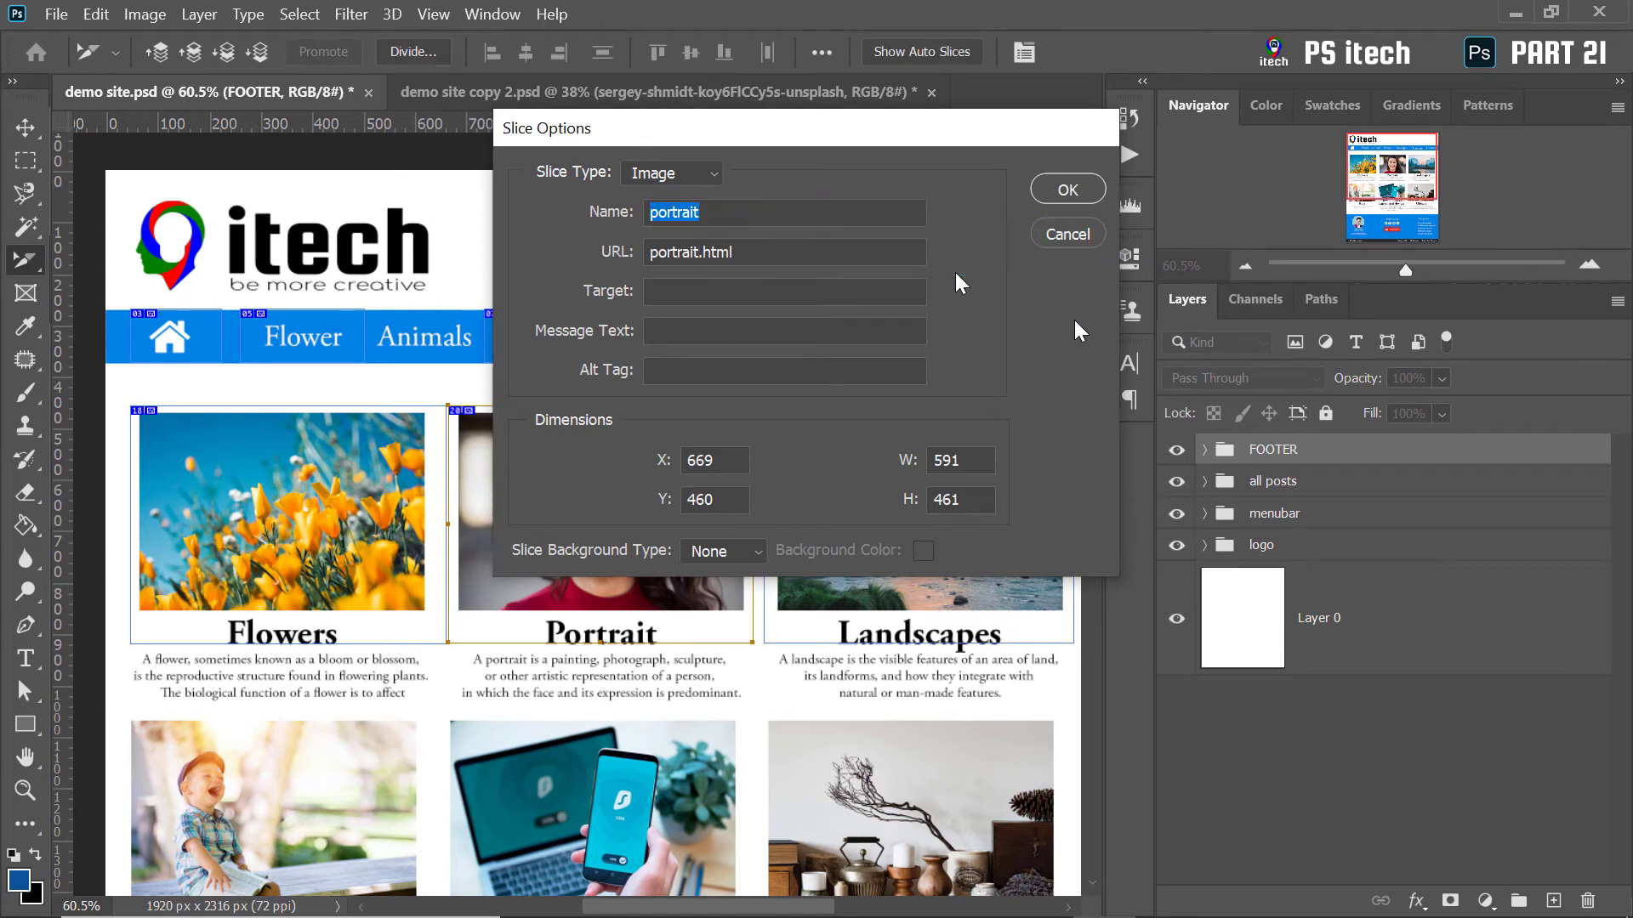
{"action": "right_click", "coordinate": [239, 495]}
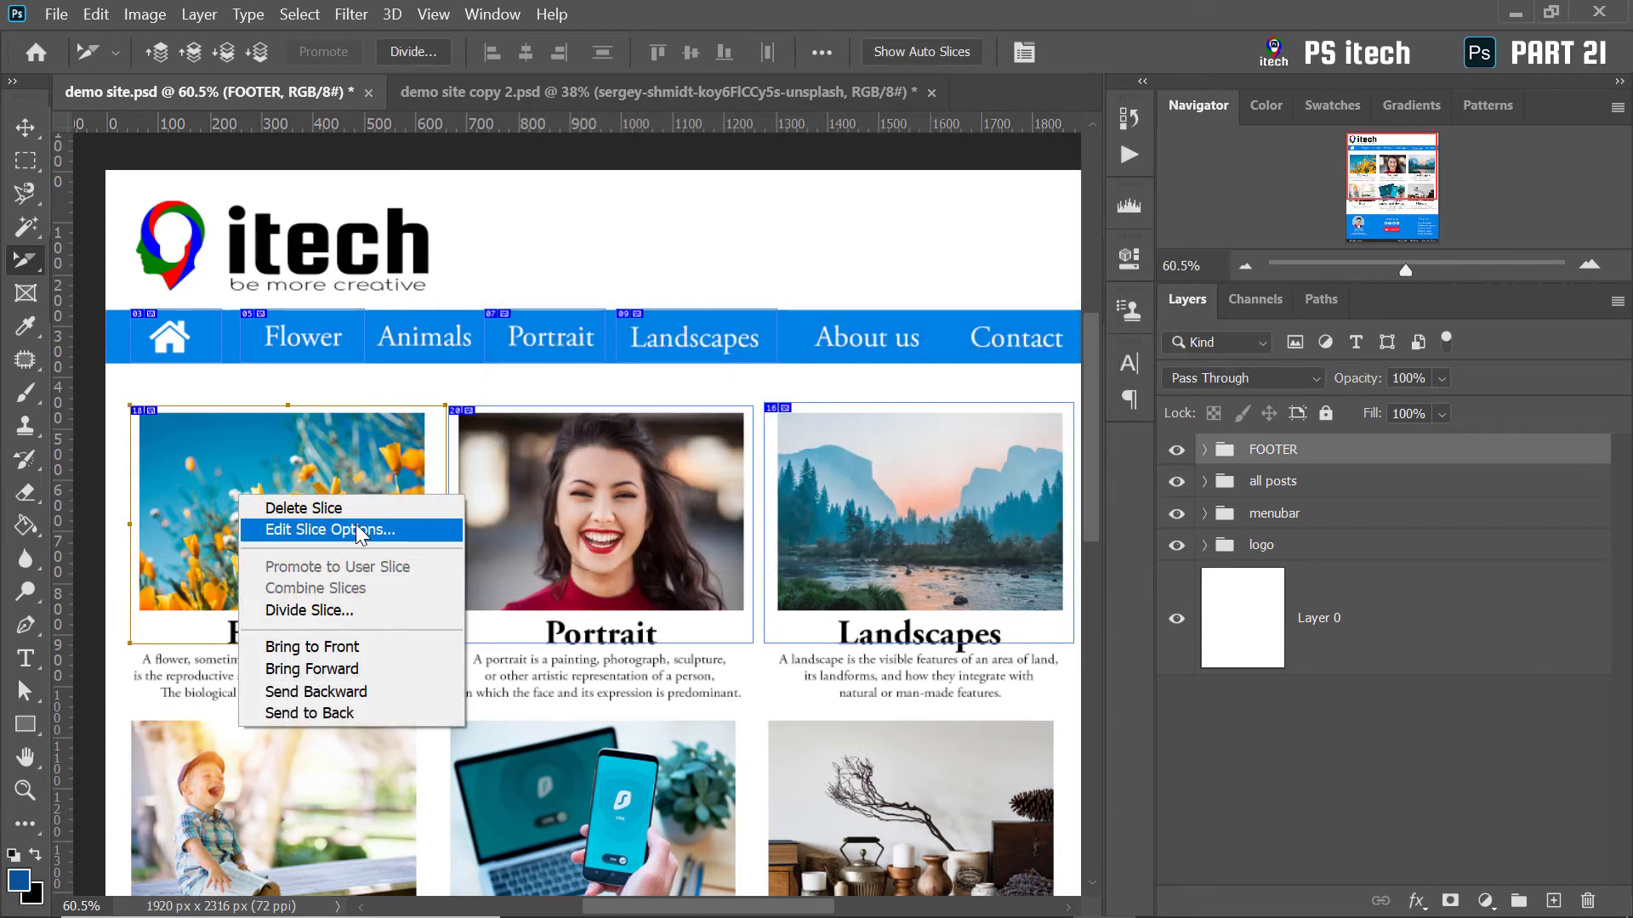
{"action": "left_click", "coordinate": [356, 526]}
{"action": "left_click", "coordinate": [1068, 235]}
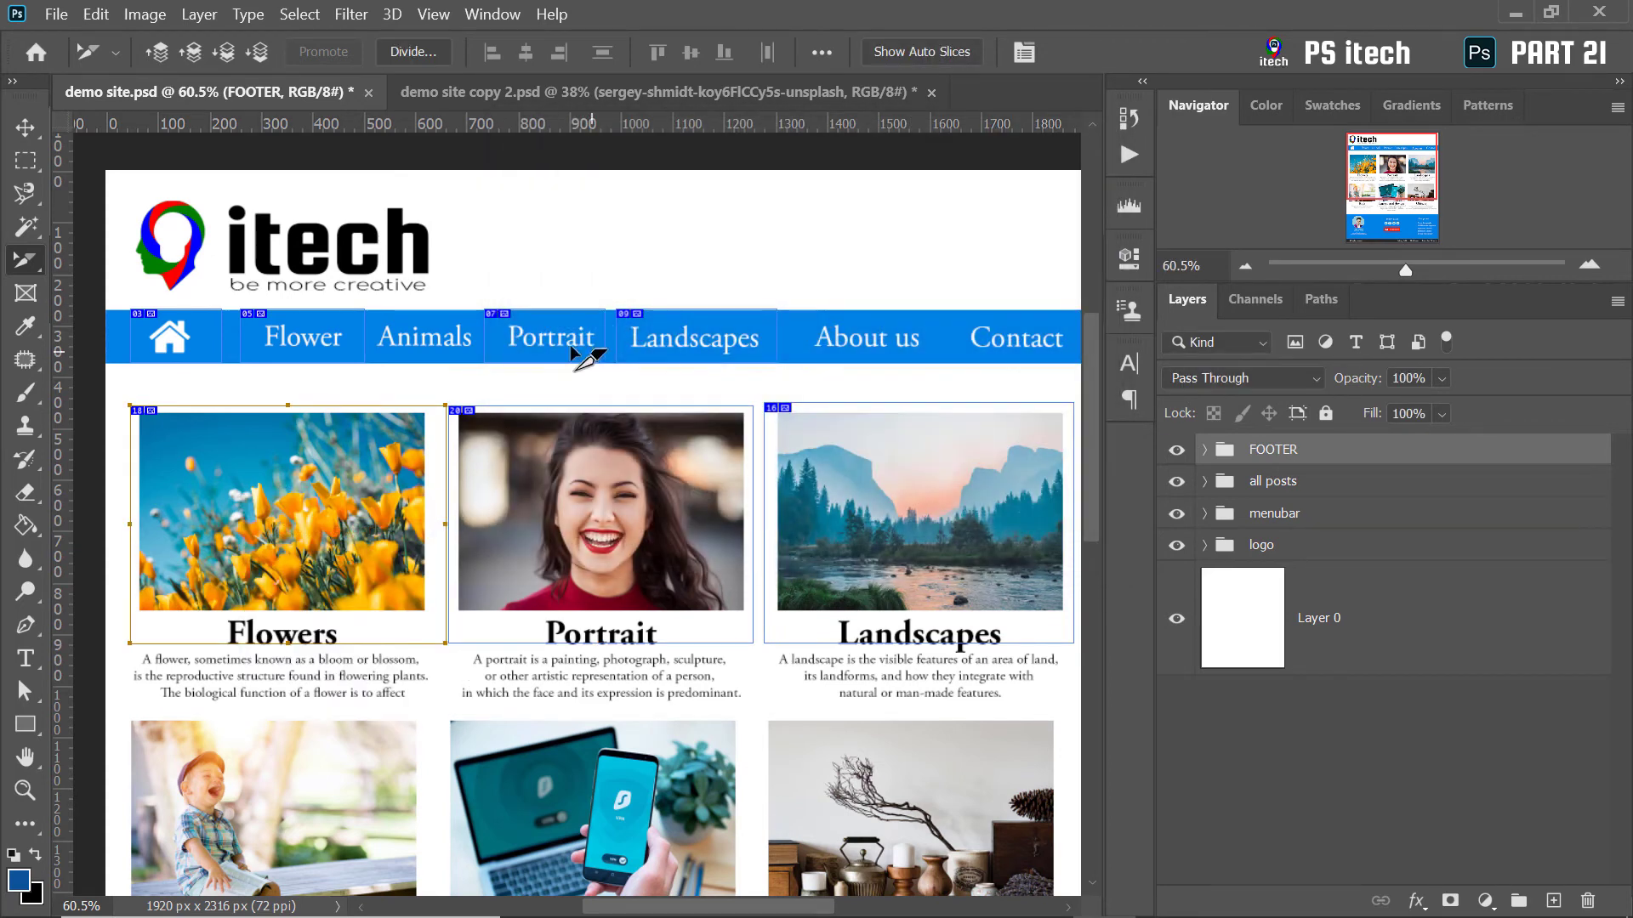
Name the Flower menu item's slice flower and set its URL to flower.html
{"action": "right_click", "coordinate": [314, 337]}
{"action": "left_click", "coordinate": [369, 365]}
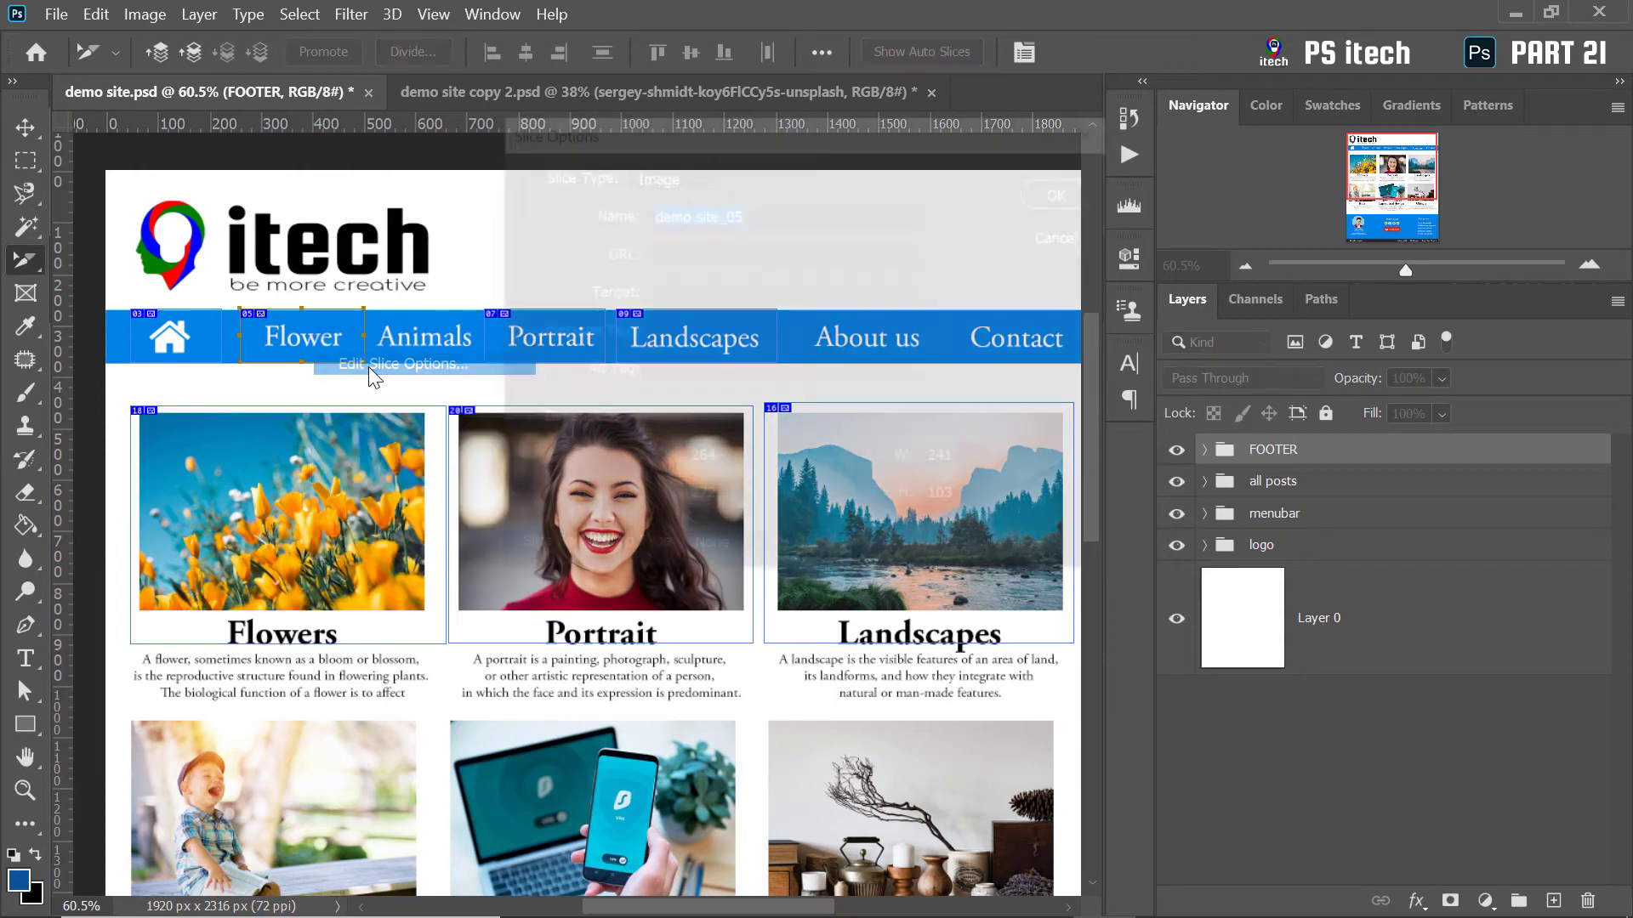
{"action": "type", "text": "flowe"}
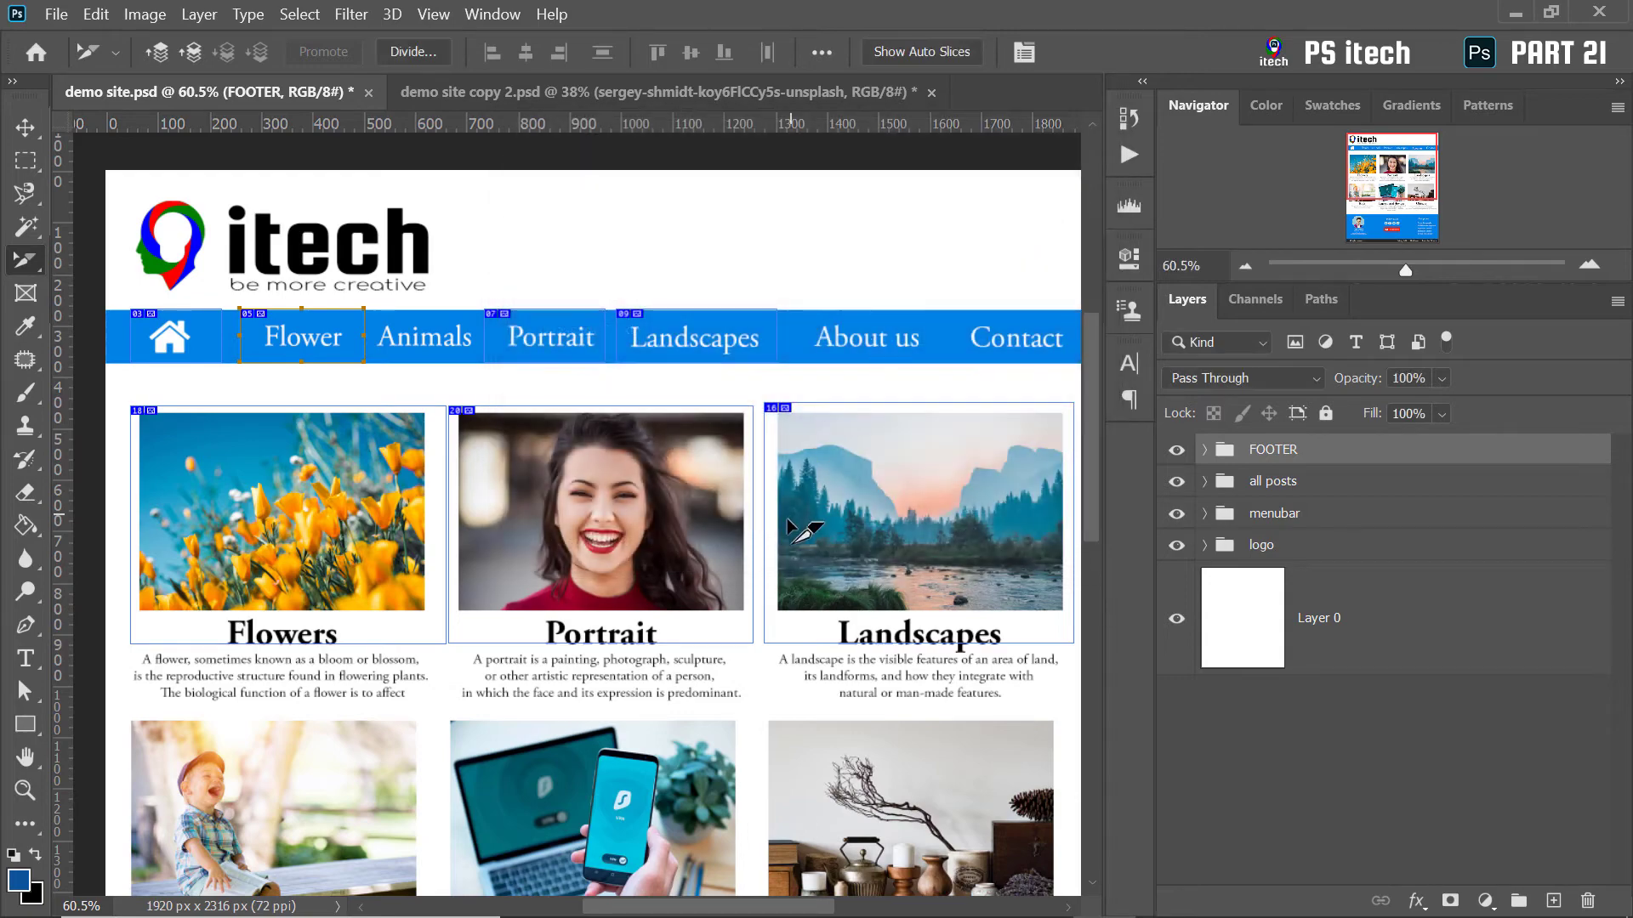
Review the Flower menu item's slice options with the Slice Select Tool, focusing on its URL
{"action": "right_click", "coordinate": [24, 261]}
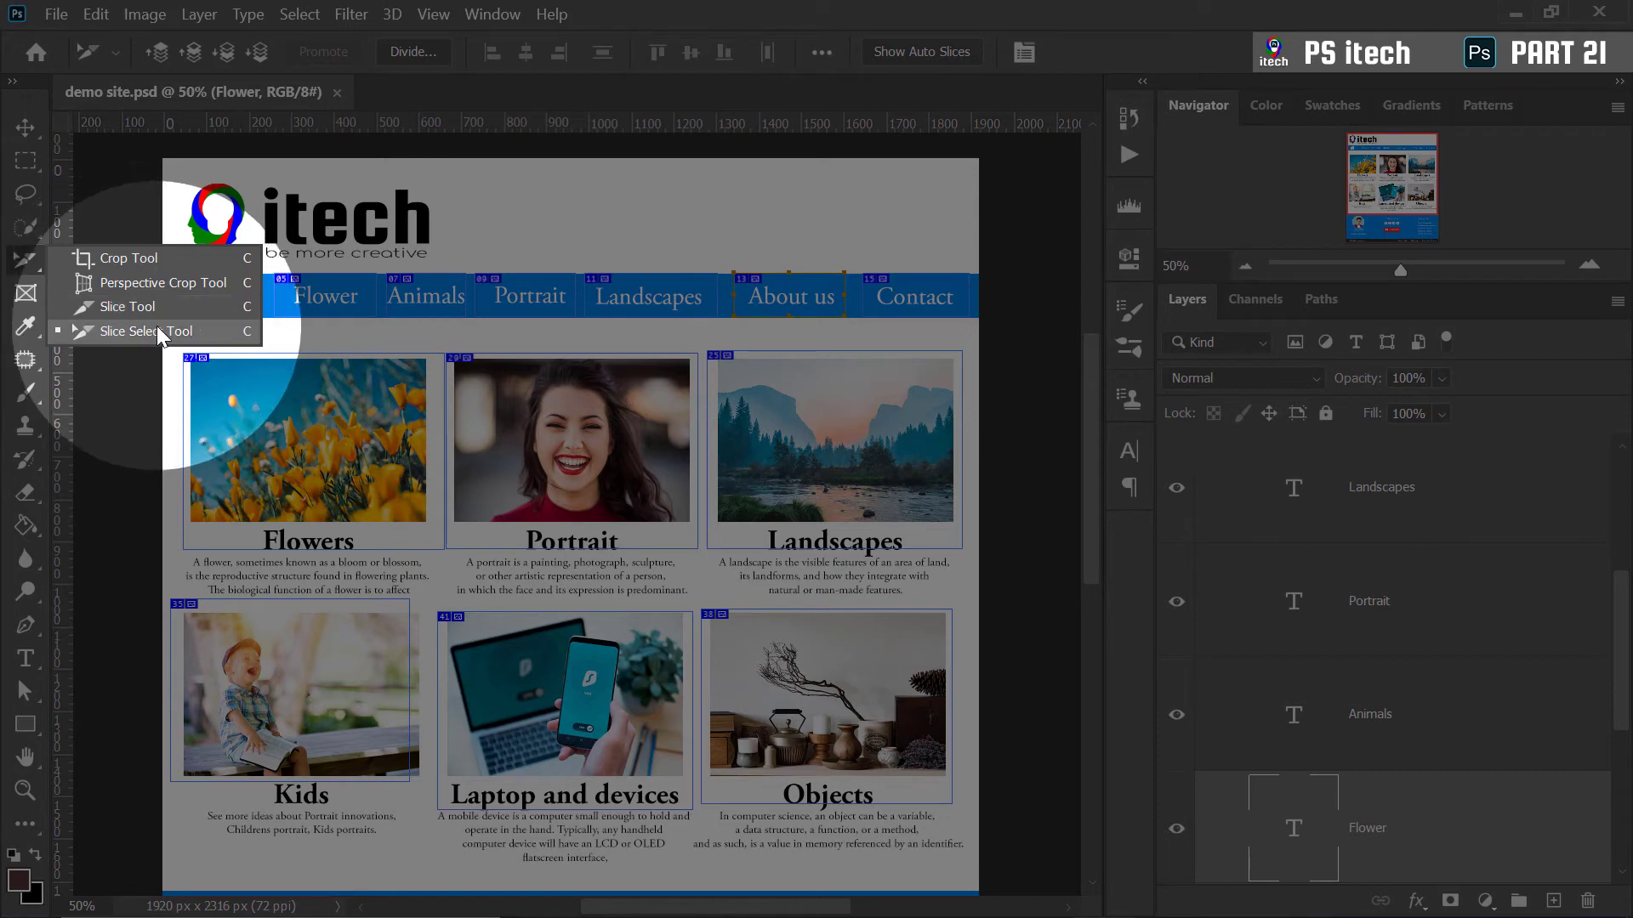
{"action": "left_click", "coordinate": [145, 332]}
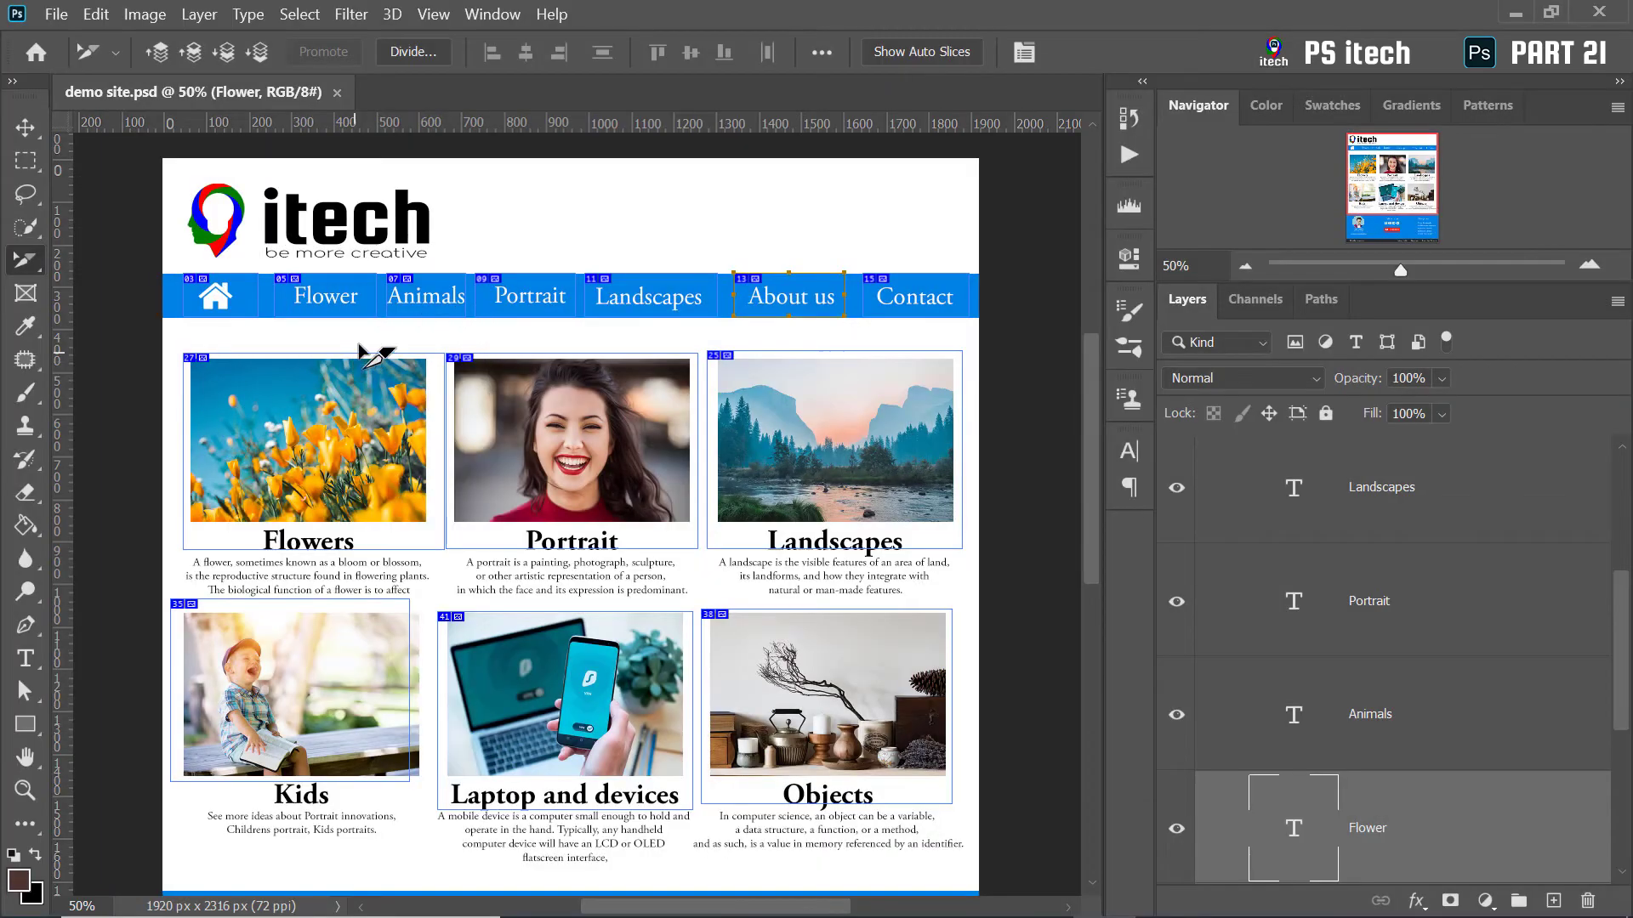
{"action": "right_click", "coordinate": [310, 298]}
{"action": "left_click", "coordinate": [378, 323]}
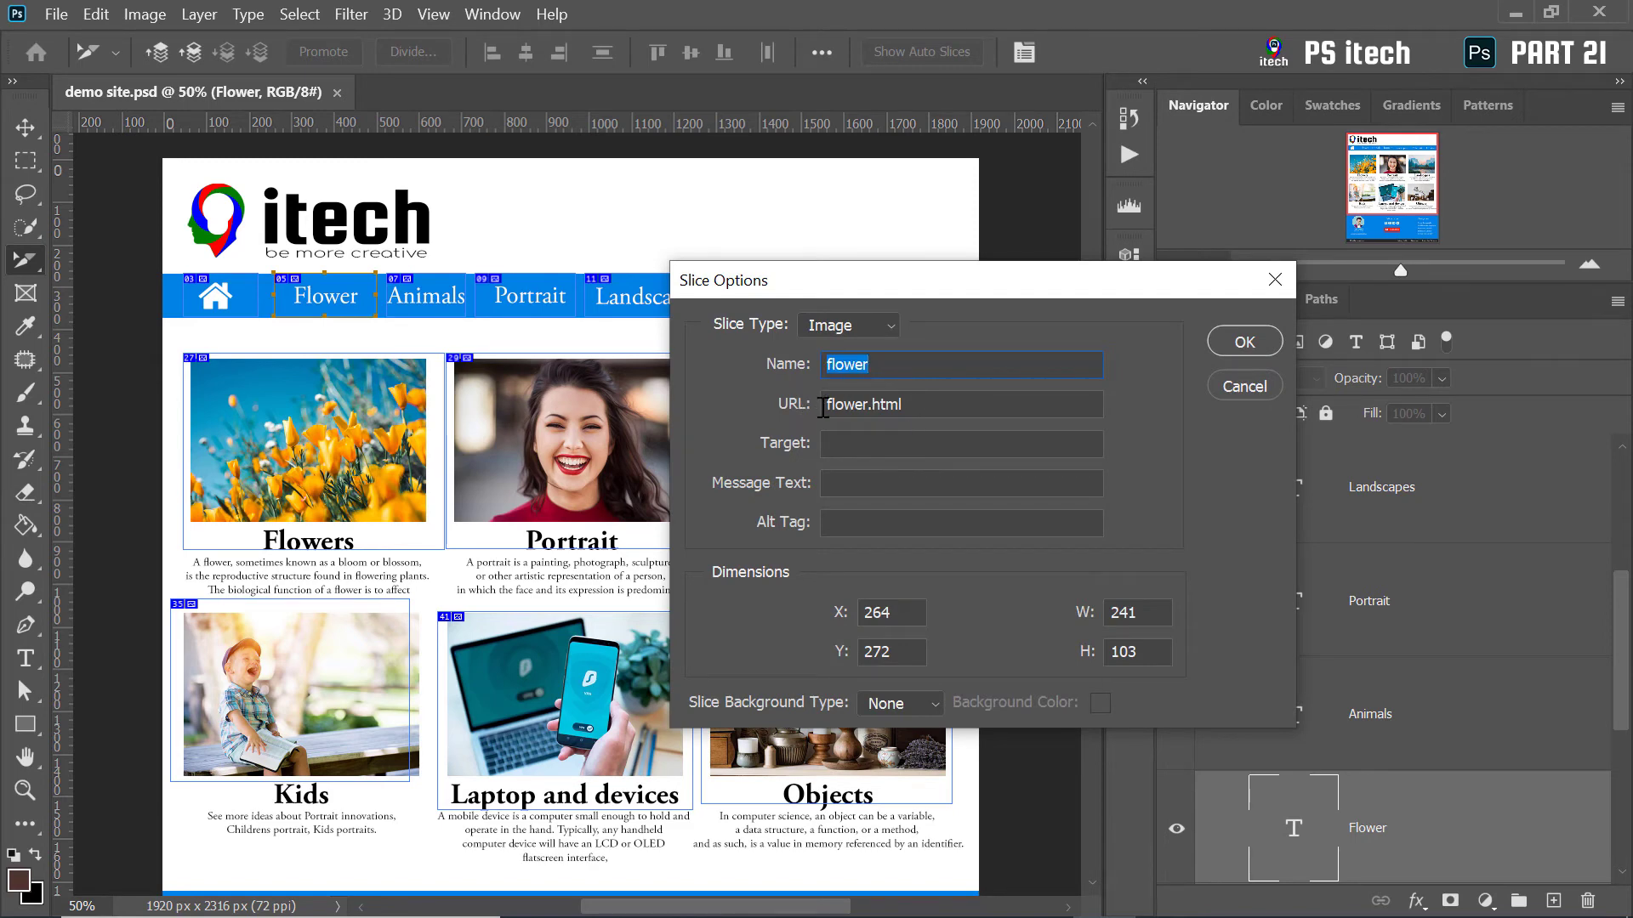
{"action": "left_click", "coordinate": [927, 404]}
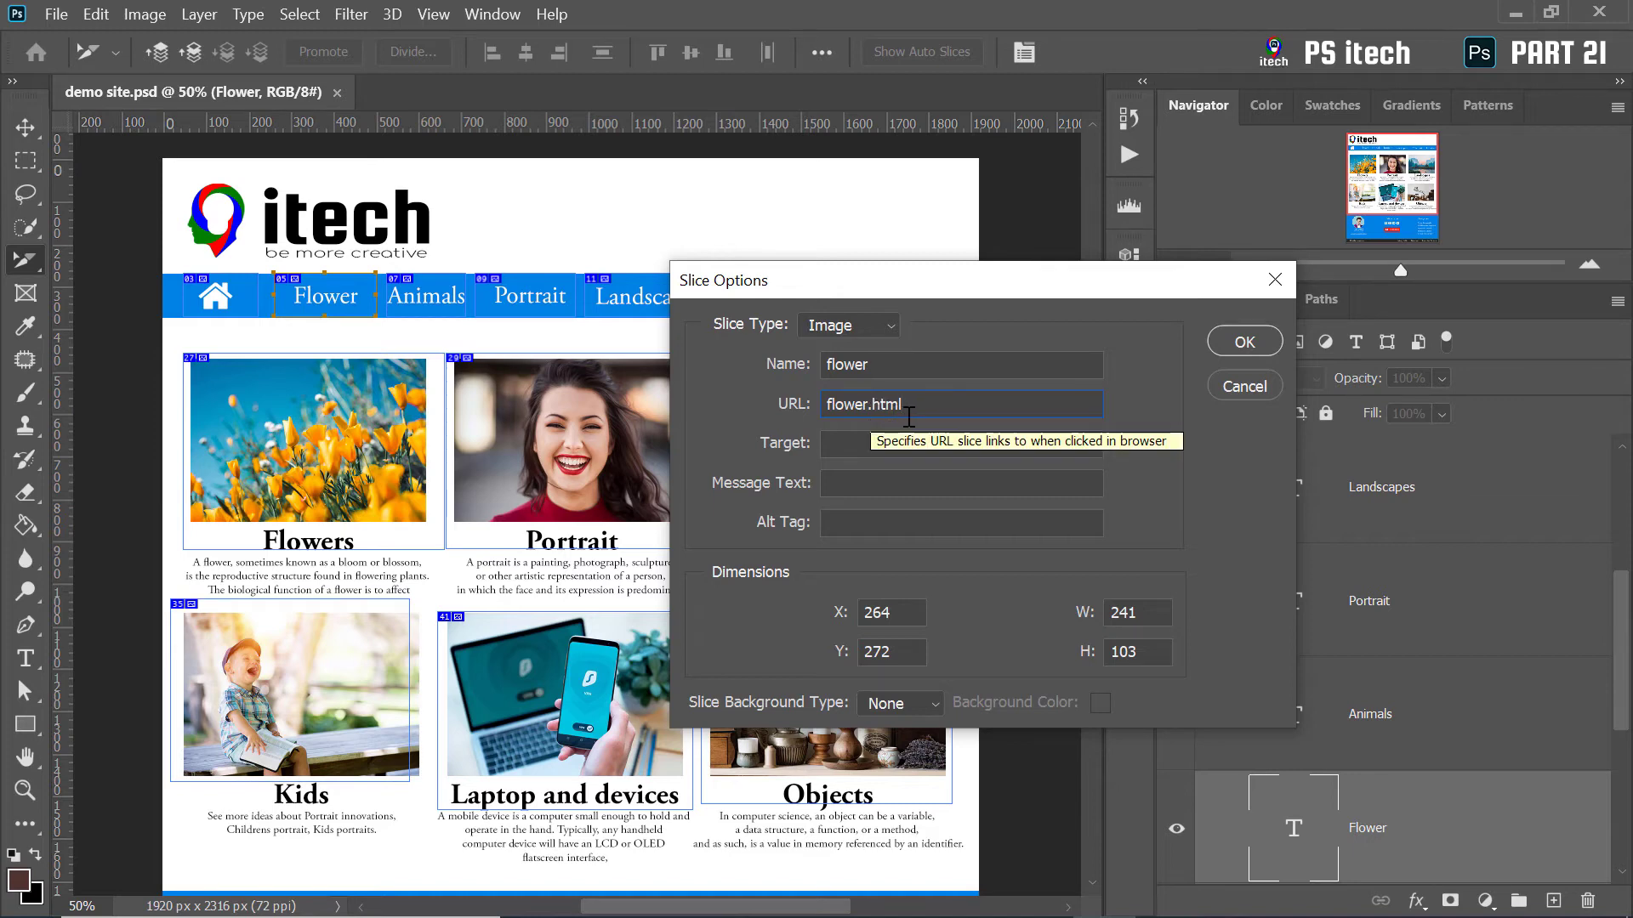
Check the name and URL in the slice options of the Contact menu item and the Objects post
{"action": "left_click", "coordinate": [1246, 380]}
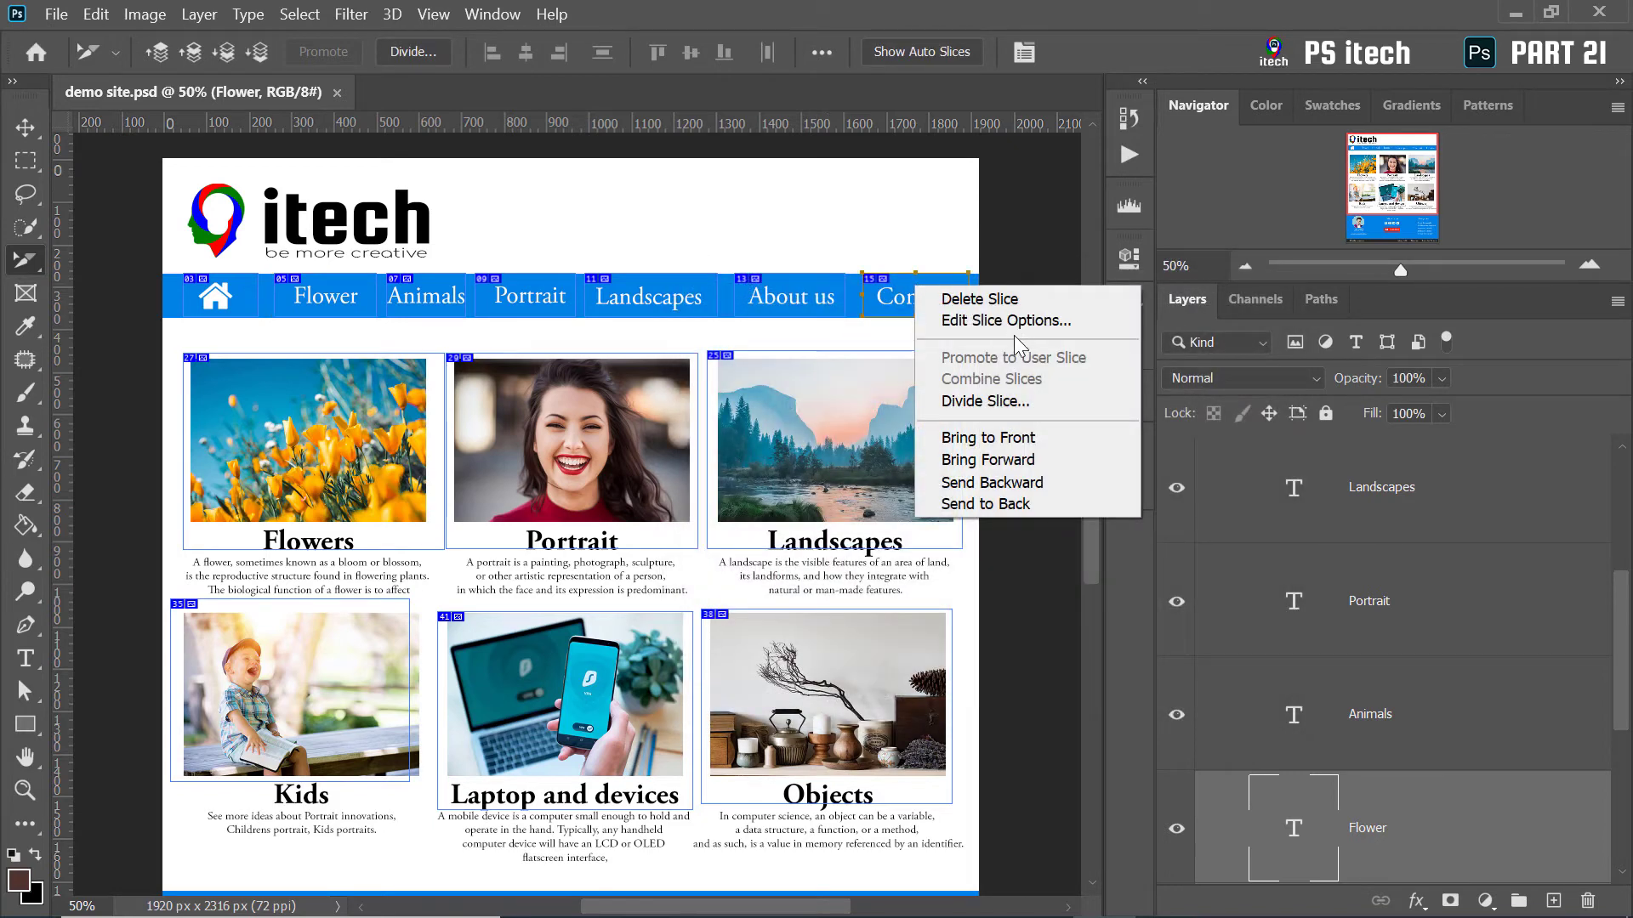
{"action": "left_click", "coordinate": [978, 320]}
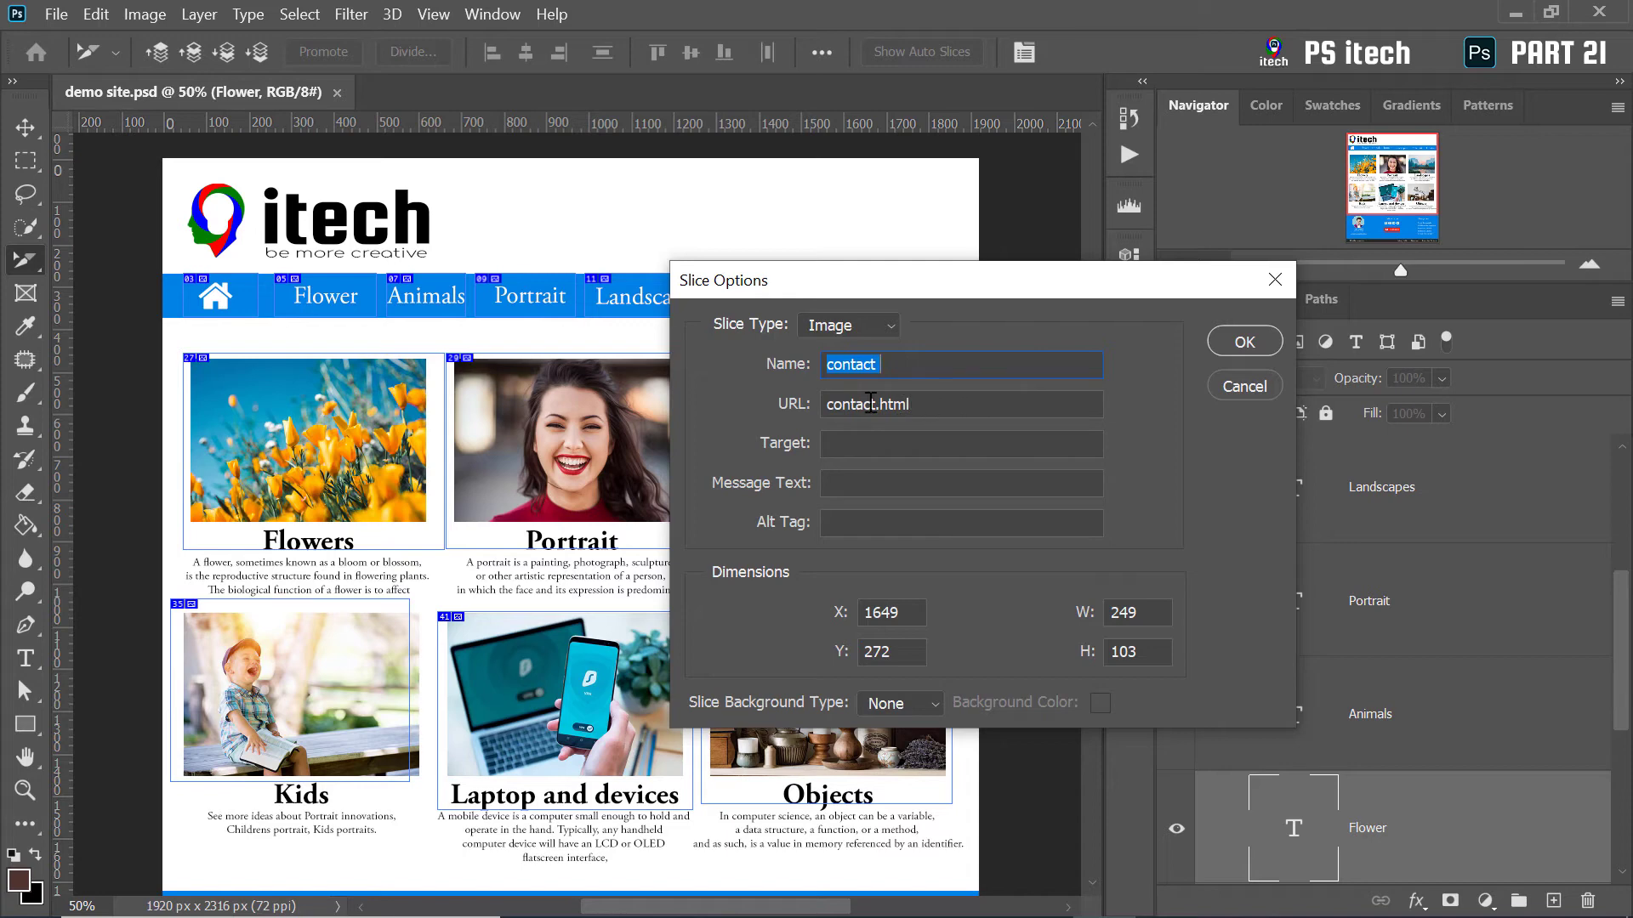
{"action": "key", "text": "Return"}
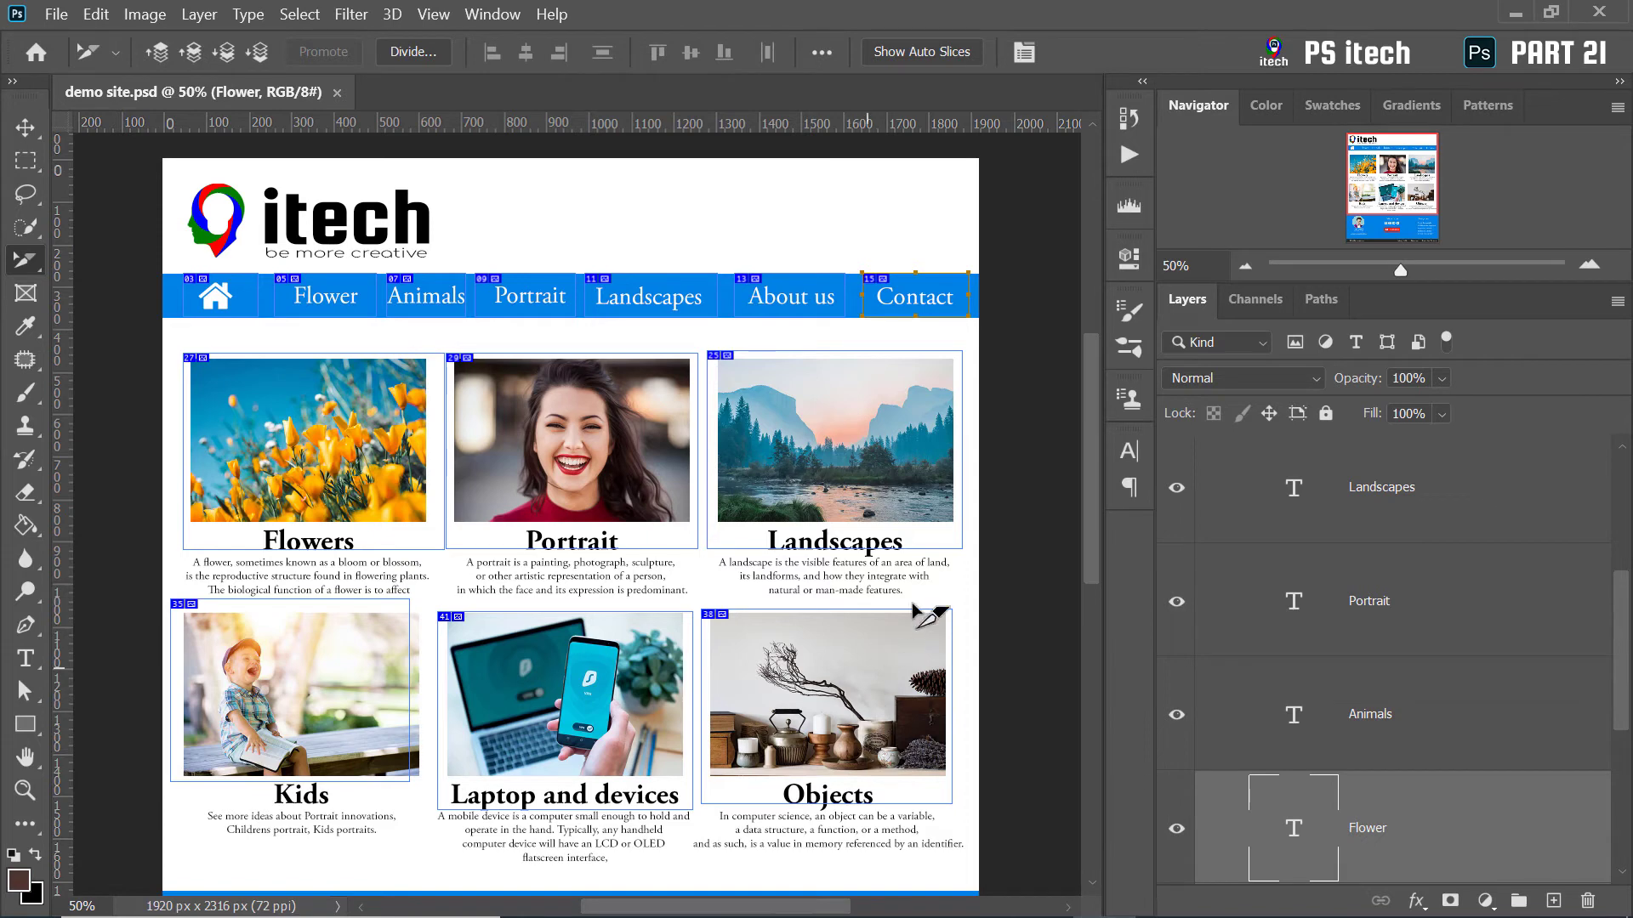
{"action": "scroll", "coordinate": [1088, 492], "scroll_direction": "down", "scroll_amount": 3}
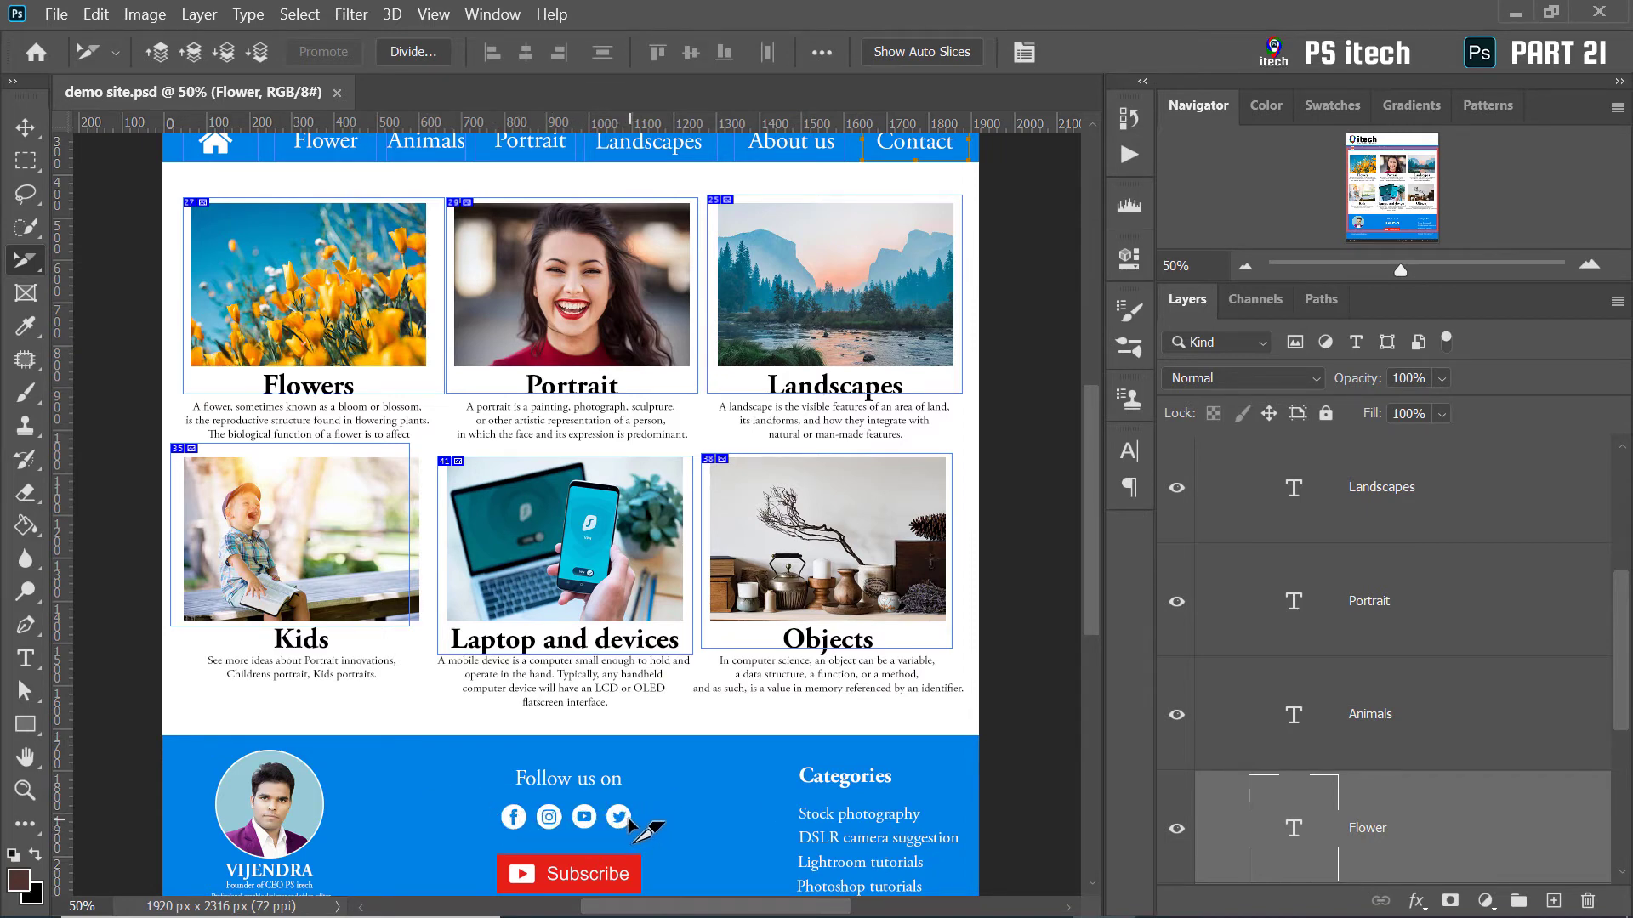
{"action": "right_click", "coordinate": [842, 522]}
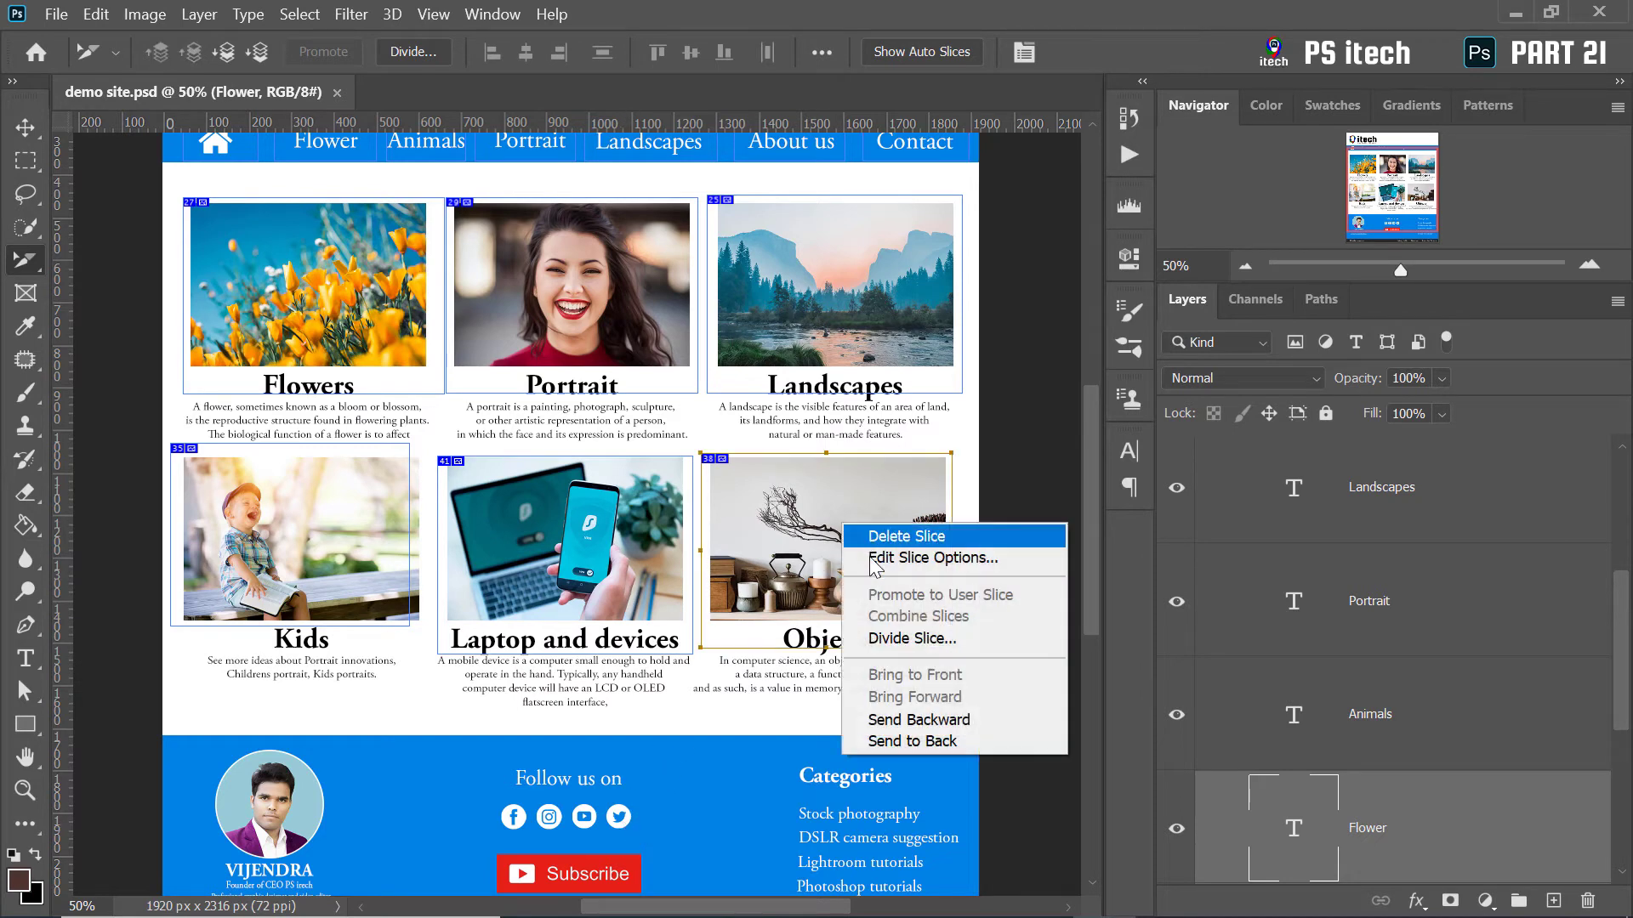
{"action": "left_click", "coordinate": [904, 569]}
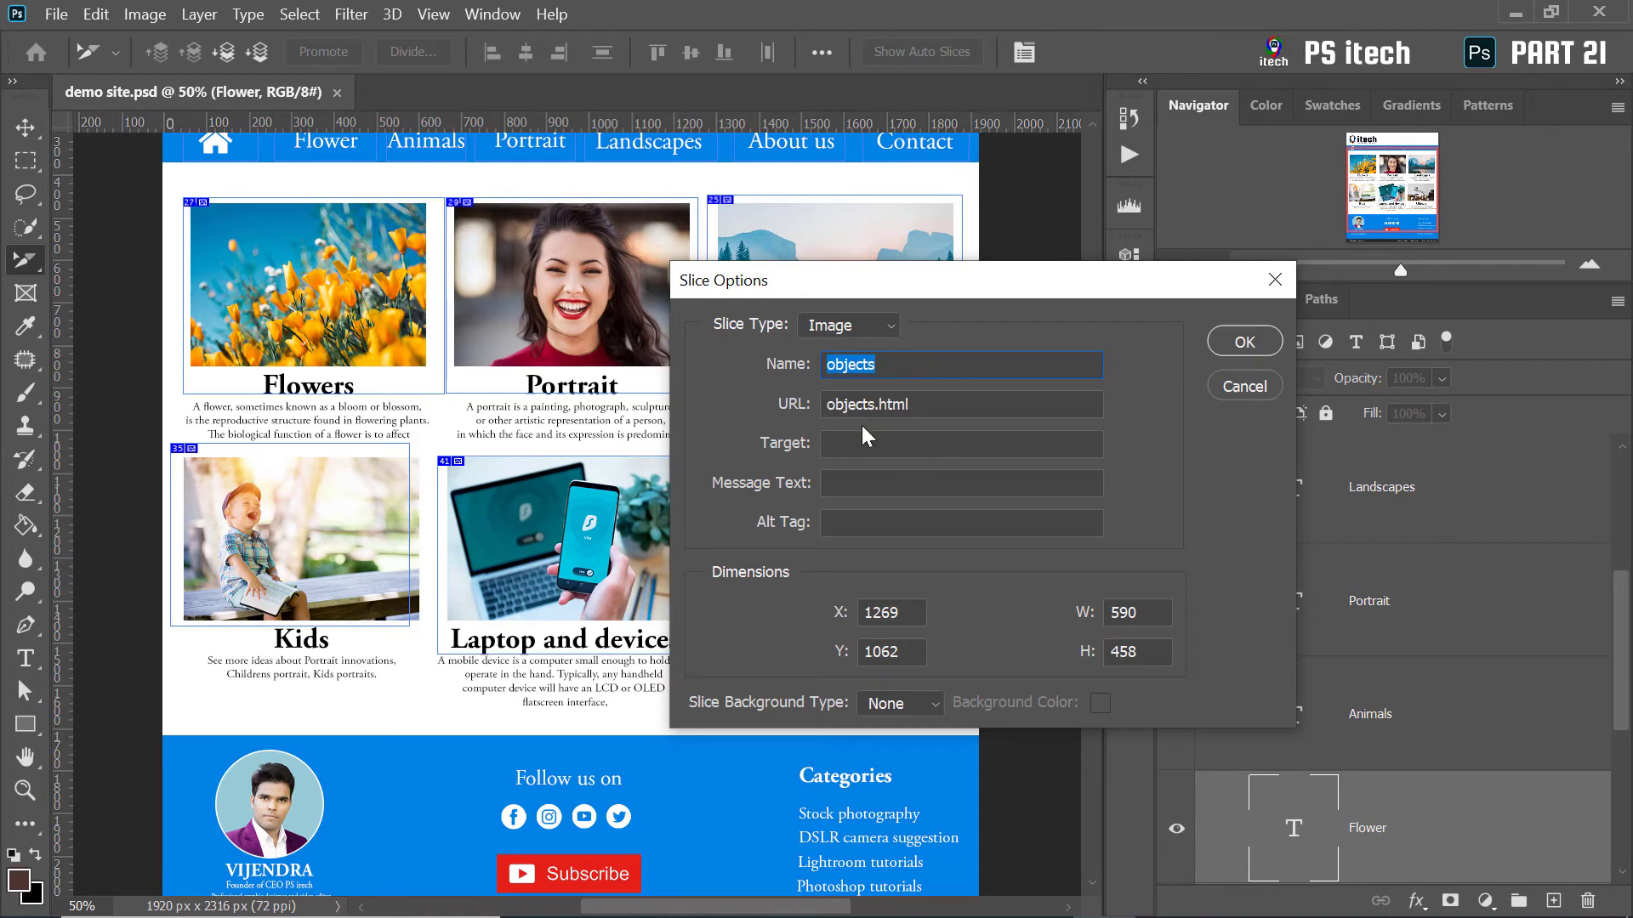
{"action": "left_click", "coordinate": [1243, 389]}
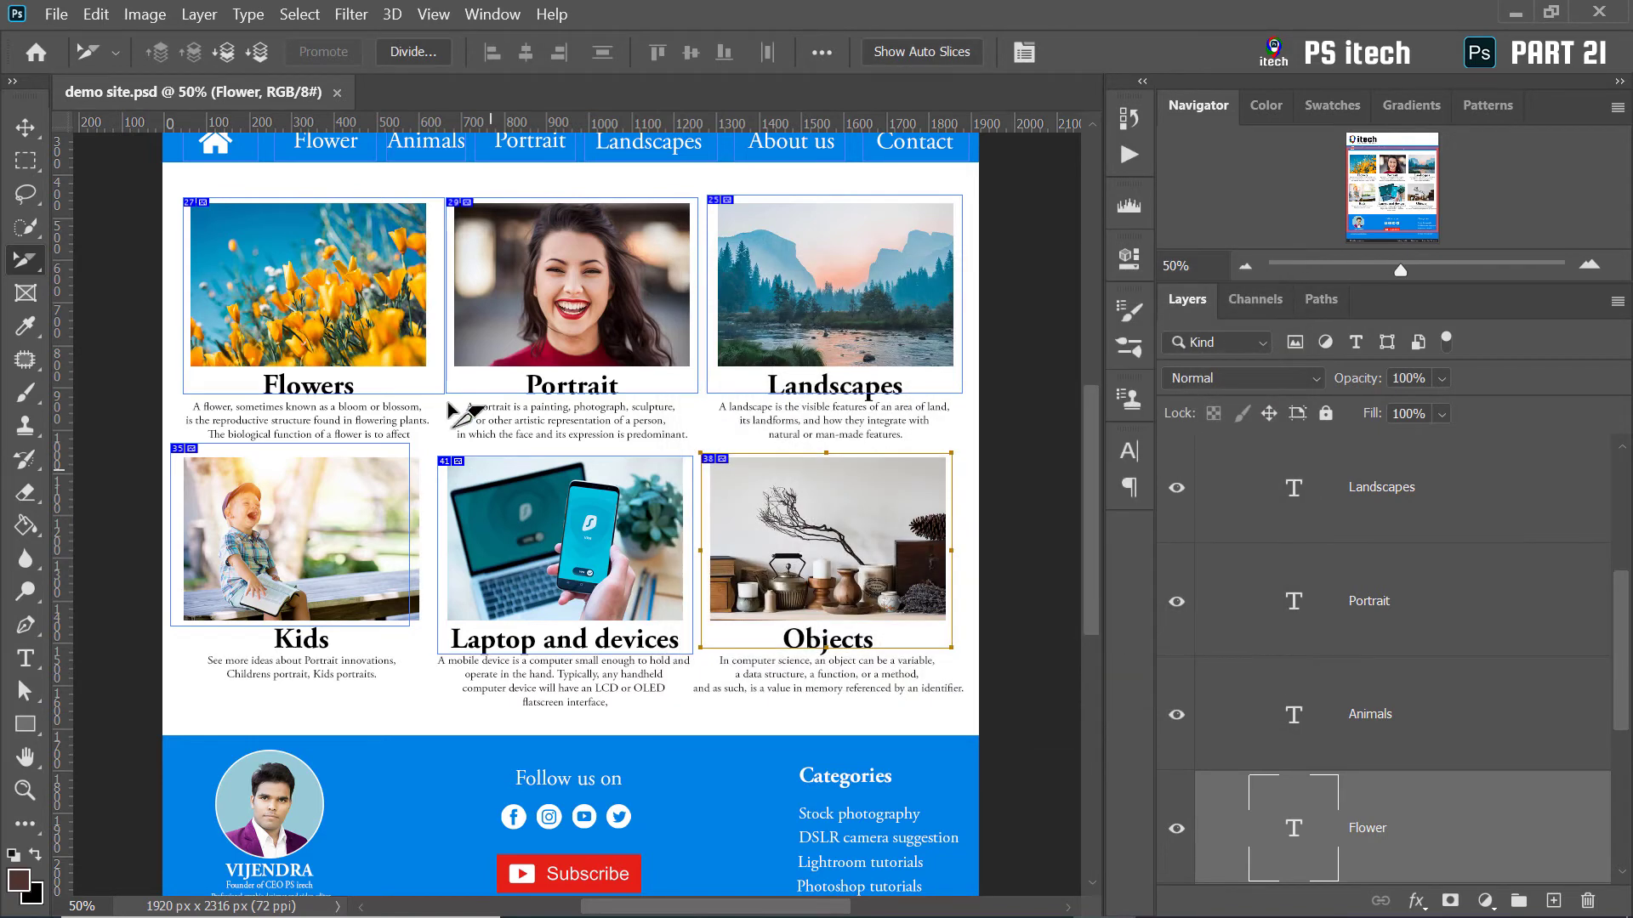
Compare the name and URL in the slice options of the Portrait post and the Portrait menu item
{"action": "right_click", "coordinate": [524, 241]}
{"action": "left_click", "coordinate": [645, 272]}
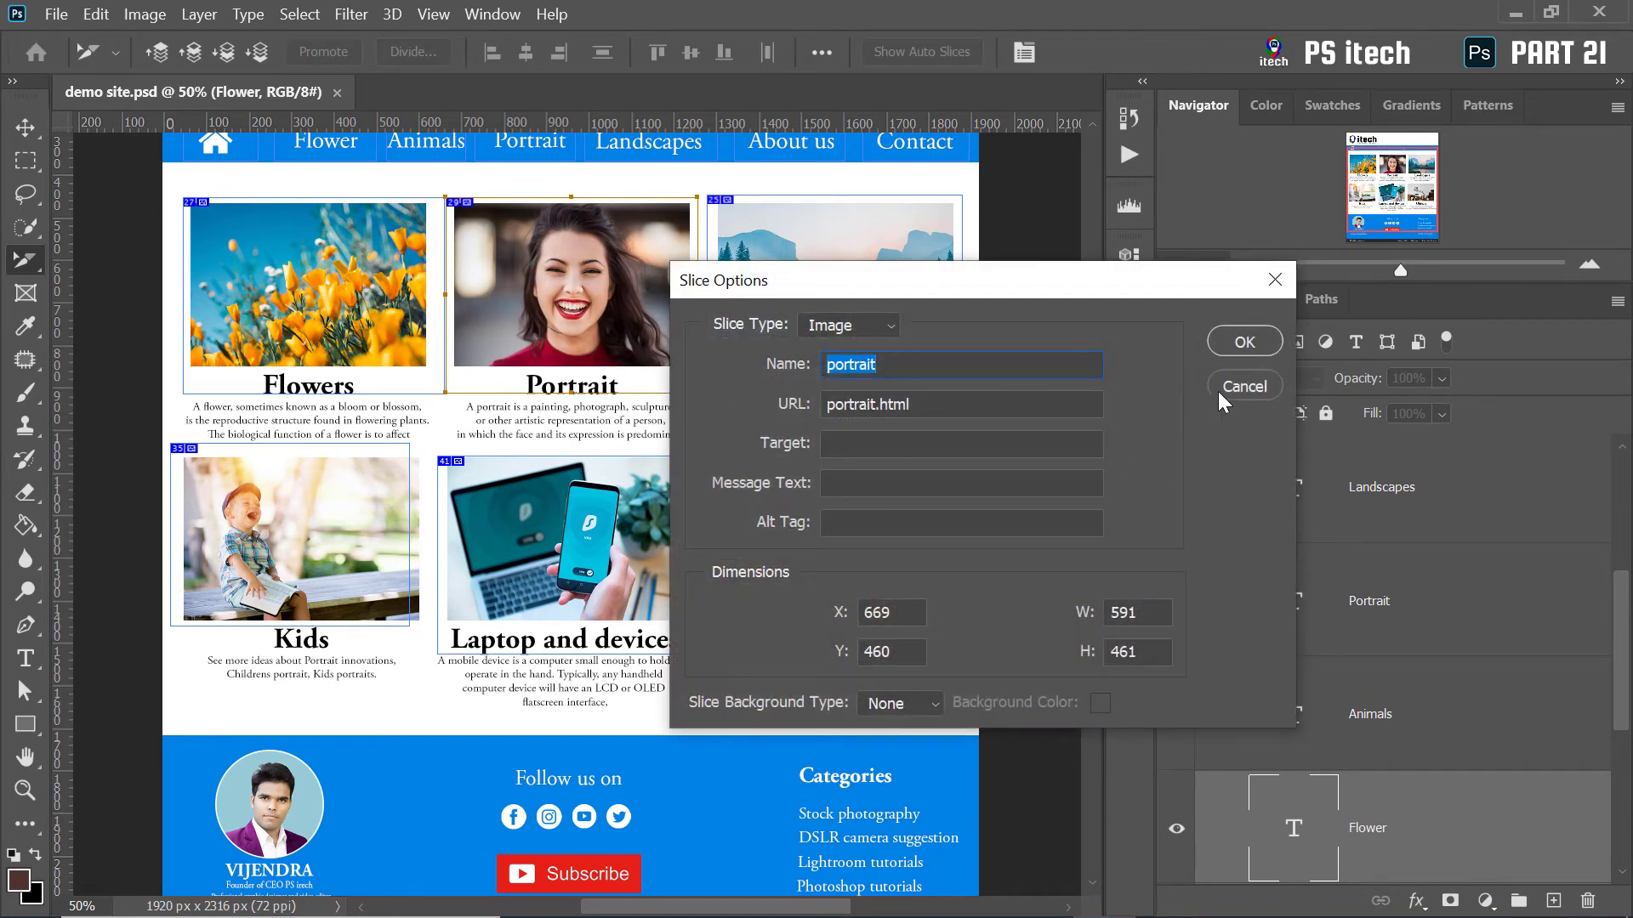
{"action": "left_click", "coordinate": [1256, 389]}
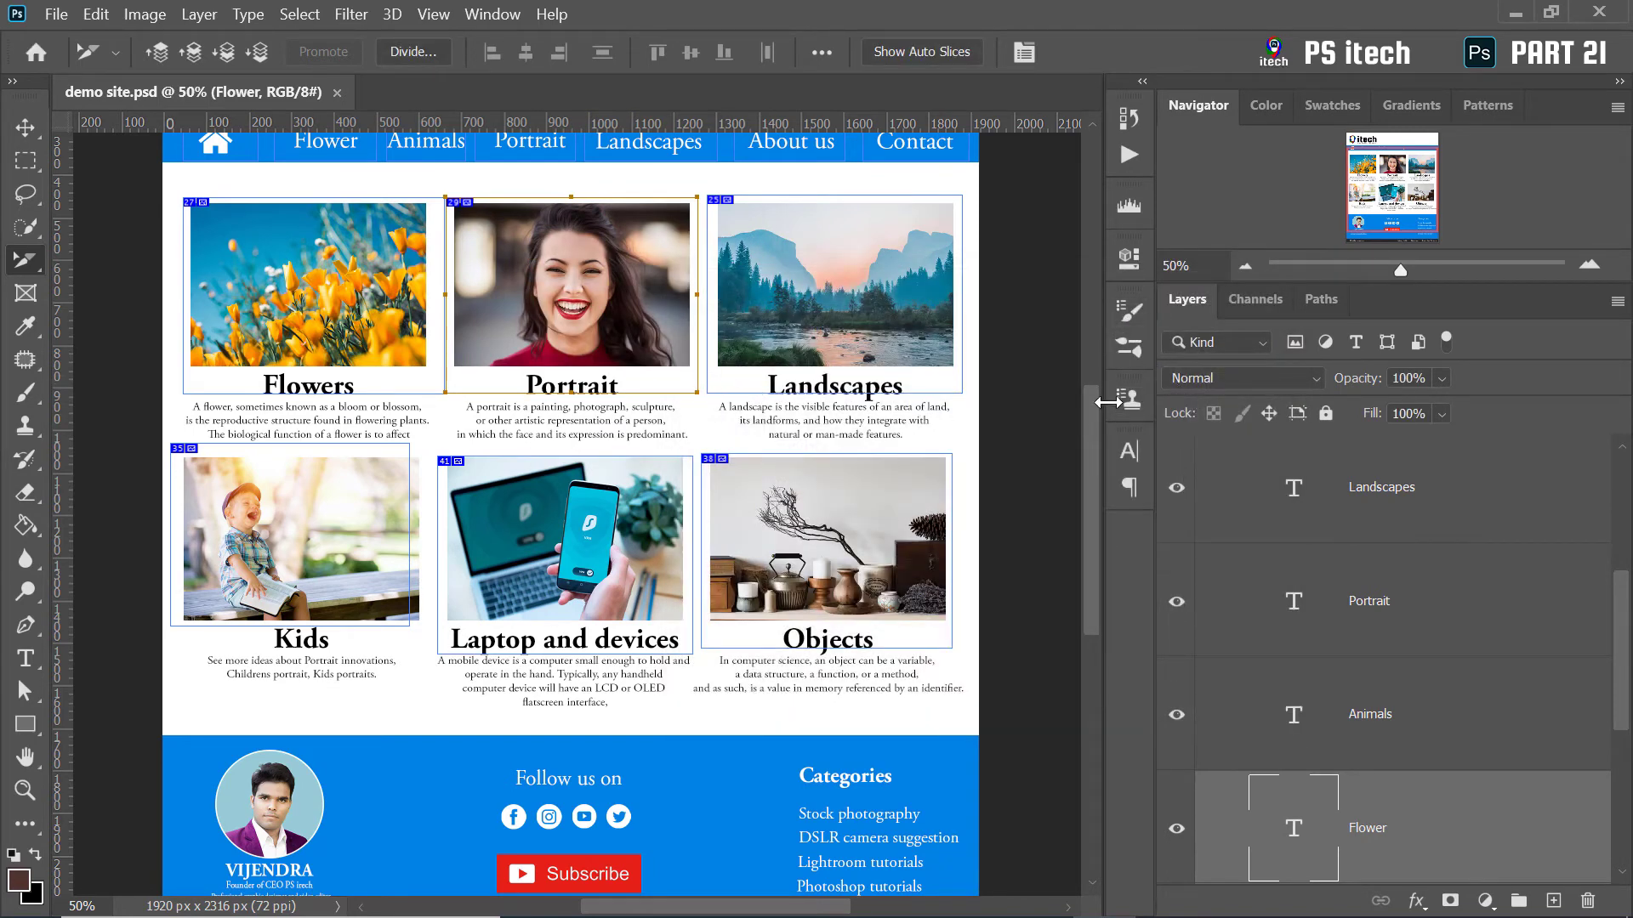
{"action": "left_click_drag", "start_coordinate": [1092, 421], "coordinate": [1089, 356]}
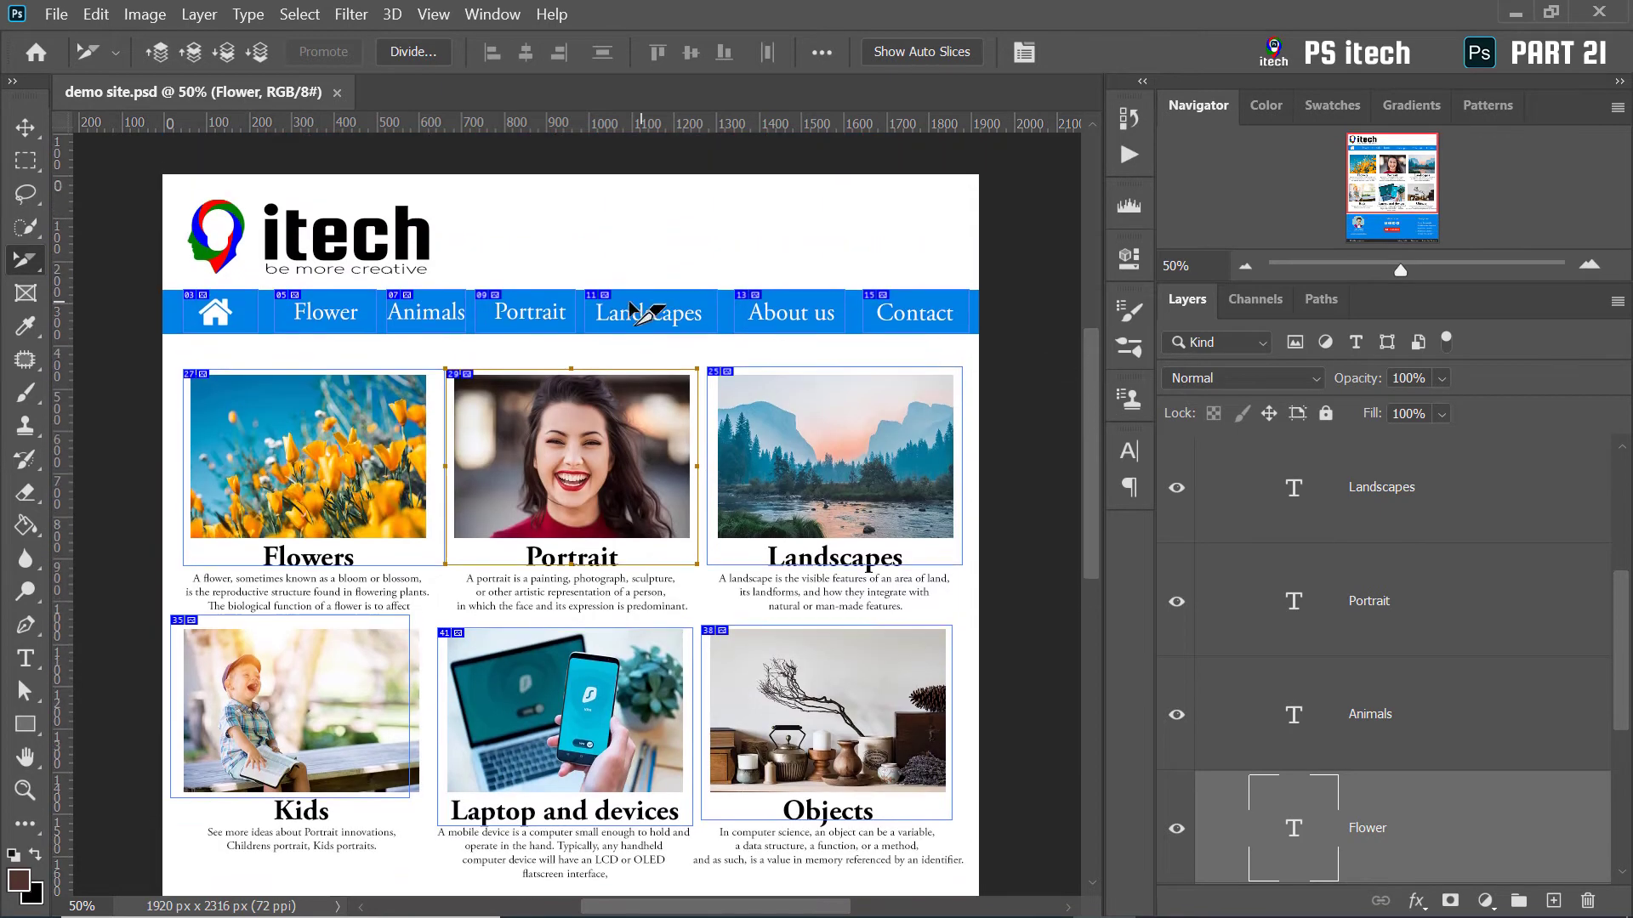
{"action": "right_click", "coordinate": [523, 313]}
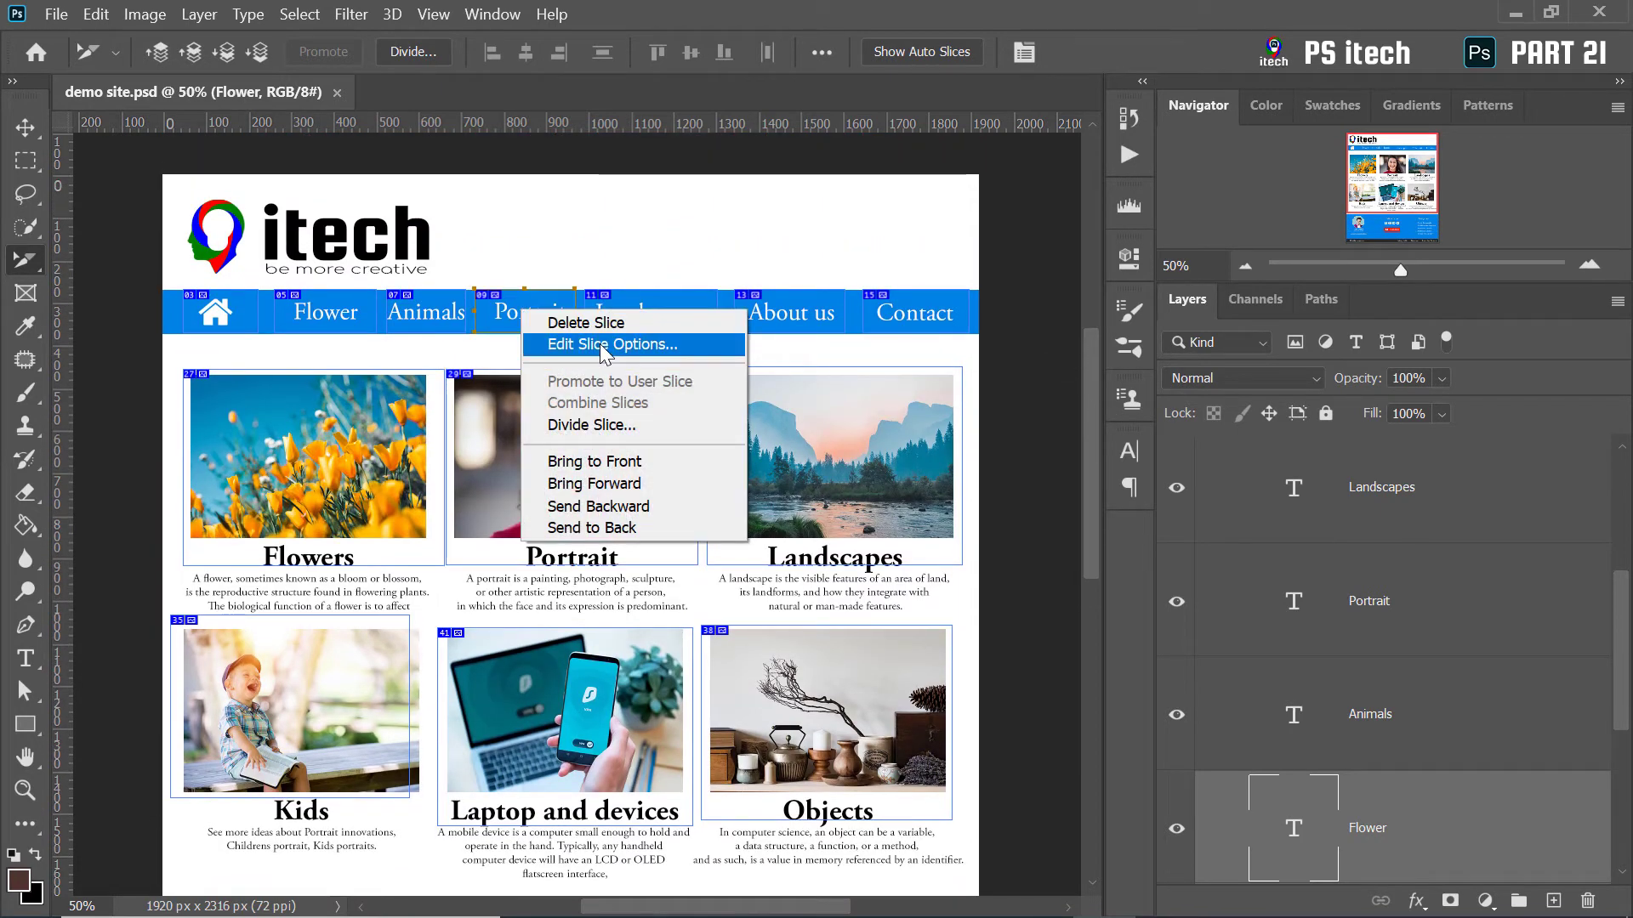
{"action": "left_click", "coordinate": [604, 345]}
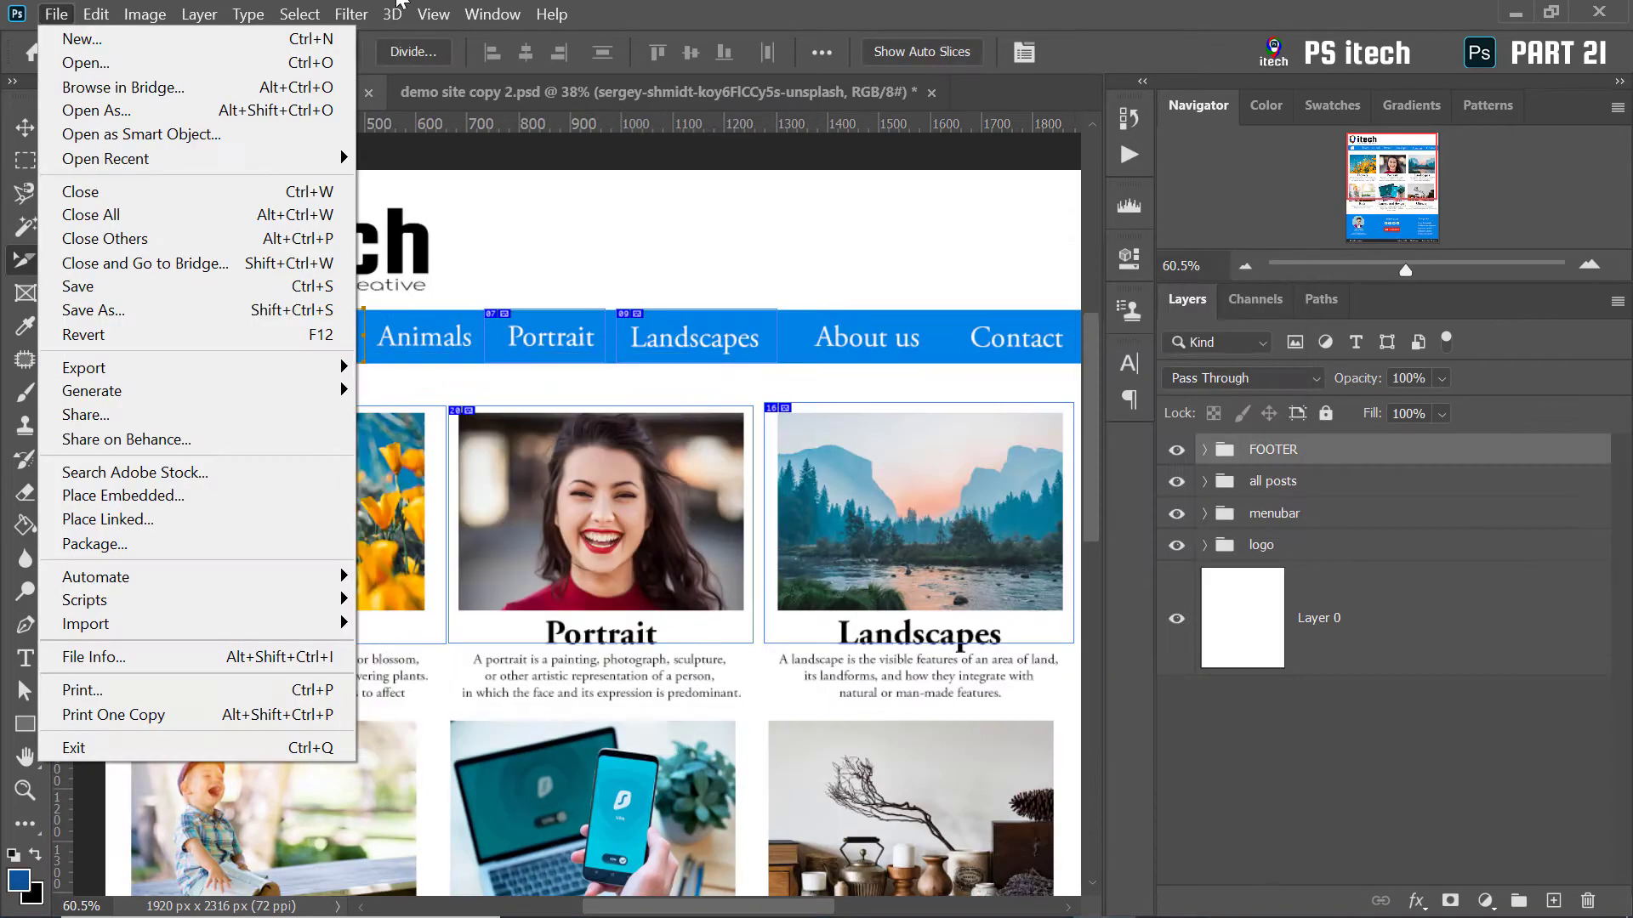
Start a Save for Web (Legacy) export of the sliced page in JPEG format at Medium quality
{"action": "left_click", "coordinate": [53, 17]}
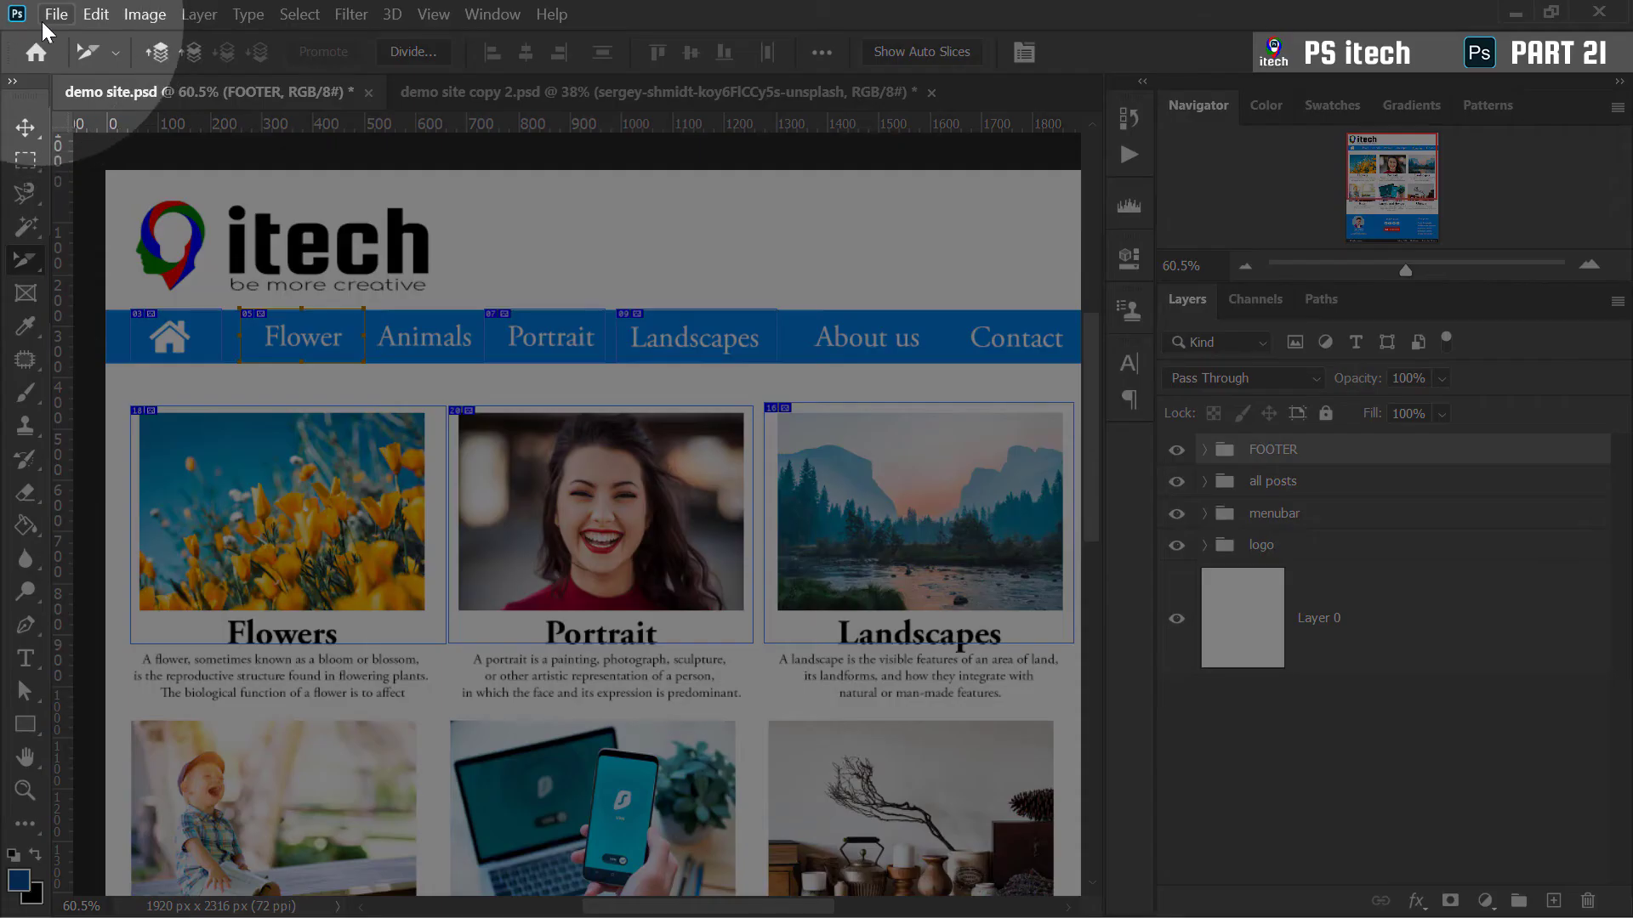
{"action": "left_click", "coordinate": [51, 17]}
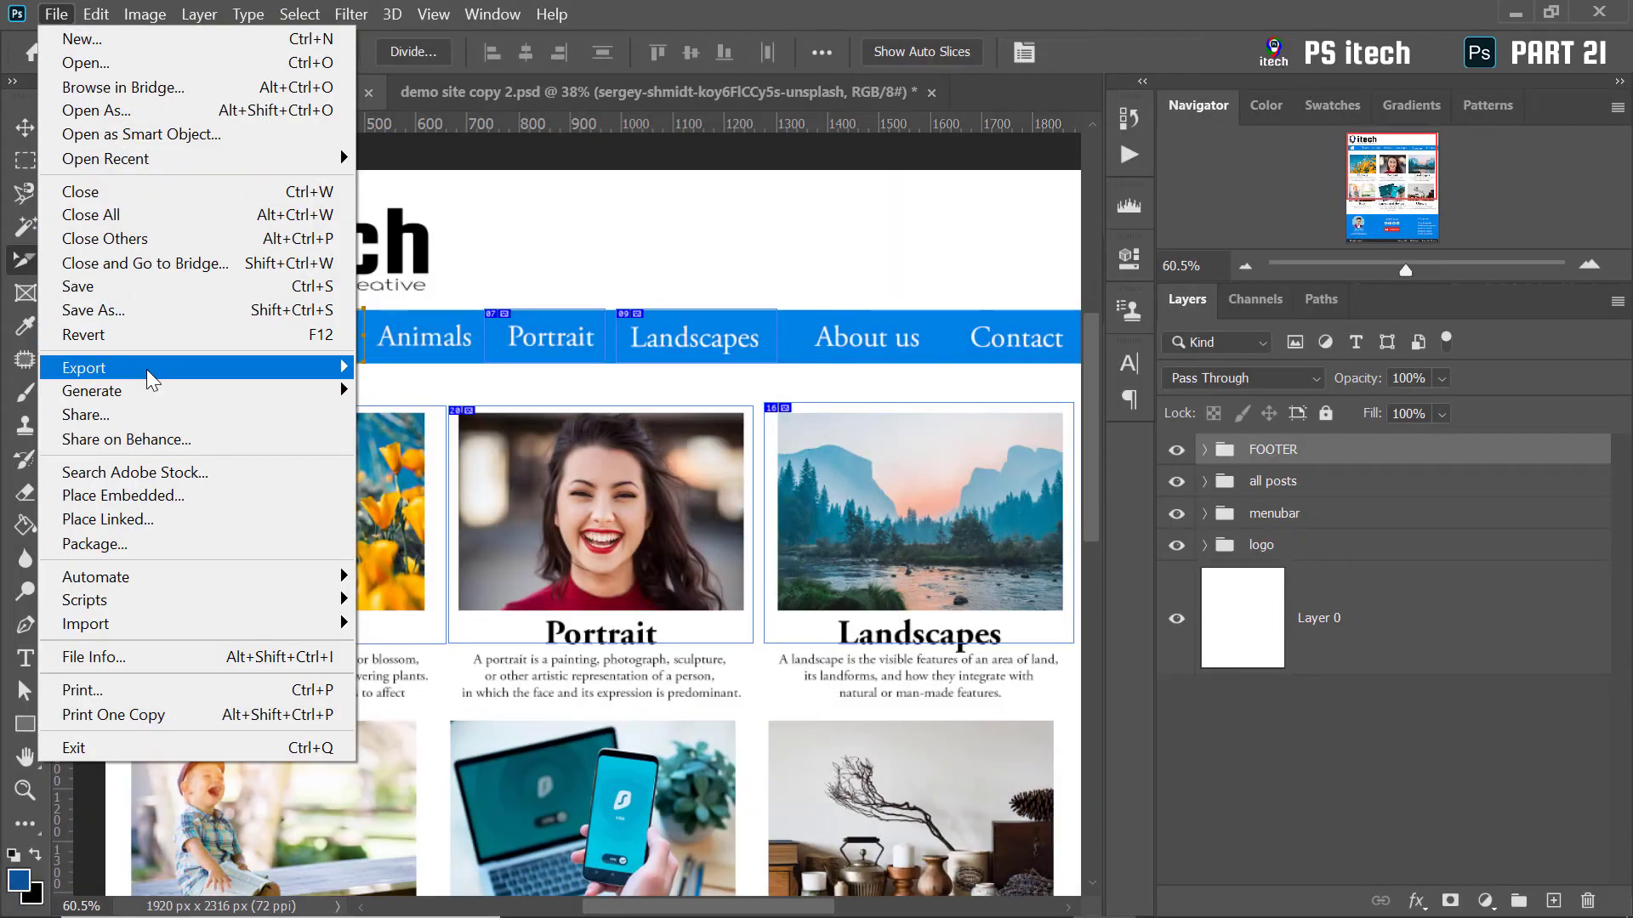
{"action": "mouse_move", "coordinate": [152, 379]}
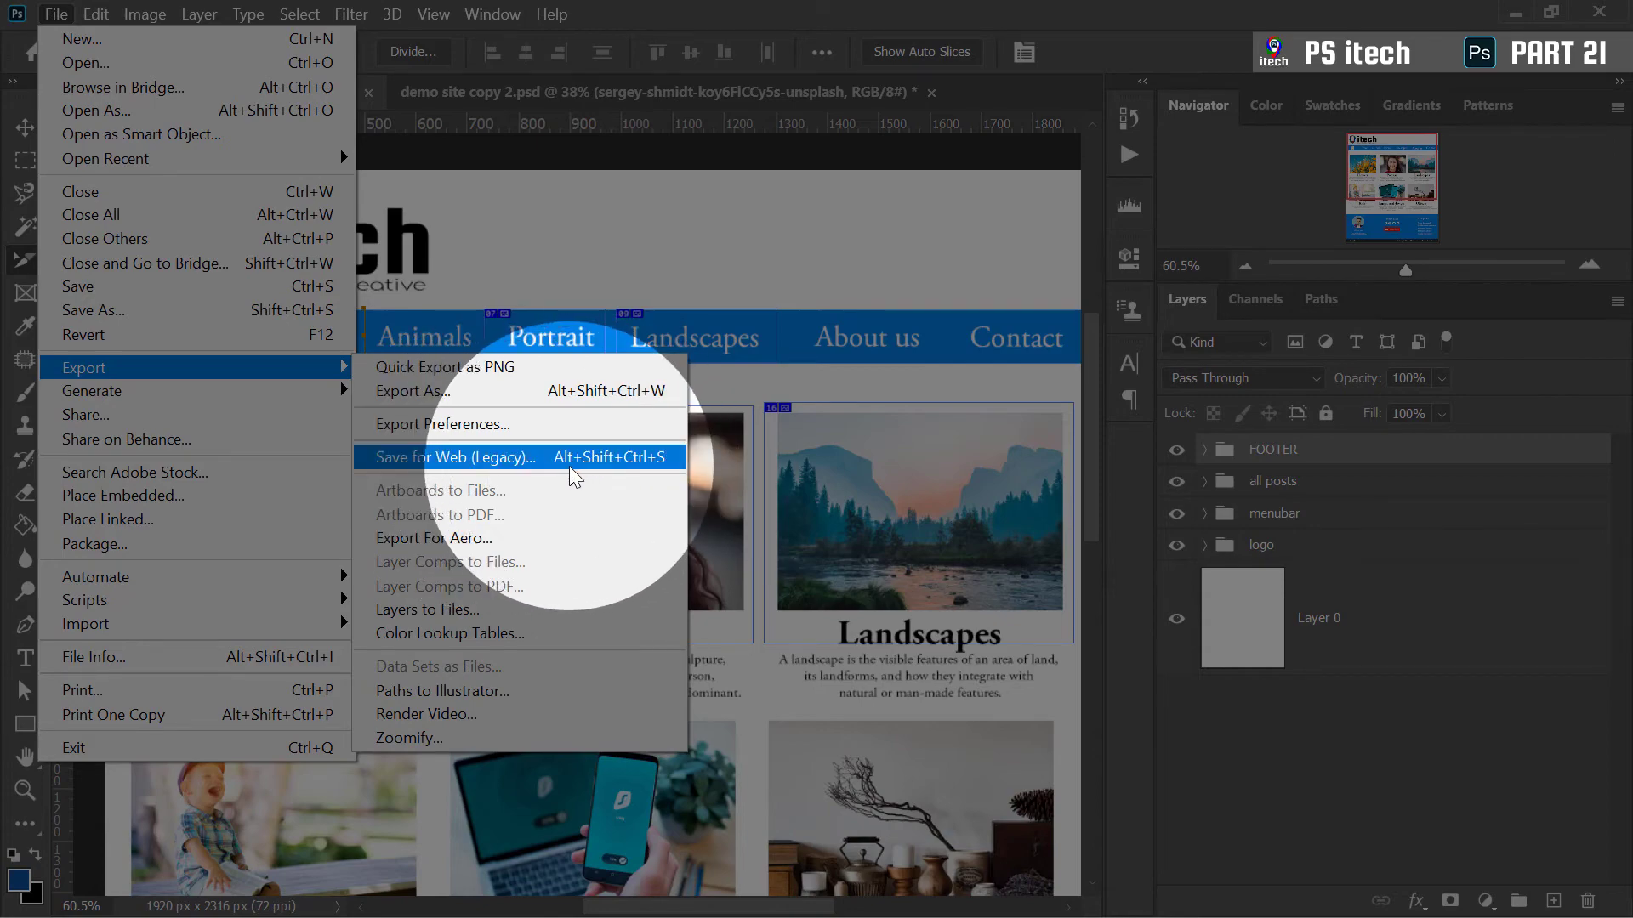
{"action": "left_click", "coordinate": [536, 457]}
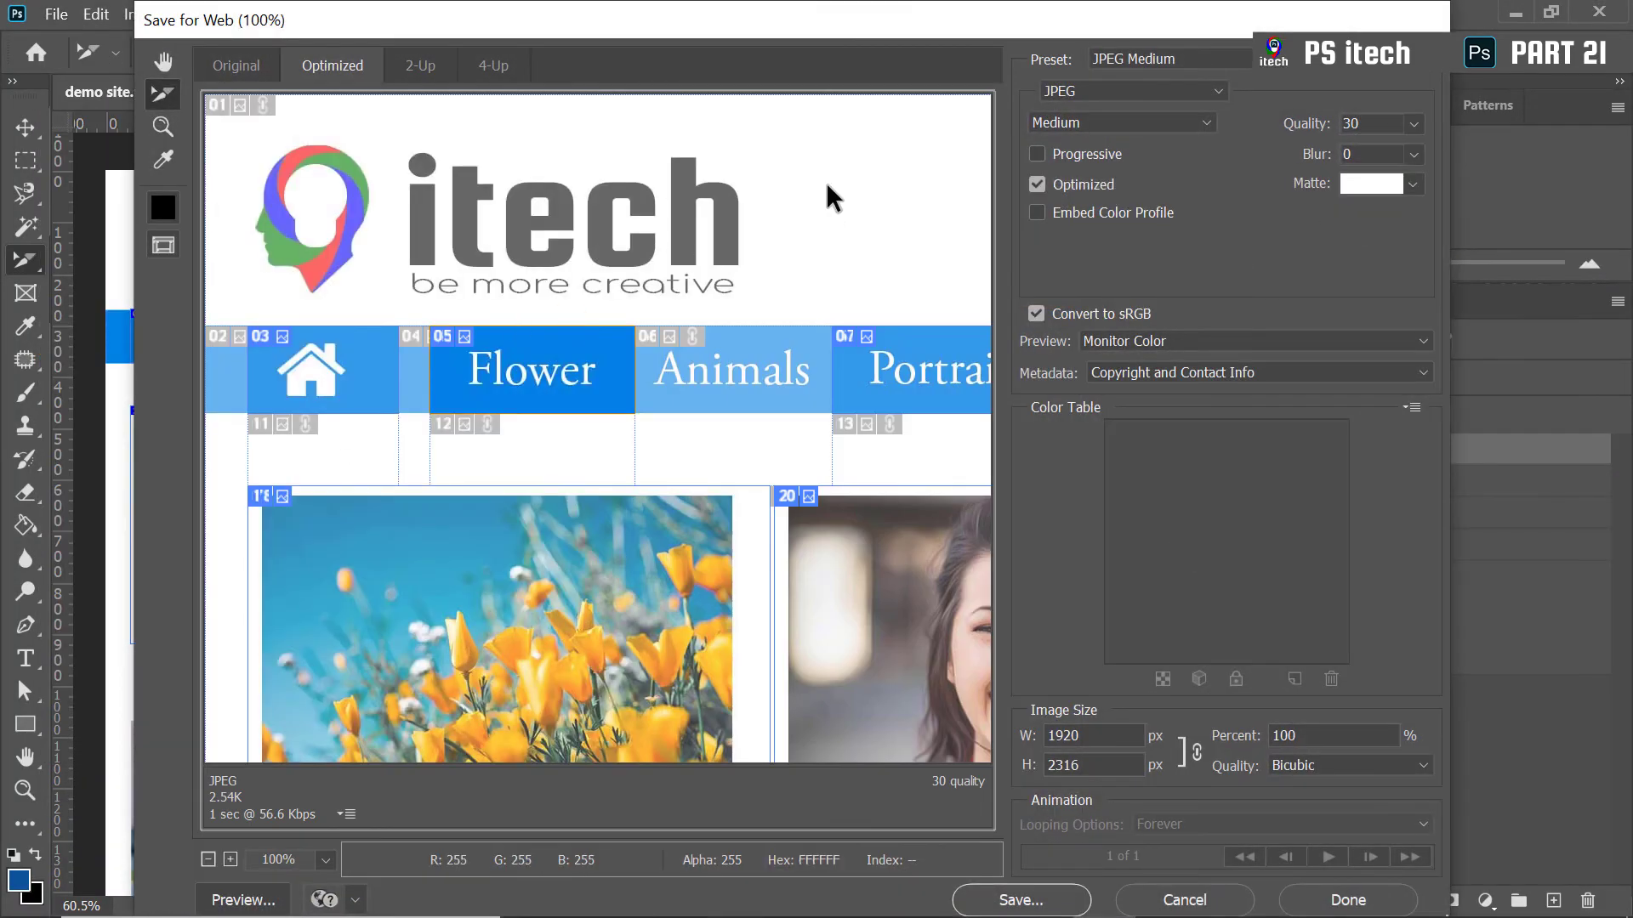
{"action": "left_click", "coordinate": [1131, 91]}
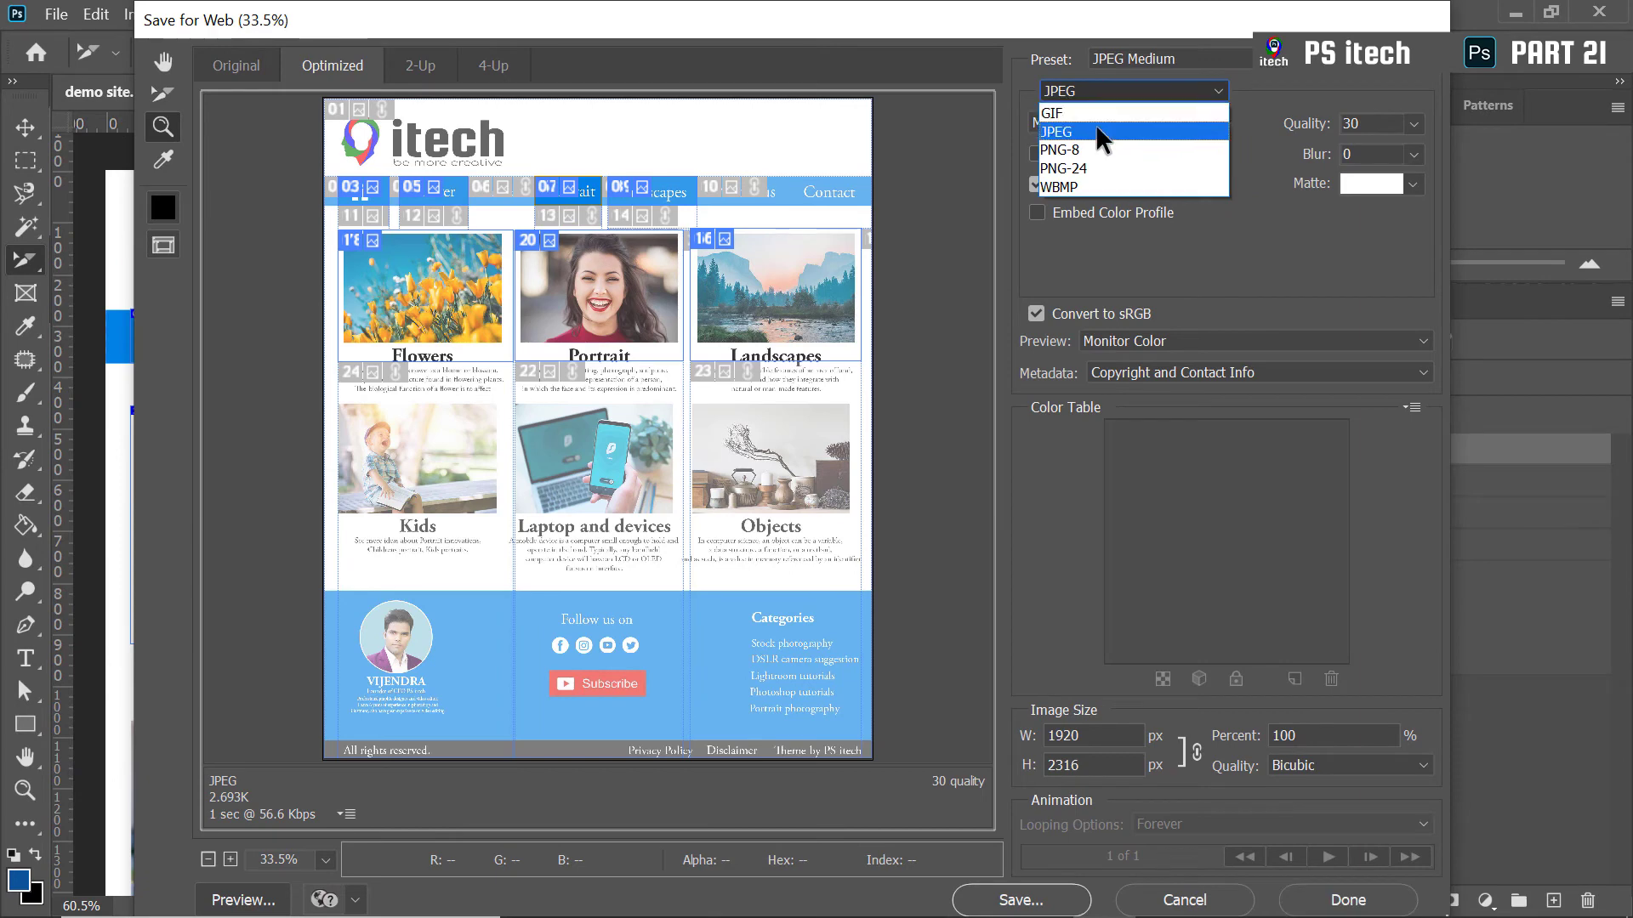
{"action": "left_click", "coordinate": [1096, 129]}
{"action": "left_click", "coordinate": [1156, 123]}
{"action": "left_click", "coordinate": [1110, 161]}
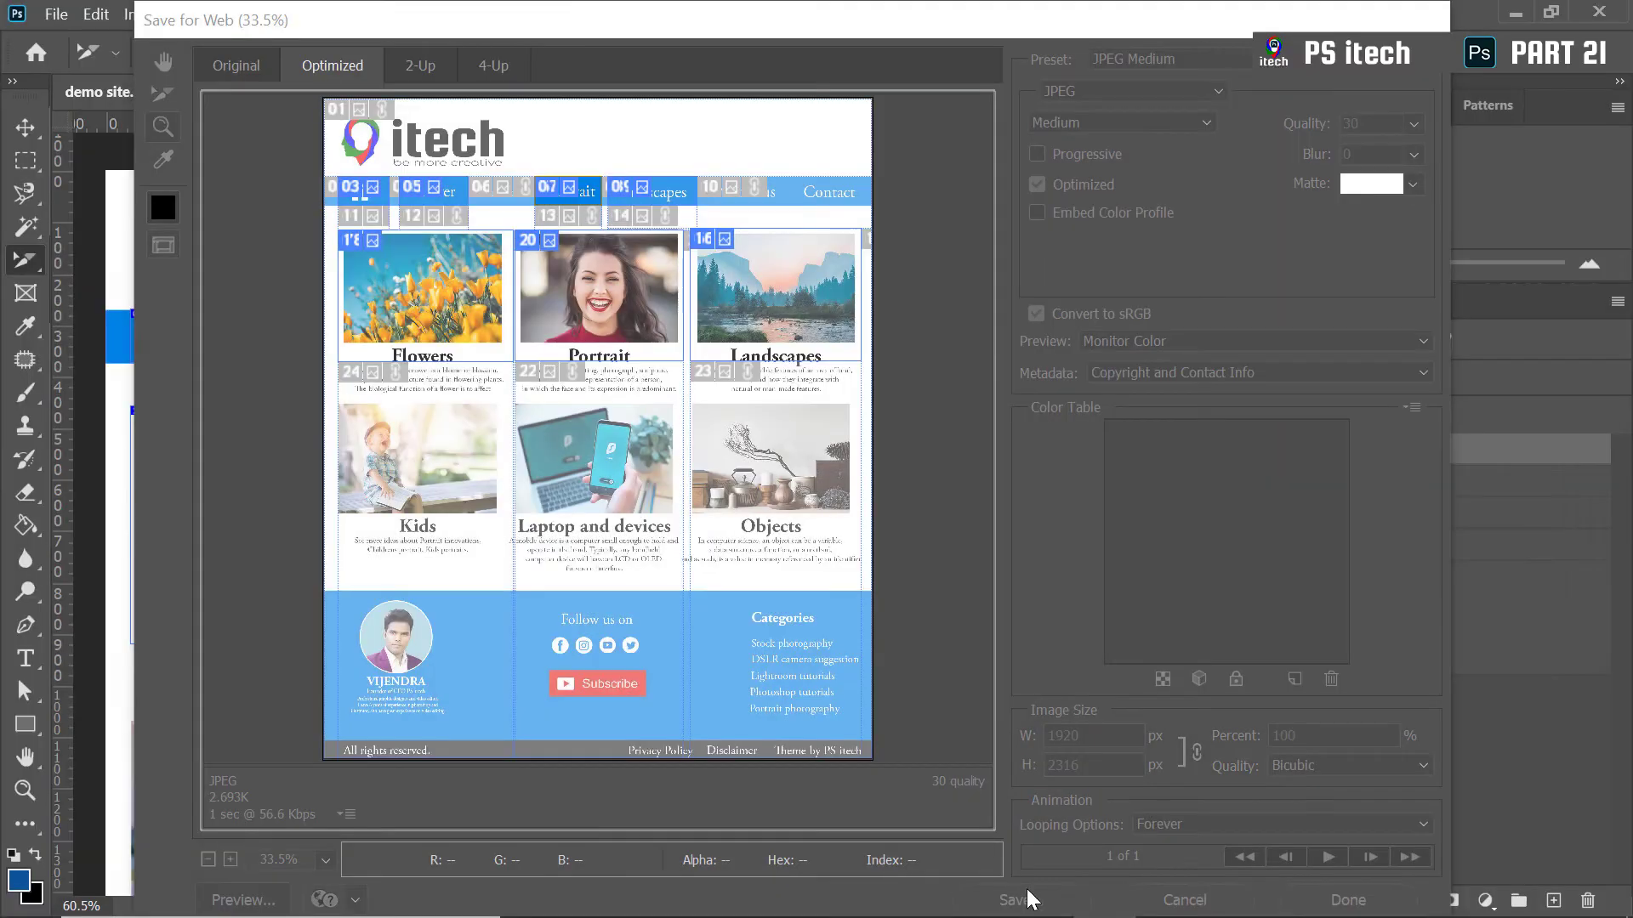
Choose the demo sites folder on the Desktop as the export destination and HTML and Images as the format
{"action": "left_click", "coordinate": [1021, 900]}
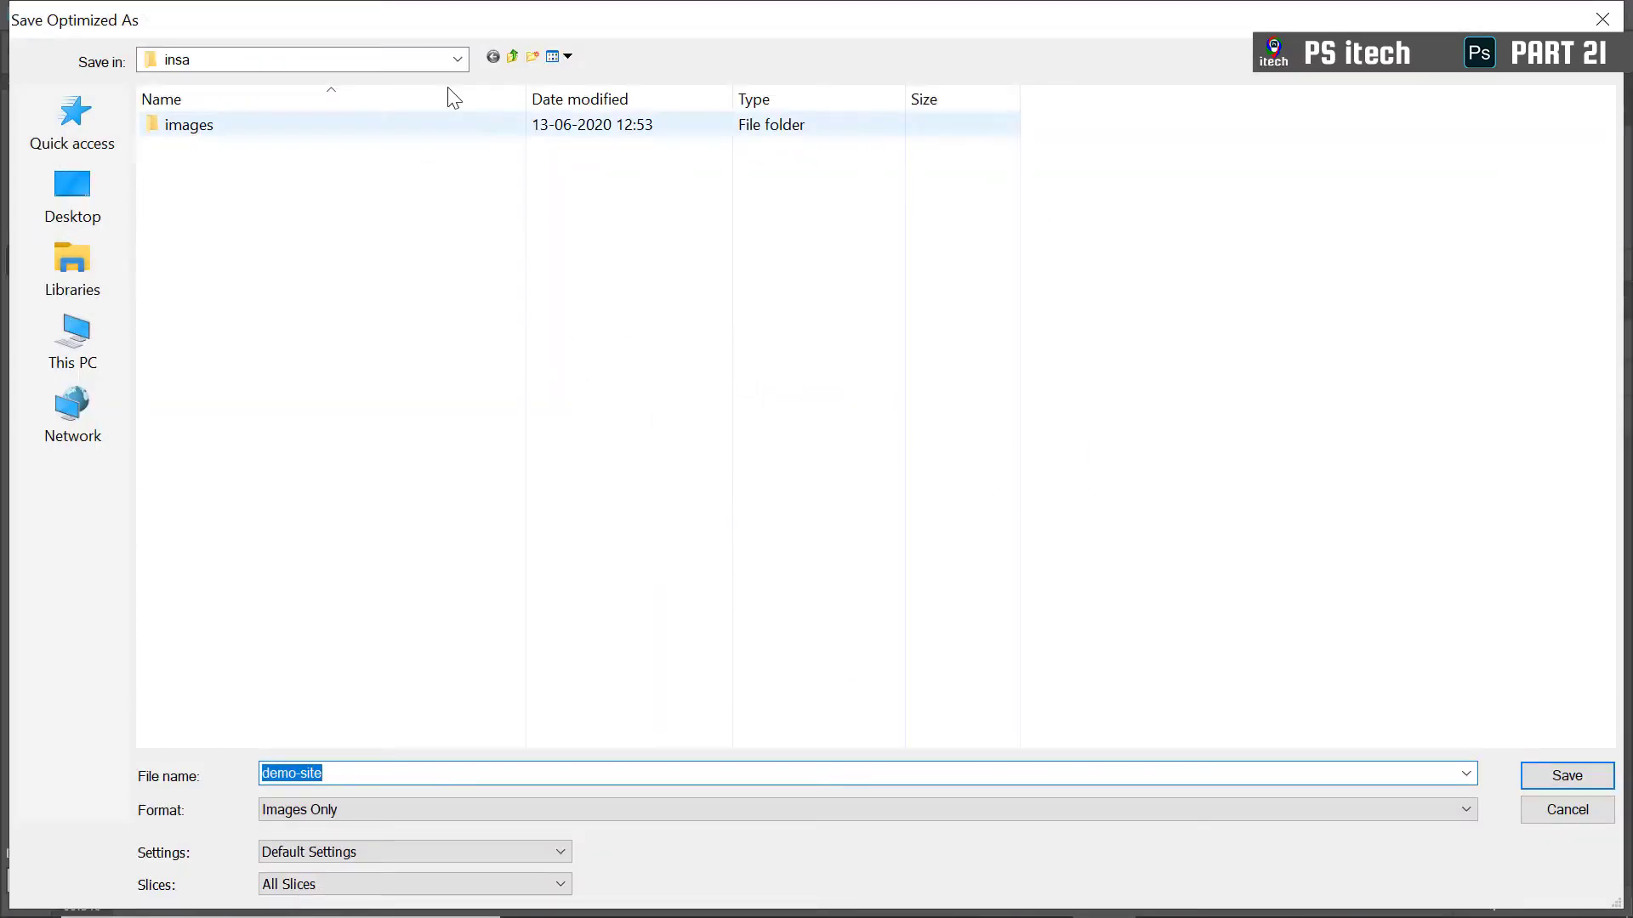
{"action": "left_click", "coordinate": [72, 191]}
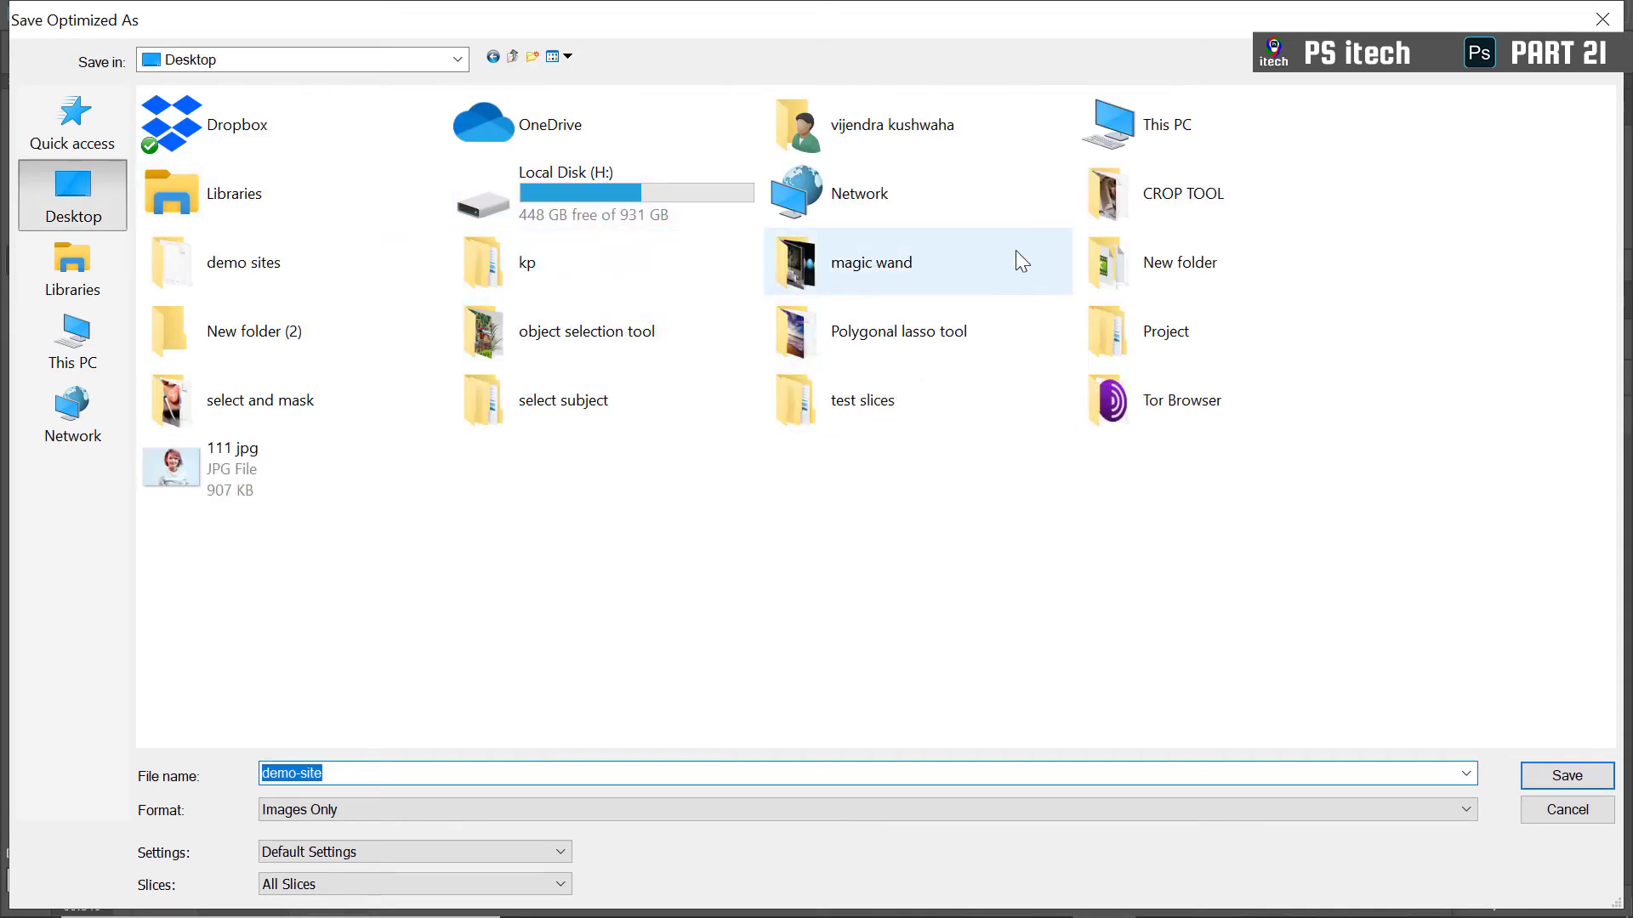
{"action": "double_click", "coordinate": [244, 262]}
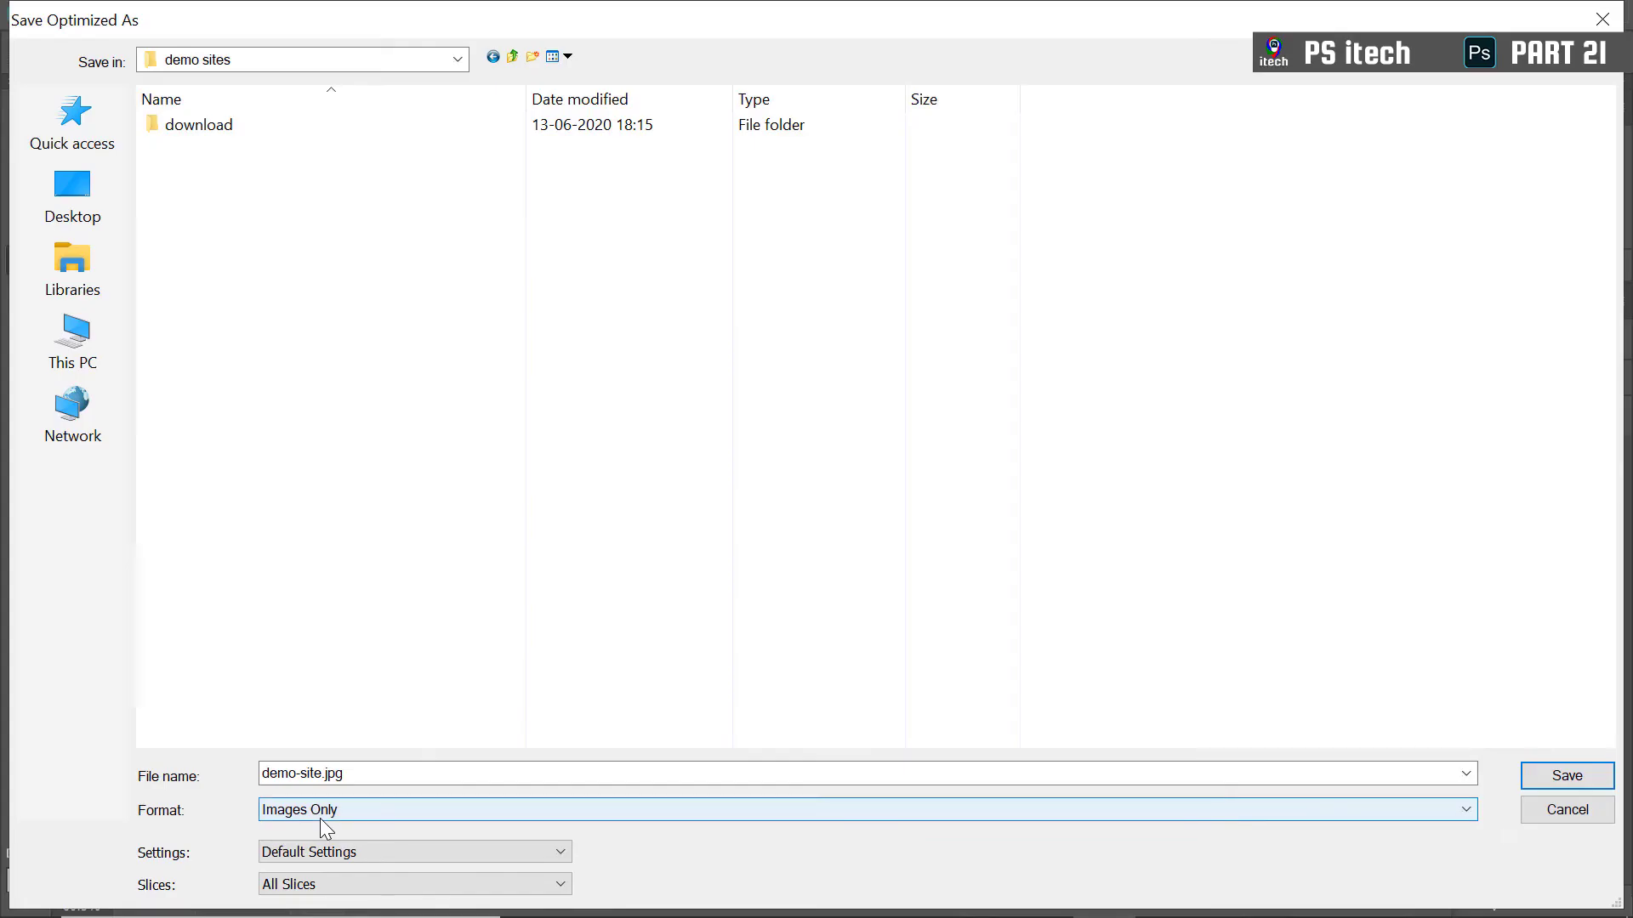
{"action": "left_click", "coordinate": [319, 816]}
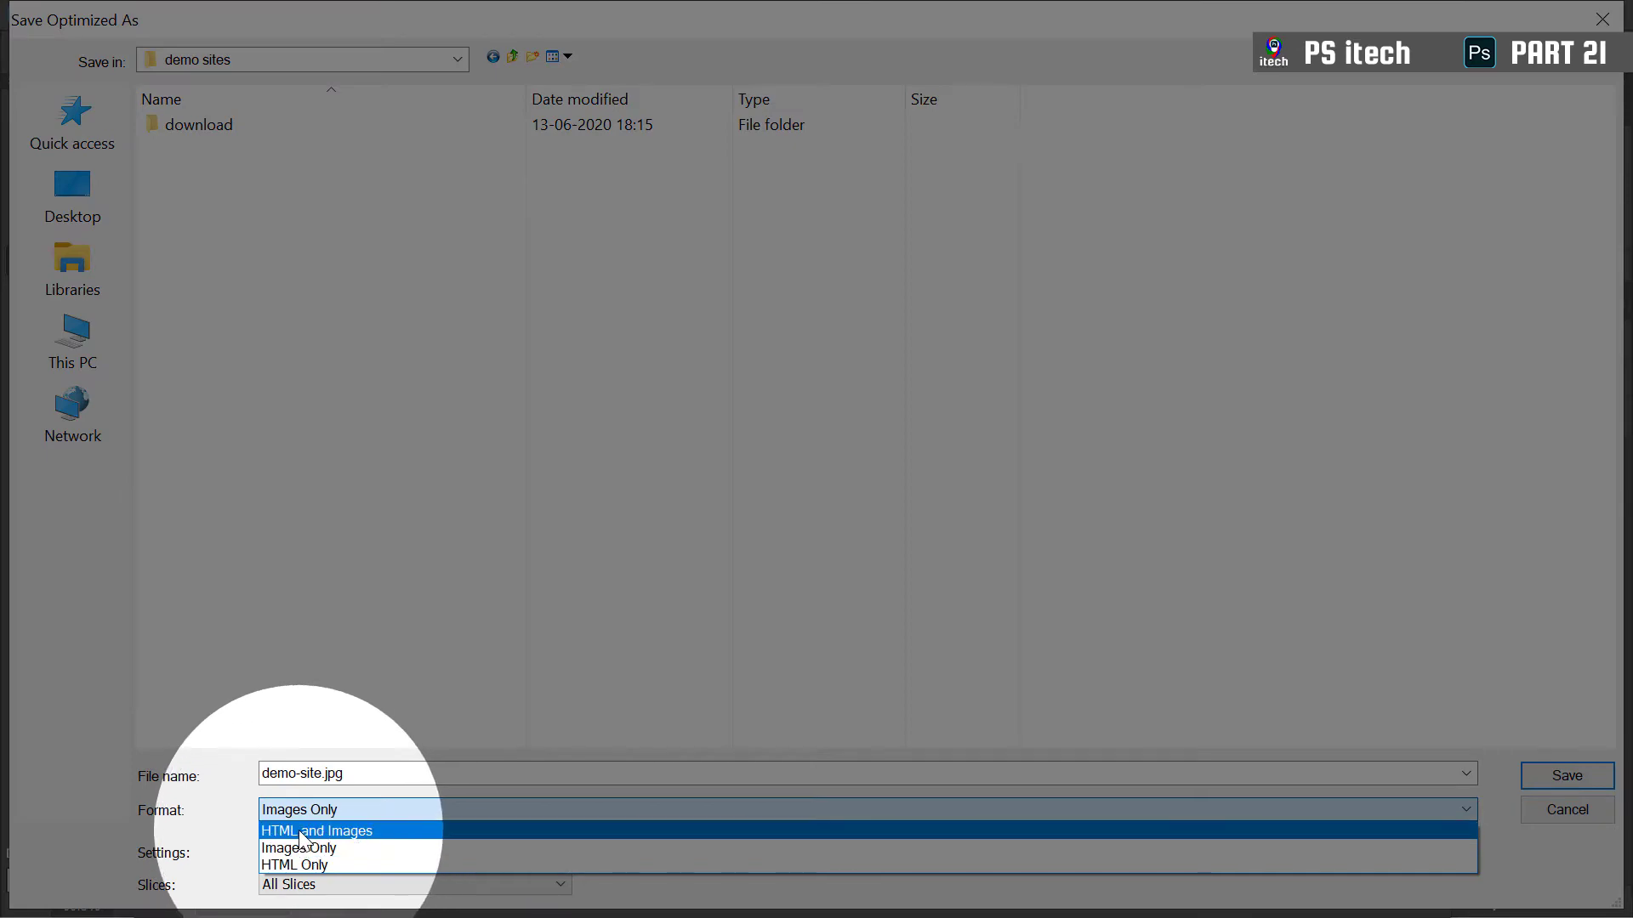
{"action": "left_click", "coordinate": [342, 831]}
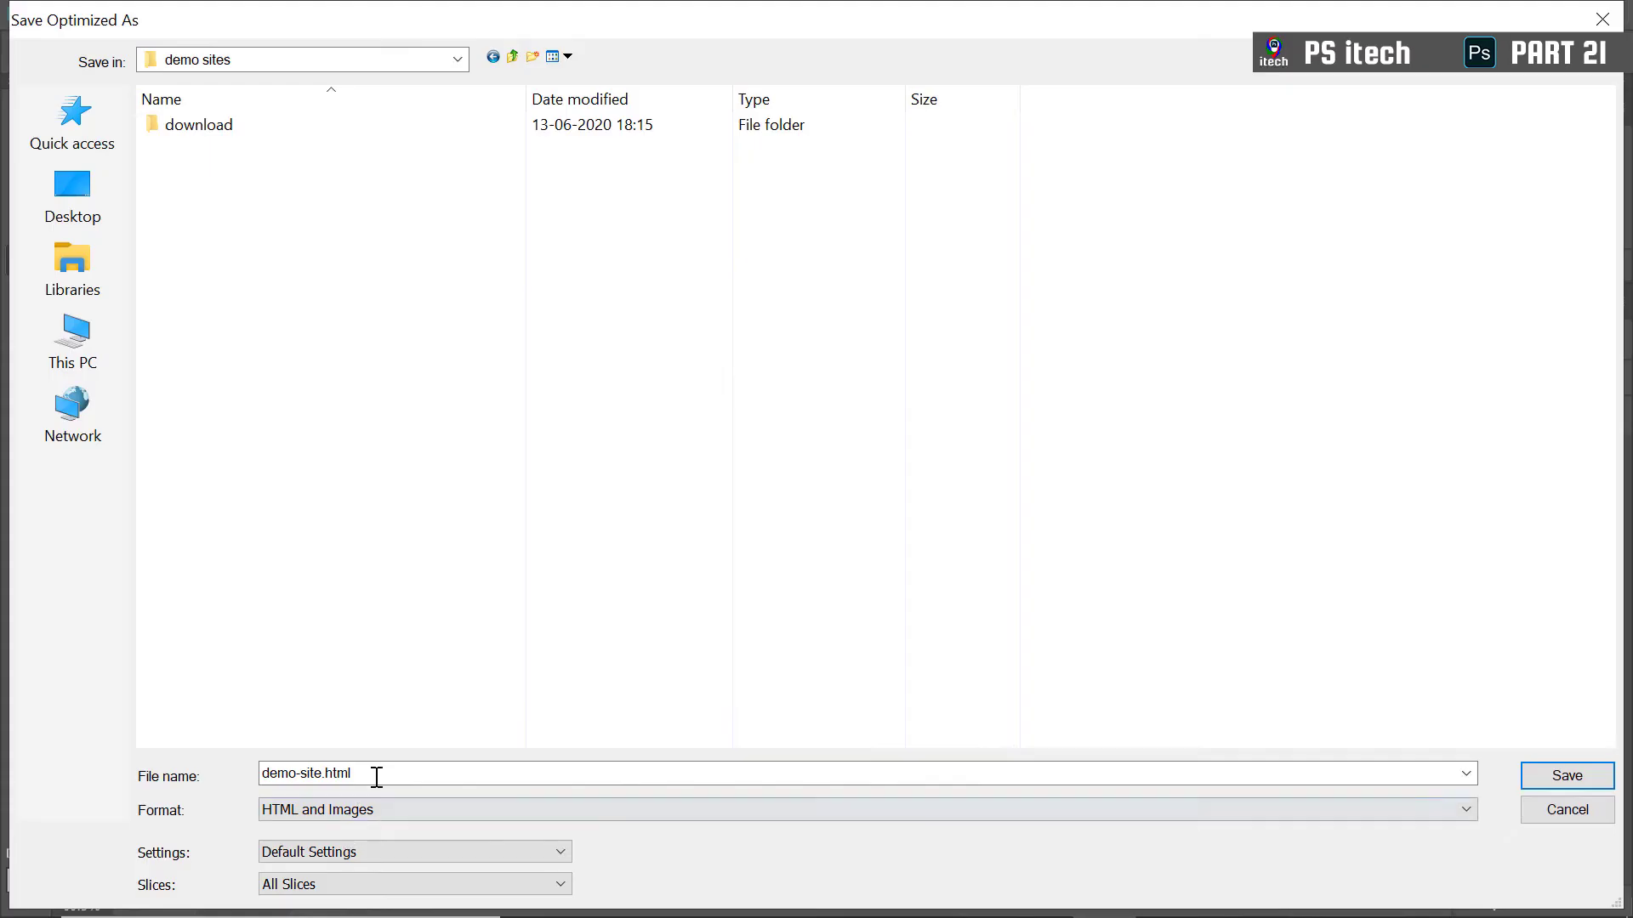
Name the exported page home.html
{"action": "double_click", "coordinate": [391, 774]}
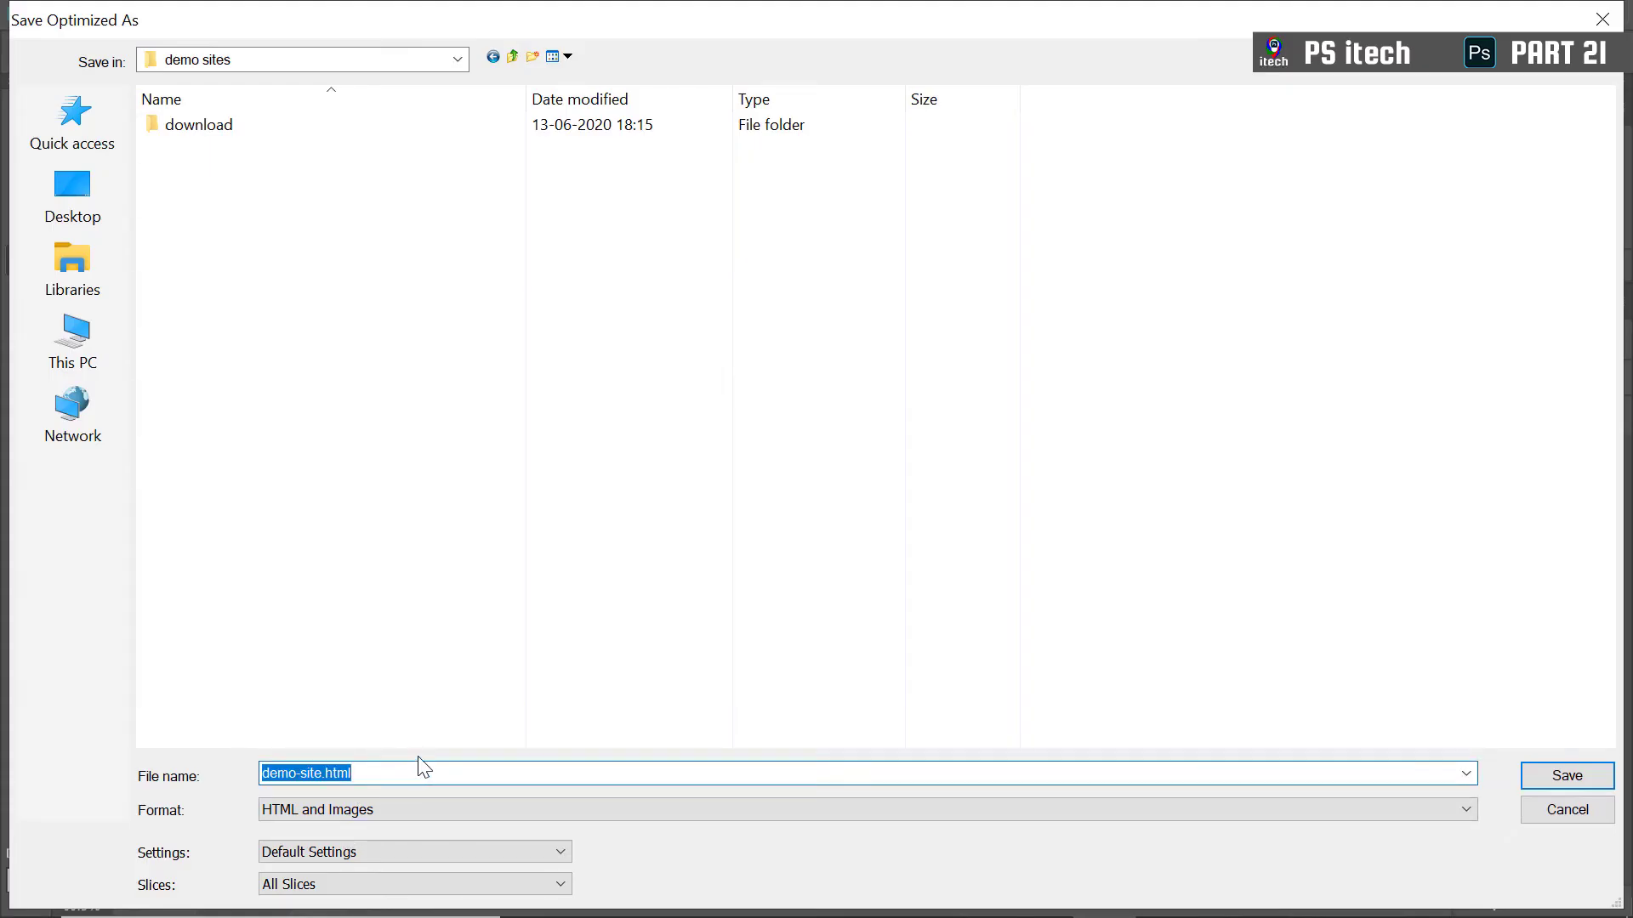
{"action": "type", "text": "home.tml"}
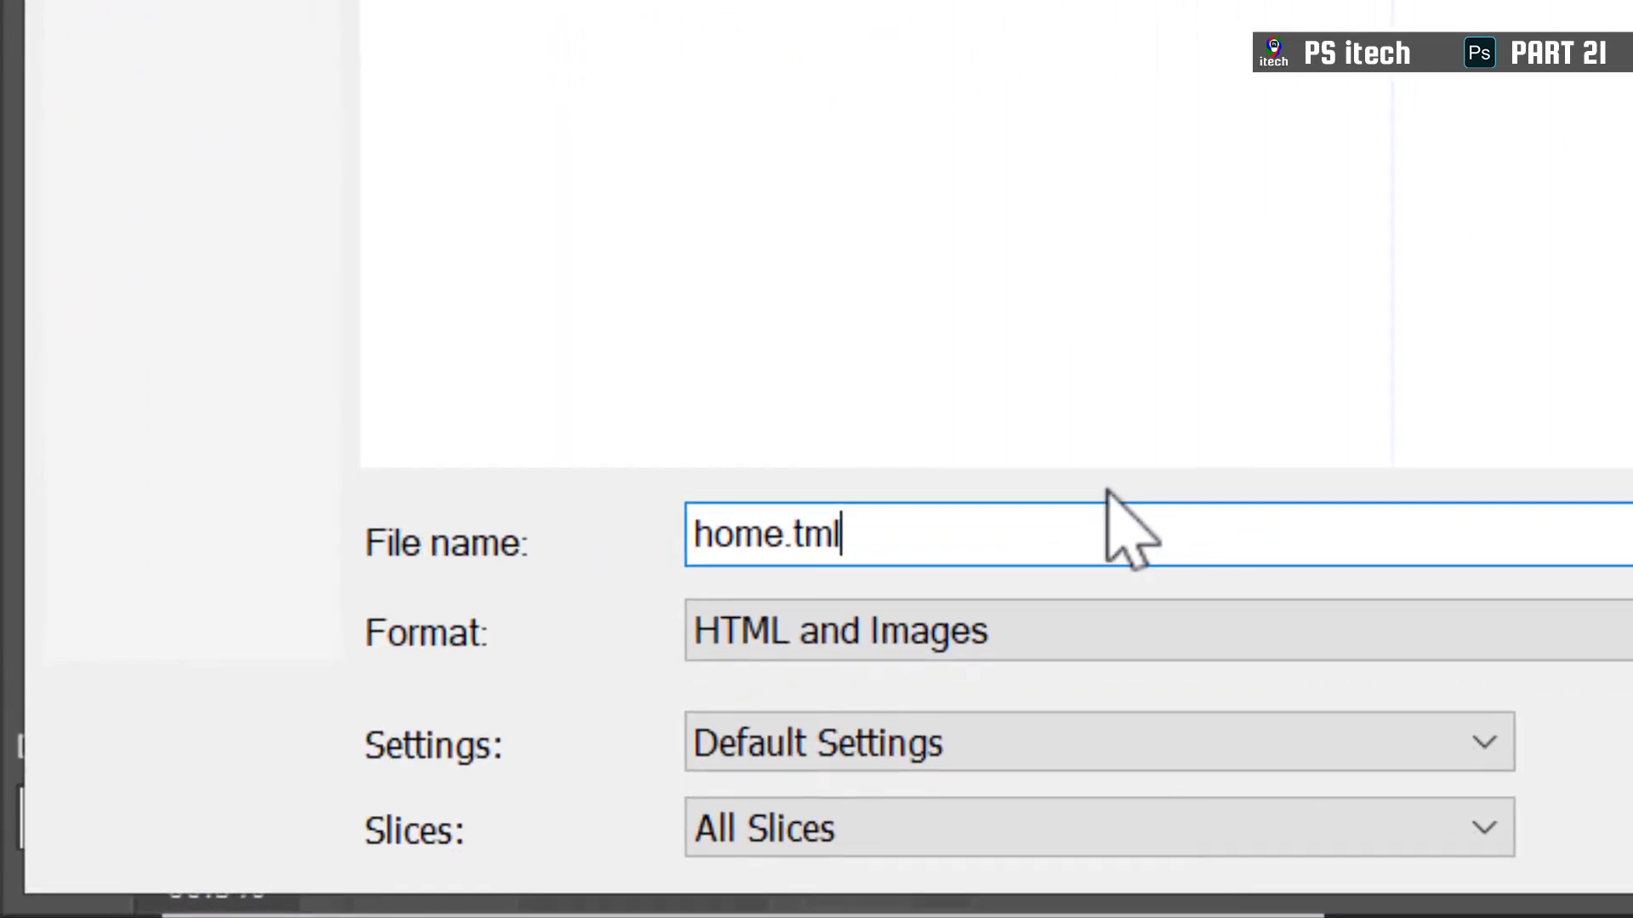
{"action": "key", "text": "BackSpace"}
{"action": "key", "text": "BackSpace"}
{"action": "key", "text": "BackSpace"}
{"action": "type", "text": "hm"}
{"action": "key", "text": "BackSpace"}
{"action": "type", "text": "tml"}
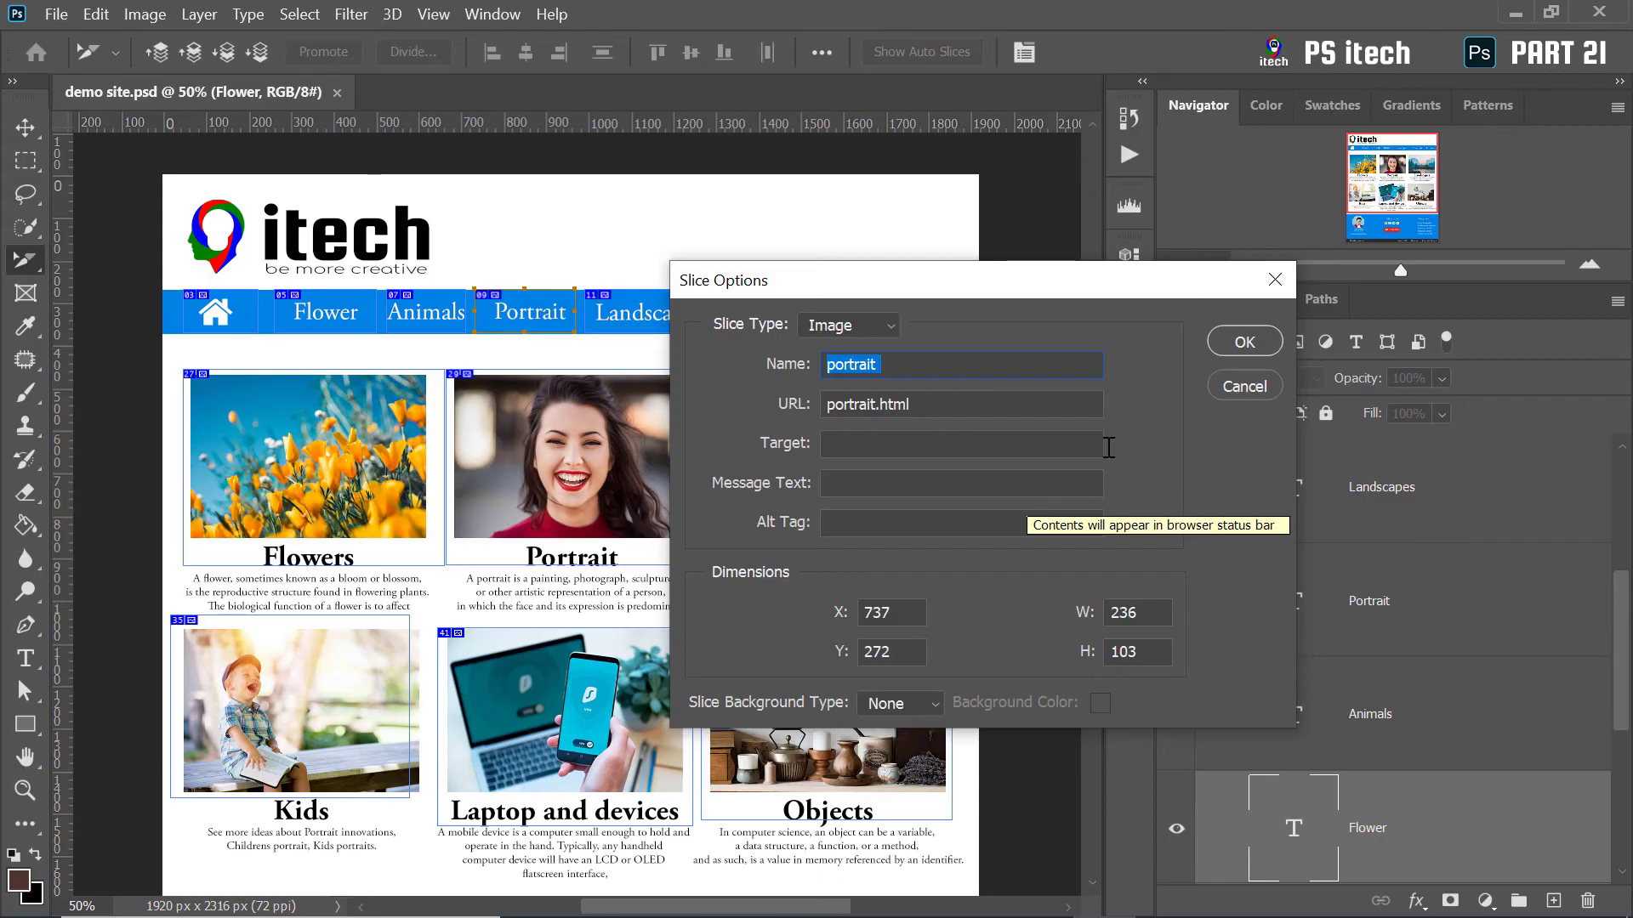
Close the Portrait menu item's slice options and duplicate the document as demo site copy
{"action": "left_click", "coordinate": [1245, 383]}
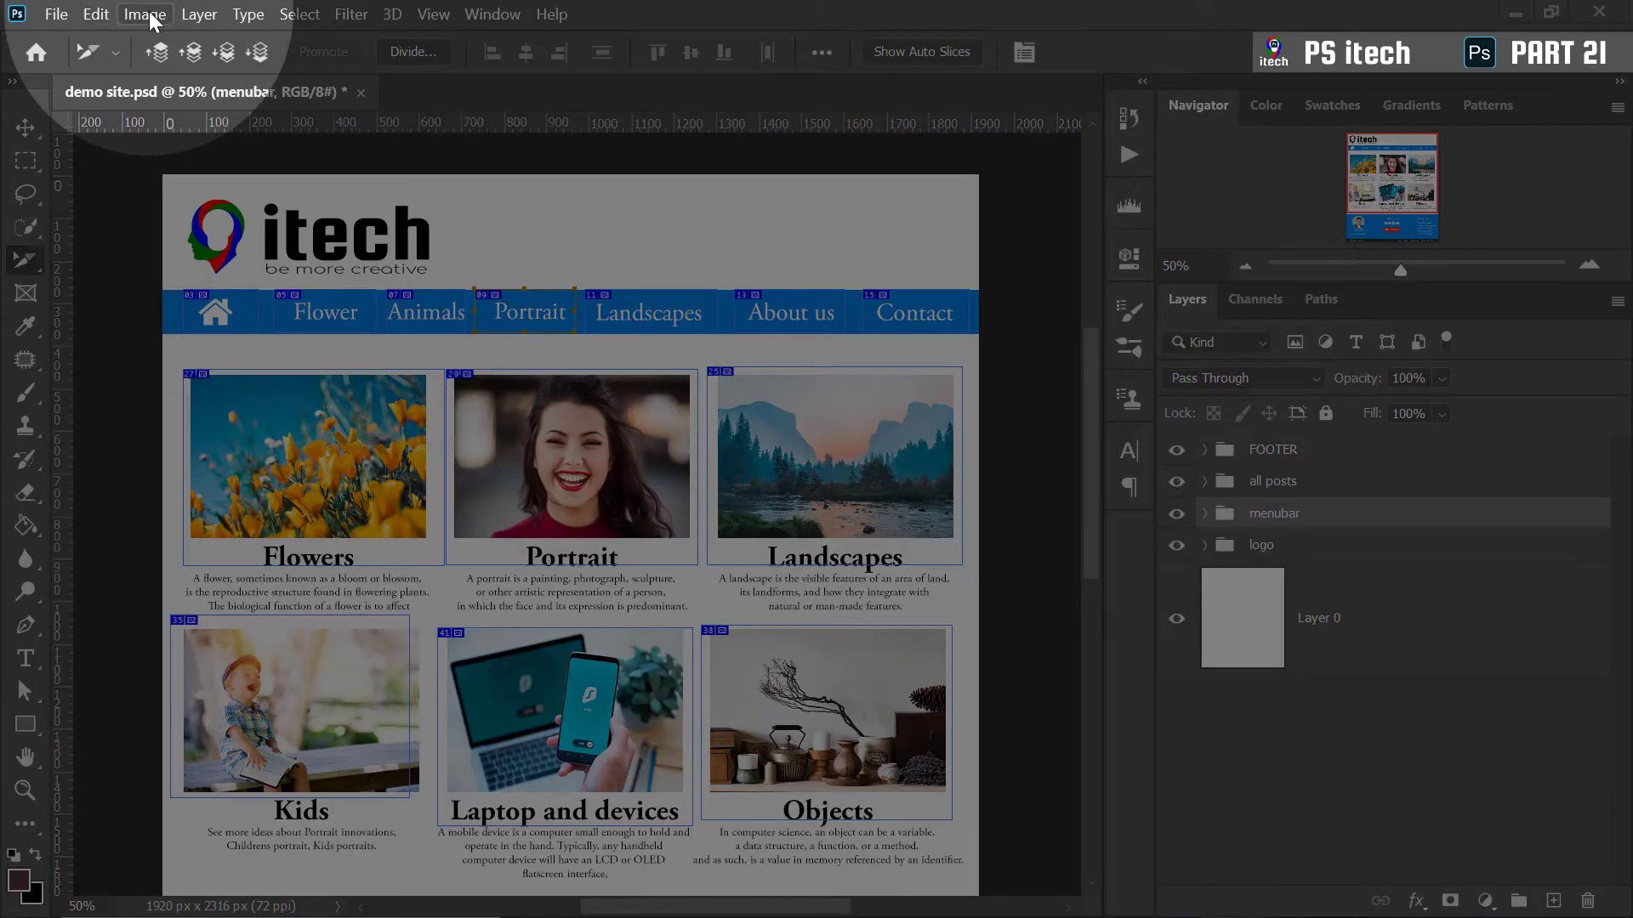
{"action": "left_click", "coordinate": [146, 15]}
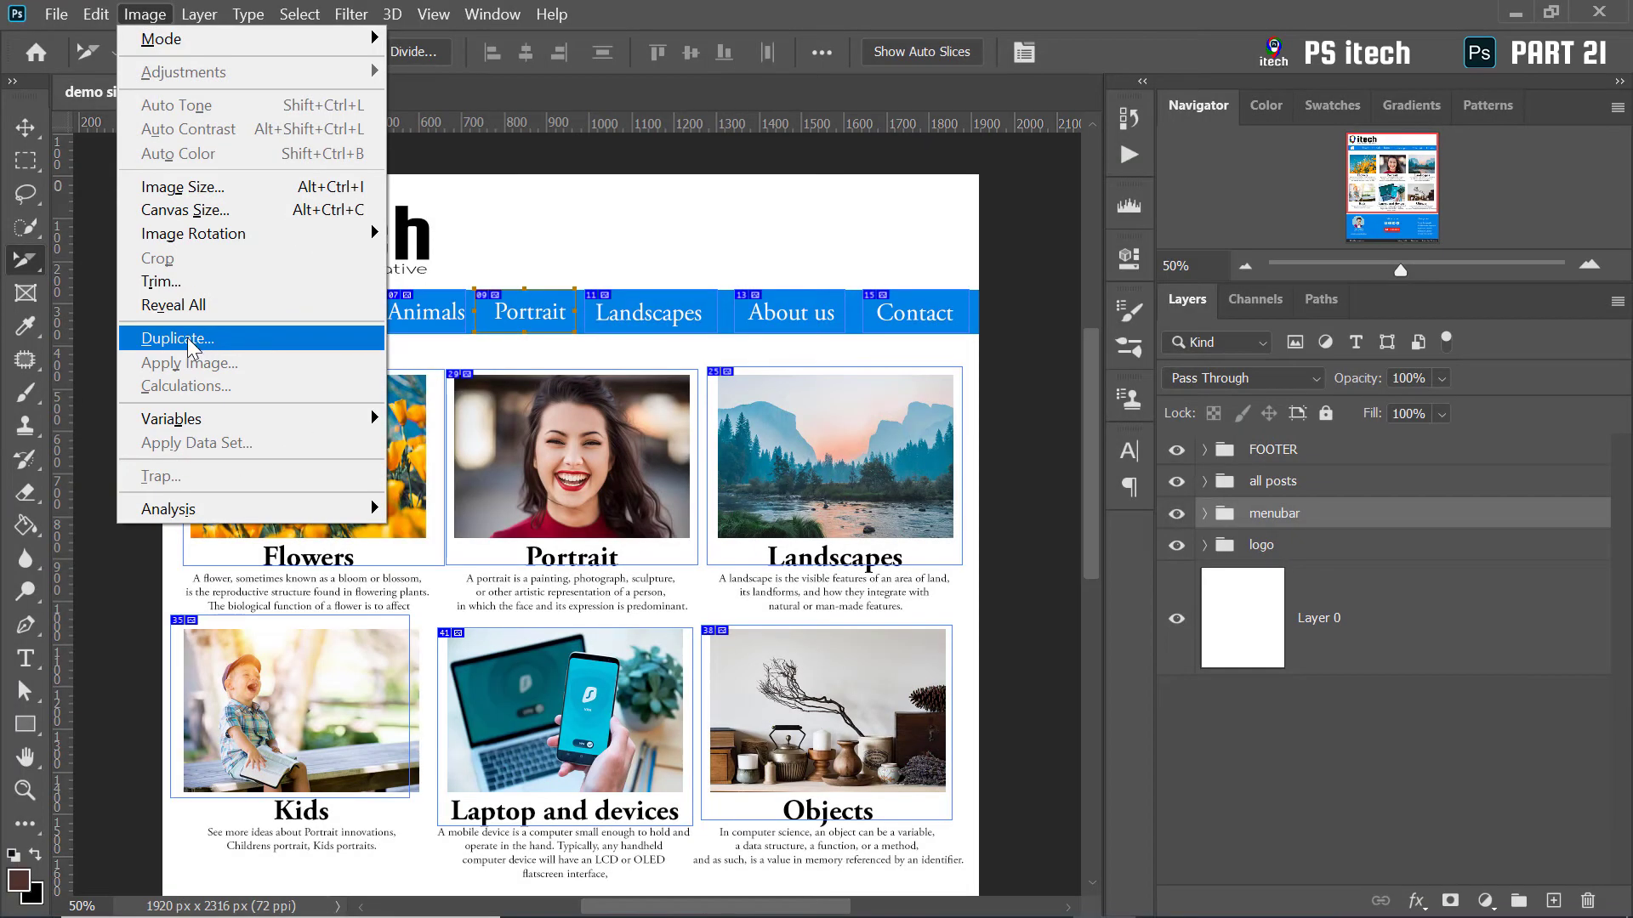
{"action": "left_click", "coordinate": [202, 340]}
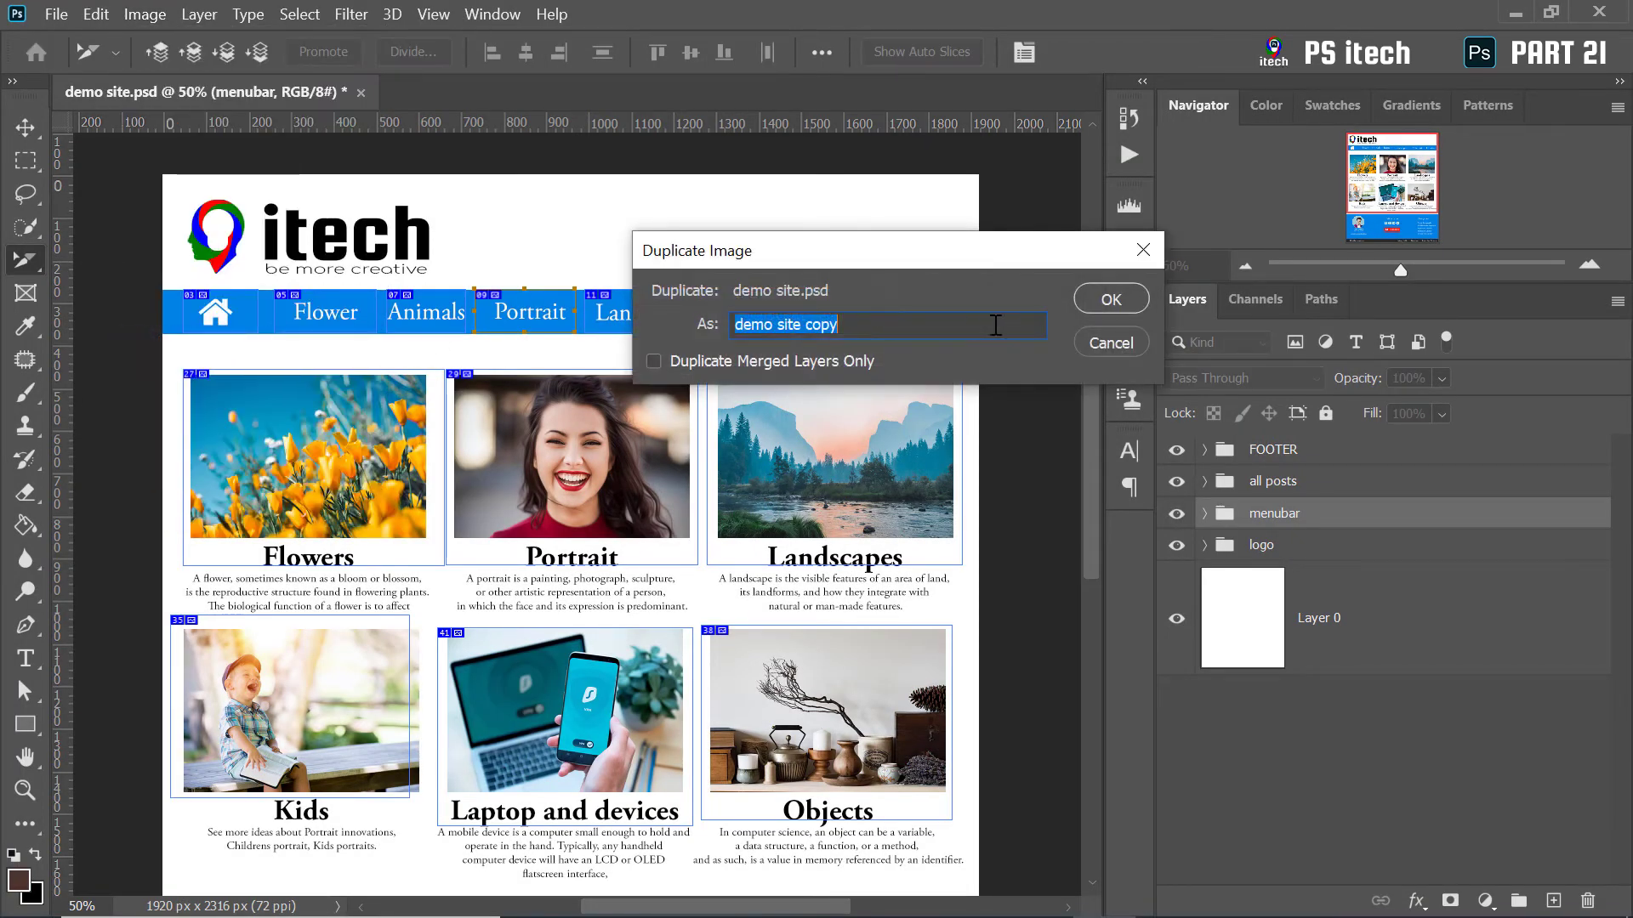
{"action": "left_click", "coordinate": [1096, 294]}
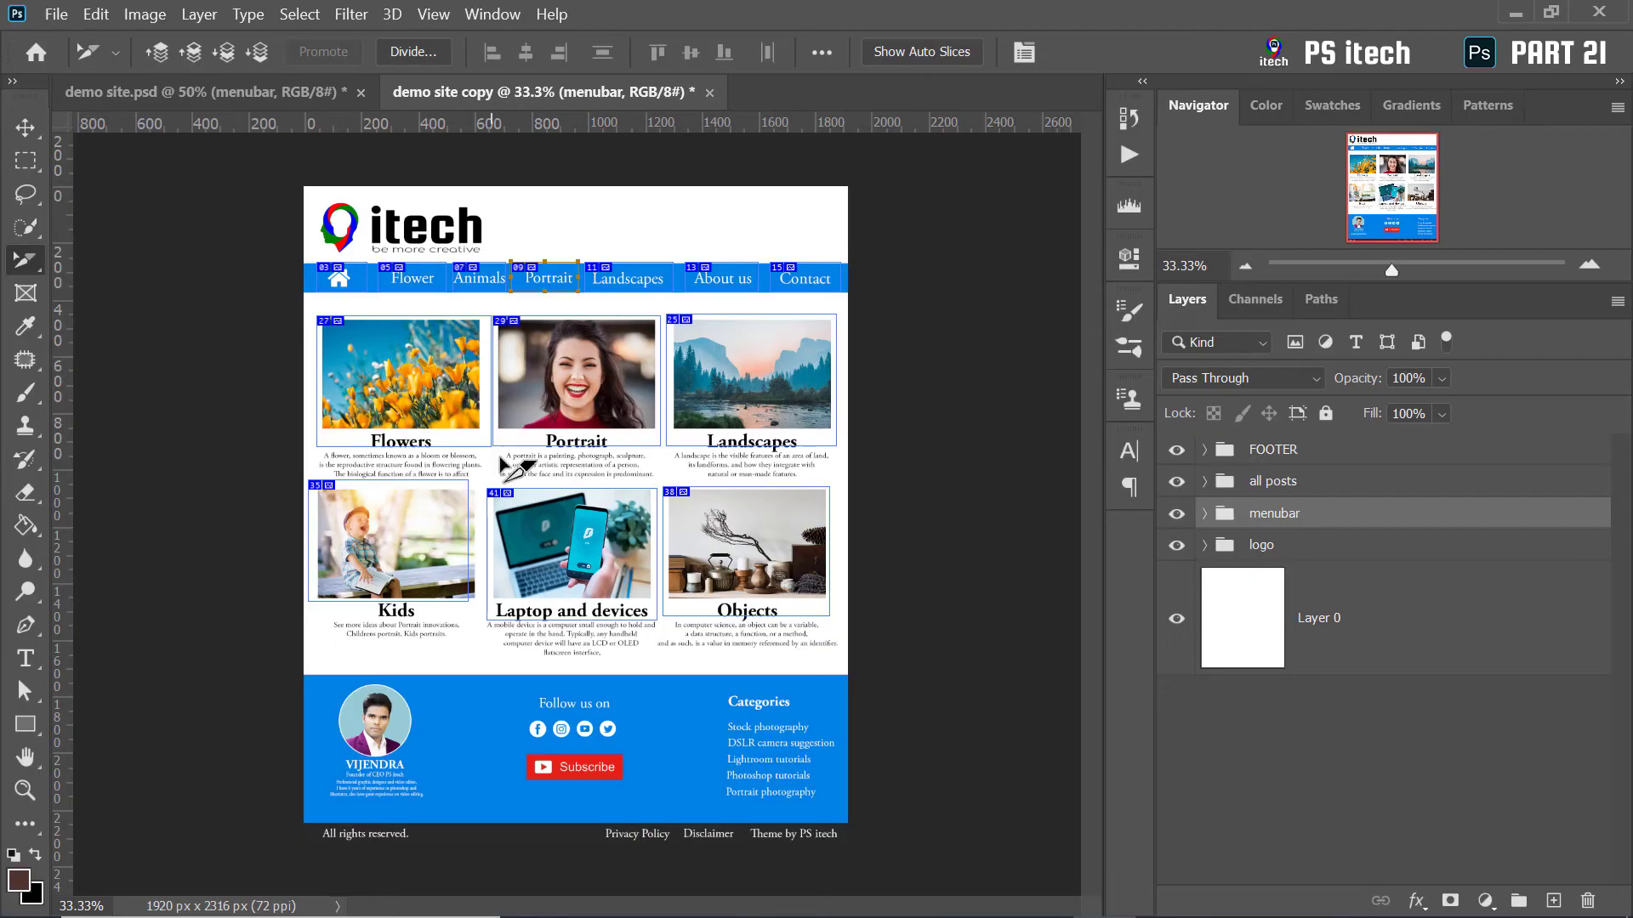
Delete the all posts layer group from the duplicated document using the Move Tool
{"action": "left_click", "coordinate": [17, 129]}
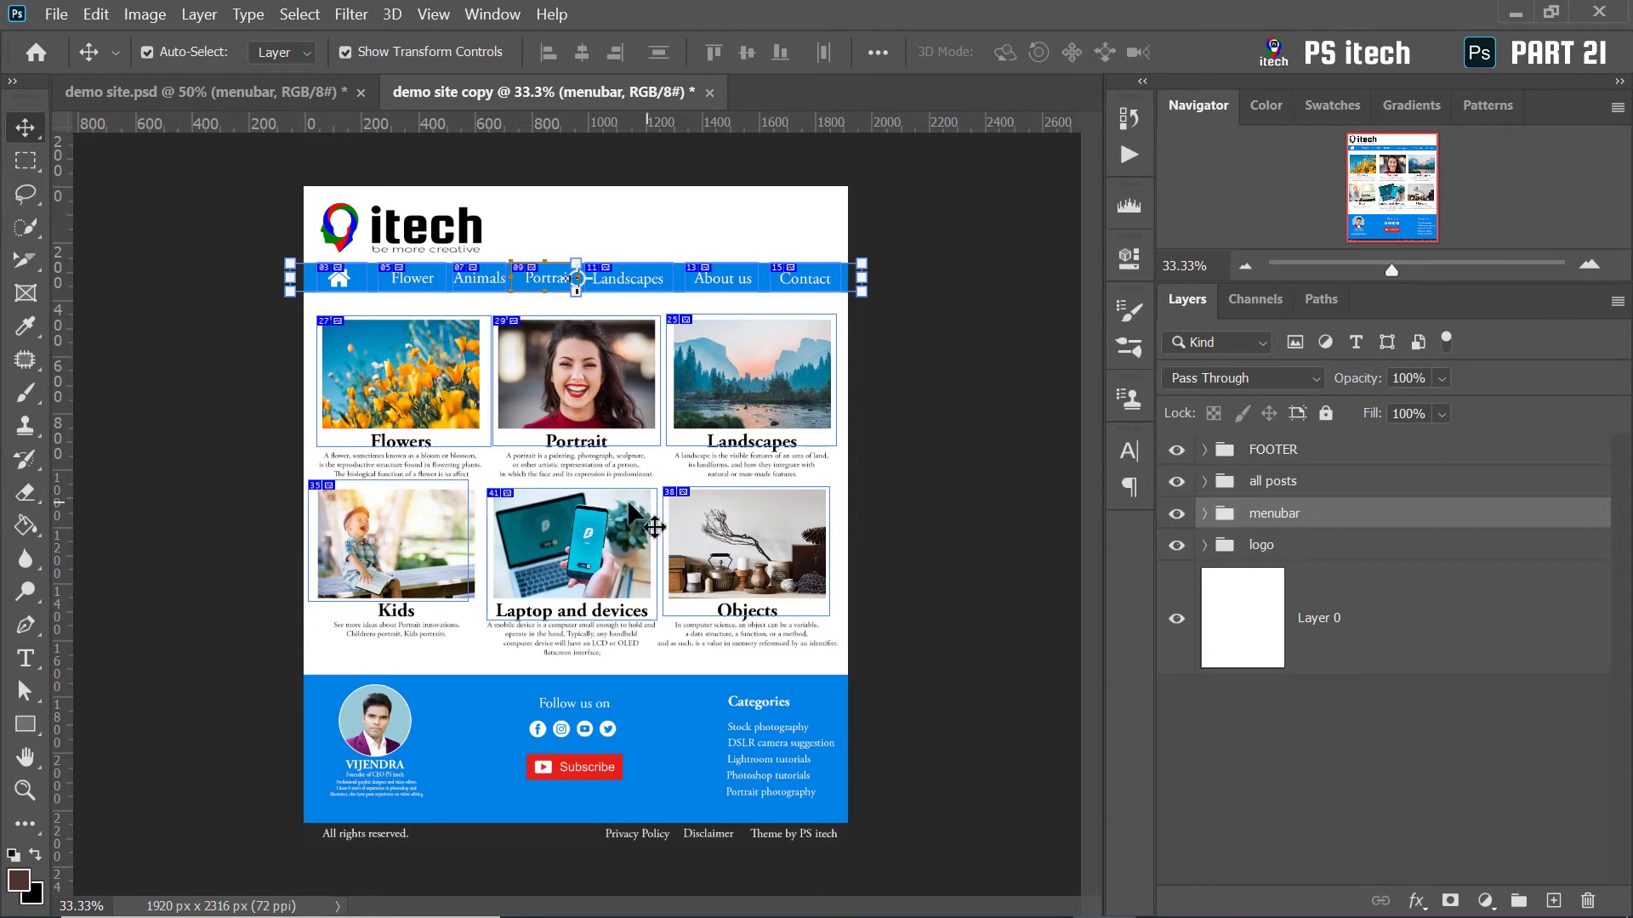
{"action": "double_click", "coordinate": [1281, 485]}
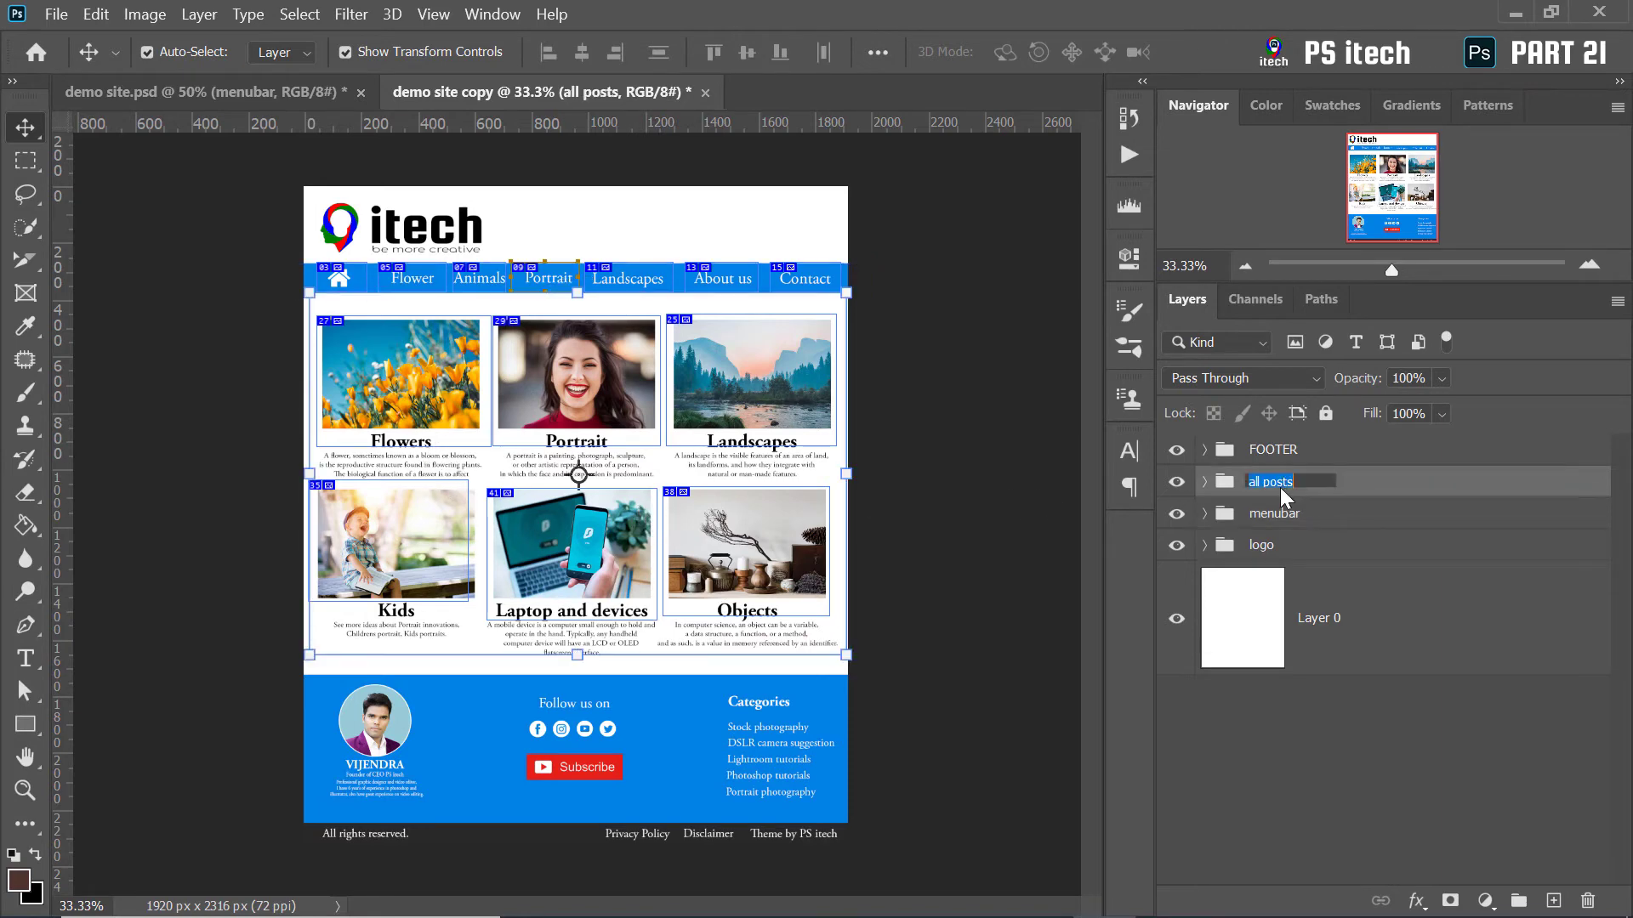
{"action": "key", "text": "Delete"}
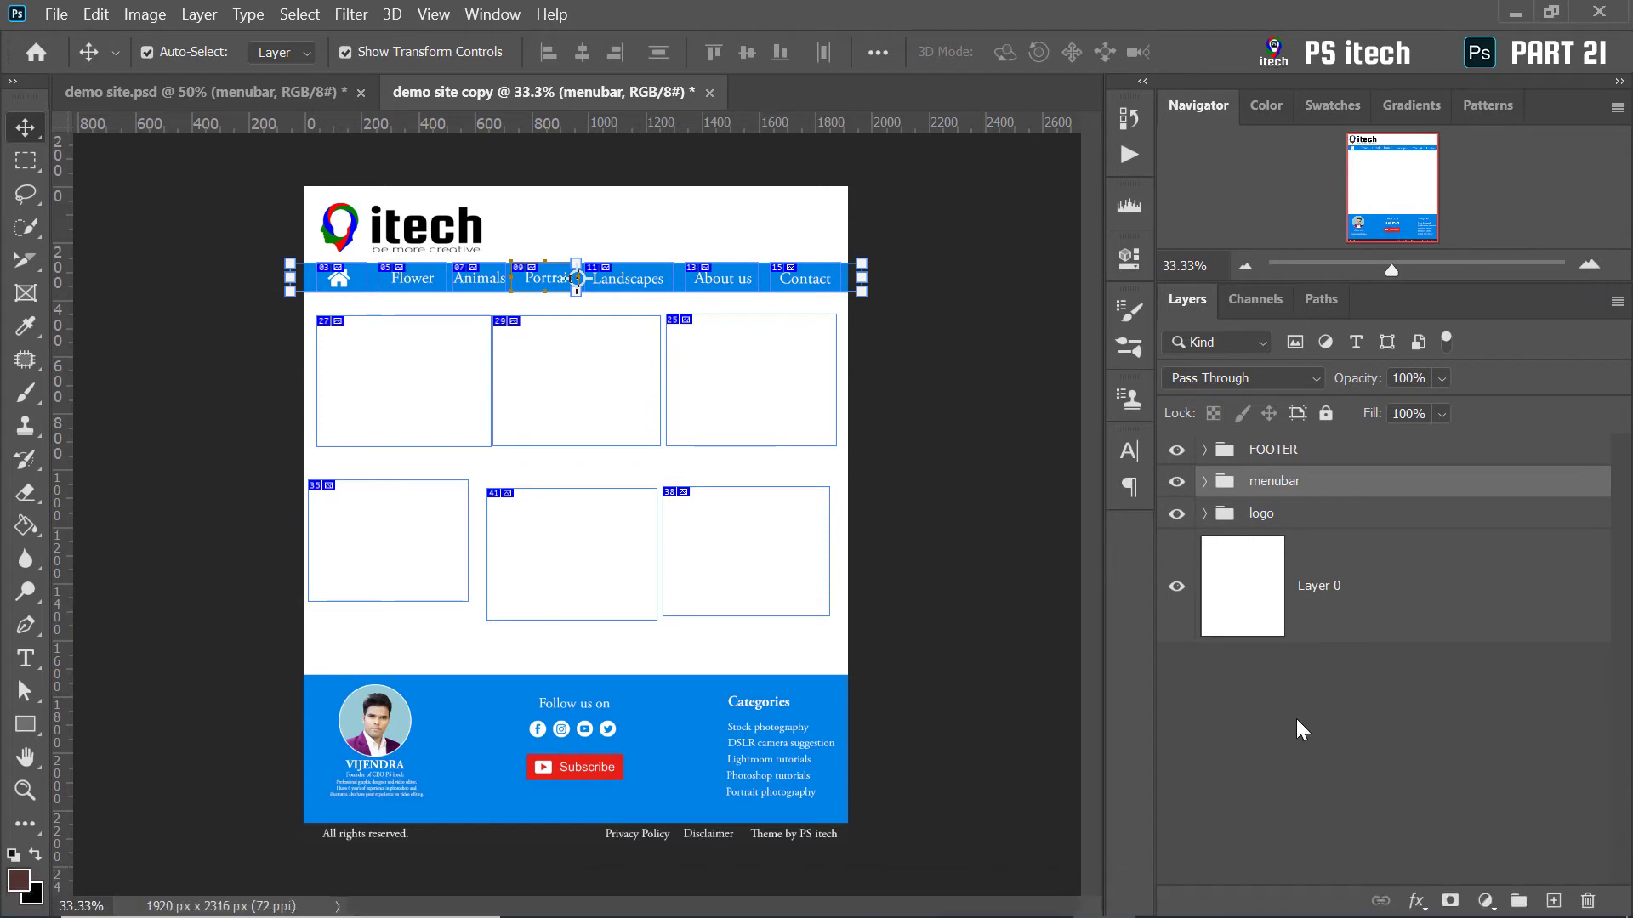
Delete the first two image slices in the upper row of the empty content area using the Slice Select Tool
{"action": "left_click", "coordinate": [983, 508]}
{"action": "left_click", "coordinate": [419, 373]}
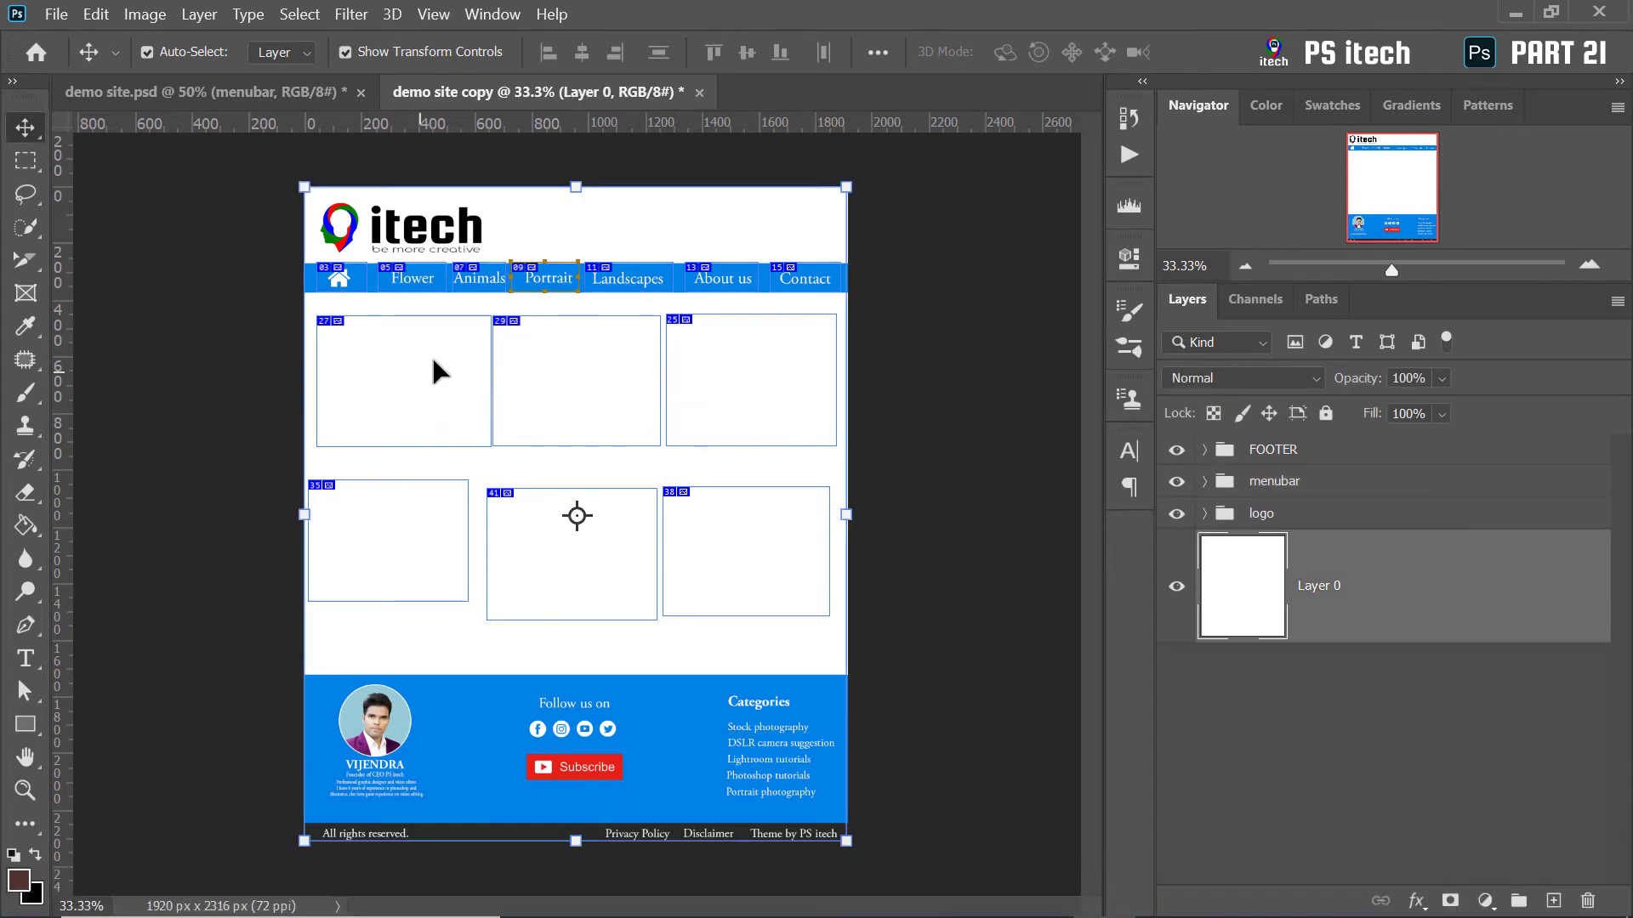
{"action": "left_click", "coordinate": [17, 260]}
{"action": "right_click", "coordinate": [476, 393]}
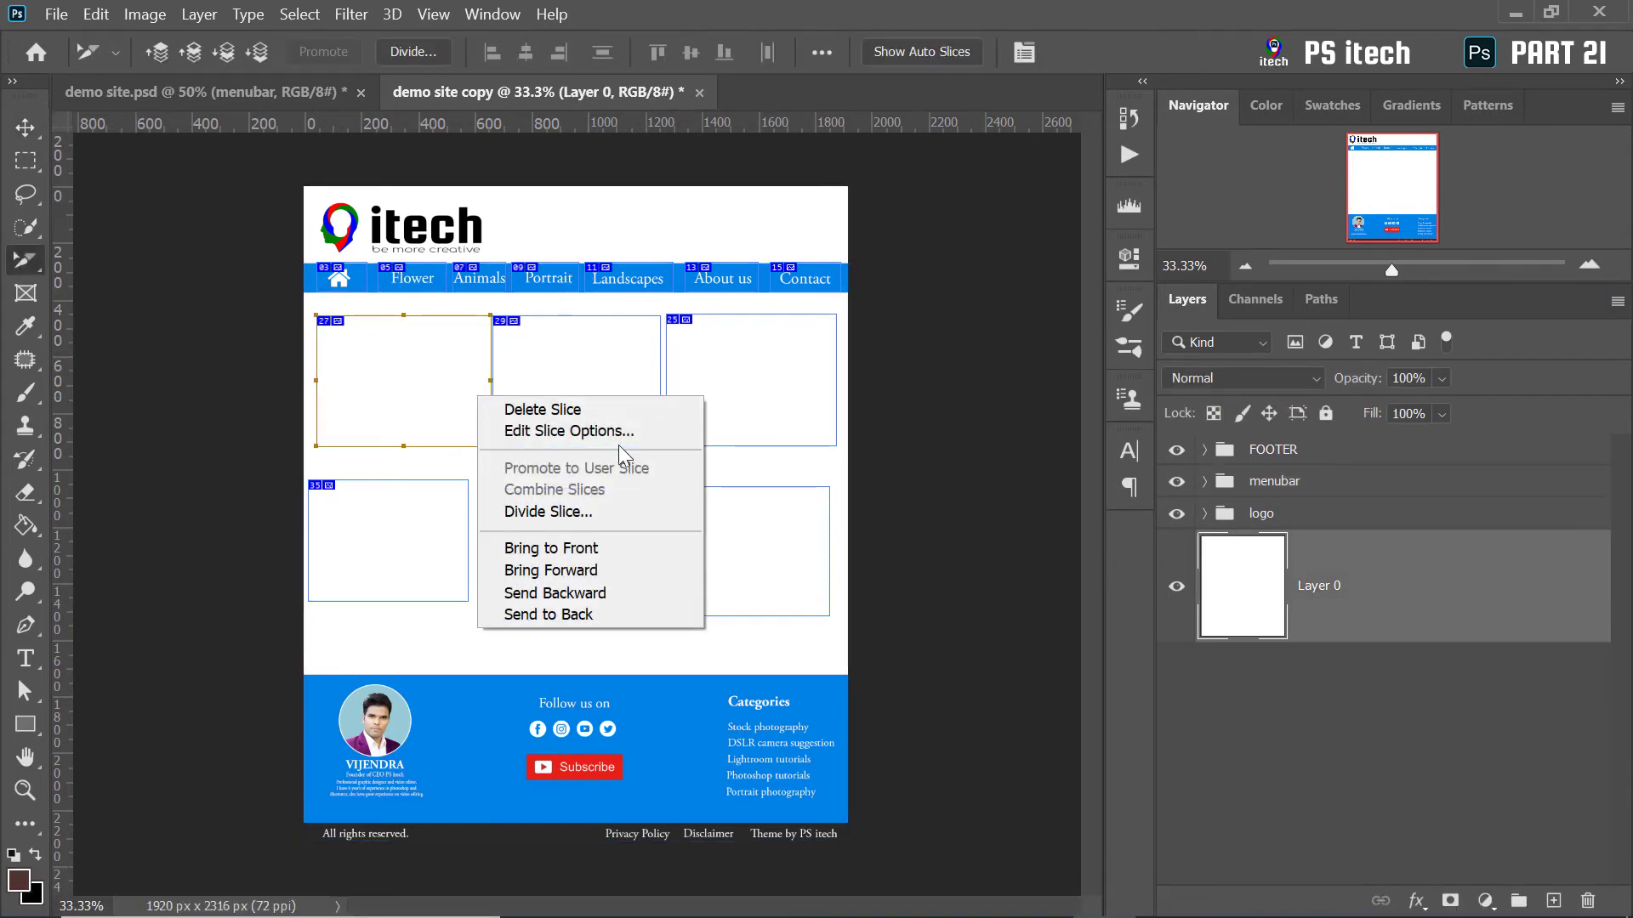
{"action": "left_click", "coordinate": [552, 409]}
{"action": "right_click", "coordinate": [587, 343]}
{"action": "left_click", "coordinate": [614, 354]}
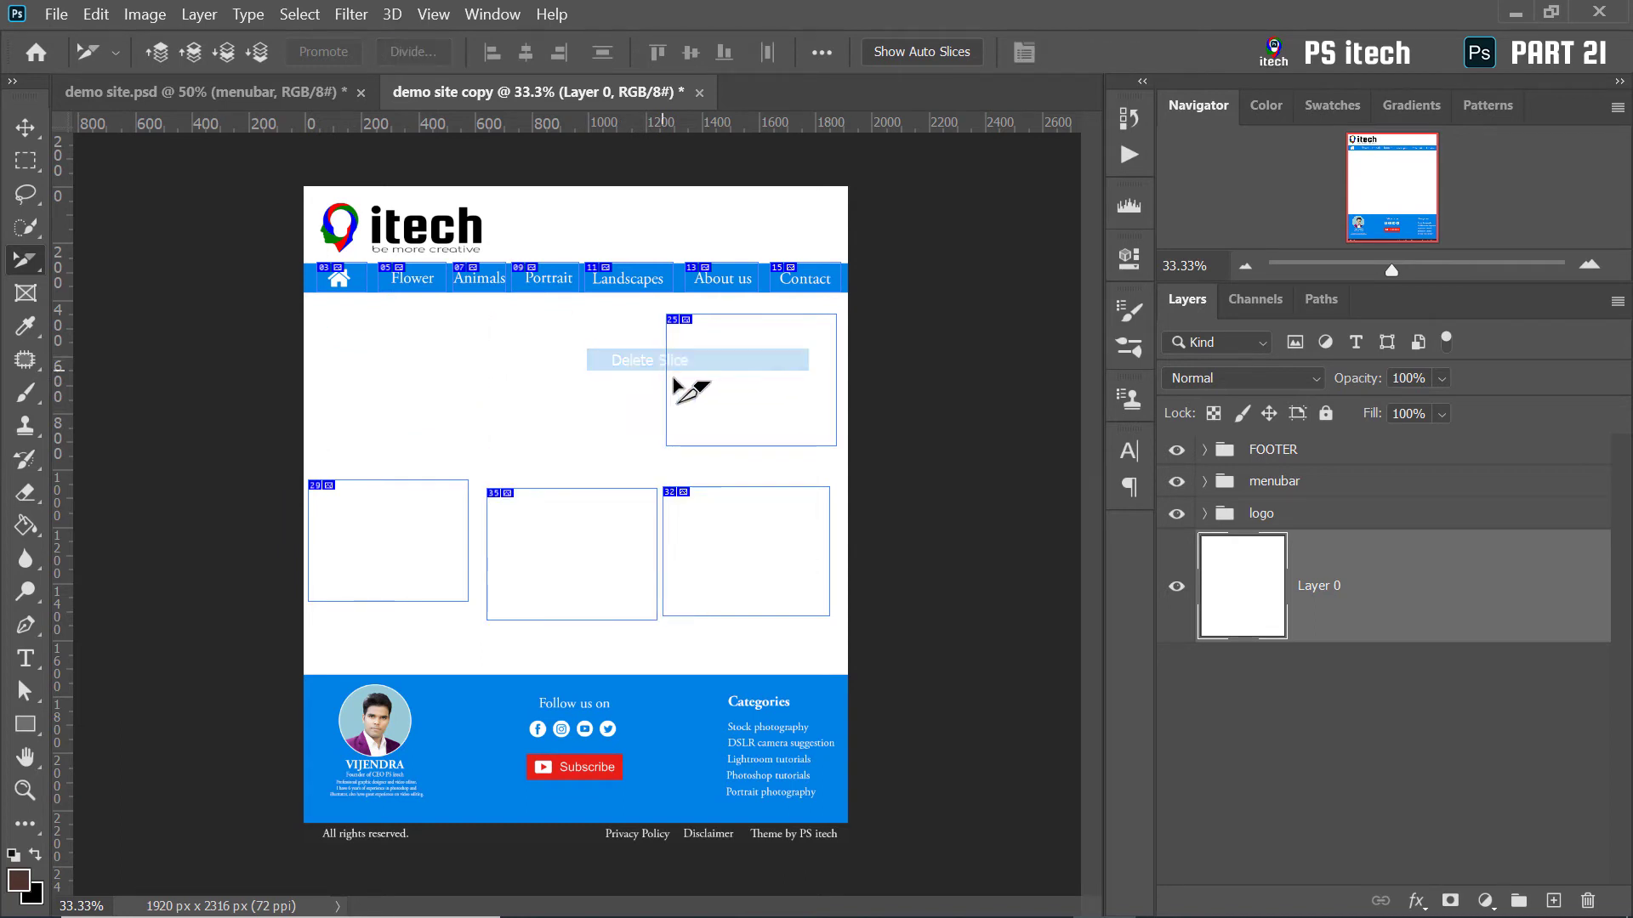
Select the four remaining image slices in the content area together and delete them
{"action": "left_click", "coordinate": [690, 378]}
{"action": "left_click", "coordinate": [736, 553], "text": "shift"}
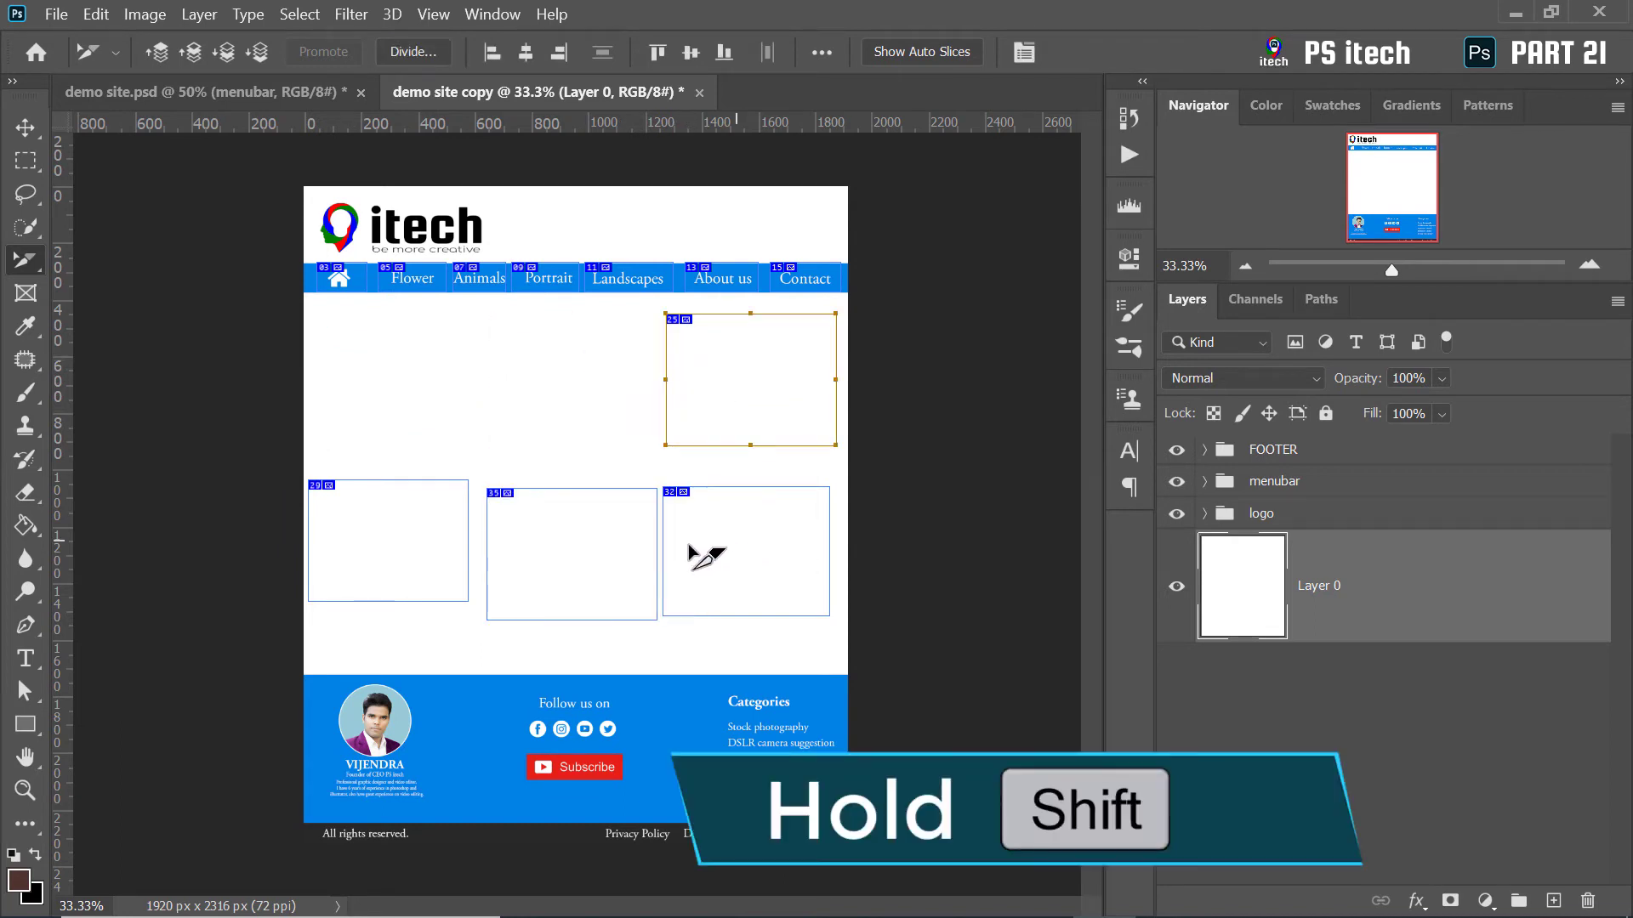
{"action": "left_click", "coordinate": [586, 554], "text": "shift"}
{"action": "left_click", "coordinate": [426, 543], "text": "shift"}
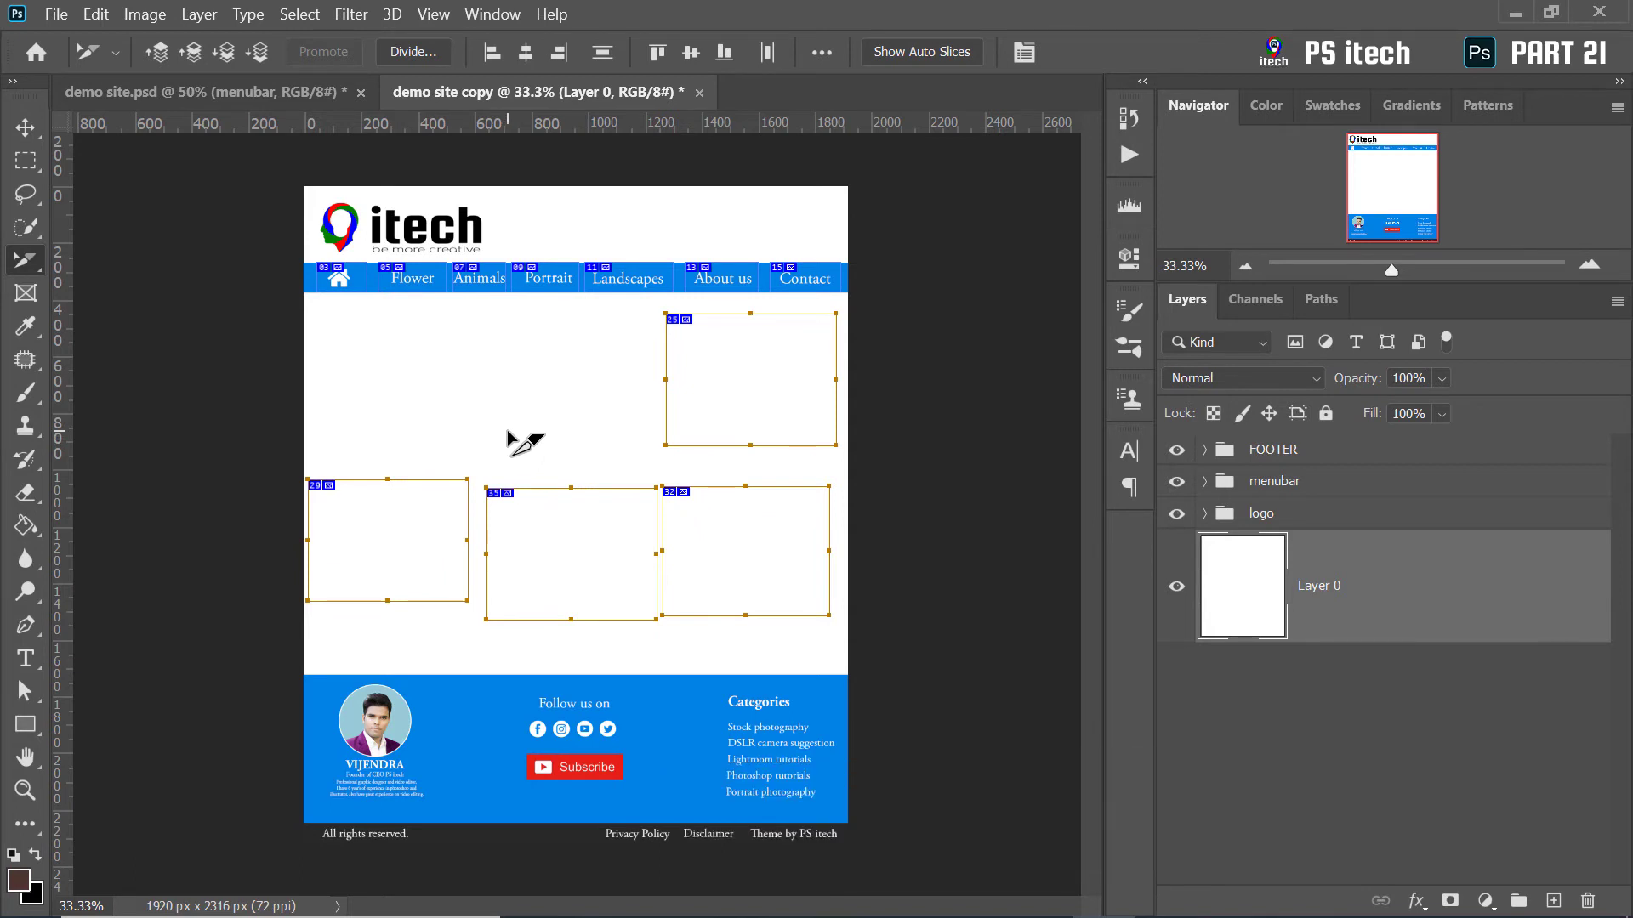
{"action": "key", "text": "Delete"}
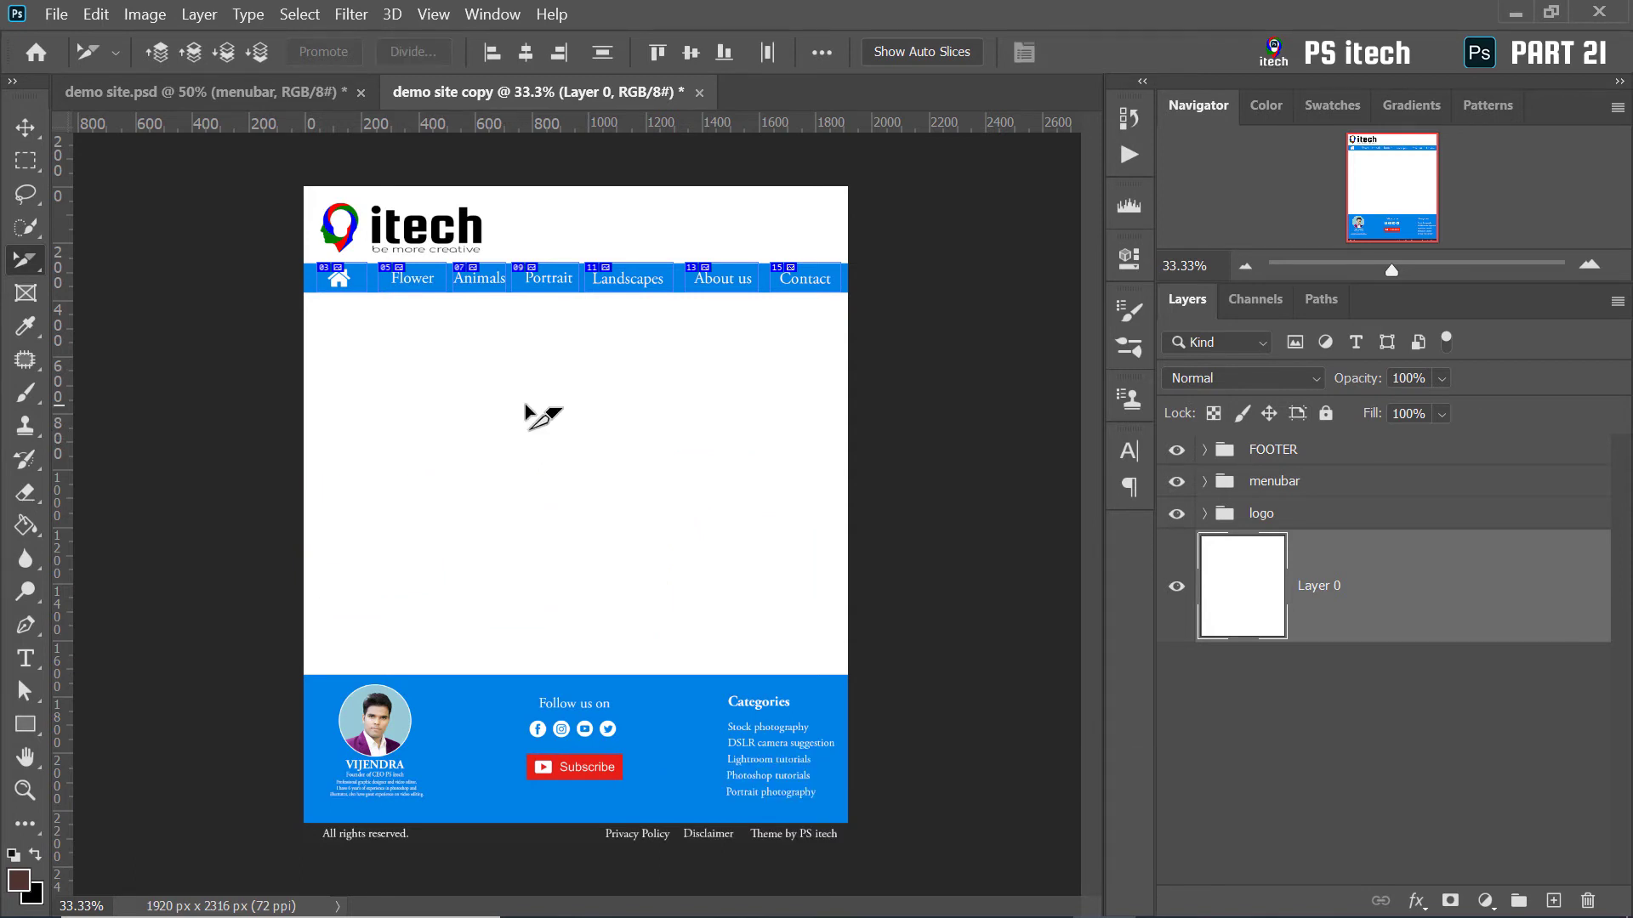
Draw a blue rectangle about 542 × 371 px below the menu bar at the upper-left of the content area
{"action": "key", "text": "z"}
{"action": "right_click", "coordinate": [534, 422]}
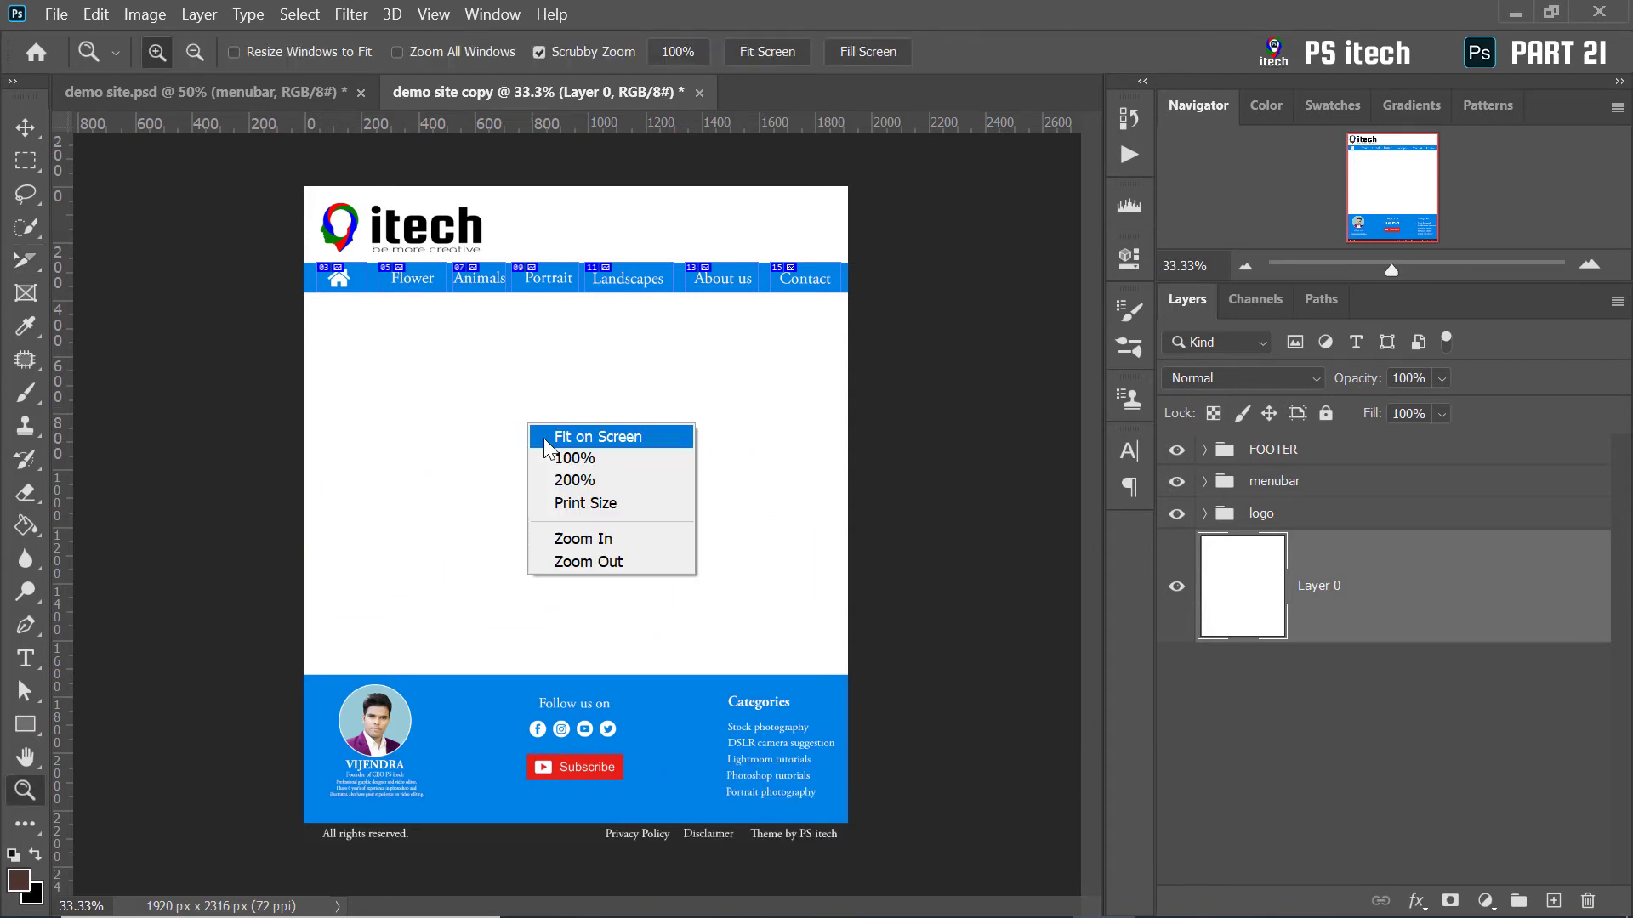
{"action": "left_click", "coordinate": [557, 433]}
{"action": "left_click", "coordinate": [602, 538]}
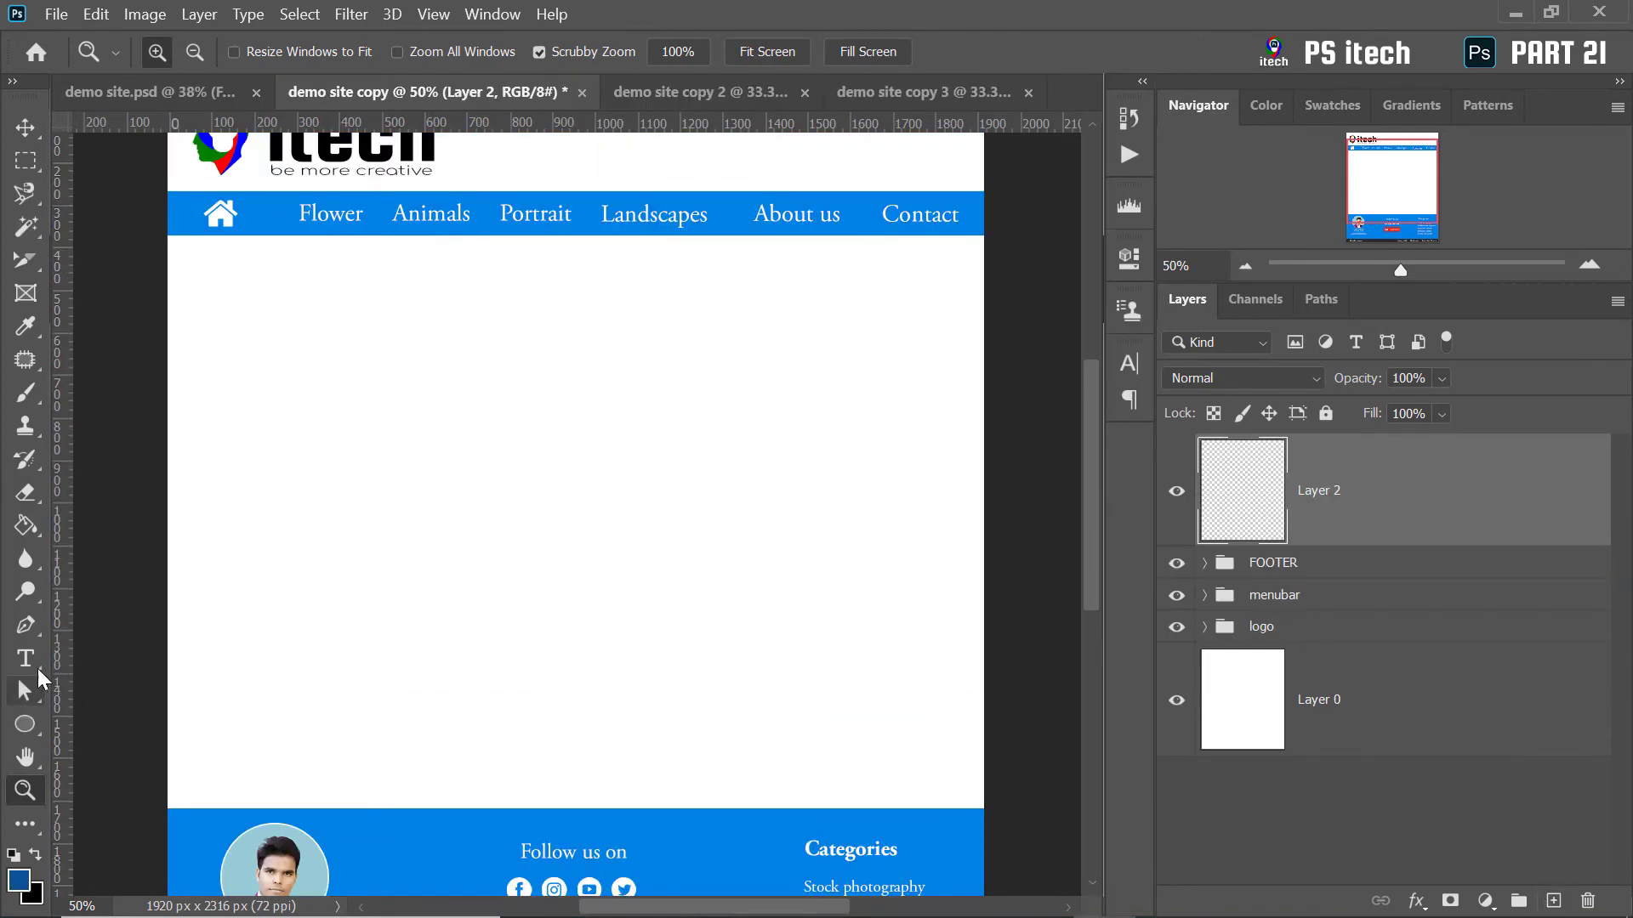
{"action": "right_click", "coordinate": [25, 724]}
{"action": "left_click", "coordinate": [128, 721]}
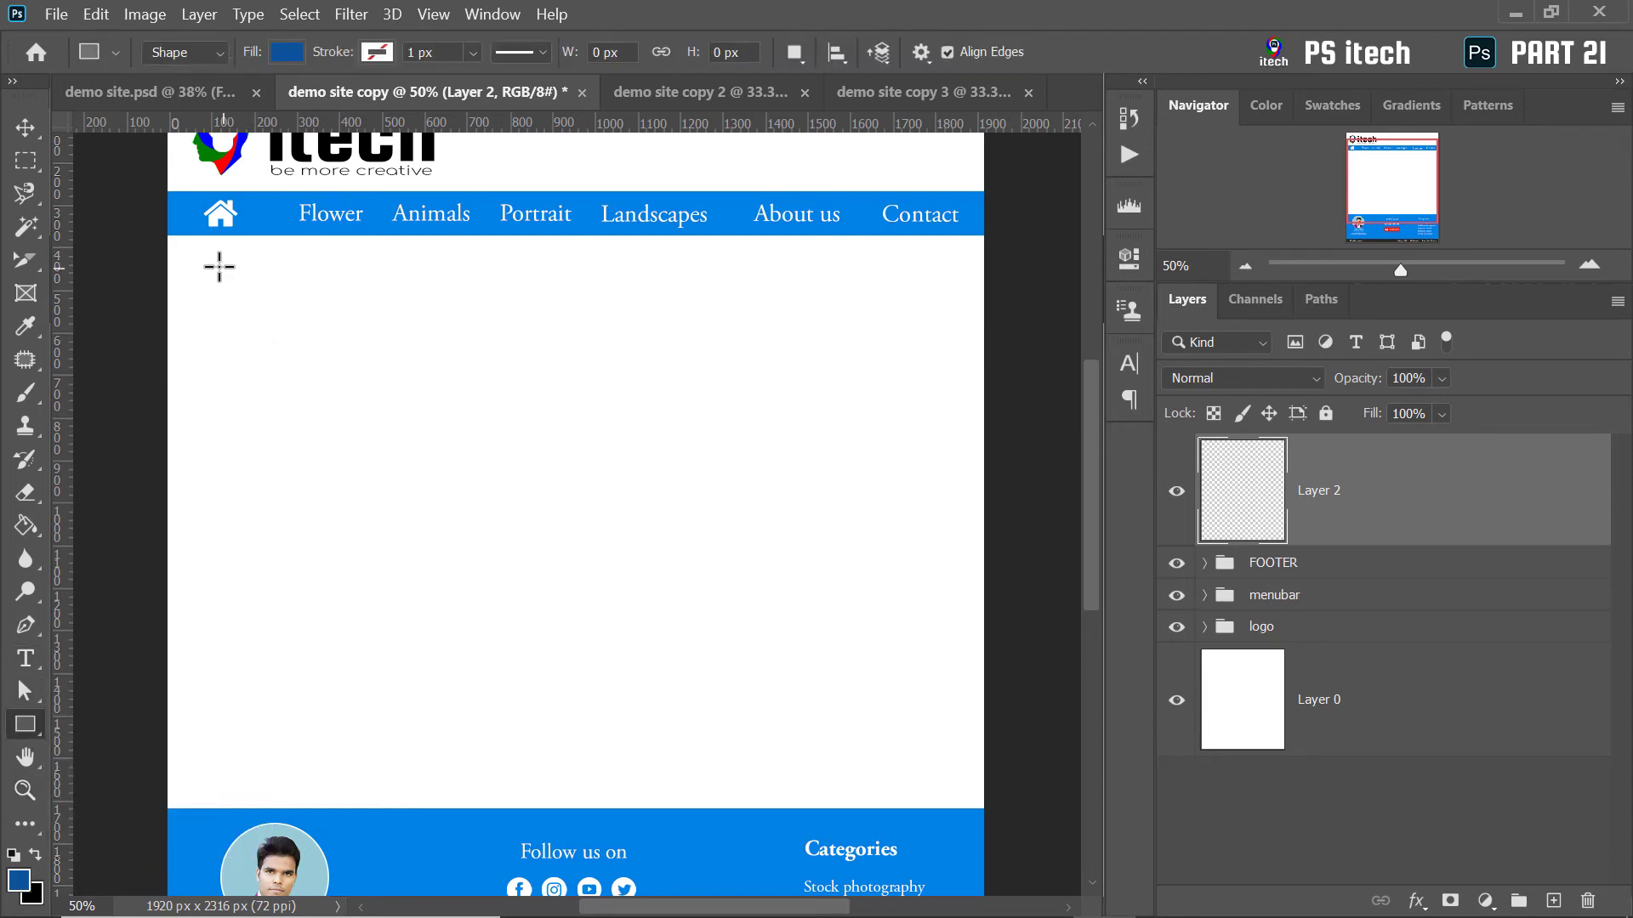
{"action": "left_click_drag", "start_coordinate": [190, 264], "coordinate": [421, 423]}
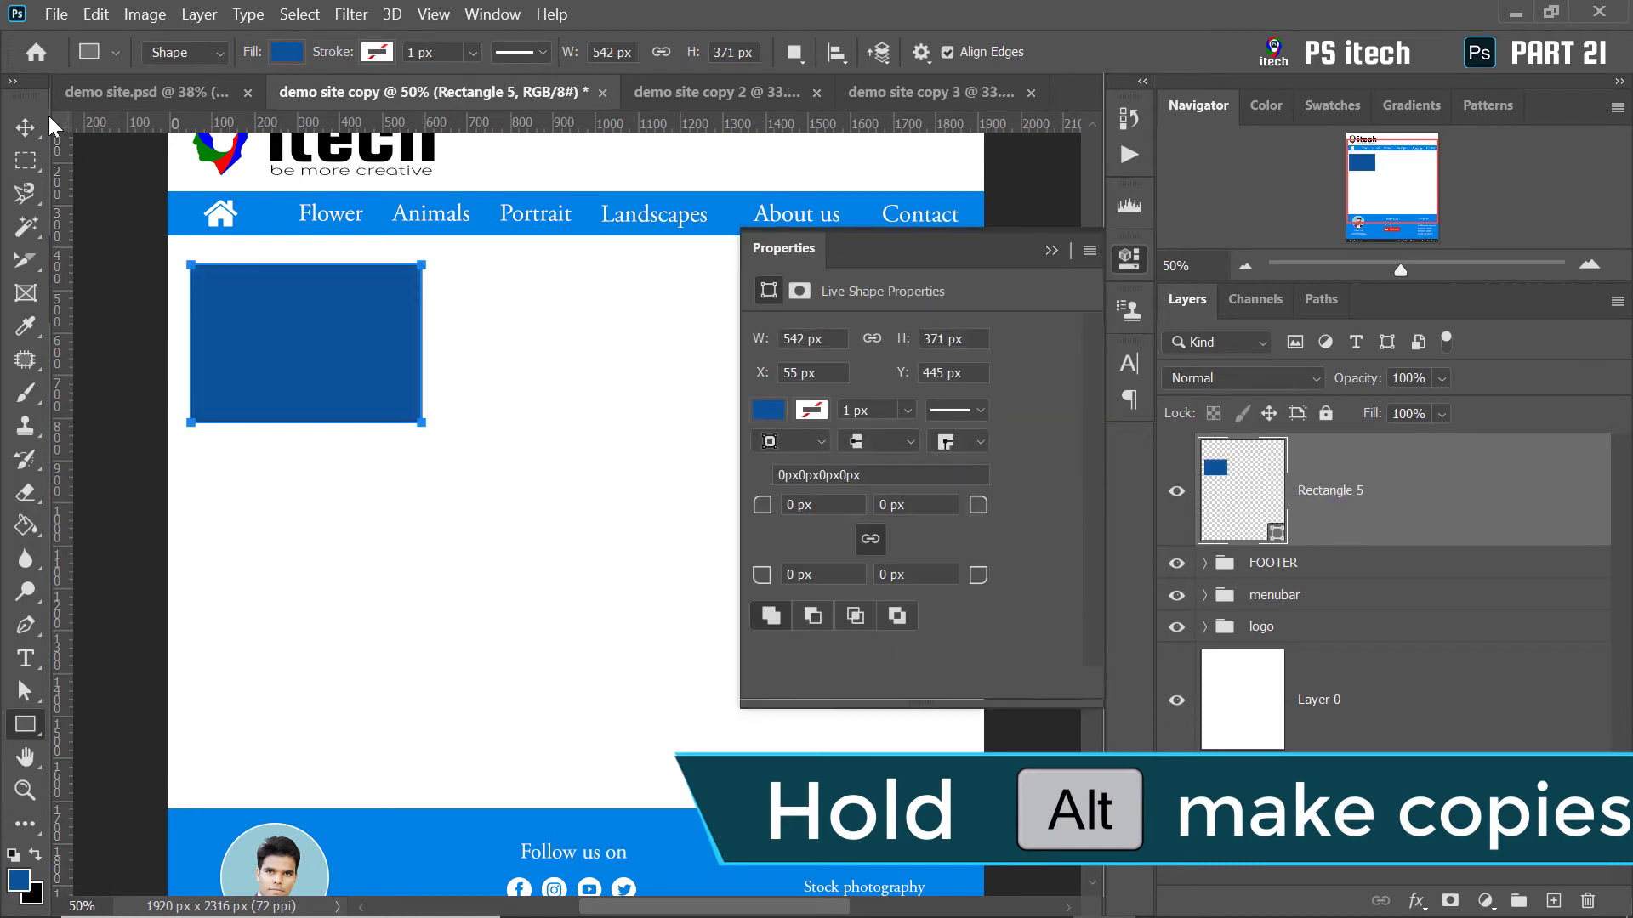
Duplicate the rectangle twice across the page and scale the resulting row of three to about 109%
{"action": "key", "text": "v"}
{"action": "left_click_drag", "start_coordinate": [354, 303], "coordinate": [512, 309]}
{"action": "left_click_drag", "start_coordinate": [512, 310], "coordinate": [512, 310]}
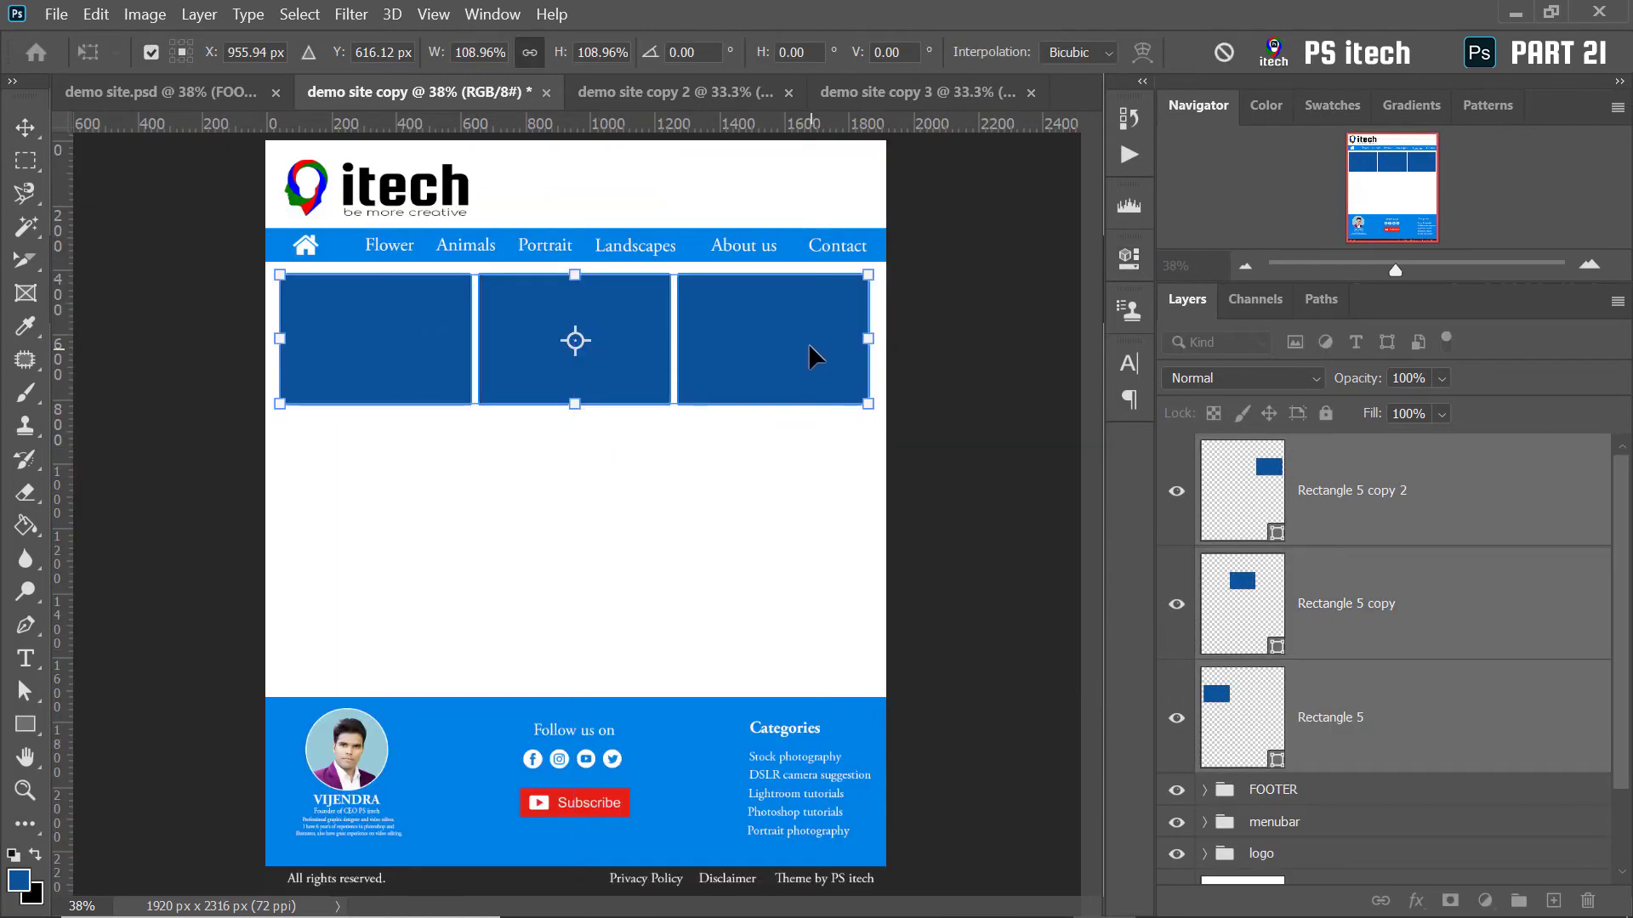
{"action": "left_click_drag", "start_coordinate": [808, 325], "coordinate": [808, 414]}
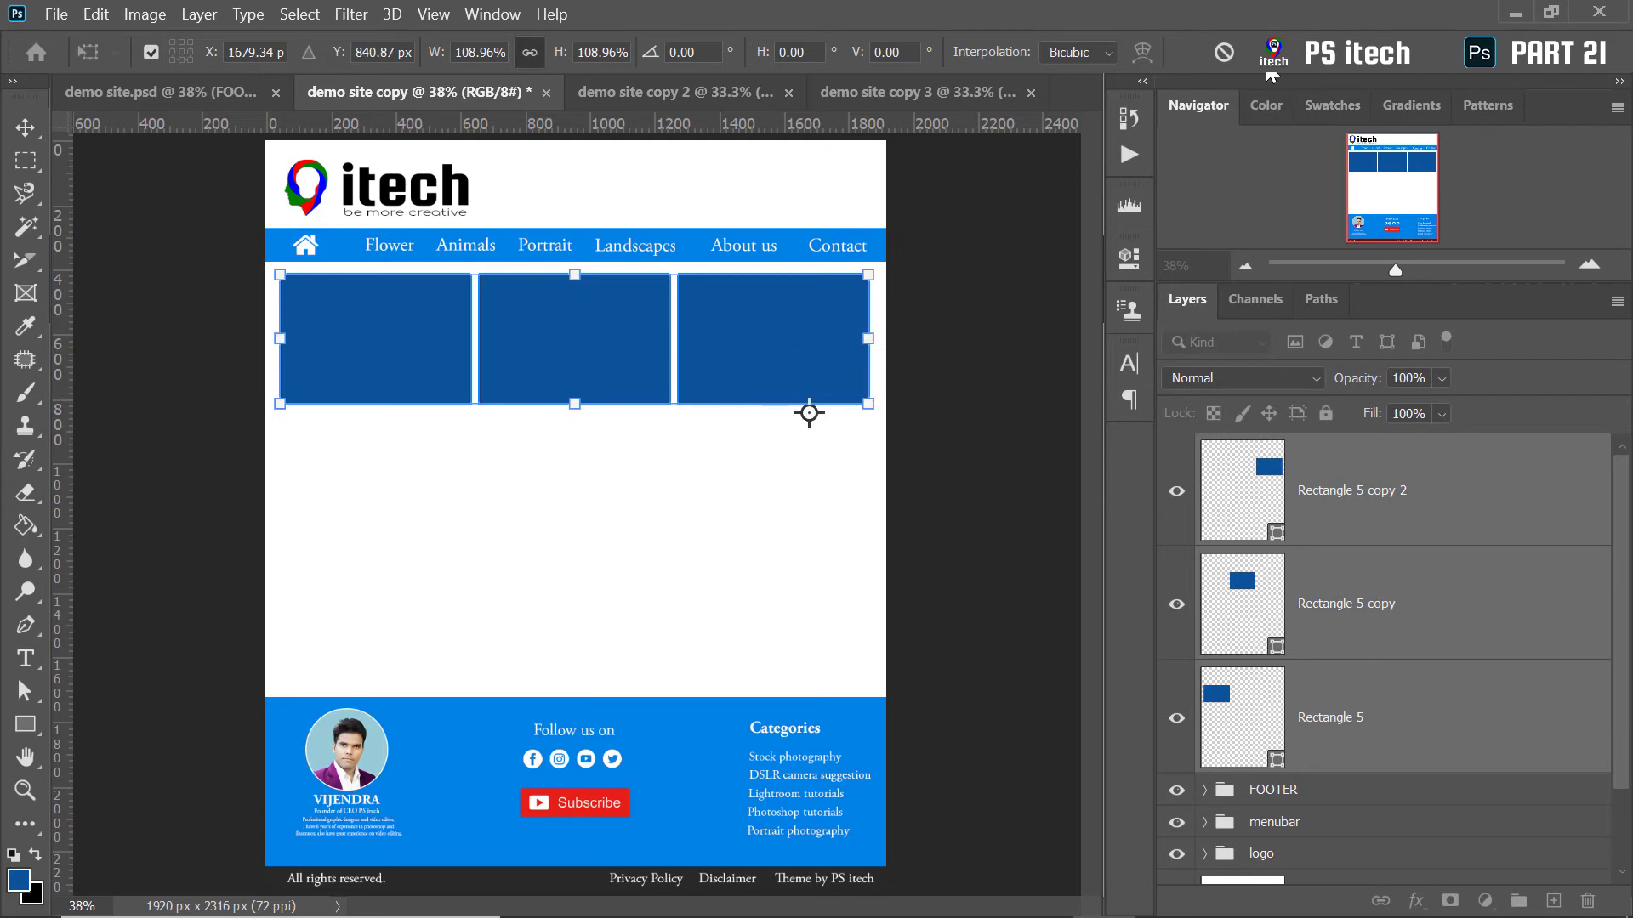
{"action": "left_click", "coordinate": [1261, 56]}
Duplicate the row of three rectangles and place the copy directly beneath it as a second row
{"action": "key", "text": "ctrl+j"}
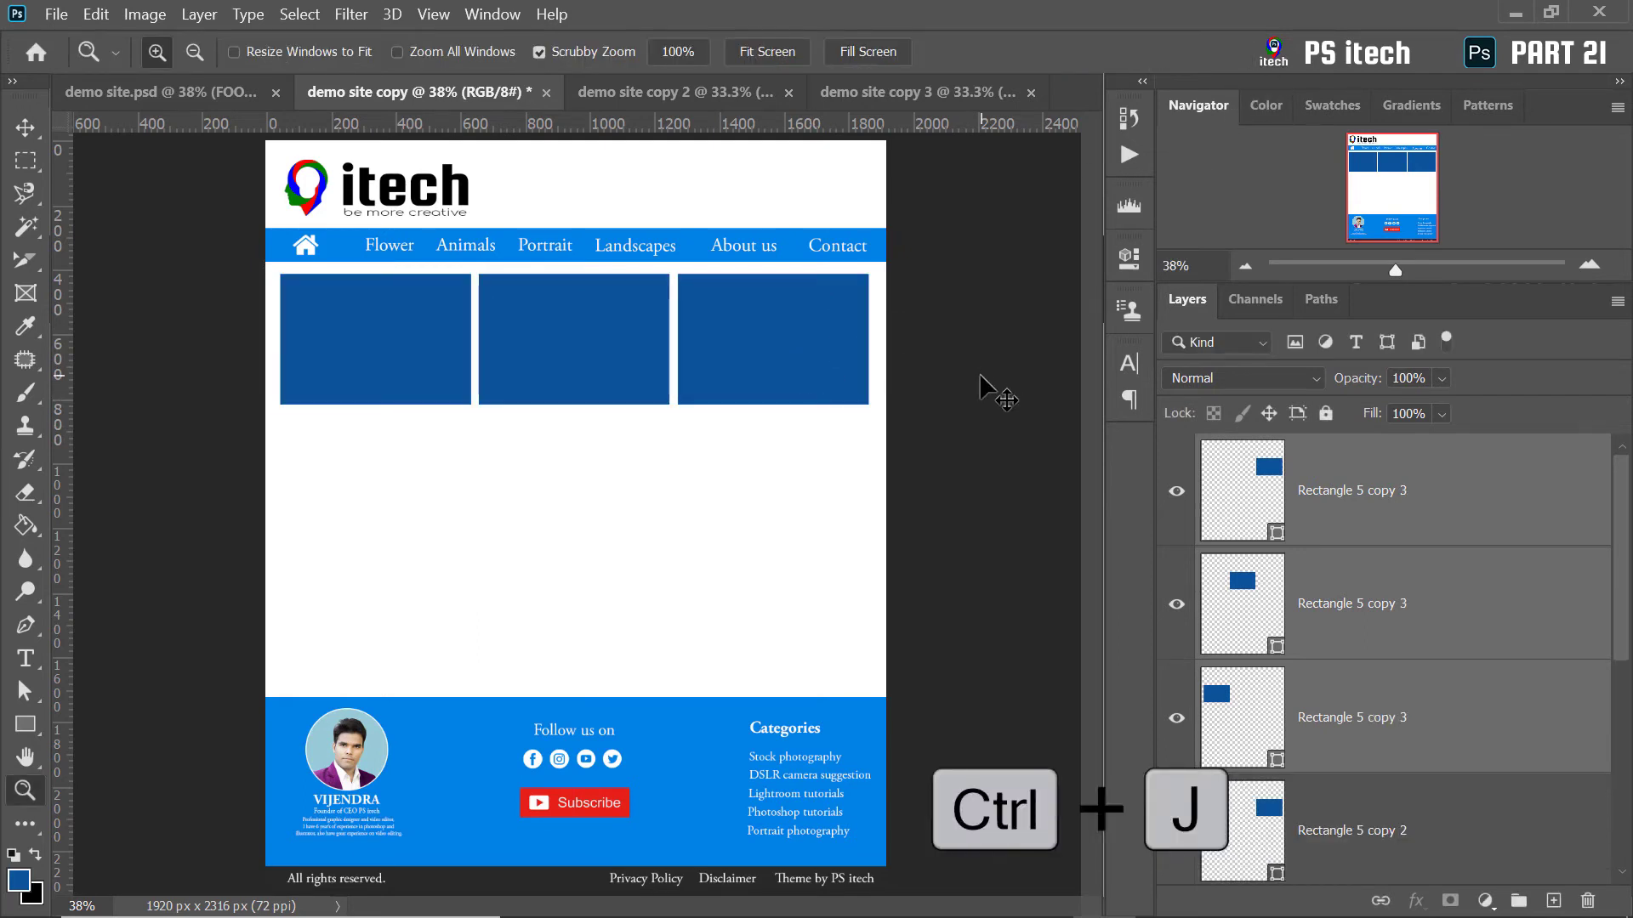
{"action": "key", "text": "ctrl+t"}
{"action": "left_click_drag", "start_coordinate": [721, 364], "coordinate": [755, 467]}
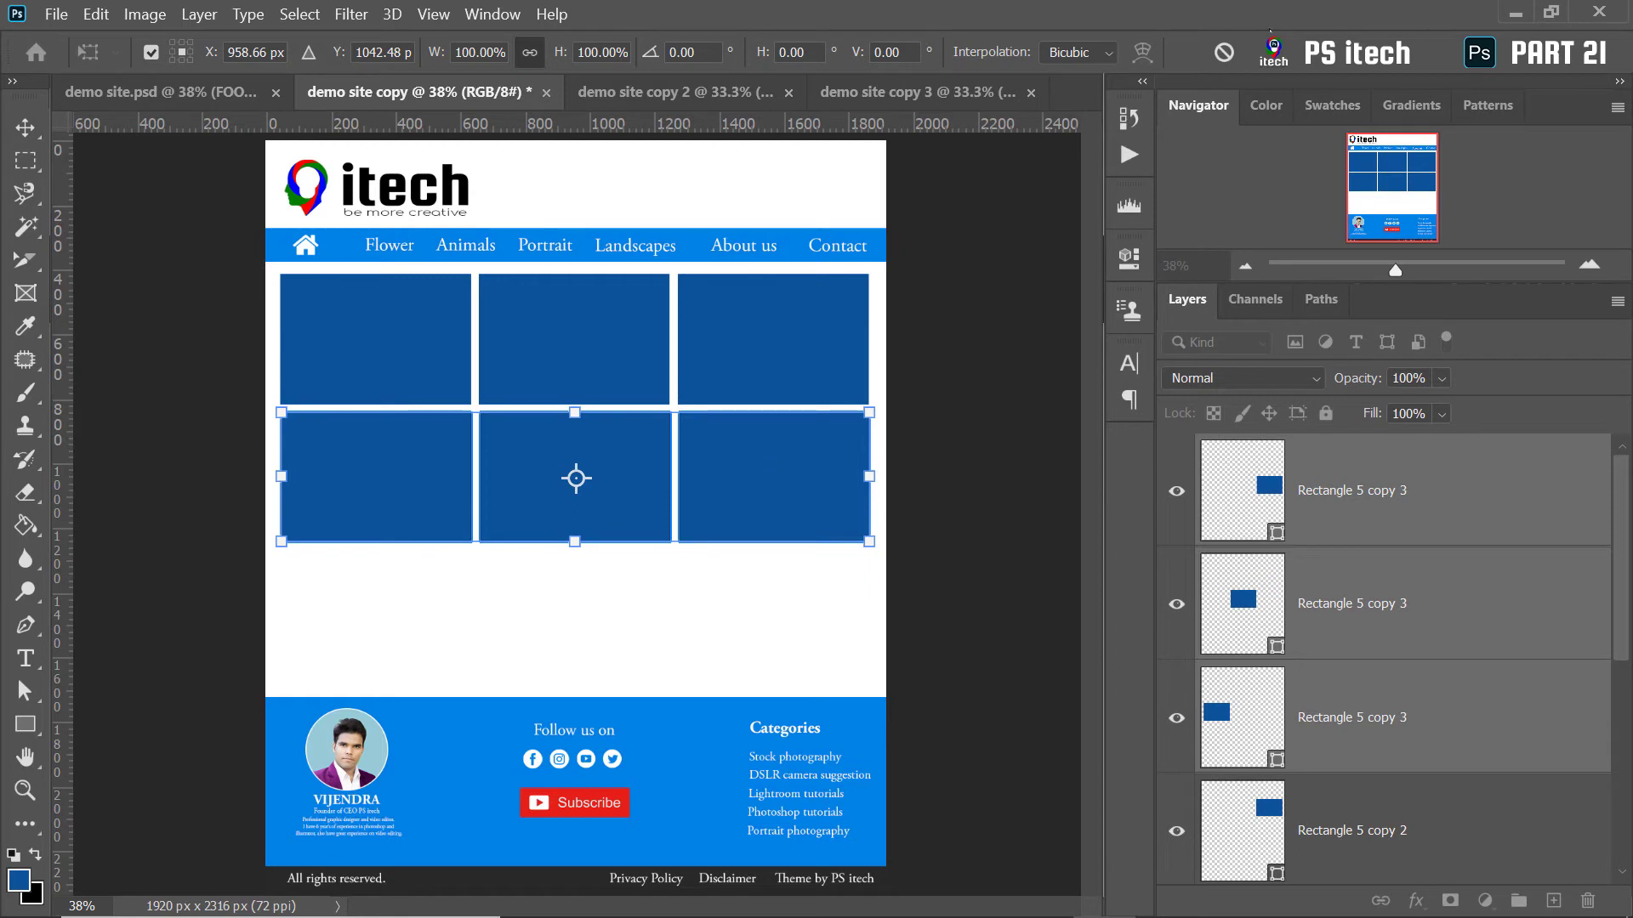
{"action": "key", "text": "Return"}
Copy the second row of rectangles downward to form a third row above the footer
{"action": "left_click", "coordinate": [26, 134]}
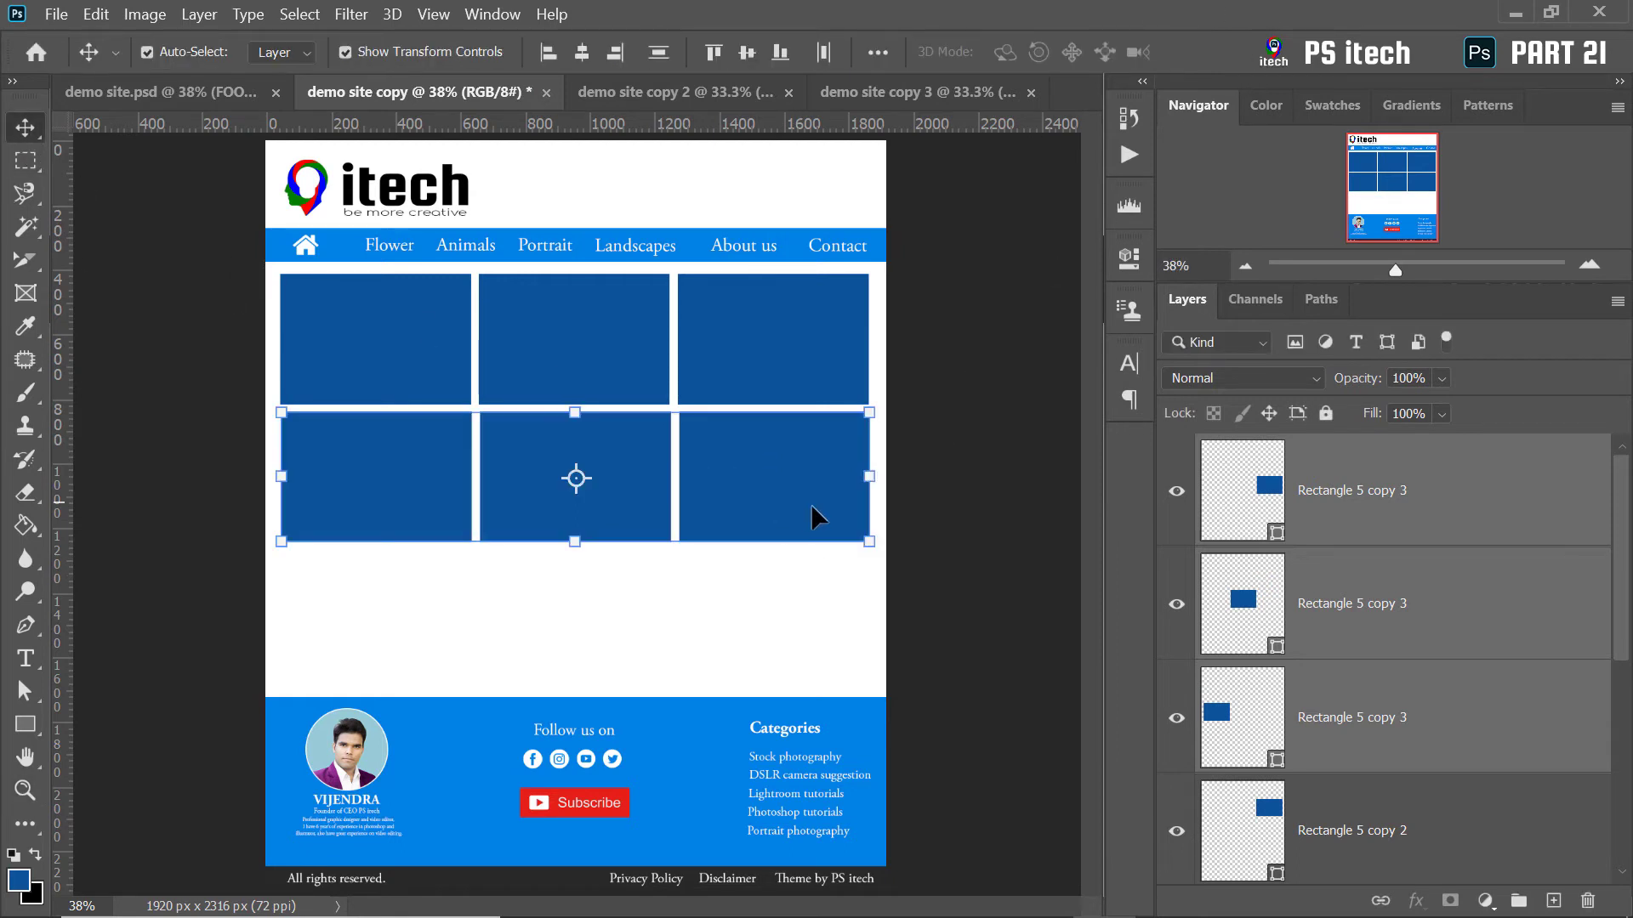
{"action": "left_click_drag", "start_coordinate": [797, 460], "coordinate": [792, 593]}
{"action": "key", "text": "z"}
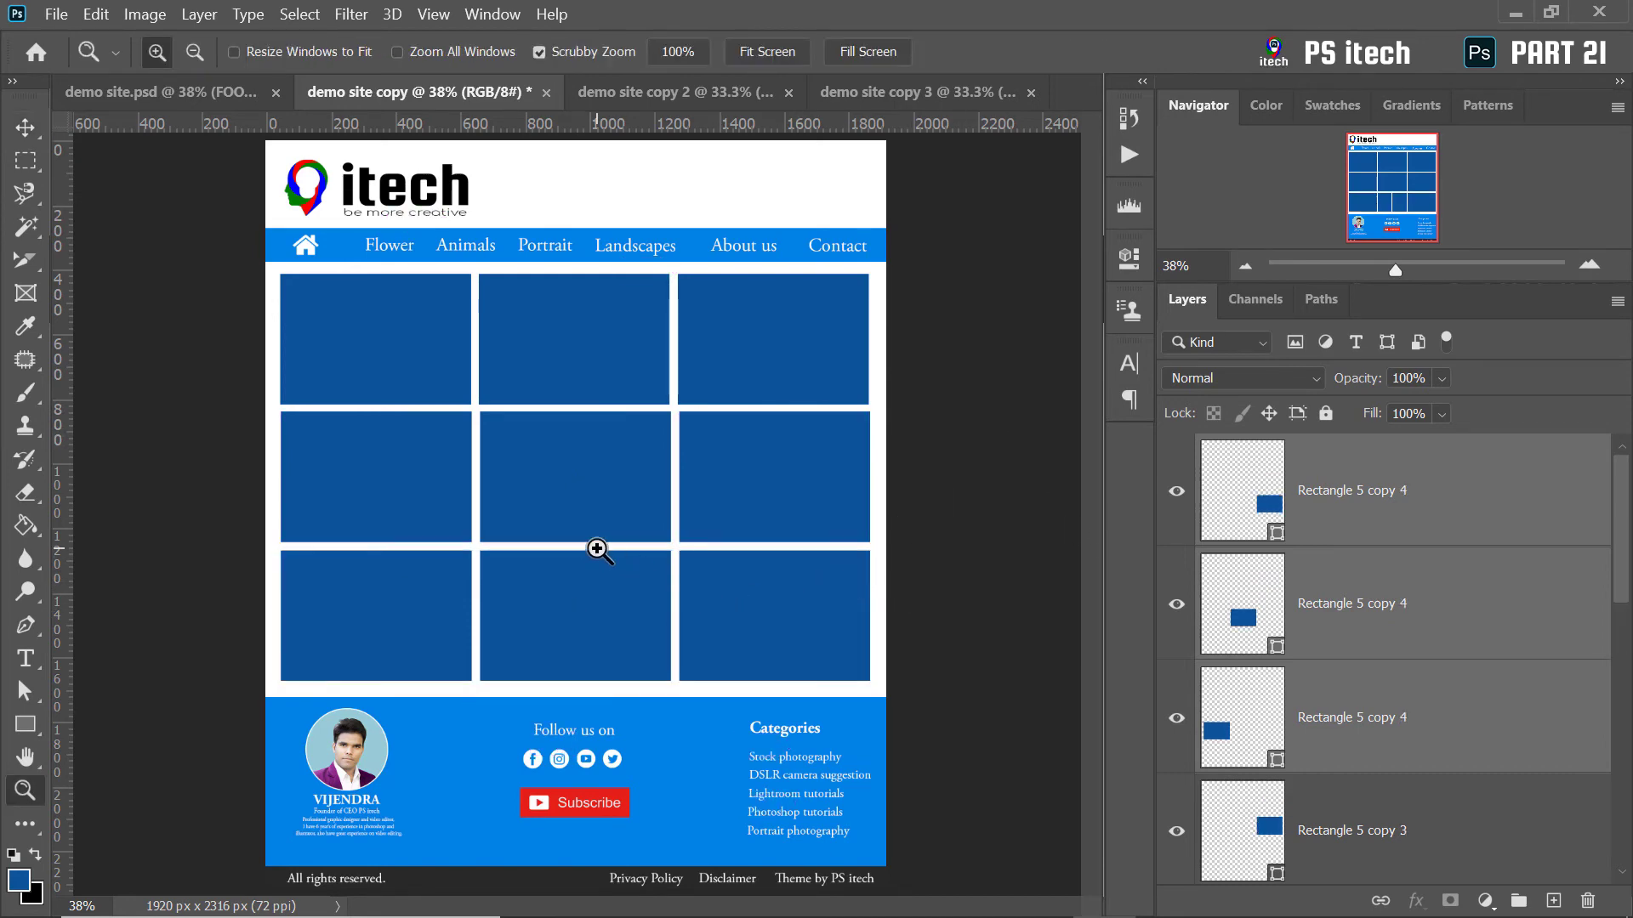
Save the duplicated document as a Photoshop file named demo site copy 2.psd
{"action": "left_click", "coordinate": [598, 549]}
{"action": "scroll", "coordinate": [842, 368], "scroll_direction": "up", "scroll_amount": 1}
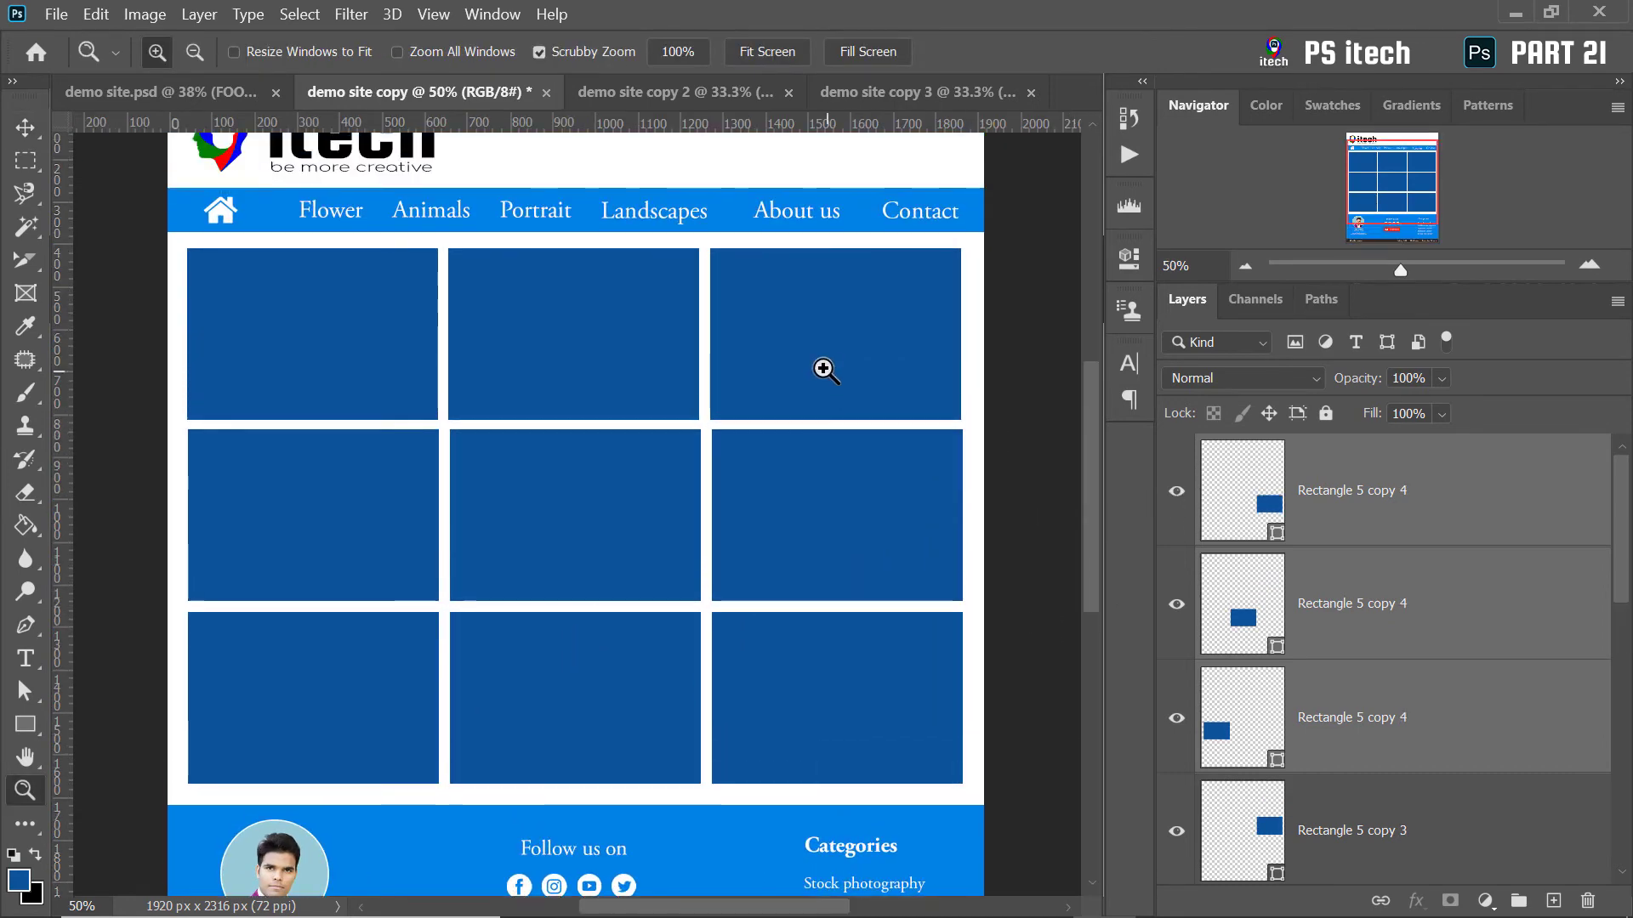
{"action": "right_click", "coordinate": [825, 370]}
{"action": "left_click", "coordinate": [838, 374]}
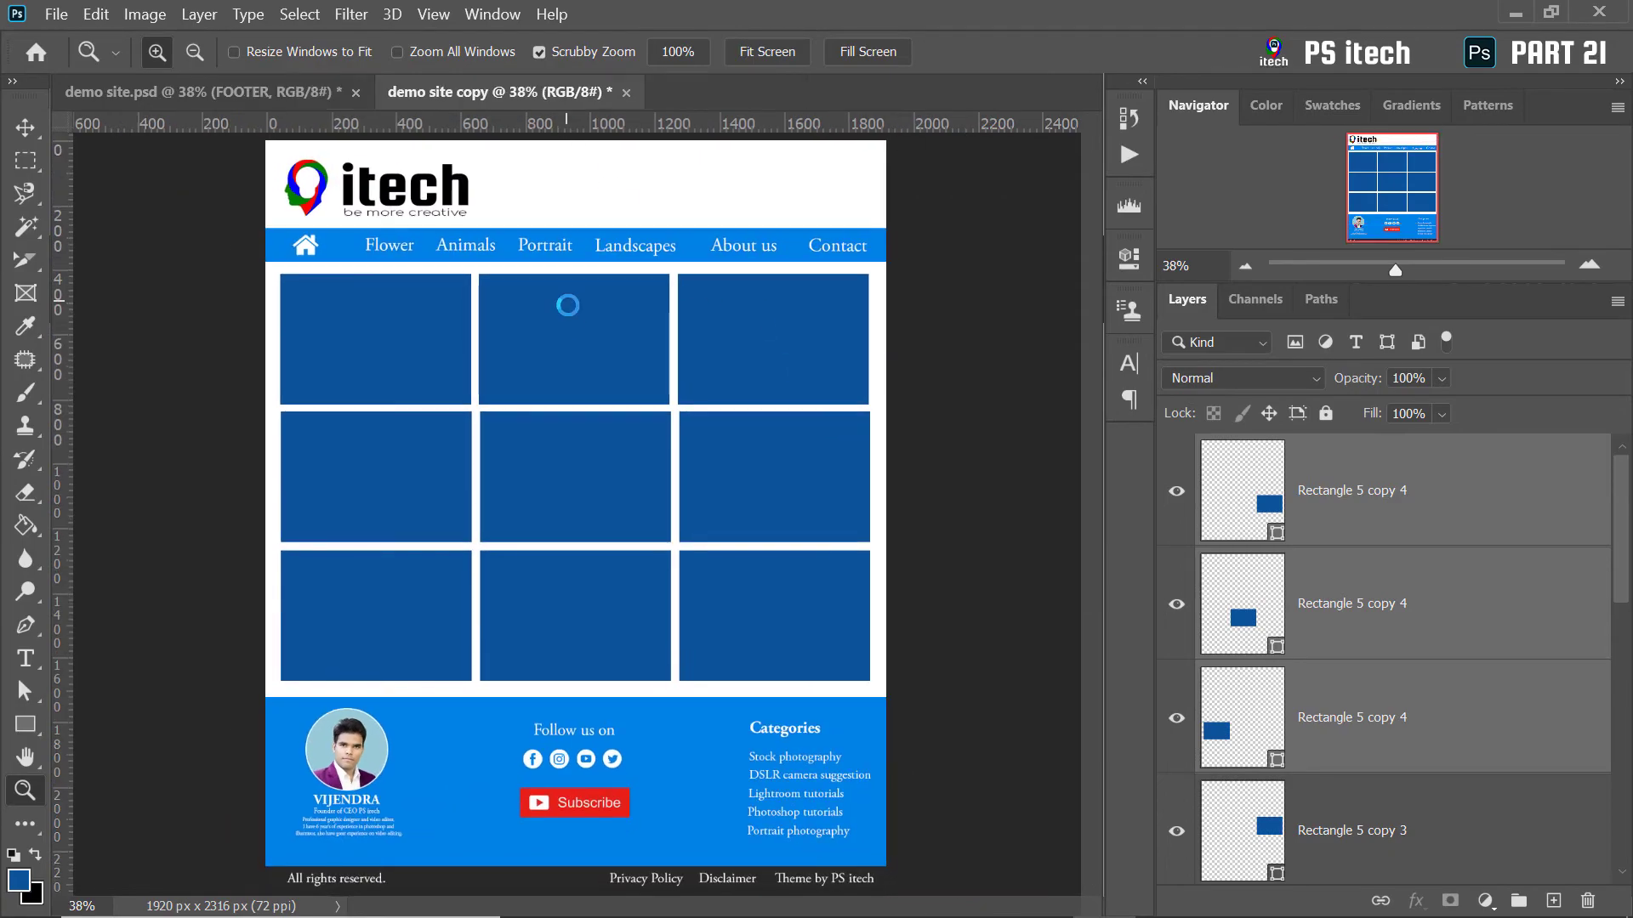
{"action": "key", "text": "ctrl+shift+s"}
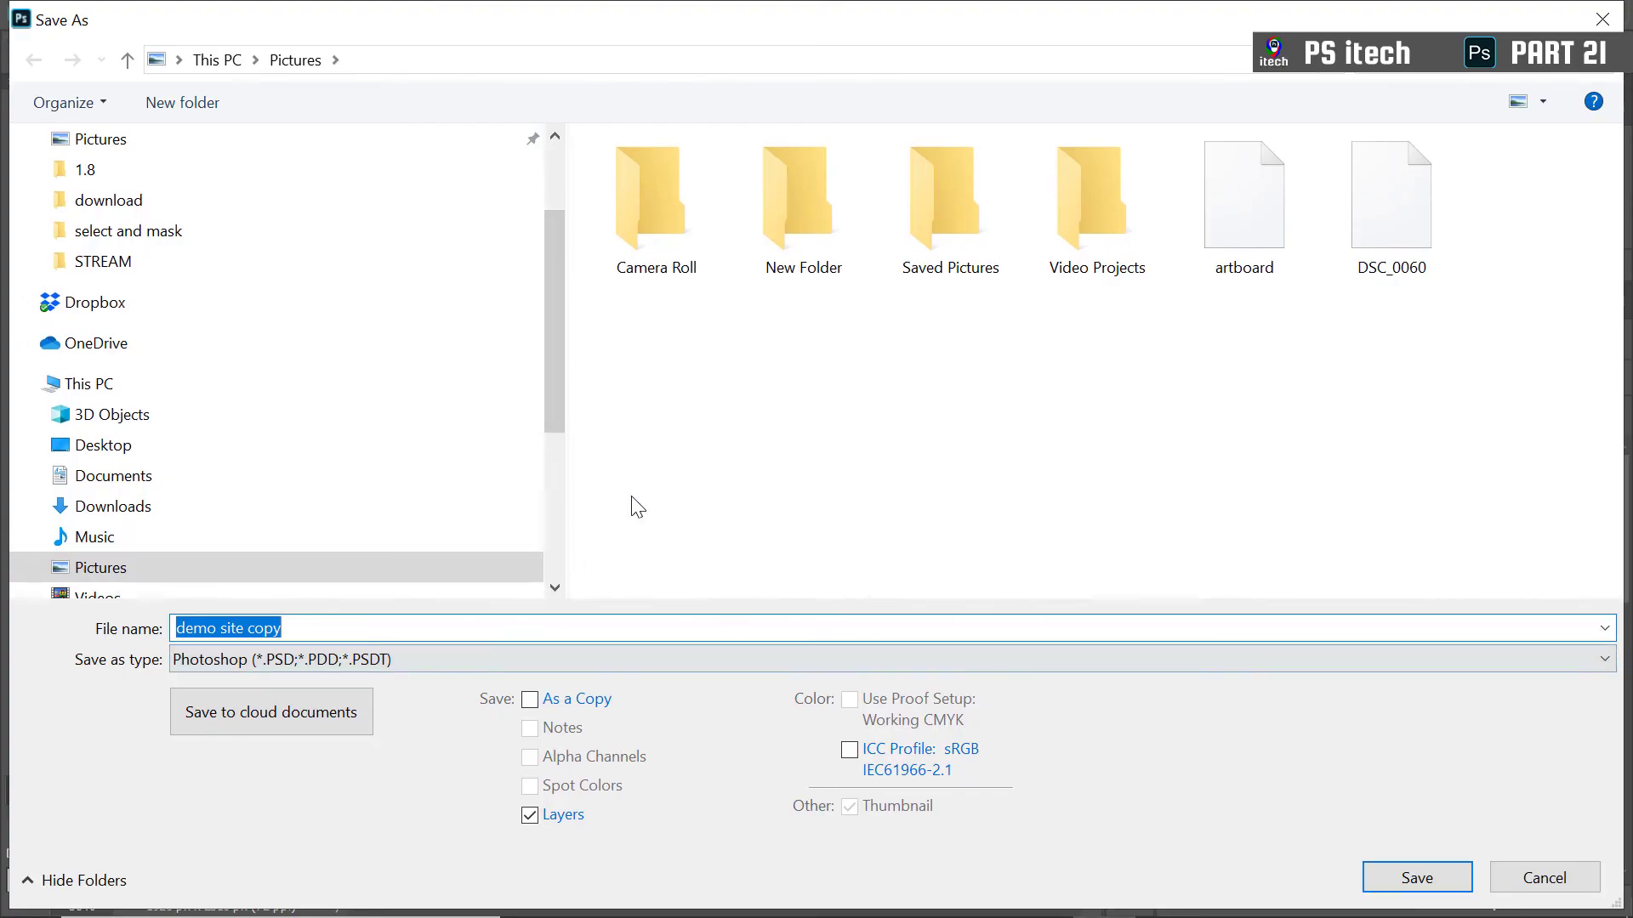
{"action": "scroll", "coordinate": [117, 211], "scroll_direction": "up", "scroll_amount": 2}
{"action": "left_click", "coordinate": [115, 196]}
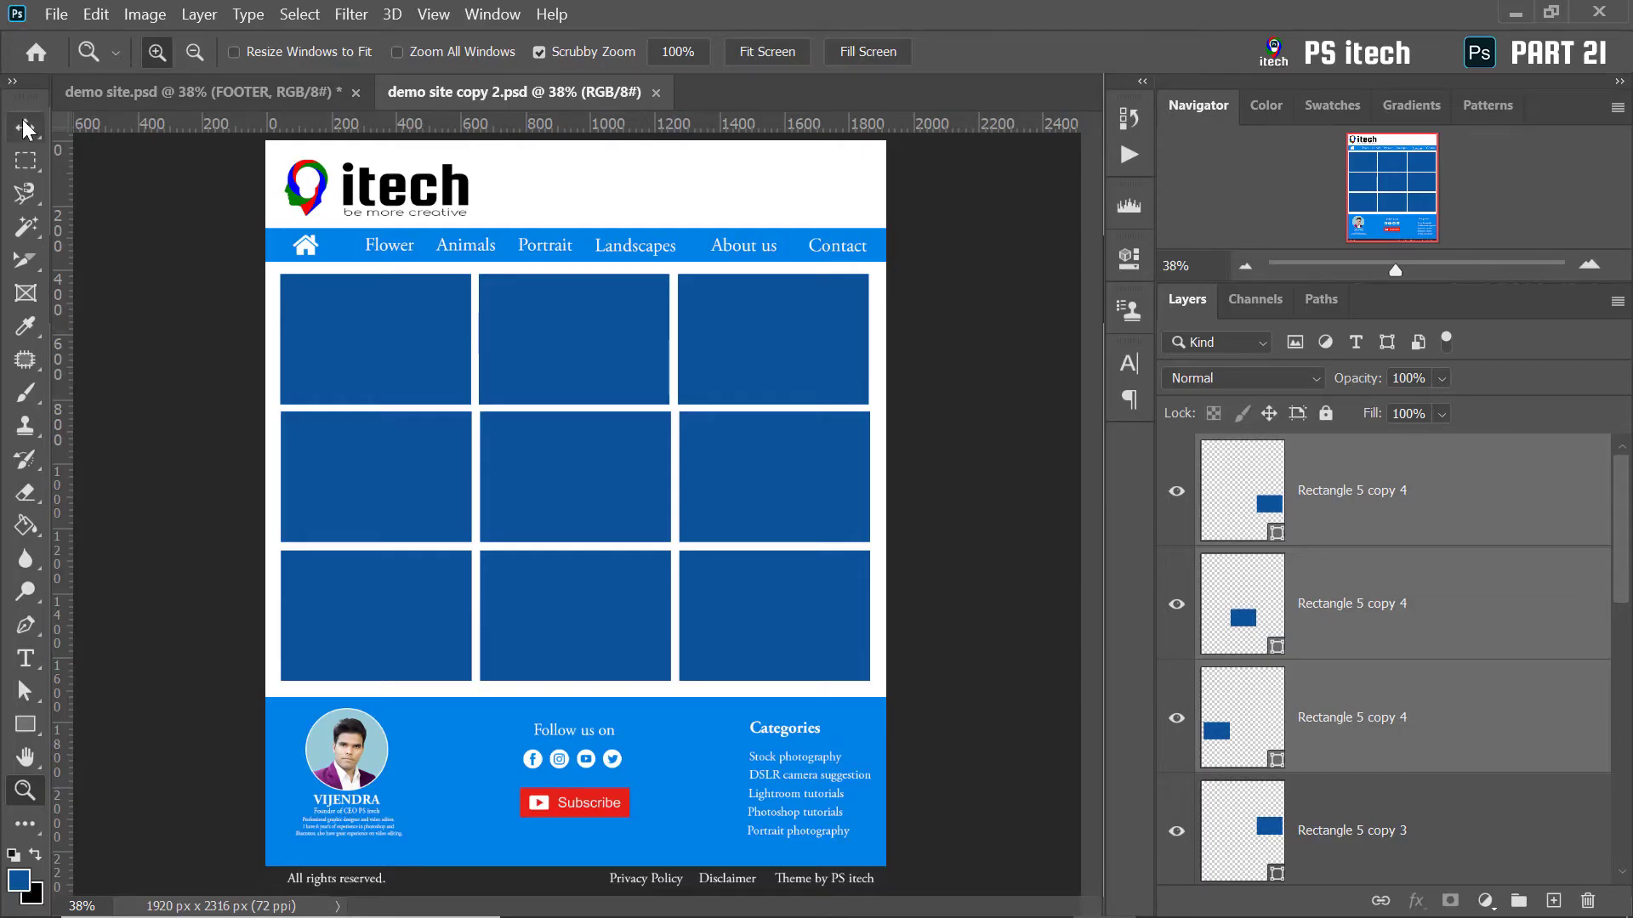
Place the red flower photo as an embedded image above the top-left rectangle's layer in demo site copy 2.psd
{"action": "left_click", "coordinate": [25, 128]}
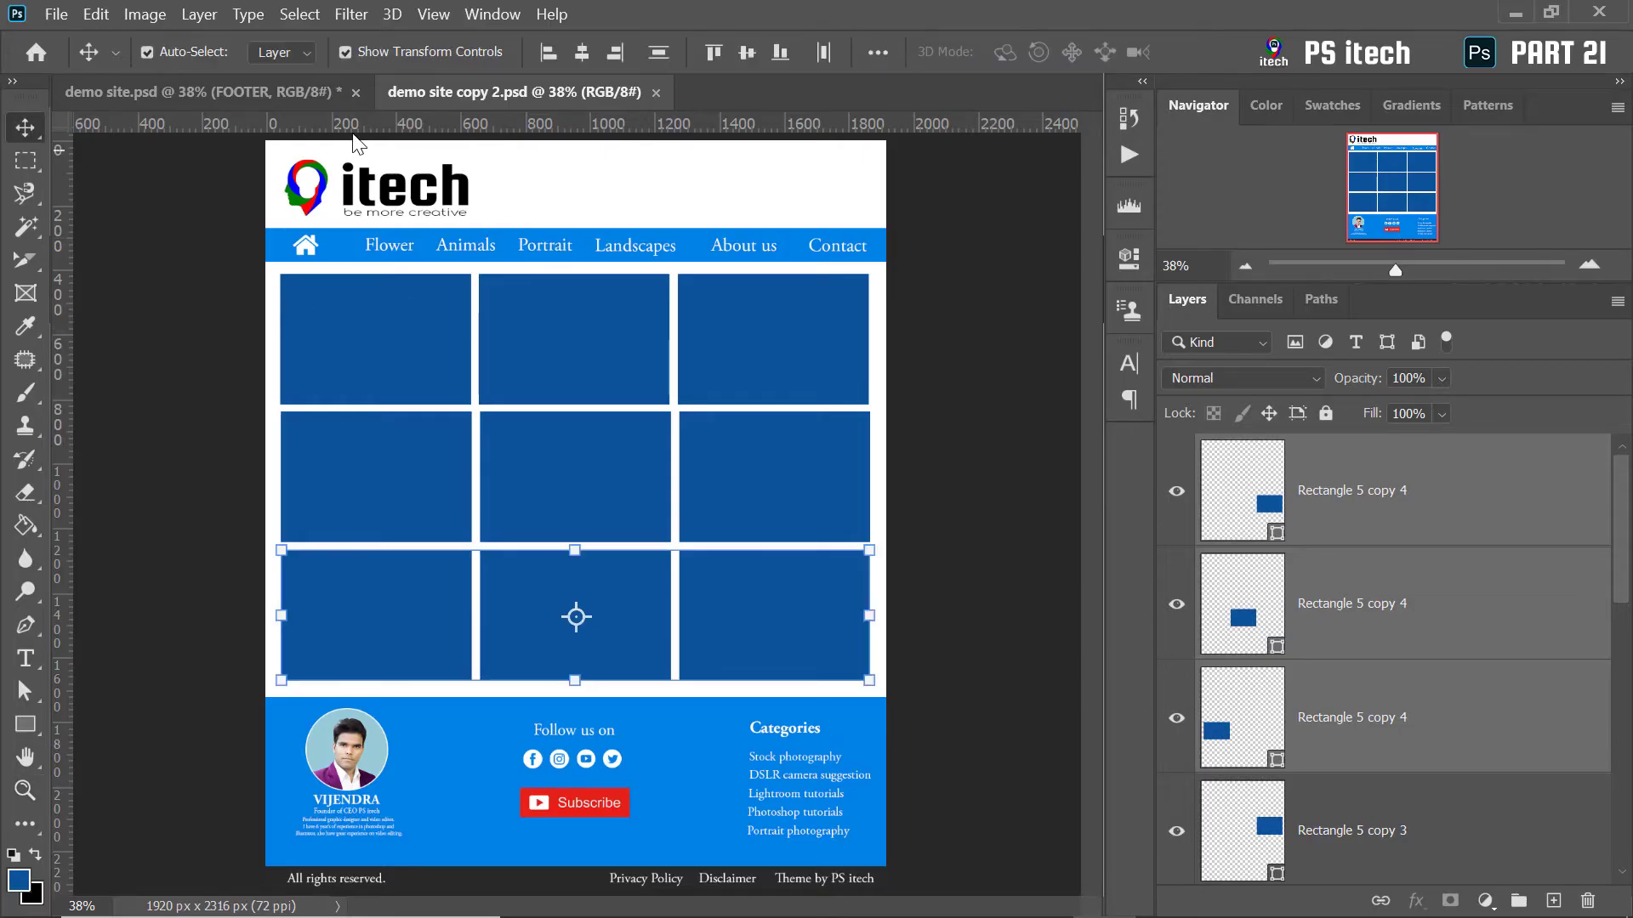
{"action": "left_click", "coordinate": [209, 92]}
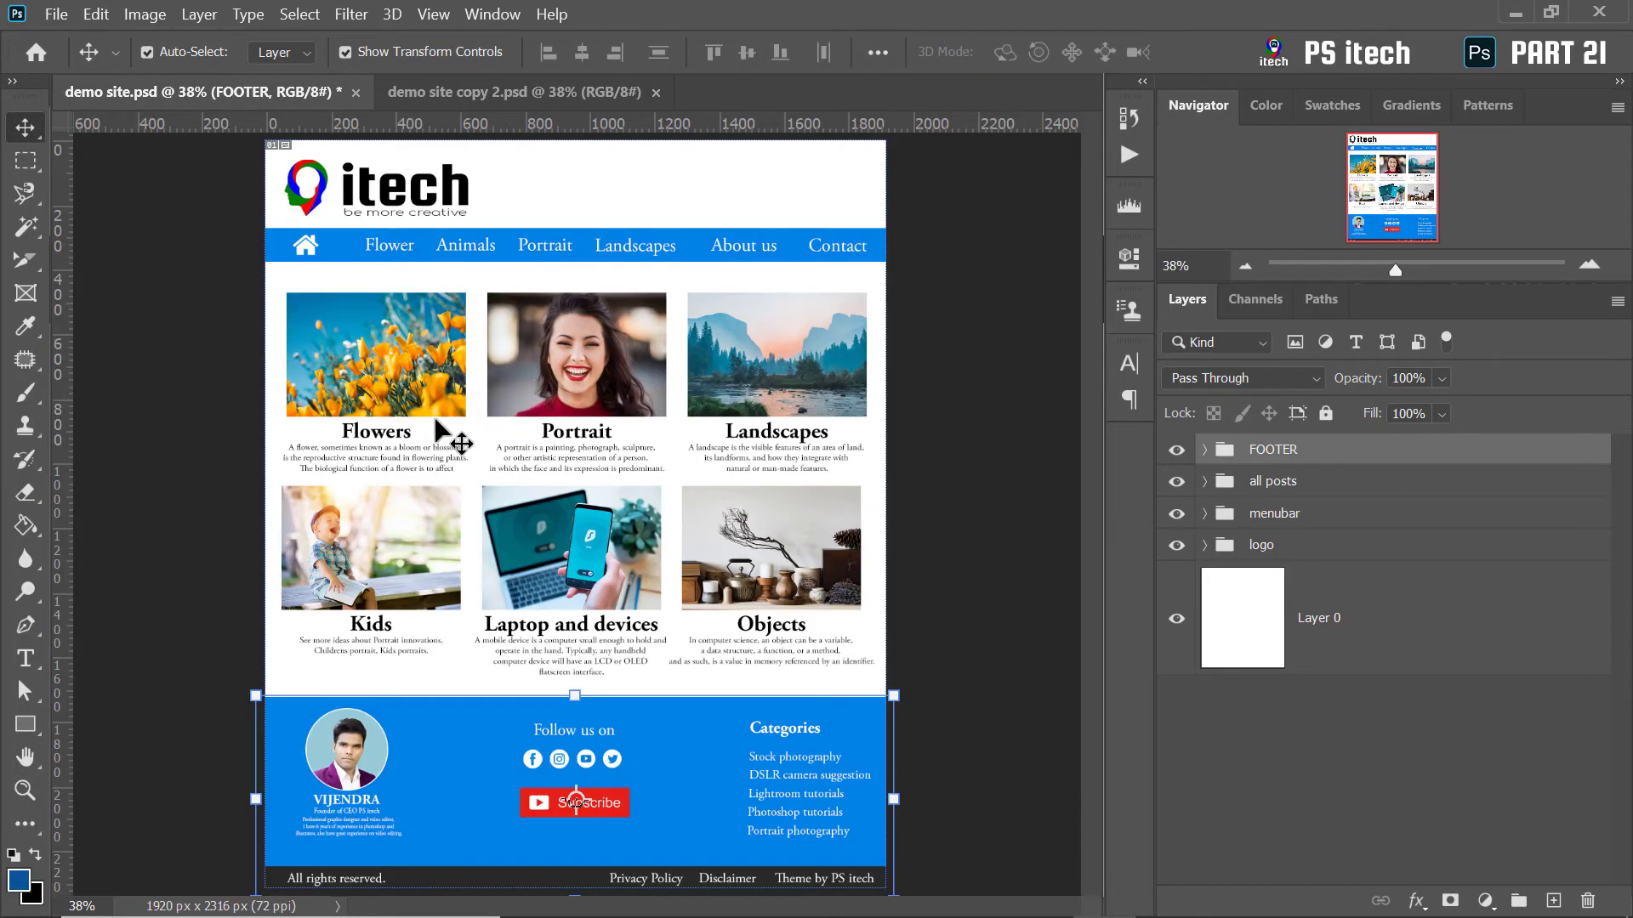
{"action": "left_click", "coordinate": [496, 98]}
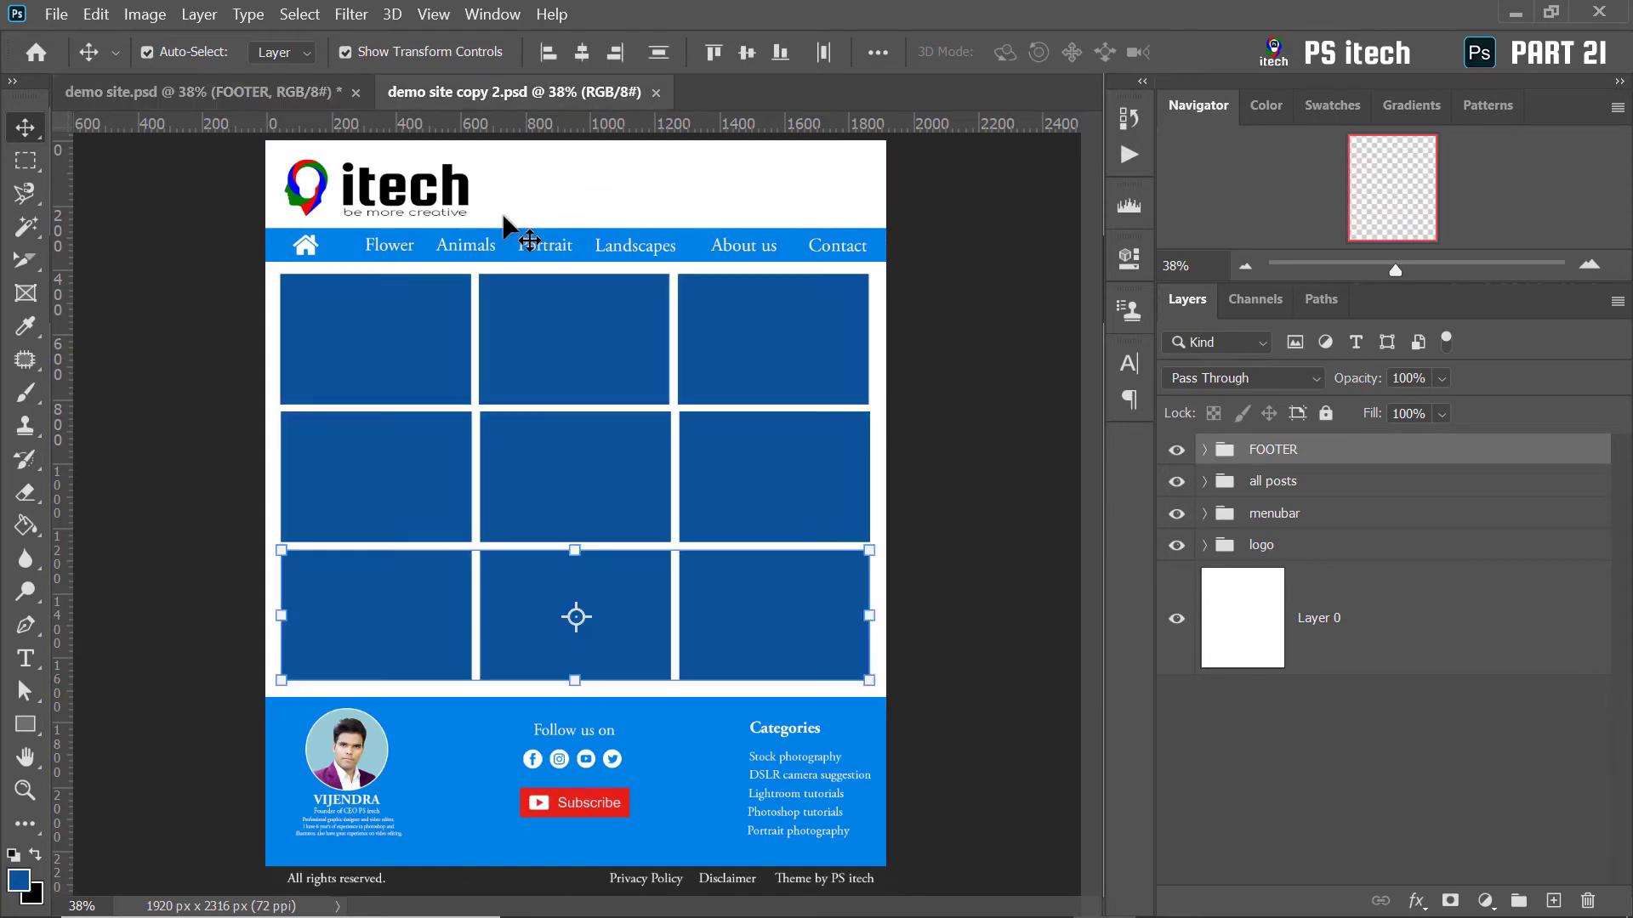
{"action": "left_click", "coordinate": [383, 353]}
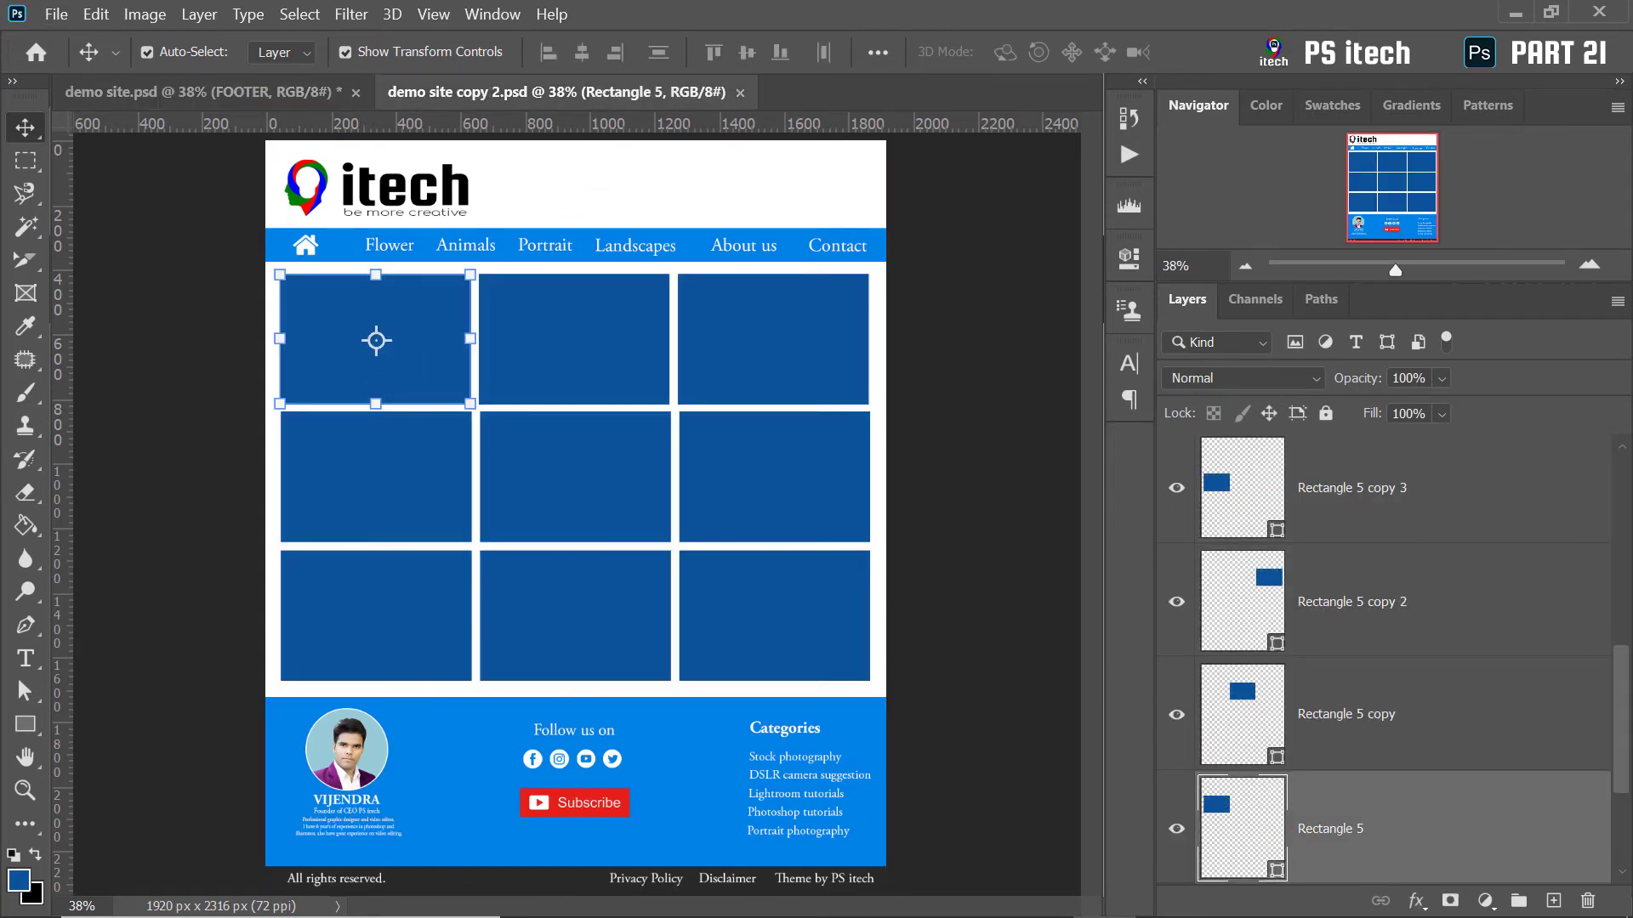
{"action": "left_click", "coordinate": [976, 908]}
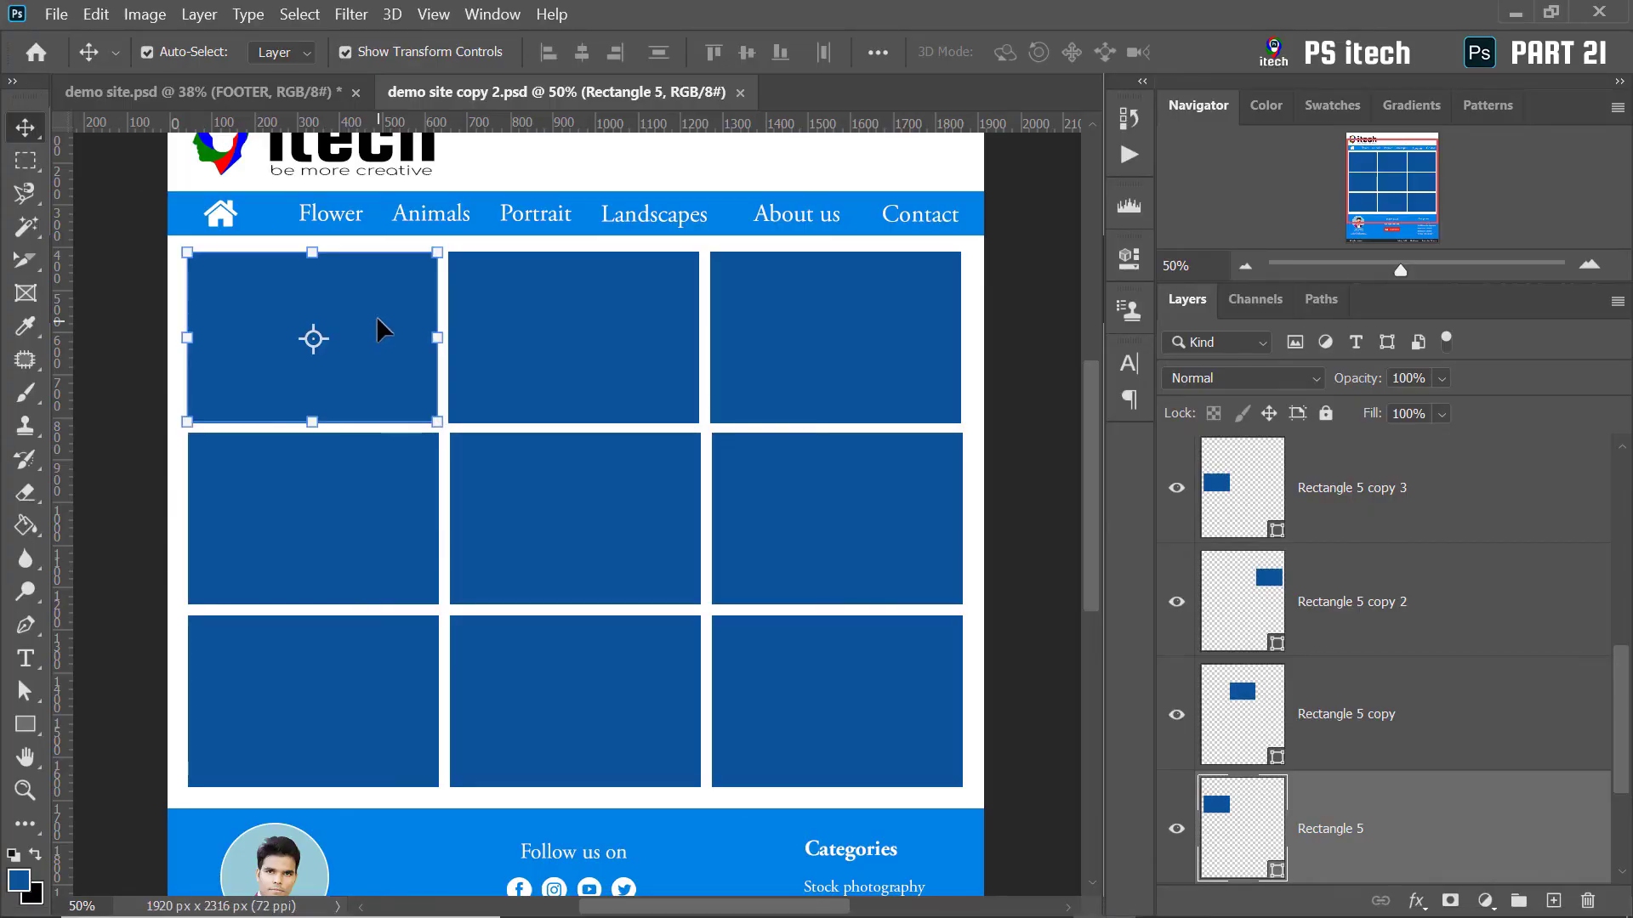
{"action": "left_click", "coordinate": [56, 14]}
{"action": "left_click", "coordinate": [238, 487]}
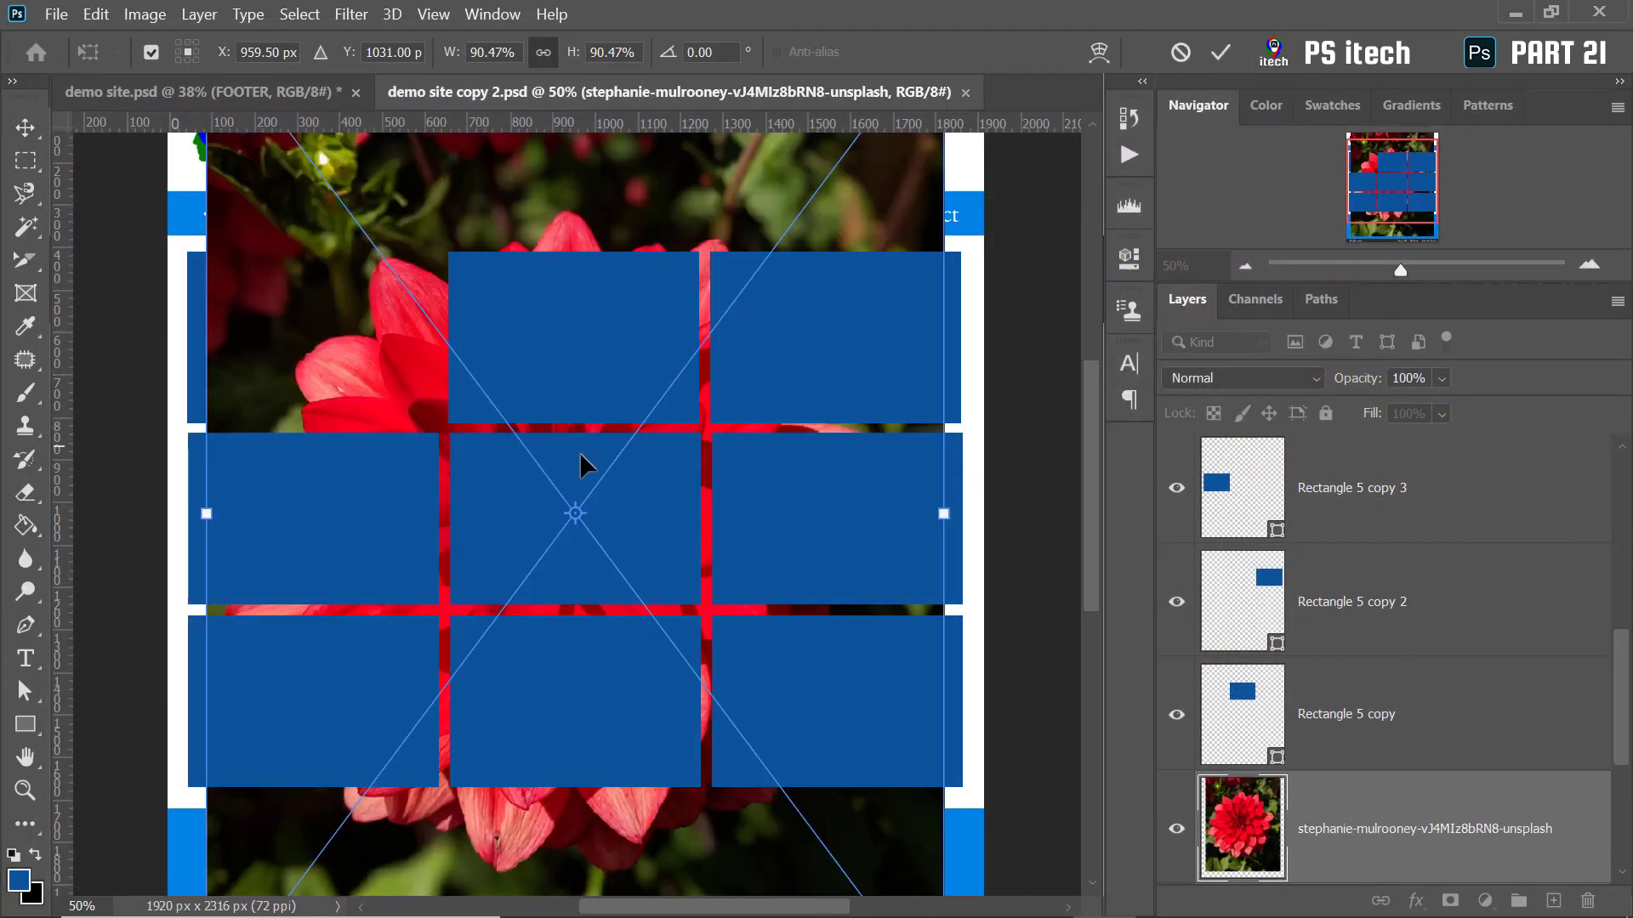
Move the red flower photo over the top-left rectangle, commit the placement and clip the photo to that rectangle
{"action": "left_click_drag", "start_coordinate": [381, 226], "coordinate": [306, 279]}
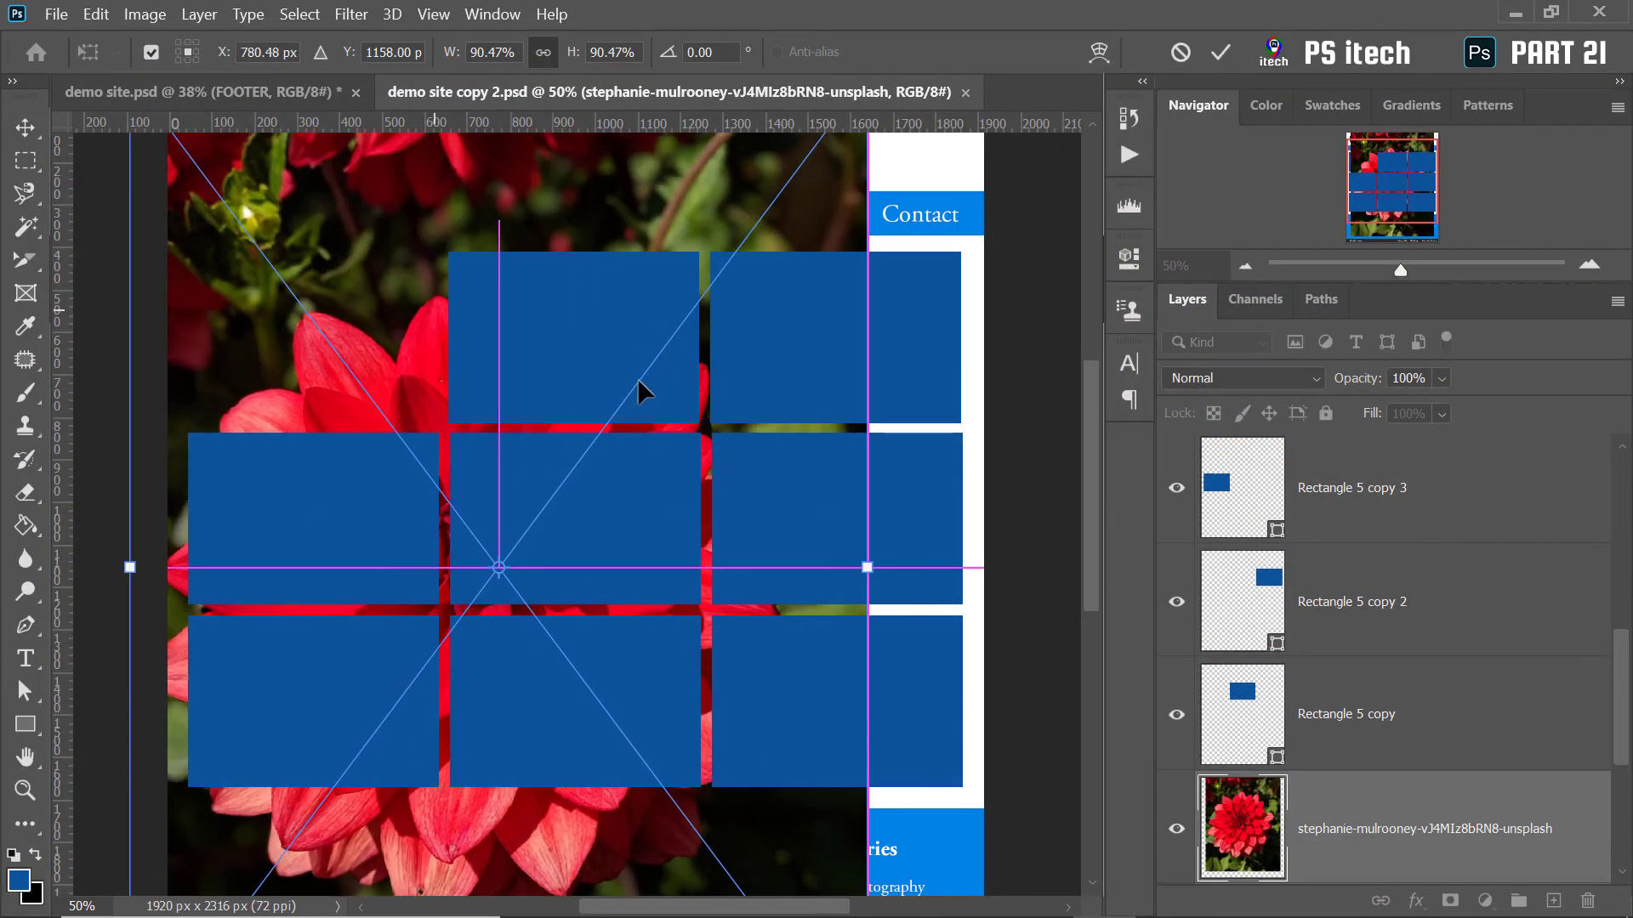
{"action": "left_click", "coordinate": [1217, 53]}
{"action": "key", "text": "ctrl+alt+g"}
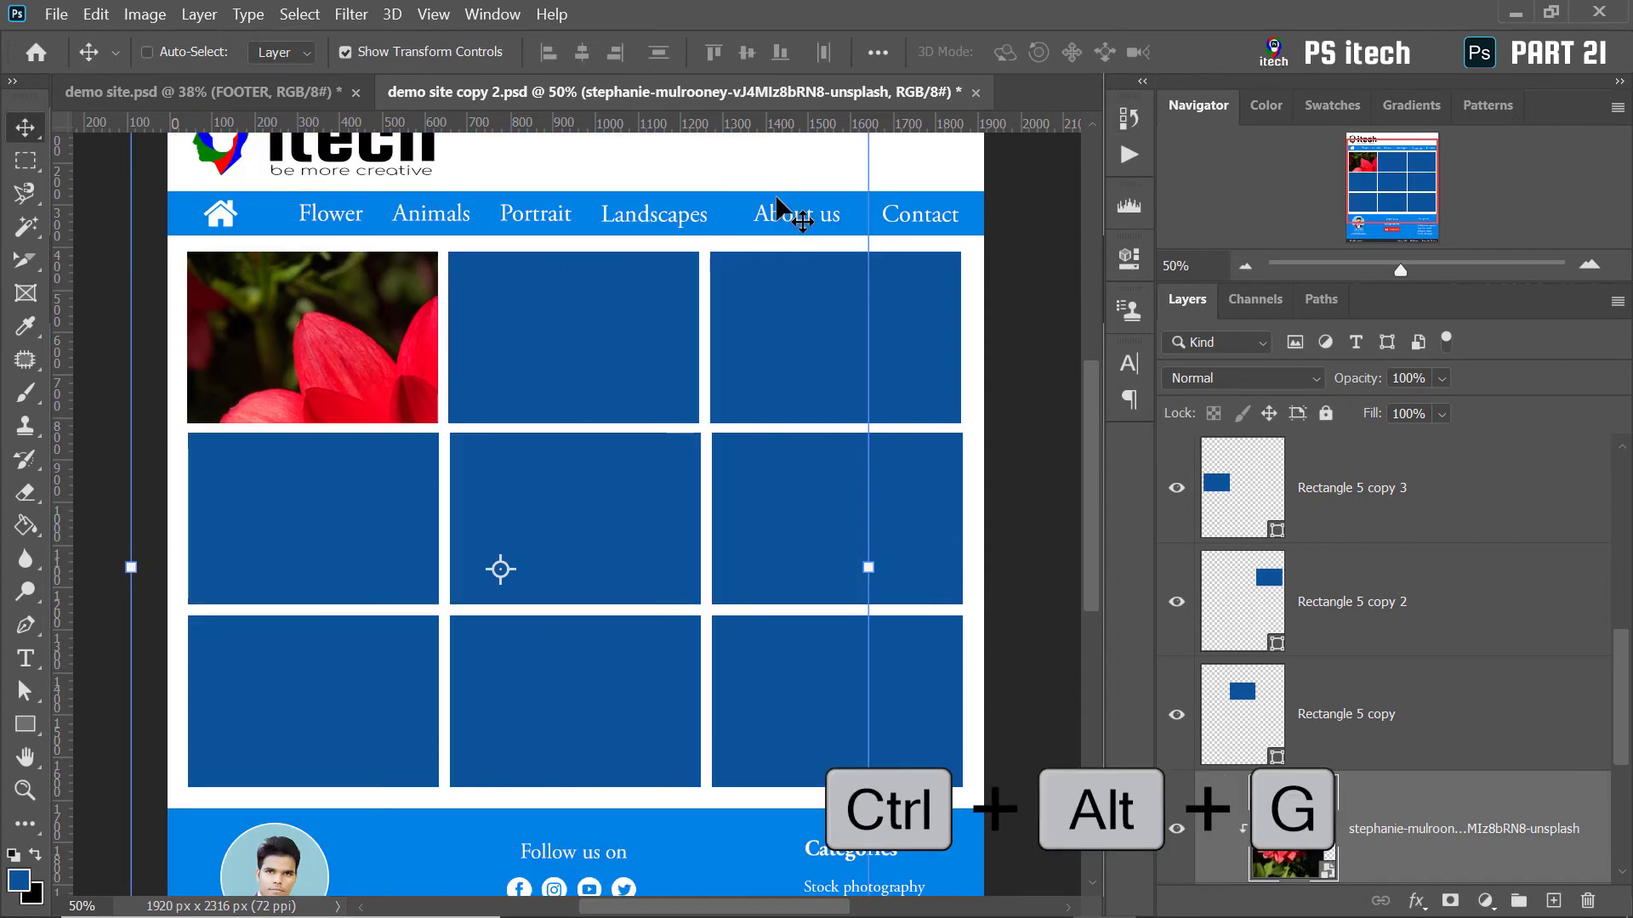
Scale the clipped red flower photo down to the rectangle's width and center the bloom inside the top-left rectangle
{"action": "scroll", "coordinate": [757, 279], "scroll_direction": "down", "scroll_amount": 3}
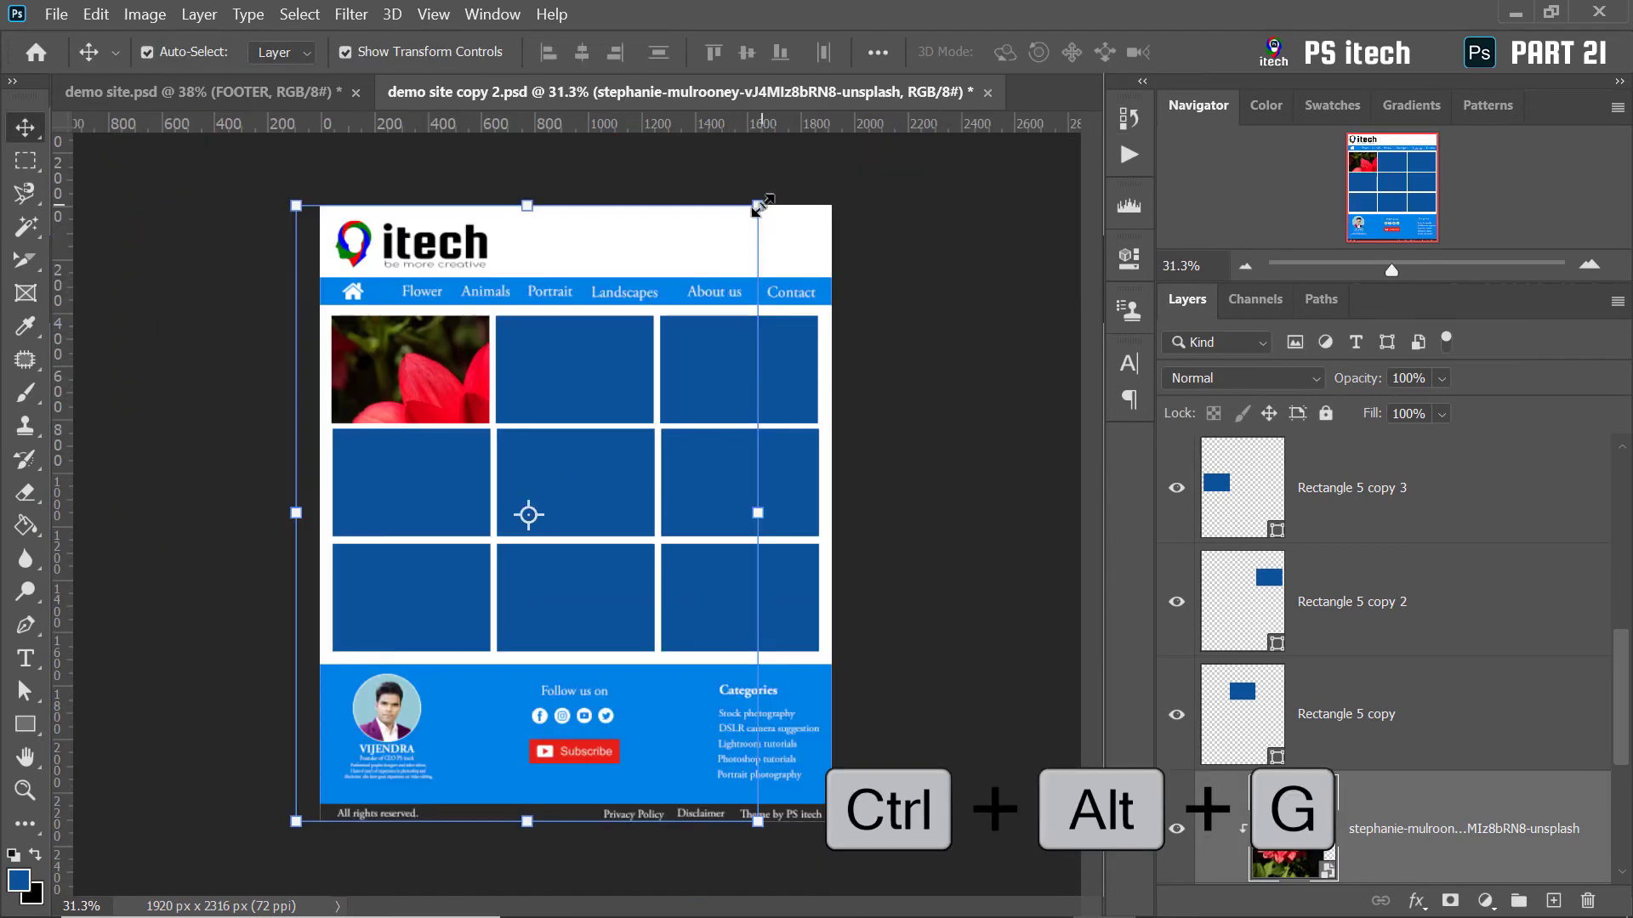
{"action": "left_click_drag", "start_coordinate": [760, 206], "coordinate": [583, 440]}
{"action": "left_click_drag", "start_coordinate": [559, 487], "coordinate": [510, 264]}
{"action": "left_click_drag", "start_coordinate": [448, 429], "coordinate": [448, 401]}
{"action": "key", "text": "Return"}
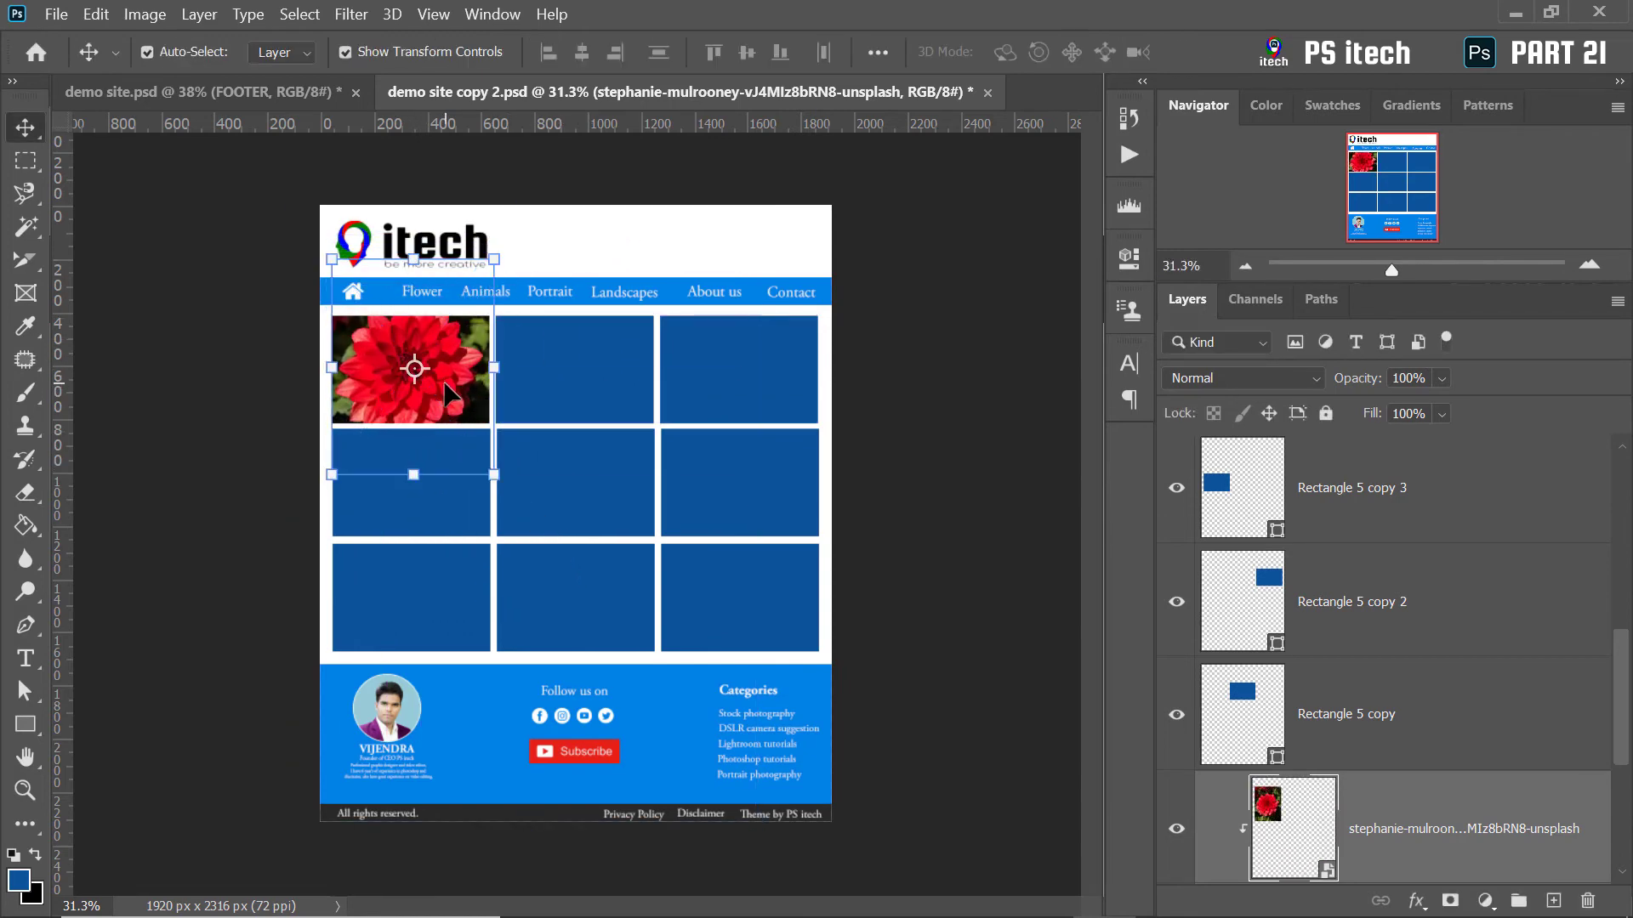
Place the purple iris photo from Downloads as an embedded image above the top-middle rectangle's layer
{"action": "scroll", "coordinate": [495, 429], "scroll_direction": "up", "scroll_amount": 3}
{"action": "left_click", "coordinate": [685, 349]}
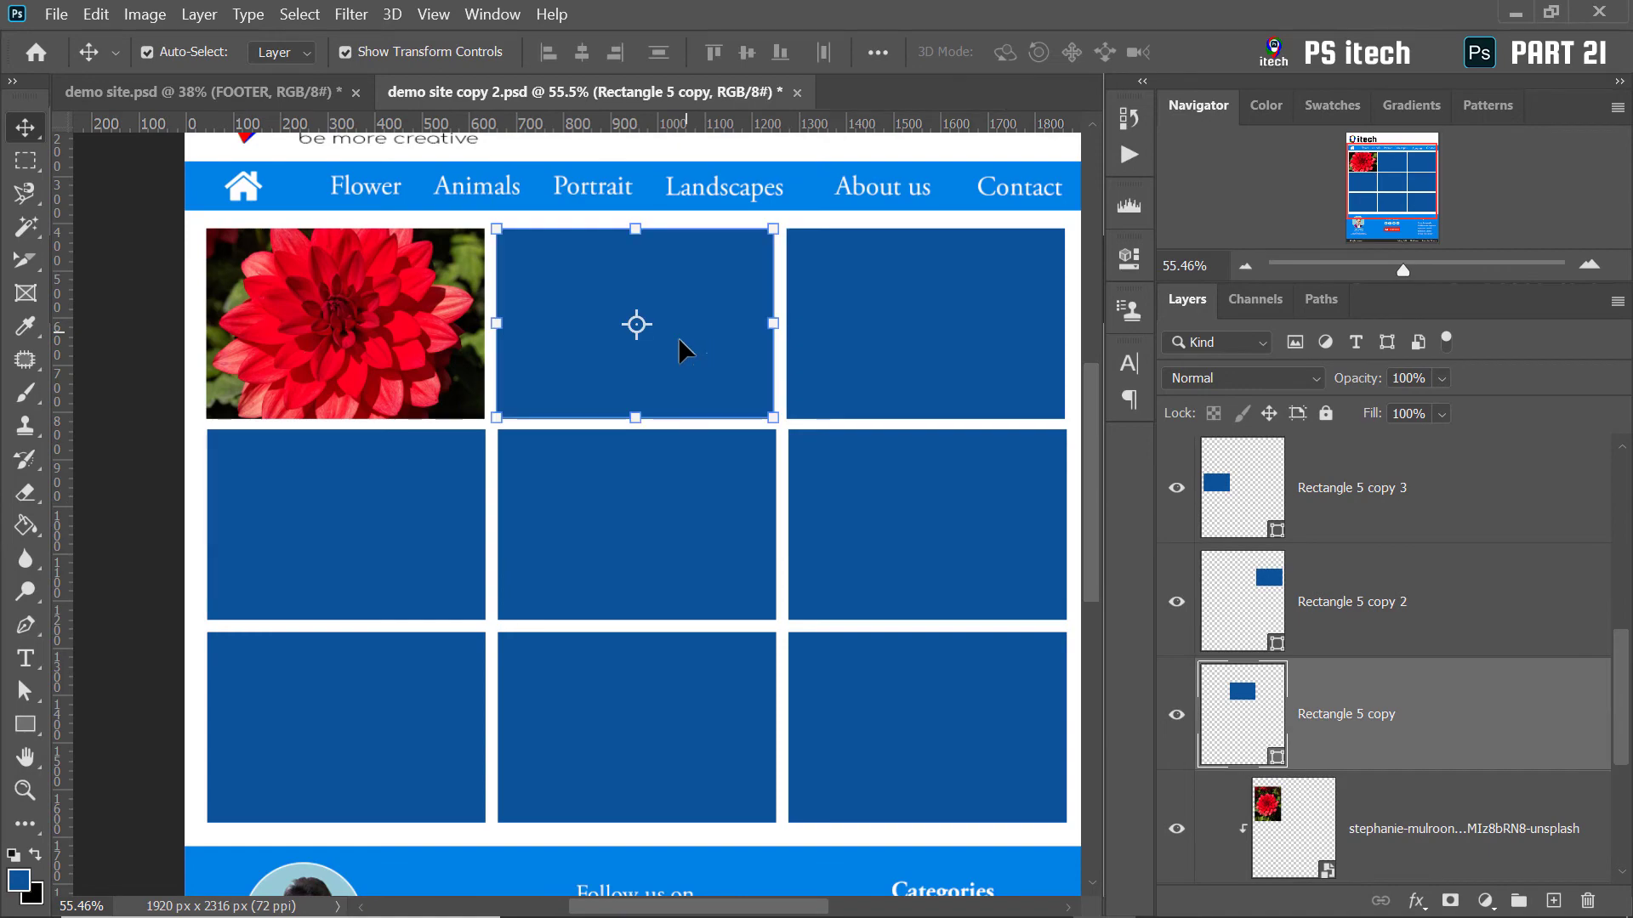
{"action": "left_click", "coordinate": [58, 15]}
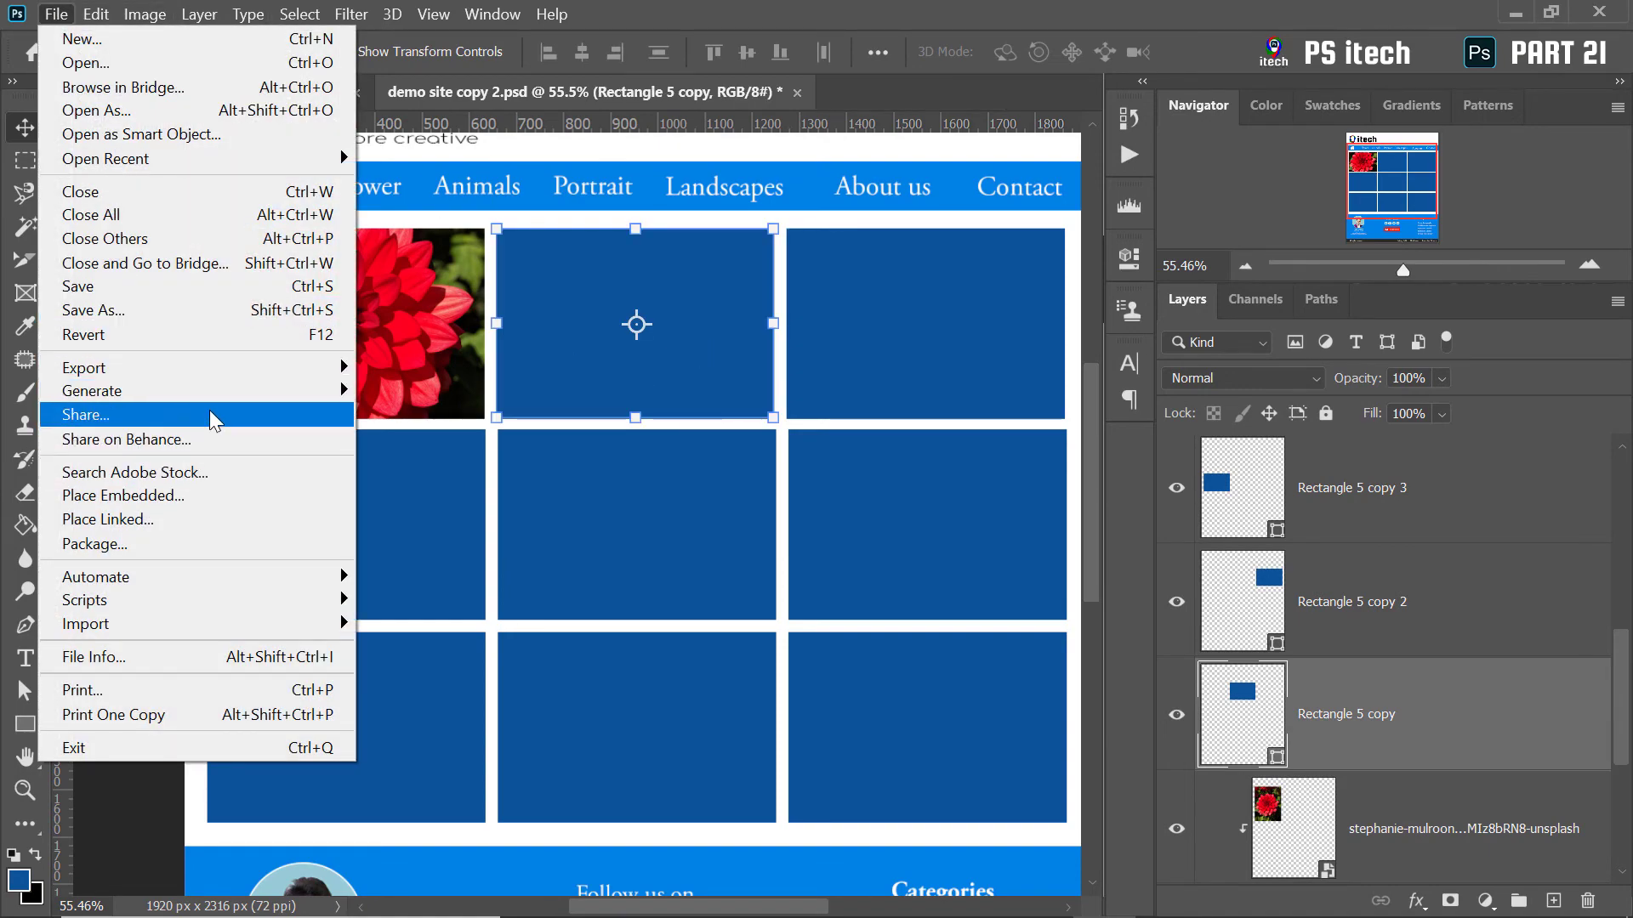
{"action": "left_click", "coordinate": [212, 495]}
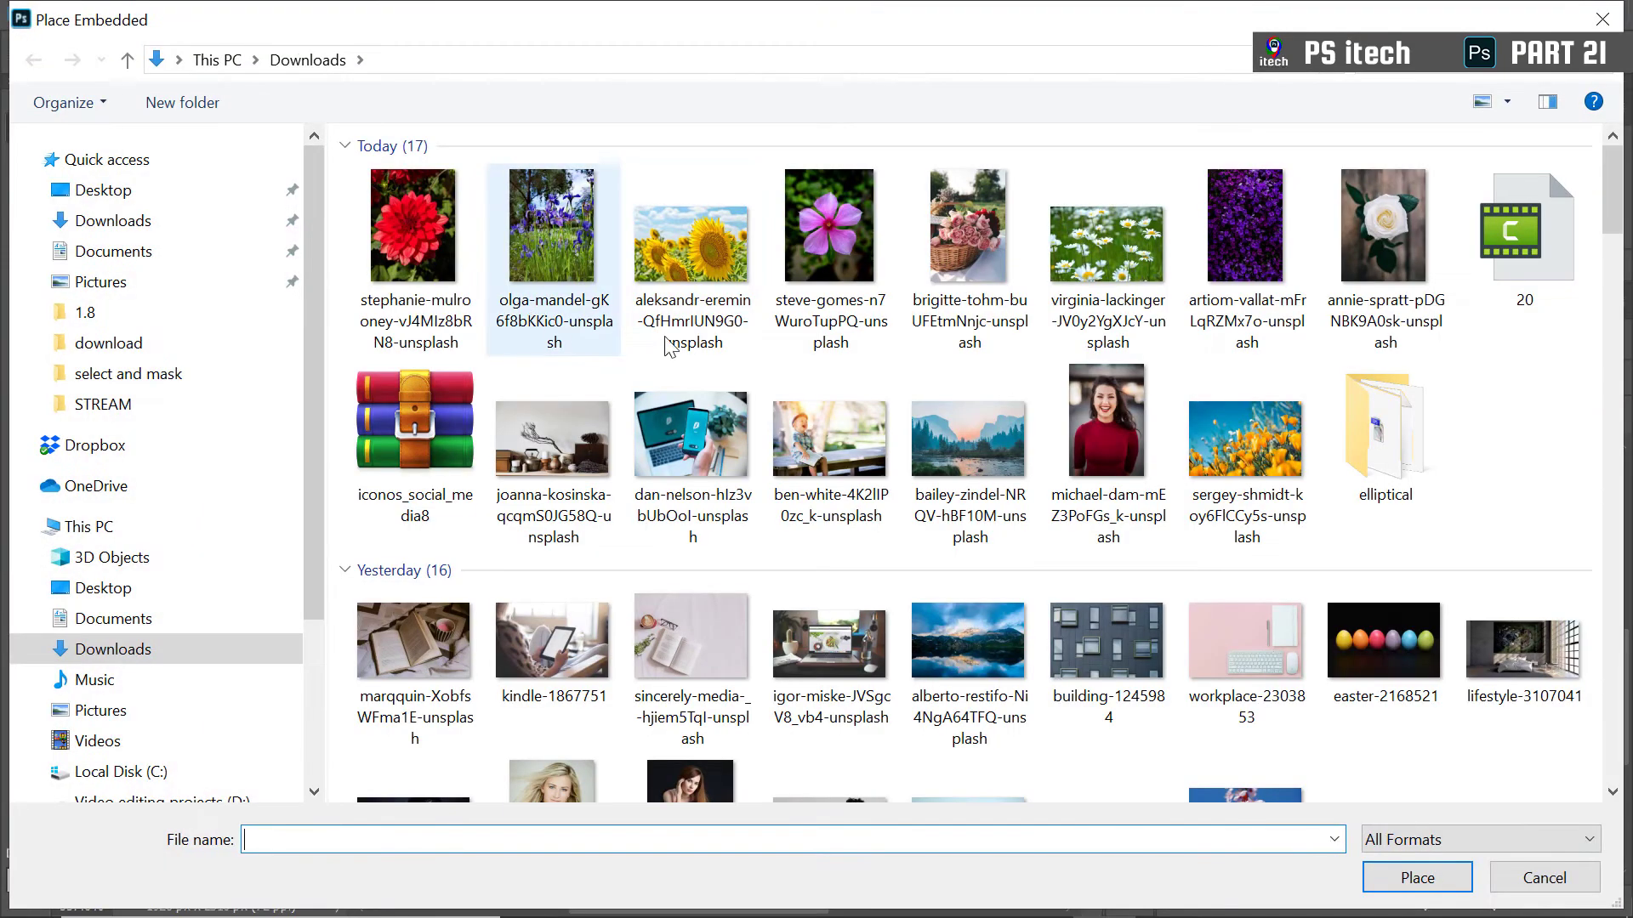
{"action": "double_click", "coordinate": [610, 265]}
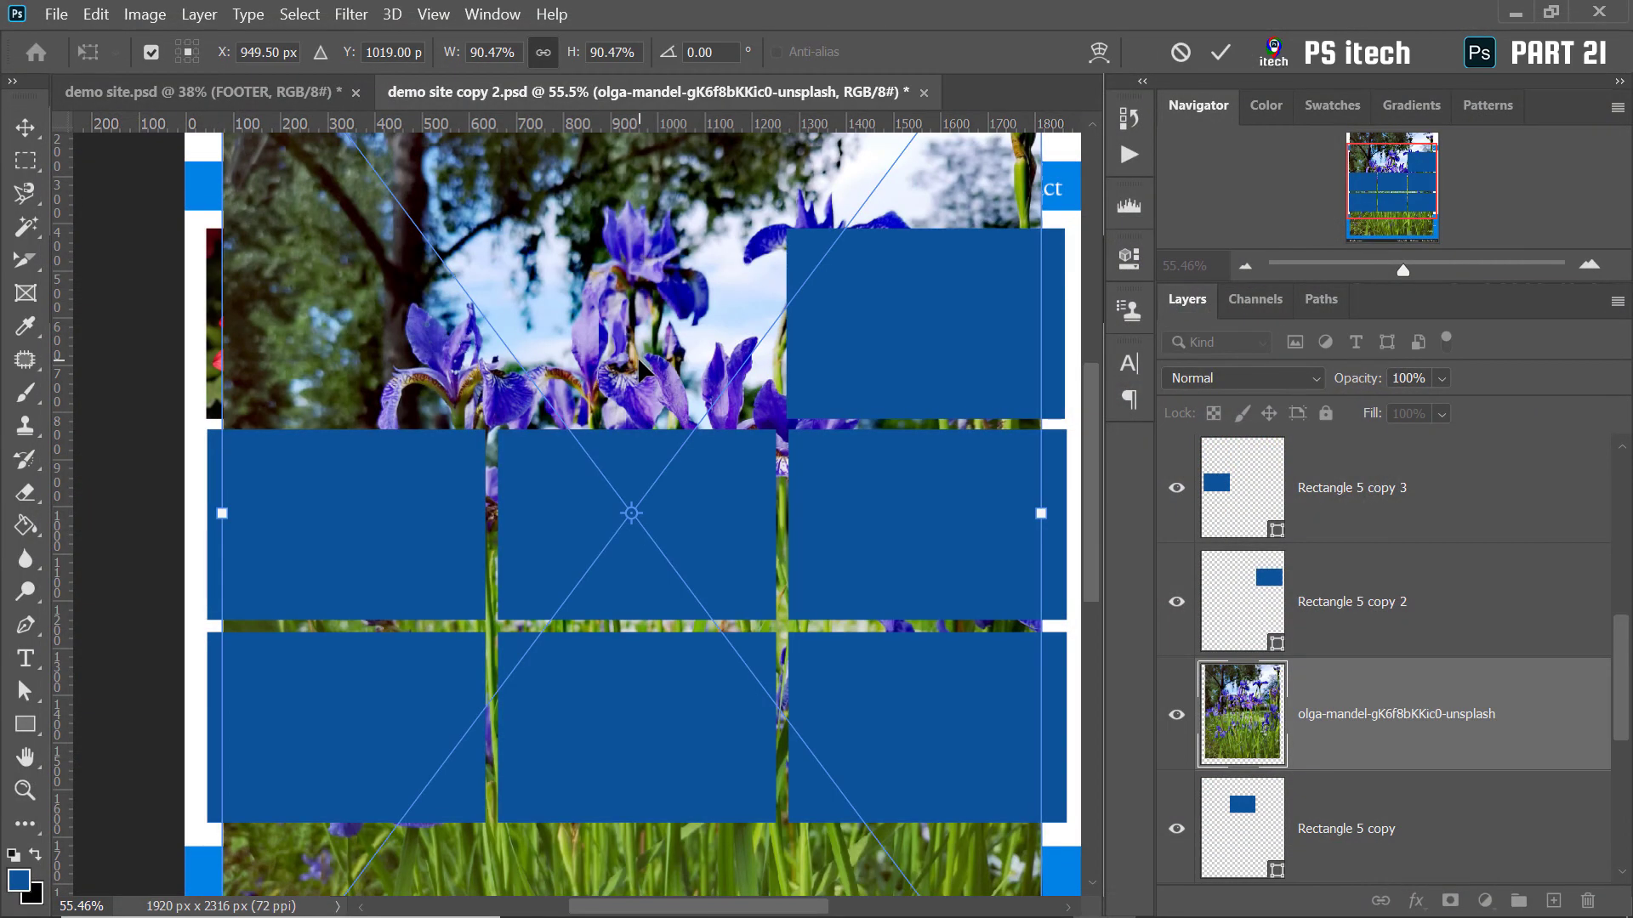
{"action": "key", "text": "Return"}
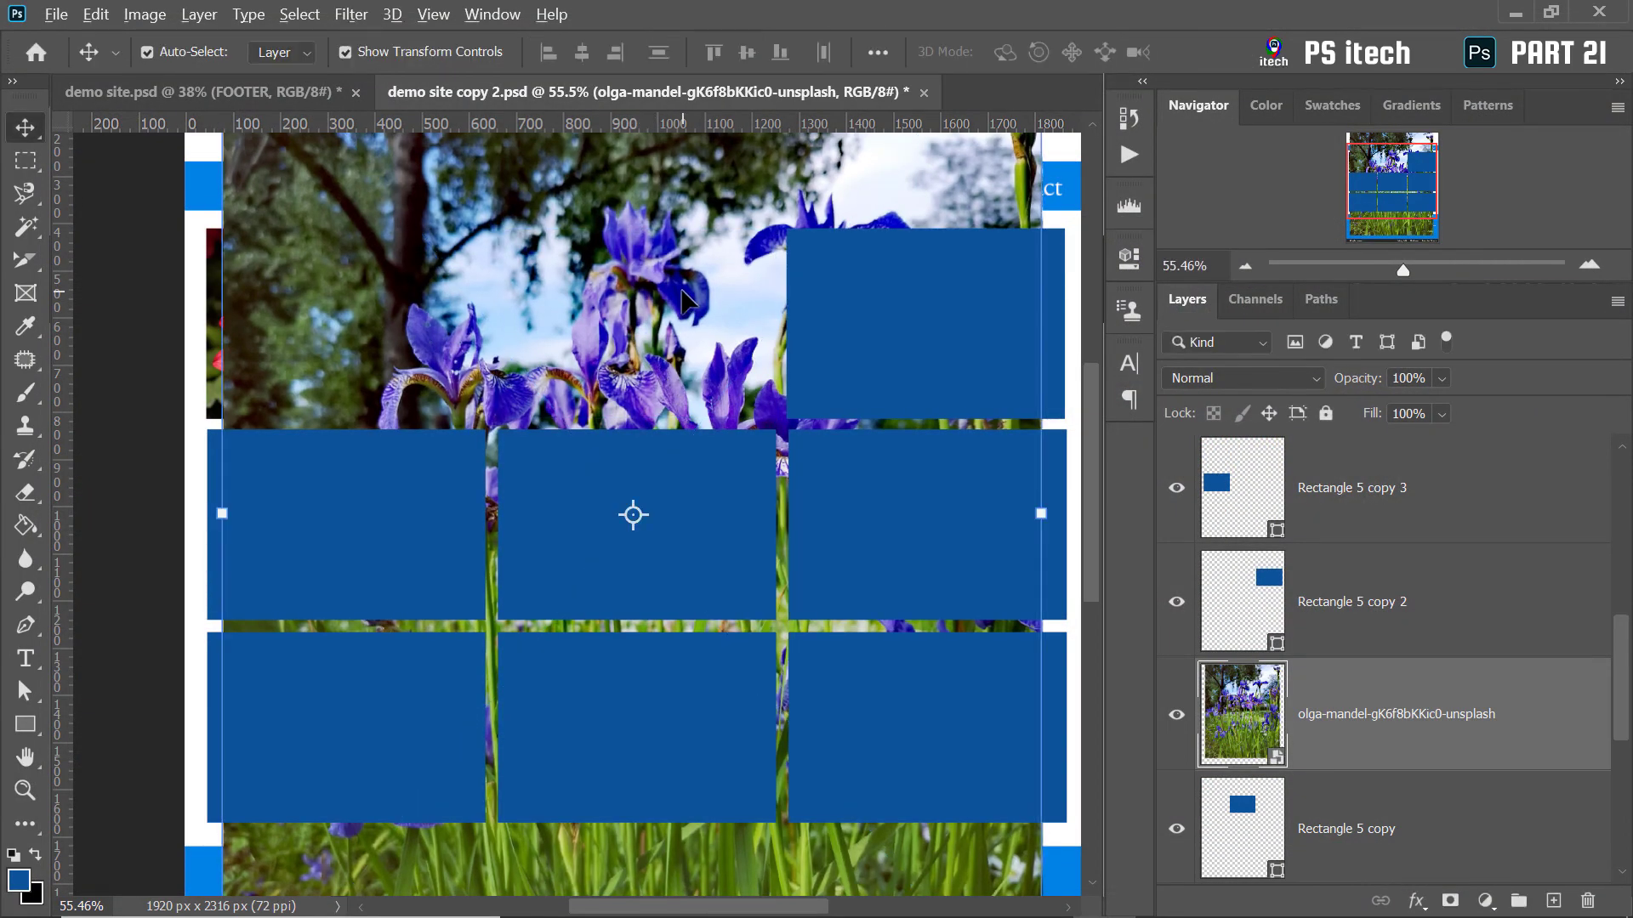
Clip the purple iris photo to the top-middle rectangle, scale it down and move it so the irises fill that rectangle
{"action": "key", "text": "ctrl+alt+g"}
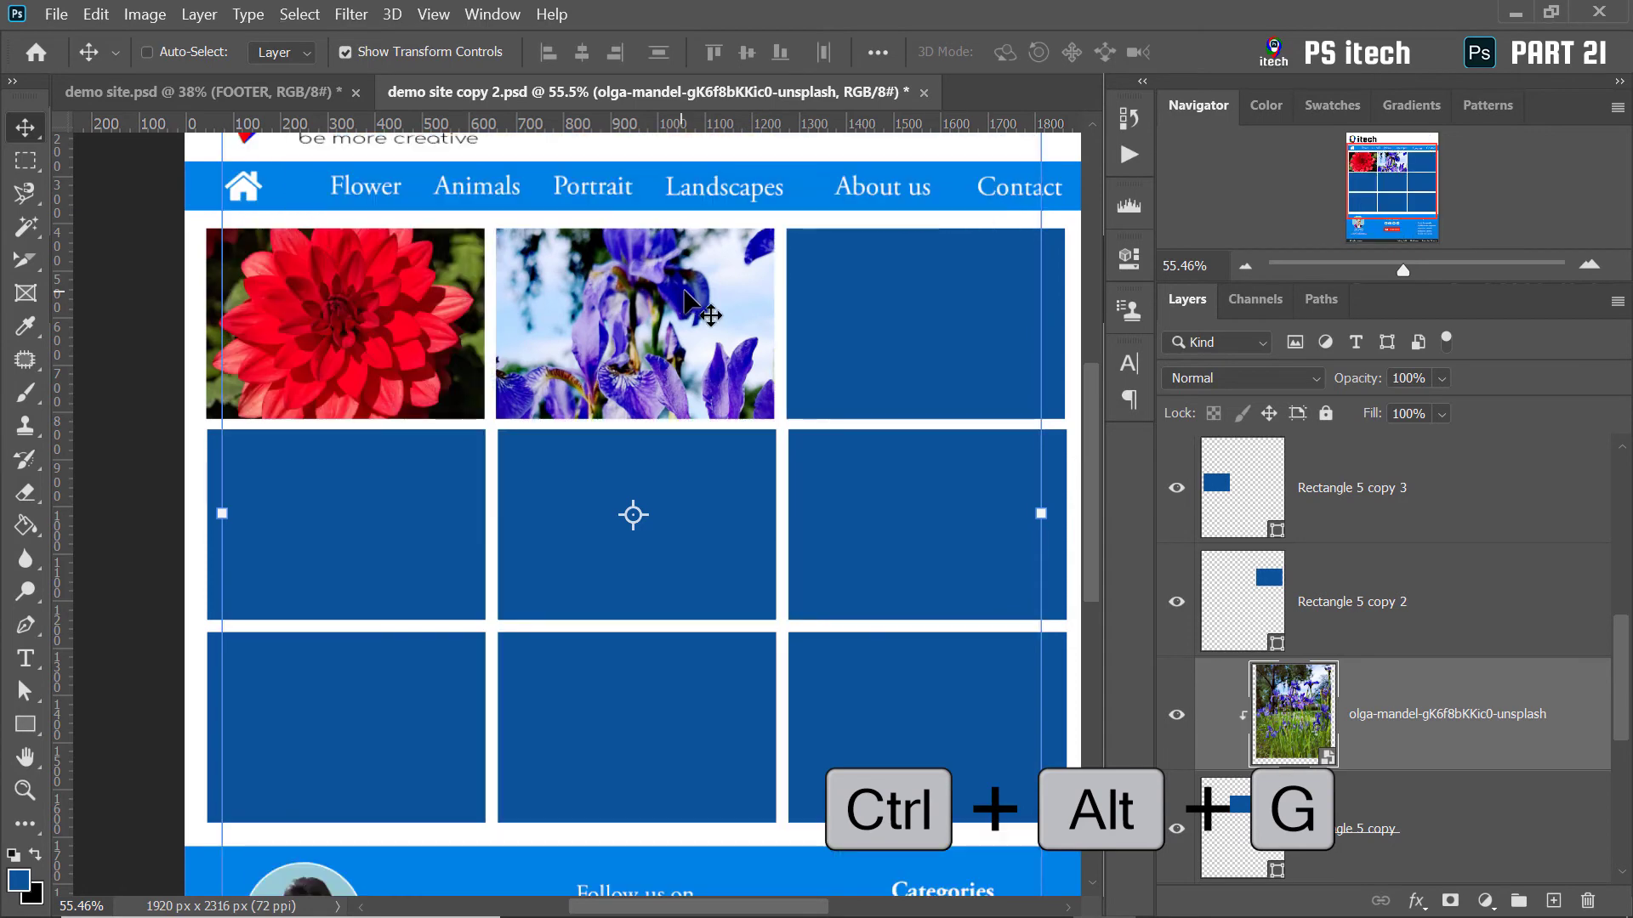
{"action": "scroll", "coordinate": [458, 304], "scroll_direction": "down", "scroll_amount": 5}
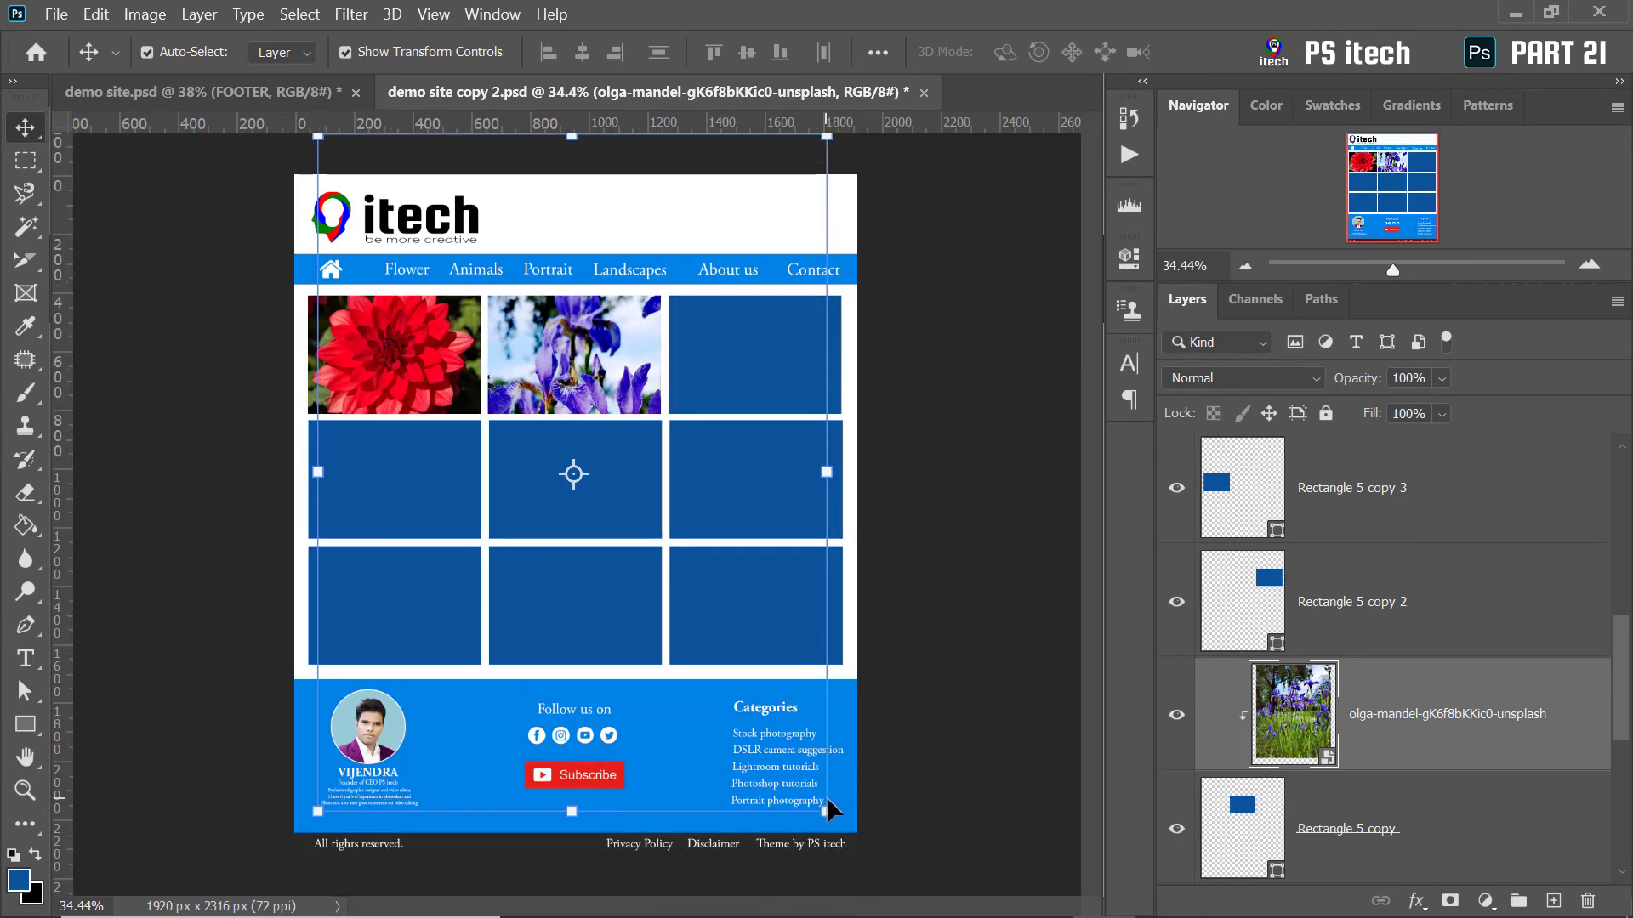
{"action": "left_click_drag", "start_coordinate": [824, 808], "coordinate": [464, 330]}
{"action": "left_click_drag", "start_coordinate": [441, 272], "coordinate": [627, 412]}
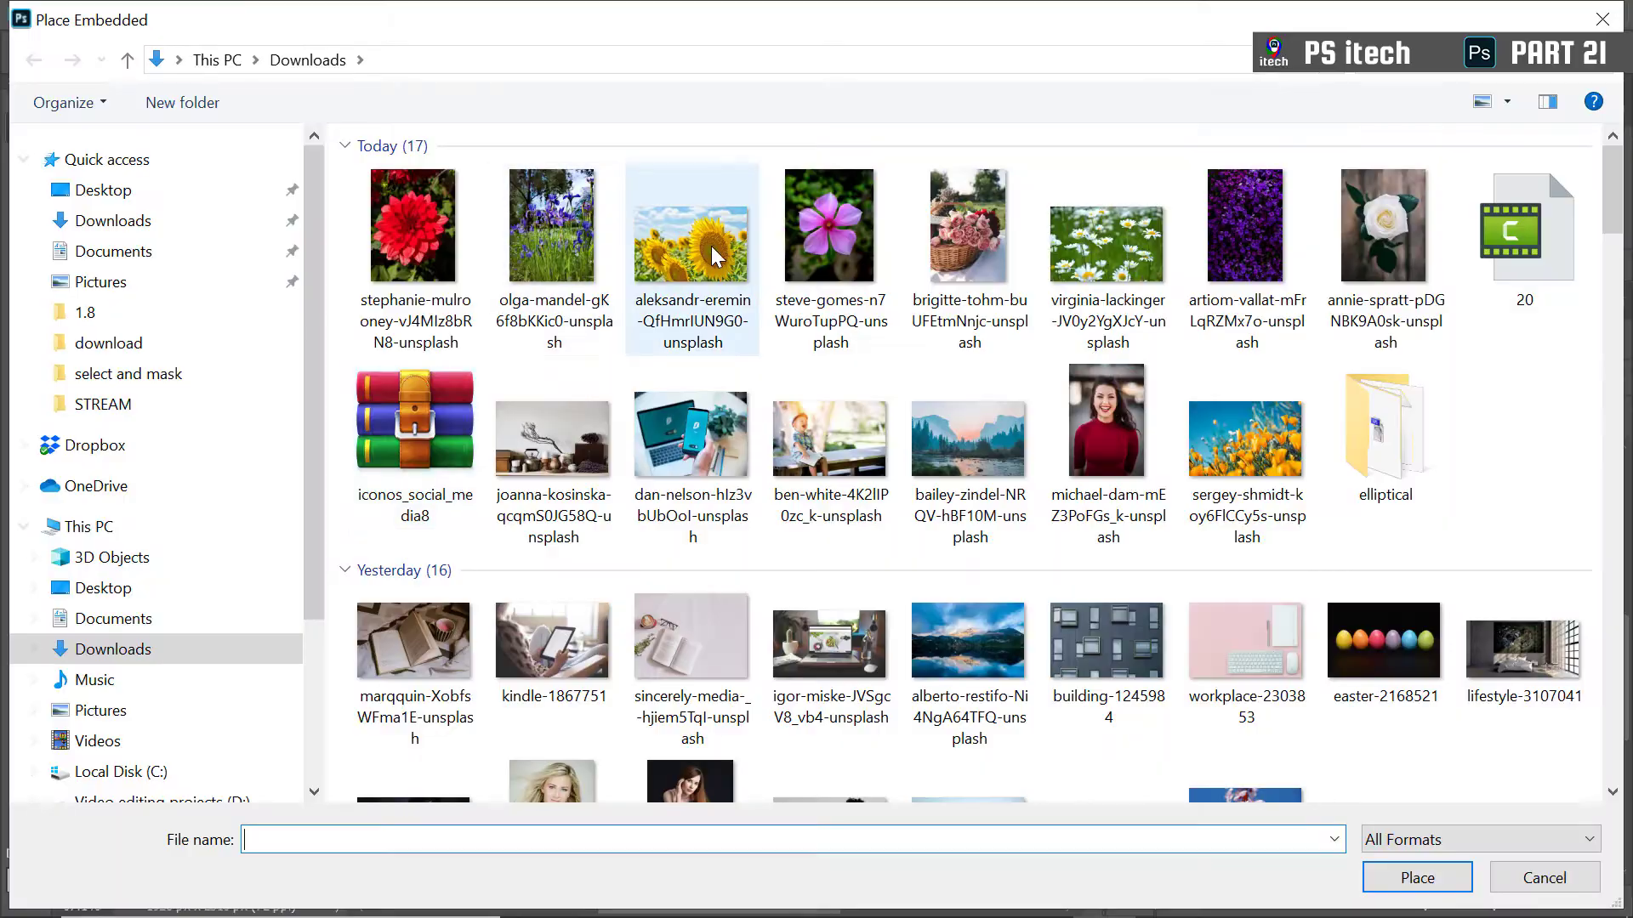
Place the sunflower photo from Downloads as an embedded image and fit it inside the top-right rectangle
{"action": "double_click", "coordinate": [713, 255]}
{"action": "key", "text": "Return"}
{"action": "left_click_drag", "start_coordinate": [265, 649], "coordinate": [631, 408]}
{"action": "key", "text": "Return"}
Clip the pink flower photo to the middle-left rectangle and scale it down so the whole bloom sits inside
{"action": "key", "text": "z"}
{"action": "left_click", "coordinate": [409, 466]}
{"action": "key", "text": "v"}
{"action": "left_click", "coordinate": [409, 465]}
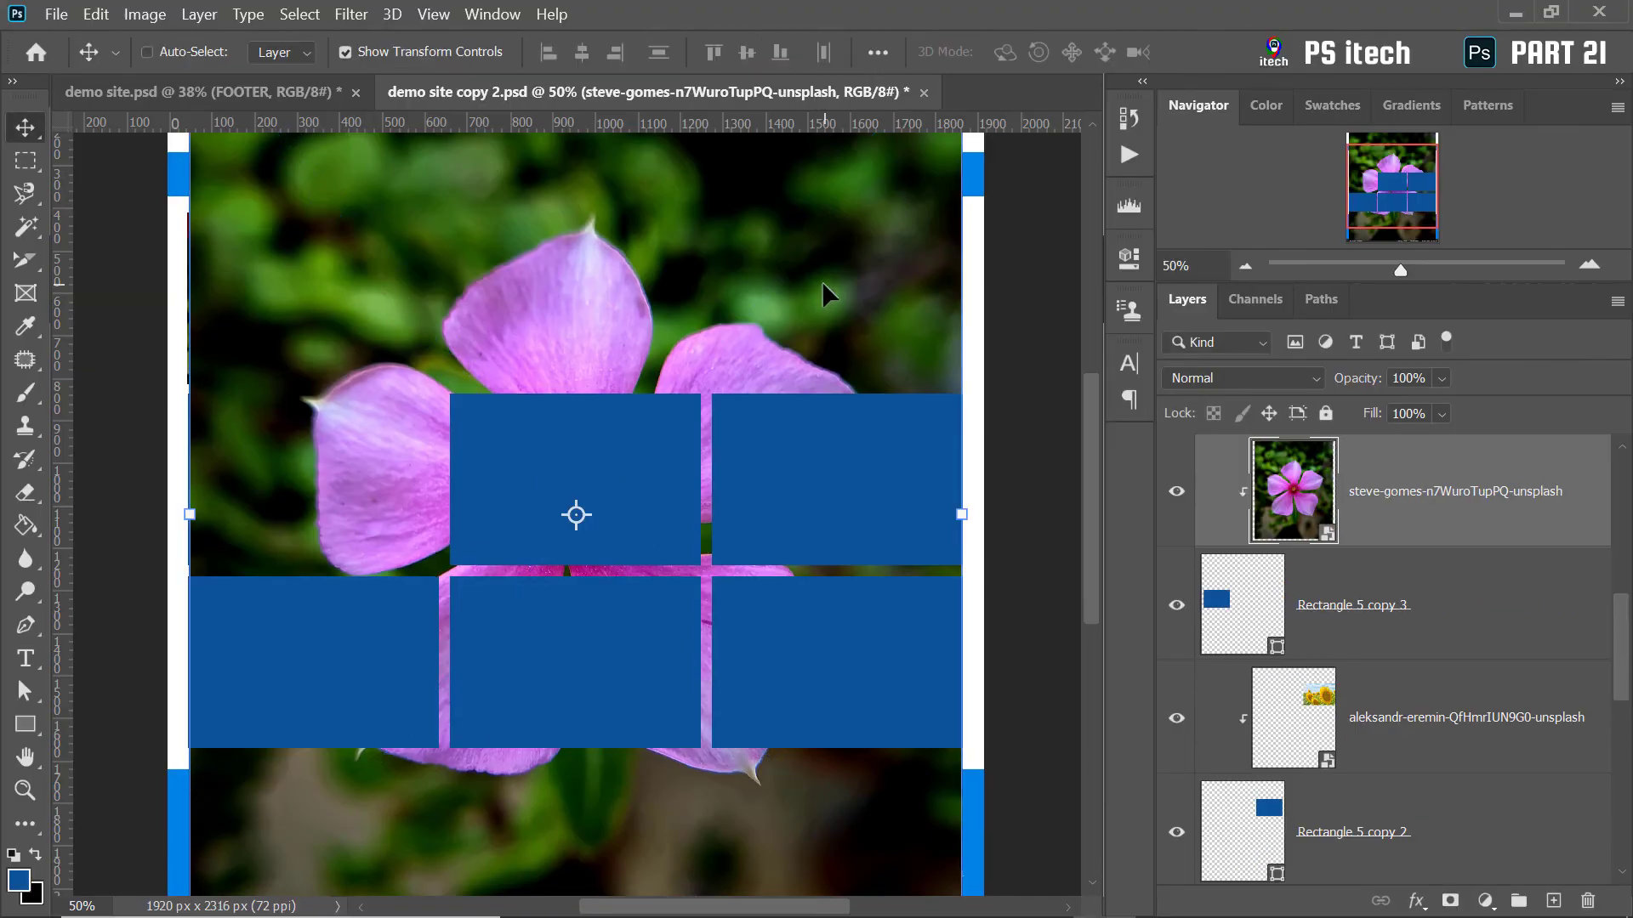
{"action": "key", "text": "ctrl+alt+g"}
{"action": "scroll", "coordinate": [755, 249], "scroll_direction": "down", "scroll_amount": 2}
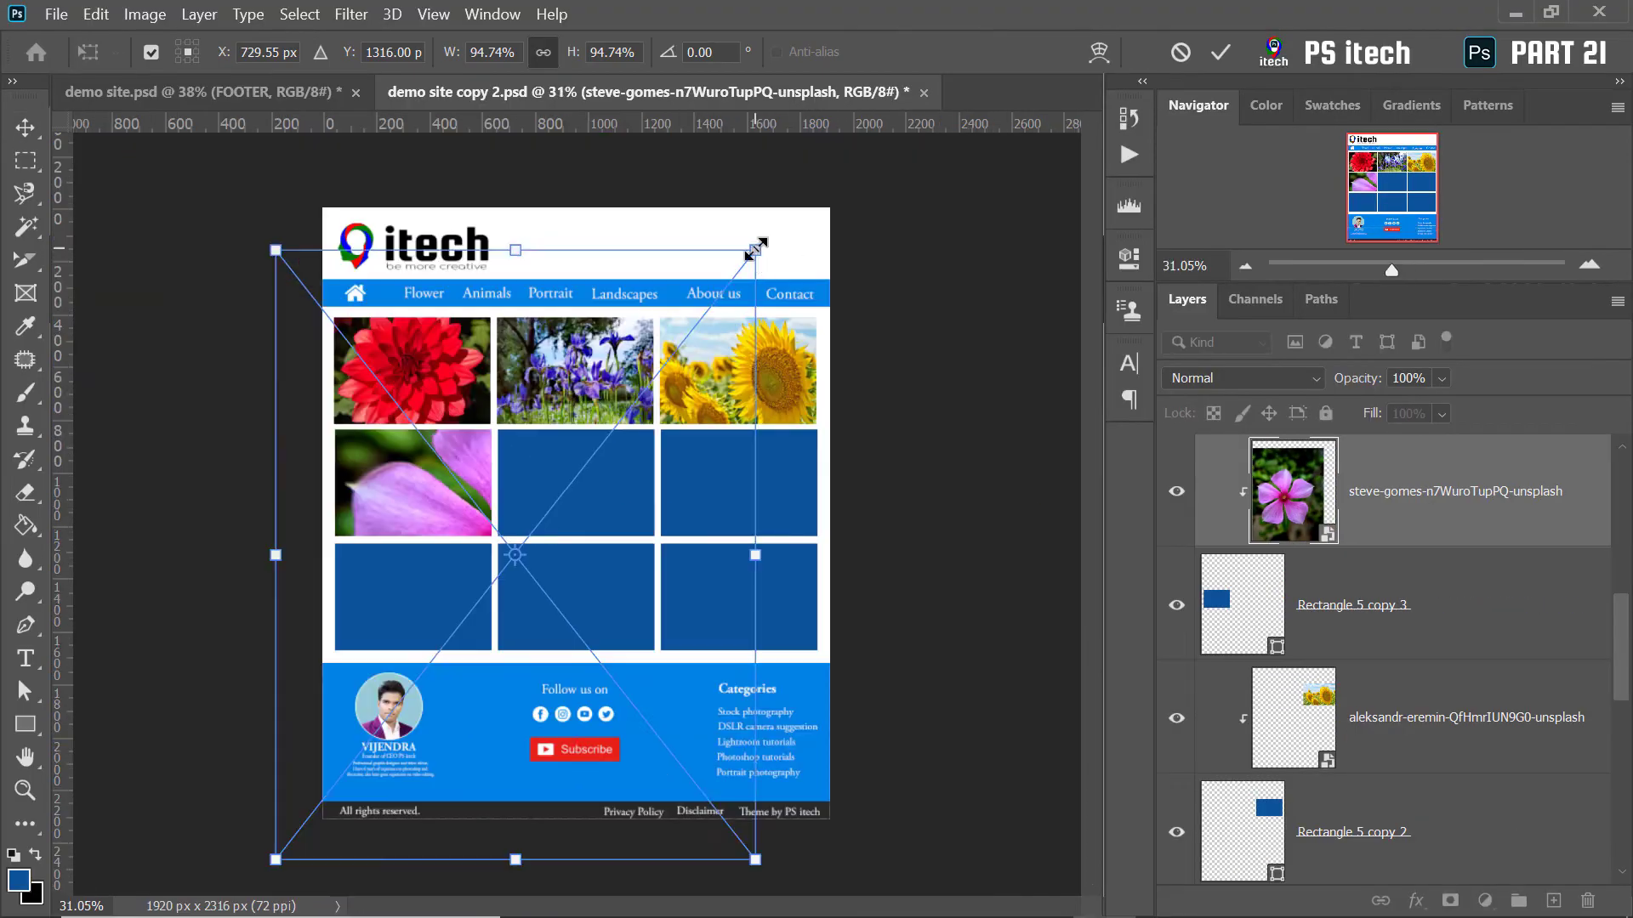
{"action": "left_click_drag", "start_coordinate": [755, 249], "coordinate": [449, 565]}
{"action": "key", "text": "Return"}
Place the rose basket photo from Downloads as an embedded image directly above the center rectangle's layer
{"action": "left_click", "coordinate": [637, 493]}
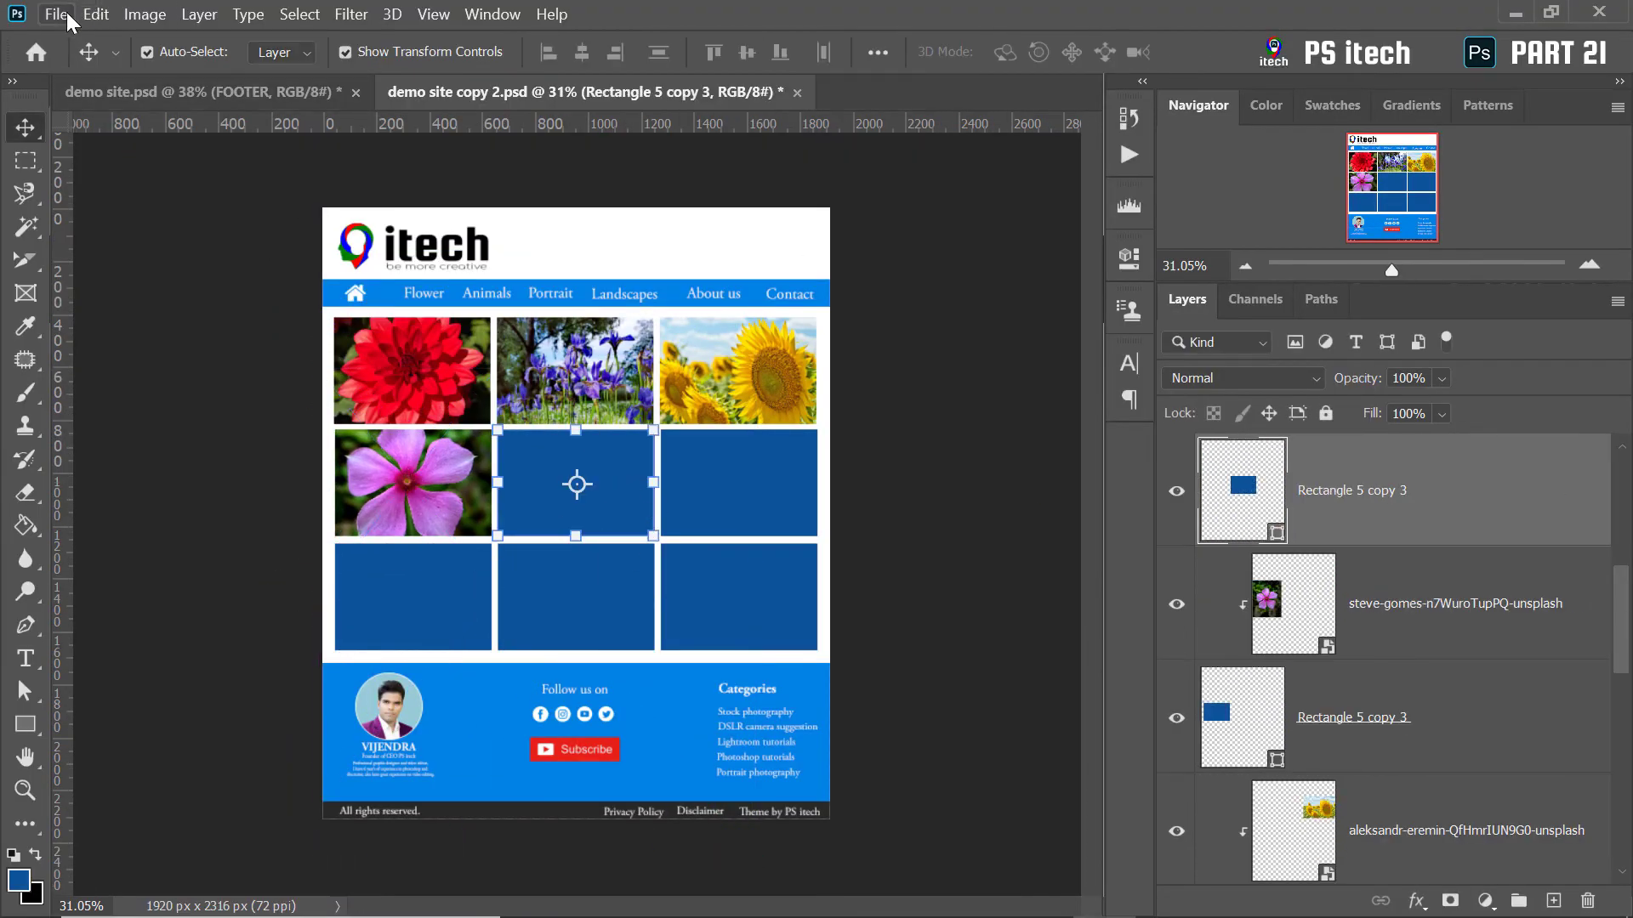
{"action": "left_click", "coordinate": [68, 19]}
{"action": "left_click", "coordinate": [140, 497]}
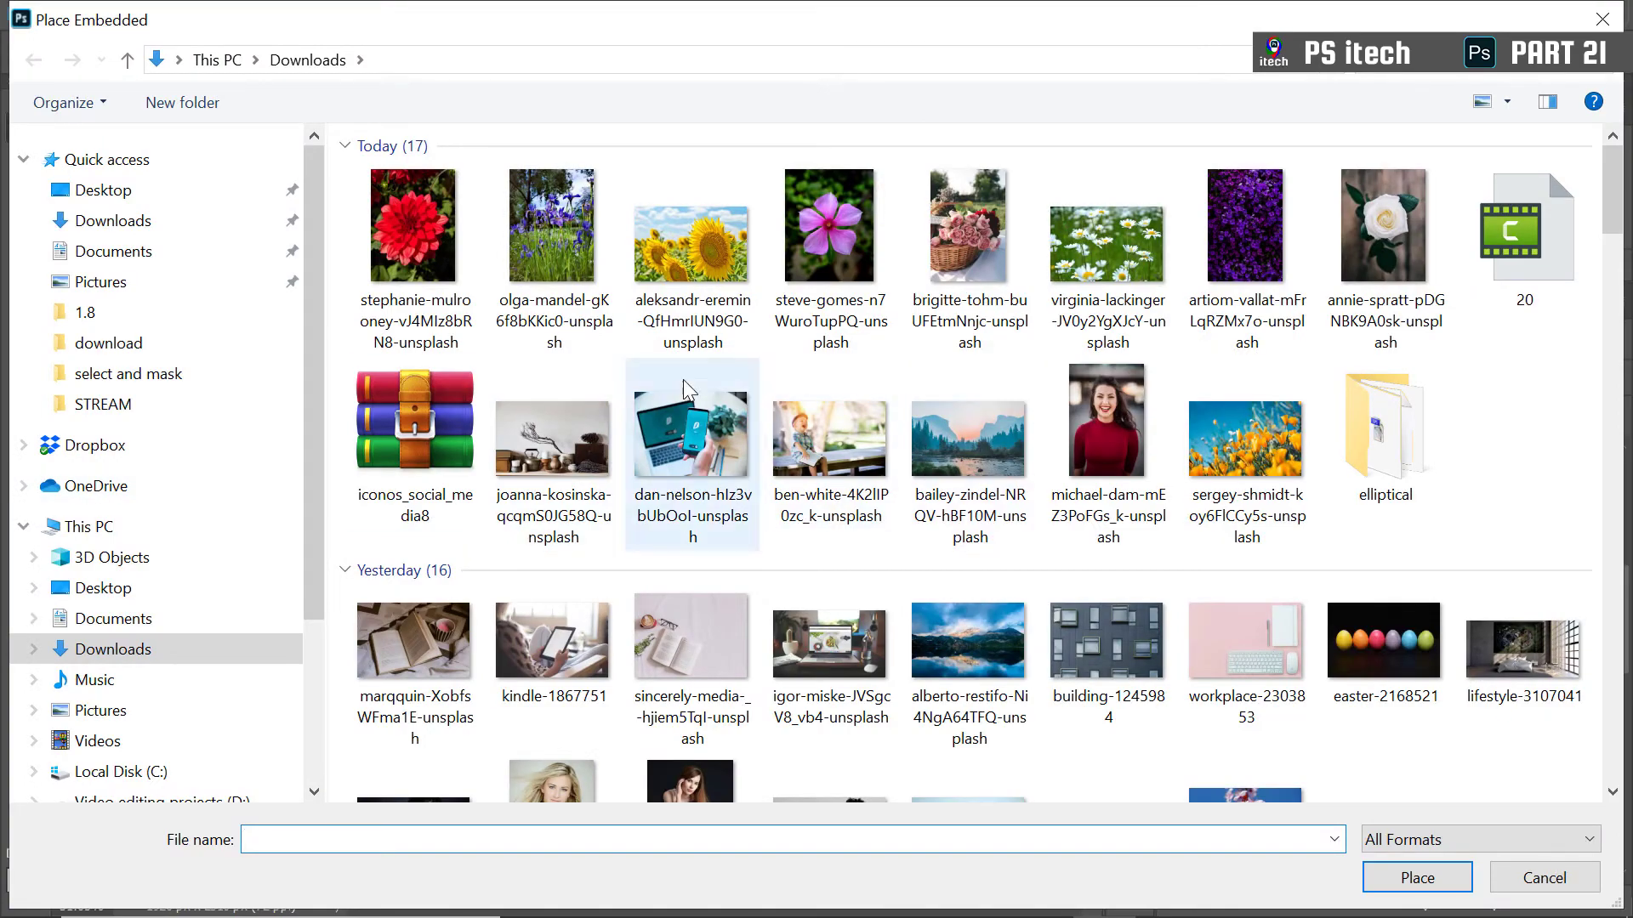
{"action": "double_click", "coordinate": [967, 238]}
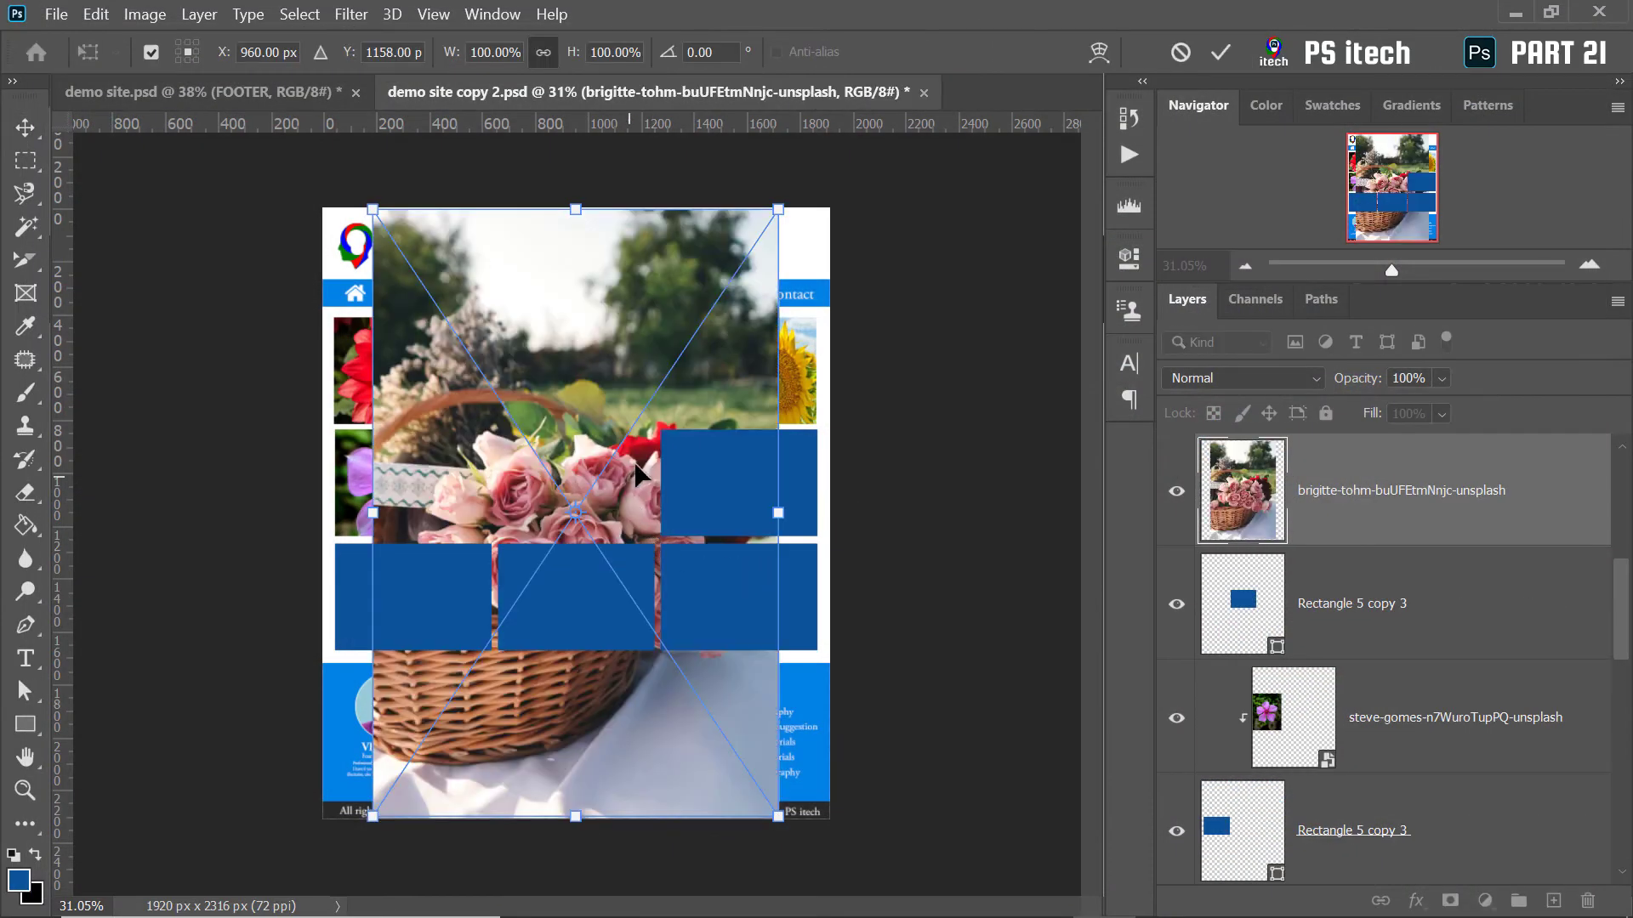
{"action": "key", "text": "Return"}
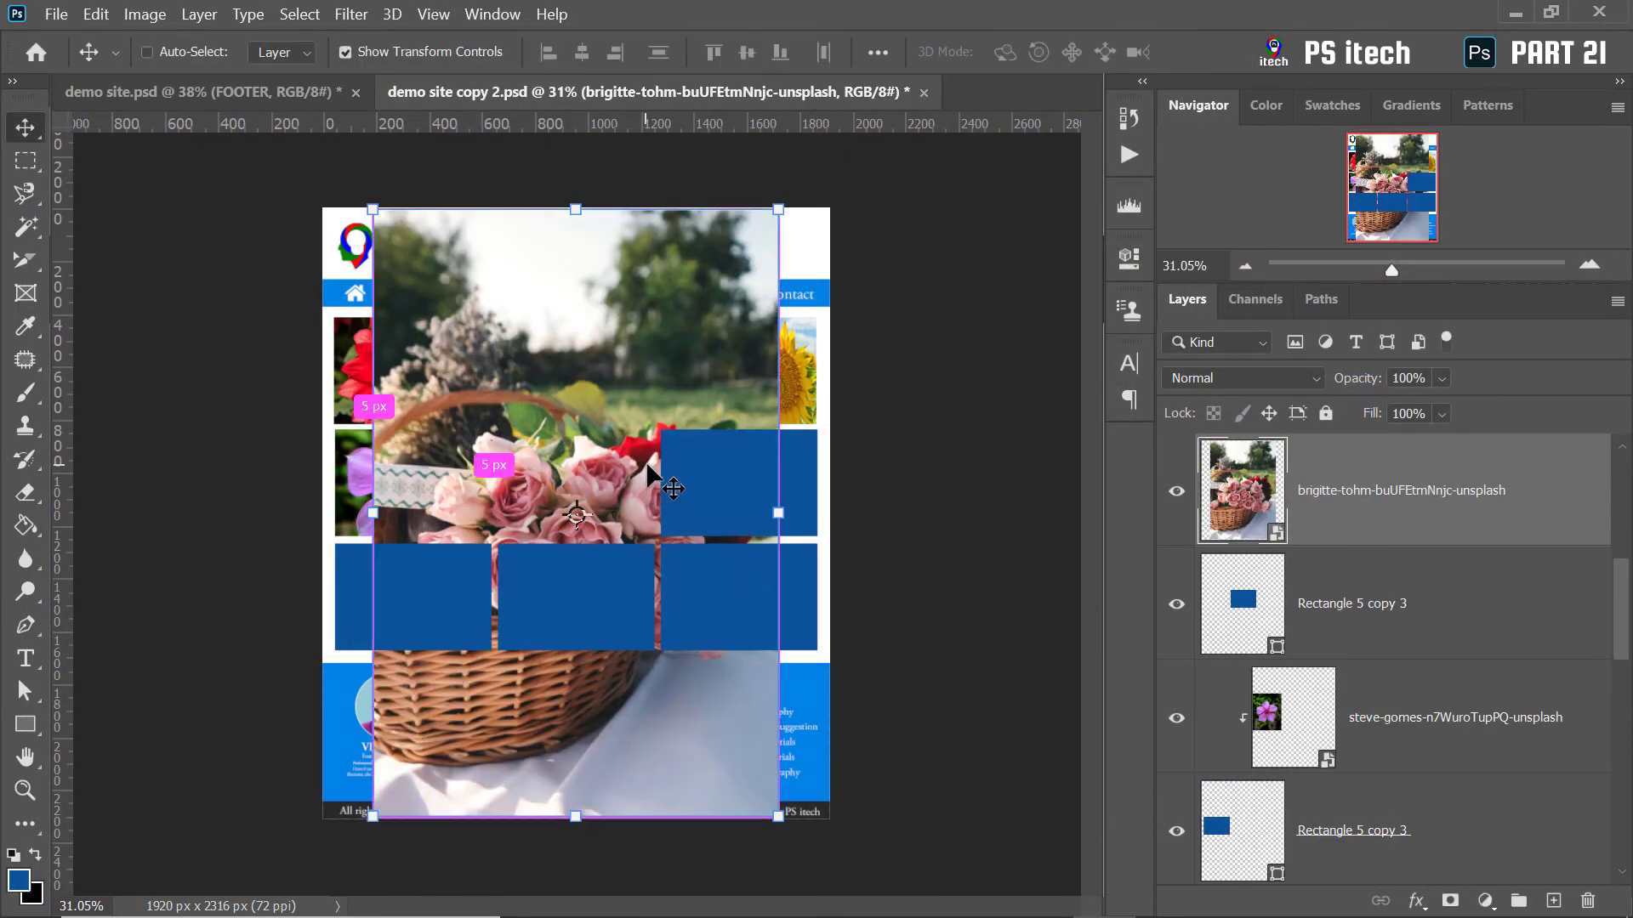
Clip the rose basket photo to the center rectangle, then scale and move it so the roses fill that rectangle
{"action": "key", "text": "ctrl+alt+g"}
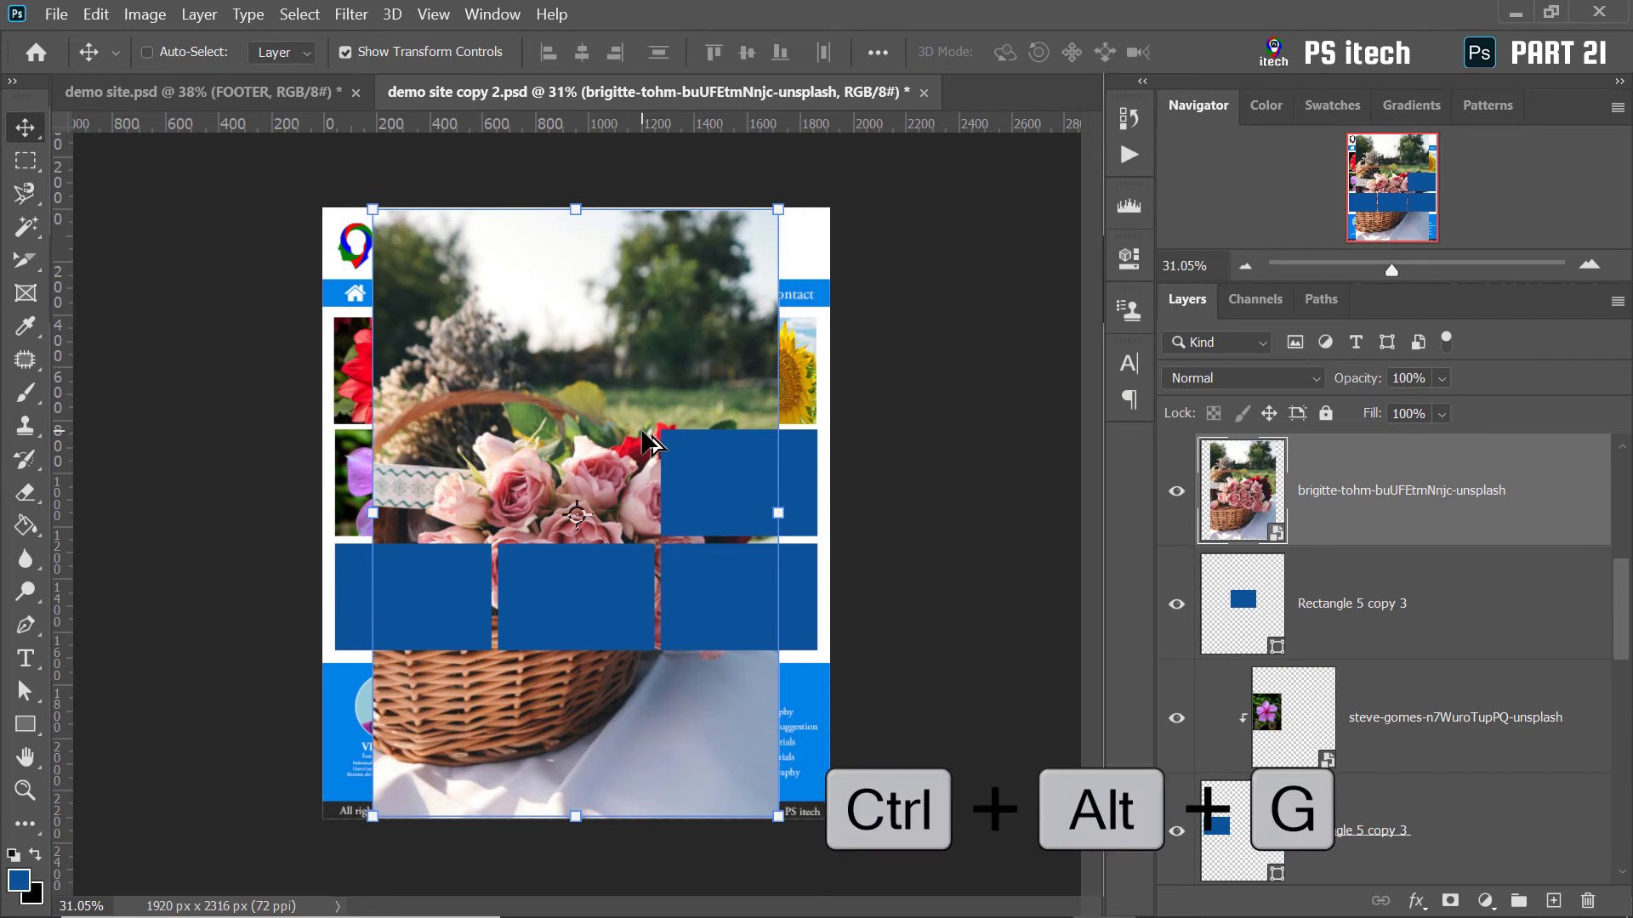
{"action": "left_click_drag", "start_coordinate": [777, 212], "coordinate": [665, 379]}
{"action": "left_click_drag", "start_coordinate": [627, 460], "coordinate": [627, 418]}
{"action": "key", "text": "Return"}
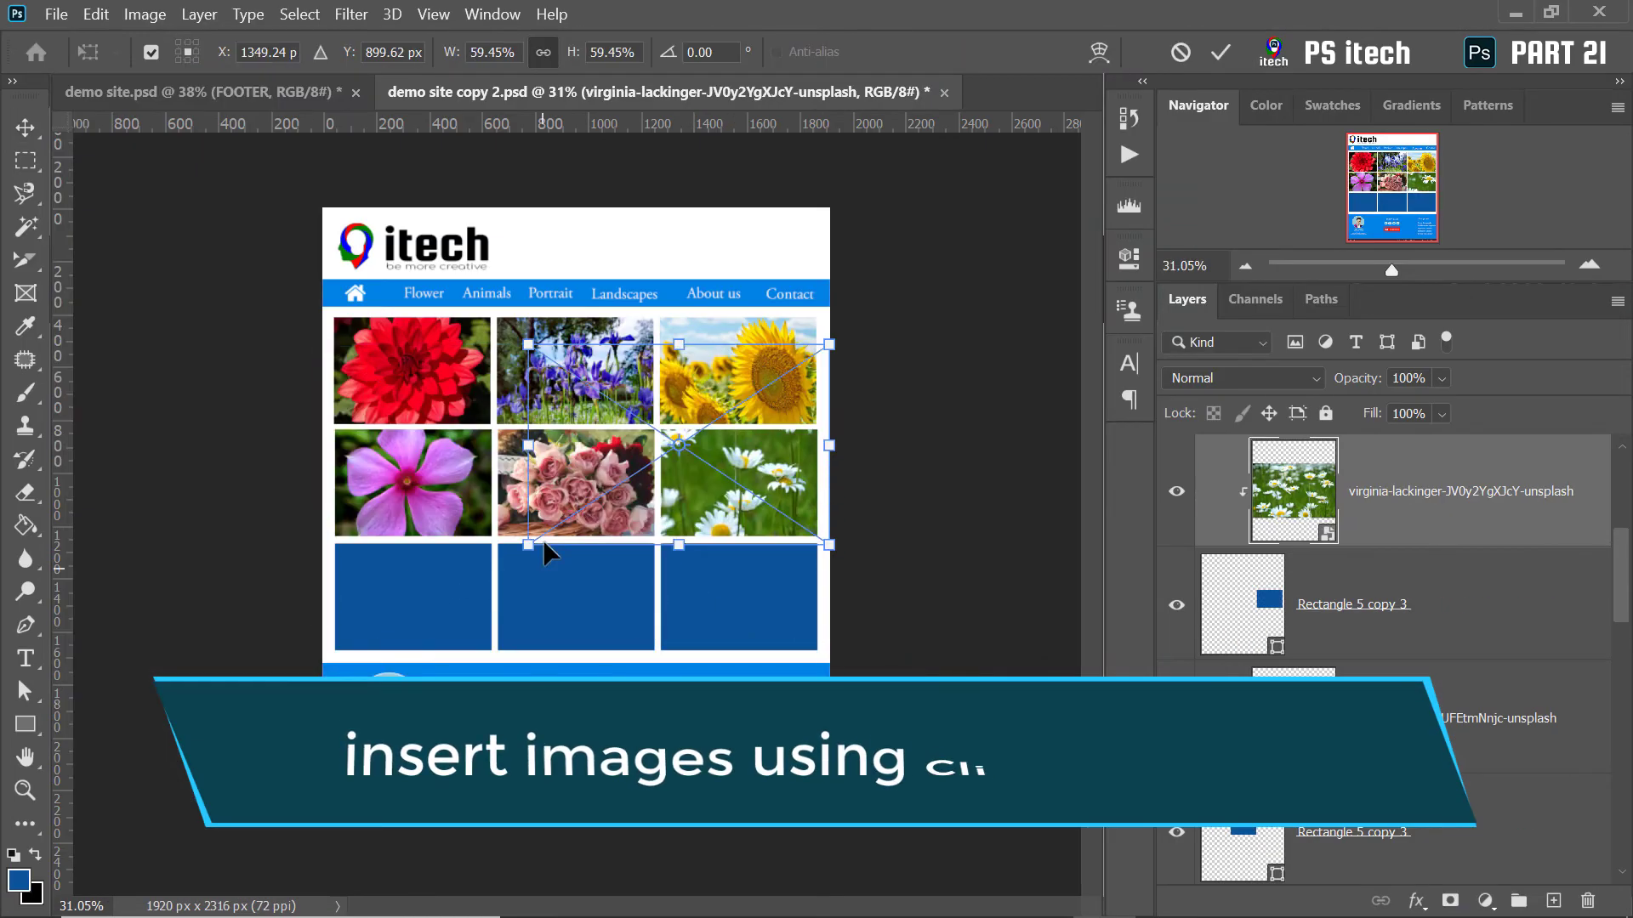
{"action": "left_click", "coordinate": [262, 498]}
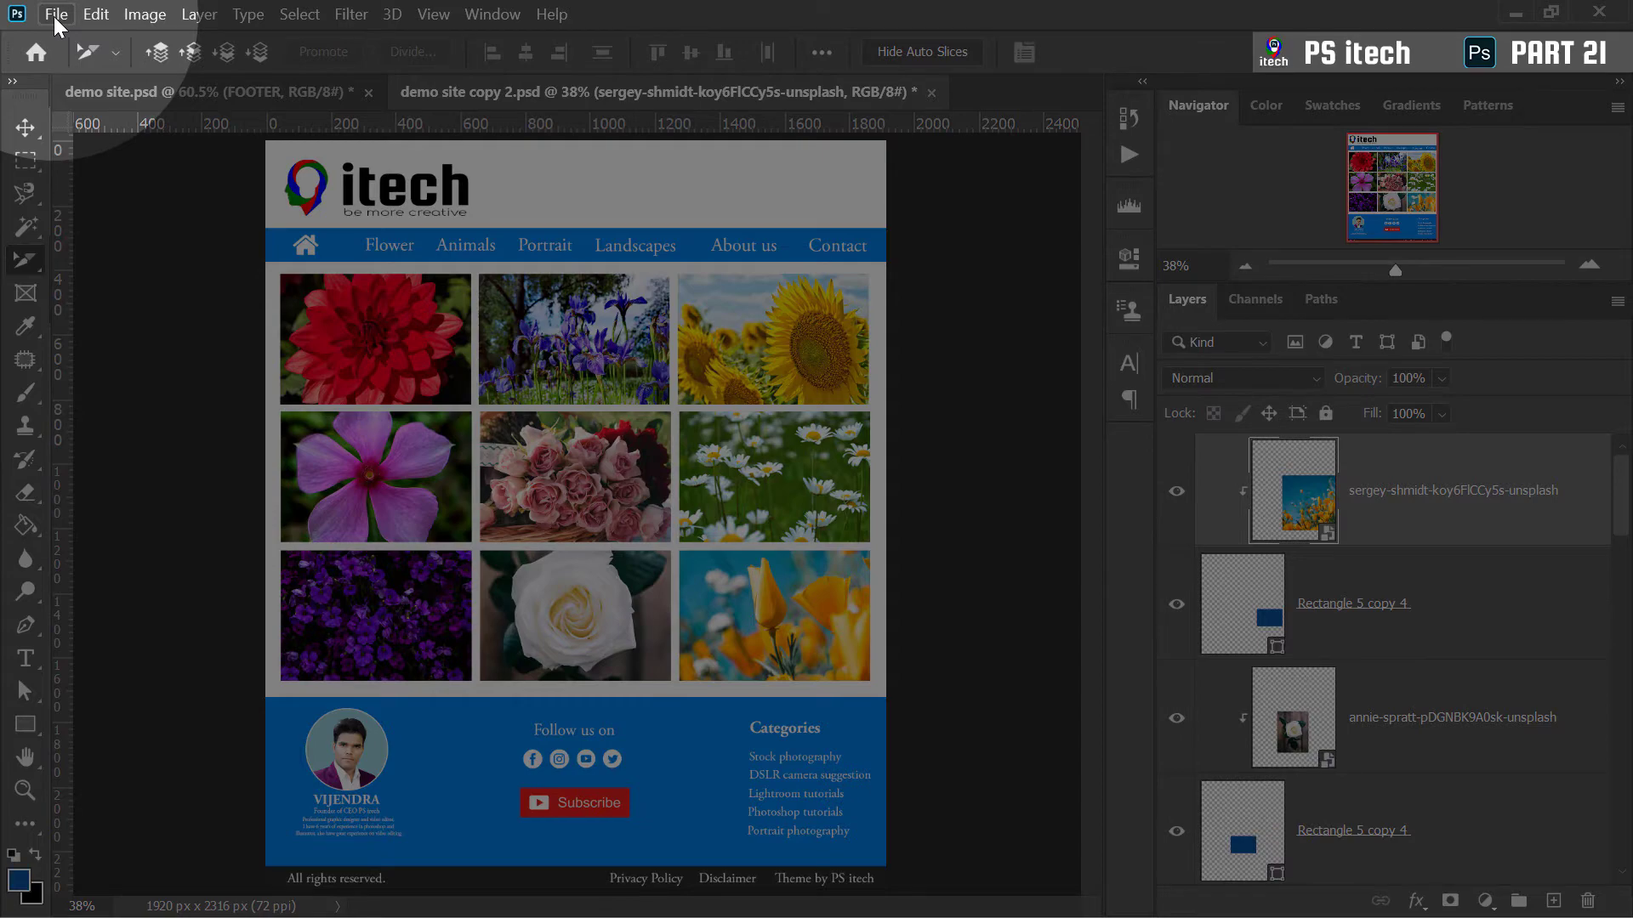
Save the flower page for web as flower.html in the demo sites folder, format HTML and Images, replacing the existing flower.jpg
{"action": "left_click", "coordinate": [53, 17]}
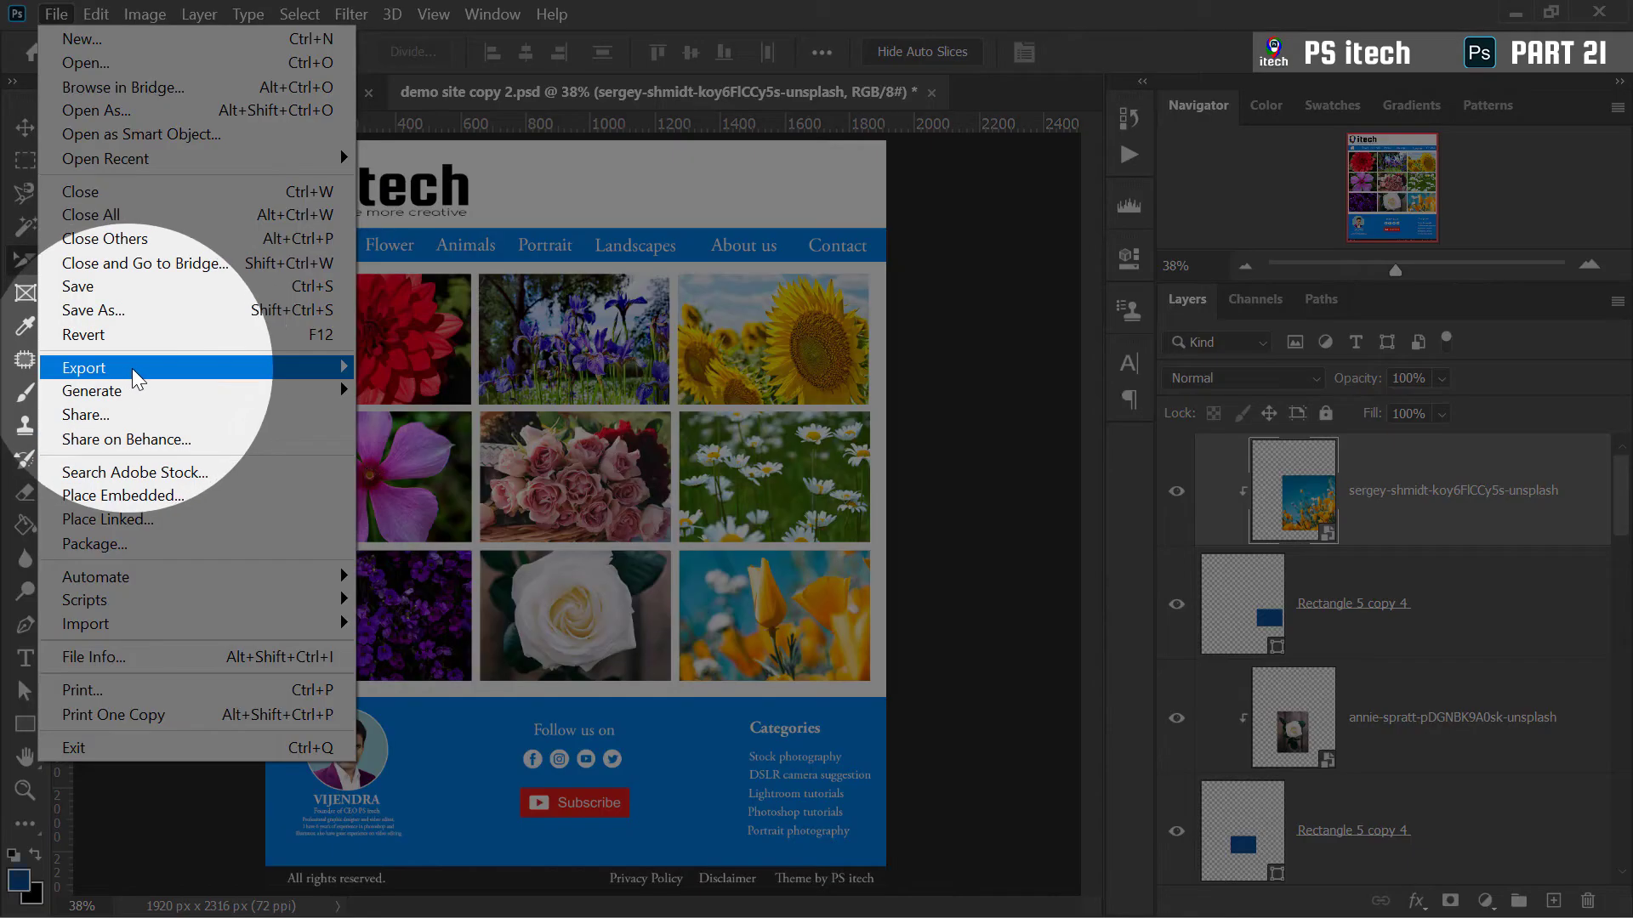
{"action": "mouse_move", "coordinate": [140, 378]}
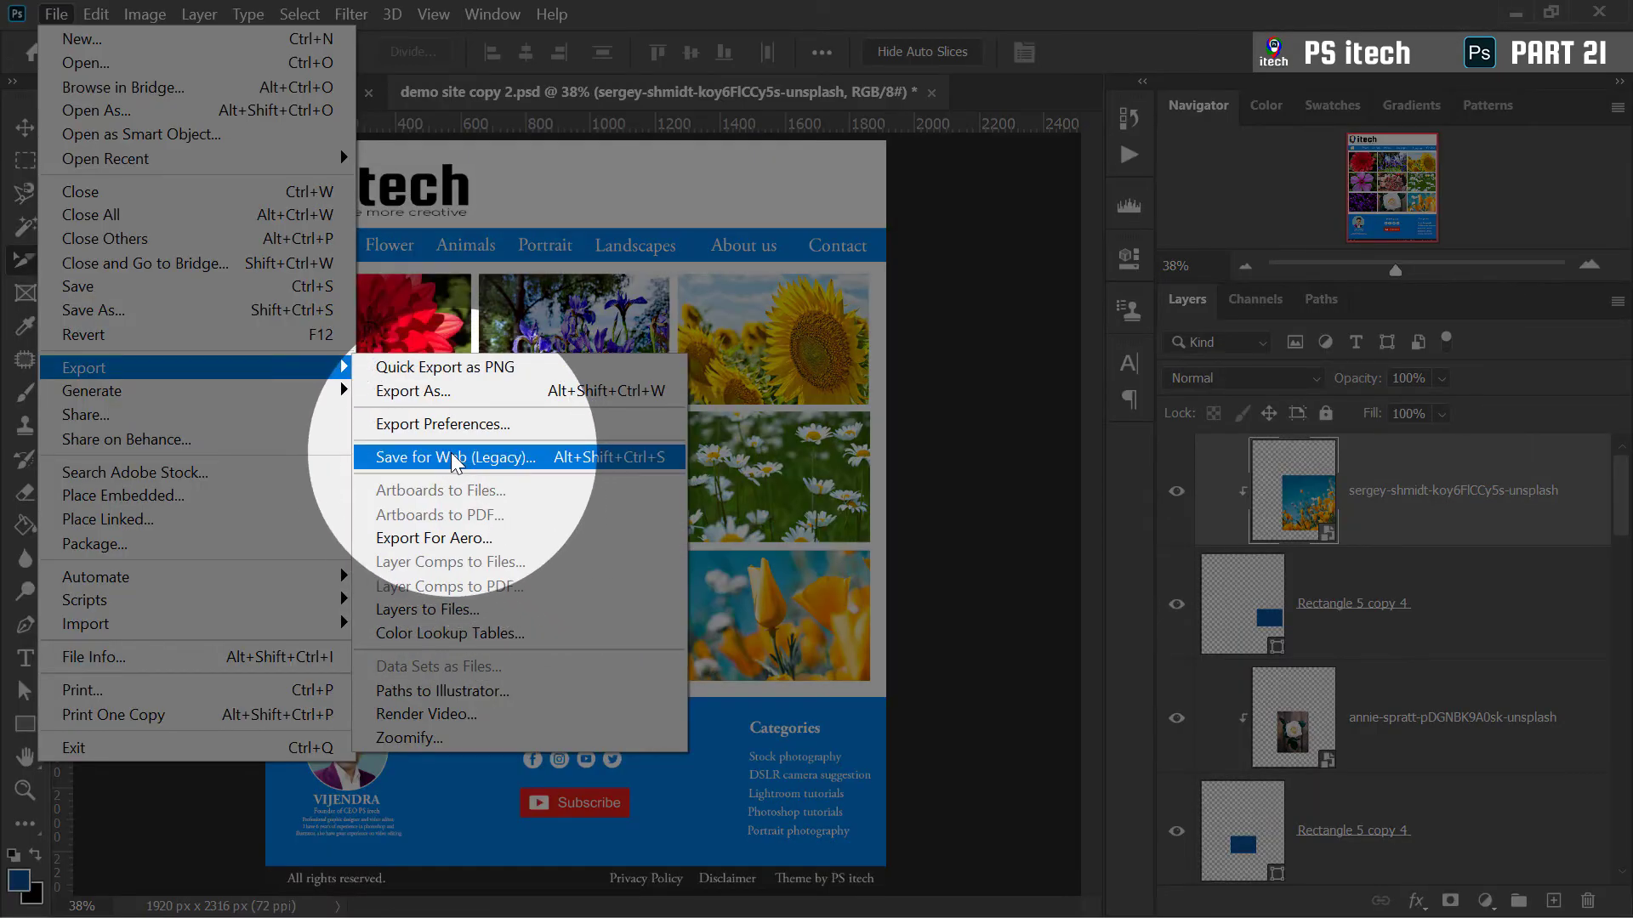
{"action": "left_click", "coordinate": [453, 458]}
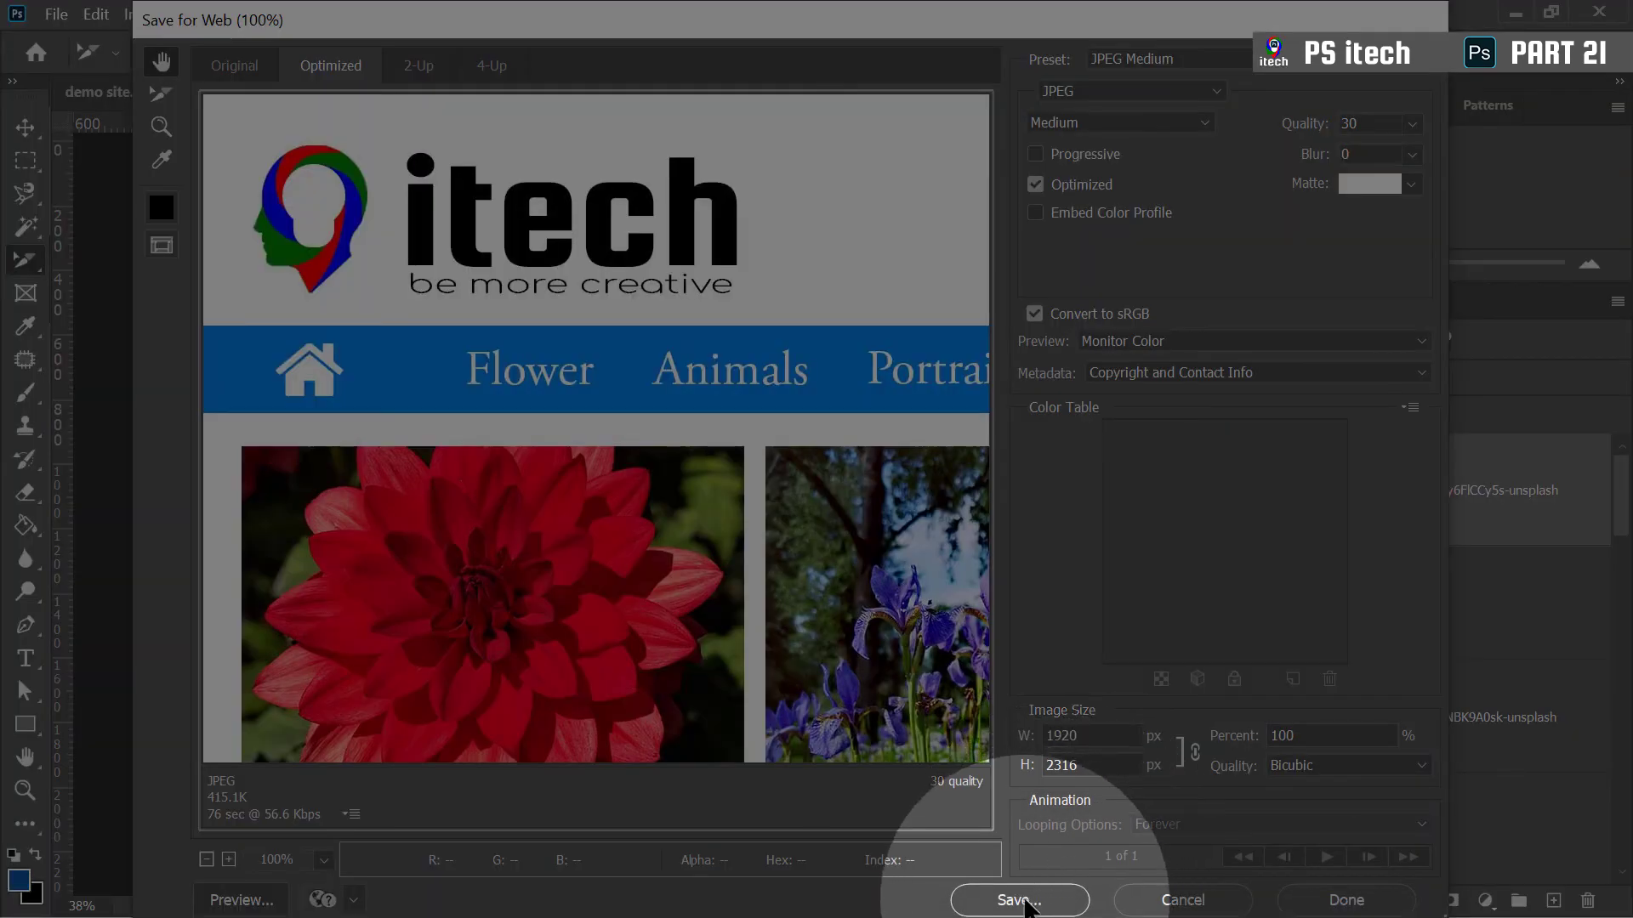
{"action": "left_click", "coordinate": [1021, 899]}
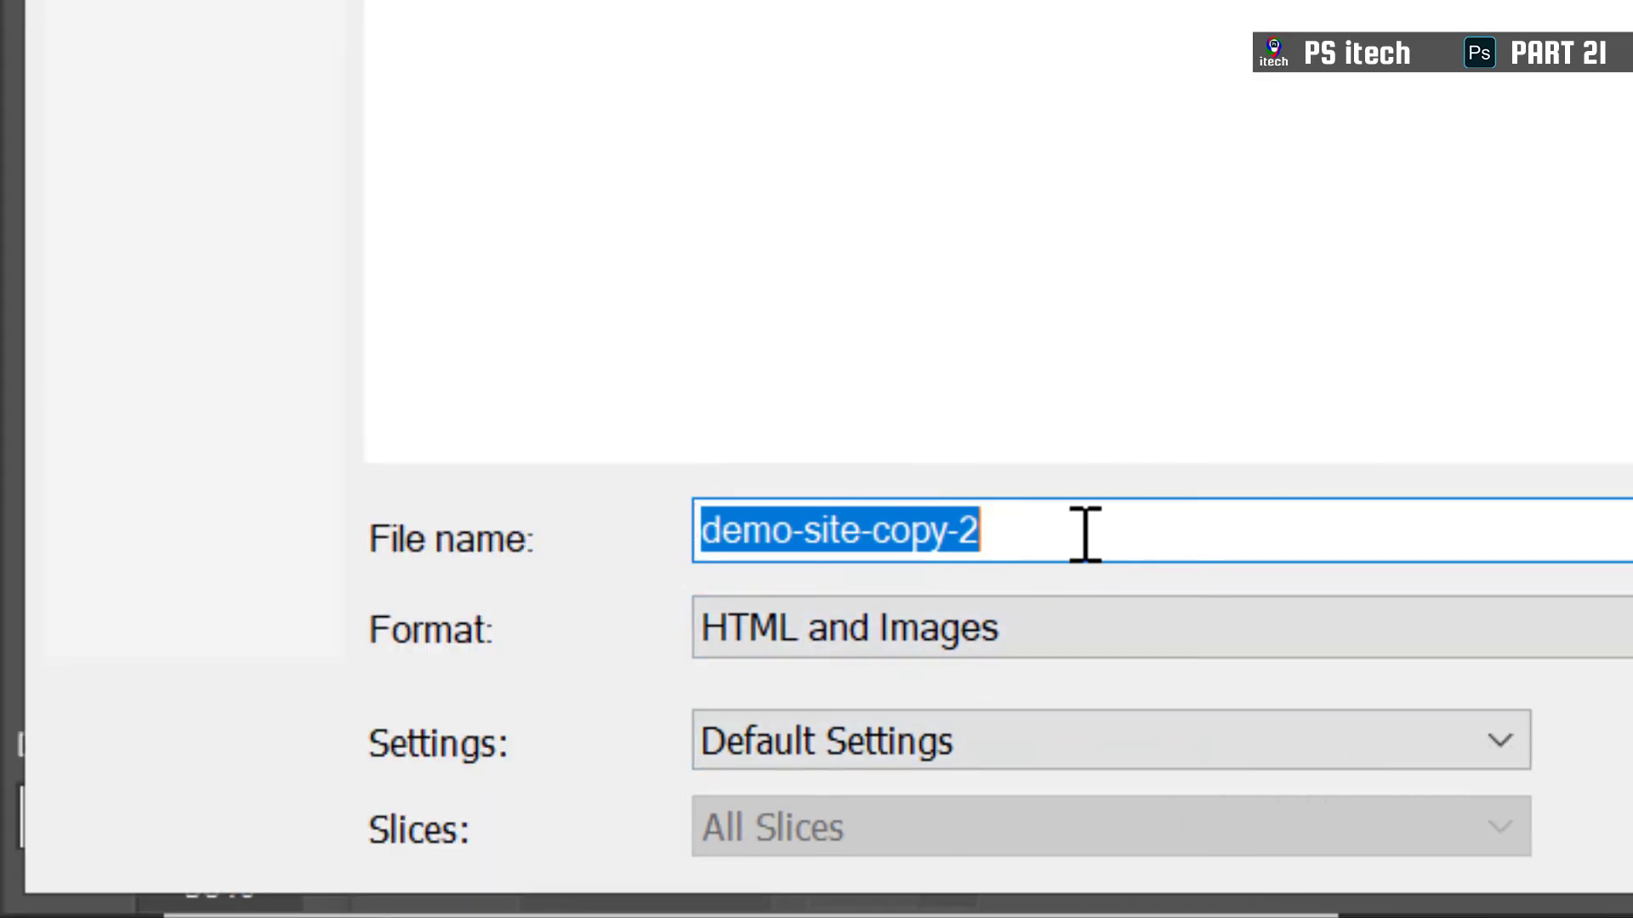
{"action": "type", "text": "flowe"}
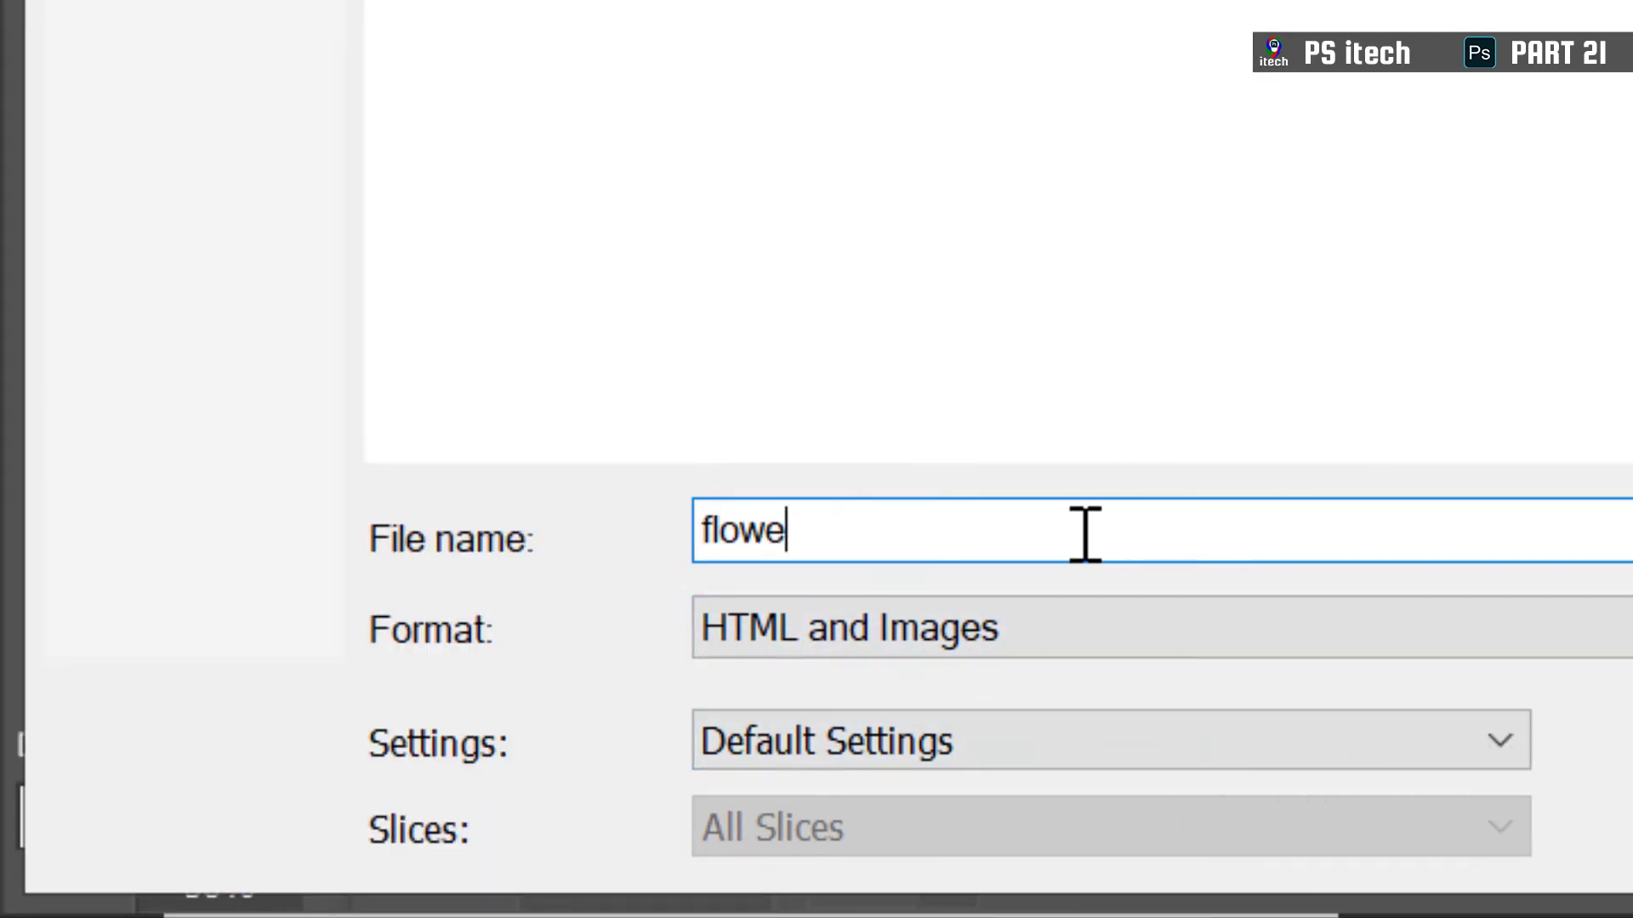
{"action": "type", "text": "r.html"}
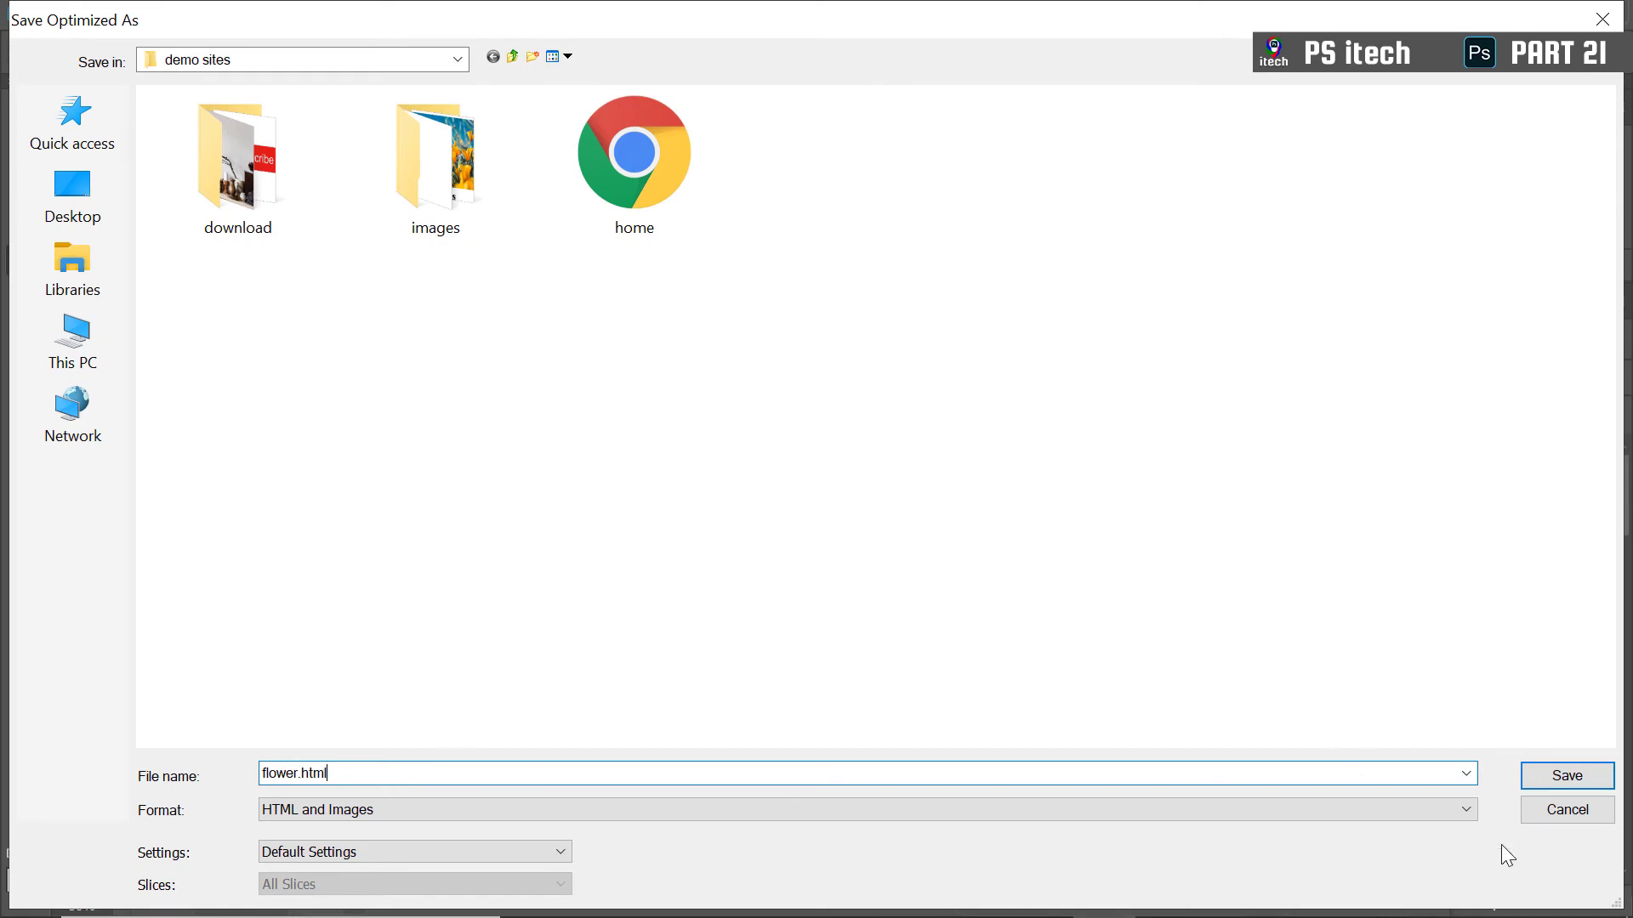
{"action": "left_click", "coordinate": [1579, 783]}
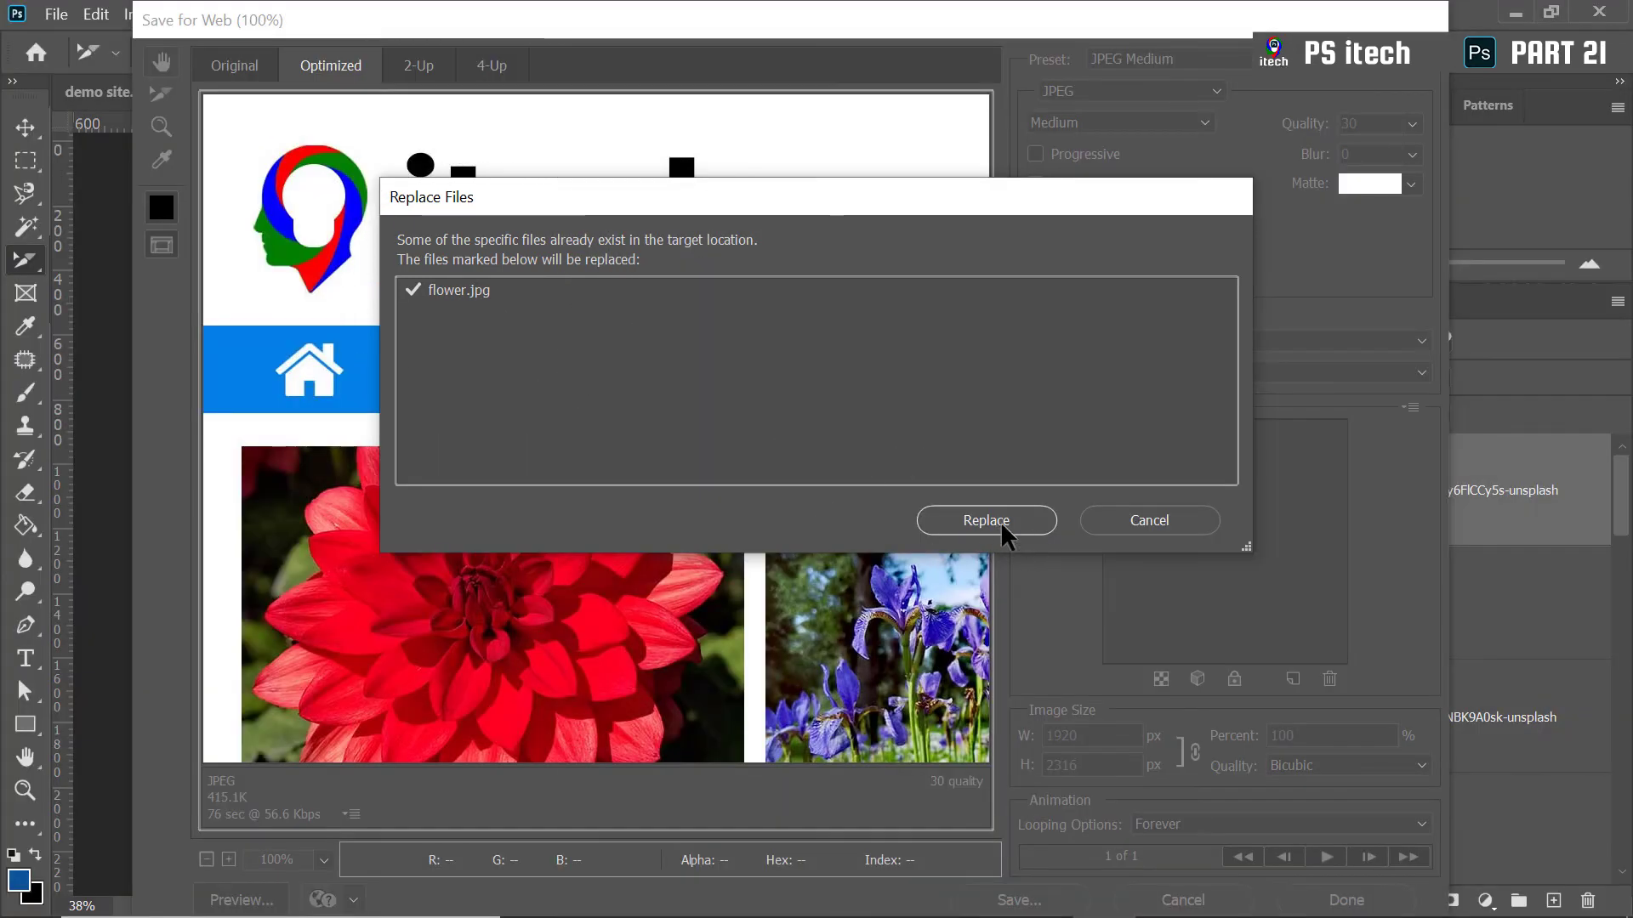
{"action": "left_click", "coordinate": [987, 520]}
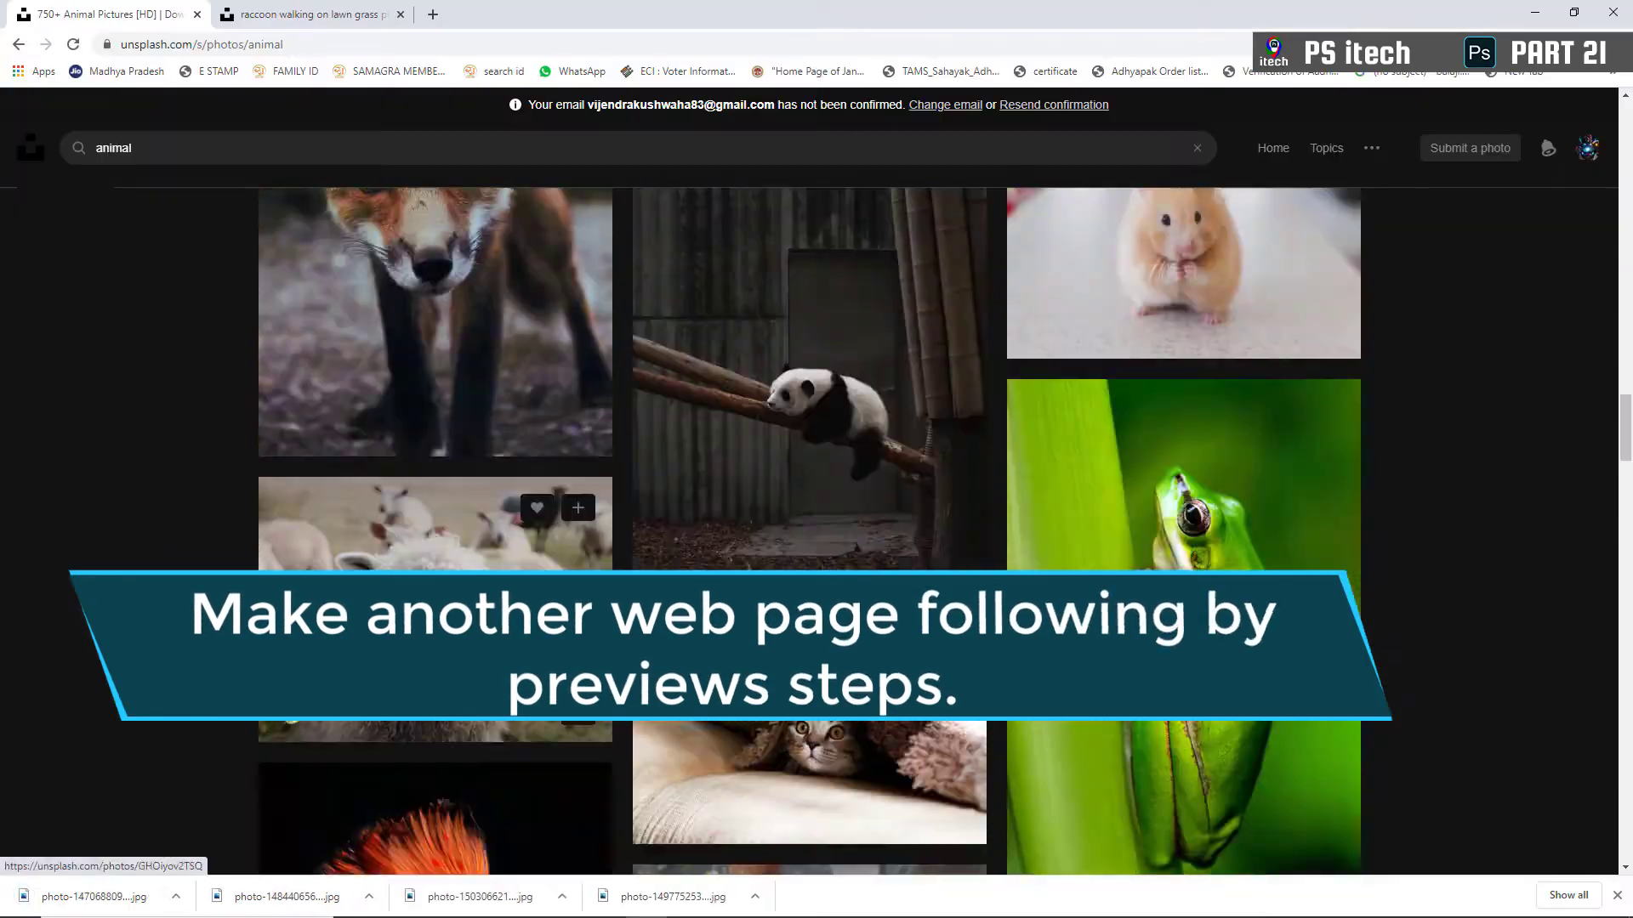
{"action": "scroll", "coordinate": [1142, 372], "scroll_direction": "down", "scroll_amount": 15}
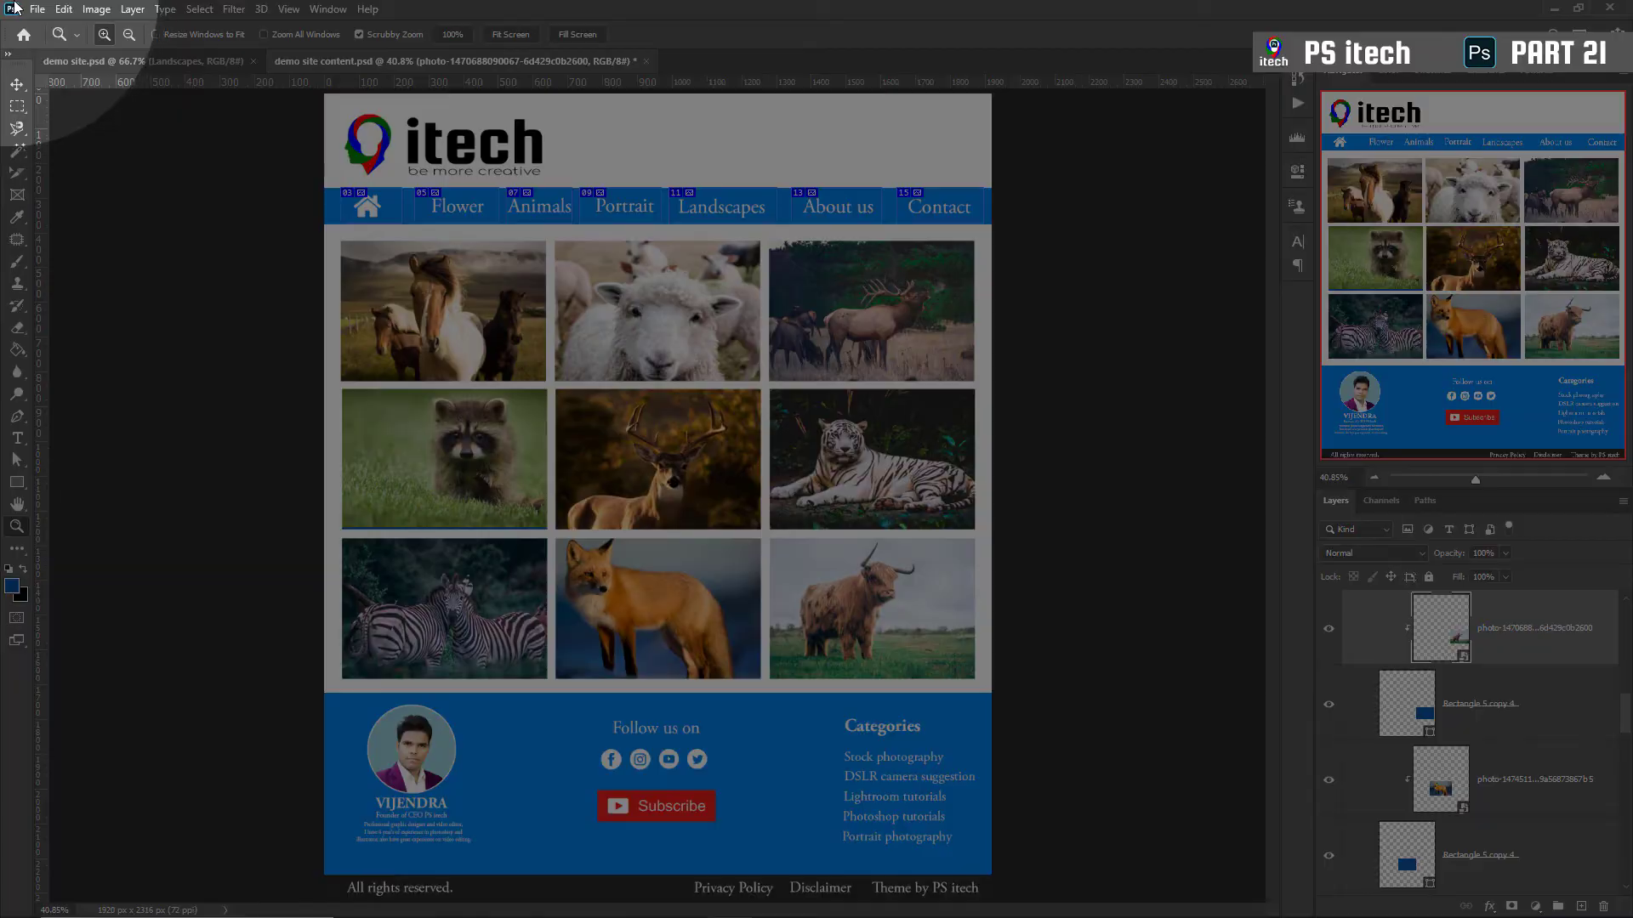
Save the animals page for web as animals.html in demo sites, format HTML and Images with all slices, replacing the existing image files
{"action": "left_click", "coordinate": [37, 10]}
{"action": "mouse_move", "coordinate": [85, 256]}
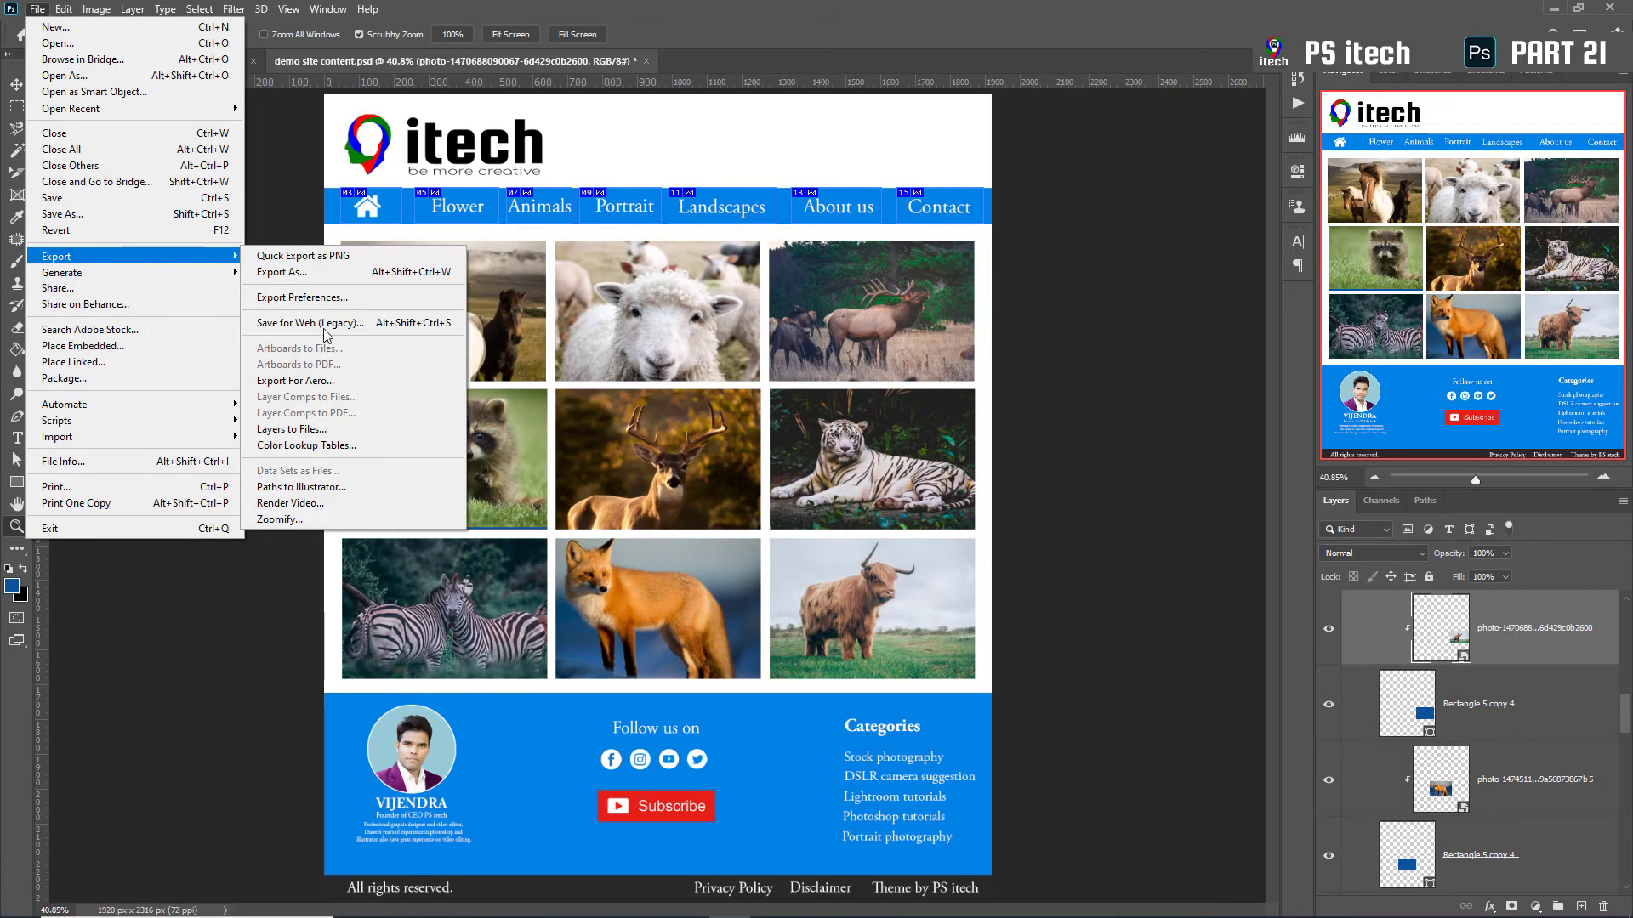
{"action": "left_click", "coordinate": [324, 324]}
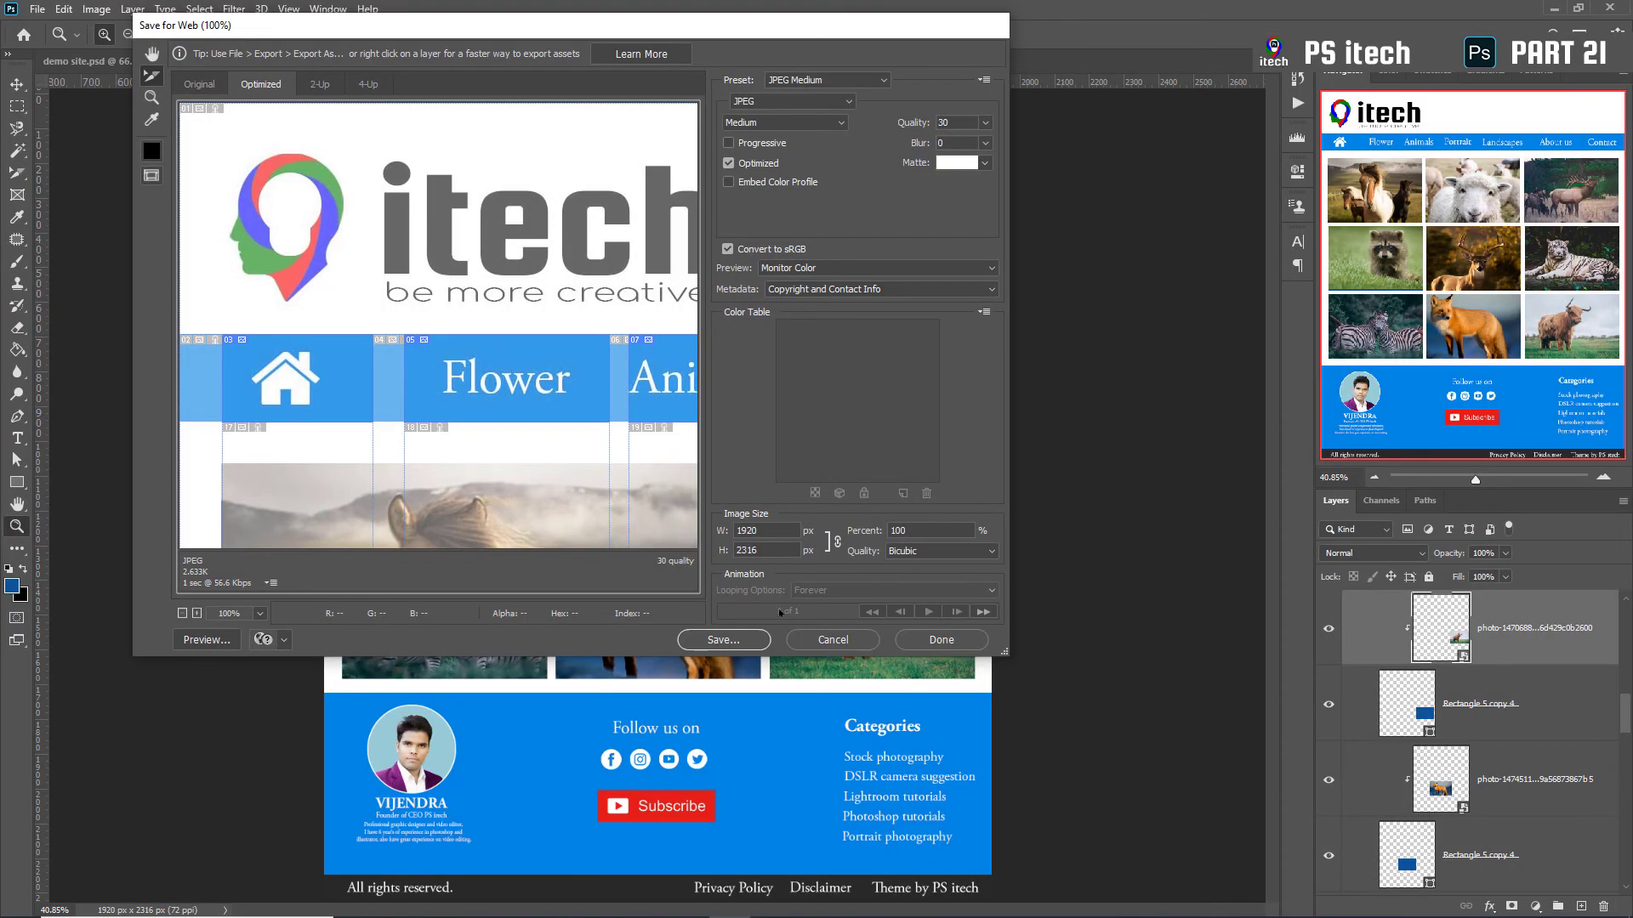
{"action": "left_click", "coordinate": [739, 648]}
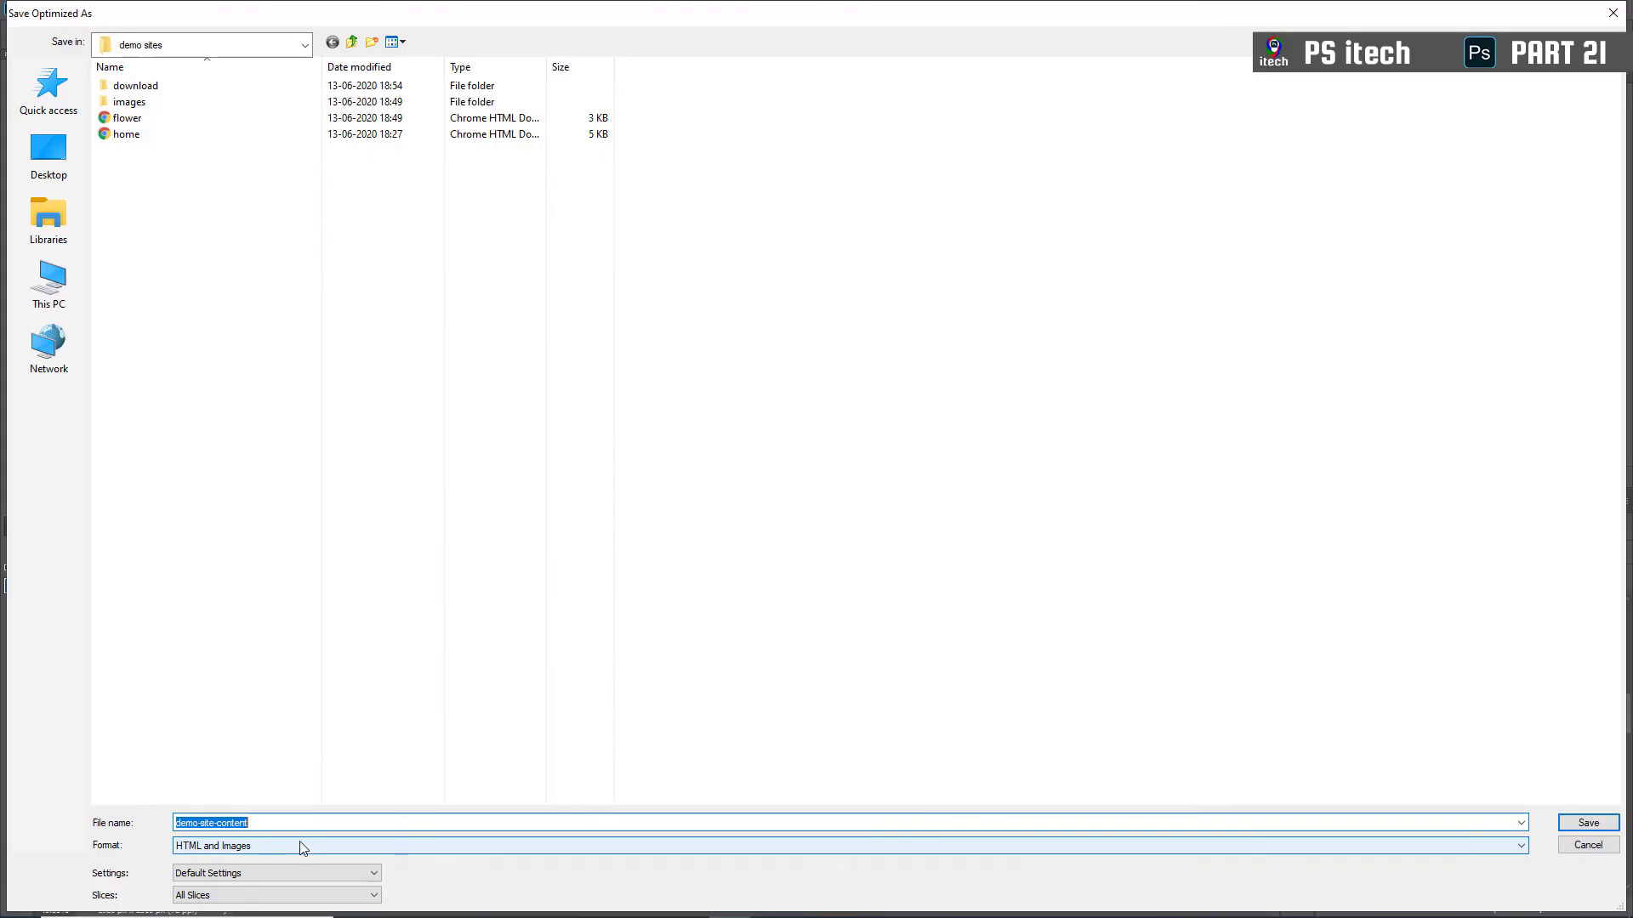
{"action": "left_click", "coordinate": [291, 824]}
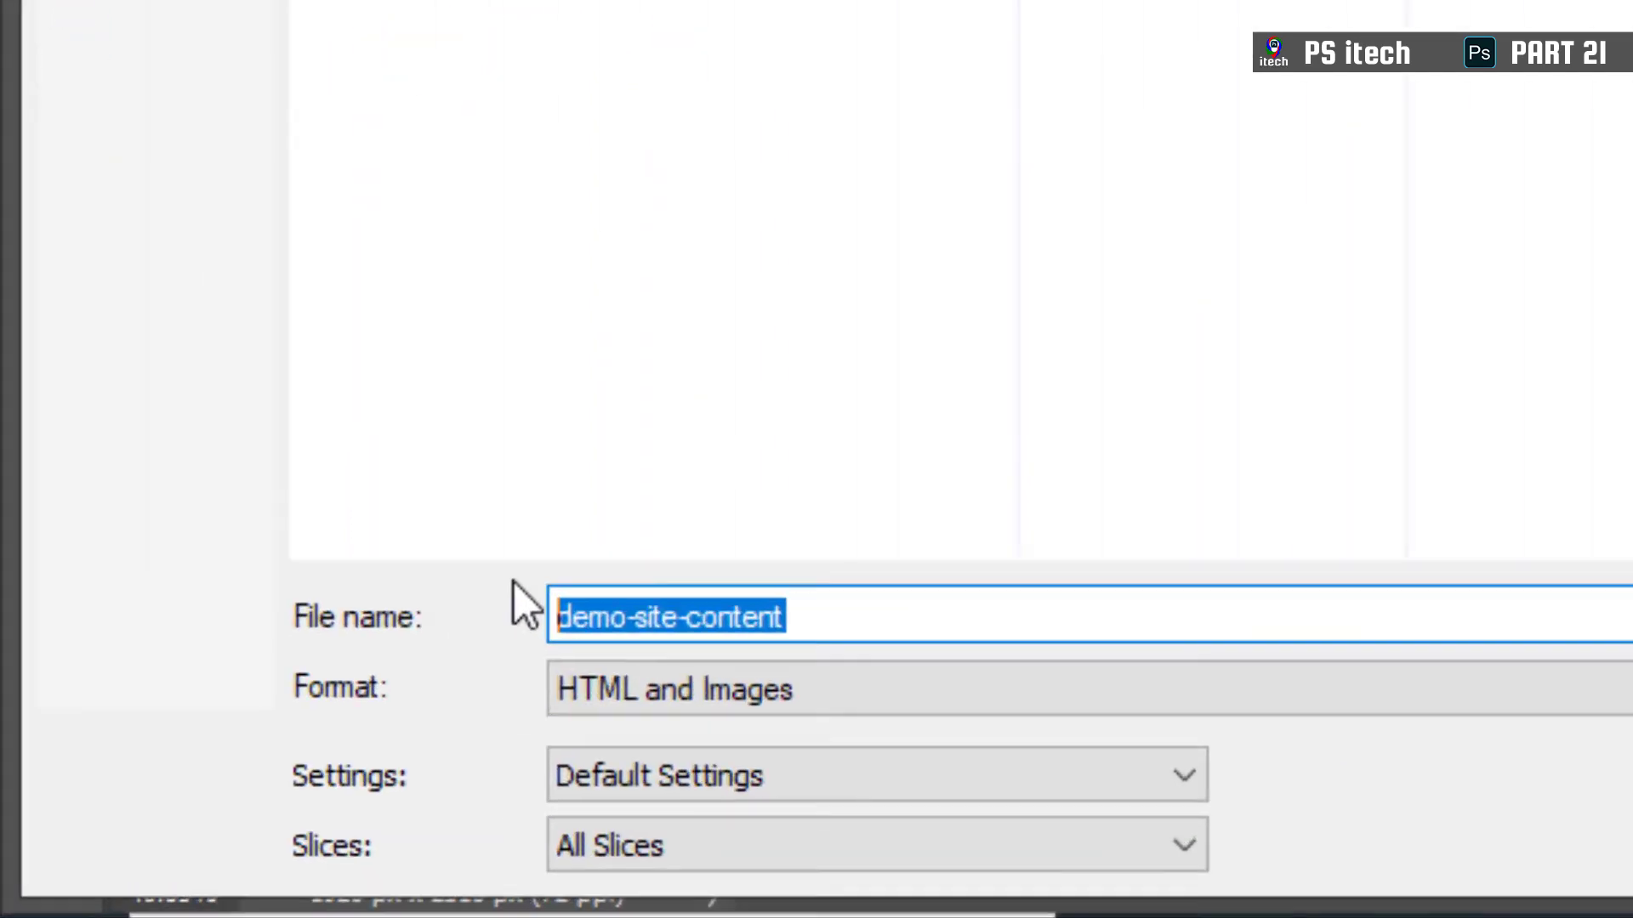
{"action": "type", "text": "animals.html"}
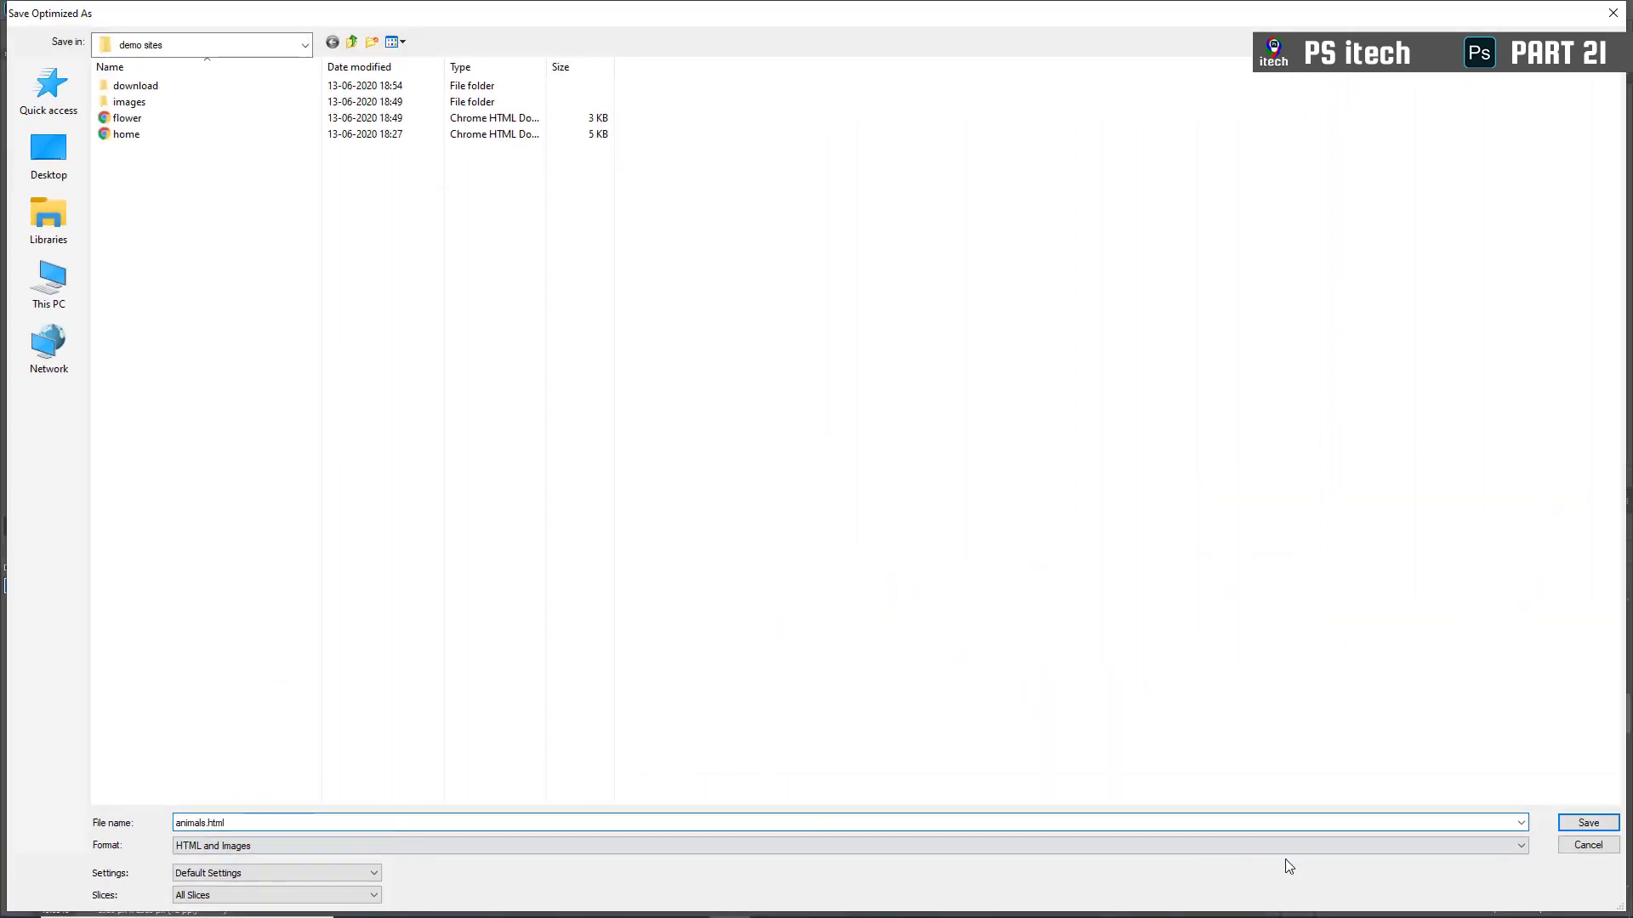
{"action": "left_click", "coordinate": [1590, 823]}
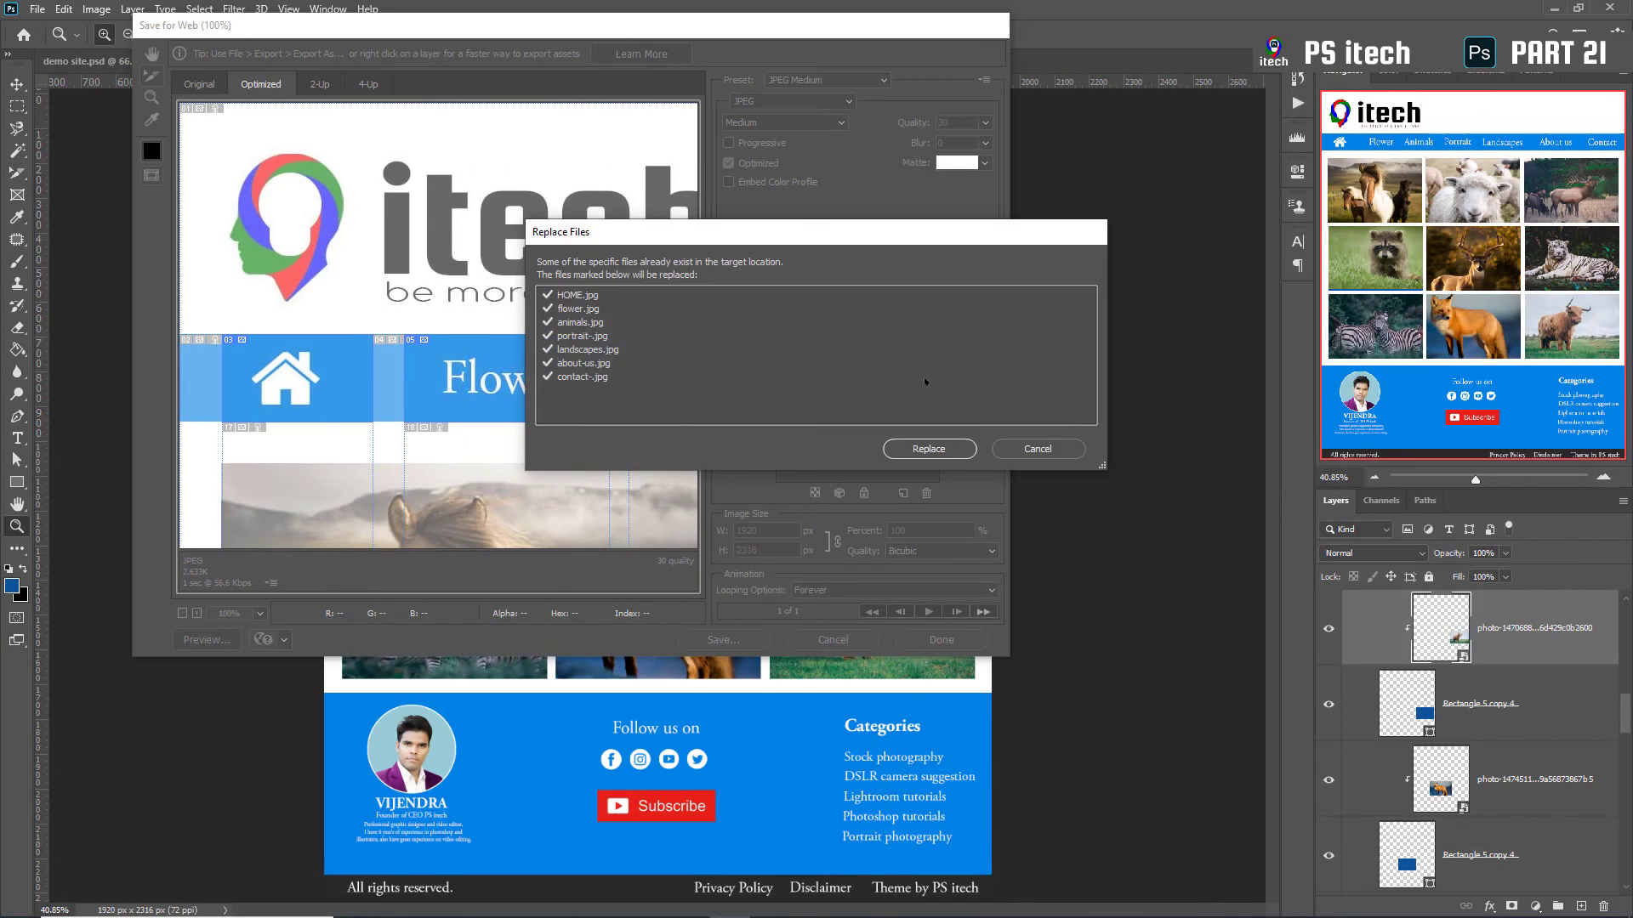
{"action": "left_click", "coordinate": [929, 449]}
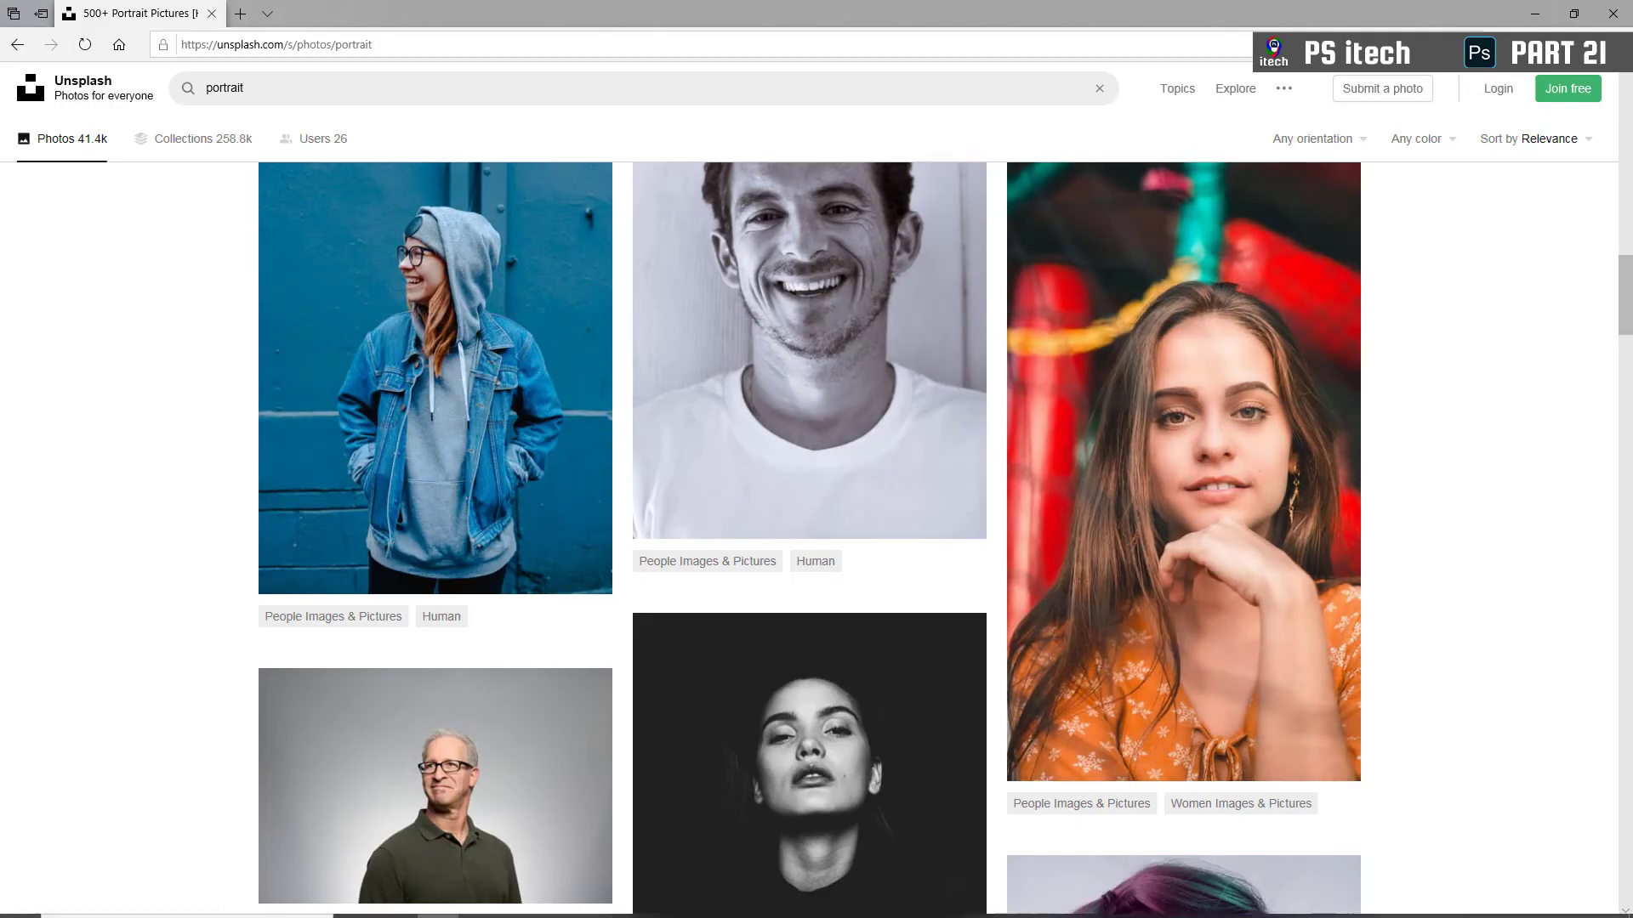
Capture the grid of Unsplash portrait search results with Snipping Tool and minimize the tool
{"action": "key", "text": "super"}
{"action": "type", "text": "sni"}
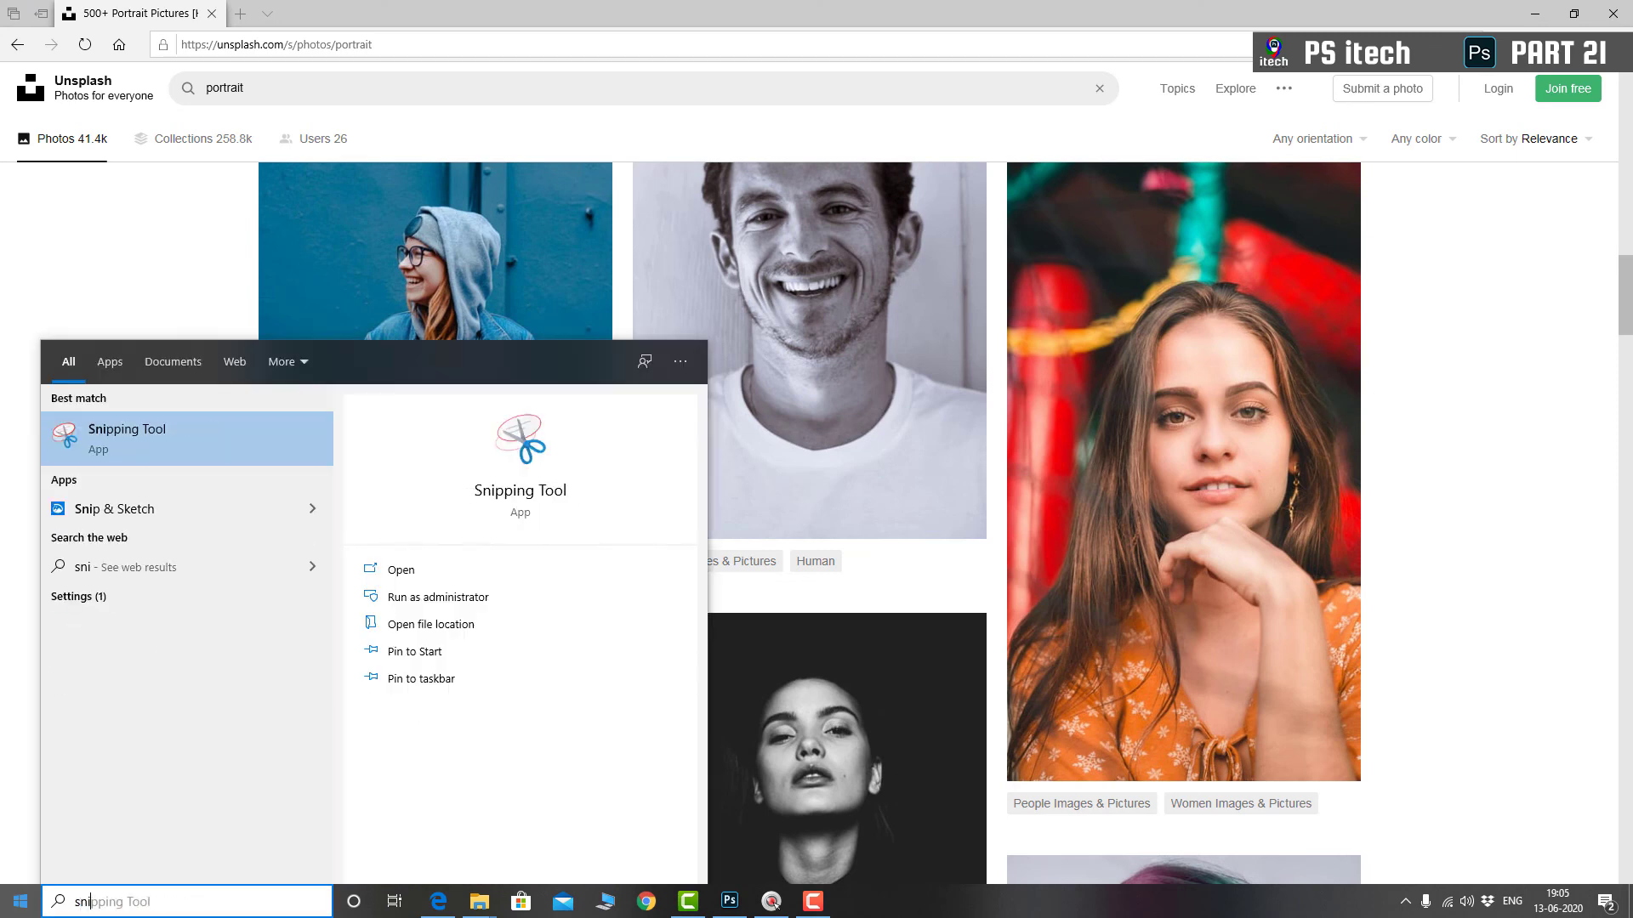
{"action": "left_click", "coordinate": [127, 435]}
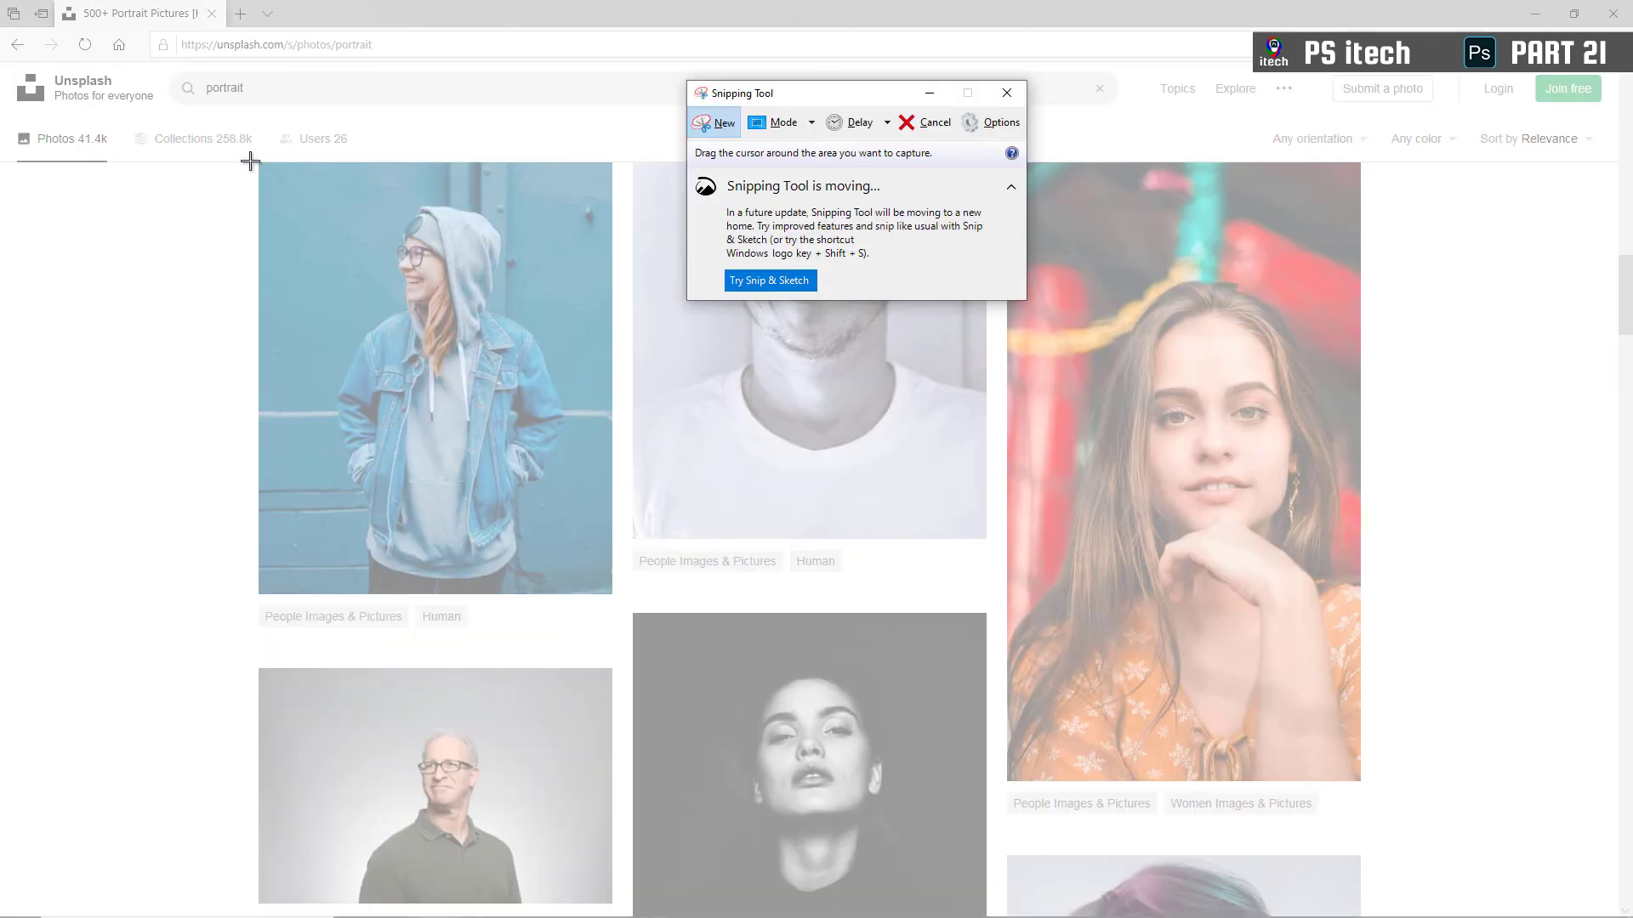
{"action": "left_click_drag", "start_coordinate": [241, 160], "coordinate": [1428, 913]}
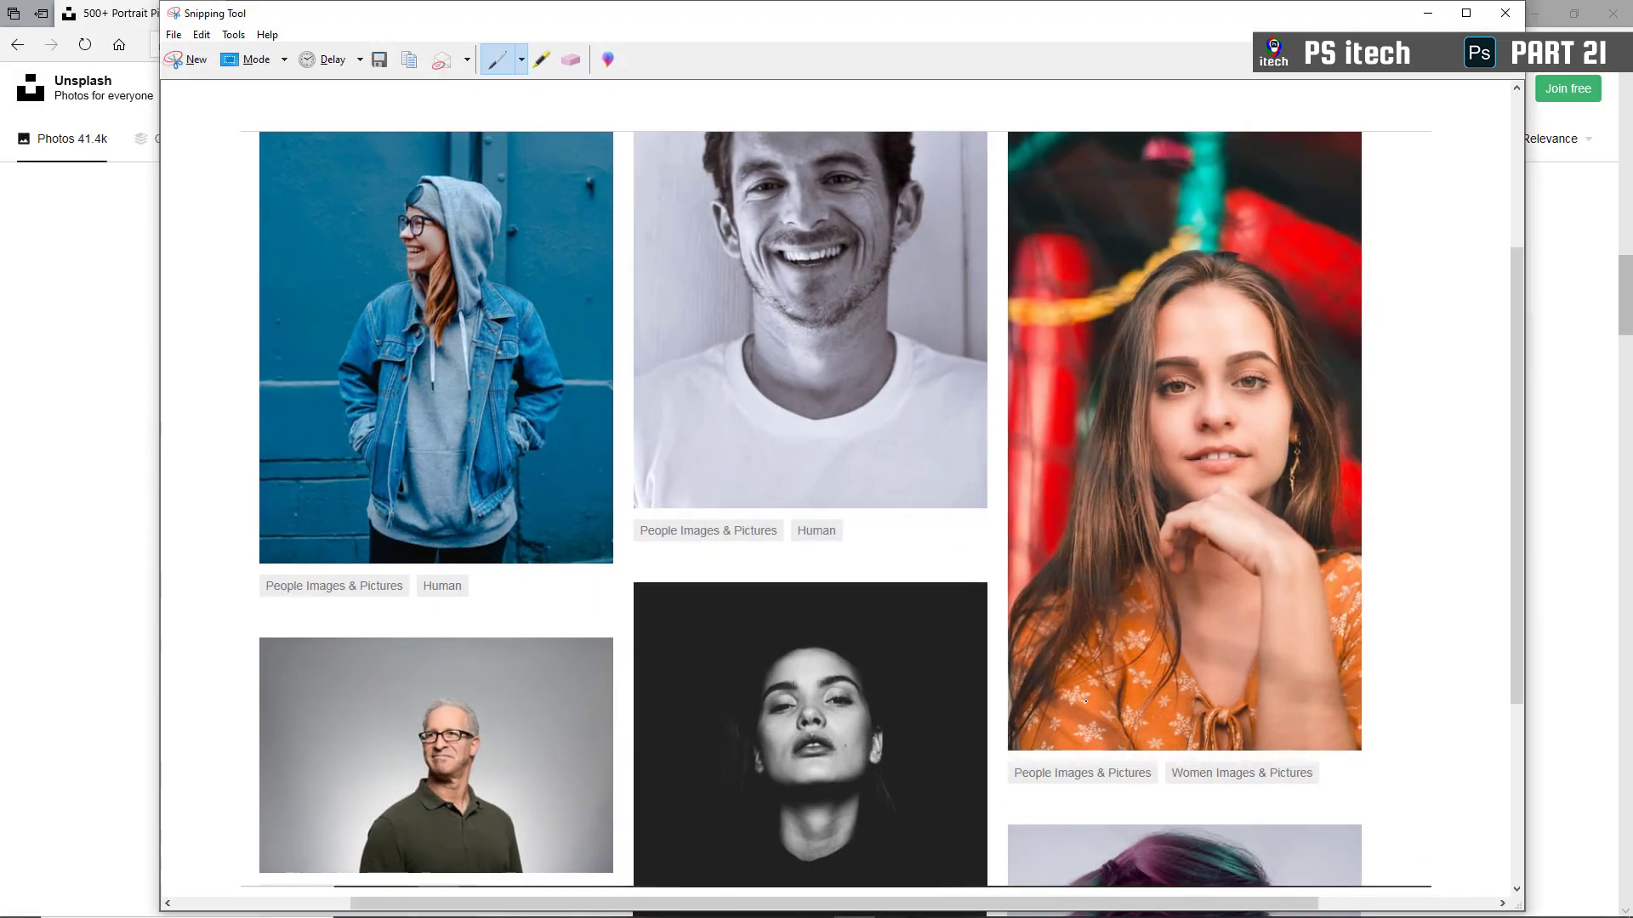
{"action": "left_click", "coordinate": [1425, 14]}
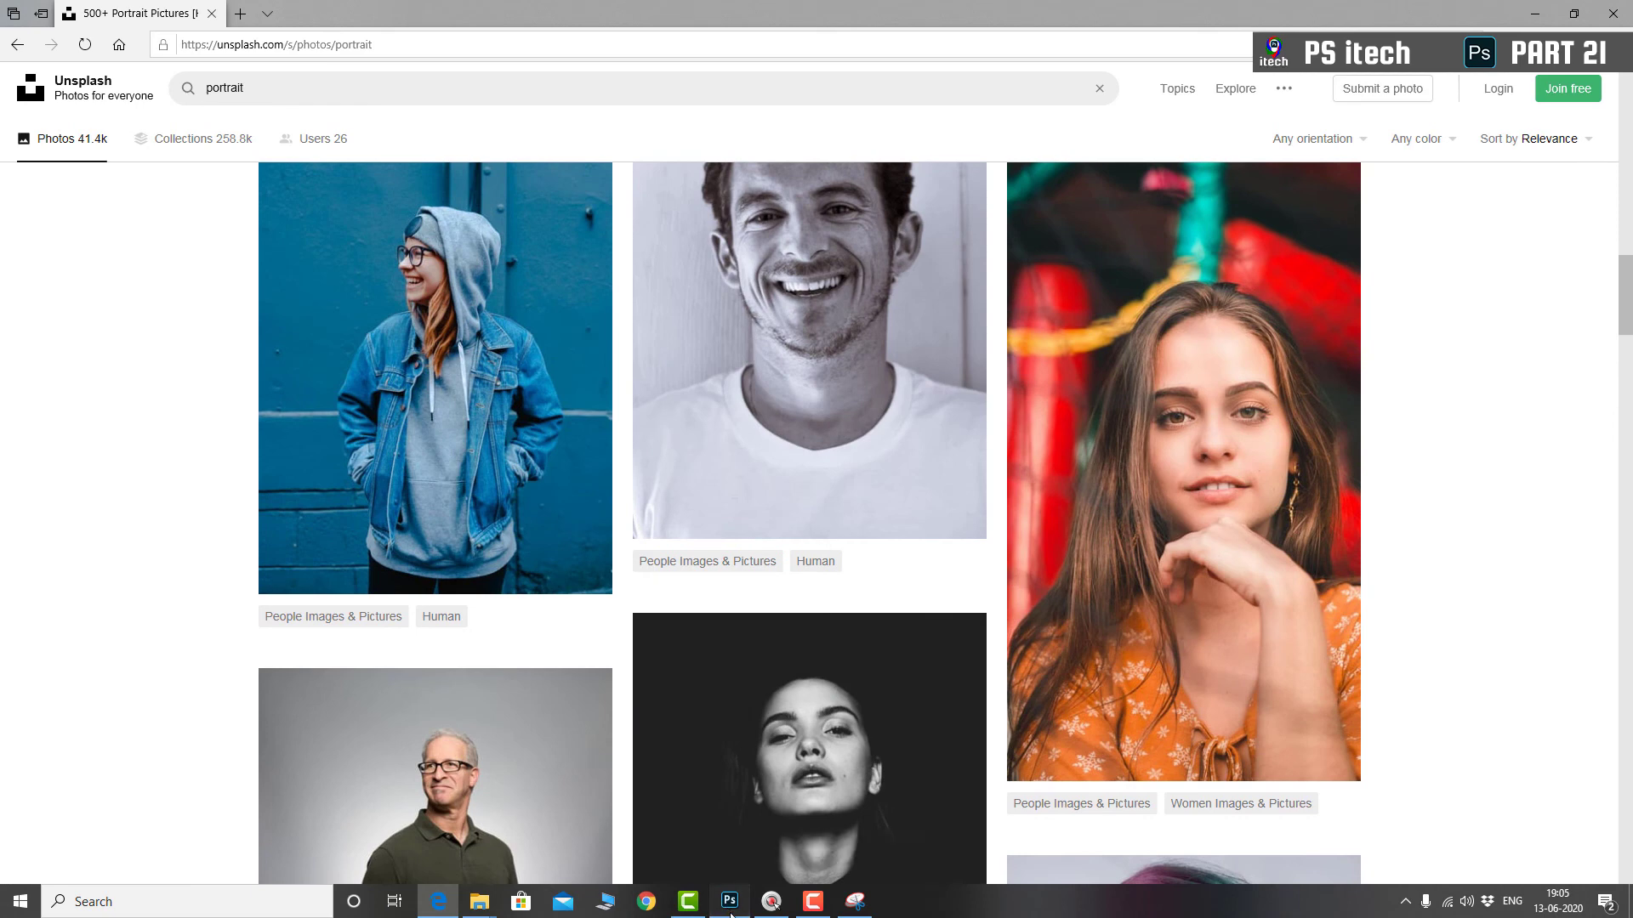
Paste the captured portrait grid into the demo site content document in Photoshop and stretch it across the page between menu bar and footer
{"action": "left_click", "coordinate": [730, 909]}
{"action": "left_click", "coordinate": [610, 468]}
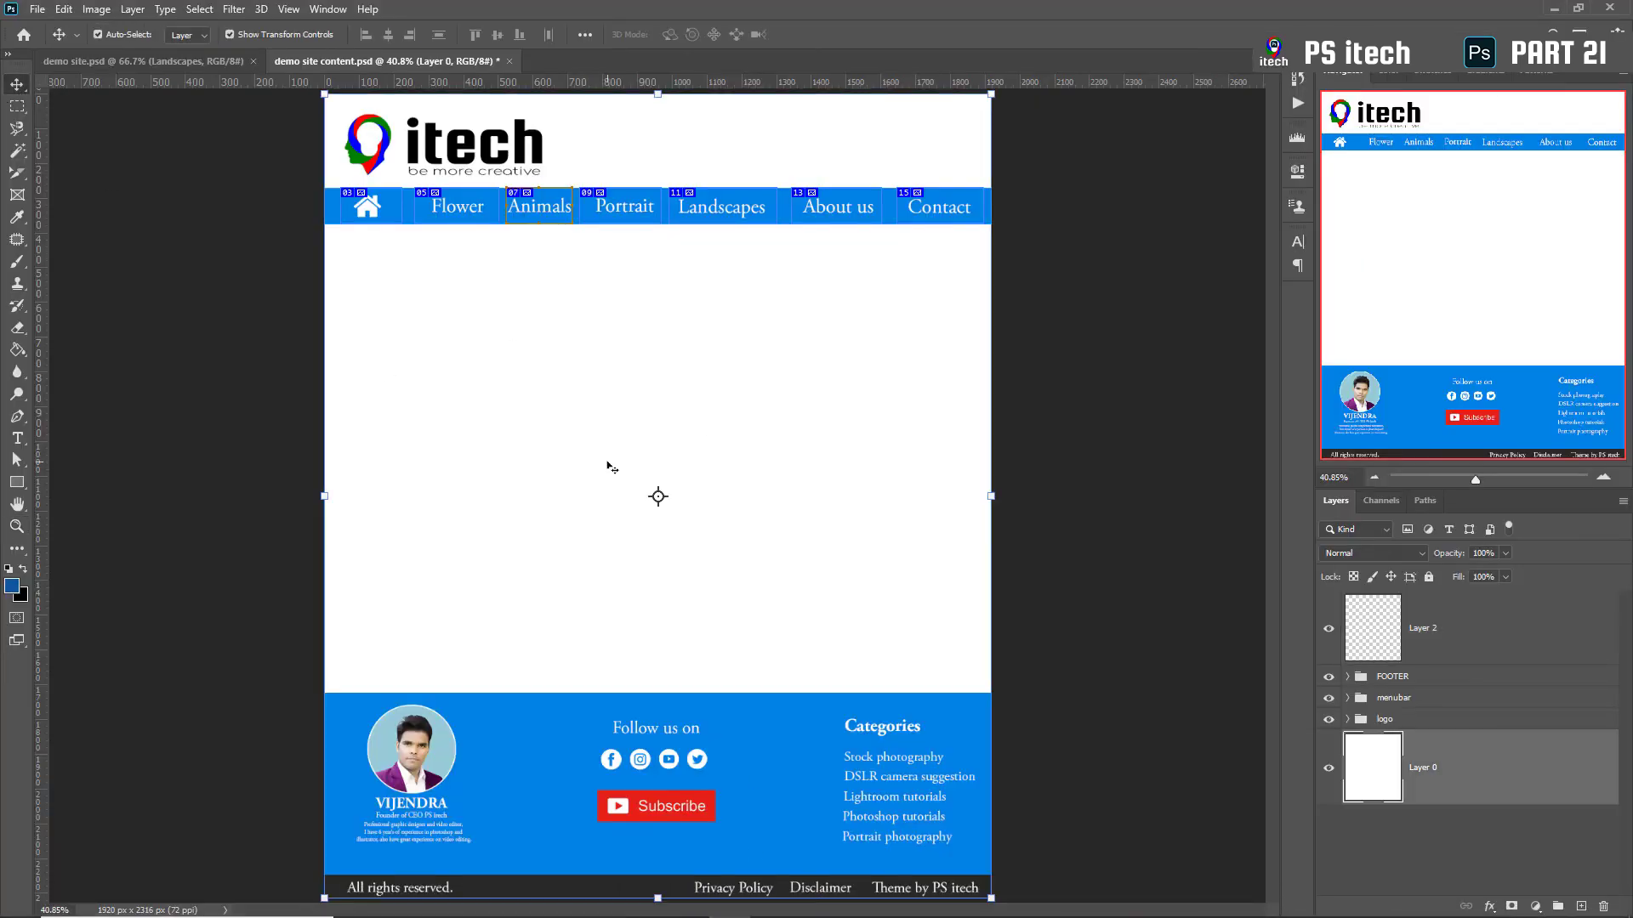
{"action": "key", "text": "ctrl+v"}
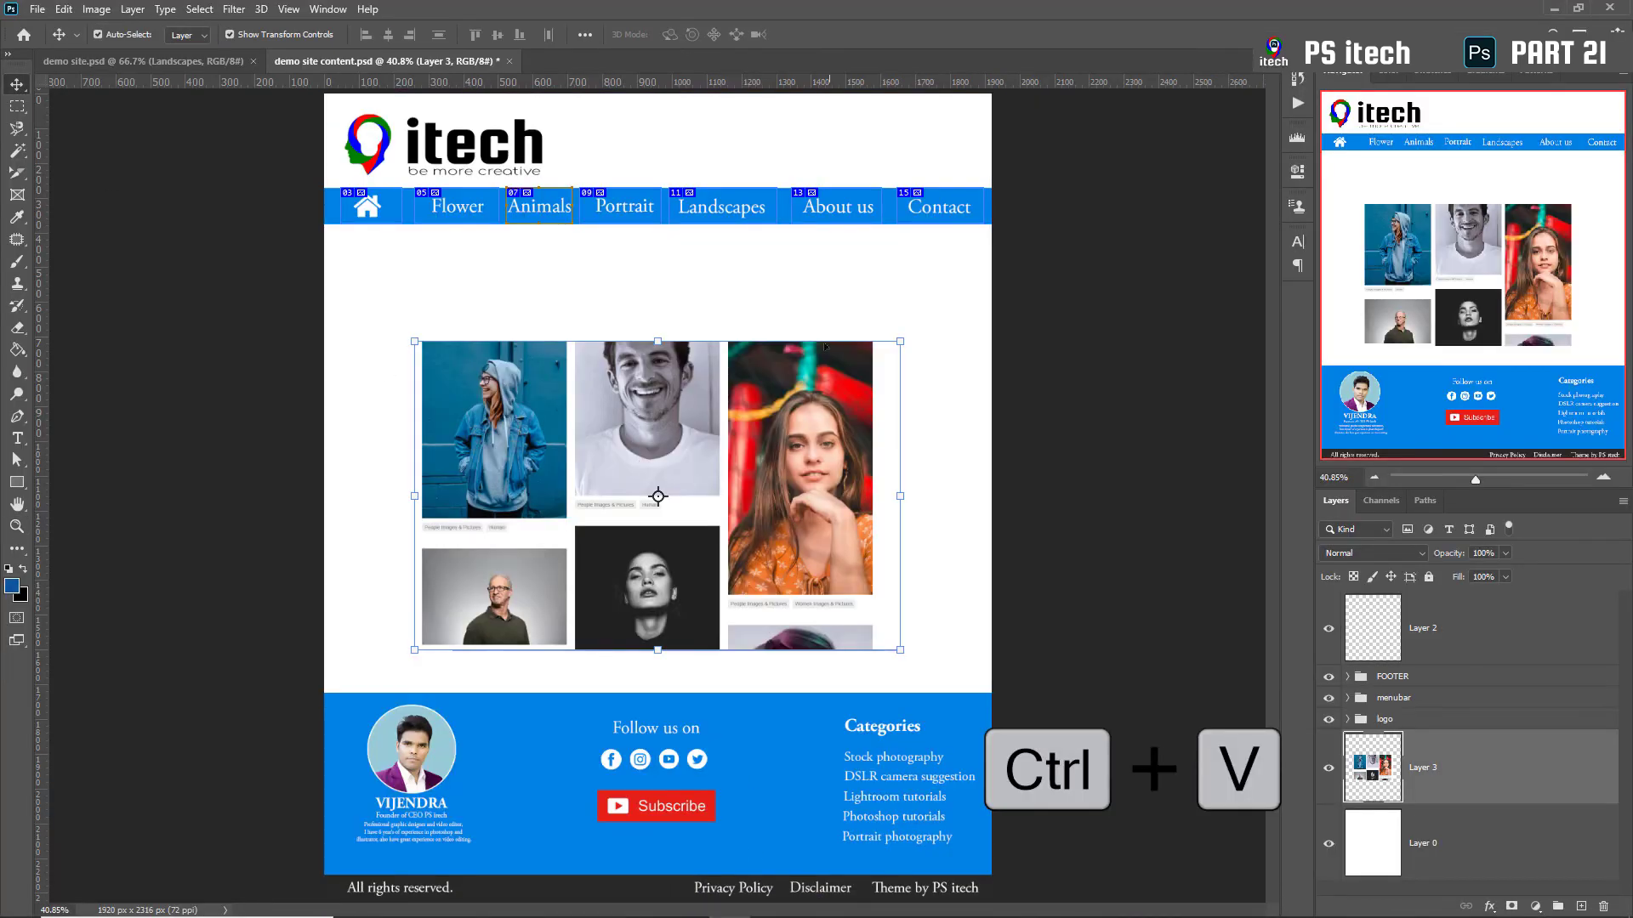
{"action": "left_click_drag", "start_coordinate": [899, 341], "coordinate": [1023, 302]}
{"action": "left_click_drag", "start_coordinate": [377, 287], "coordinate": [297, 256]}
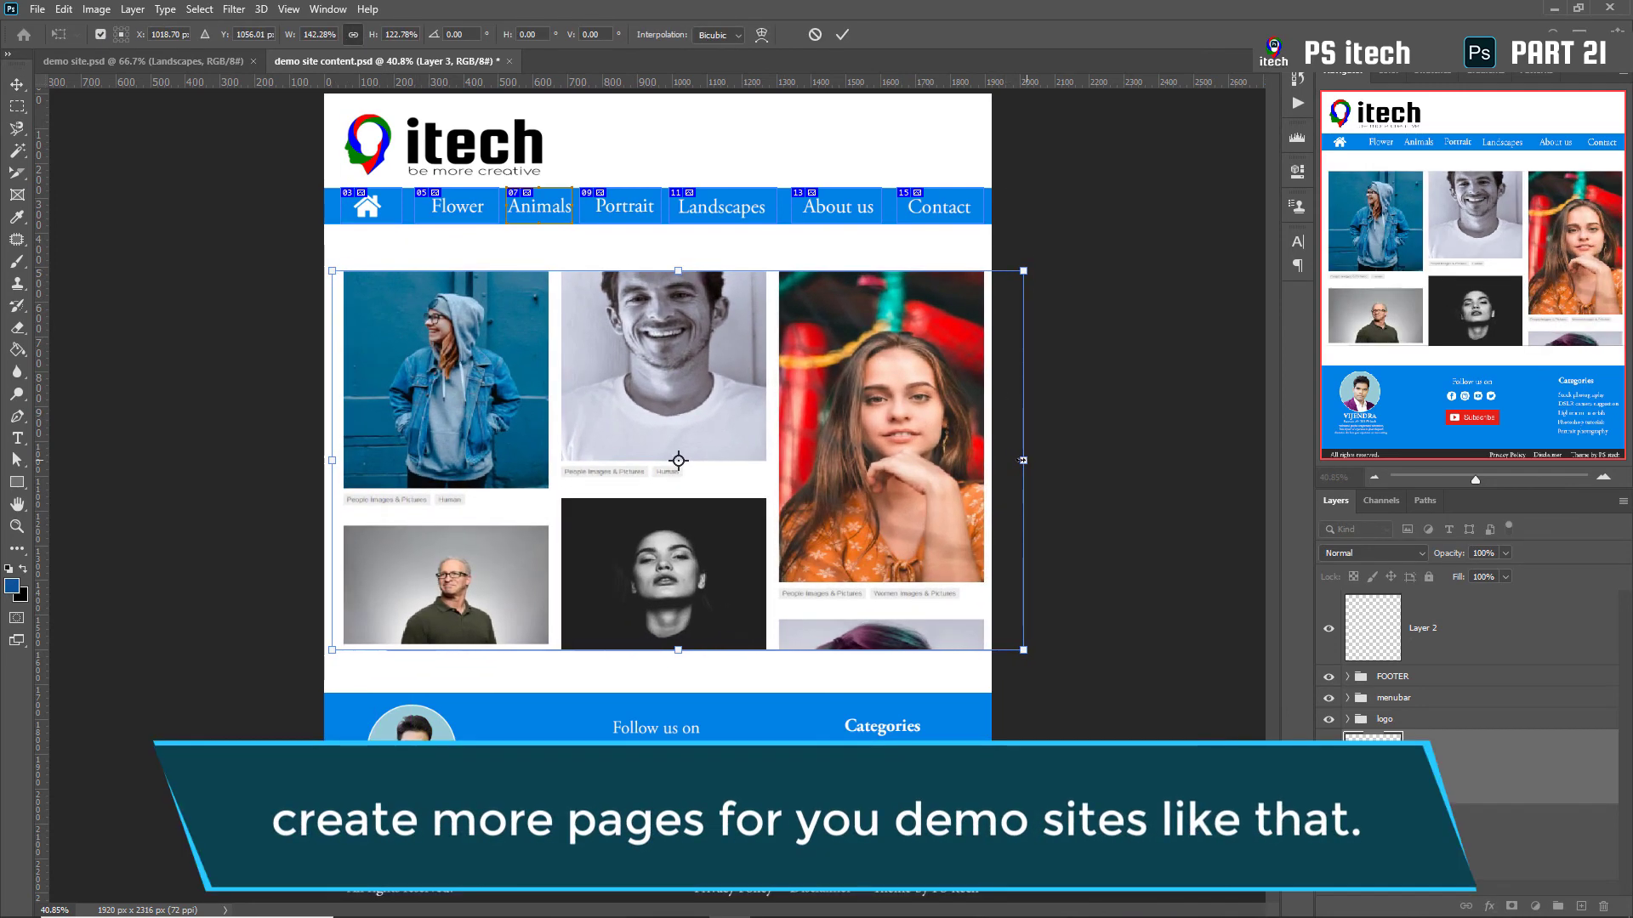
{"action": "left_click_drag", "start_coordinate": [1022, 460], "coordinate": [991, 460]}
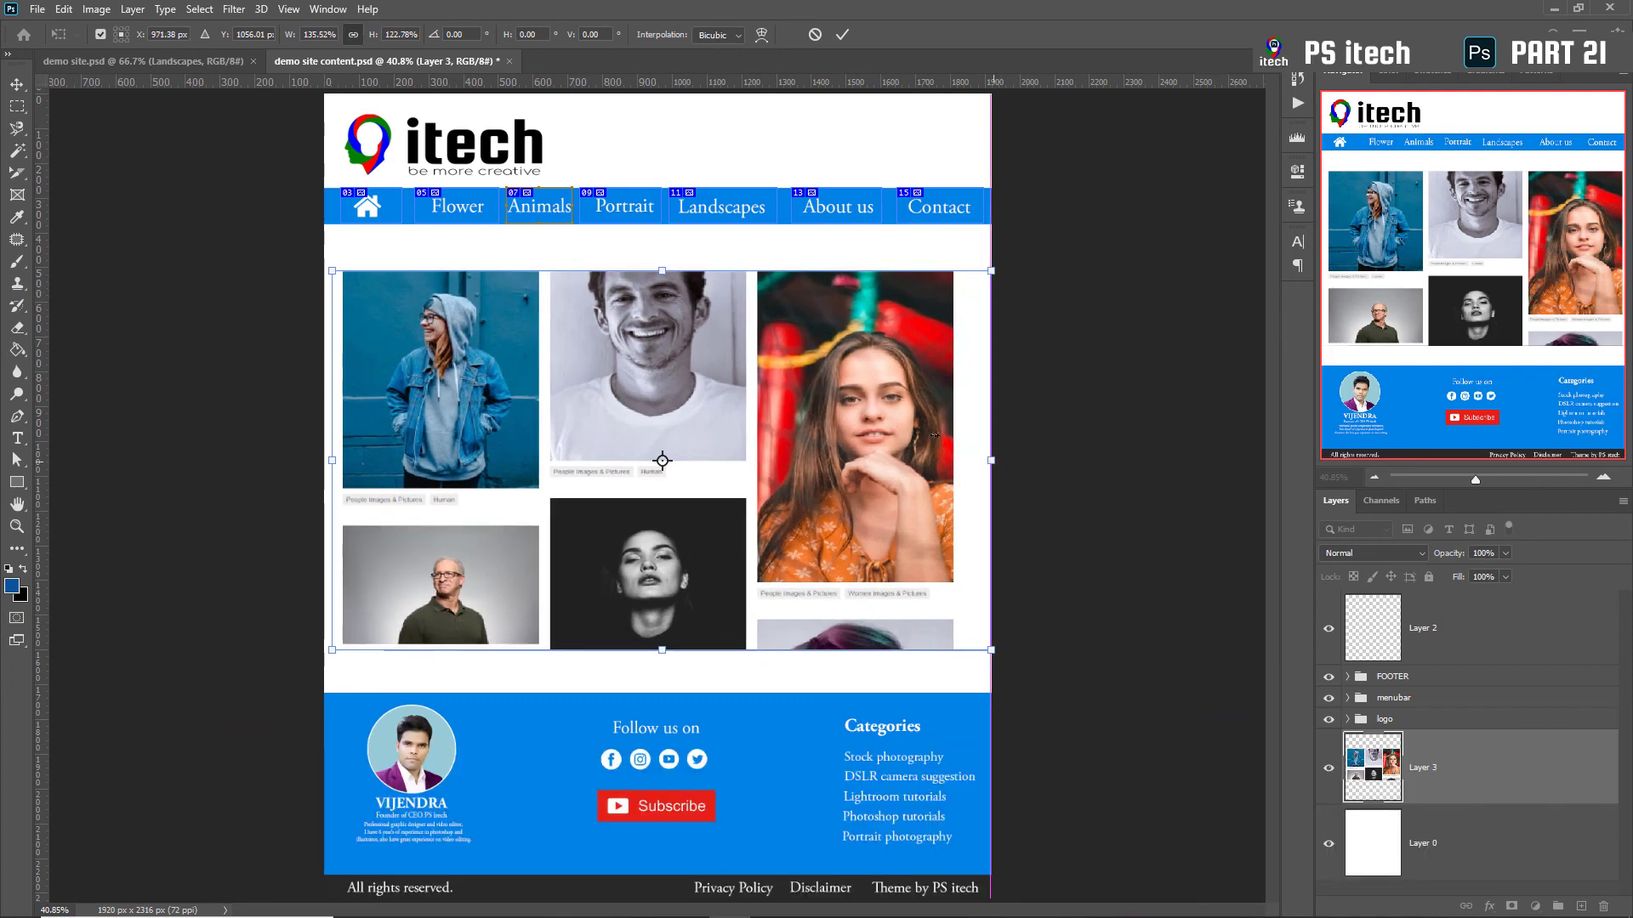
{"action": "left_click_drag", "start_coordinate": [878, 392], "coordinate": [886, 392]}
{"action": "key", "text": "Return"}
Save the portrait page for web as the portrait HTML page in the demo sites folder
{"action": "left_click", "coordinate": [37, 9]}
{"action": "mouse_move", "coordinate": [85, 258]}
{"action": "left_click", "coordinate": [373, 326]}
{"action": "left_click", "coordinate": [727, 638]}
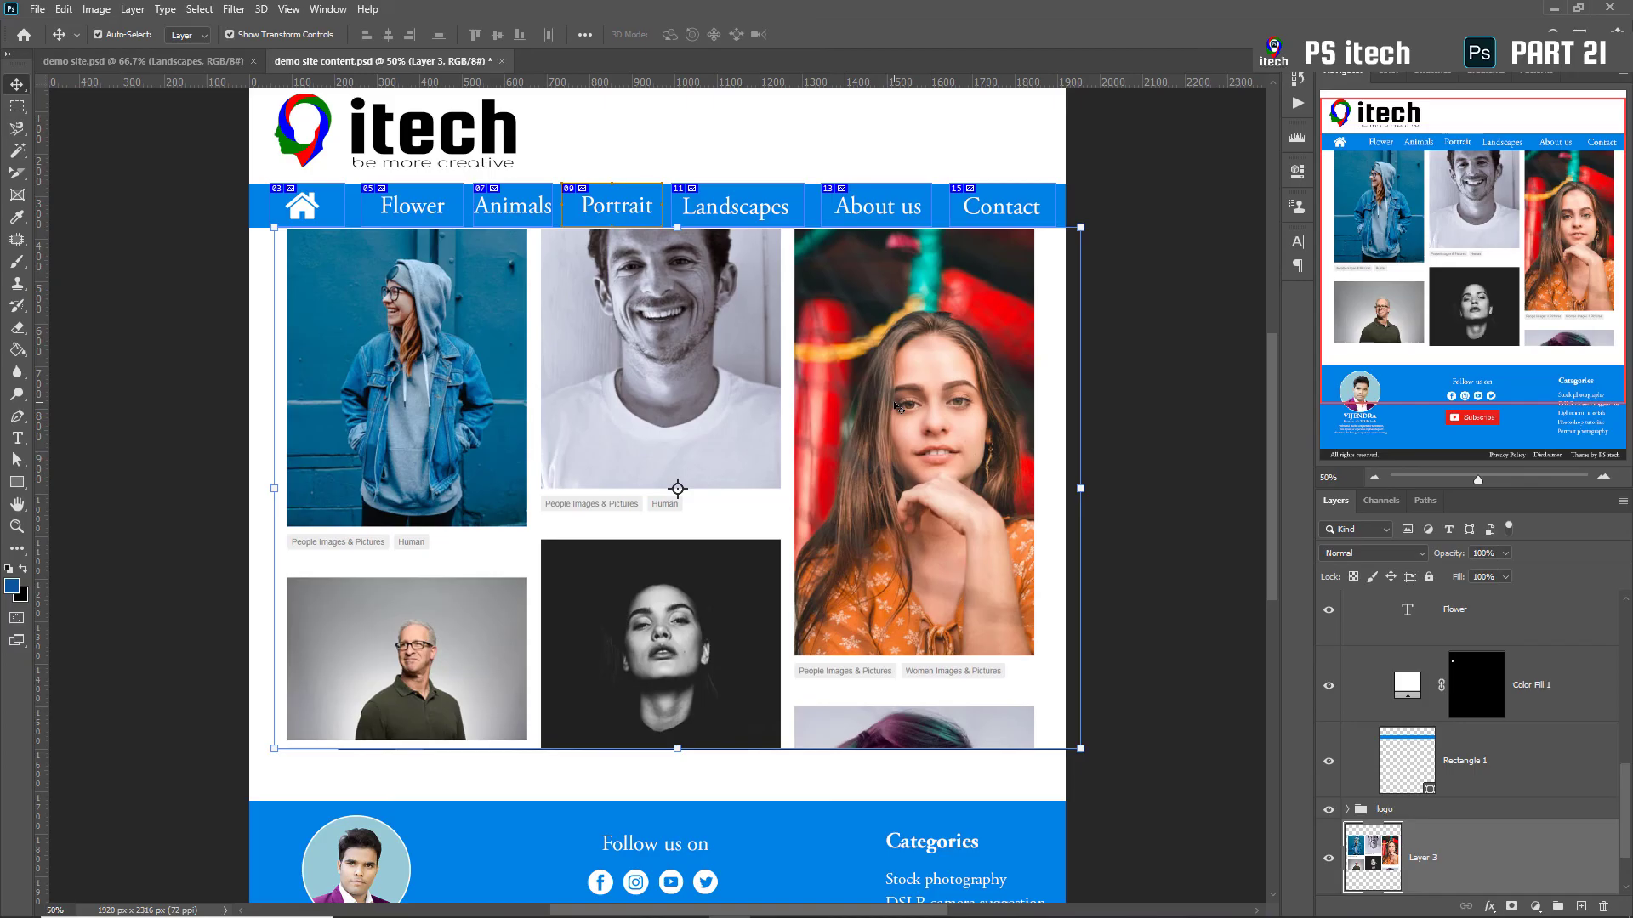
Replace the portrait grid with the landscape photo grid and enlarge it to the page width between menu bar and footer
{"action": "key", "text": "Delete"}
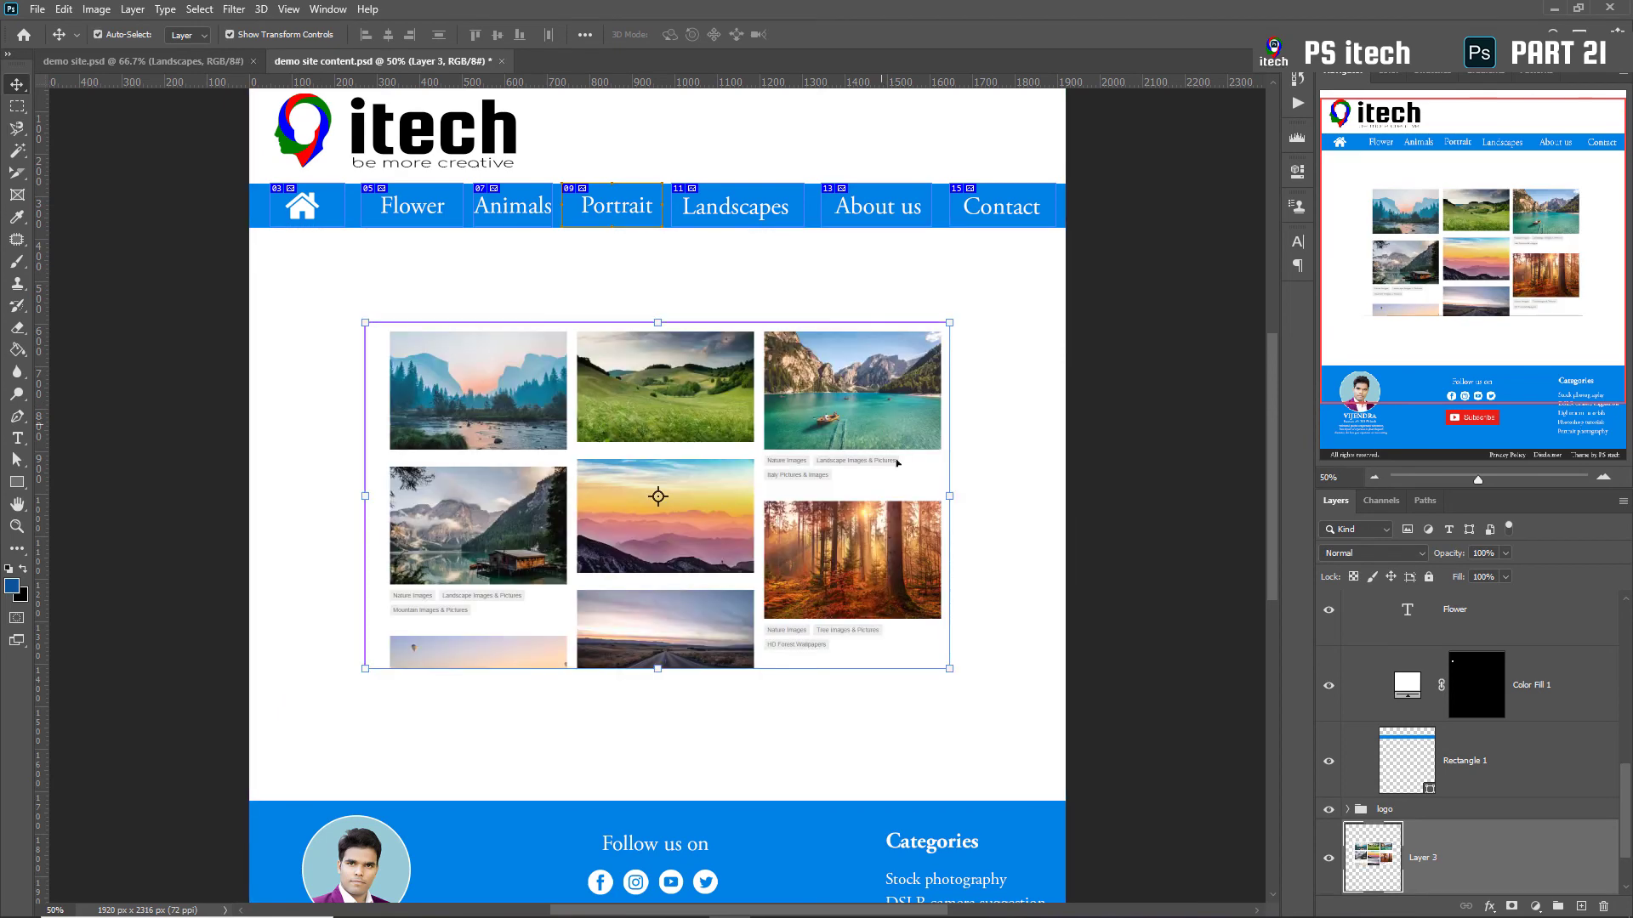
{"action": "left_click_drag", "start_coordinate": [950, 669], "coordinate": [1064, 736]}
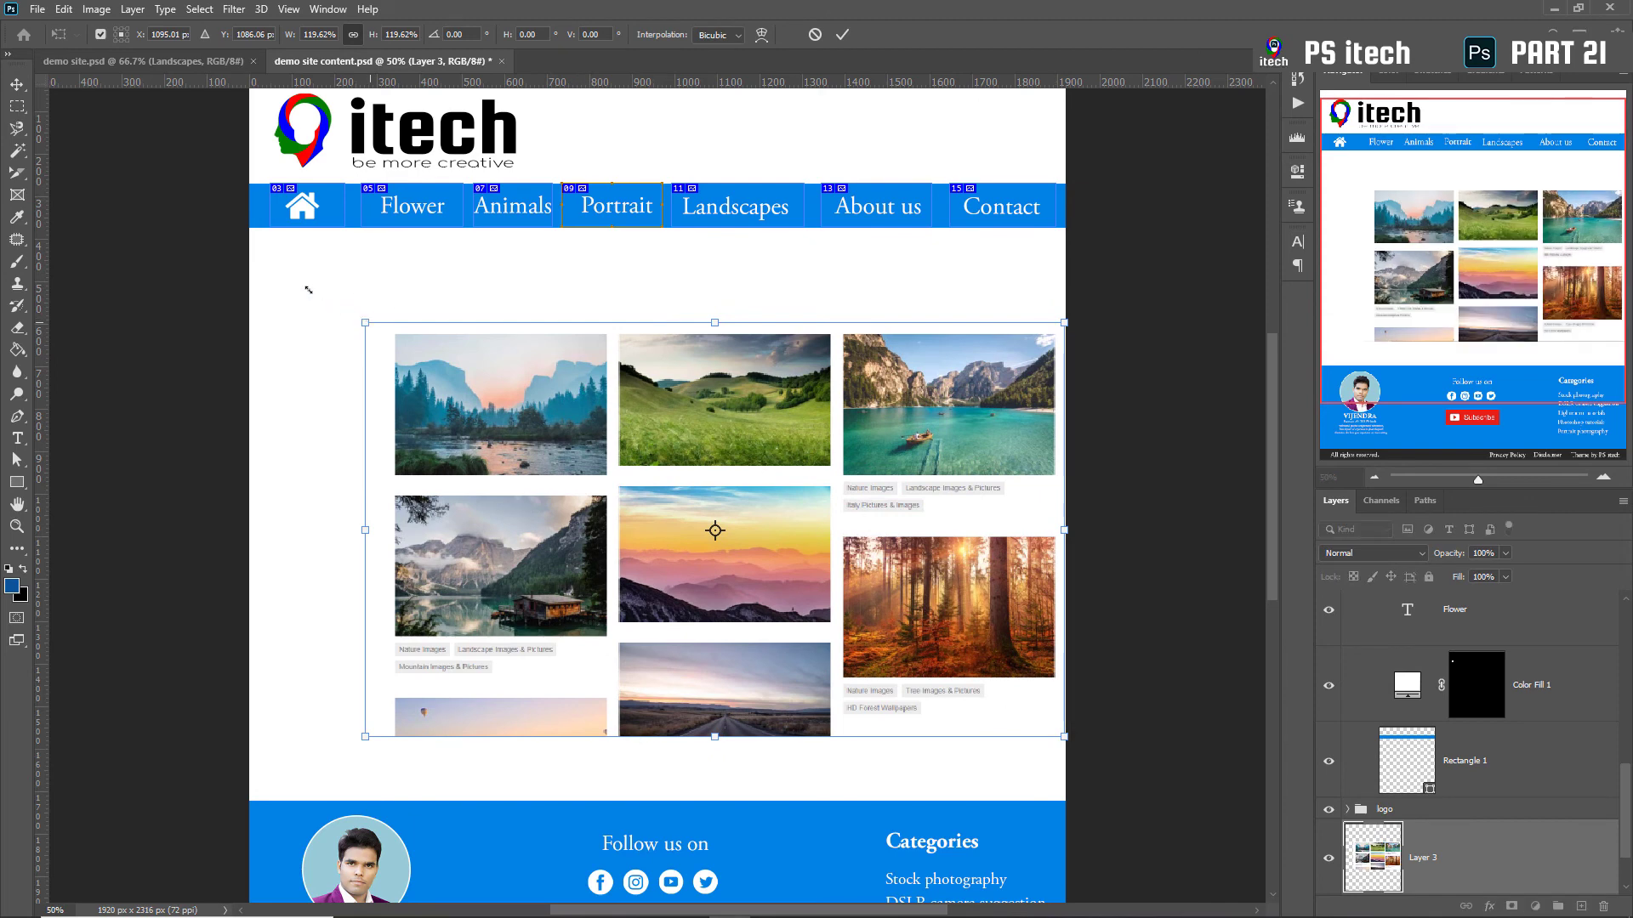
{"action": "left_click_drag", "start_coordinate": [366, 323], "coordinate": [230, 245]}
{"action": "key", "text": "Return"}
Save the page for web as landscapes.html in demo sites, format HTML and Images with all slices, replacing the existing image files
{"action": "left_click", "coordinate": [38, 10]}
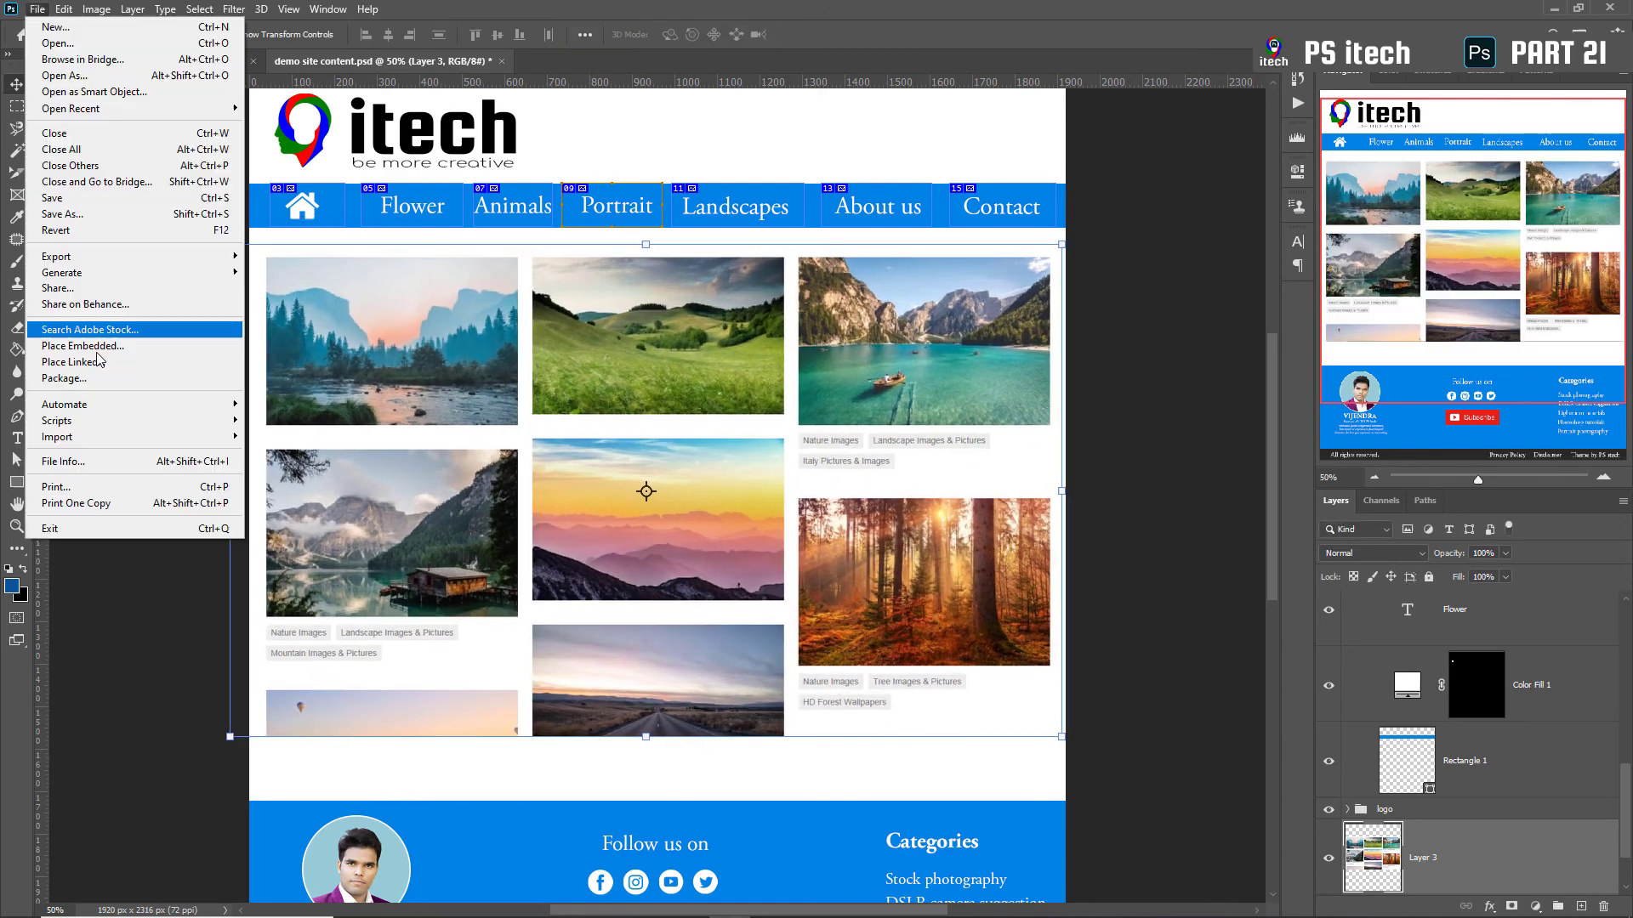
{"action": "mouse_move", "coordinate": [102, 256]}
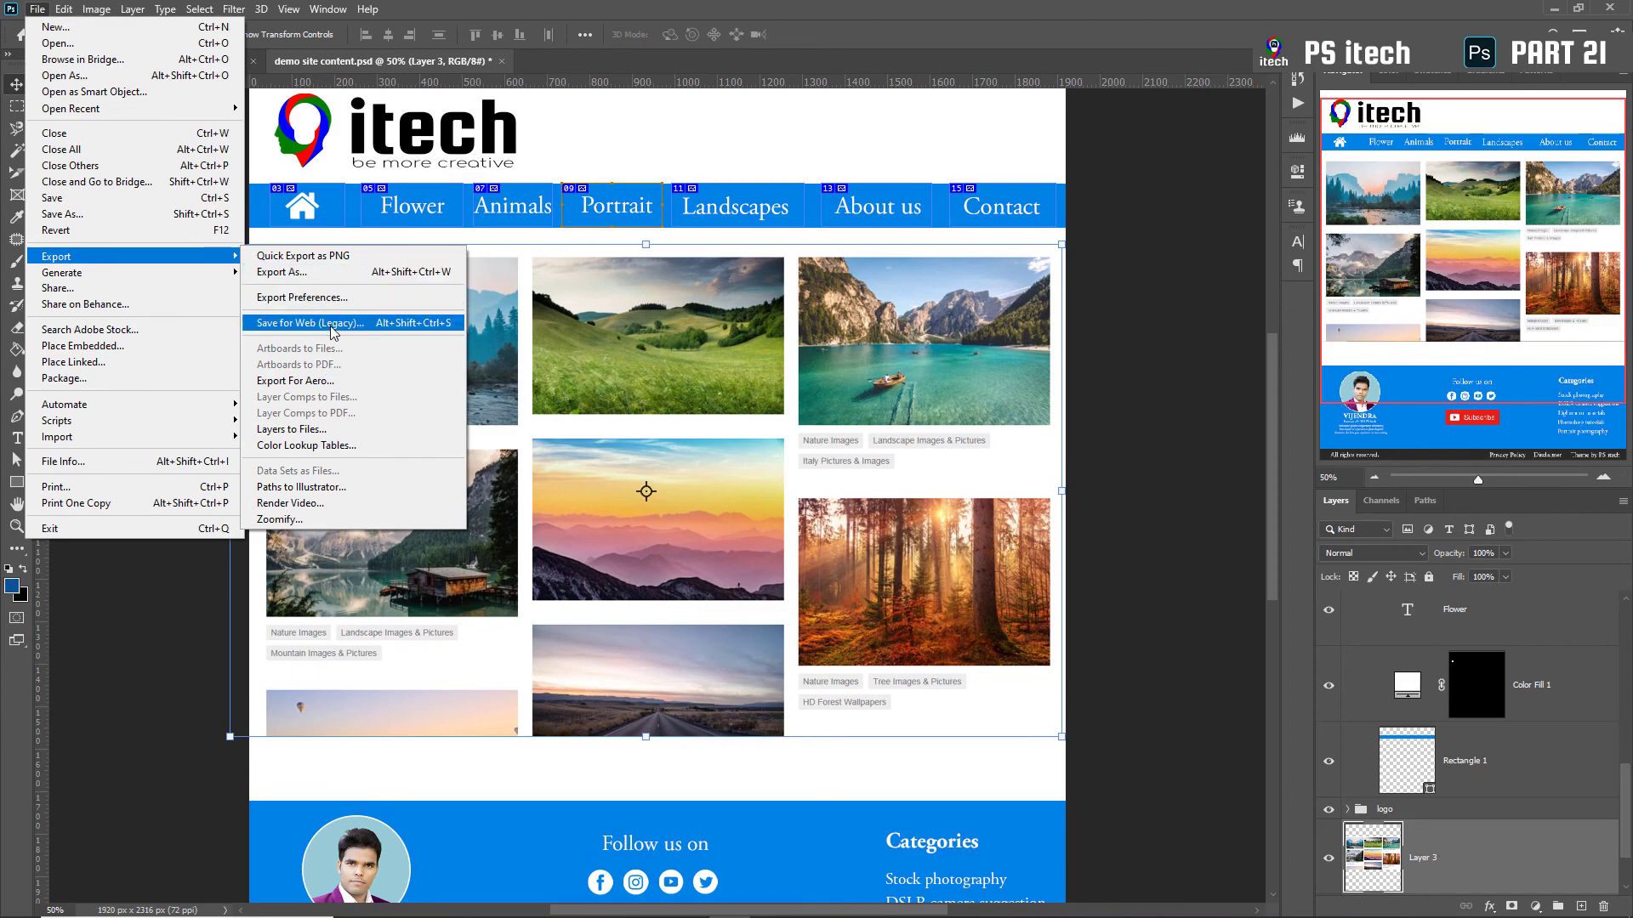
{"action": "left_click", "coordinate": [332, 324]}
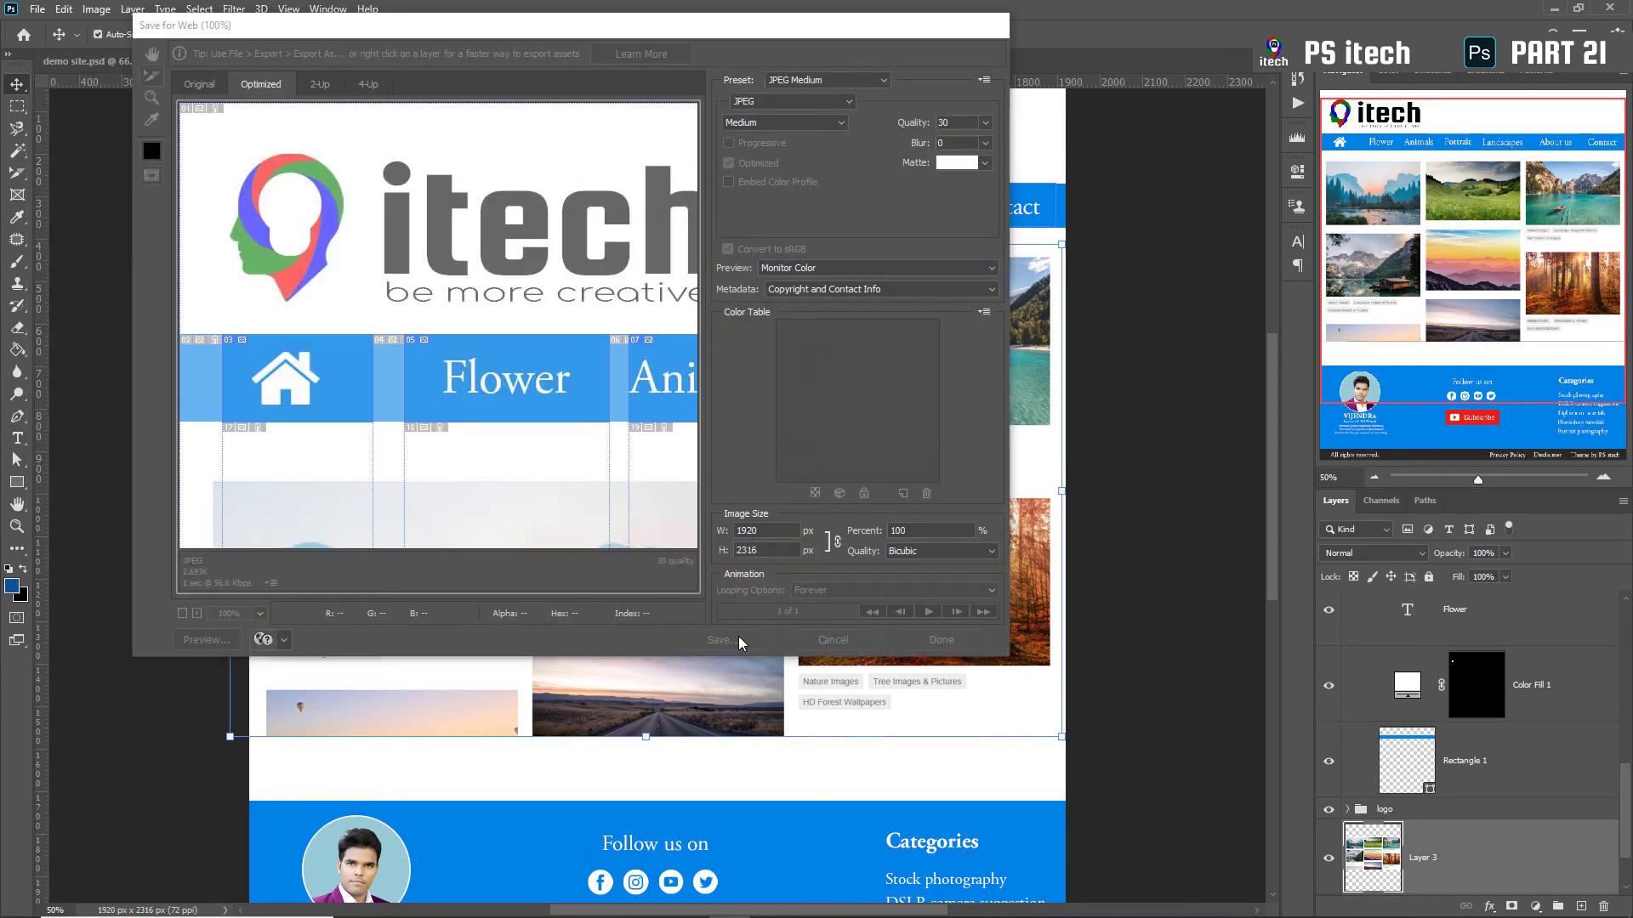
{"action": "left_click", "coordinate": [738, 639]}
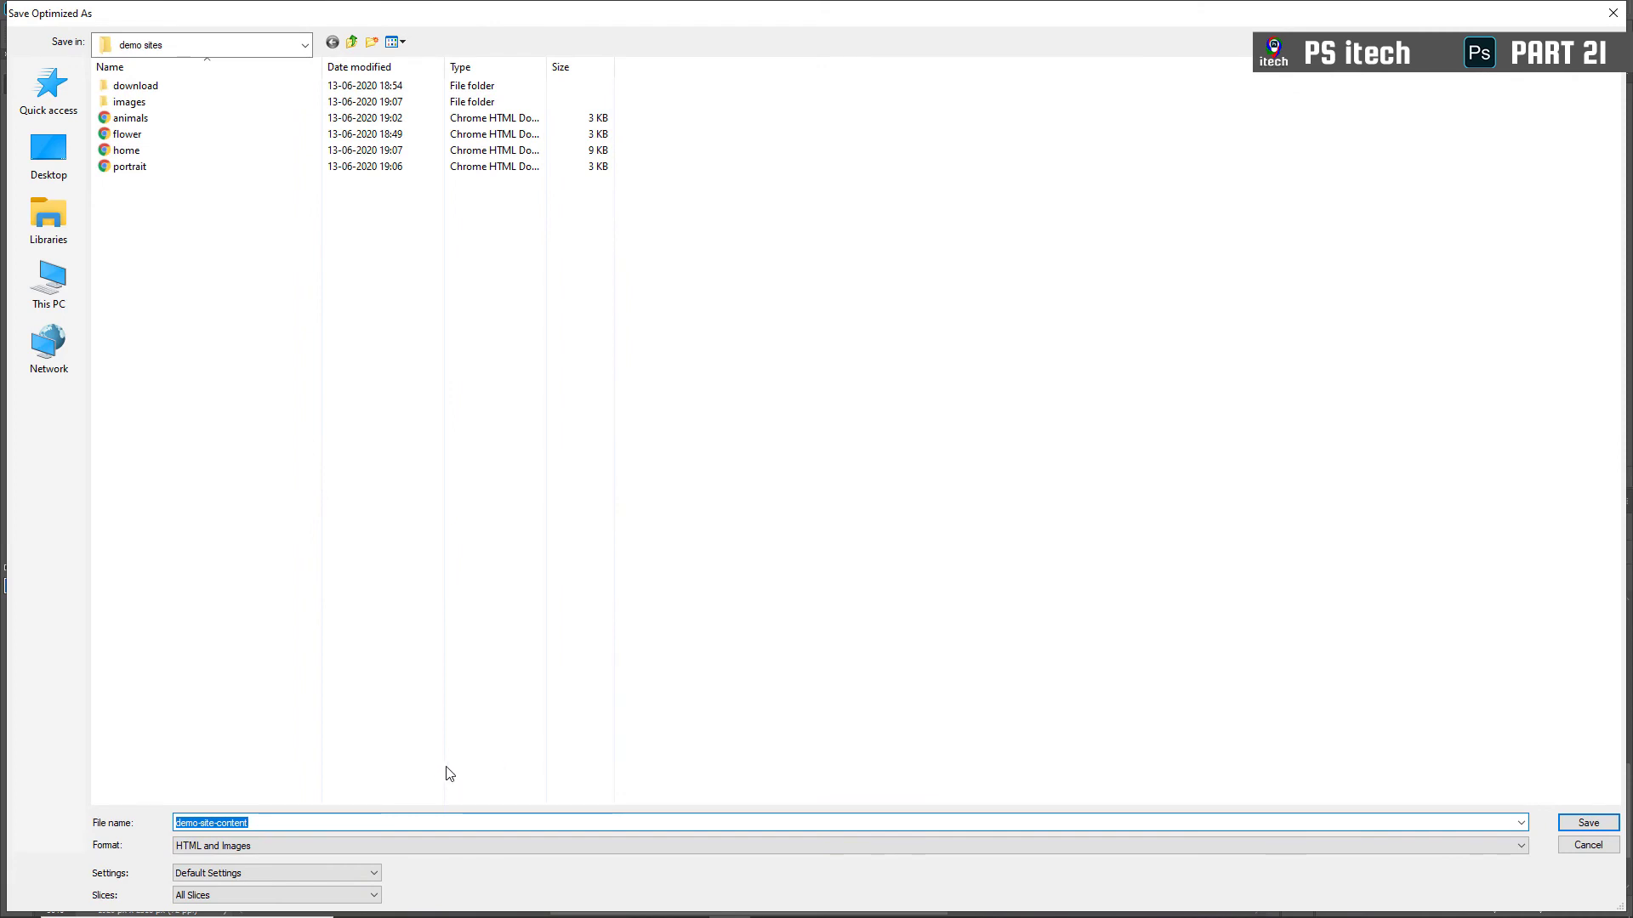
{"action": "key", "text": "BackSpace"}
{"action": "type", "text": "landscapes.html"}
{"action": "left_click", "coordinate": [1588, 822]}
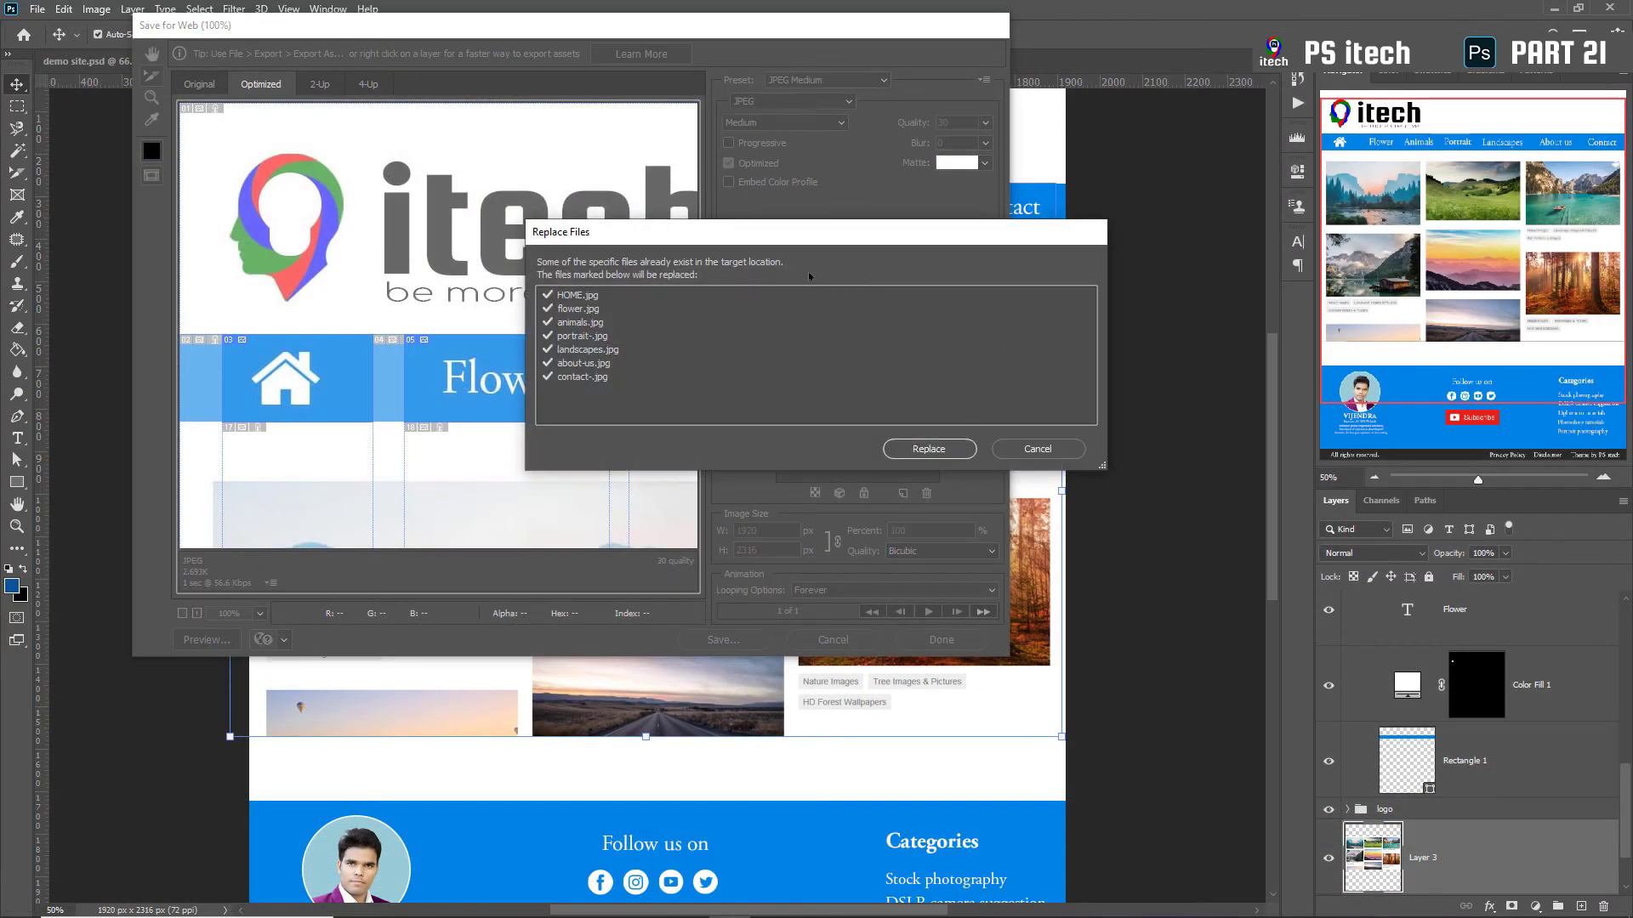
{"action": "left_click", "coordinate": [944, 452]}
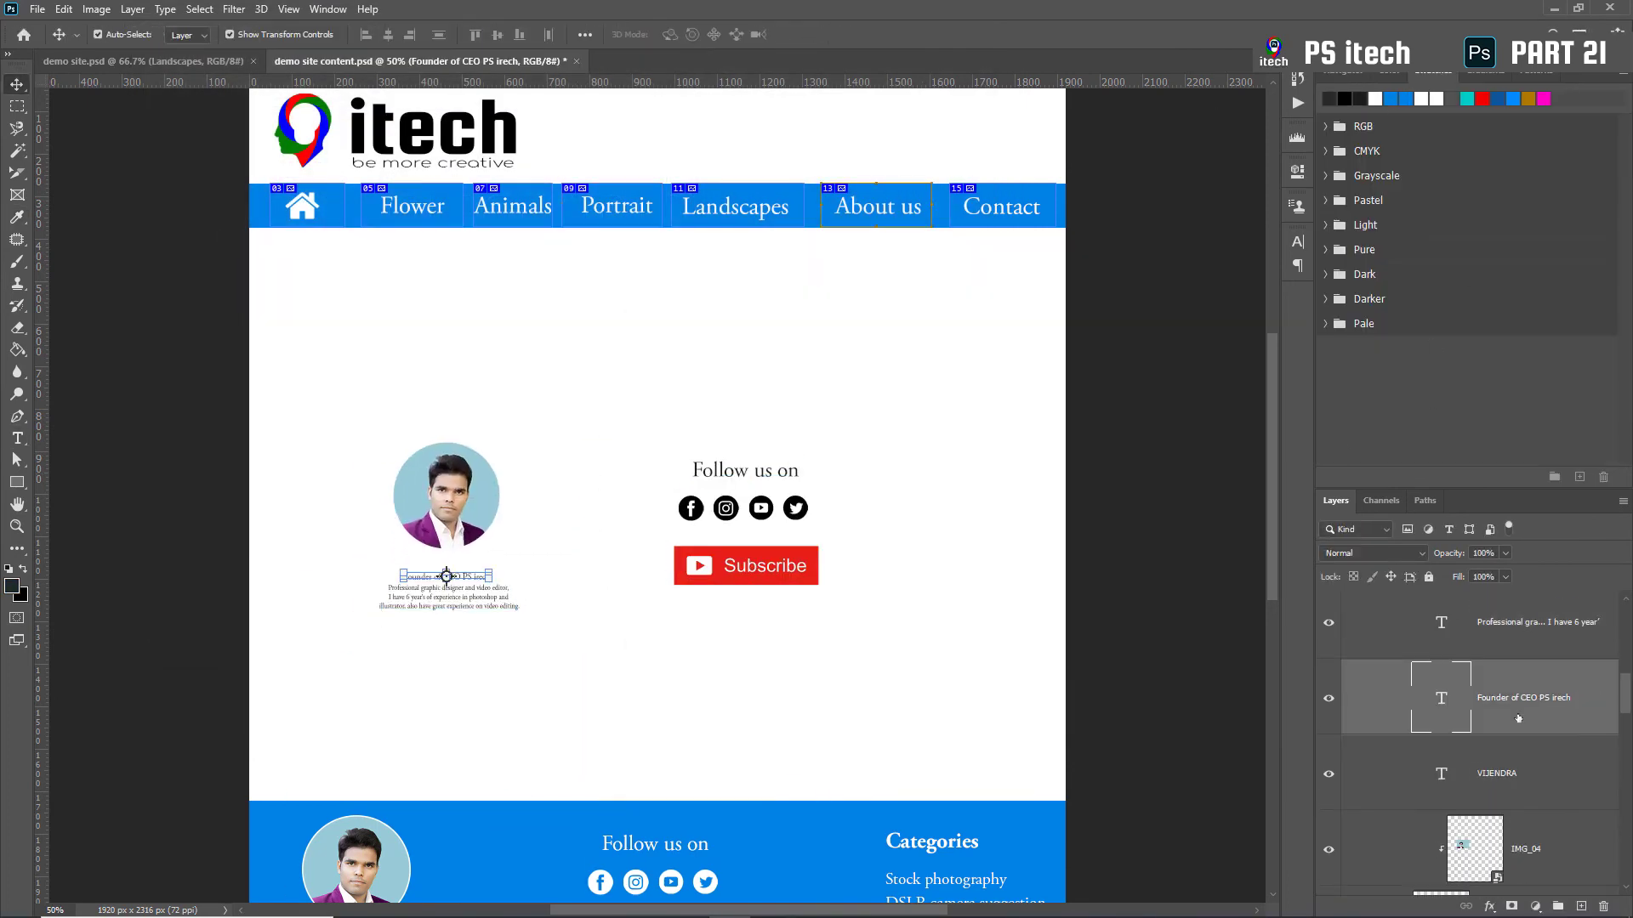
Minimize Photoshop, open the home page from the demo sites folder in Chrome and review its category sections
{"action": "right_click", "coordinate": [753, 424]}
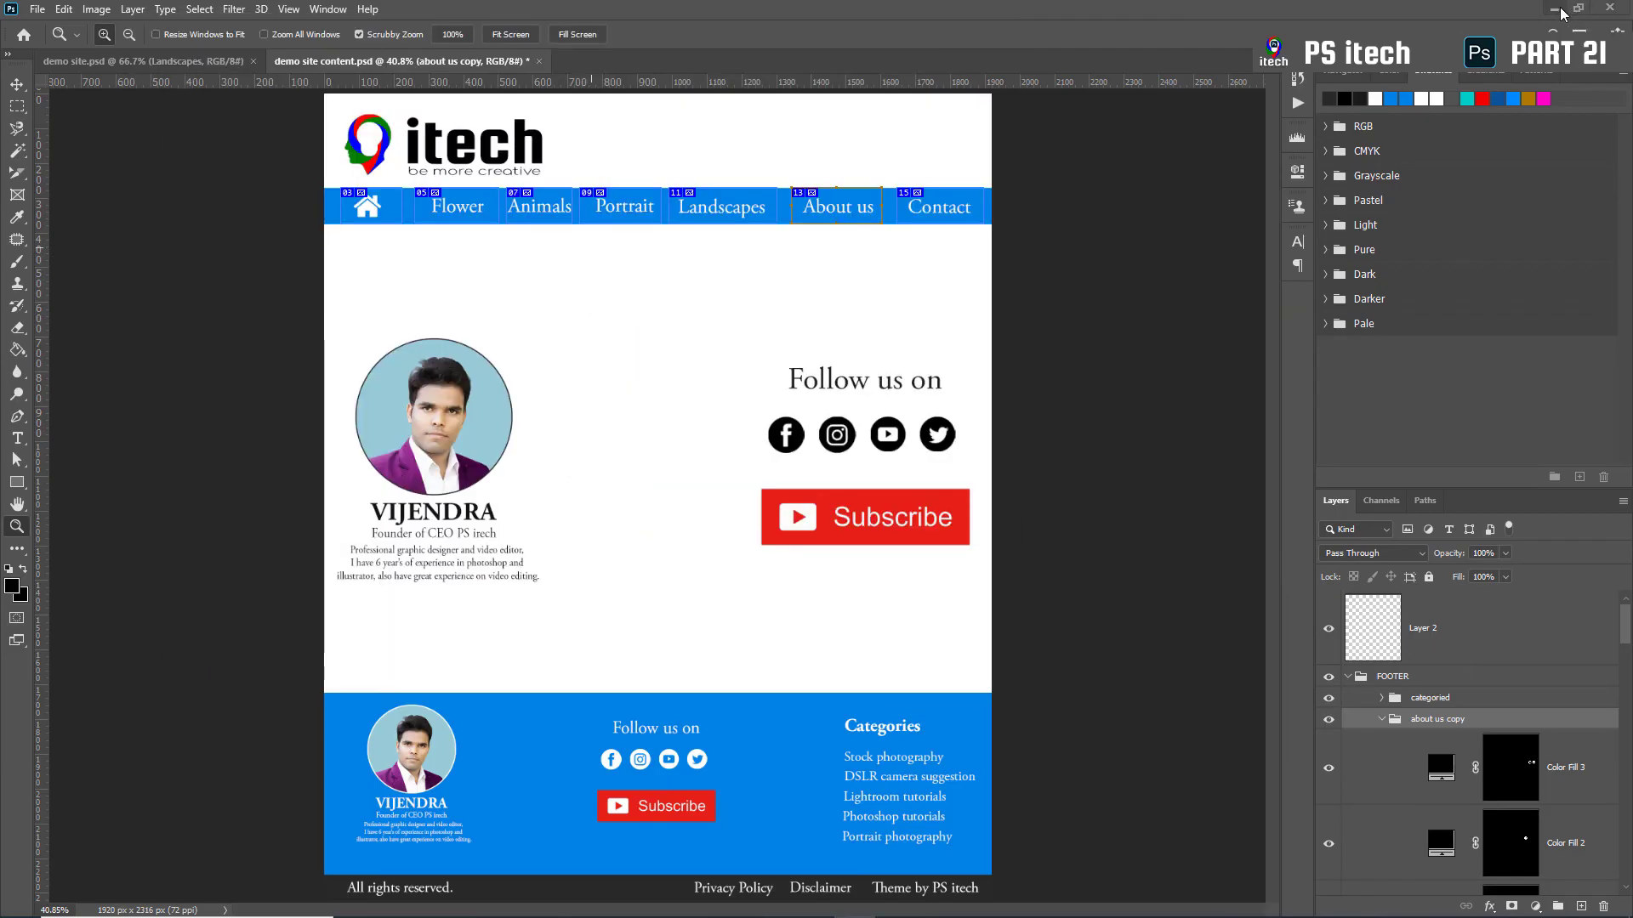
{"action": "left_click", "coordinate": [1561, 10]}
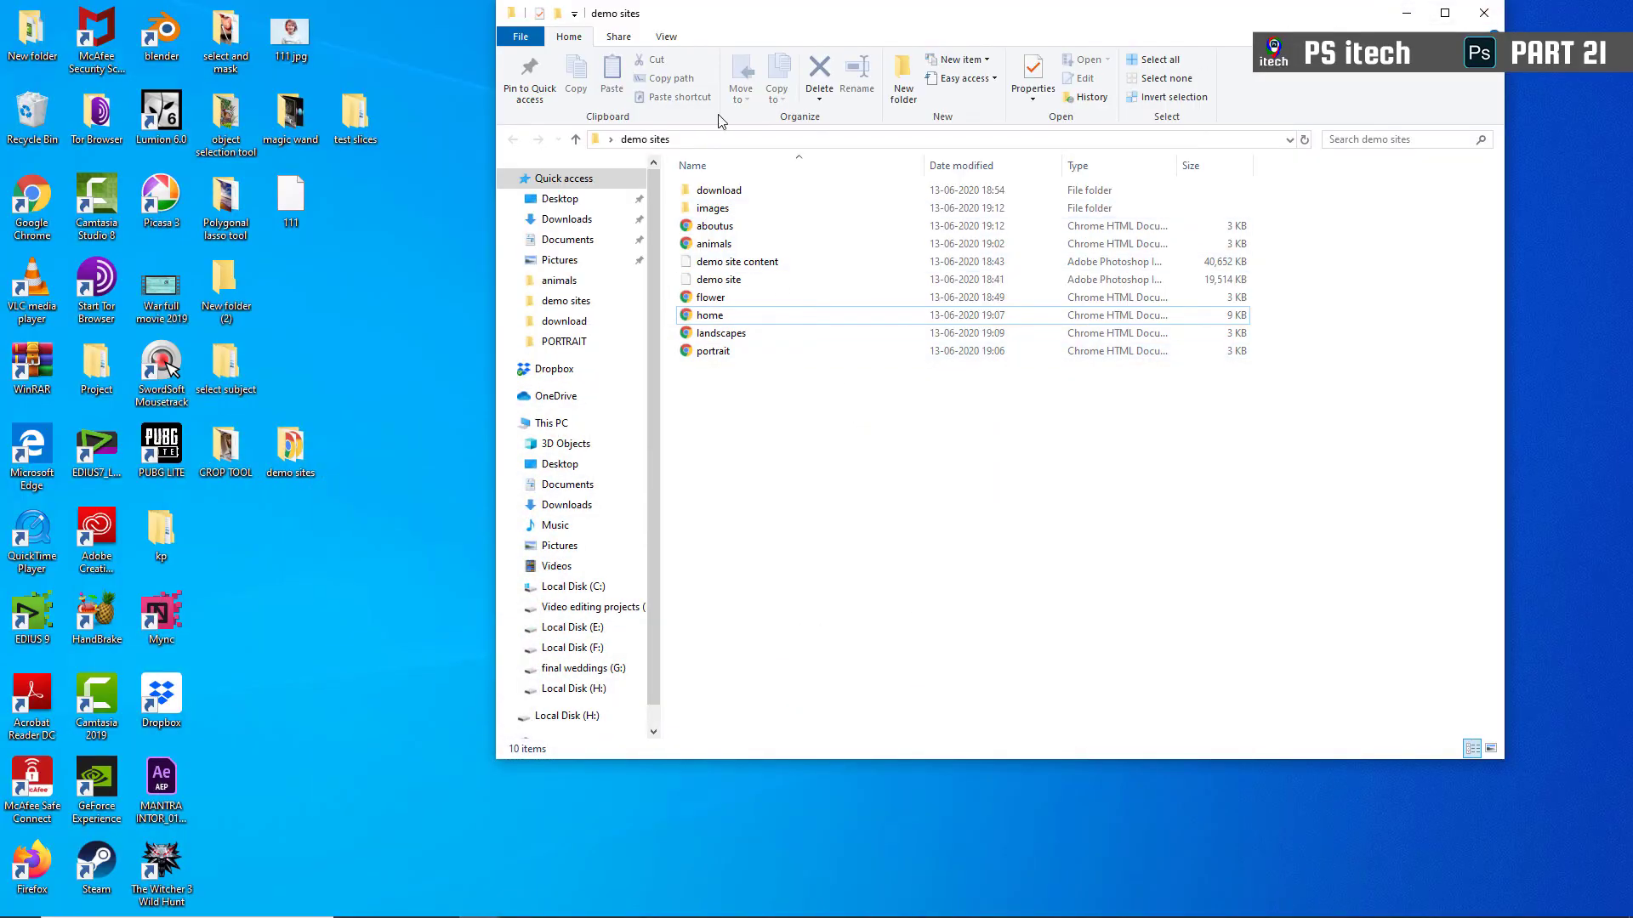
{"action": "left_click", "coordinate": [1484, 13]}
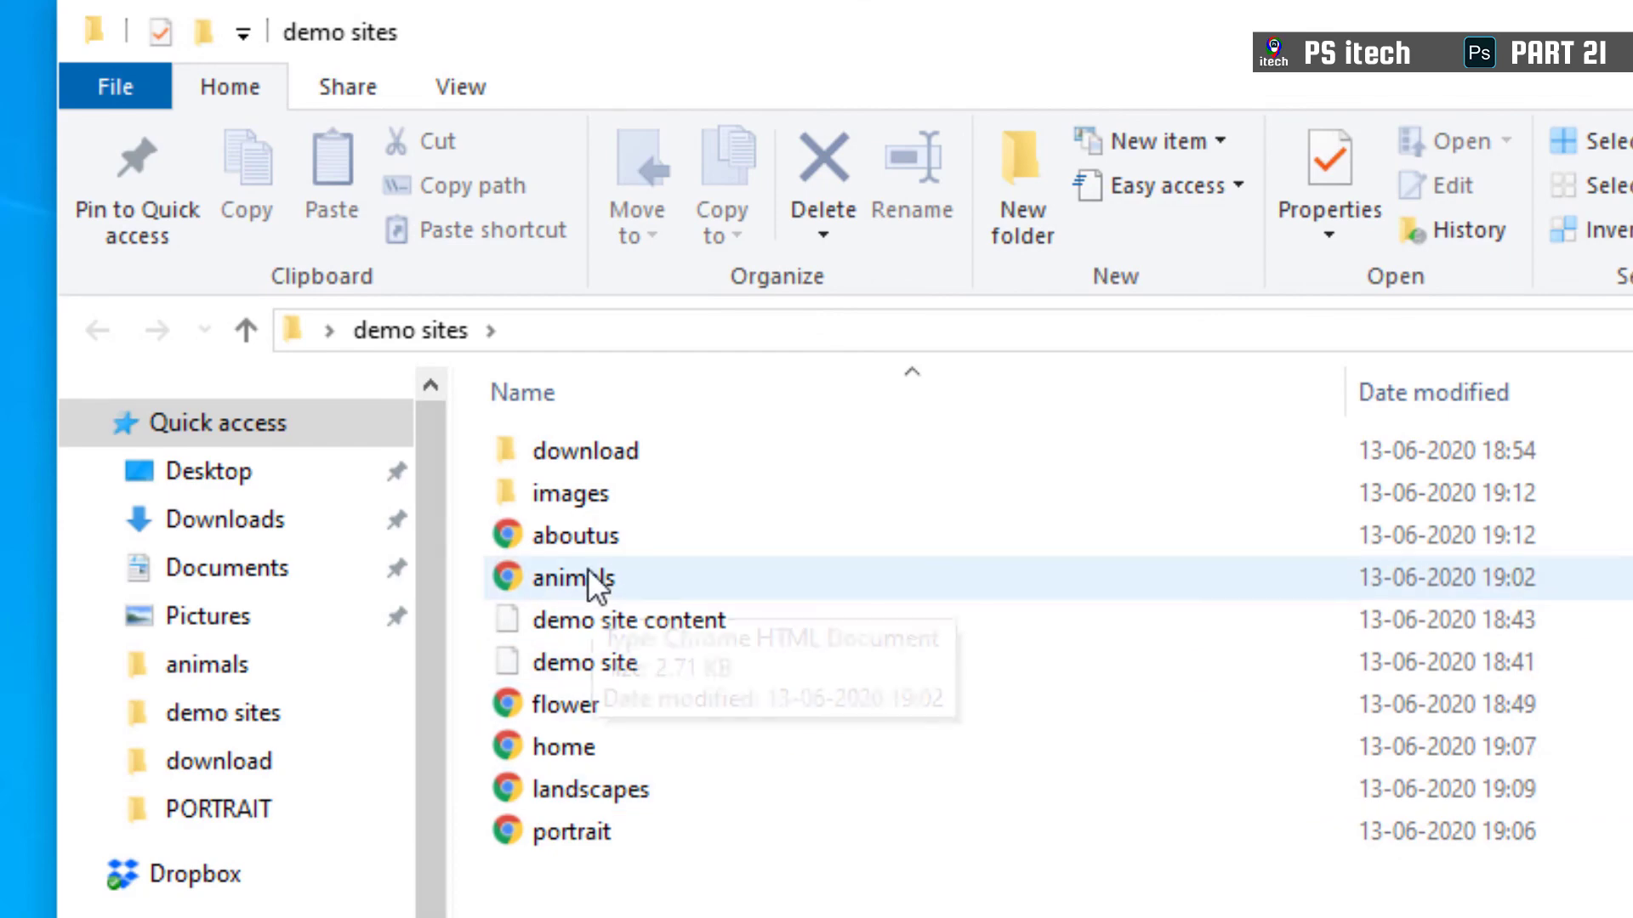
{"action": "left_click", "coordinate": [583, 761]}
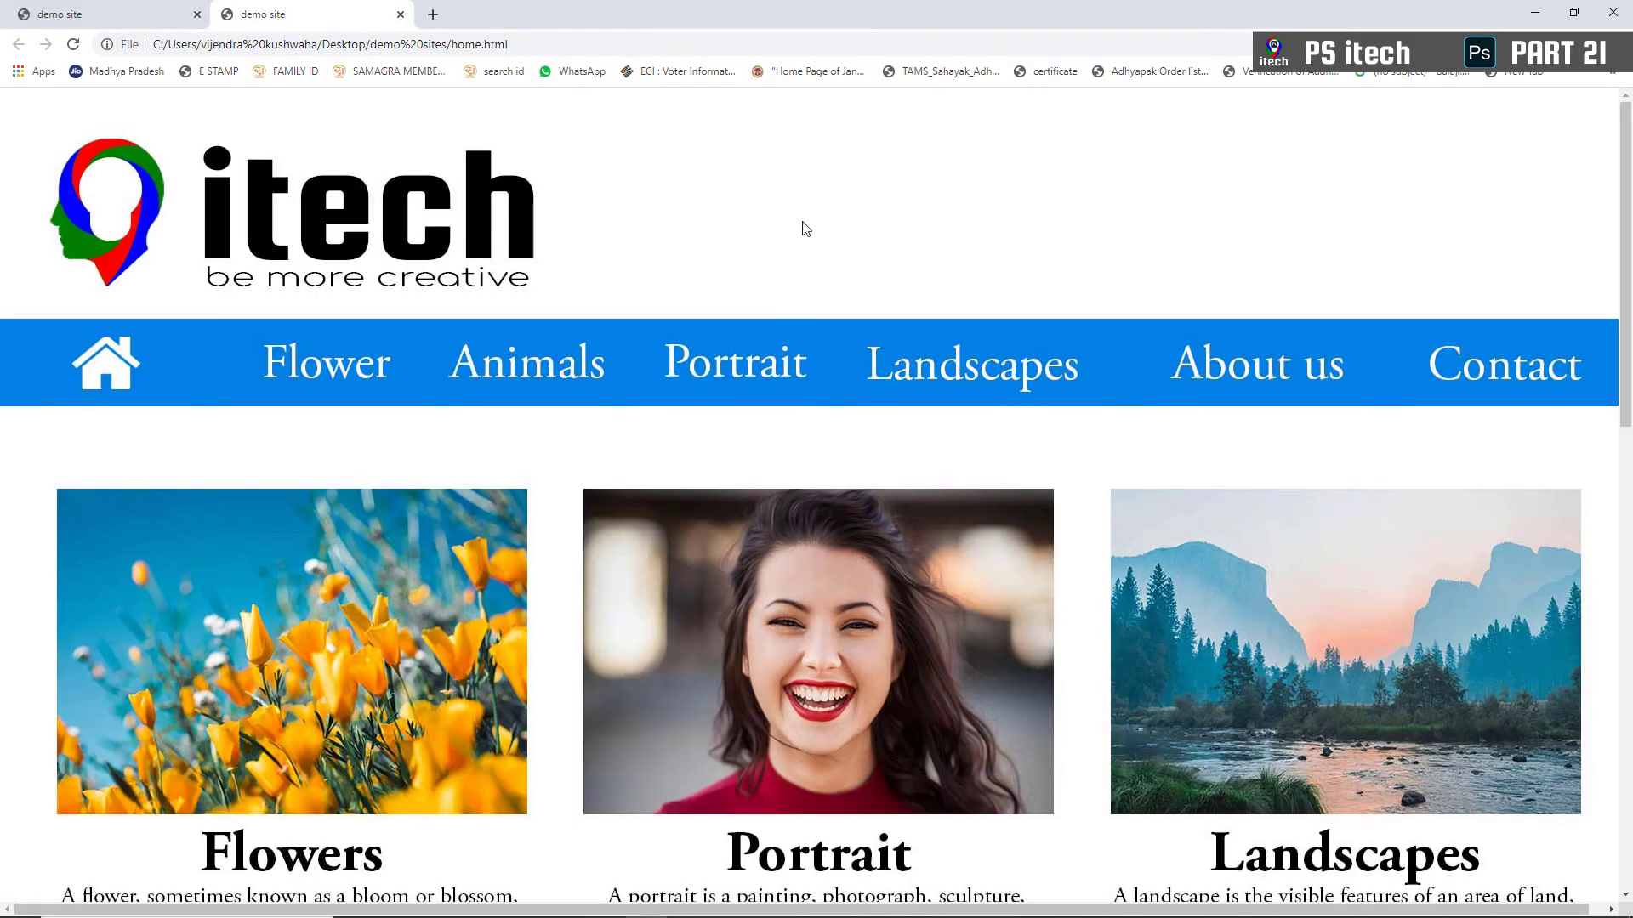
{"action": "scroll", "coordinate": [1188, 267], "scroll_direction": "down", "scroll_amount": 6}
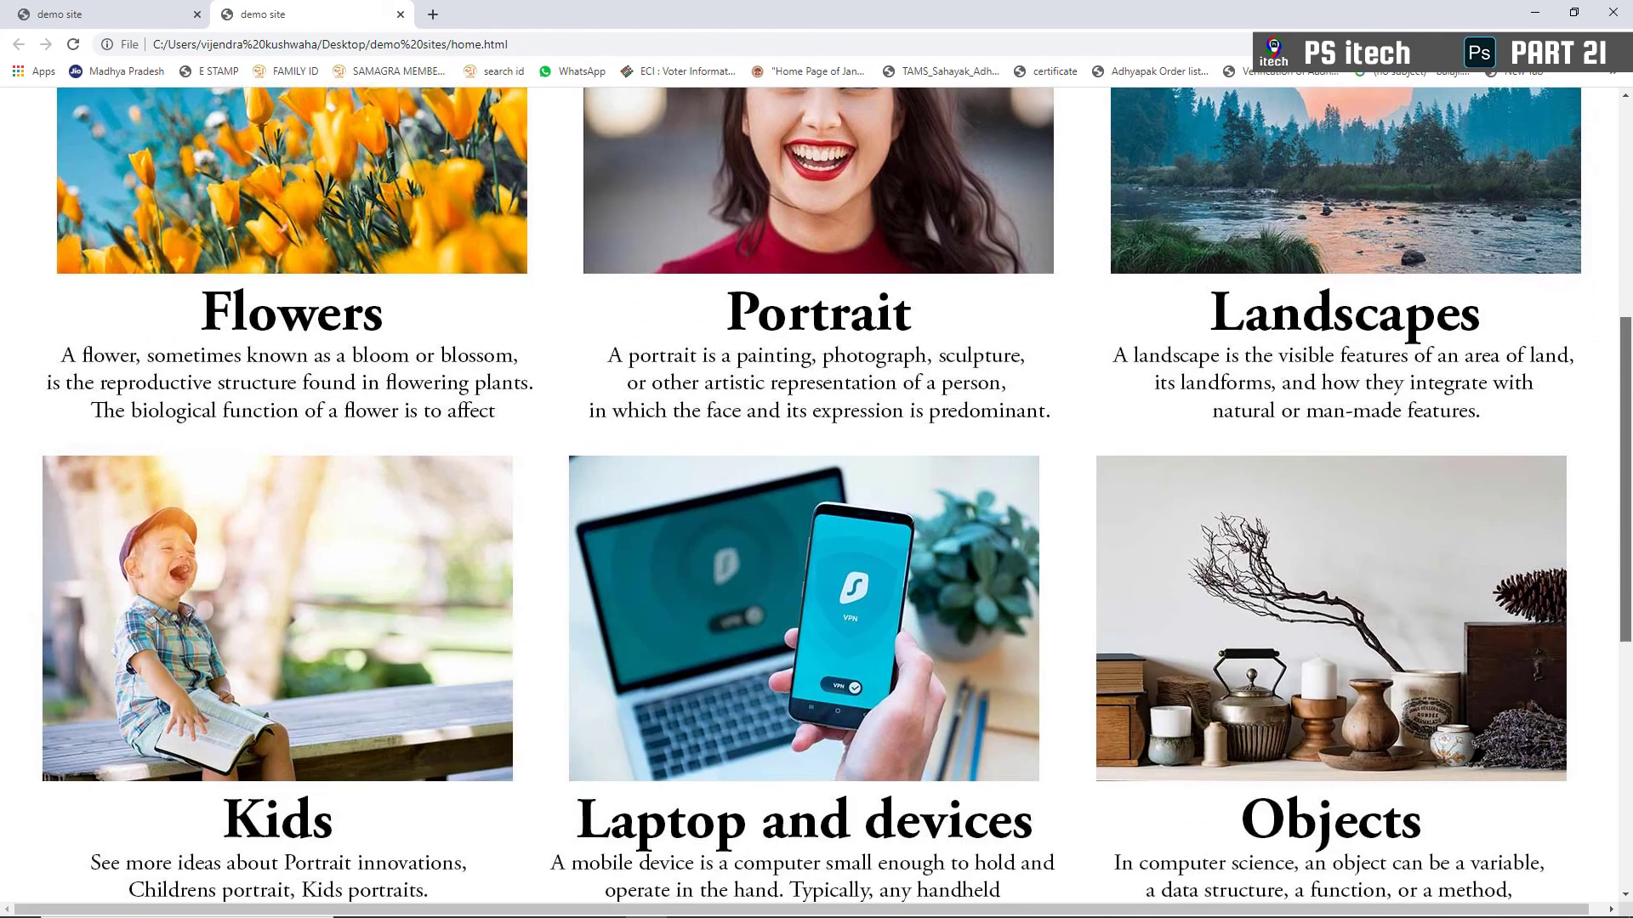
{"action": "scroll", "coordinate": [1630, 674], "scroll_direction": "down", "scroll_amount": 7}
{"action": "scroll", "coordinate": [587, 263], "scroll_direction": "up", "scroll_amount": 8}
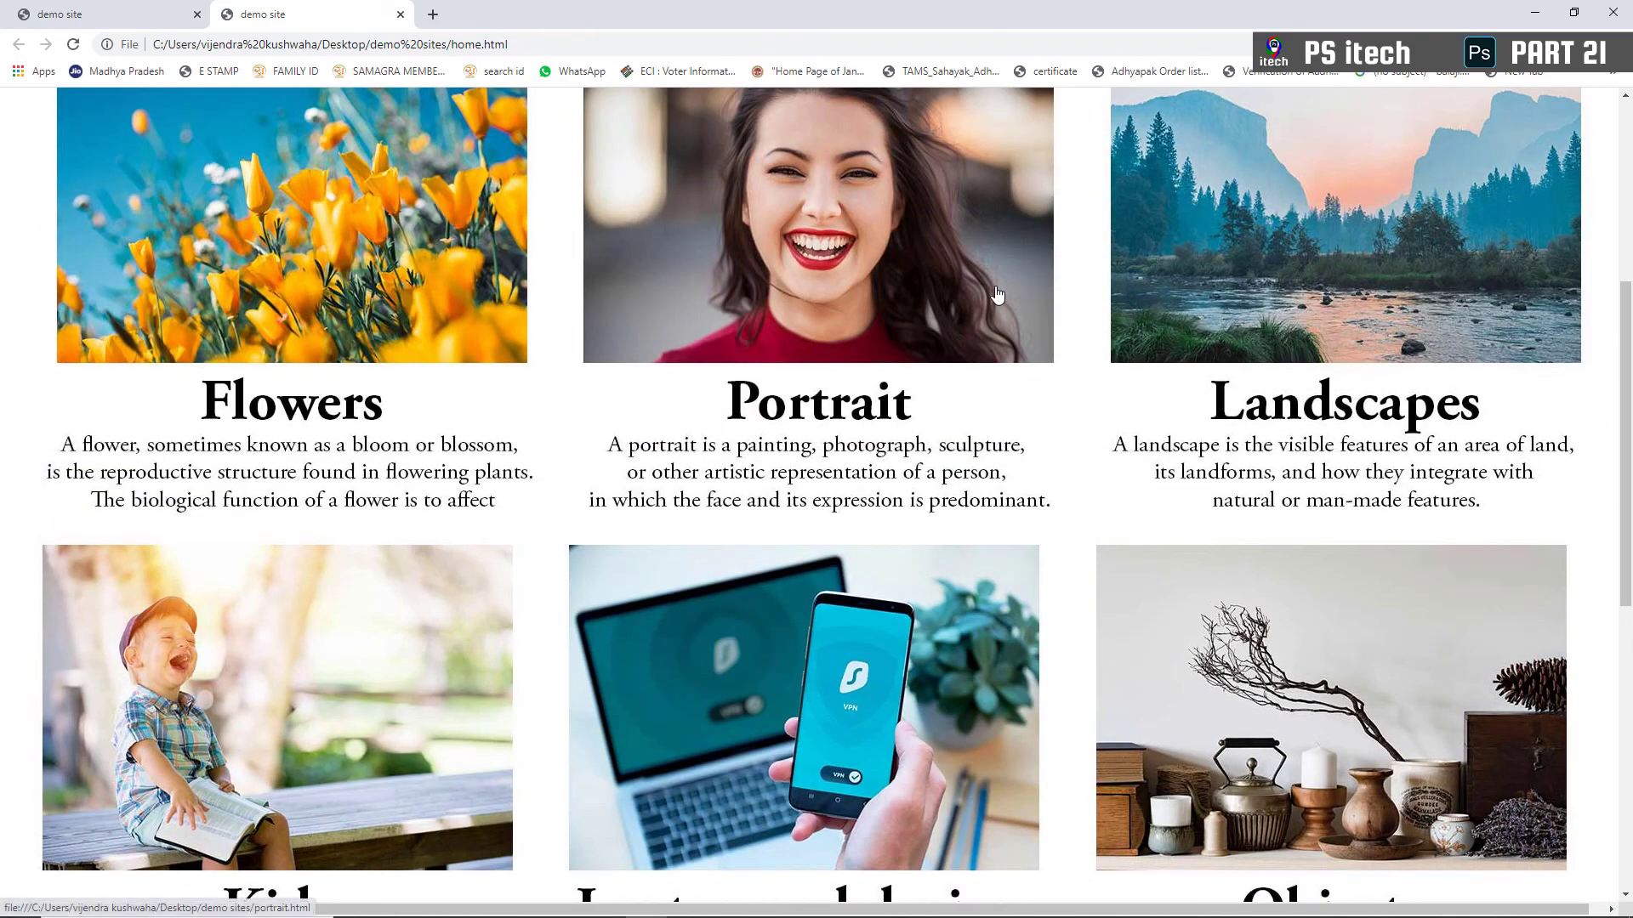
{"action": "left_click_drag", "start_coordinate": [1624, 385], "coordinate": [1624, 474]}
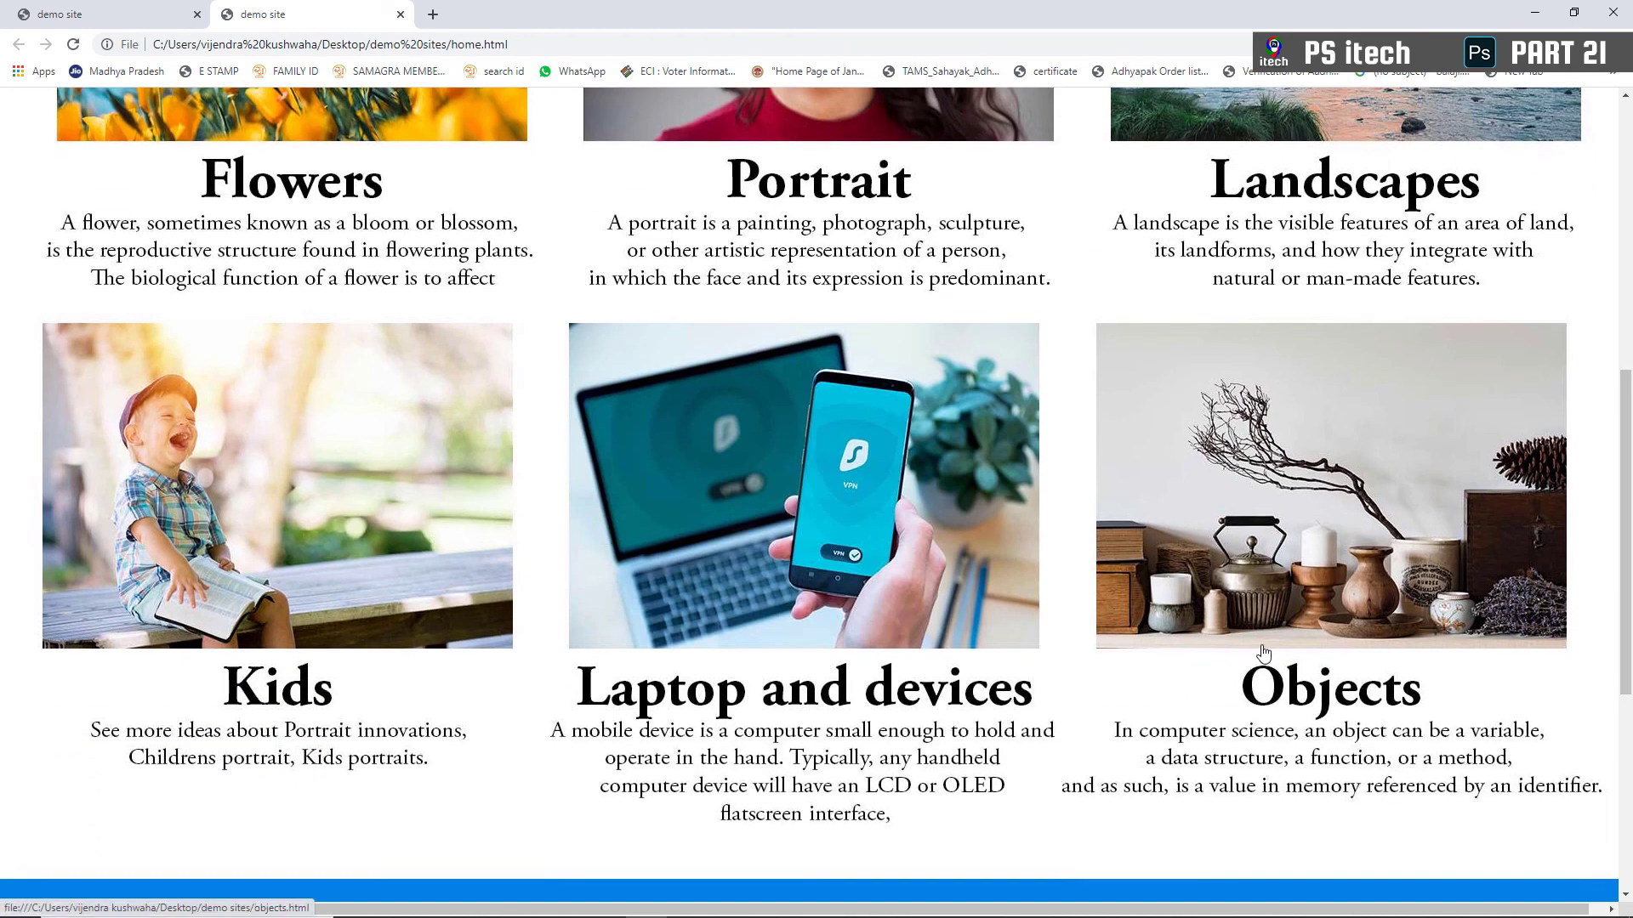
{"action": "left_click_drag", "start_coordinate": [1628, 583], "coordinate": [1629, 374]}
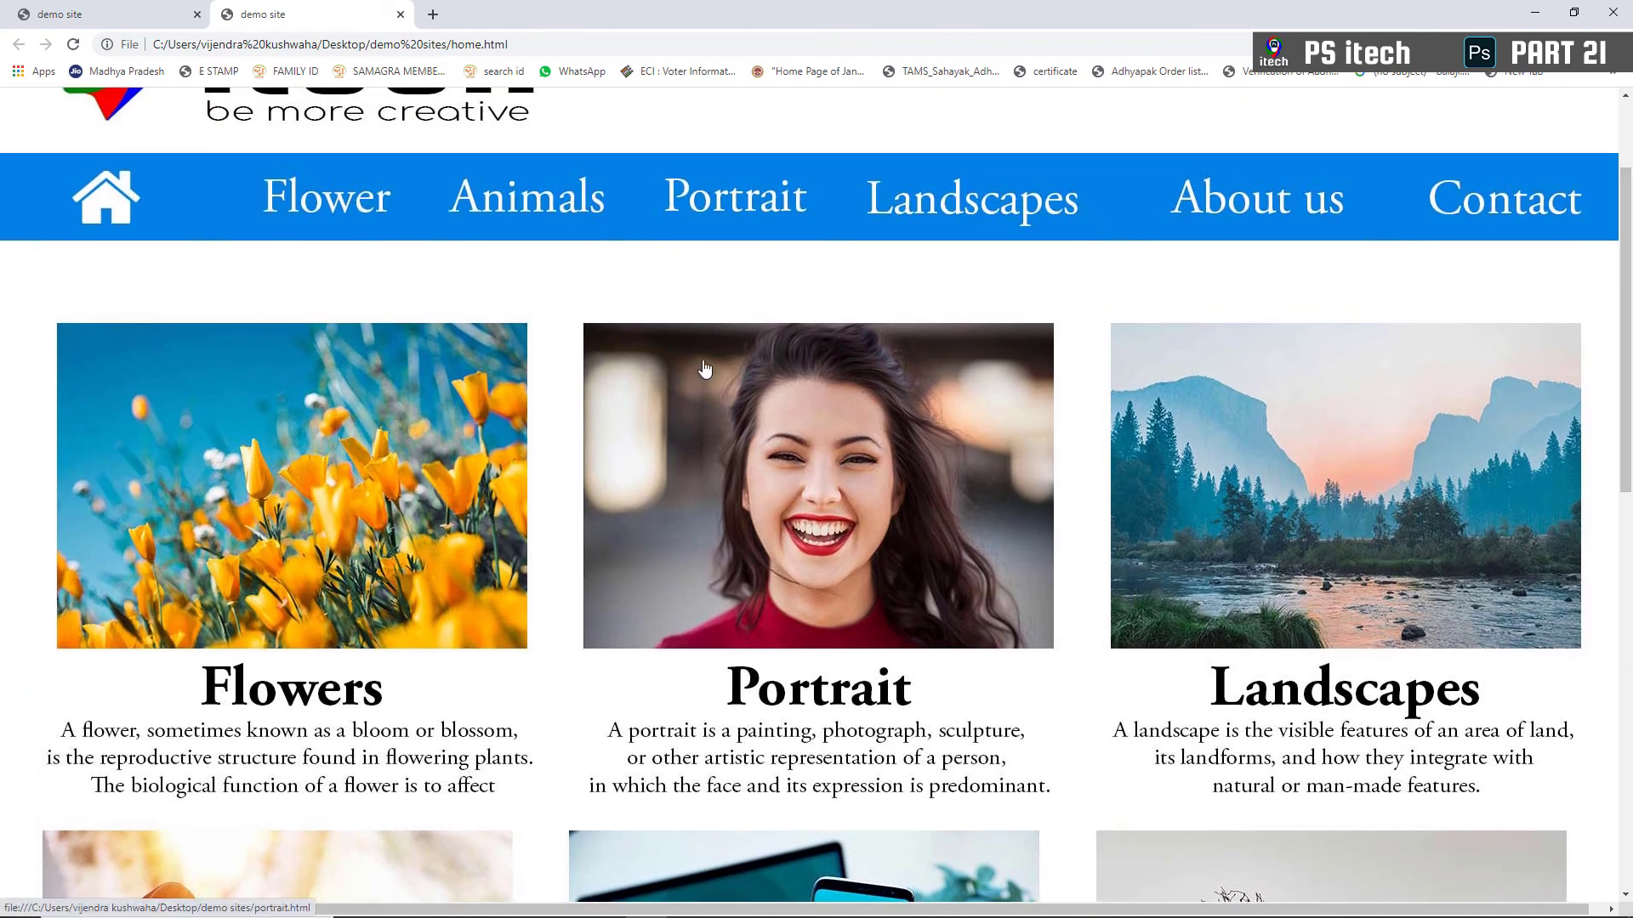
Follow the Portrait picture link on the home page and look through the portrait page down to its footer
{"action": "left_click", "coordinate": [757, 469]}
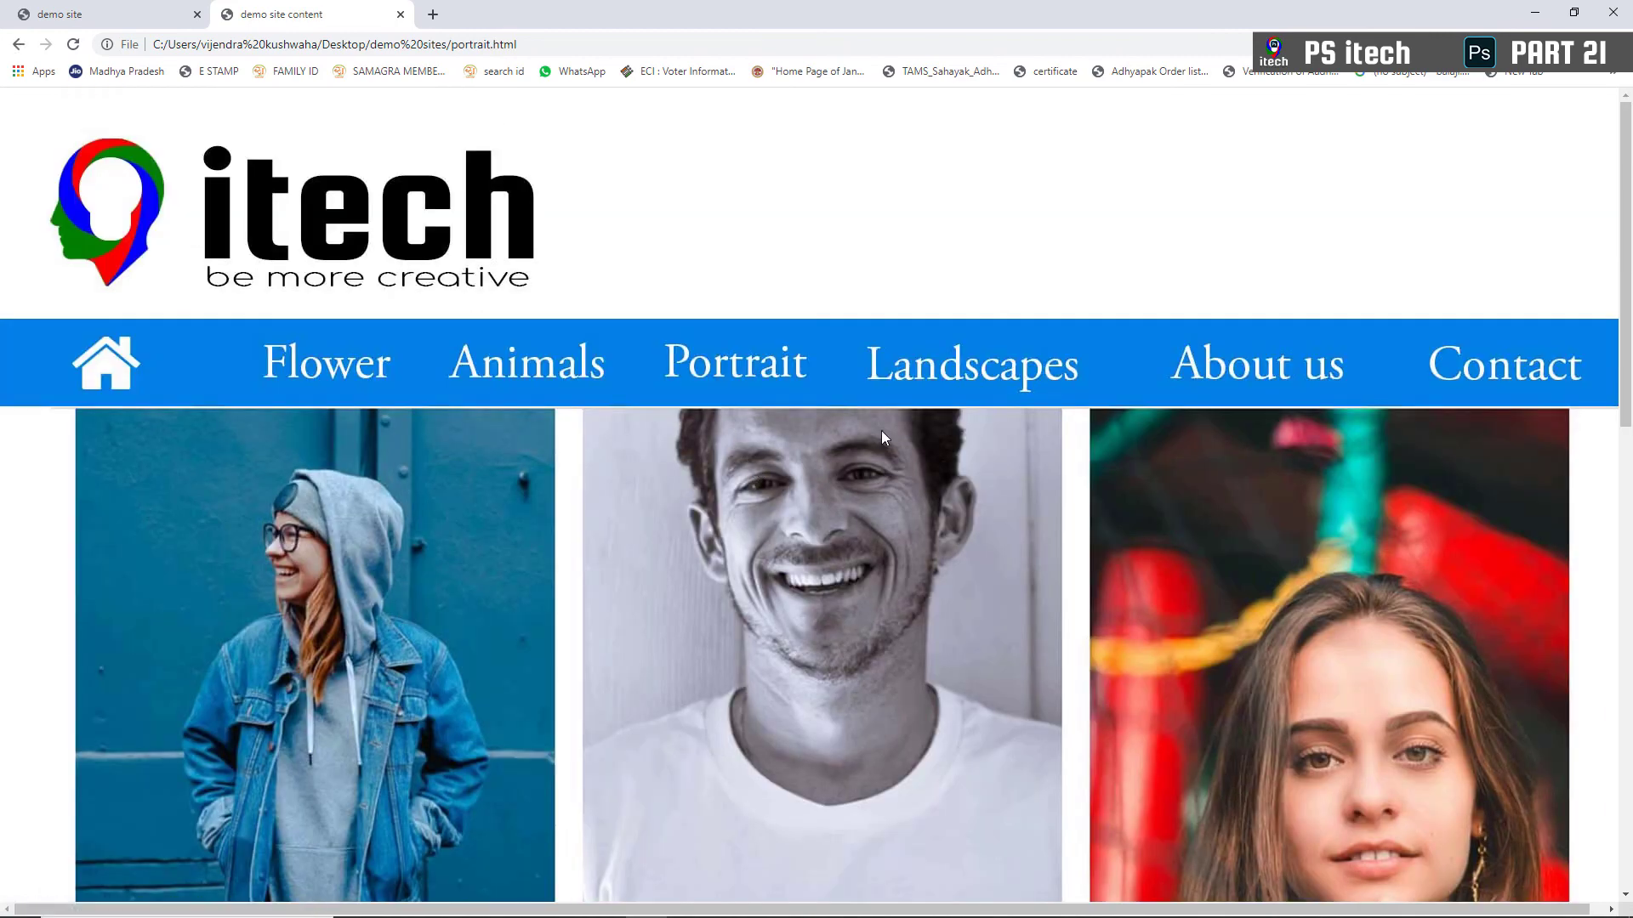
{"action": "scroll", "coordinate": [881, 430], "scroll_direction": "down", "scroll_amount": 6}
{"action": "scroll", "coordinate": [926, 524], "scroll_direction": "down", "scroll_amount": 3}
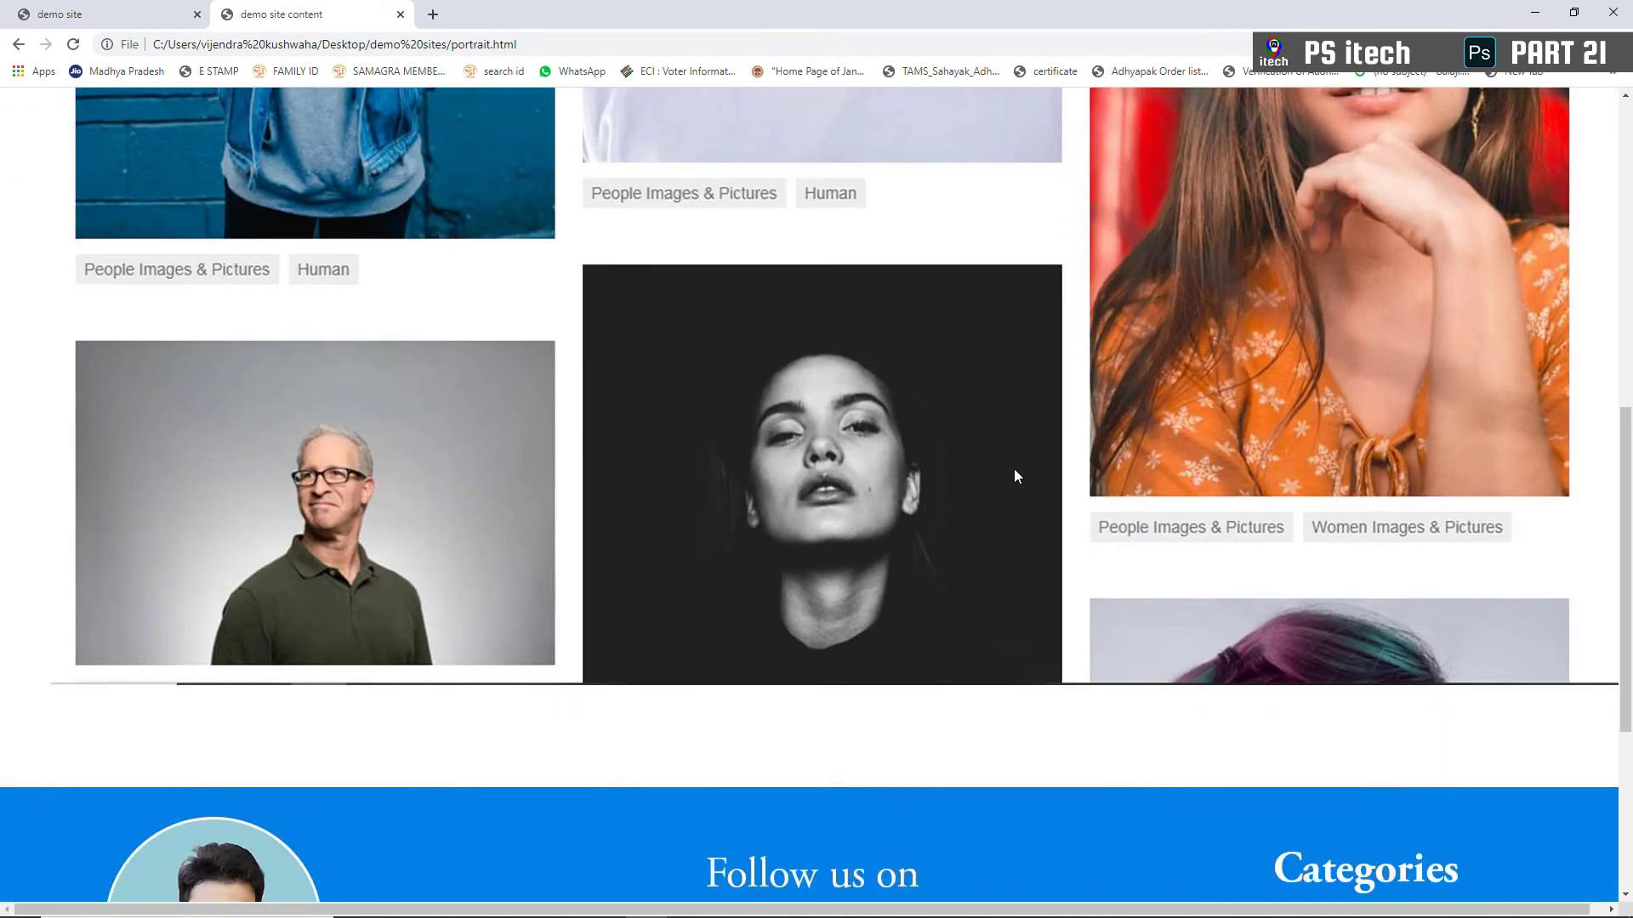
{"action": "scroll", "coordinate": [932, 293], "scroll_direction": "up", "scroll_amount": 5}
{"action": "scroll", "coordinate": [790, 308], "scroll_direction": "up", "scroll_amount": 4}
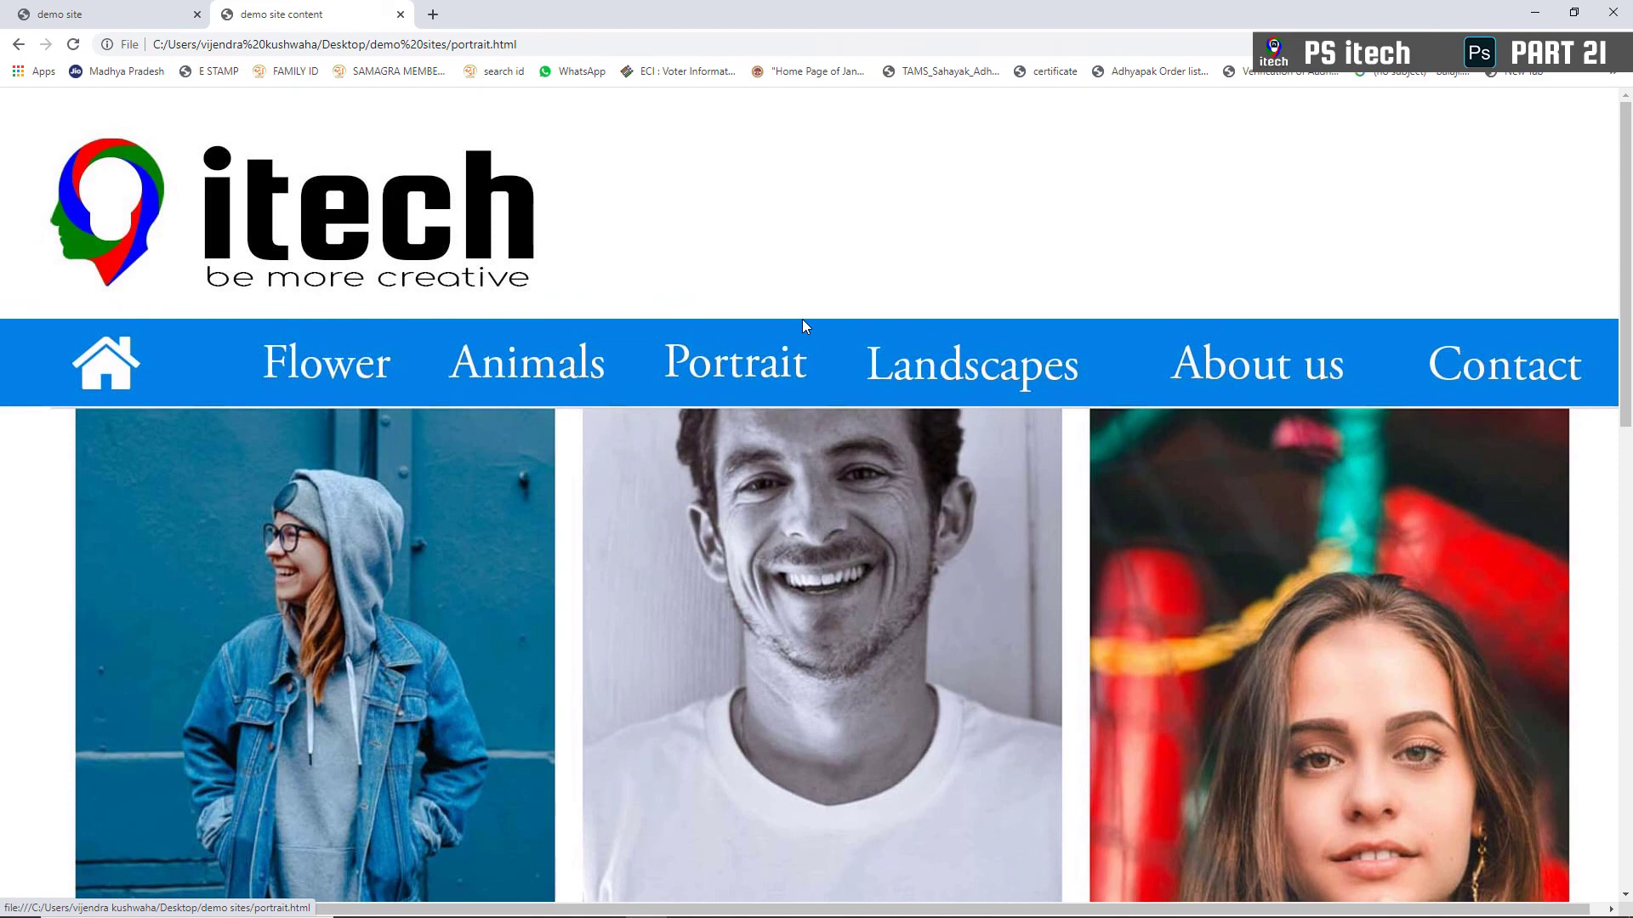
Check the Animals page down to its footer, then follow the site's Landscapes link and view that page
{"action": "left_click", "coordinate": [513, 380]}
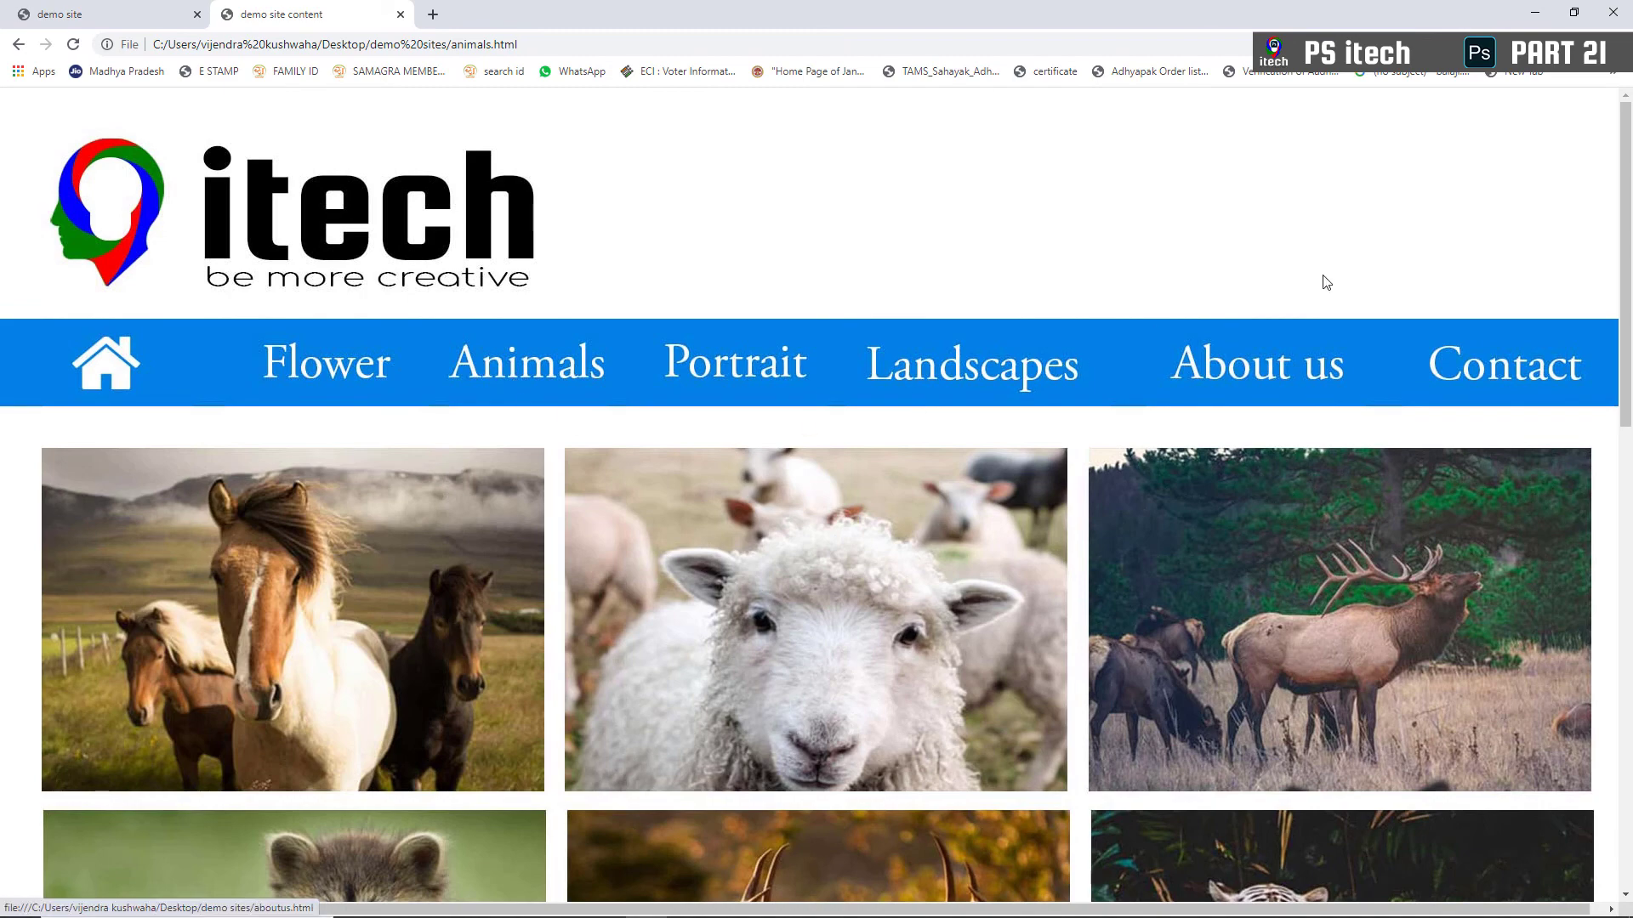
{"action": "left_click_drag", "start_coordinate": [1625, 264], "coordinate": [1630, 689]}
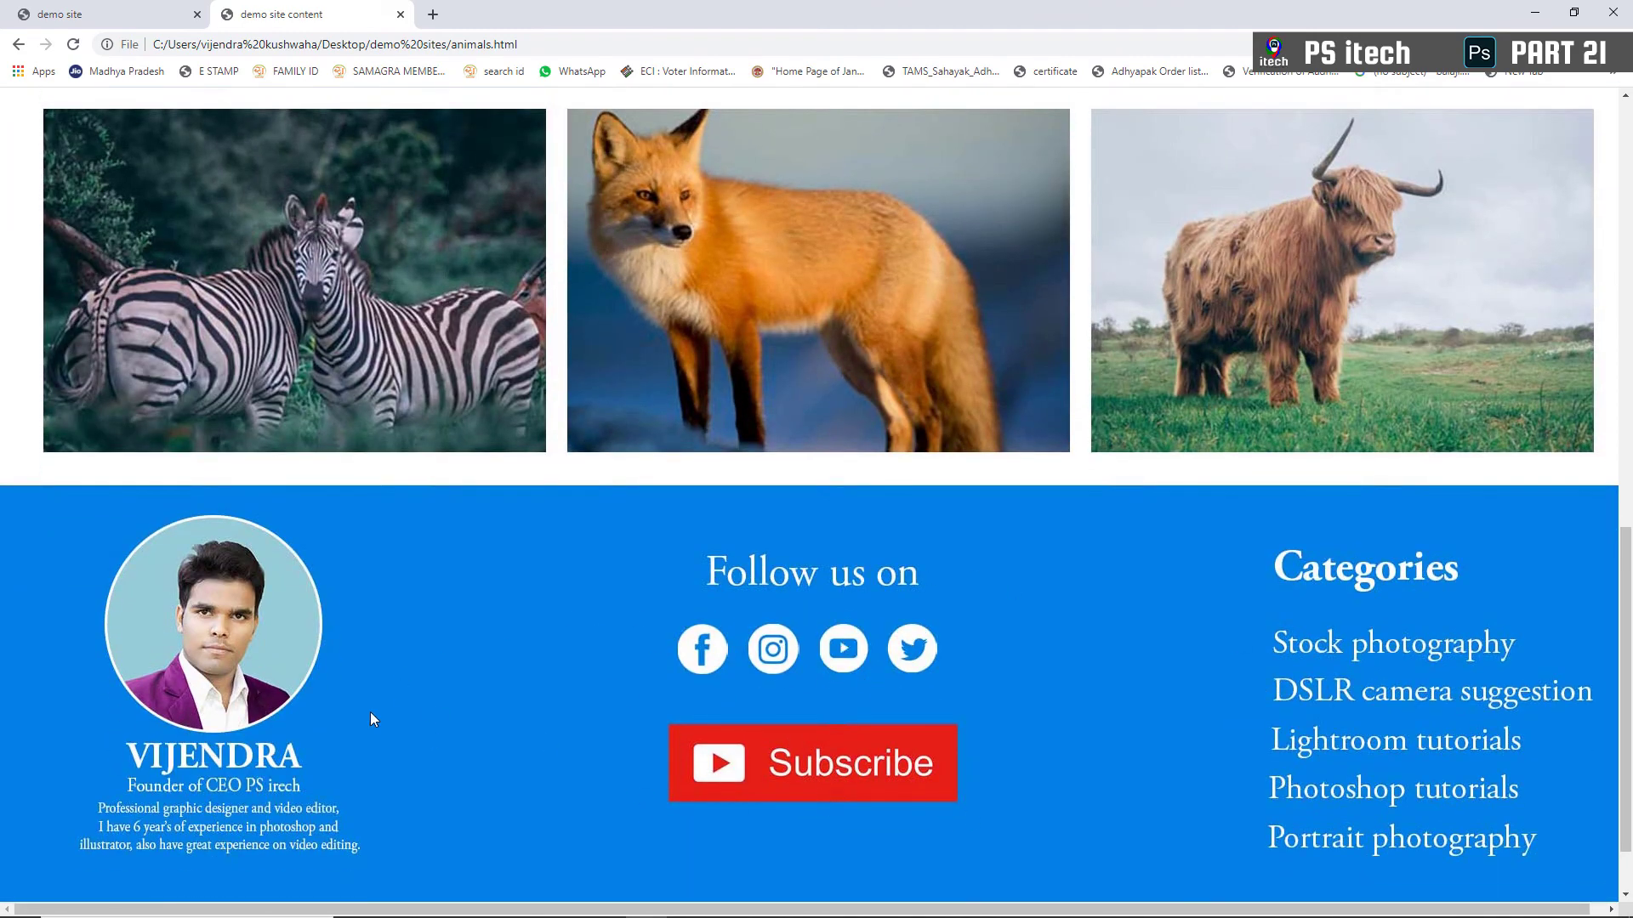
{"action": "left_click_drag", "start_coordinate": [1630, 689], "coordinate": [1630, 352]}
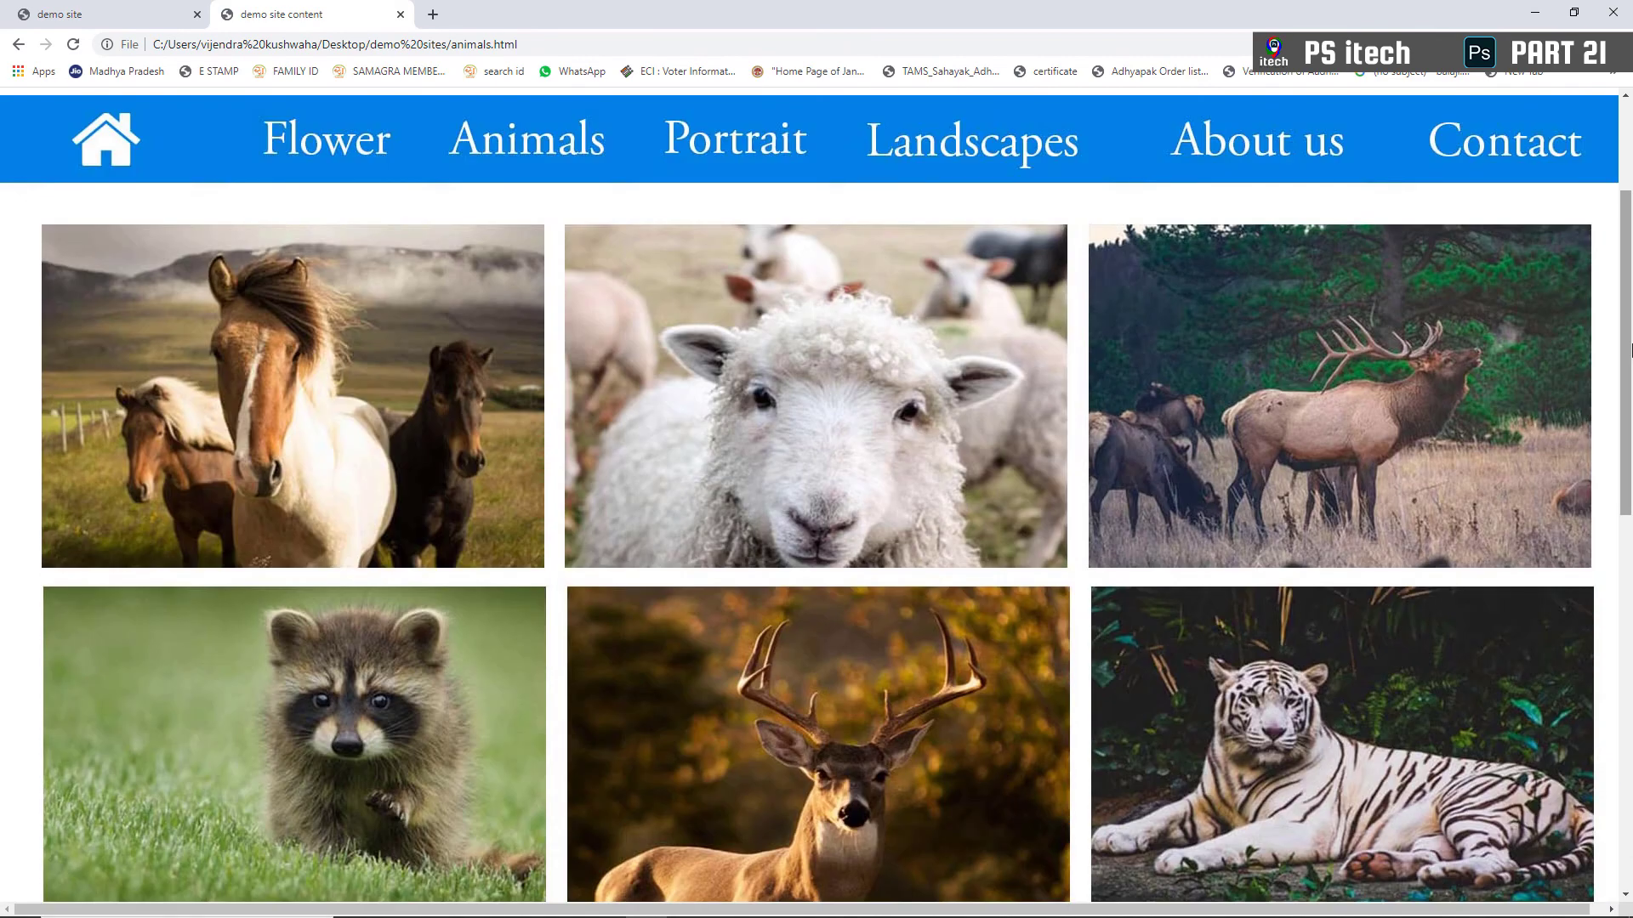
{"action": "left_click", "coordinate": [957, 152]}
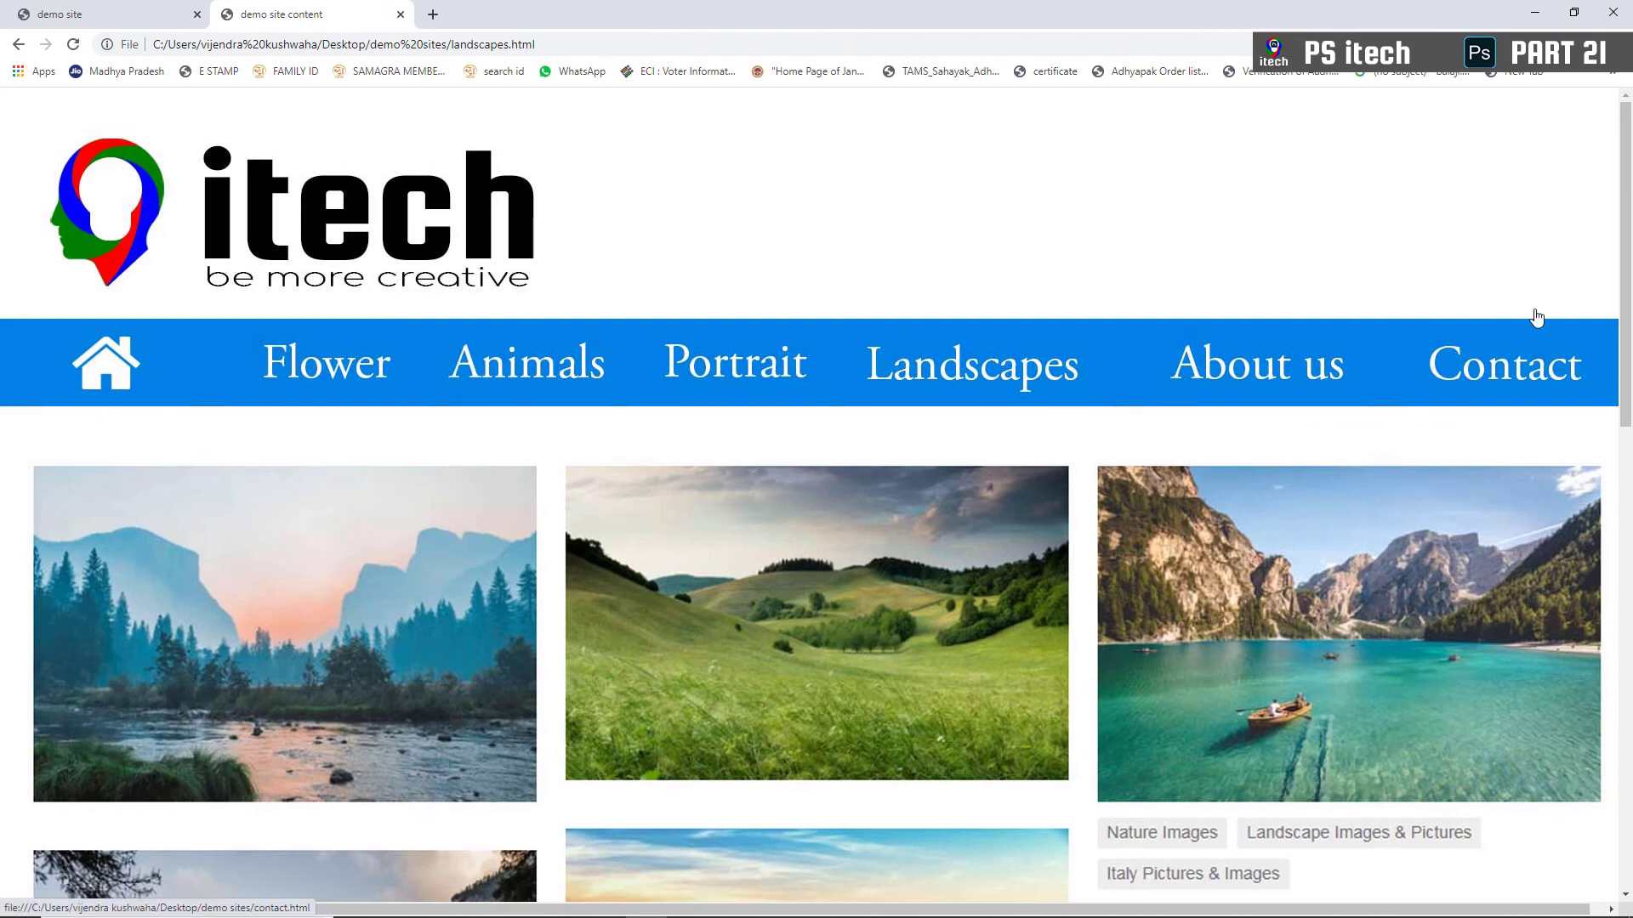
{"action": "mouse_move", "coordinate": [1625, 246]}
{"action": "left_mouse_down"}
{"action": "mouse_move", "coordinate": [1630, 626]}
{"action": "mouse_move", "coordinate": [1630, 245]}
{"action": "left_mouse_up"}
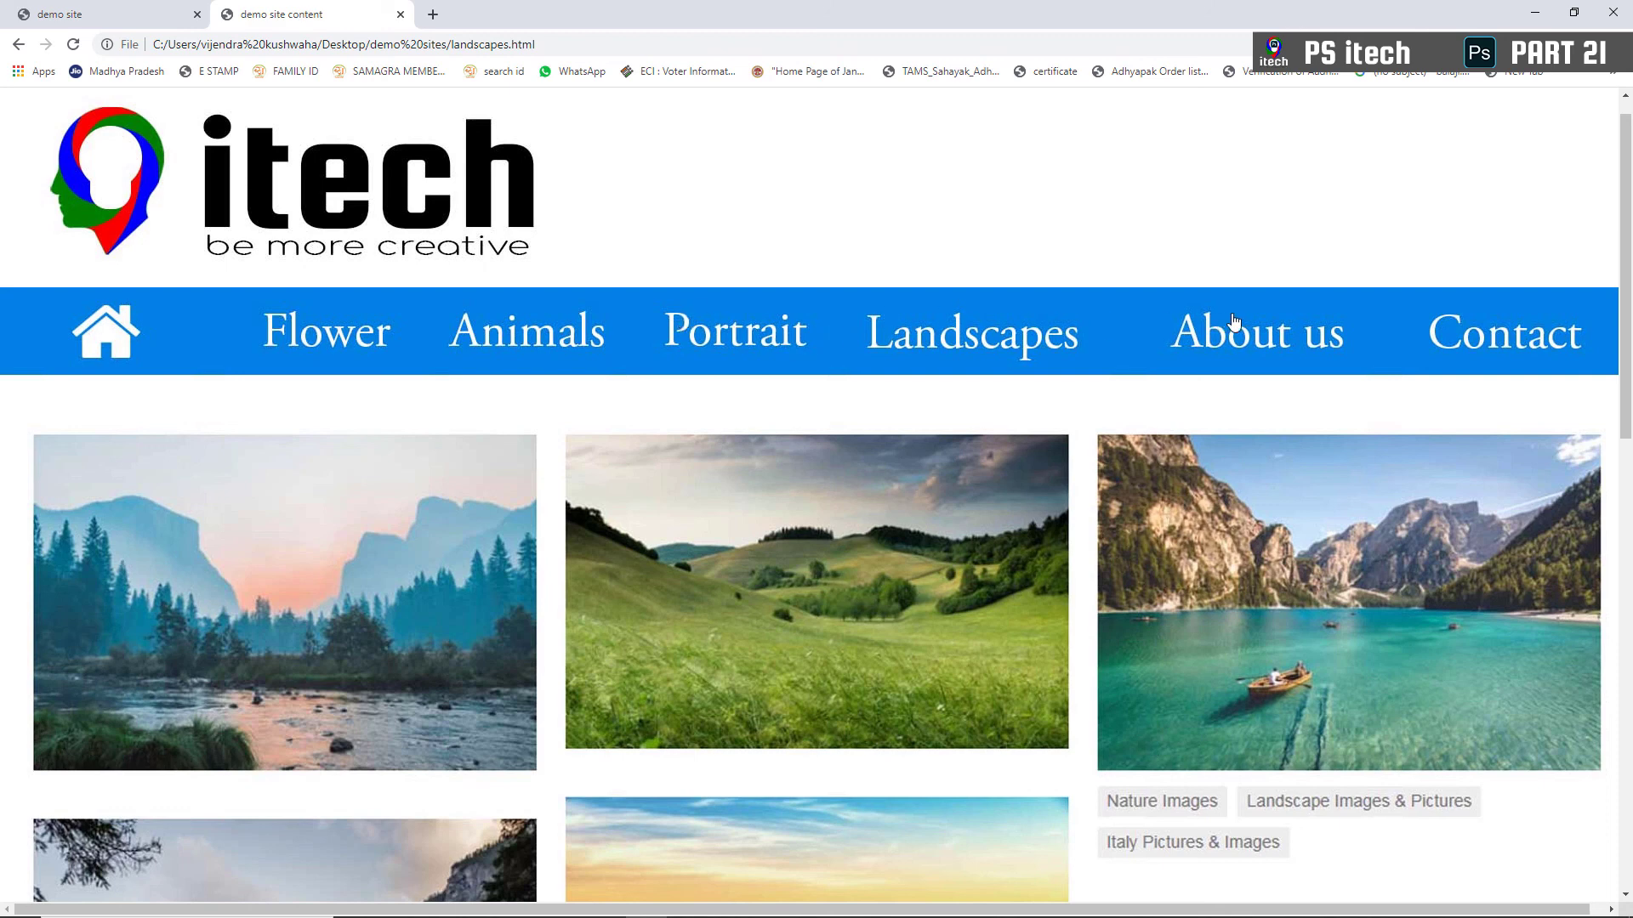
Follow the About us link in the site menu and look over the About us page
{"action": "left_click", "coordinate": [1280, 352]}
{"action": "scroll", "coordinate": [1522, 364], "scroll_direction": "down", "scroll_amount": 2}
{"action": "left_click_drag", "start_coordinate": [1630, 165], "coordinate": [1151, 410]}
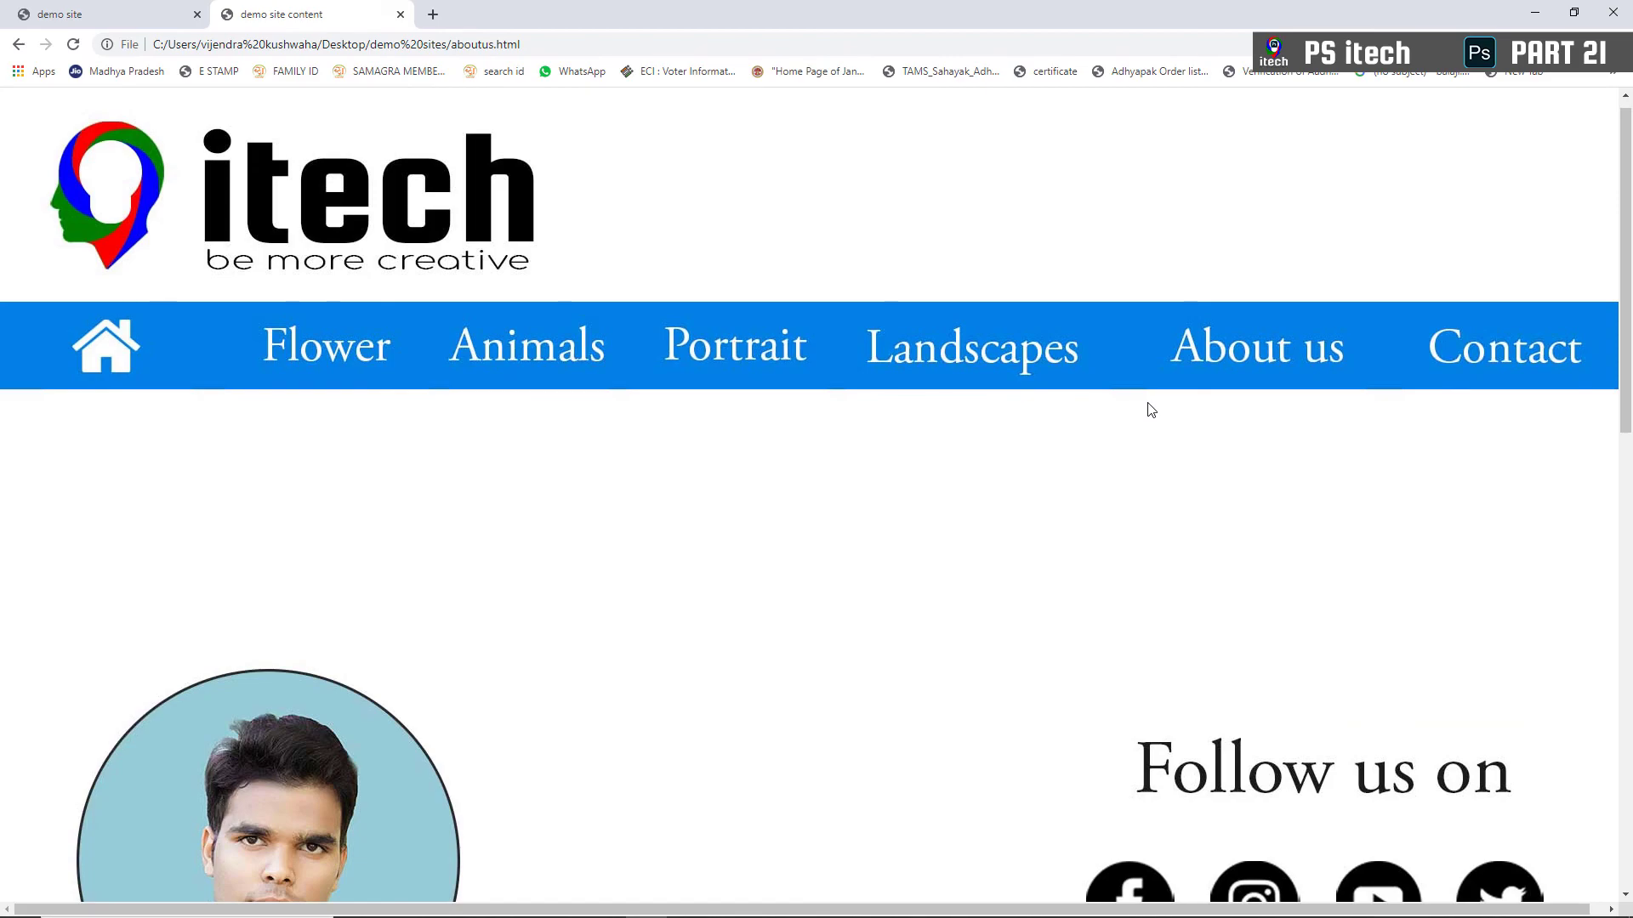
Switch to the other demo site tab, follow the Flowers picture link and look through the flower page
{"action": "left_click", "coordinate": [106, 14]}
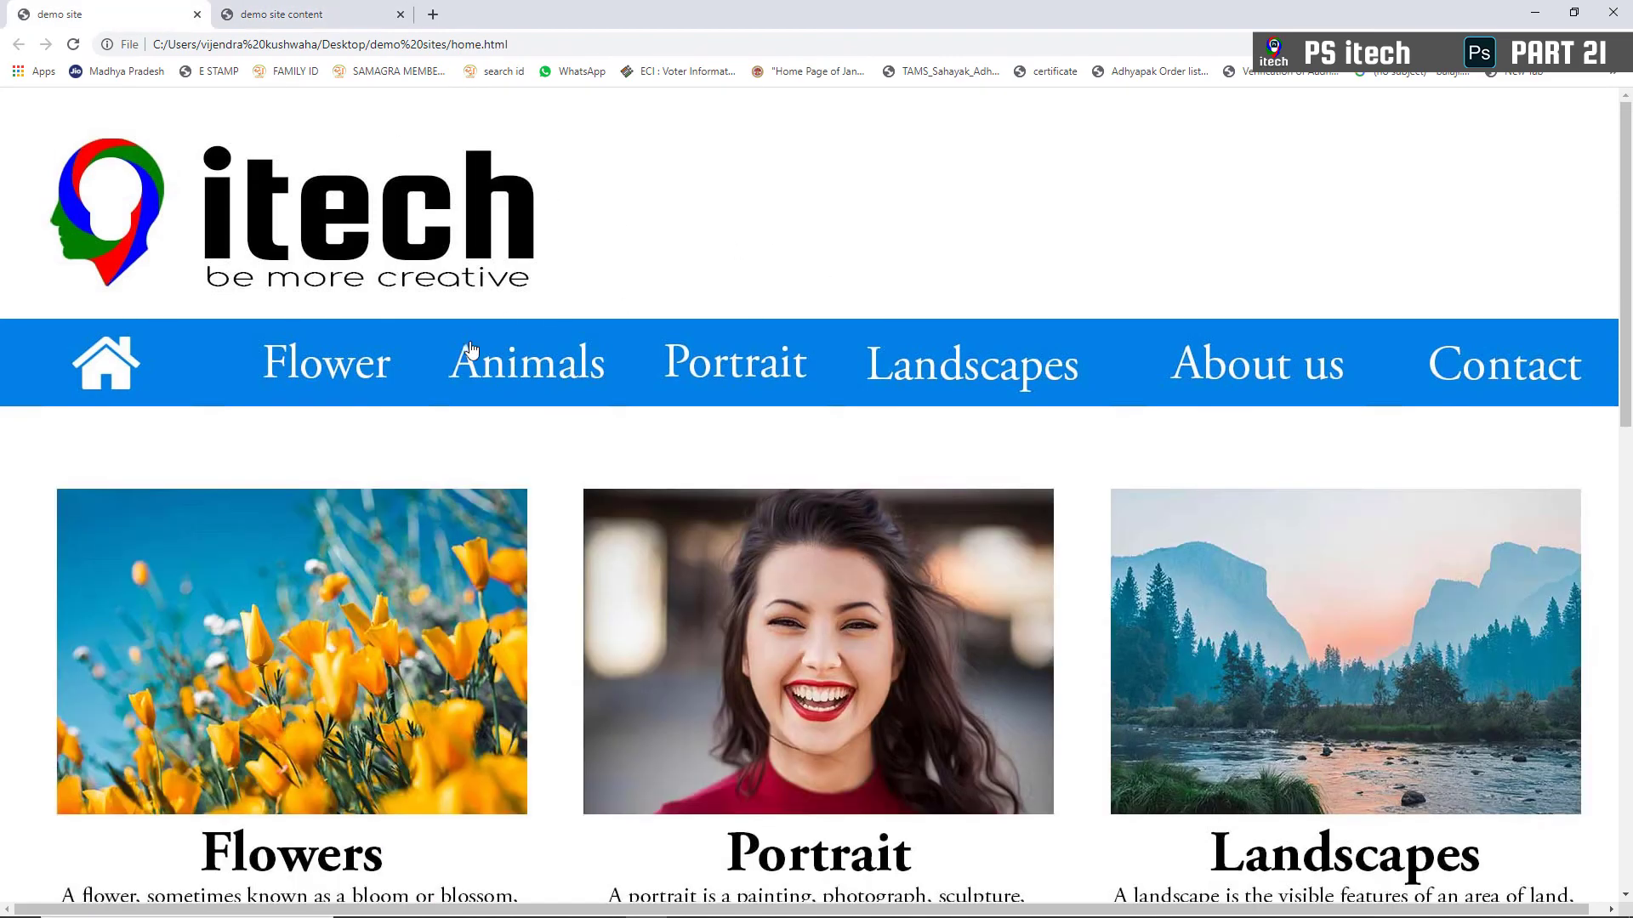
{"action": "scroll", "coordinate": [510, 366], "scroll_direction": "down", "scroll_amount": 9}
{"action": "scroll", "coordinate": [616, 290], "scroll_direction": "up", "scroll_amount": 4}
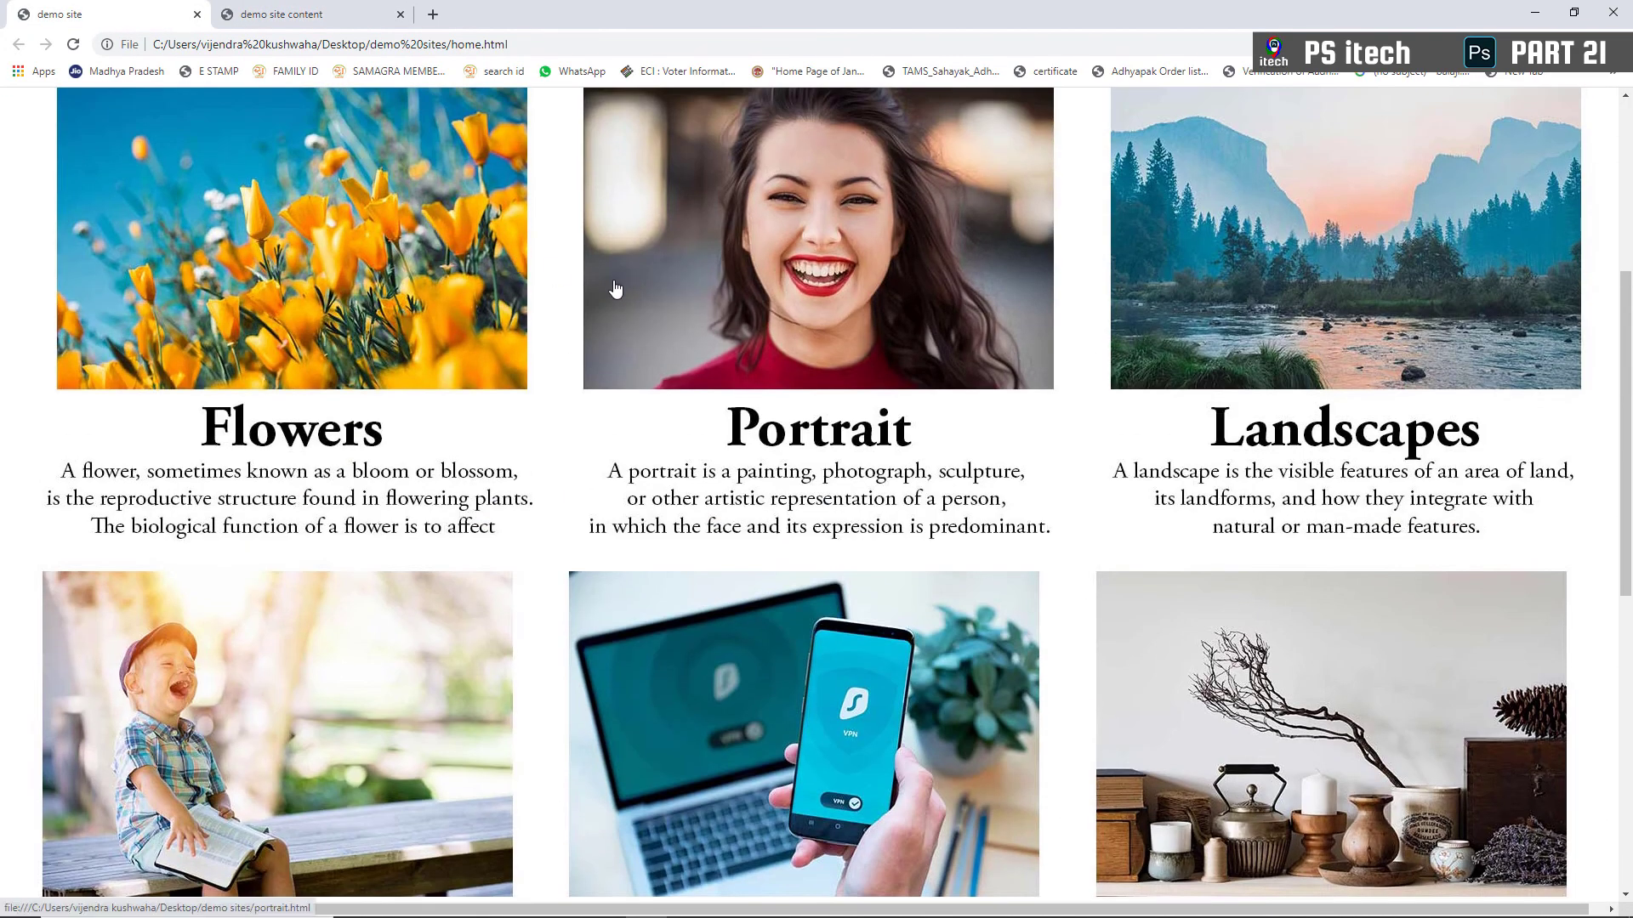
{"action": "scroll", "coordinate": [616, 290], "scroll_direction": "up", "scroll_amount": 2}
{"action": "left_click", "coordinate": [319, 530]}
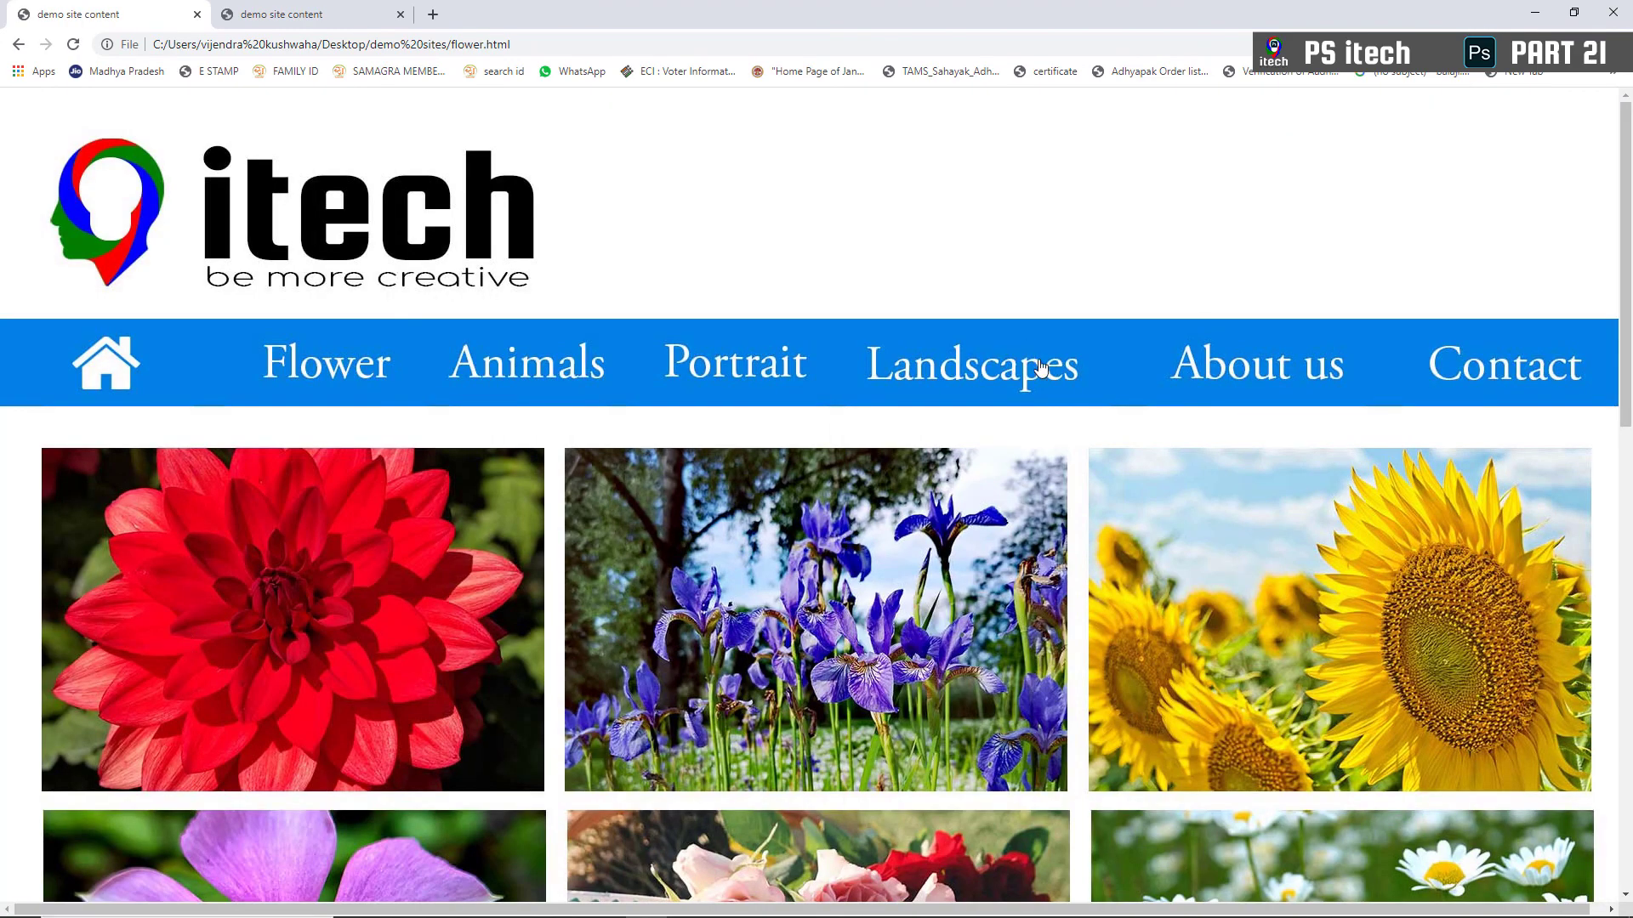
{"action": "scroll", "coordinate": [937, 440], "scroll_direction": "down", "scroll_amount": 10}
{"action": "scroll", "coordinate": [939, 444], "scroll_direction": "up", "scroll_amount": 12}
Return to the home page through the site's home link and review its category pictures and footer
{"action": "left_click", "coordinate": [108, 393]}
{"action": "scroll", "coordinate": [1020, 425], "scroll_direction": "down", "scroll_amount": 10}
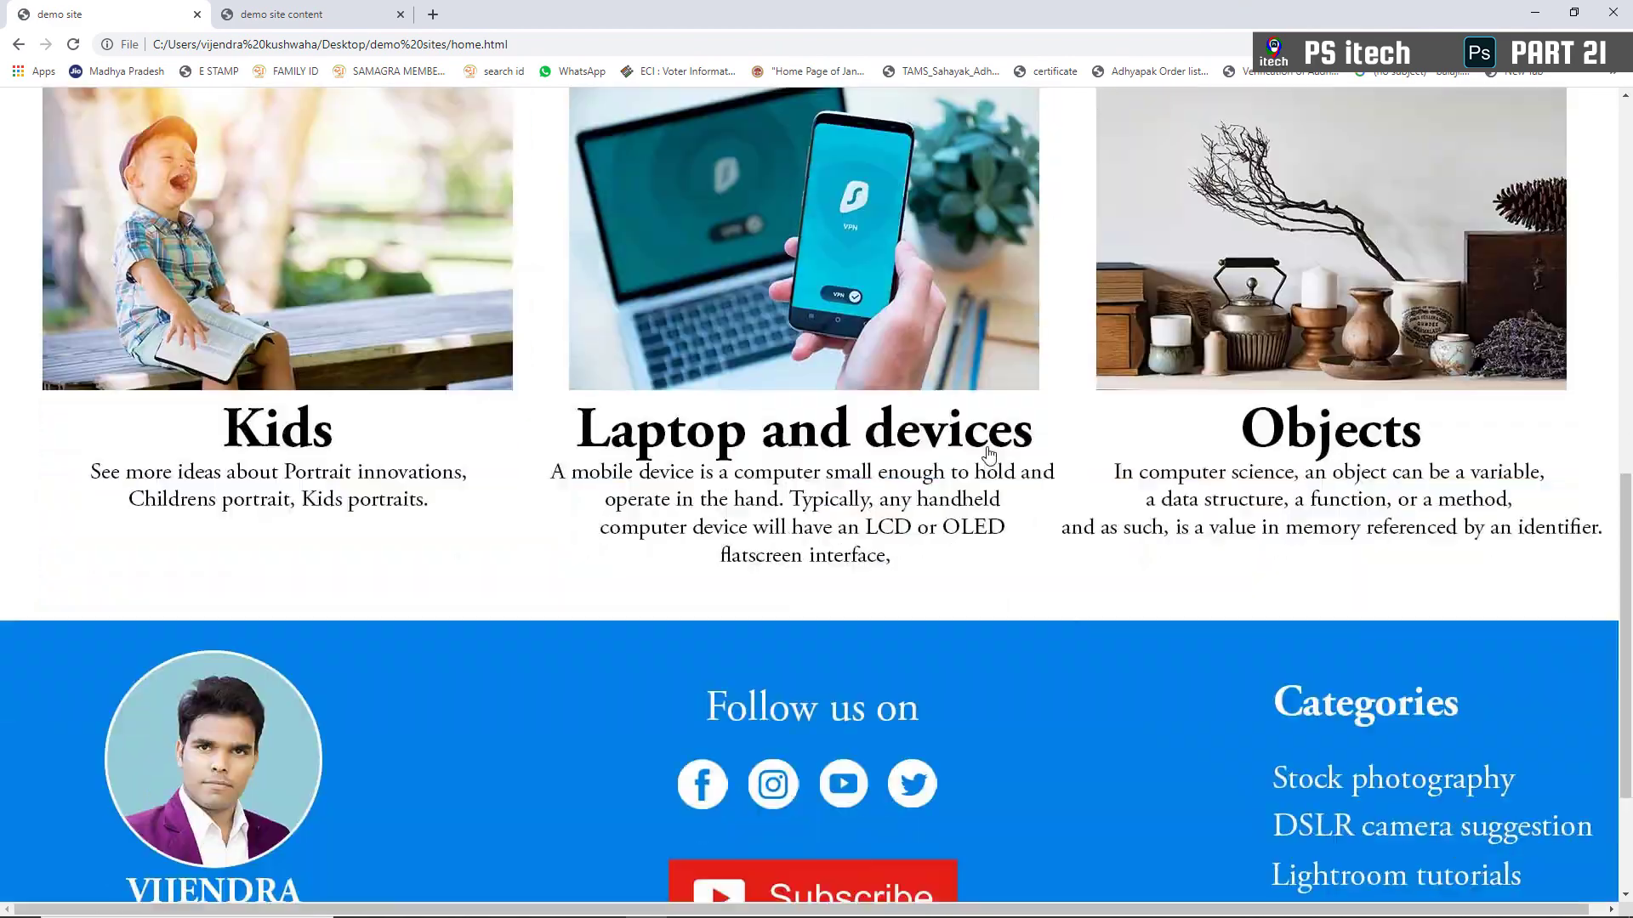
{"action": "scroll", "coordinate": [1139, 344], "scroll_direction": "up", "scroll_amount": 6}
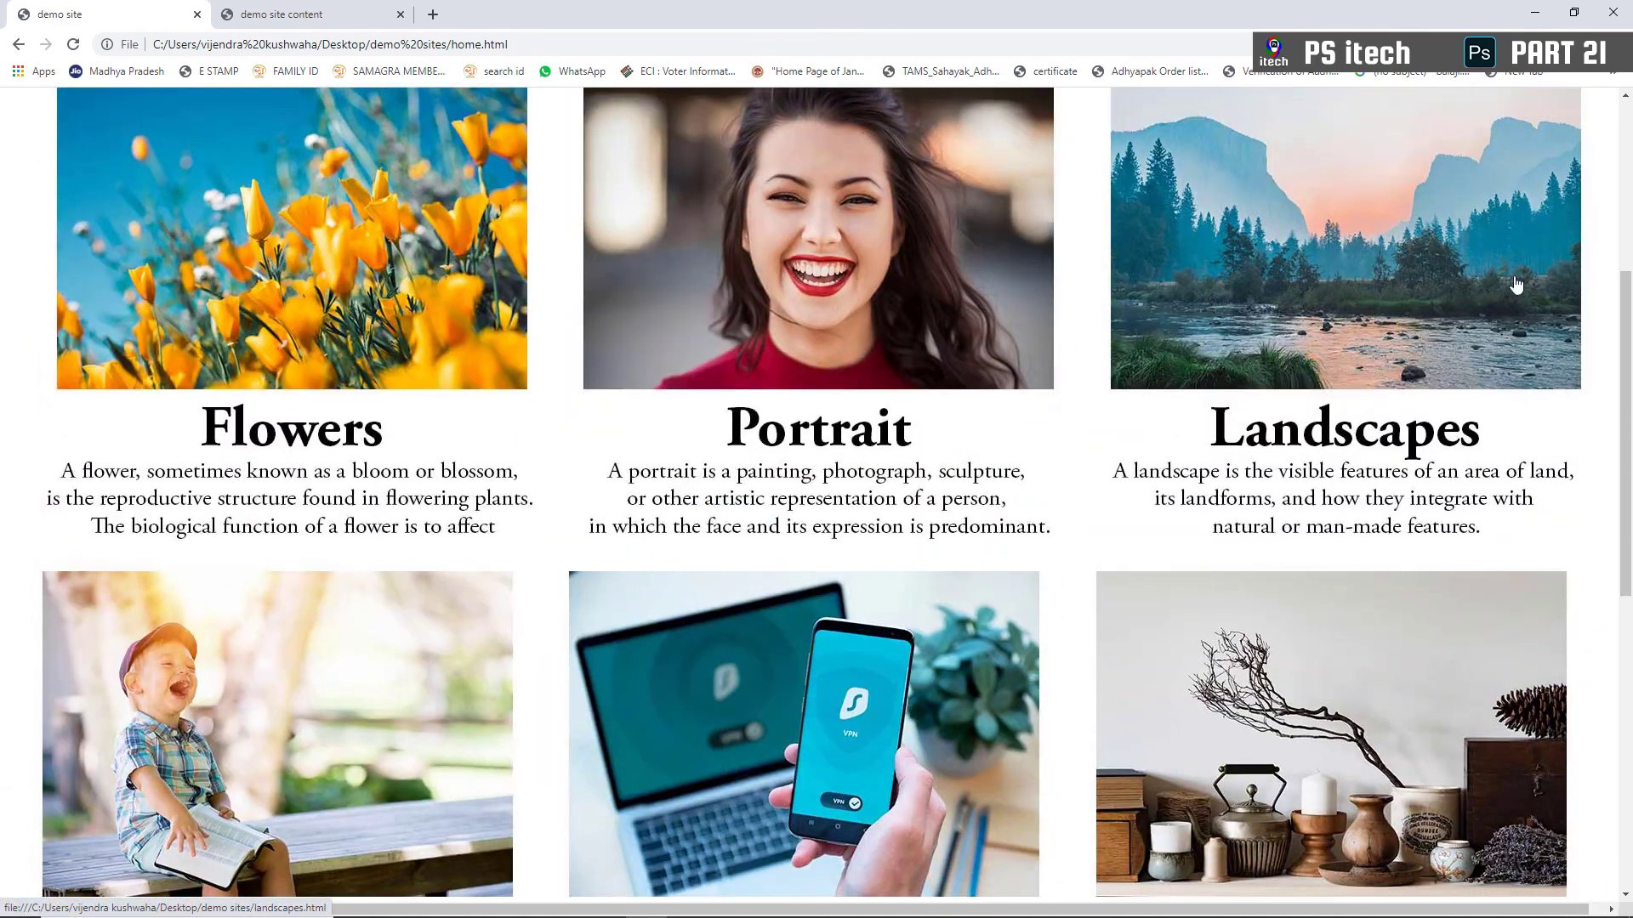
Follow the home page's Landscapes picture link, look through the landscapes page down to its footer, and return to the home page
{"action": "left_click", "coordinate": [1429, 274]}
{"action": "scroll", "coordinate": [1213, 484], "scroll_direction": "down", "scroll_amount": 10}
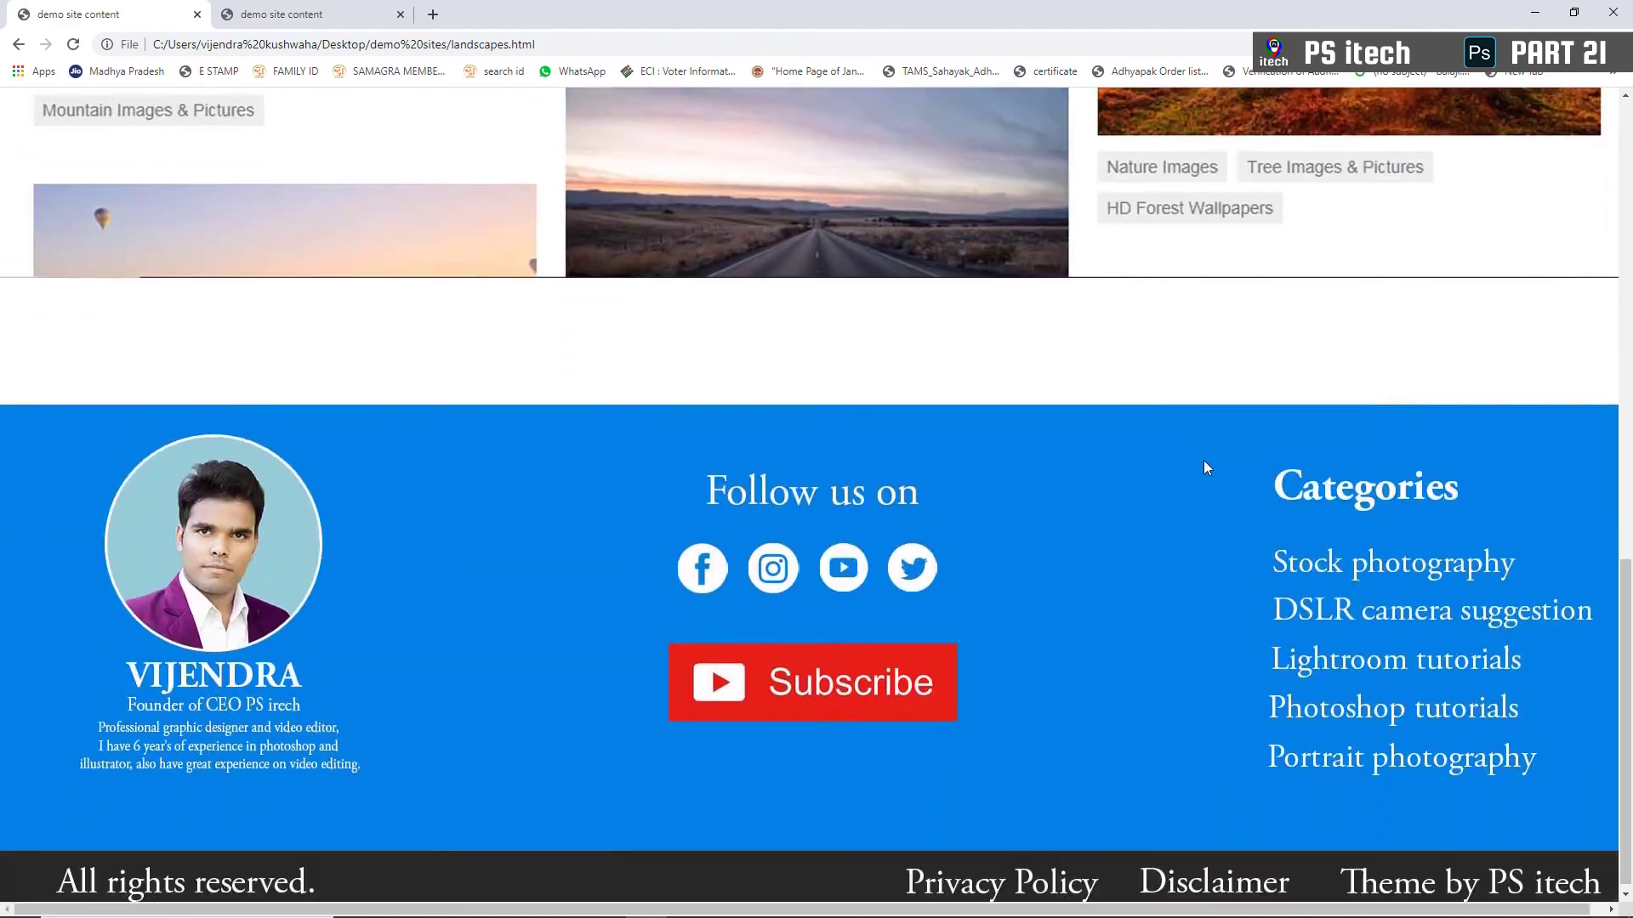
{"action": "scroll", "coordinate": [1205, 466], "scroll_direction": "up", "scroll_amount": 9}
{"action": "scroll", "coordinate": [374, 189], "scroll_direction": "up", "scroll_amount": 2}
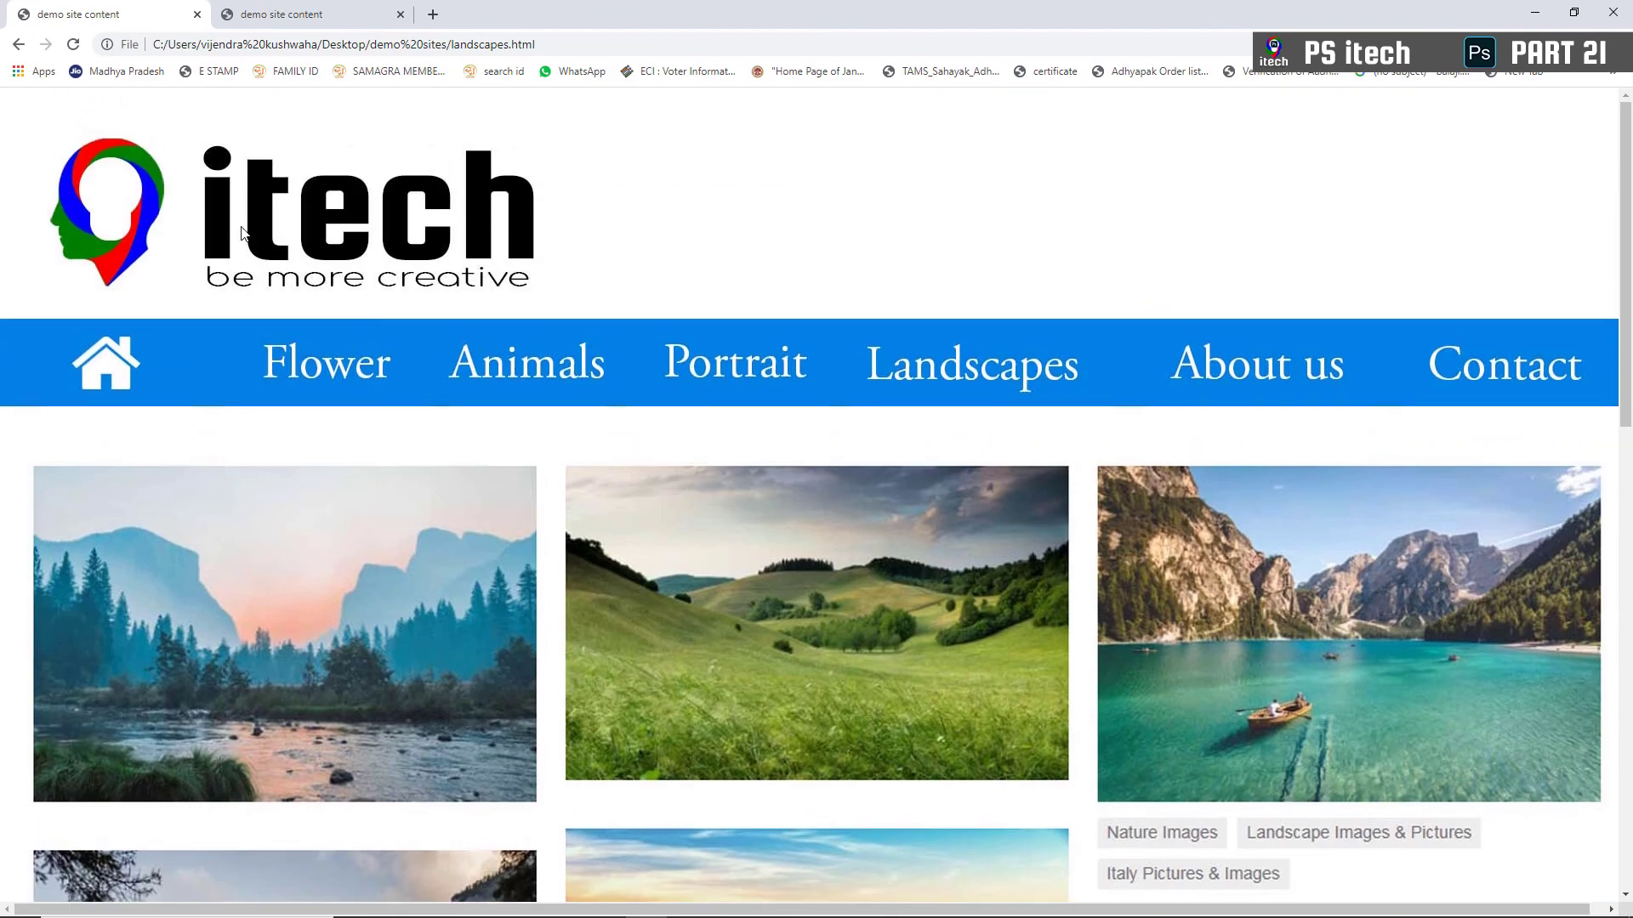
{"action": "left_click", "coordinate": [119, 374]}
Follow the Portrait picture link, look through the portrait page, and return to the home page's category pictures
{"action": "scroll", "coordinate": [493, 409], "scroll_direction": "down", "scroll_amount": 5}
{"action": "left_click", "coordinate": [825, 276]}
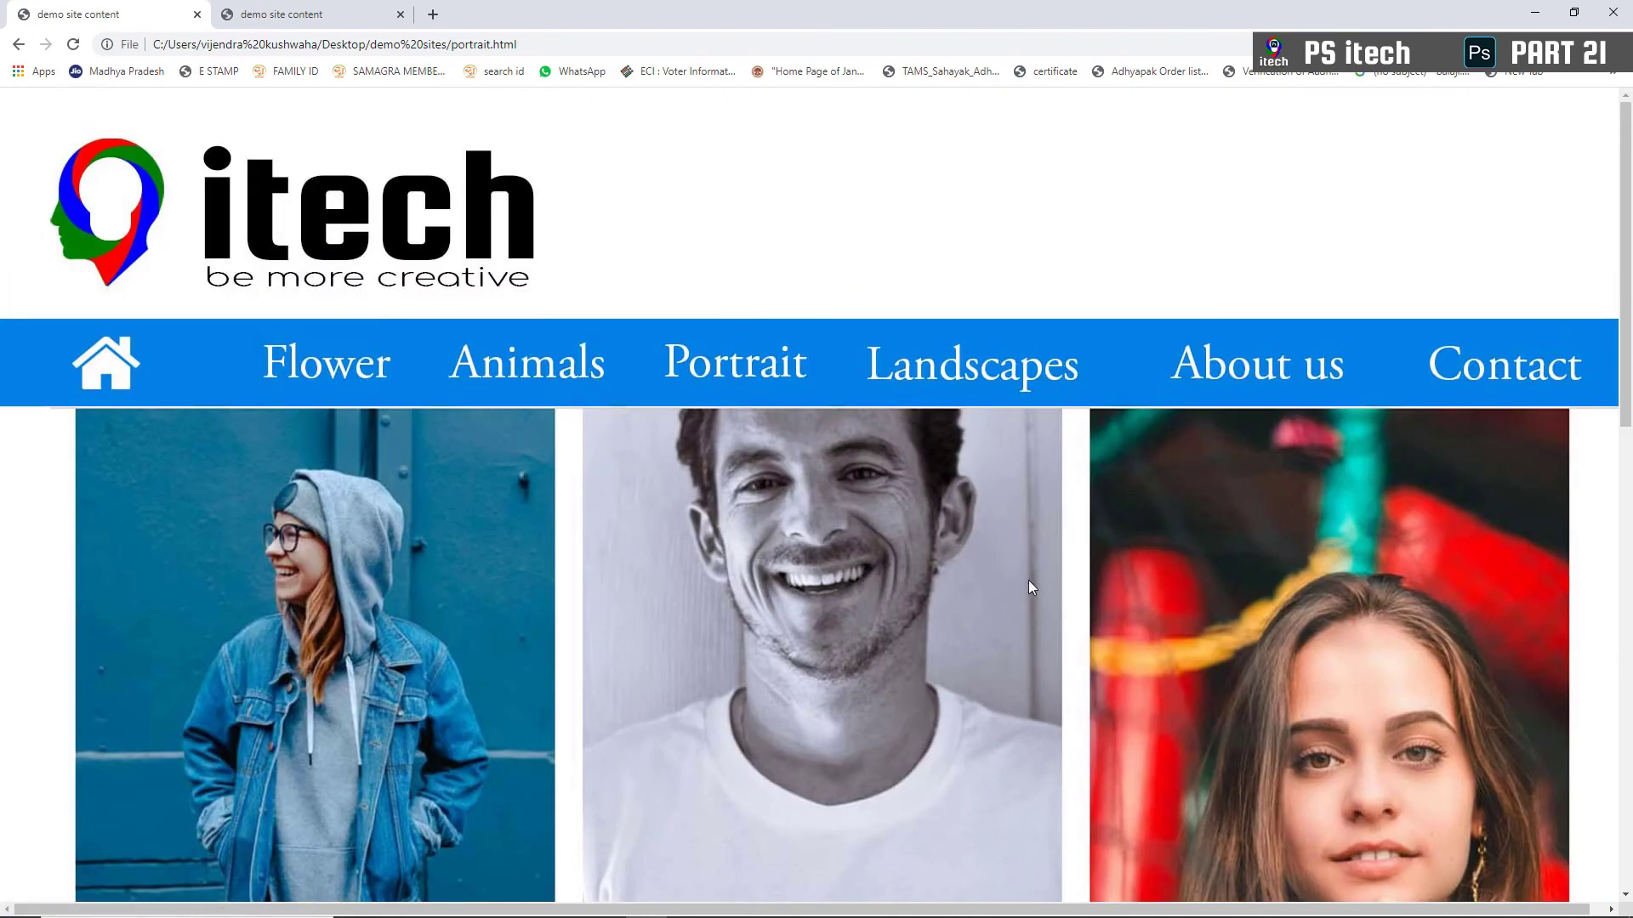
{"action": "scroll", "coordinate": [1195, 364], "scroll_direction": "down", "scroll_amount": 10}
{"action": "scroll", "coordinate": [1136, 365], "scroll_direction": "up", "scroll_amount": 8}
{"action": "scroll", "coordinate": [1138, 371], "scroll_direction": "up", "scroll_amount": 3}
{"action": "left_click", "coordinate": [103, 373]}
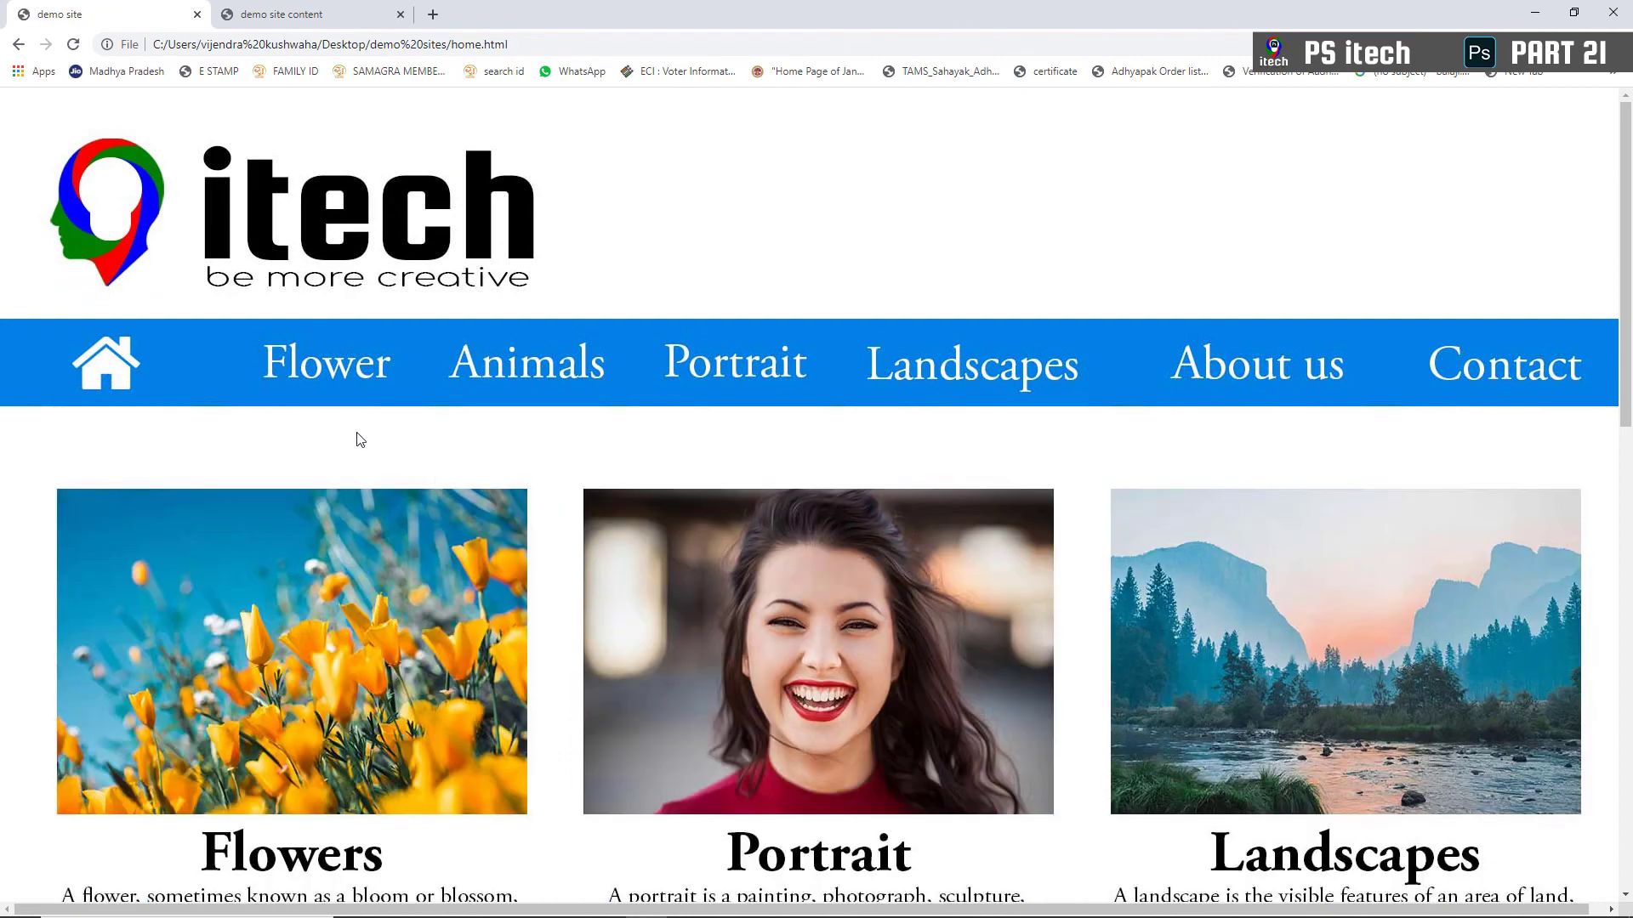
{"action": "scroll", "coordinate": [349, 455], "scroll_direction": "down", "scroll_amount": 5}
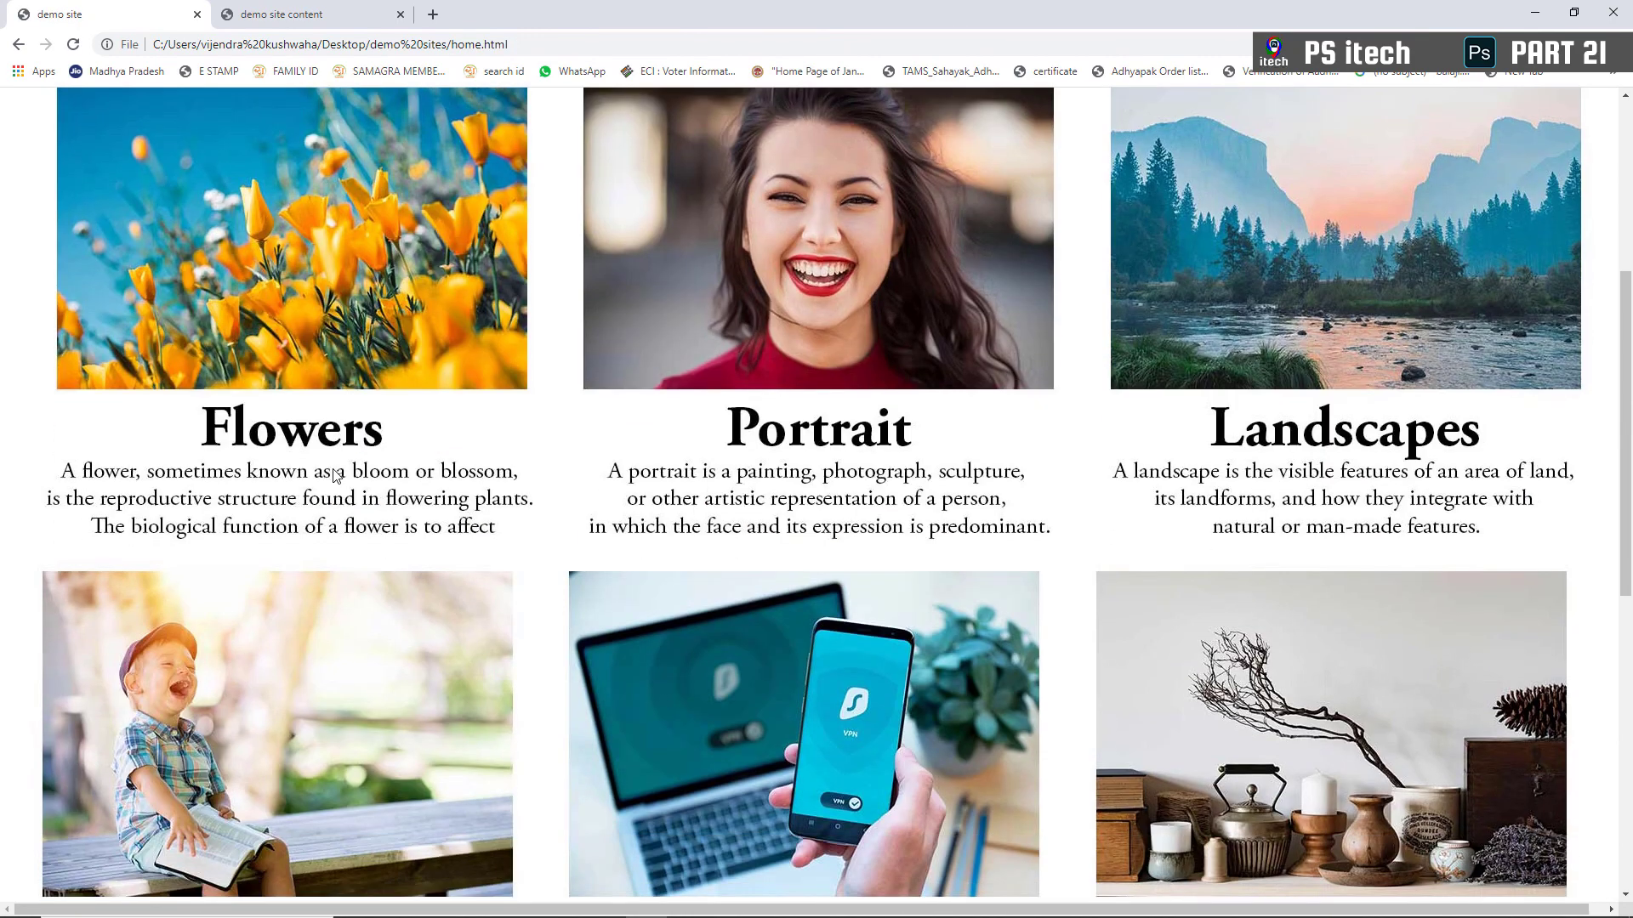
Minimize the browser, switch to the demo site content document in Photoshop, and show the available slicing tools
{"action": "left_click", "coordinate": [1535, 12]}
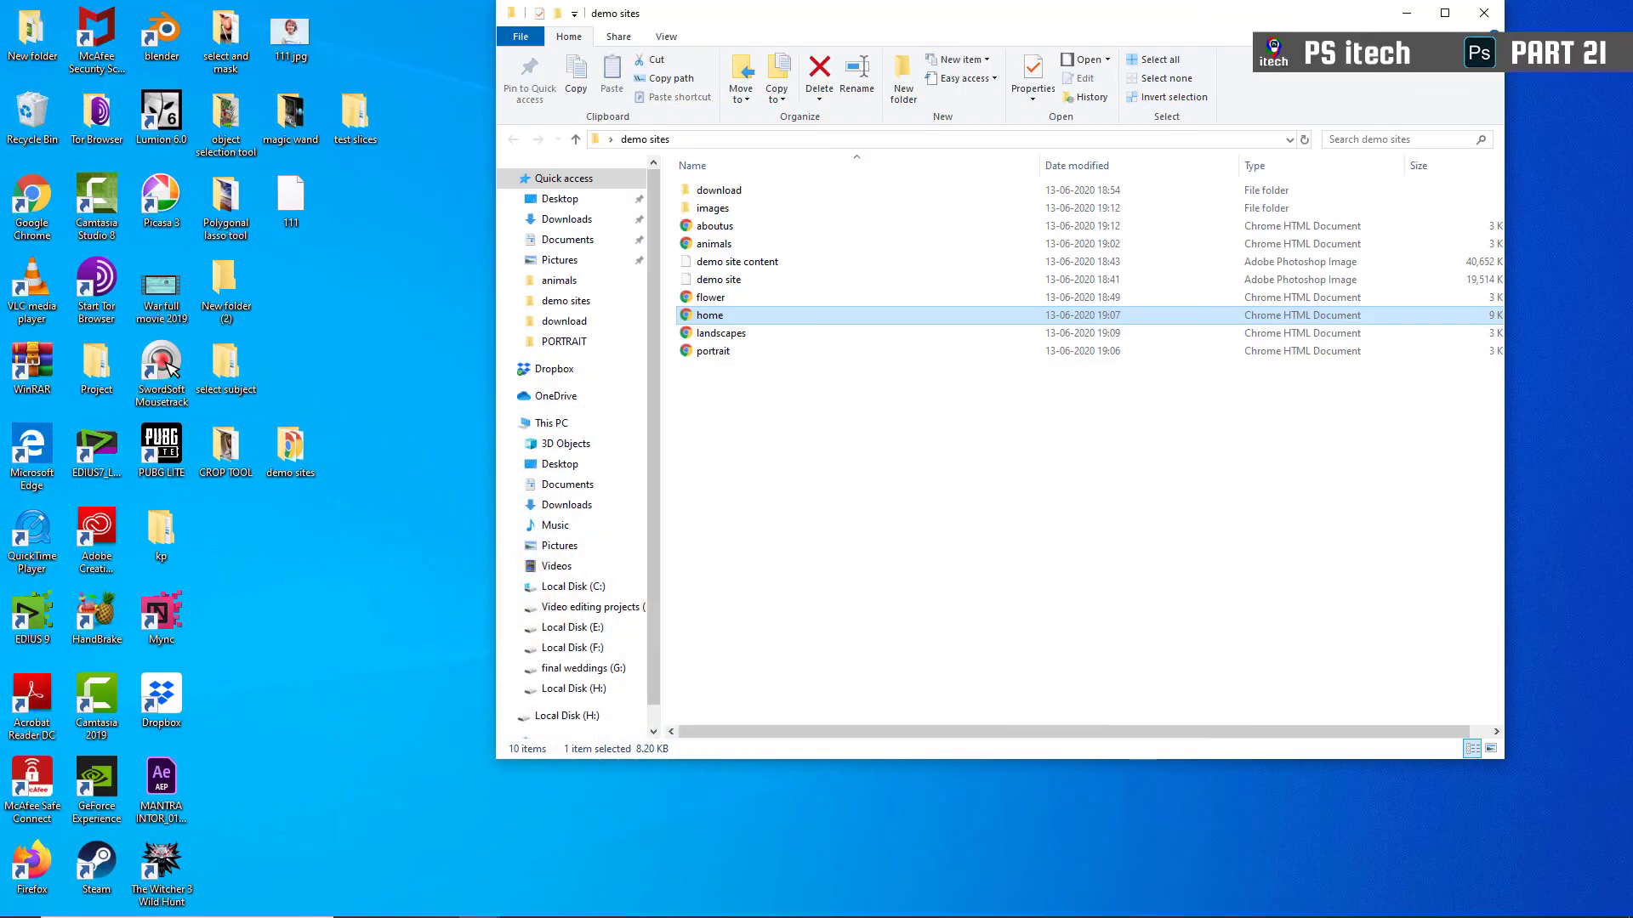
{"action": "left_click", "coordinate": [730, 901]}
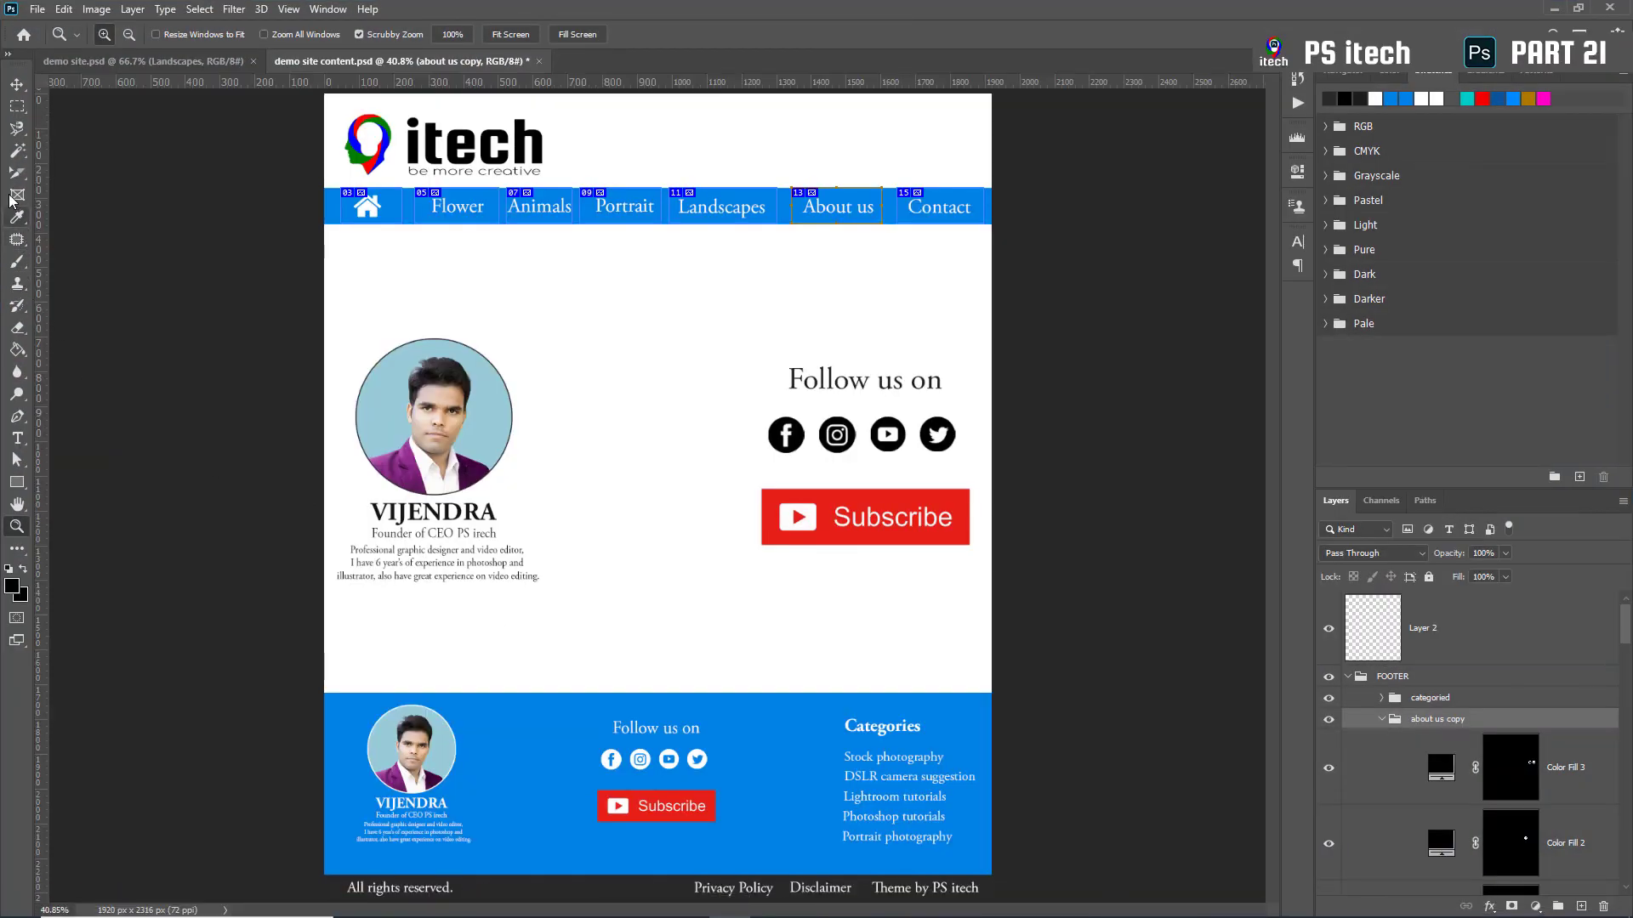
{"action": "left_click", "coordinate": [17, 173]}
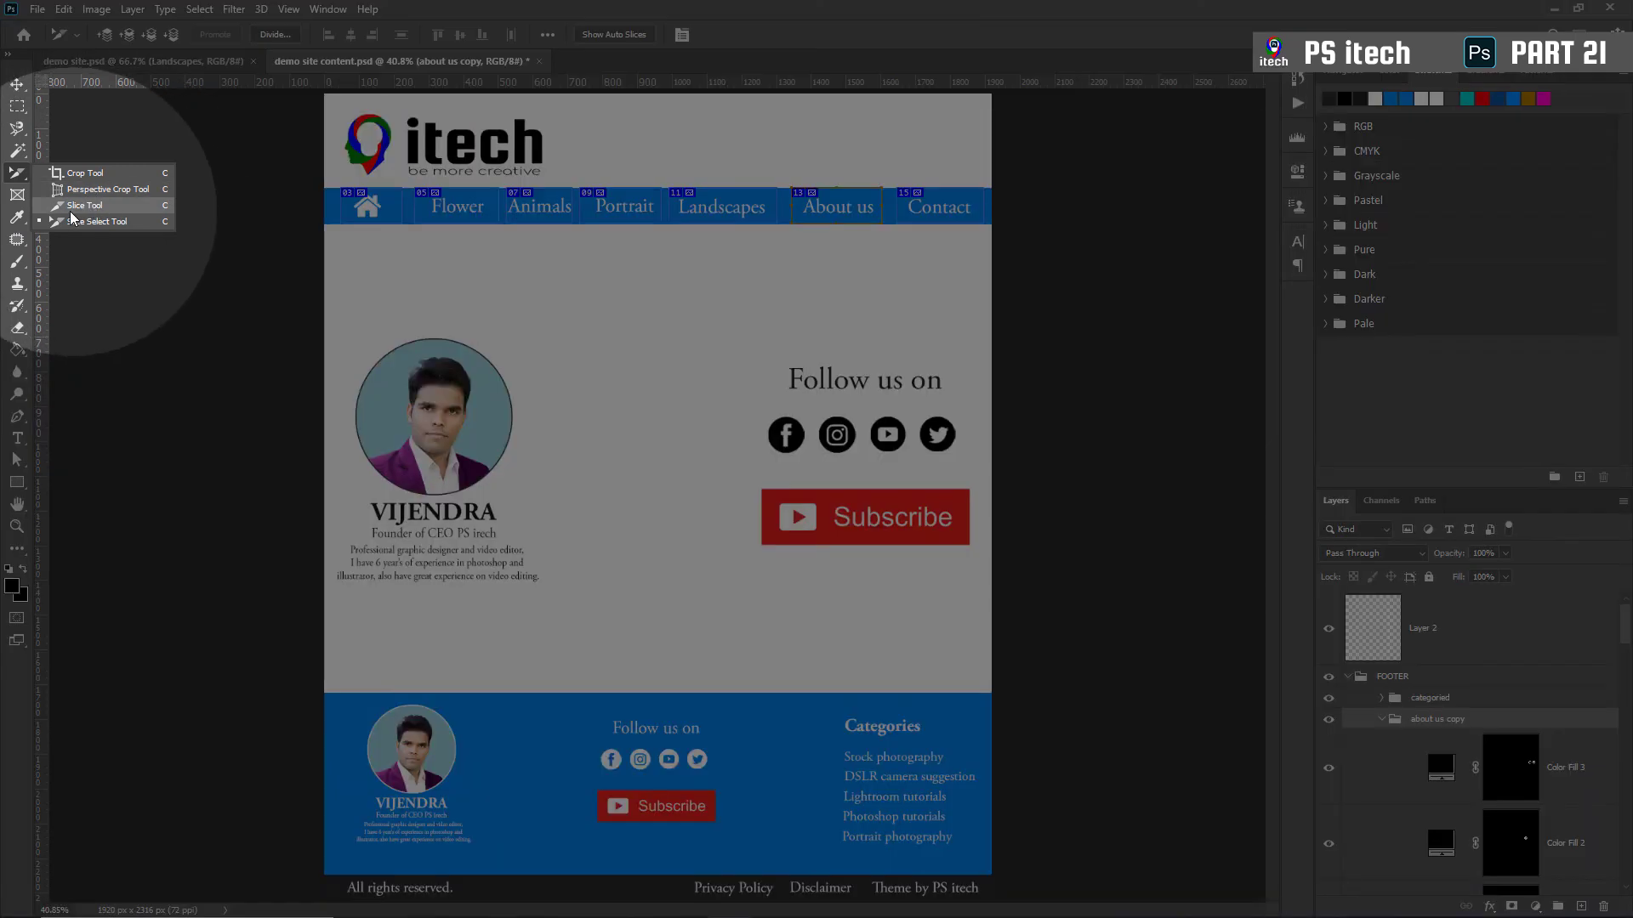